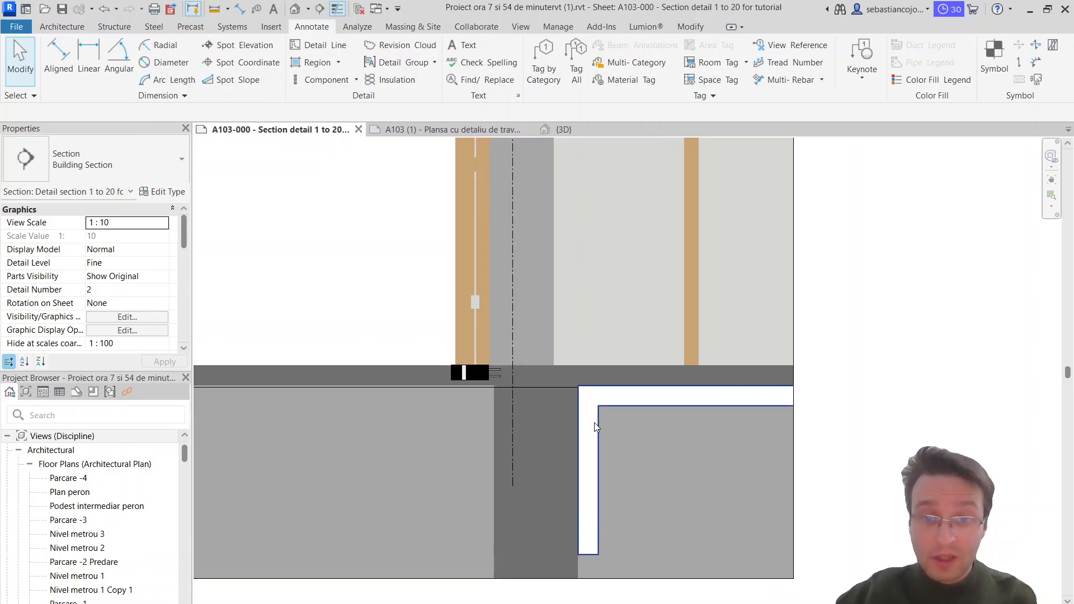
left_click(594, 422)
key("Escape")
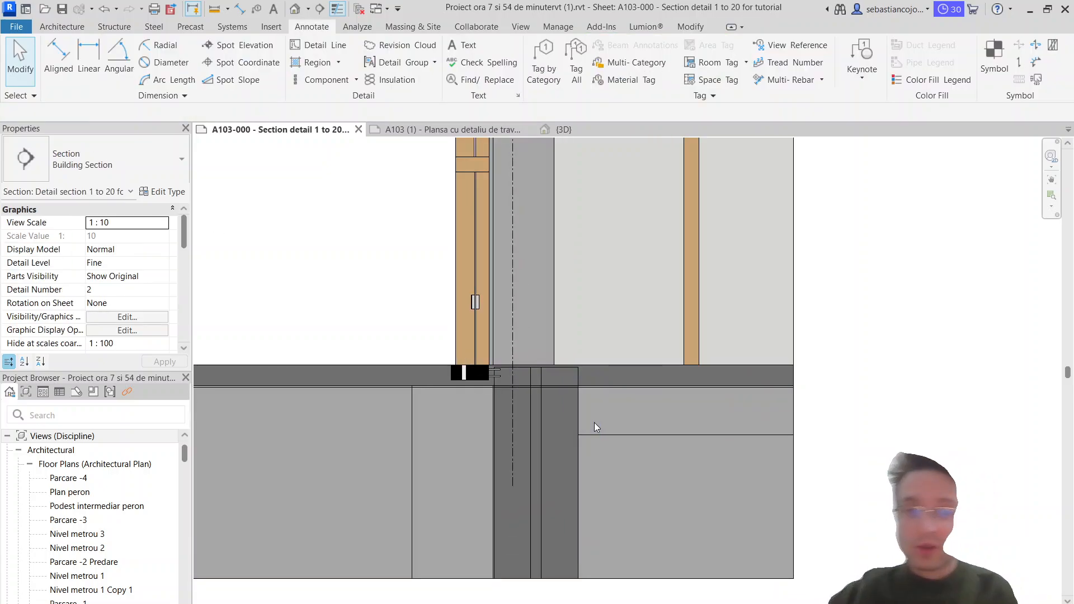
scroll(594, 421, "down", 3)
scroll(541, 410, "up", 2)
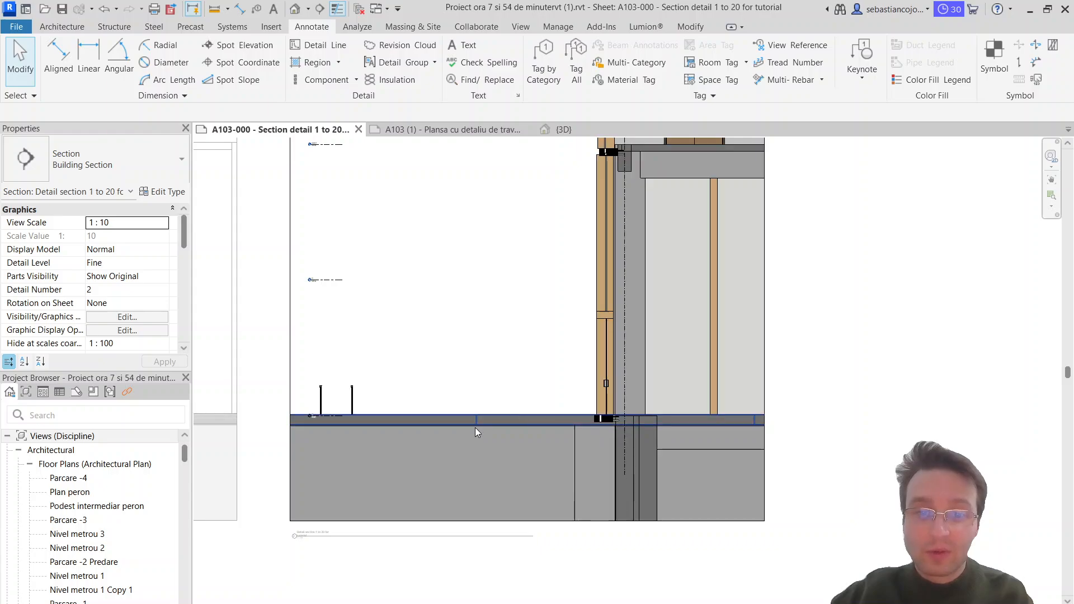
scroll(559, 429, "up", 1)
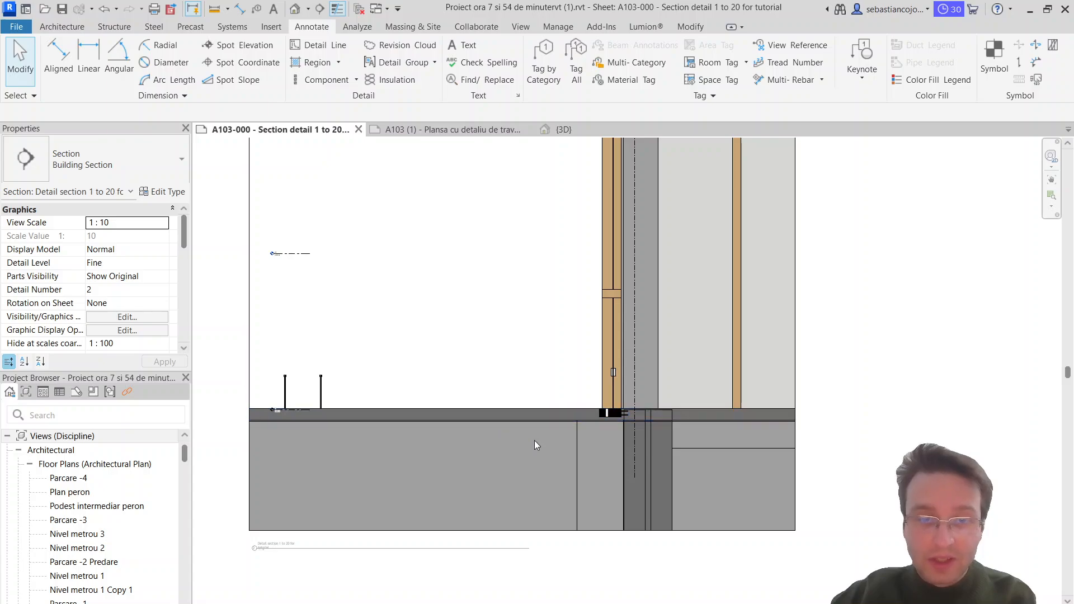
Step: Switch to sheet A103 (1) and delete the stray detail group beside the ground-floor layer notes in the bay section
left_click(426, 130)
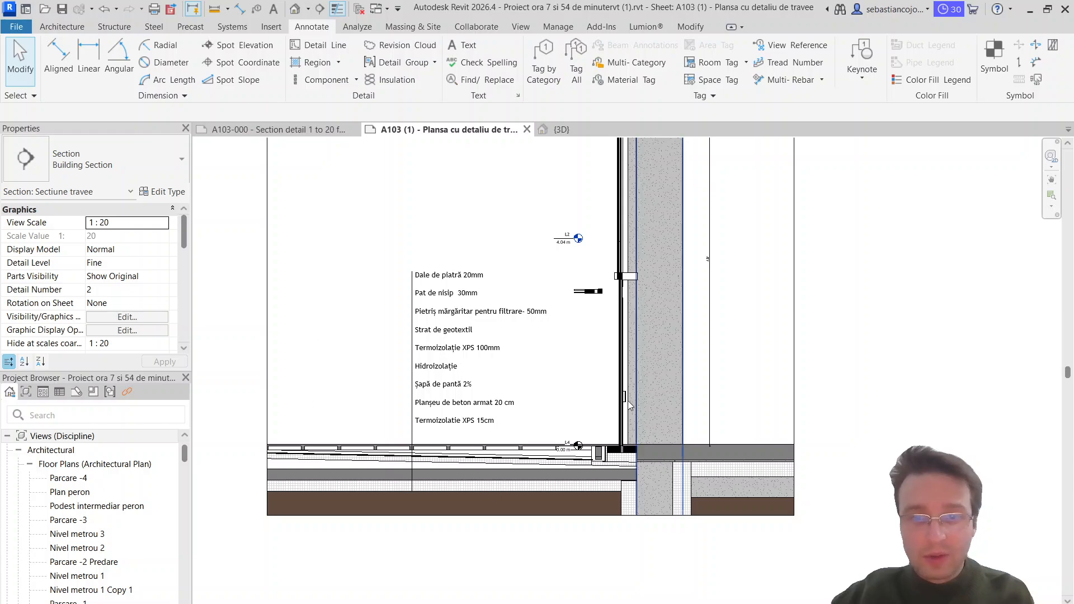
scroll(629, 276, "up", 5)
scroll(629, 276, "down", 5)
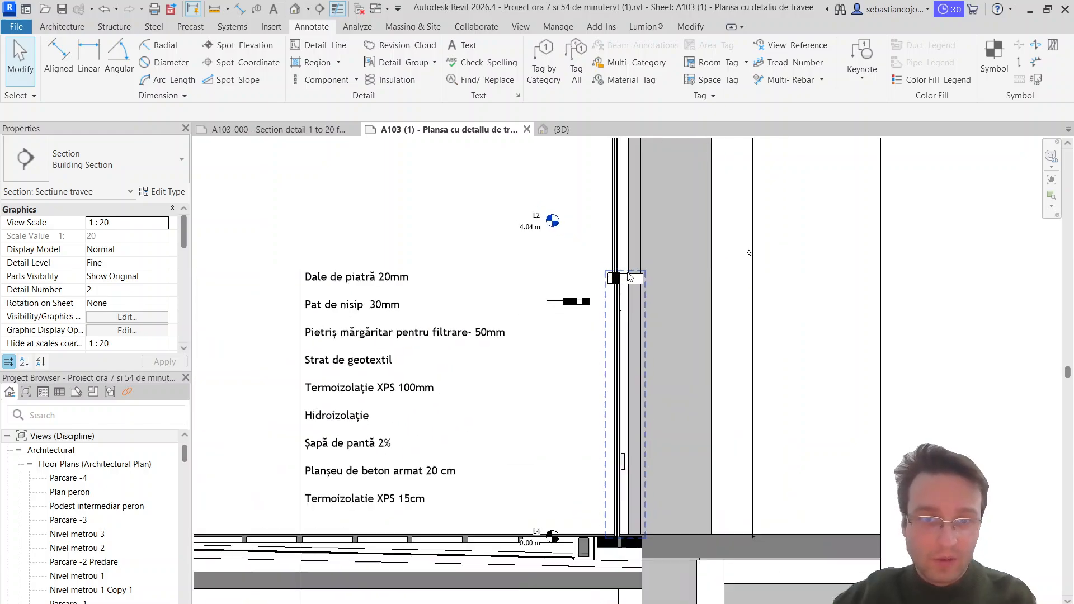
left_click(589, 295)
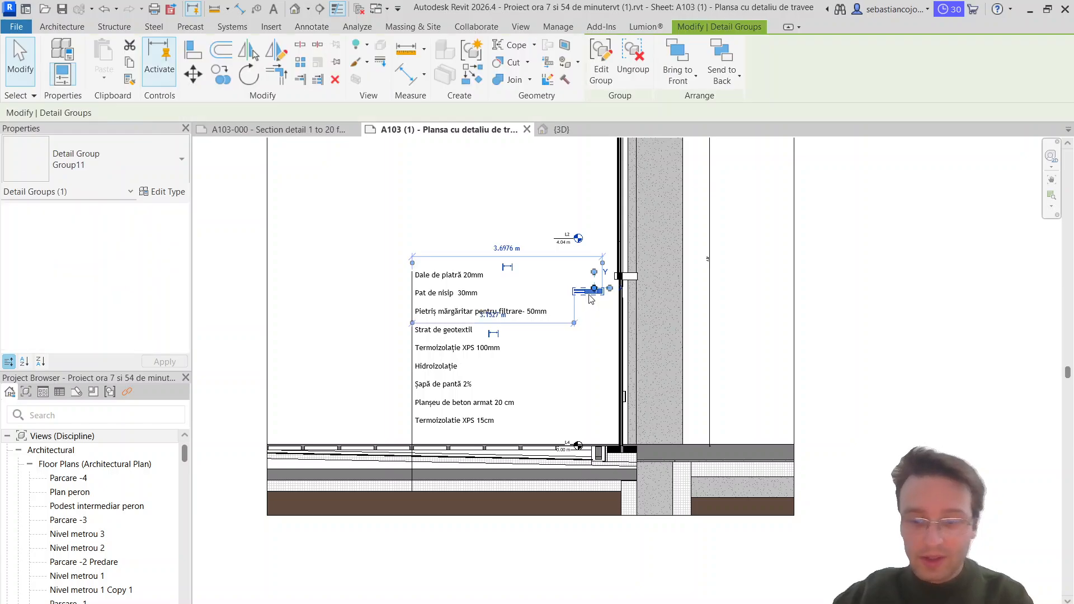
key("Delete")
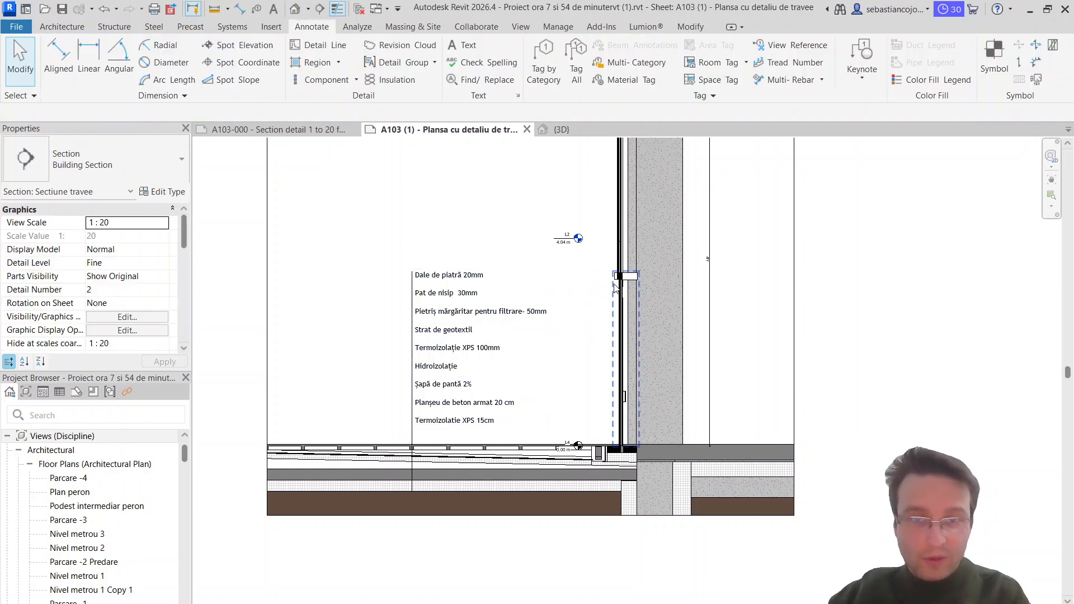
Step: Inspect the shadowbox detail groups that make up the curtain wall around levels subsol 5 and subsol 4
scroll(675, 409, "down", 6)
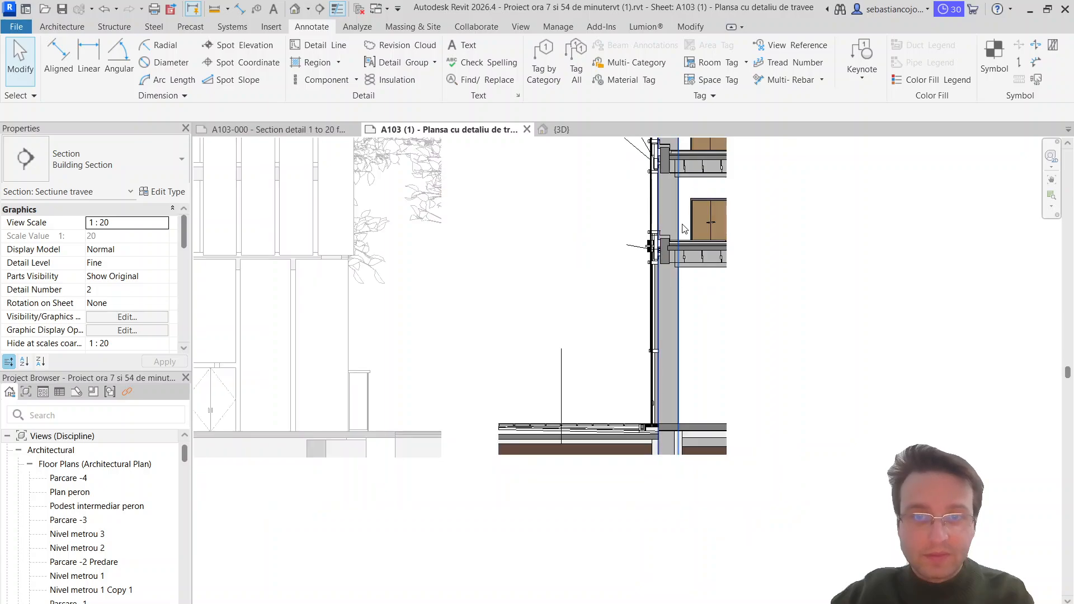
middle_click_drag(683, 270, 674, 499)
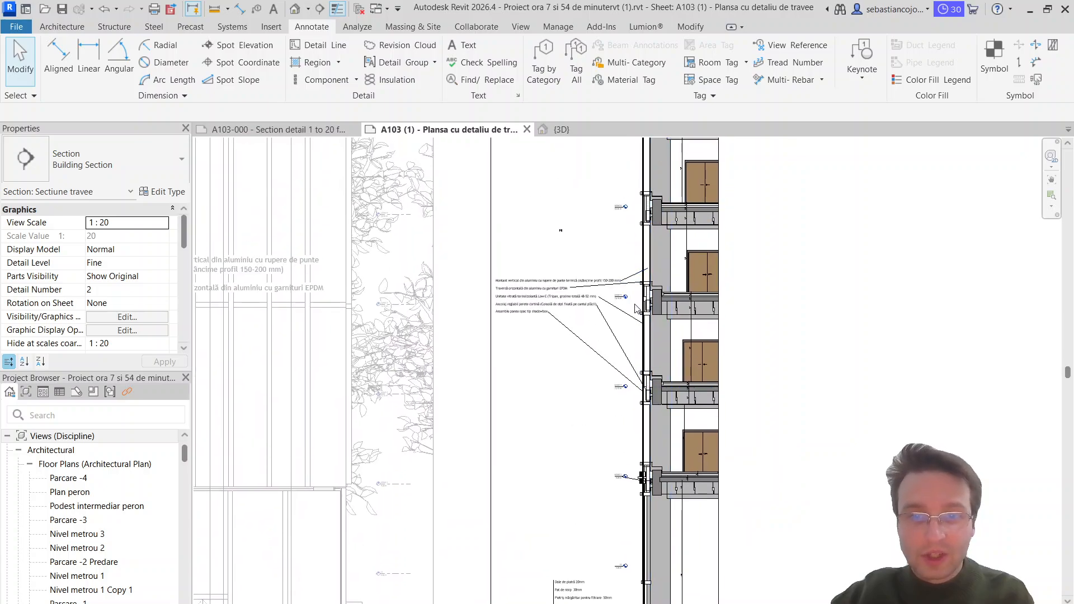
scroll(636, 308, "up", 3)
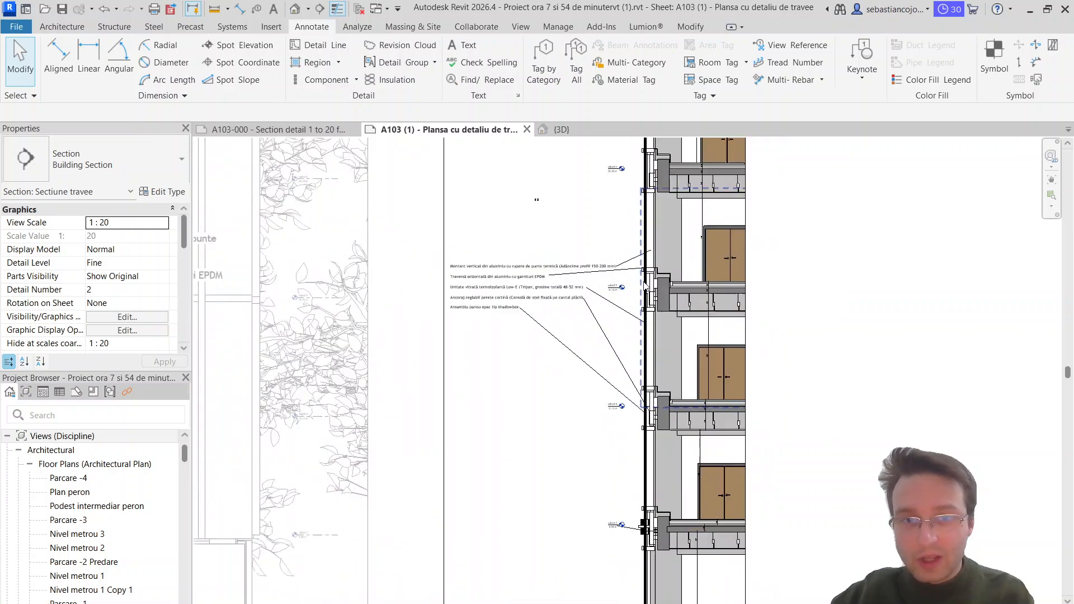
left_click(653, 310)
scroll(653, 312, "up", 7)
scroll(656, 317, "down", 3)
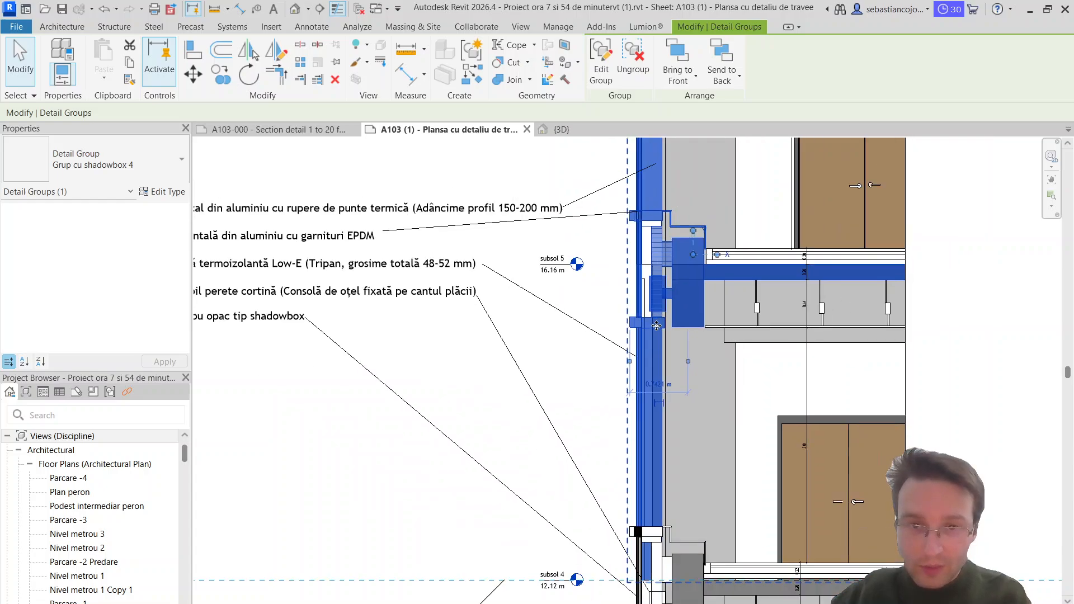
middle_click_drag(664, 470, 659, 457)
scroll(658, 456, "down", 3)
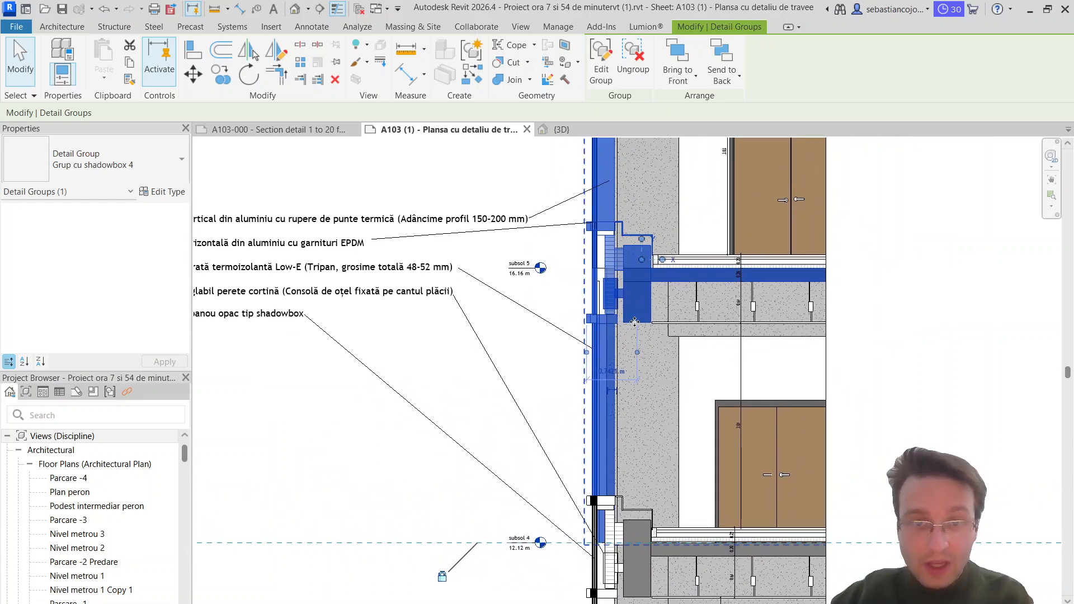
middle_click_drag(581, 425, 585, 335)
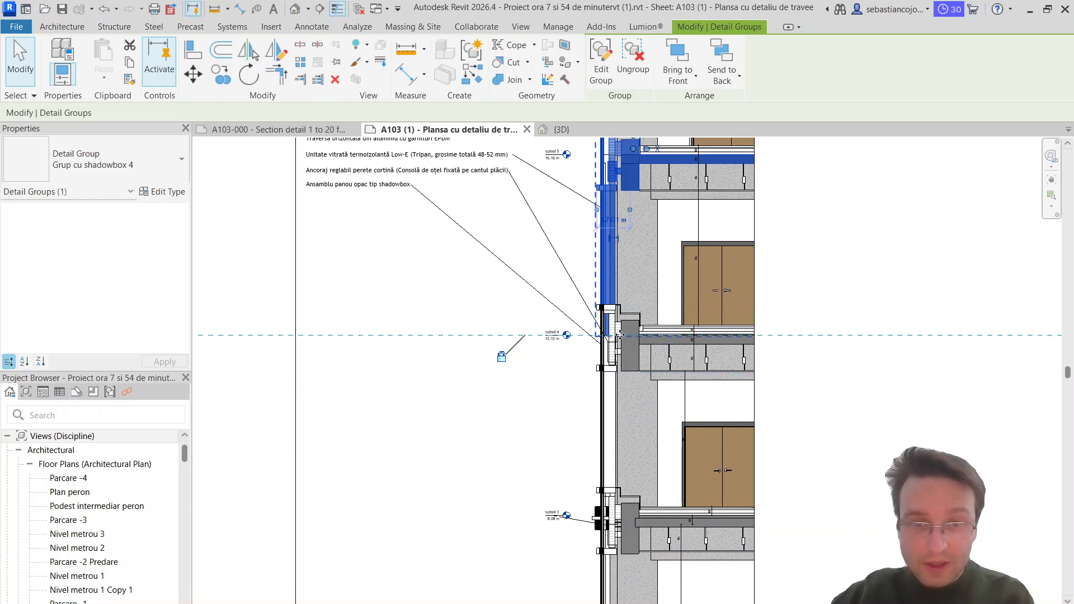
left_click(630, 361)
key("Escape")
left_click(637, 318)
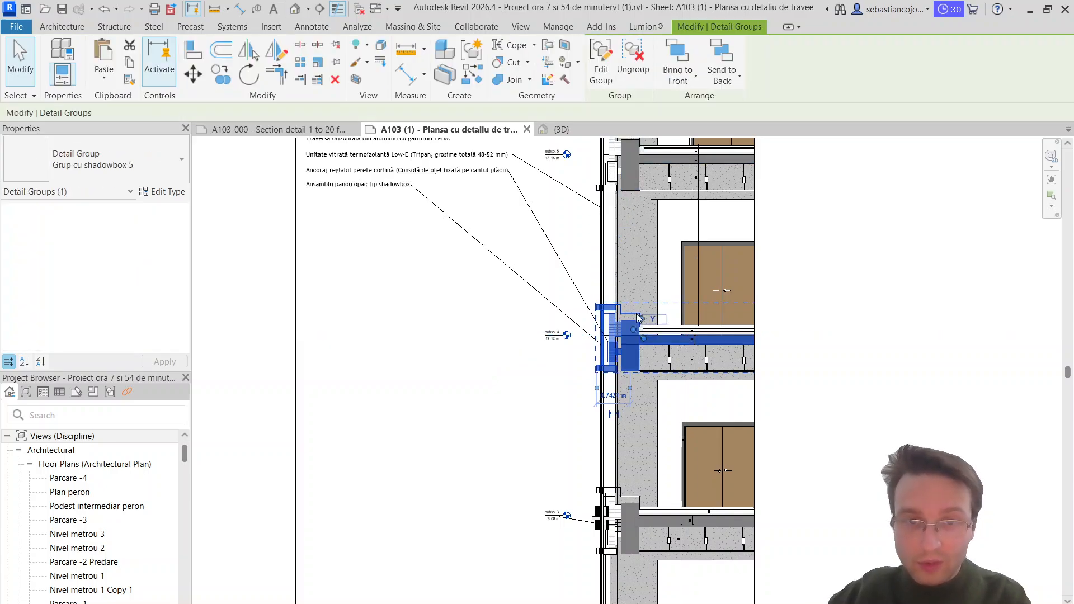
scroll(644, 381, "down", 3)
scroll(629, 517, "up", 2)
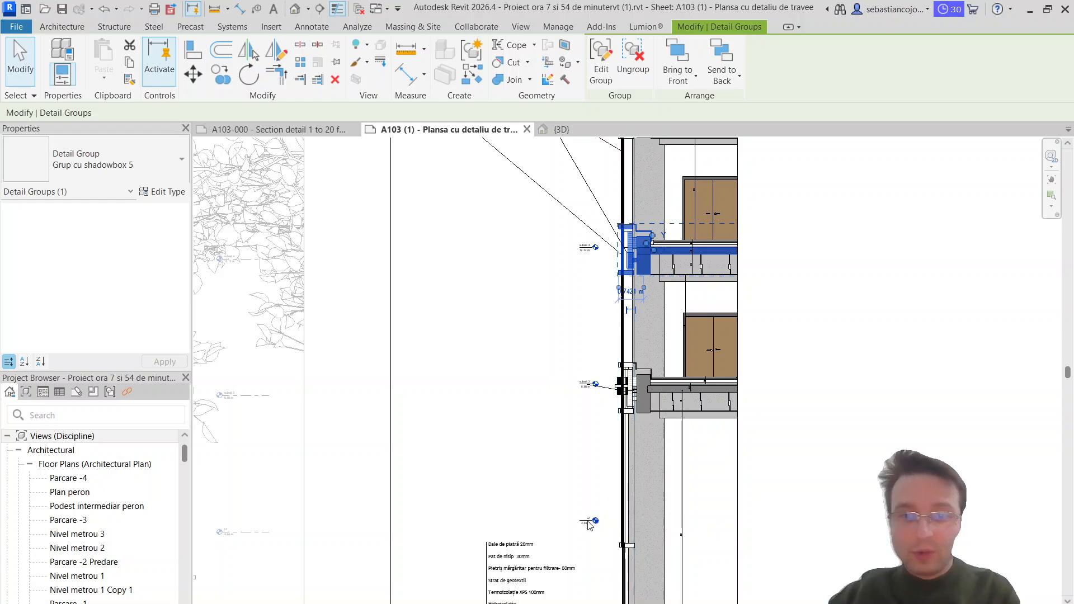
key("Escape")
Step: Examine the ground-floor build-up and its layer text note at the base of the bay section
middle_click_drag(593, 444, 580, 271)
scroll(521, 495, "up", 2)
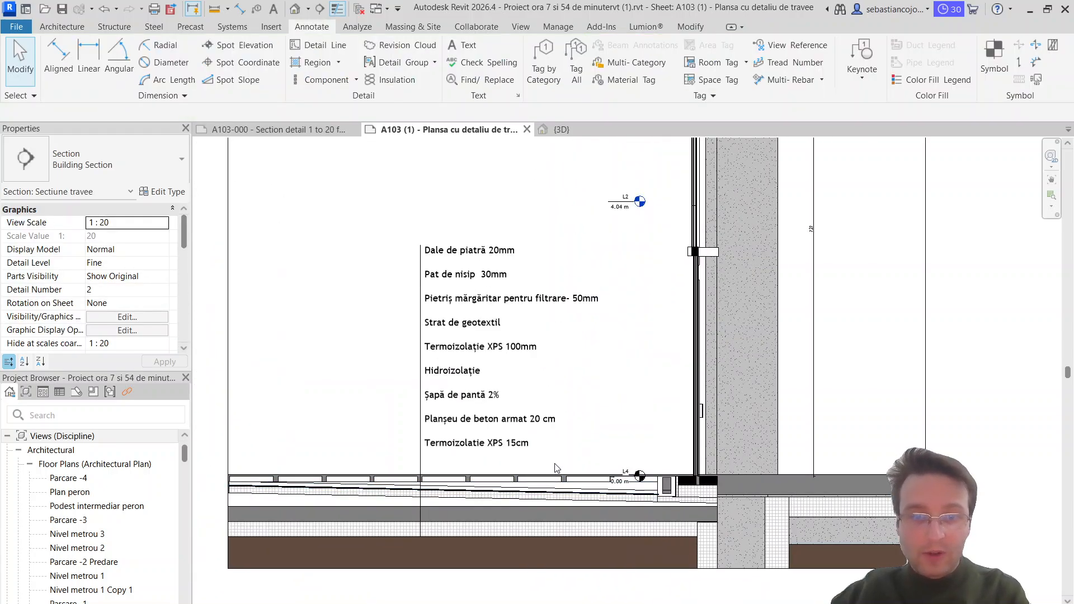
mouse_move(544, 474)
middle_mouse_down()
mouse_move(555, 455)
mouse_move(542, 486)
middle_mouse_up()
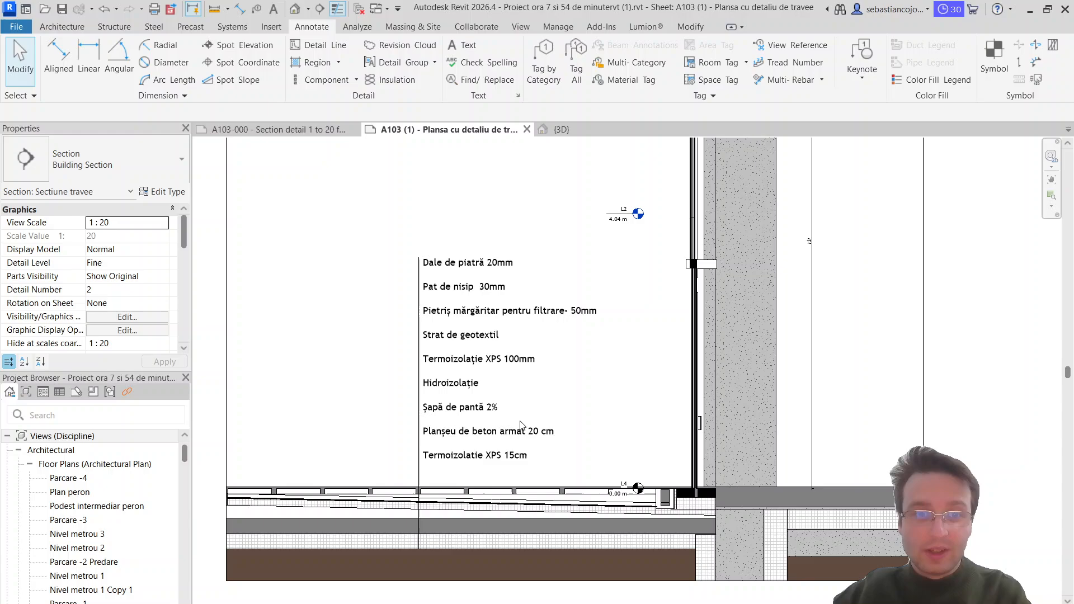
left_click(497, 269)
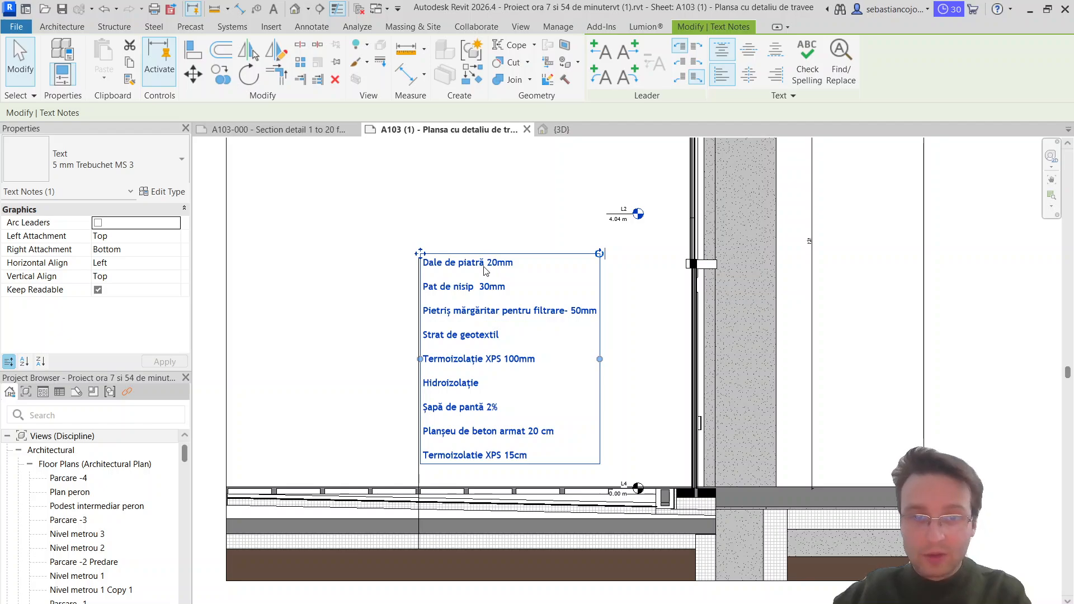
key("Escape")
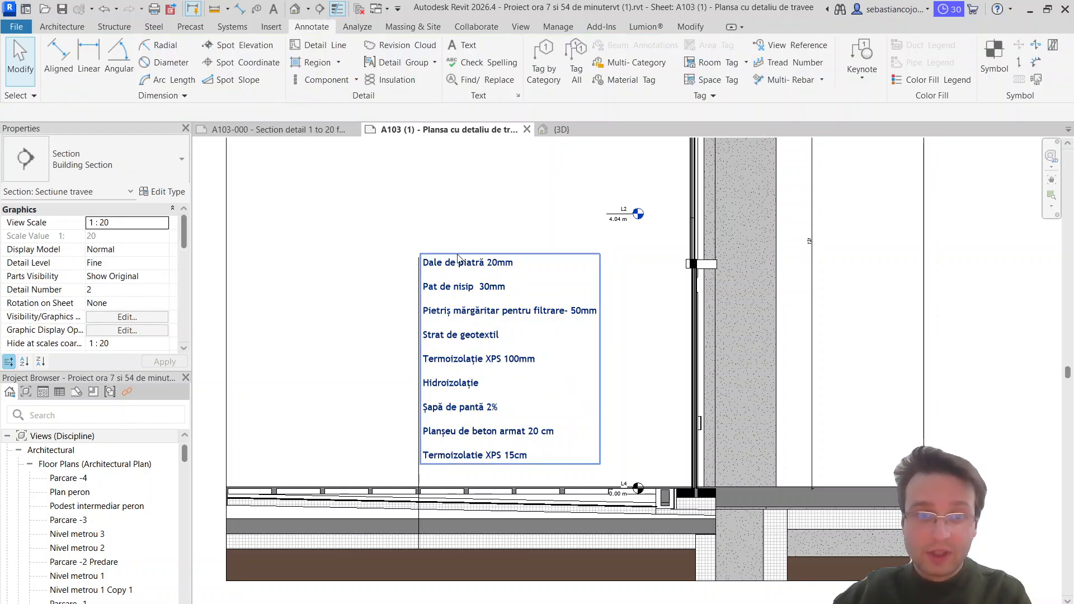
left_click(568, 299)
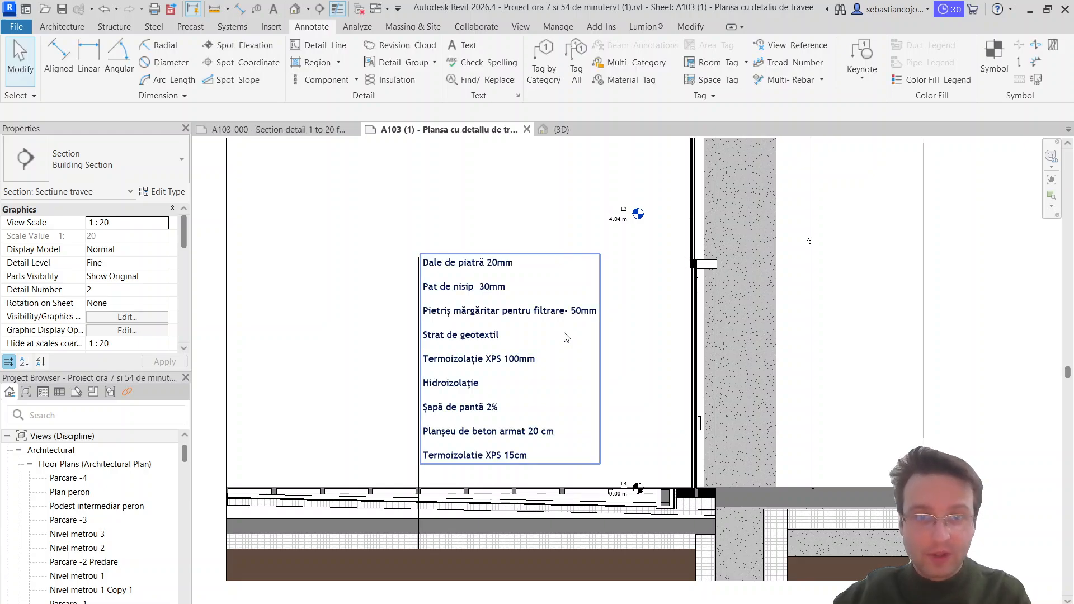
Step: Review the whole bay section, then examine the green-roof parapet detail and the layer notes of the yellow-louvred upper façade
scroll(563, 333, "down", 6)
scroll(624, 374, "down", 3)
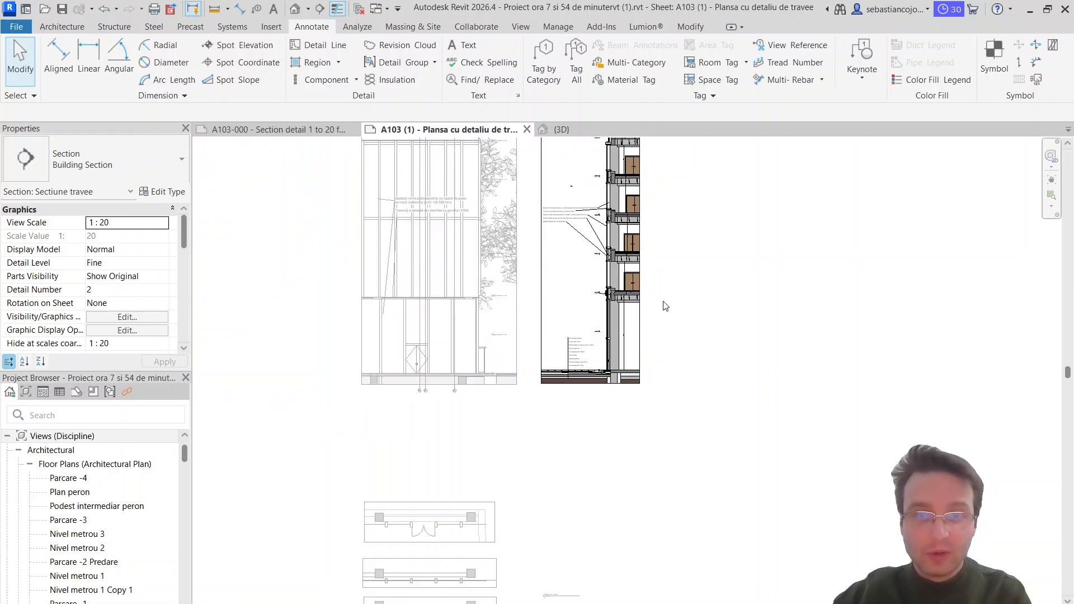
scroll(699, 401, "down", 3)
scroll(693, 388, "down", 1)
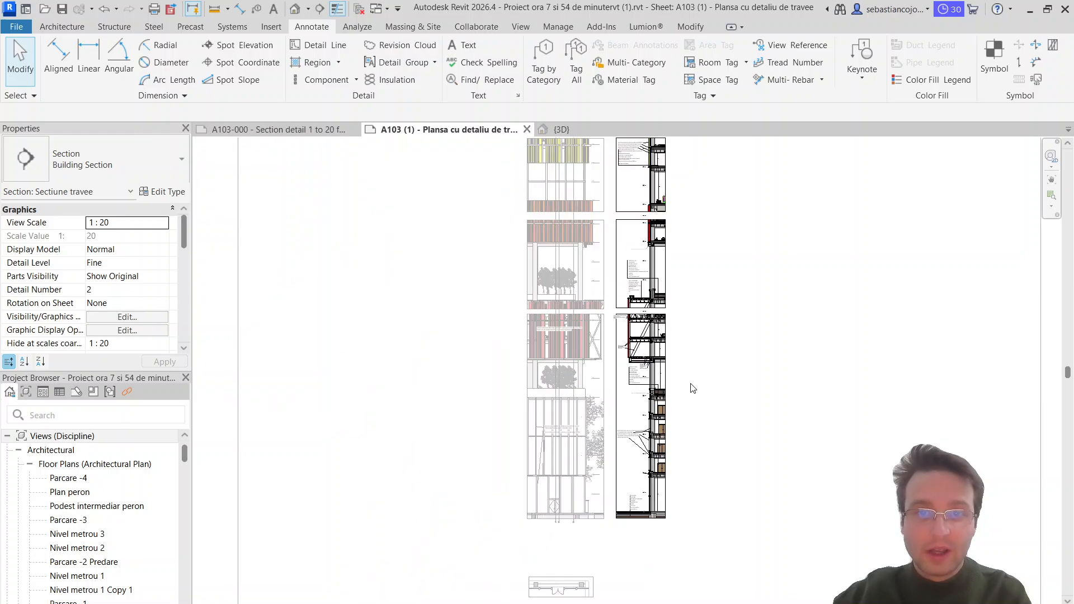
middle_click_drag(712, 291, 648, 375)
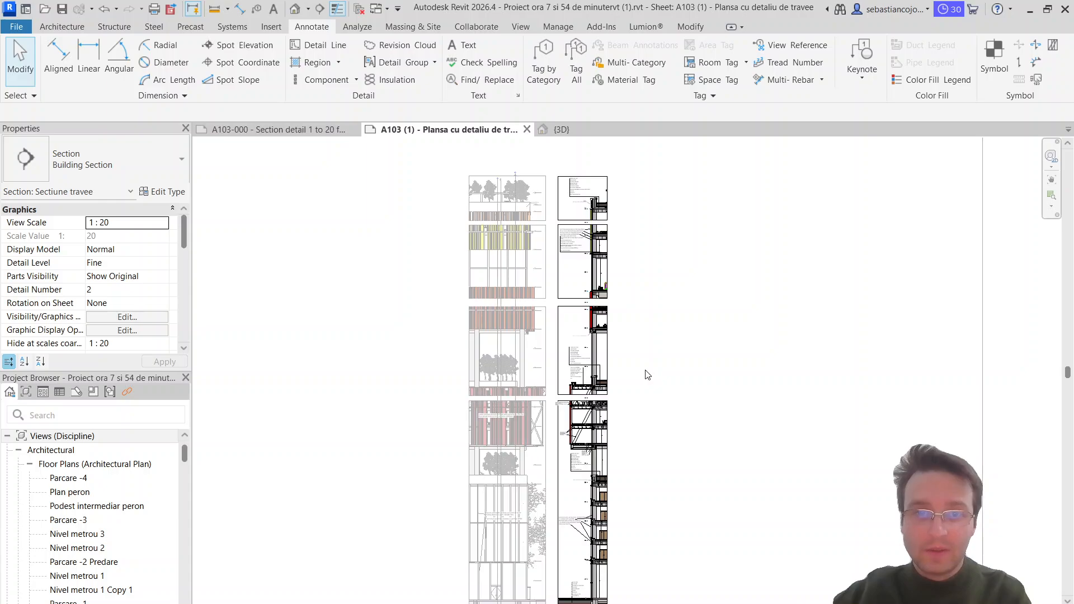
scroll(592, 193, "up", 5)
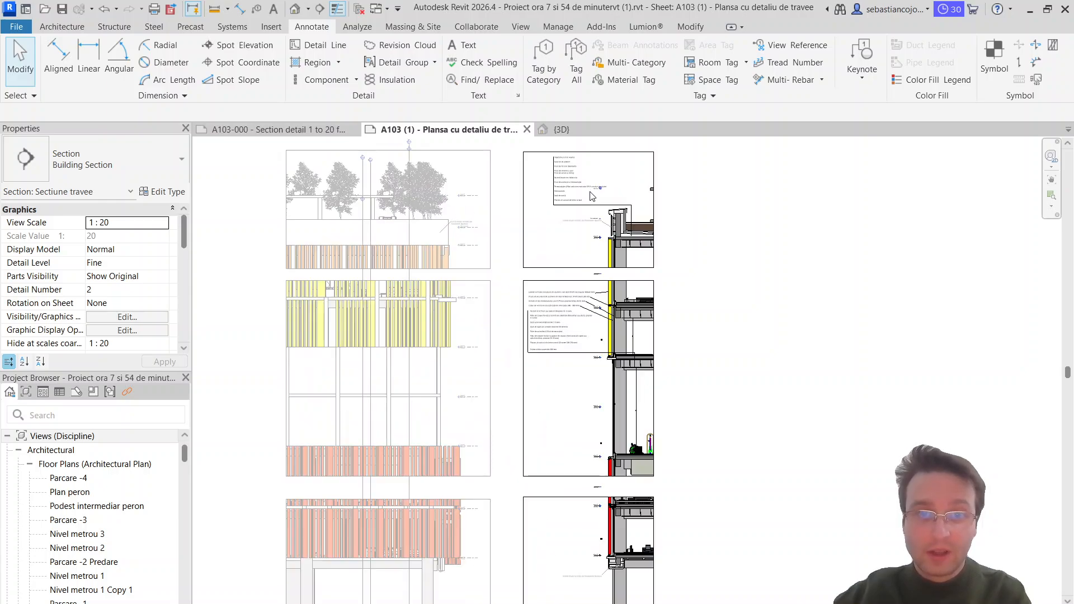
scroll(648, 459, "down", 2)
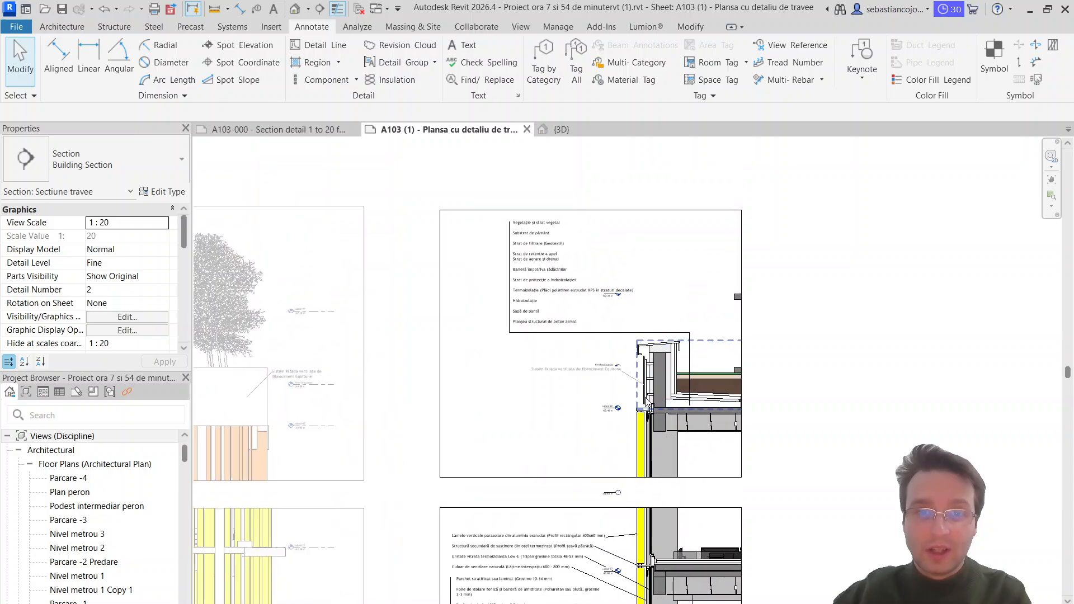
scroll(637, 458, "up", 2)
scroll(620, 325, "up", 1)
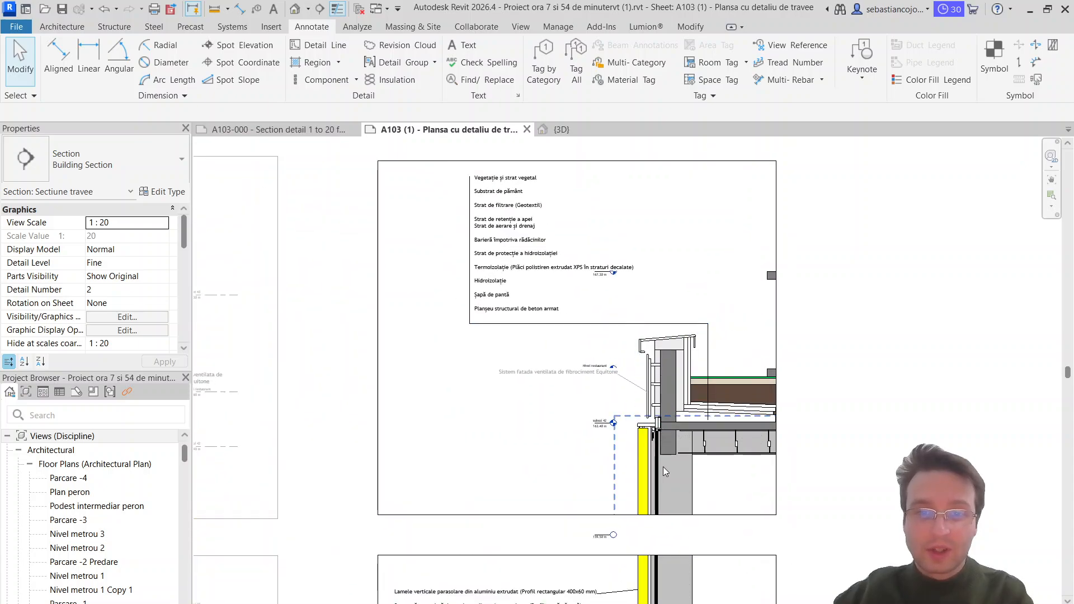
middle_click_drag(663, 467, 629, 262)
middle_click_drag(575, 421, 560, 234)
scroll(480, 215, "up", 2)
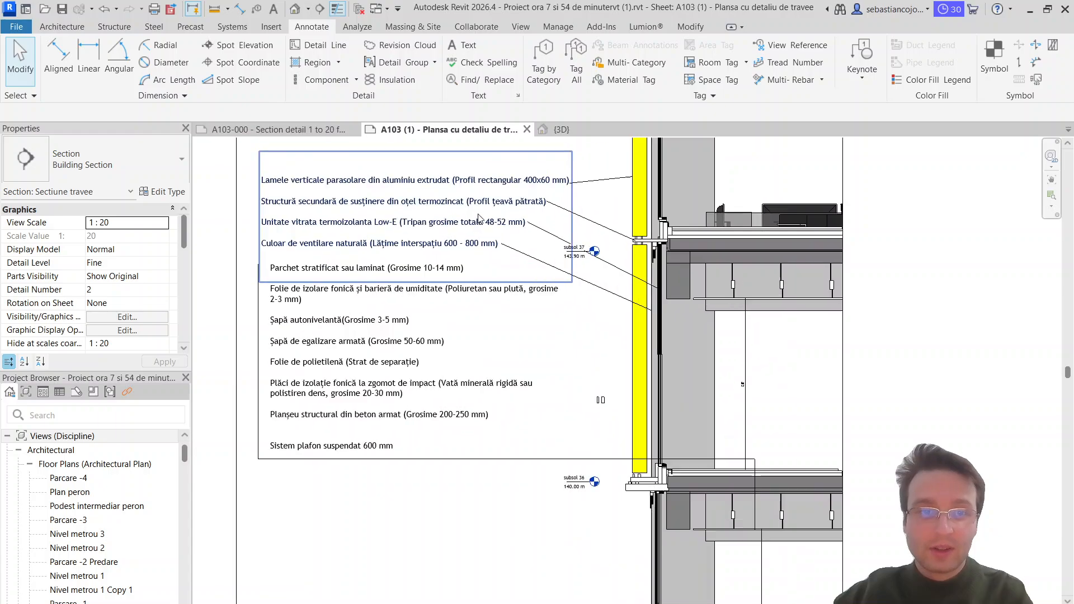
scroll(633, 383, "down", 4)
Step: Examine the red-louvred façade, the Equitone soffit detail and the terrace build-up notes in the middle part of the section
middle_click_drag(622, 462, 607, 278)
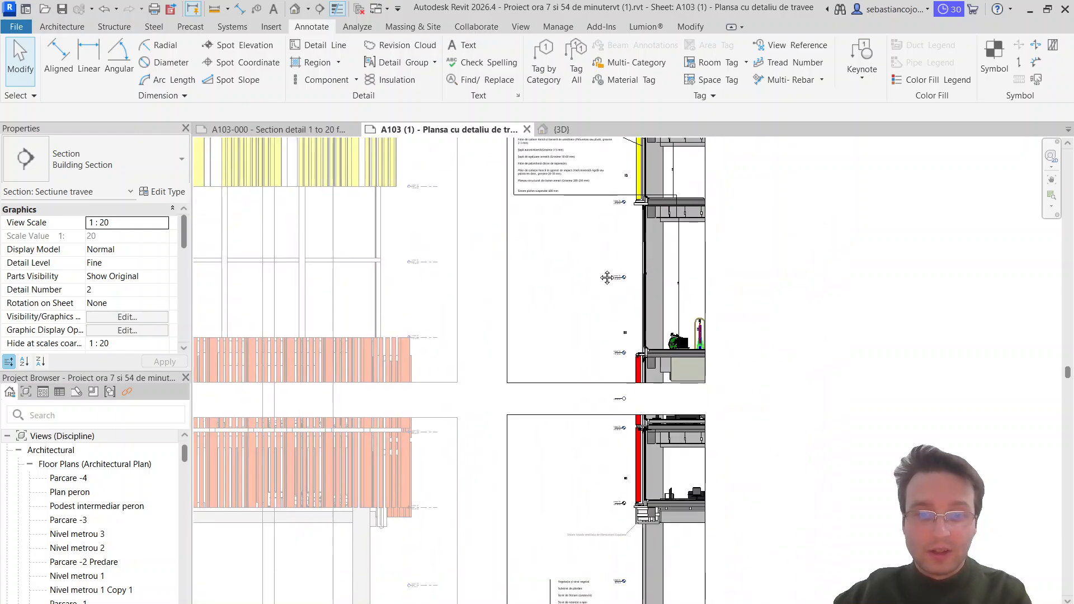
scroll(622, 386, "up", 3)
middle_click_drag(626, 417, 616, 232)
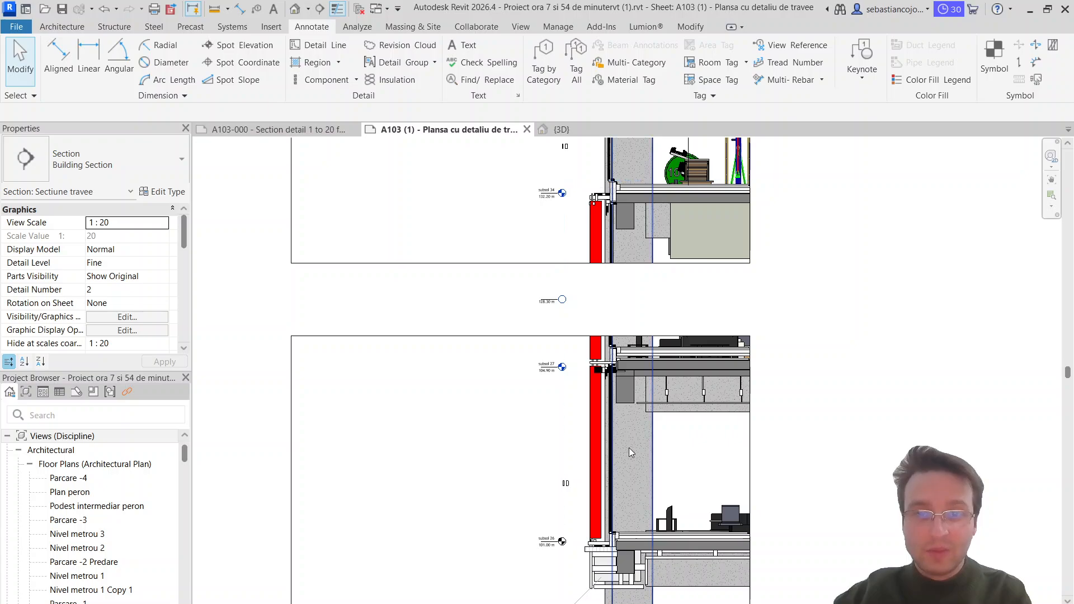
scroll(629, 447, "up", 2)
middle_click_drag(648, 464, 639, 320)
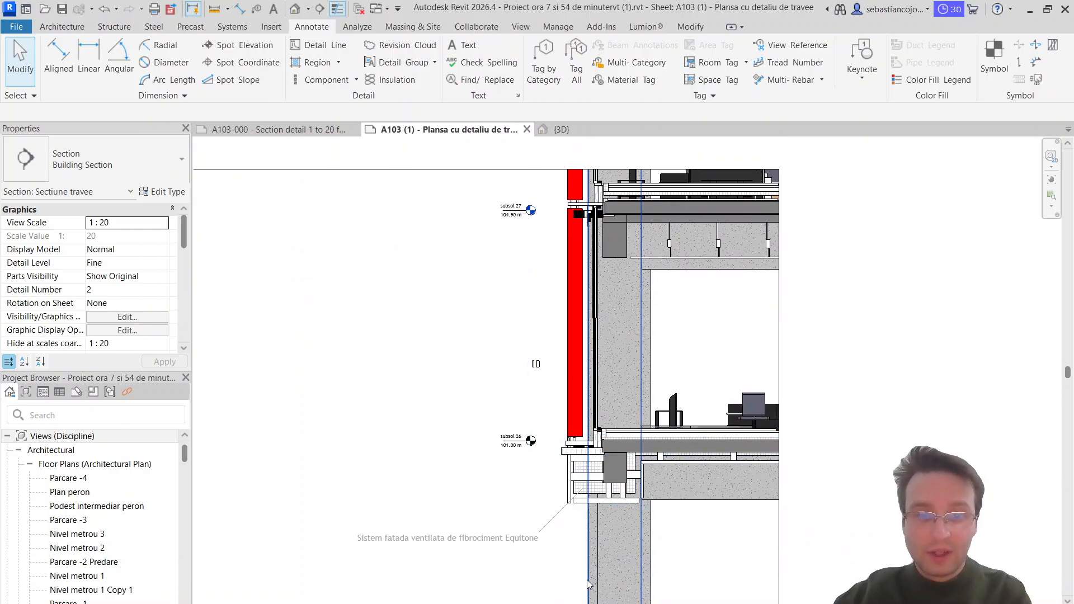
middle_click_drag(595, 570, 579, 163)
scroll(536, 397, "down", 3)
middle_click_drag(540, 435, 545, 323)
scroll(515, 465, "up", 4)
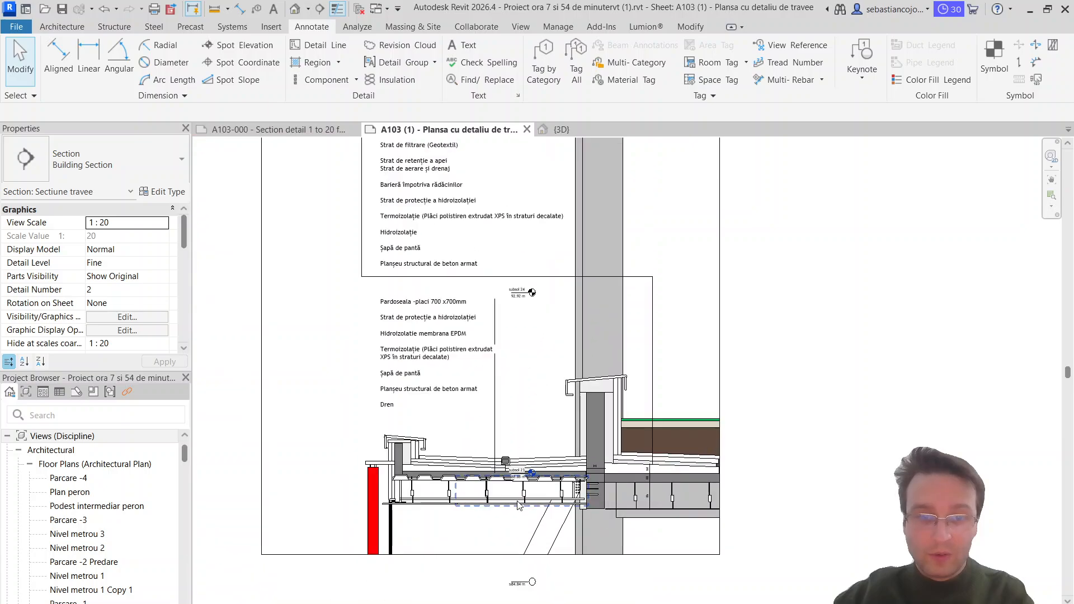
scroll(395, 361, "down", 1)
scroll(412, 427, "up", 1)
scroll(438, 410, "down", 4)
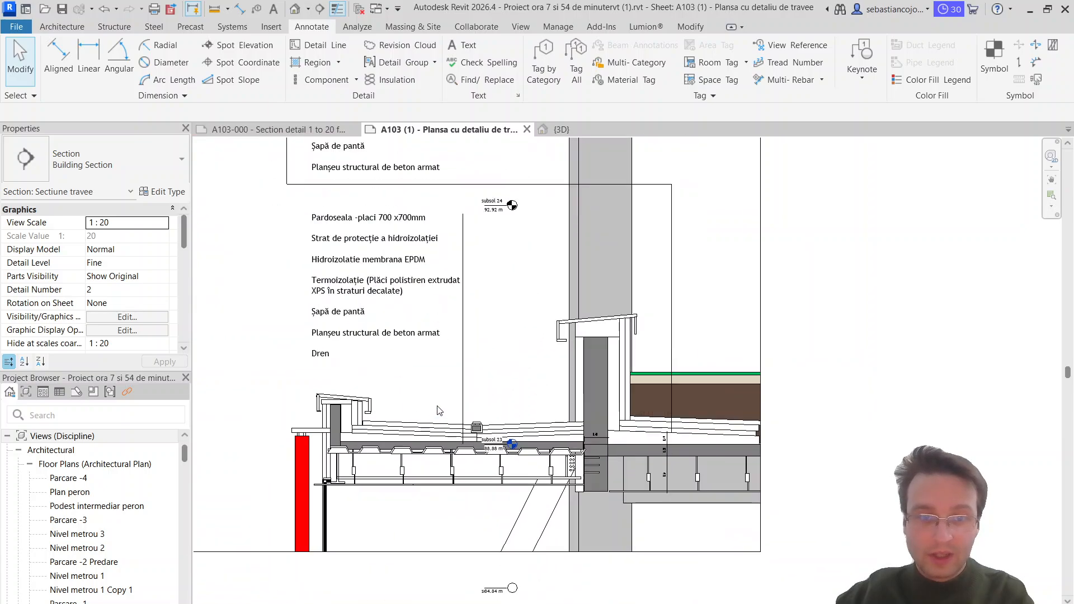
Step: Examine the overhanging floors with their brise-soleil, IPE 400 beam and composite slab notes, down to the green terrace below
middle_click_drag(455, 500, 474, 298)
scroll(412, 378, "up", 1)
scroll(466, 490, "up", 1)
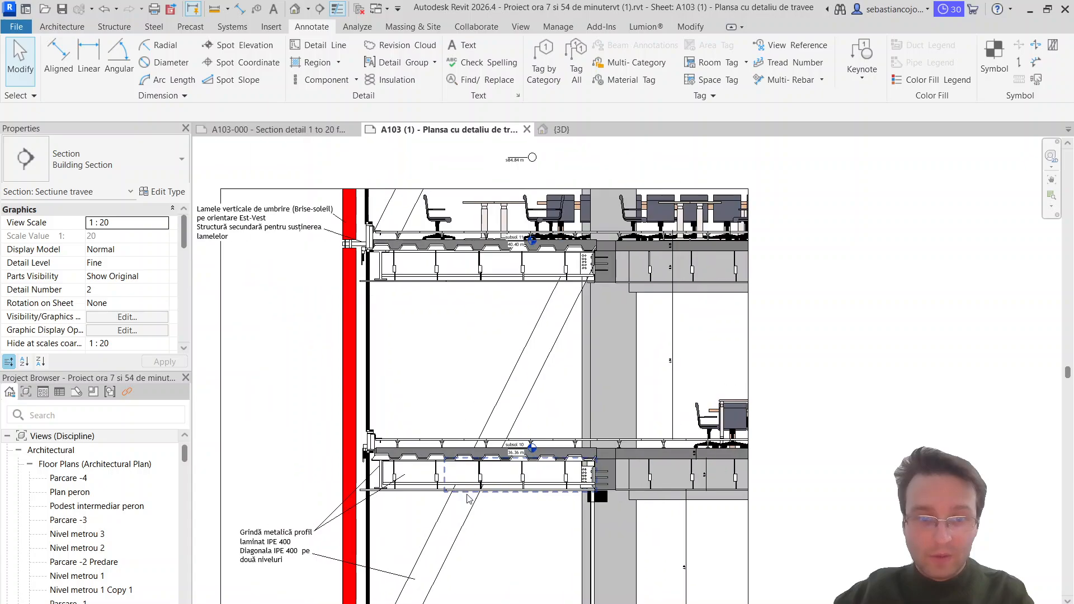
middle_click_drag(446, 581, 456, 374)
scroll(613, 500, "up", 1)
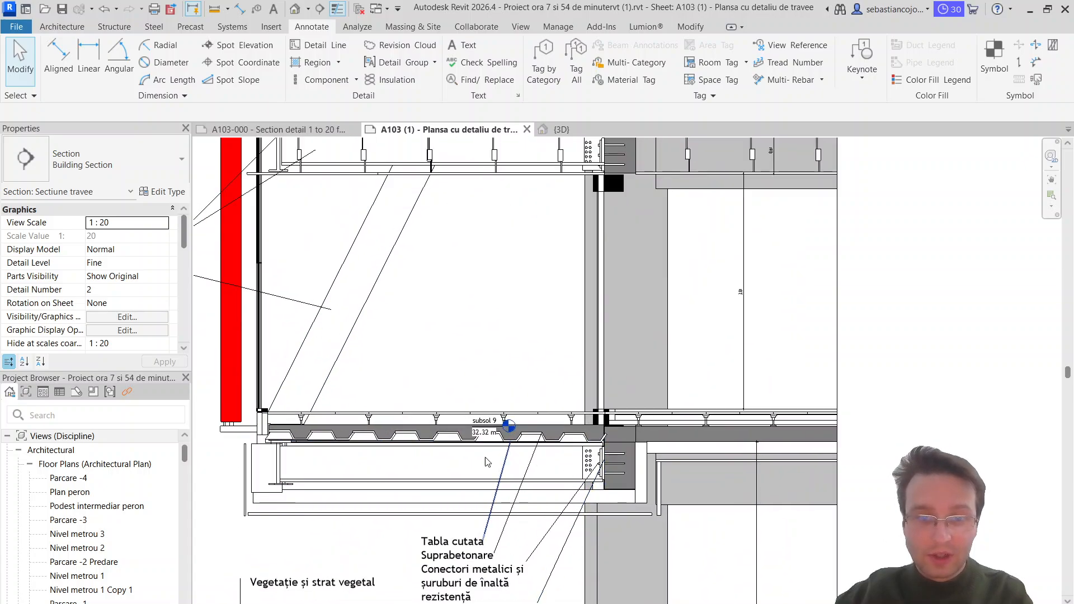
scroll(439, 473, "down", 1)
middle_click_drag(427, 544, 437, 310)
middle_click_drag(474, 543, 465, 403)
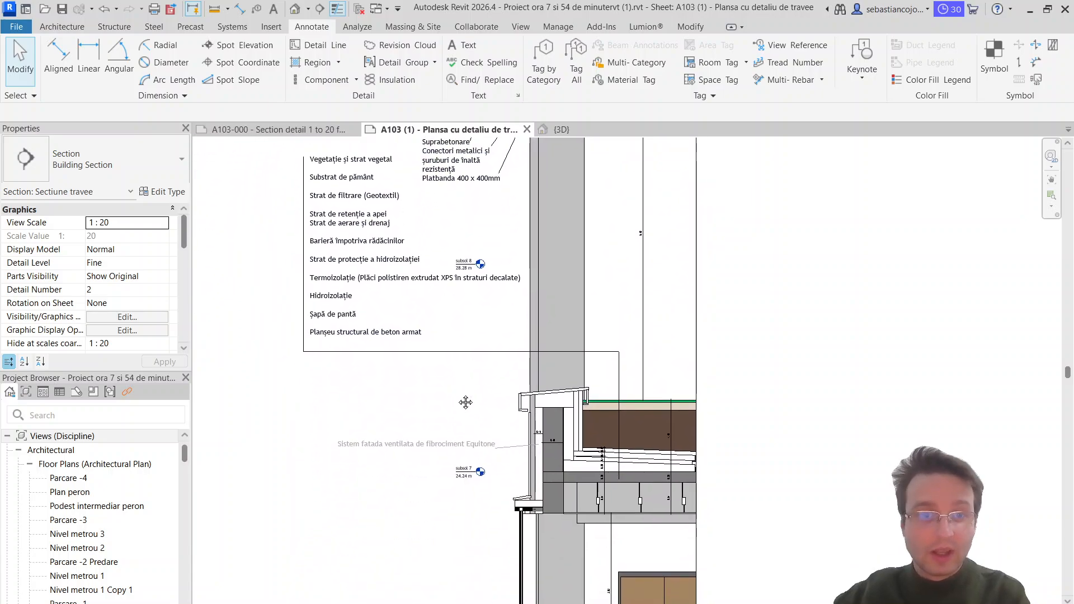
Step: Examine the green-roof parapet with its Equitone note, then follow the curtain-wall façade and its notes down to the ground floor
scroll(460, 415, "down", 2)
scroll(516, 460, "up", 2)
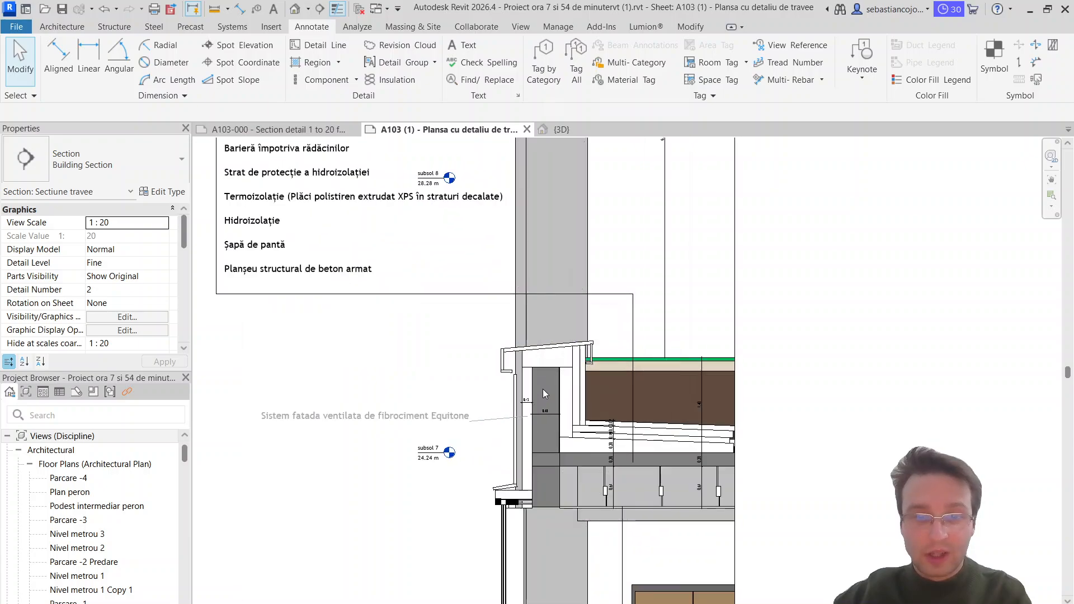
right_click(544, 388)
left_click(495, 421)
scroll(495, 421, "down", 3)
middle_click_drag(484, 509, 443, 245)
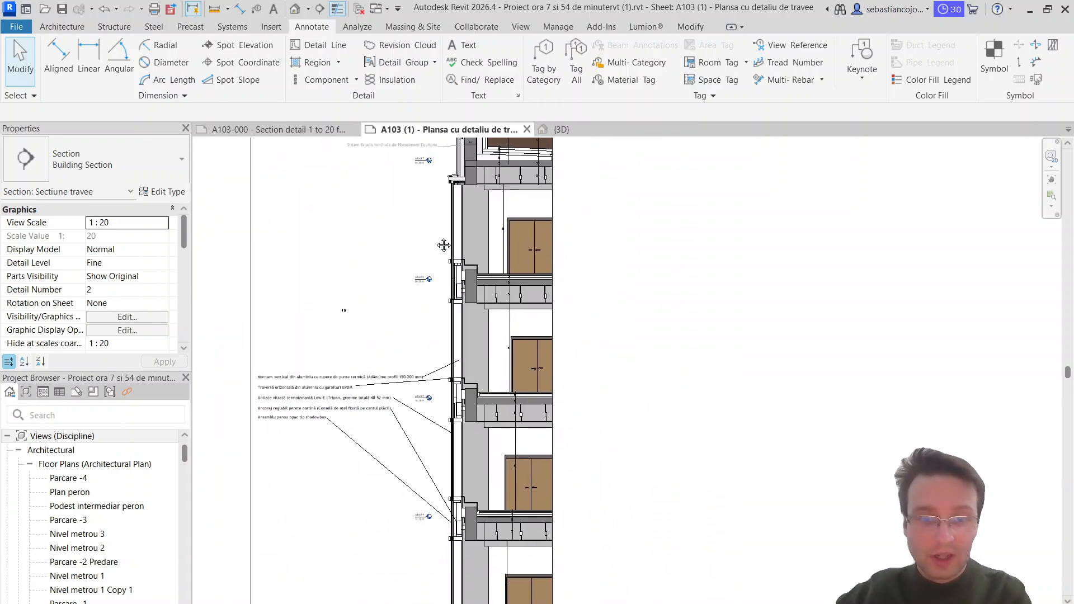
middle_click_drag(476, 488, 477, 271)
middle_click_drag(473, 489, 474, 244)
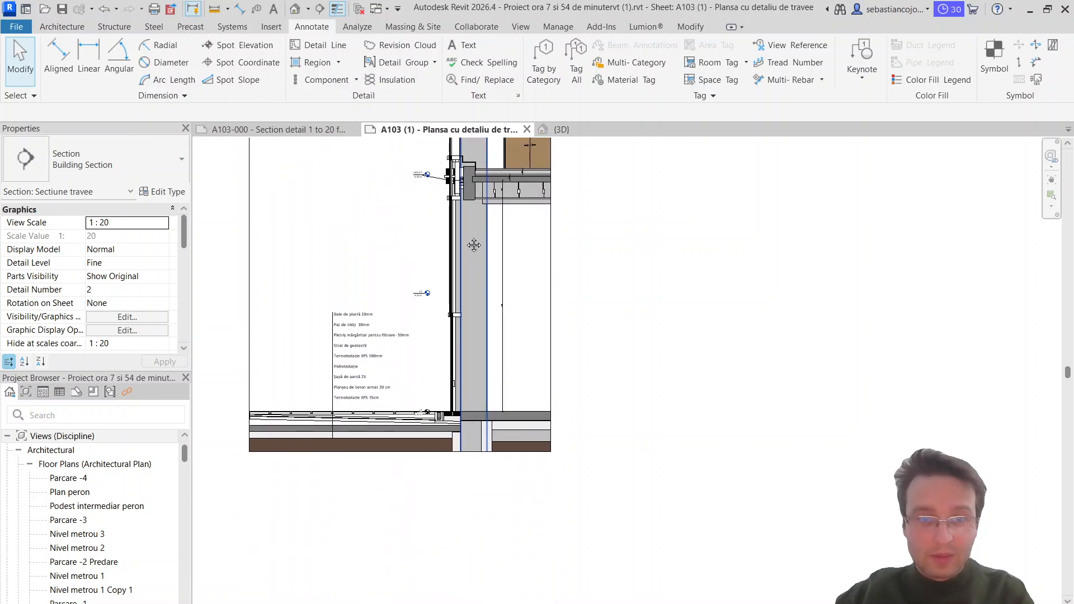
Step: Read the paving build-up note, from the stone slabs to the XPS insulation, against the drawn layers at the base of the section
scroll(450, 417, "up", 1)
middle_click_drag(399, 393, 473, 451)
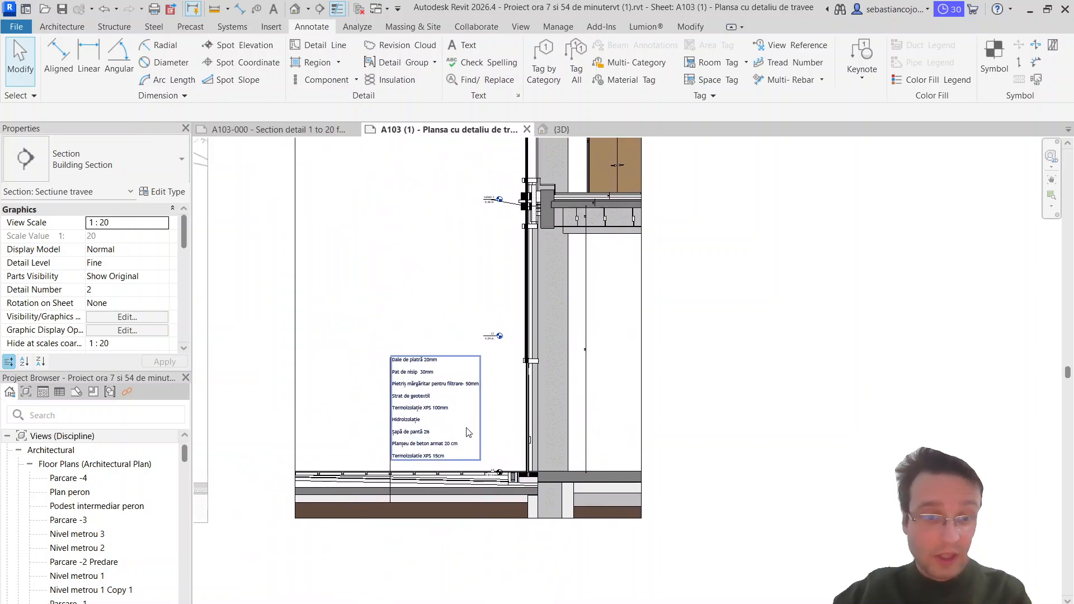
scroll(451, 481, "up", 2)
middle_click_drag(454, 488, 558, 446)
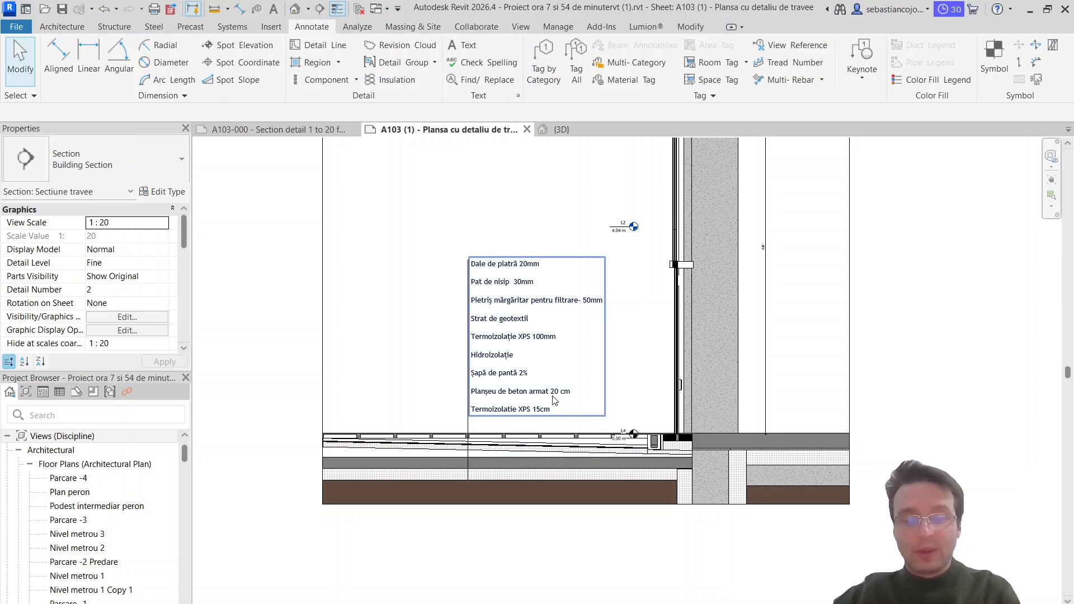
scroll(615, 447, "up", 1)
scroll(612, 392, "down", 2)
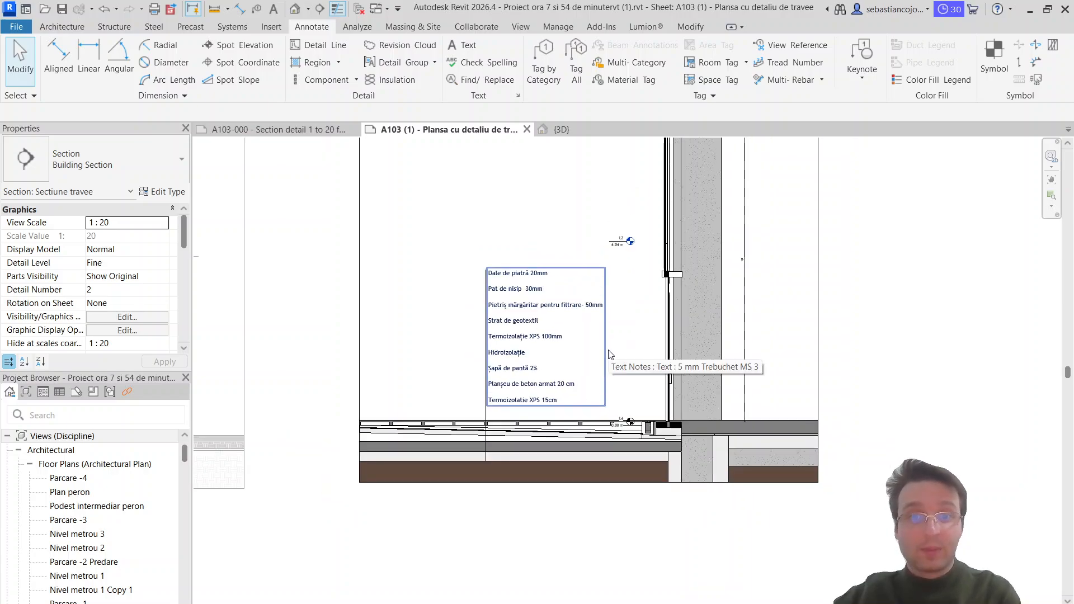
scroll(604, 370, "up", 3)
middle_click_drag(581, 425, 602, 435)
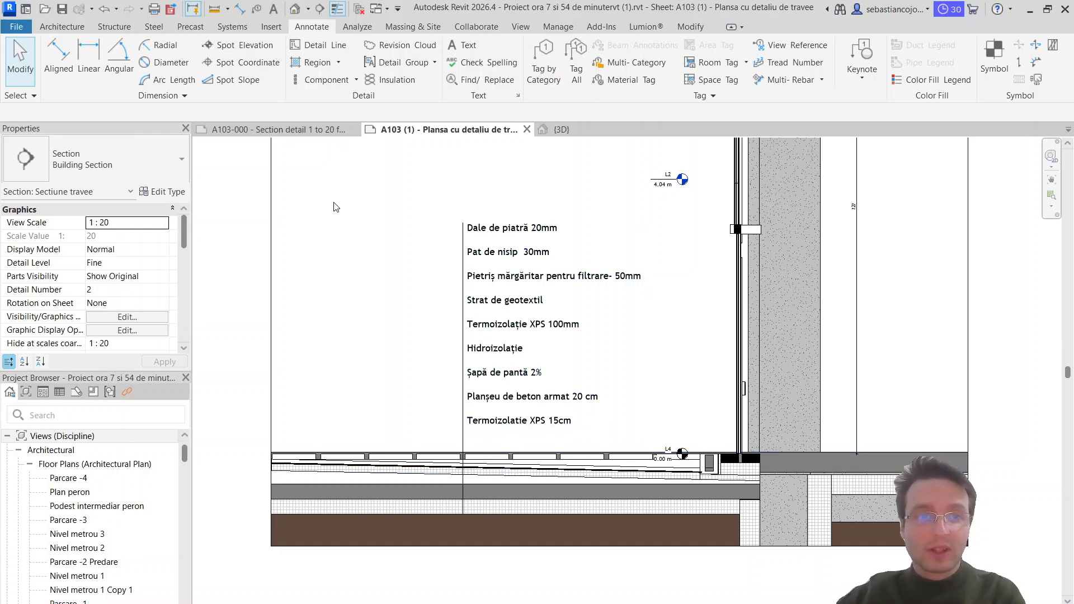
Step: Switch to the A103-000 section detail sheet and inspect the overlapping concrete walls beneath the ground-floor slab
left_click(274, 129)
scroll(492, 443, "up", 2)
scroll(604, 430, "up", 1)
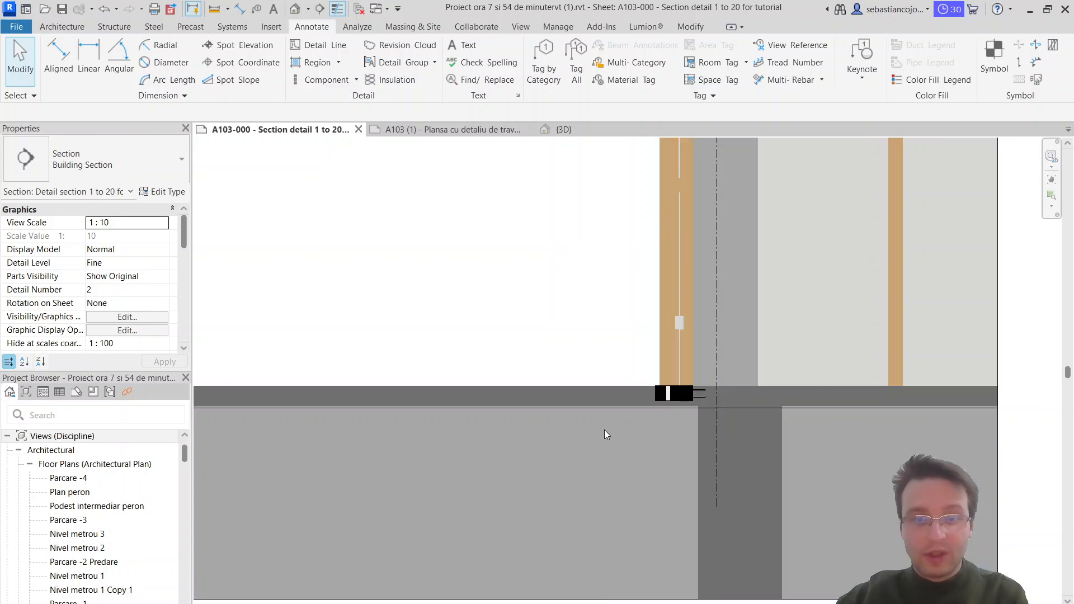
middle_click_drag(604, 430, 588, 388)
scroll(720, 422, "up", 1)
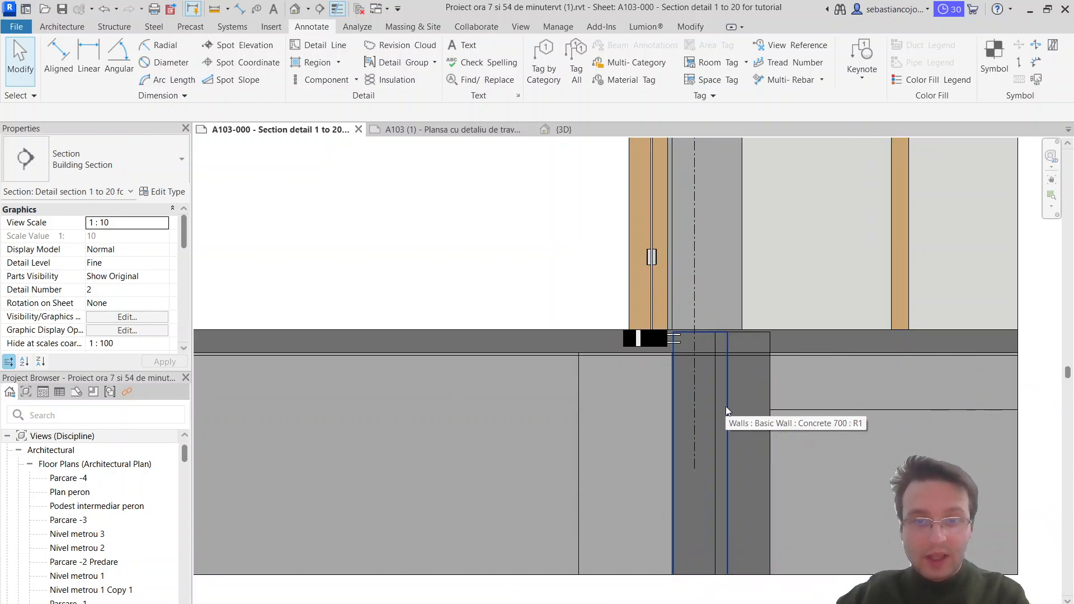
left_click(727, 404)
scroll(740, 375, "up", 3)
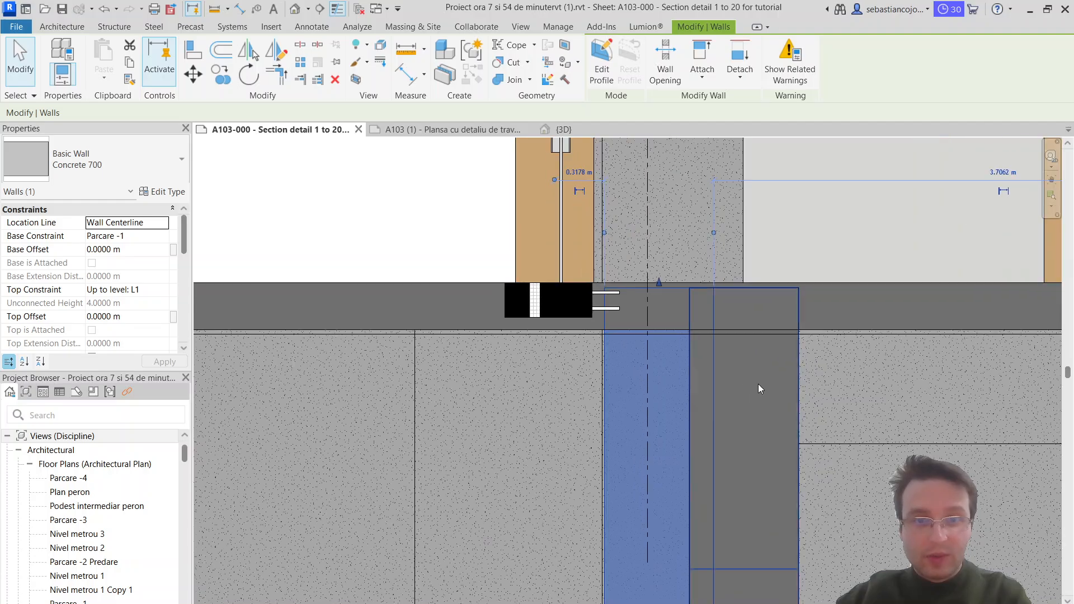
key("Escape")
left_click(801, 406)
key("Escape")
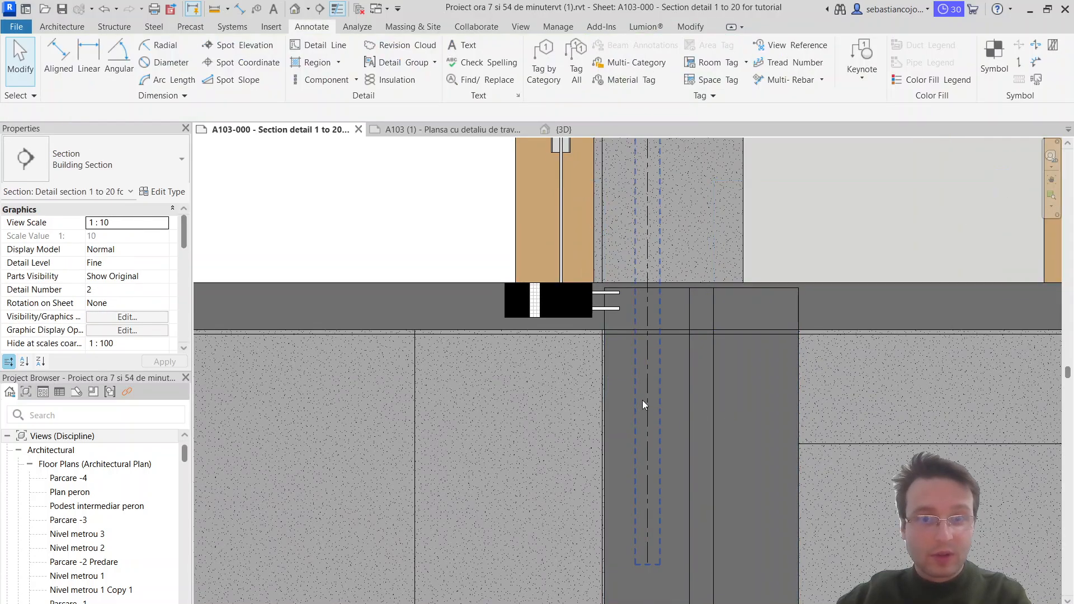
left_click(603, 384)
key("Escape")
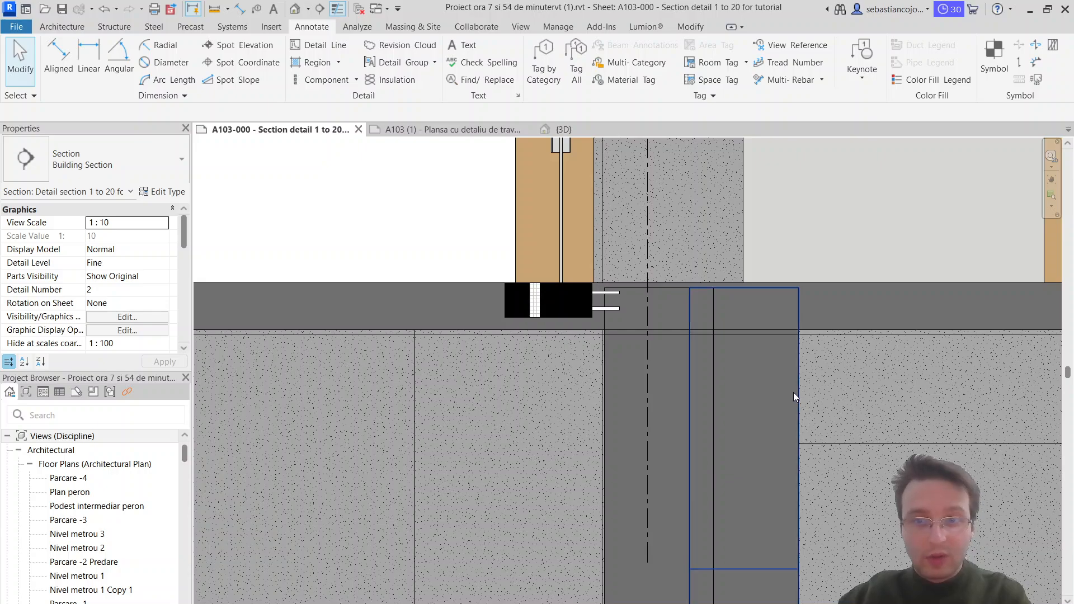
Step: Delete the inner of the two overlapping Concrete 700 walls beneath the ground-floor slab
left_click(793, 393)
scroll(783, 381, "down", 5)
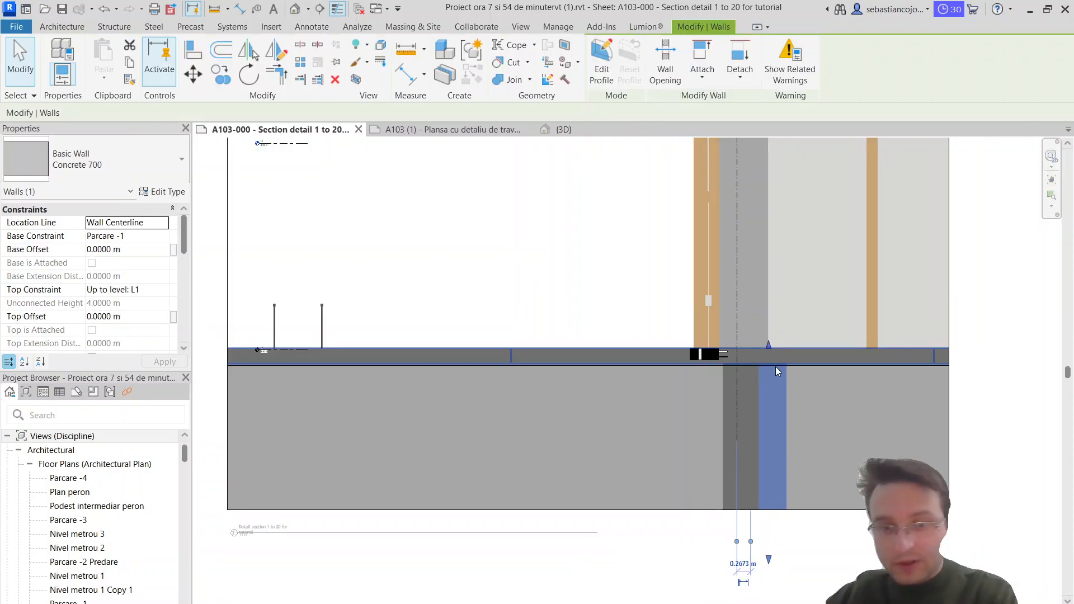
key("Delete")
key("Escape")
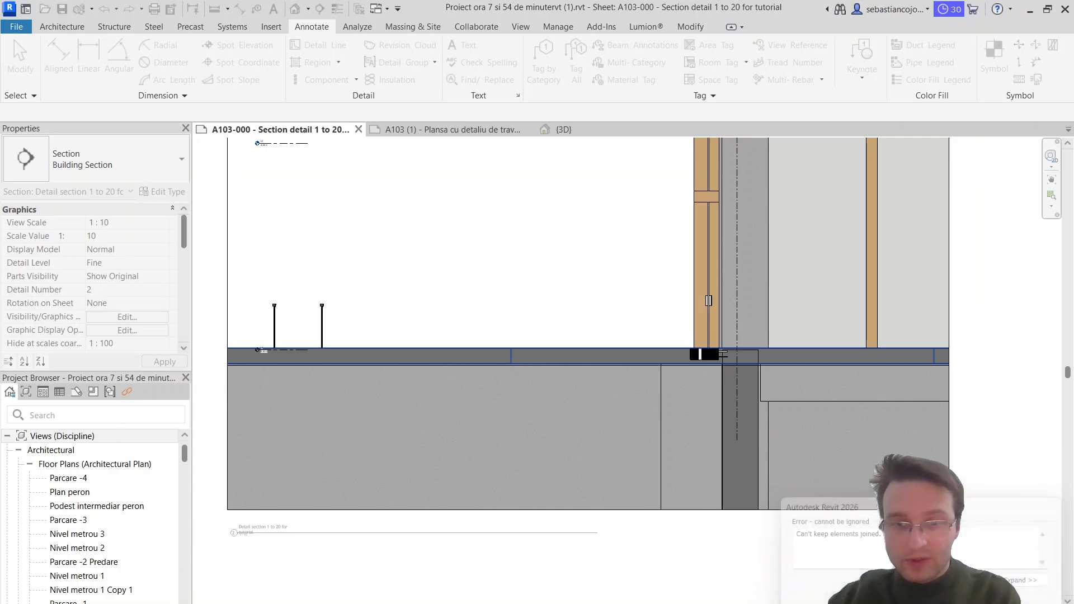
Step: Check the A103 (1) reference sheet, return to the A103-000 sheet and start a filled region of type Diagonal Crosshatch
left_click(464, 131)
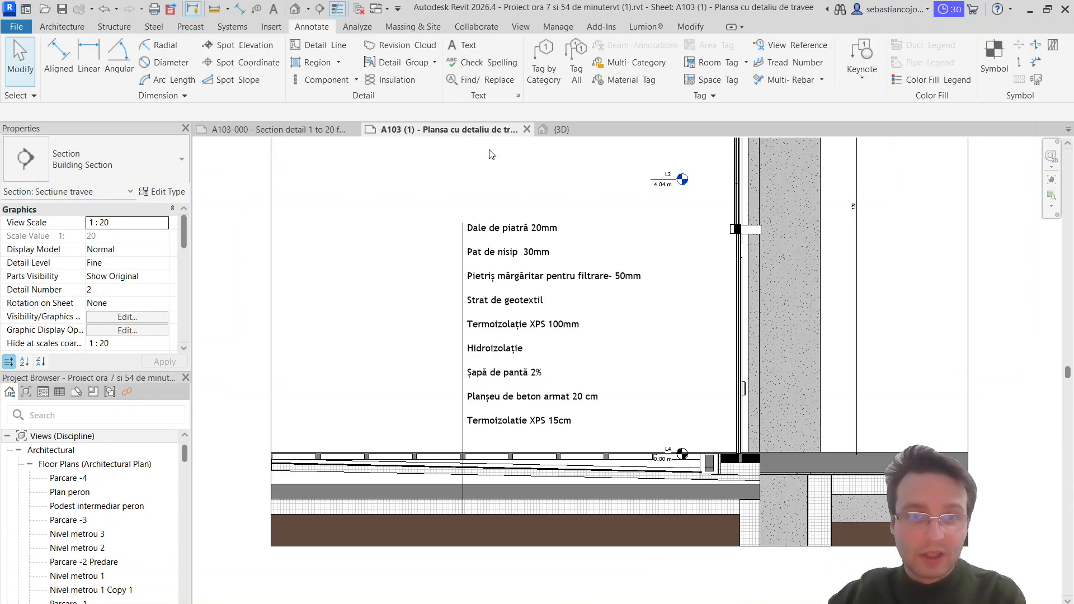
left_click(313, 130)
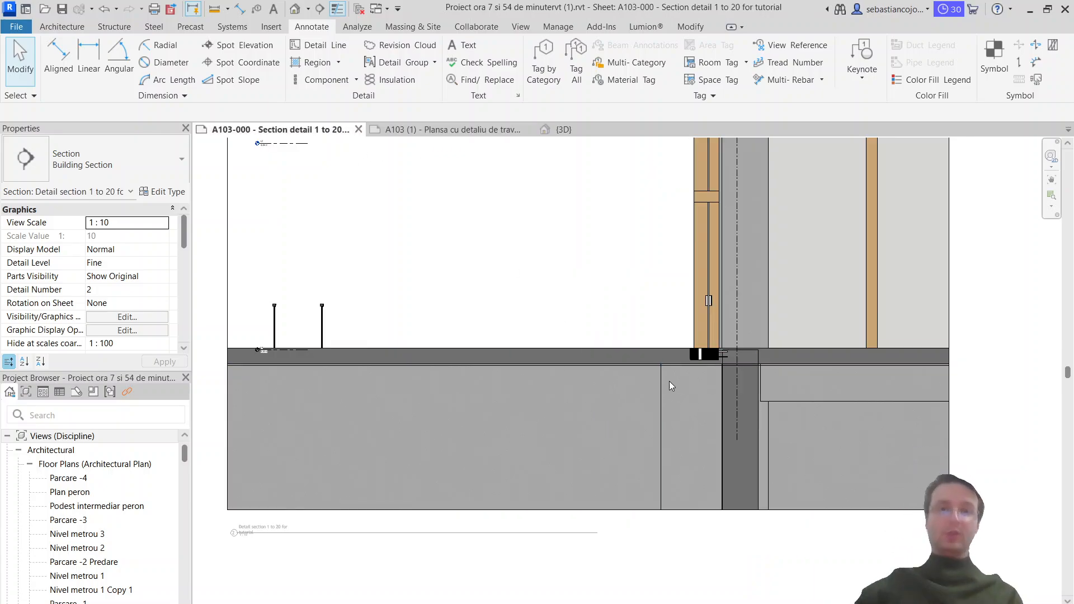
left_click(309, 63)
left_click(140, 159)
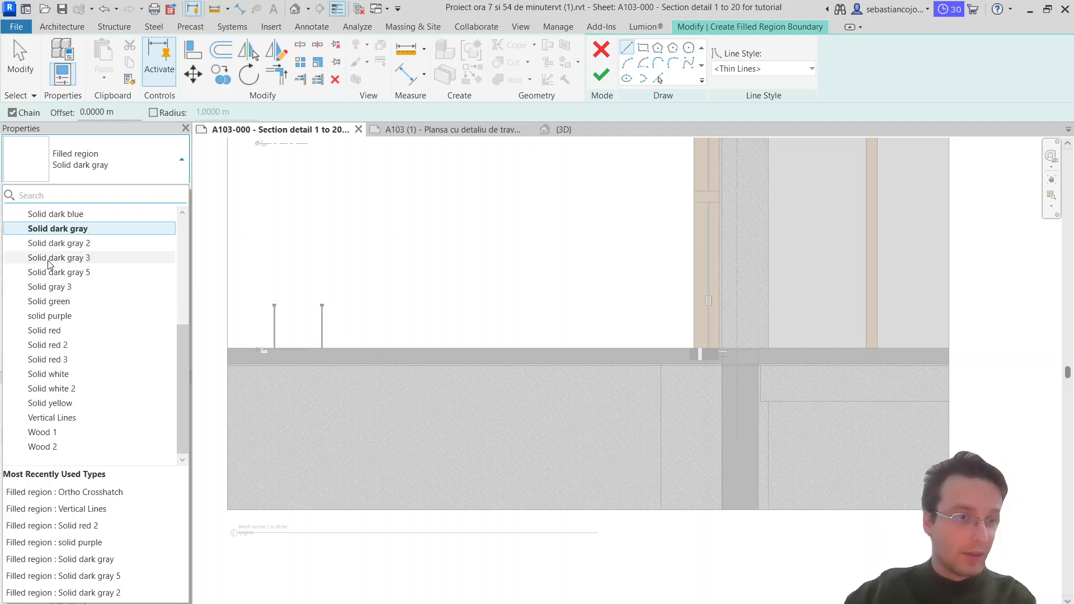
scroll(48, 264, "up", 1)
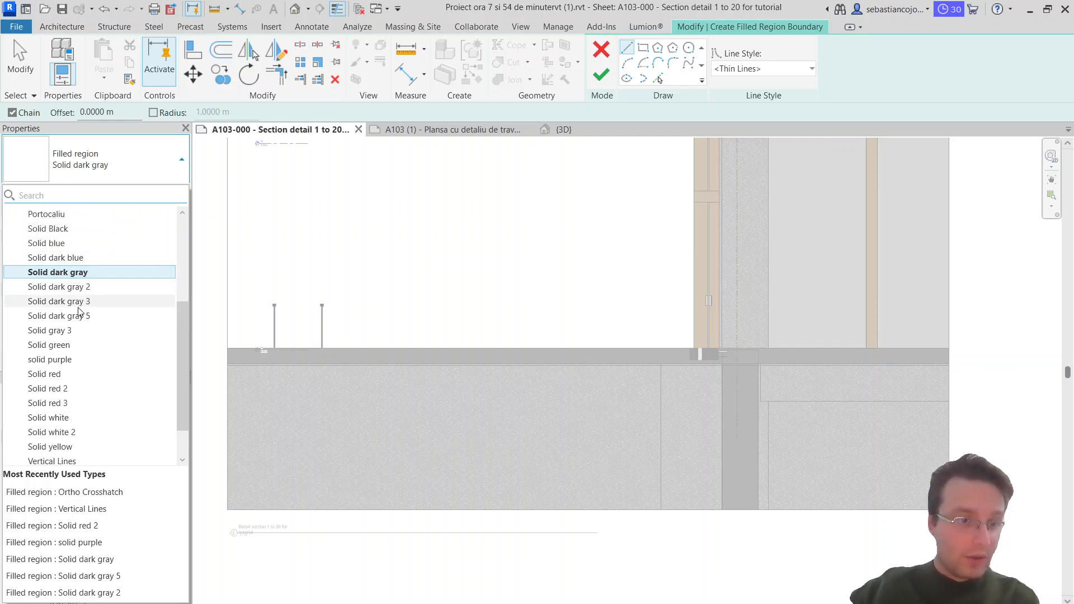
scroll(69, 369, "down", 1)
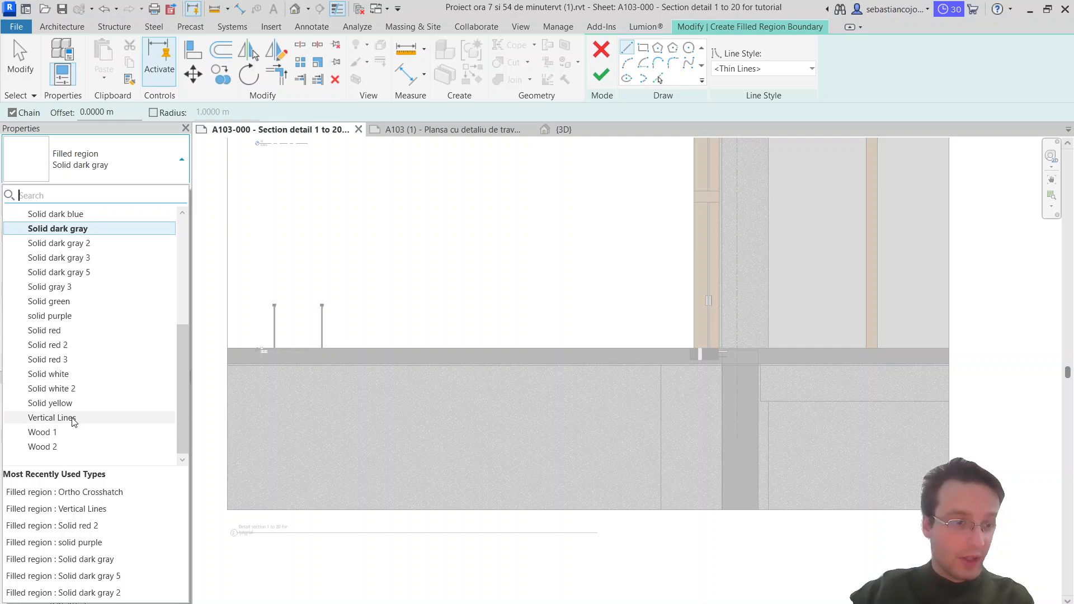
scroll(60, 417, "up", 5)
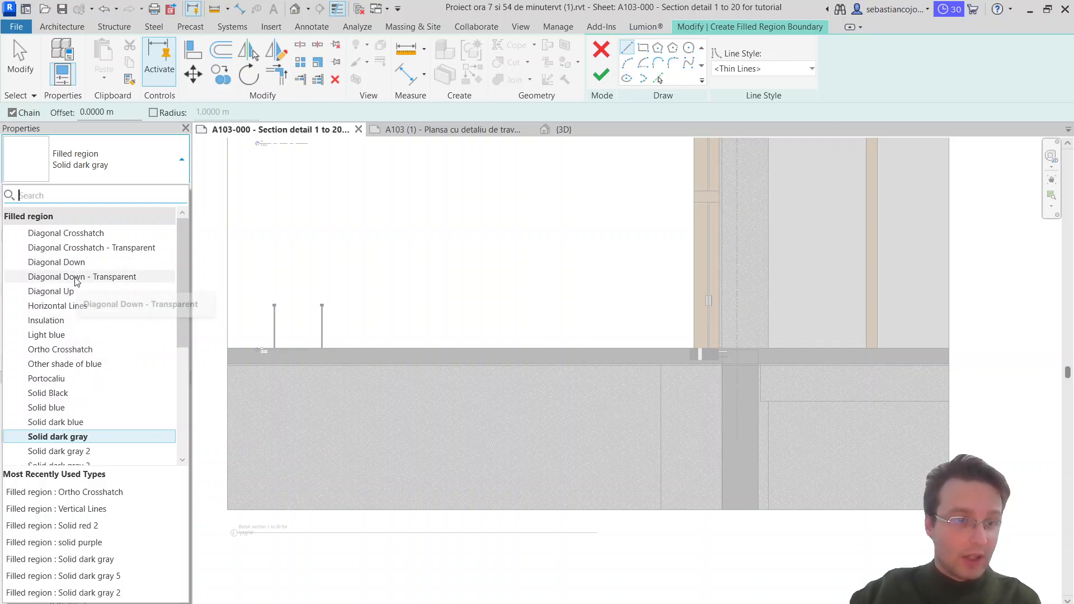
left_click(100, 230)
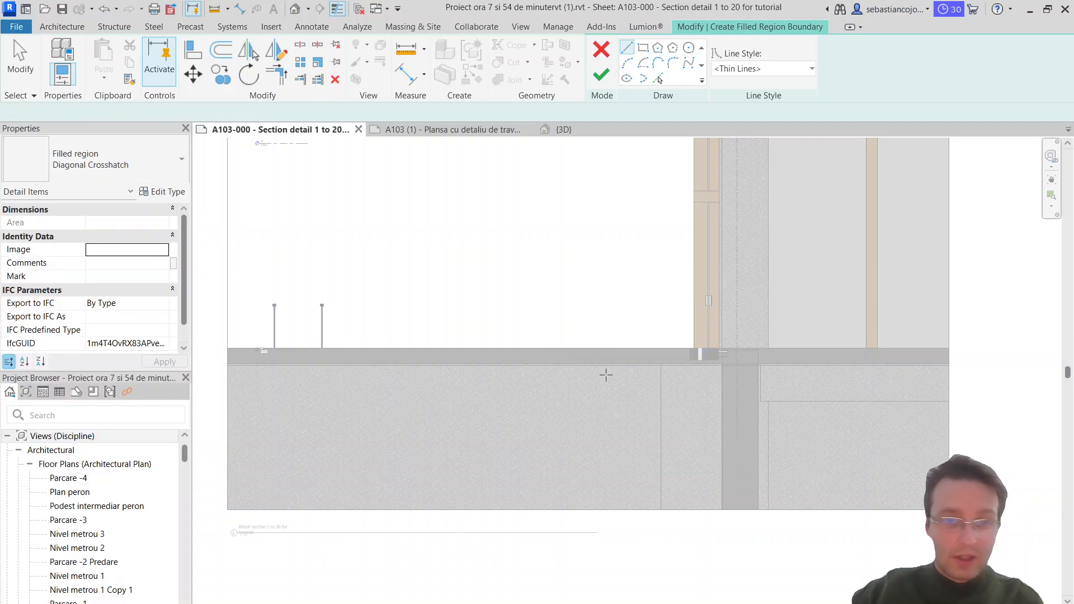
Step: Sketch a rectangular region boundary about 0.19 m wide along the basement wall's inner face, from the slab's underside to the section's base
left_click(644, 48)
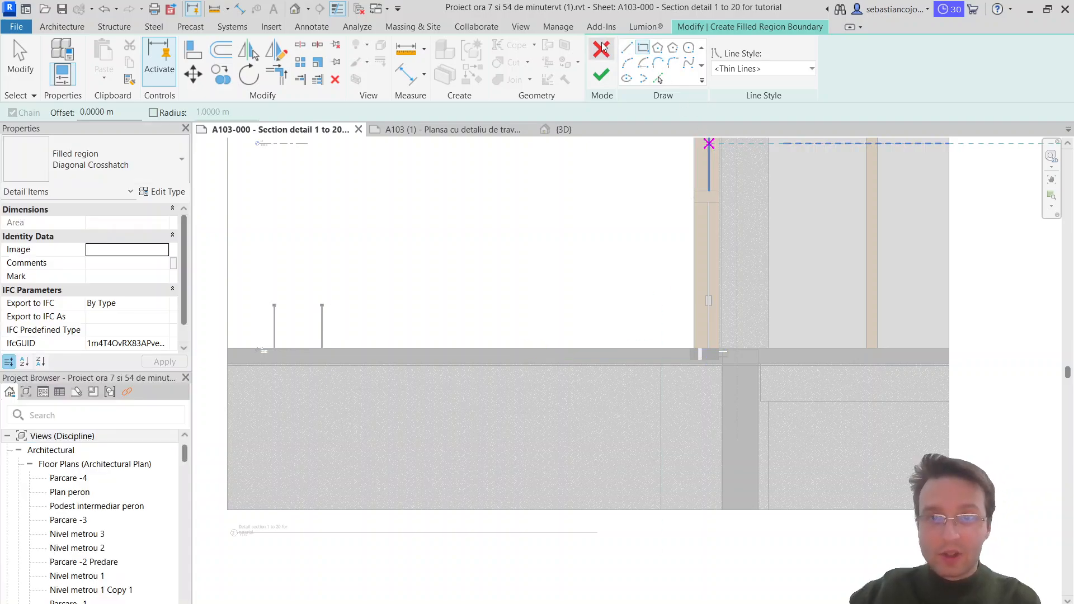
left_click(626, 49)
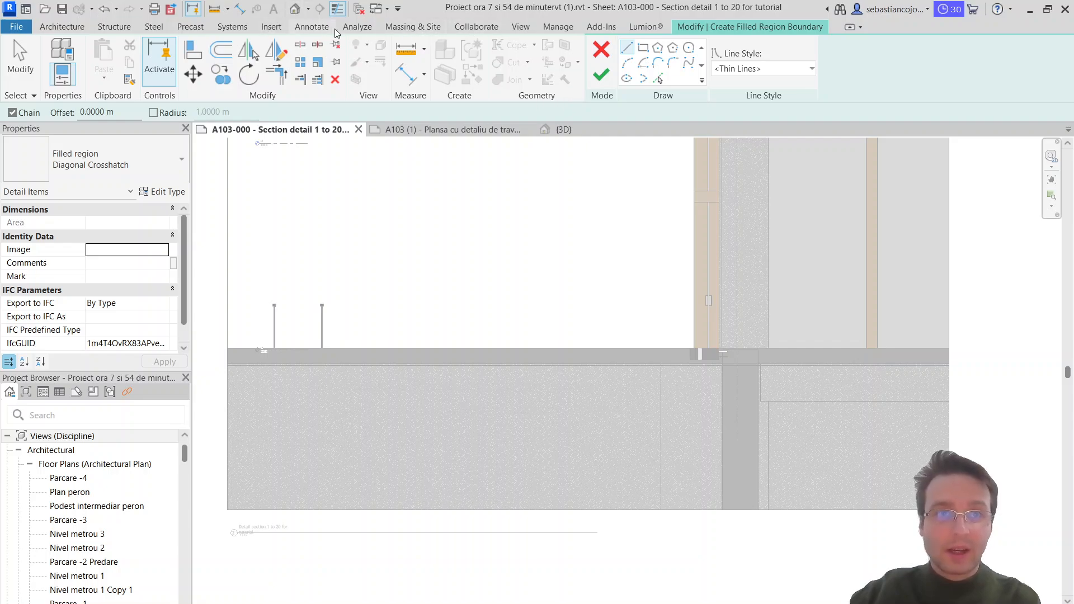
left_click(312, 27)
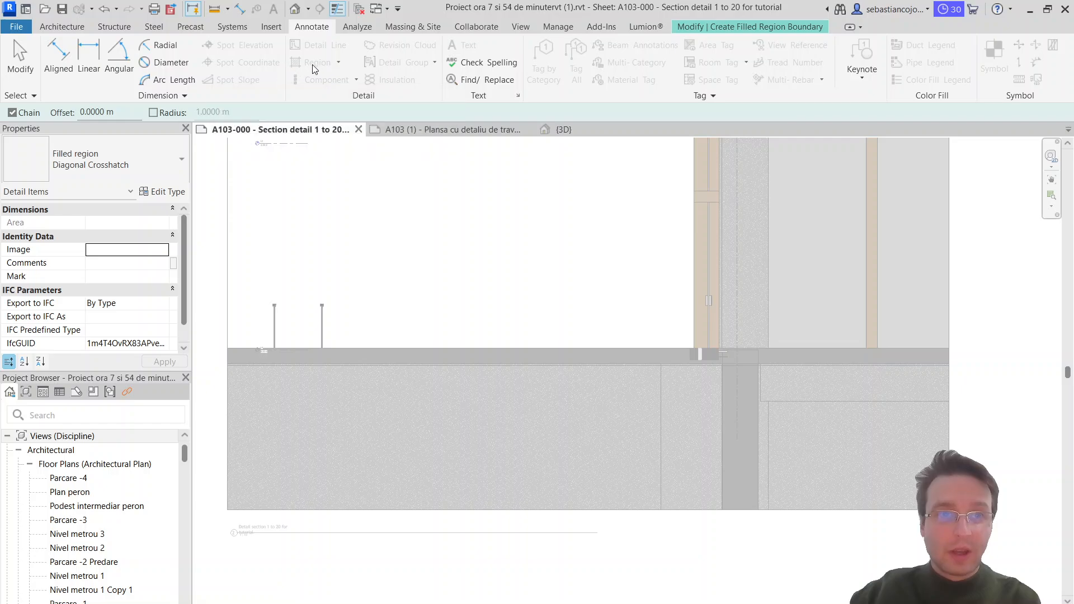
left_click(694, 26)
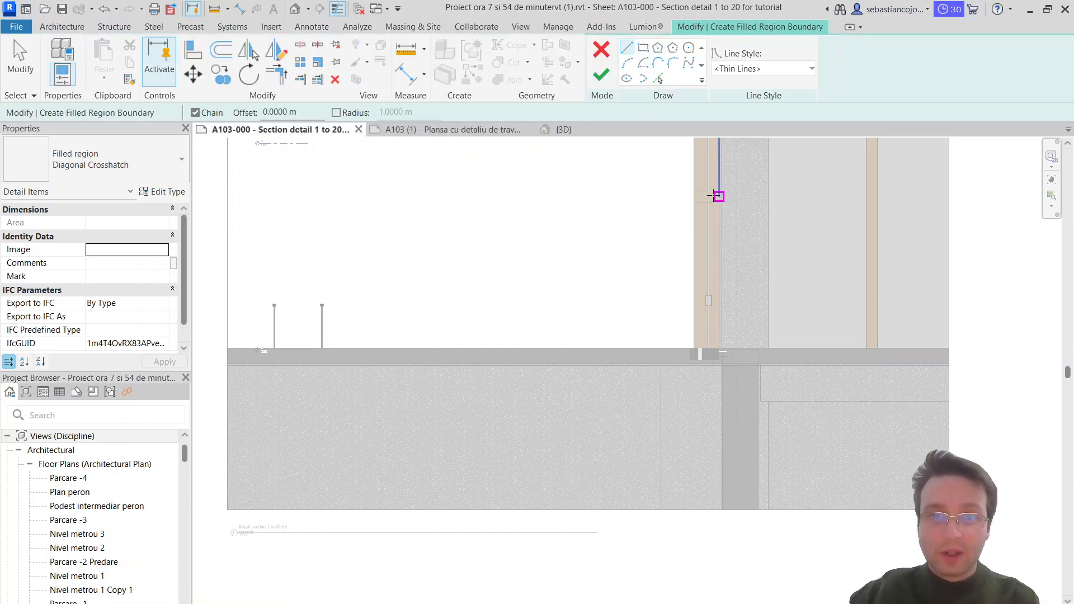
left_click(643, 48)
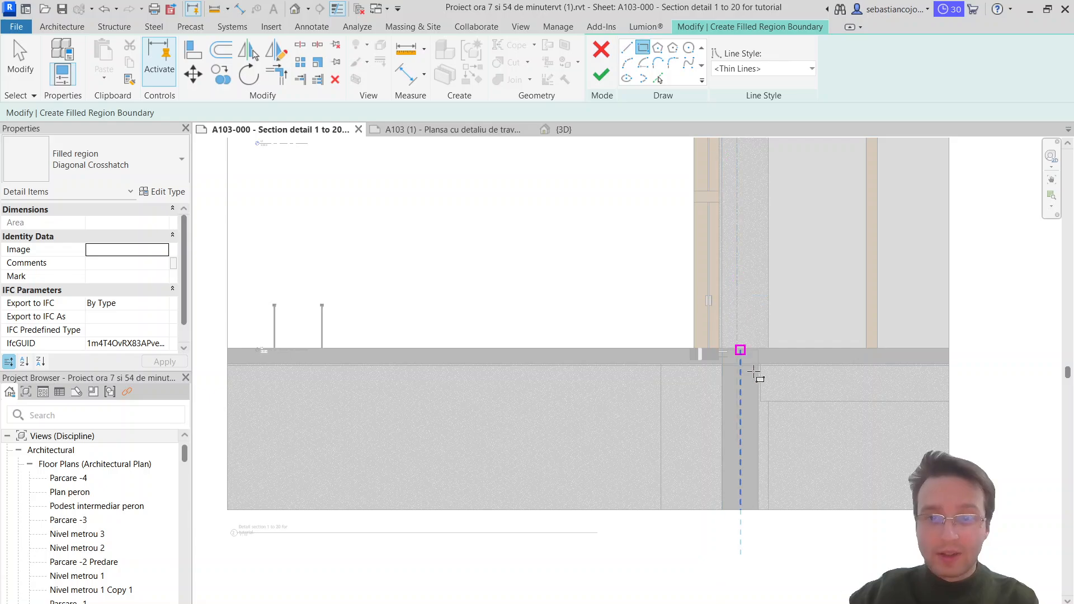
scroll(754, 371, "up", 2)
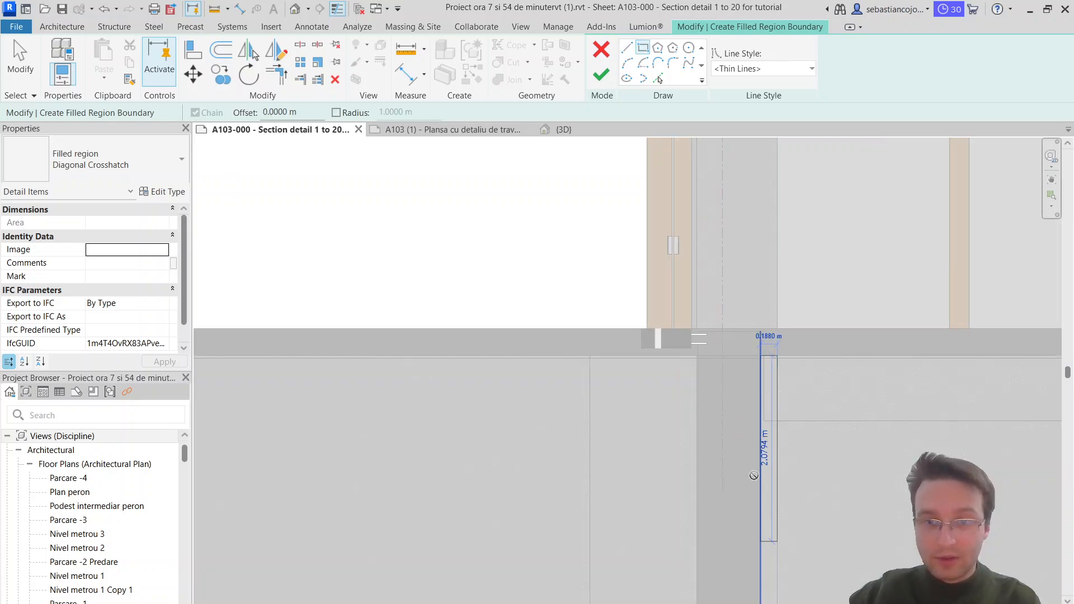
middle_click_drag(774, 585, 679, 477)
left_click(705, 339)
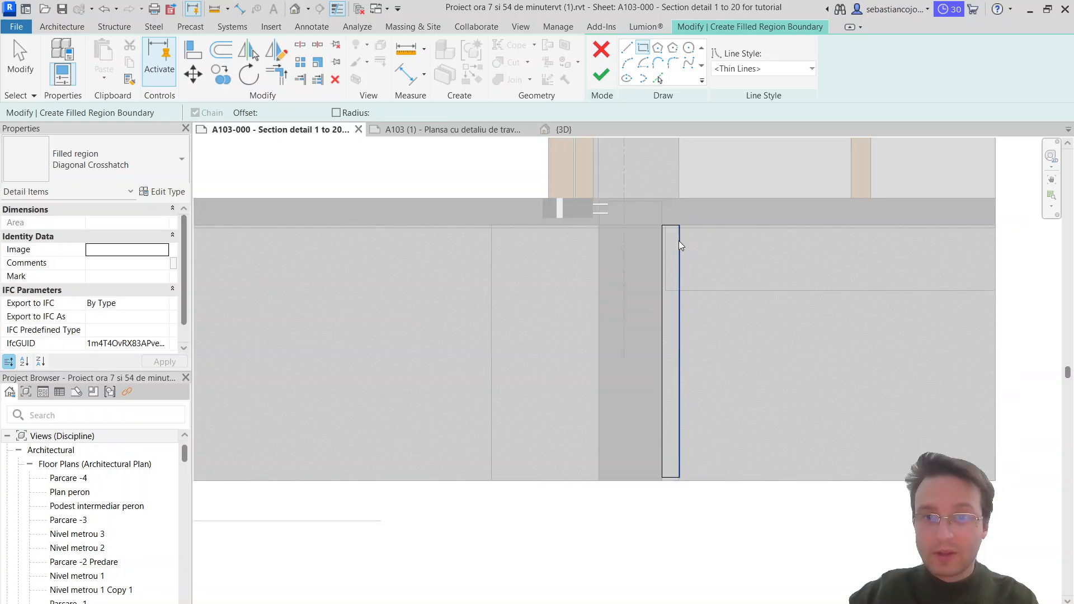
Step: Turn the rectangle into a closed L-shaped boundary by adding a leg about 3.7 m long under the slab to the section's edge
key("Escape")
left_click(679, 240)
left_click_drag(679, 226, 680, 227)
left_click(680, 193)
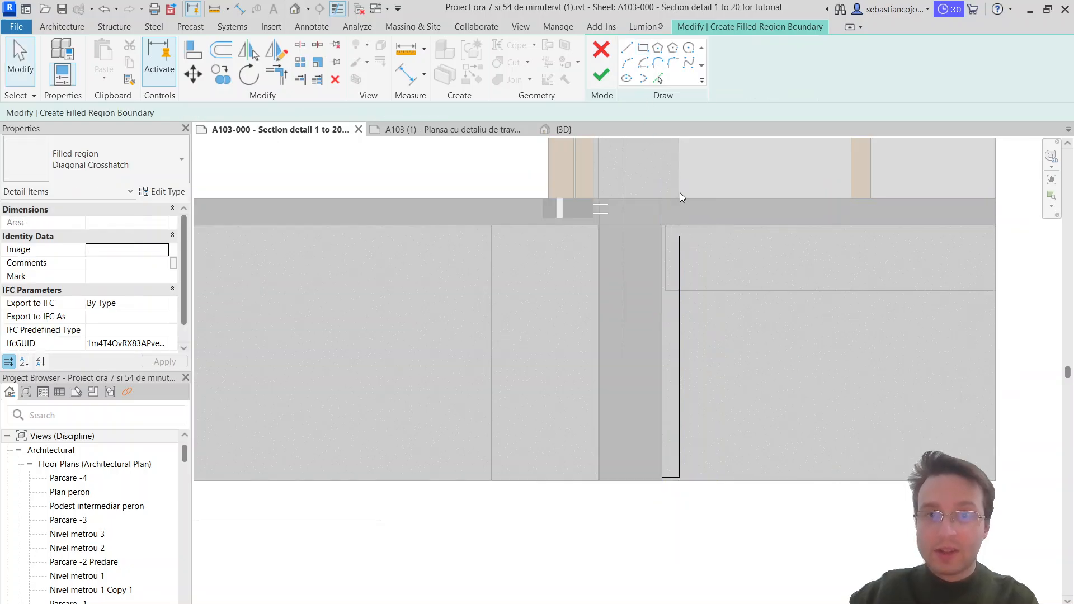
left_click(674, 224)
key("Escape")
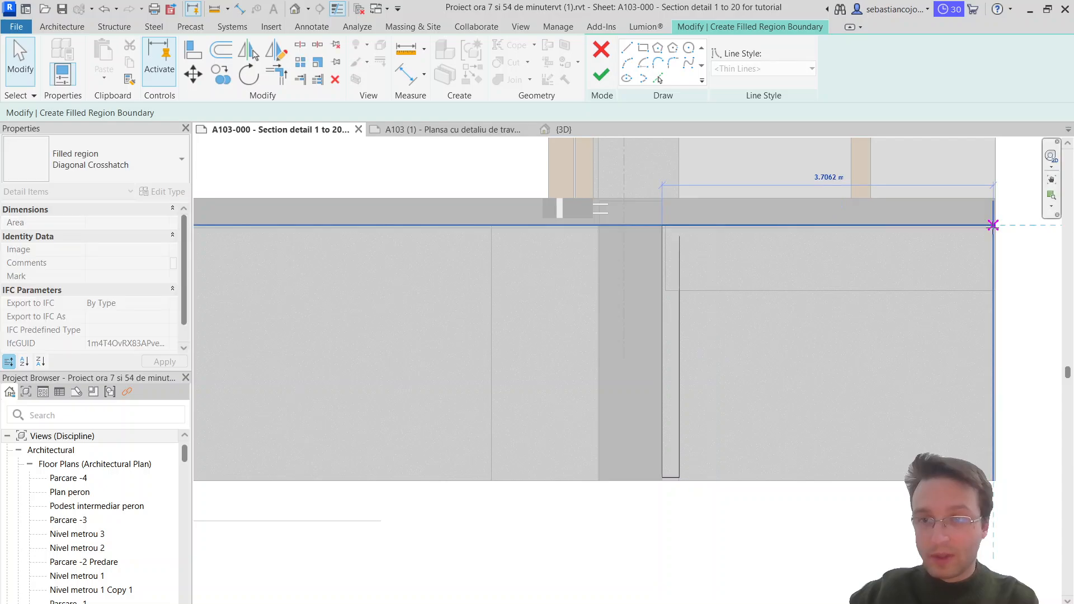
left_click(627, 48)
left_click(680, 236)
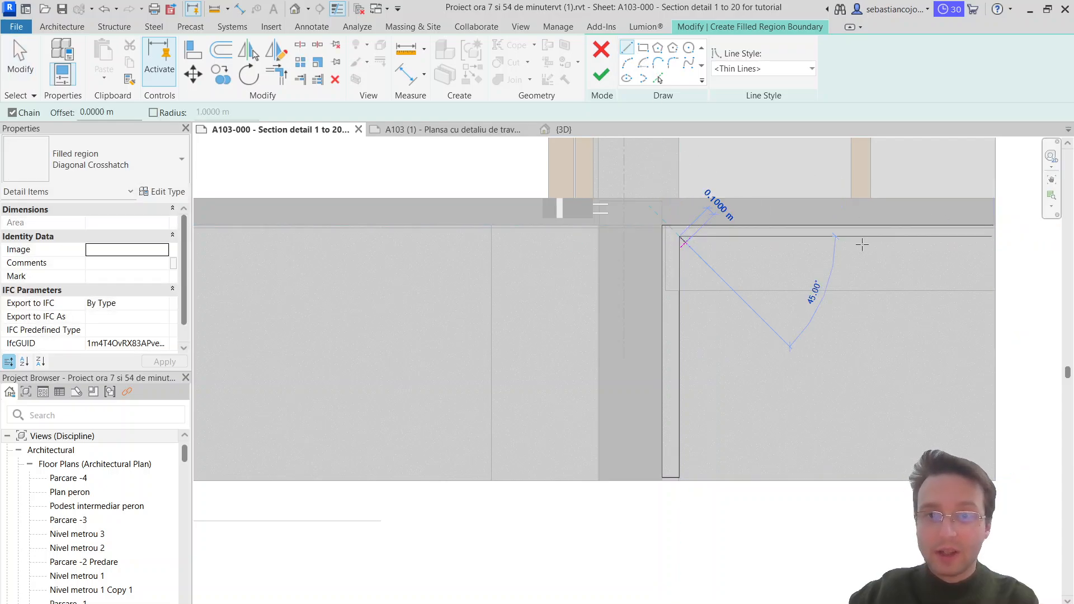
left_click(993, 237)
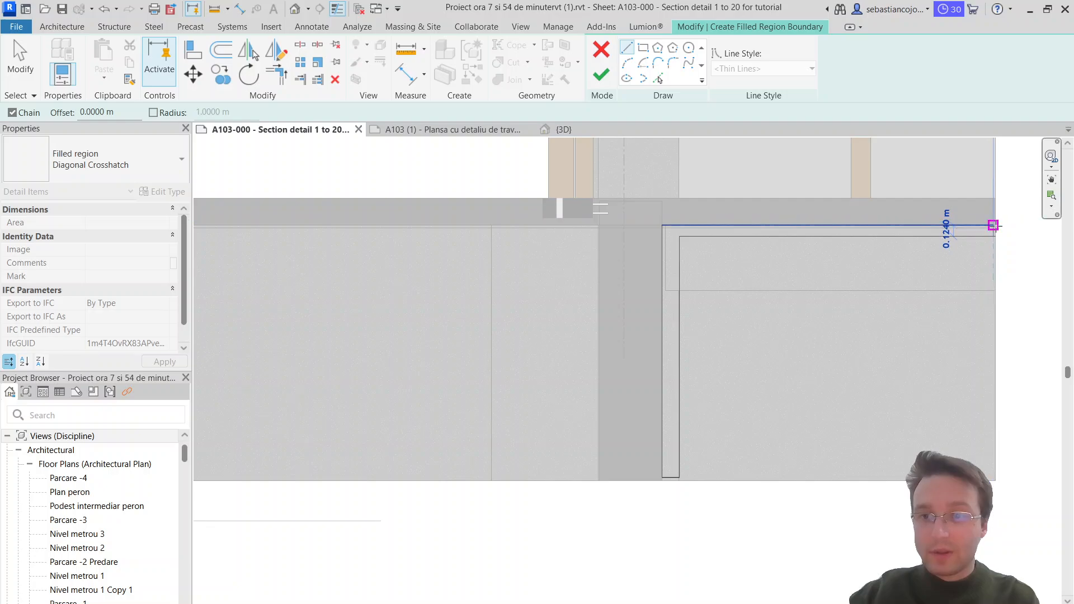
left_click(994, 225)
key("Escape")
Step: Lower the horizontal leg's underside to make it 0.23 m thick, and move its end line just past the section's edge
scroll(798, 225, "up", 2)
left_click_drag(769, 246, 771, 263)
scroll(768, 262, "down", 3)
key("Escape")
scroll(882, 256, "up", 3)
left_click(915, 257)
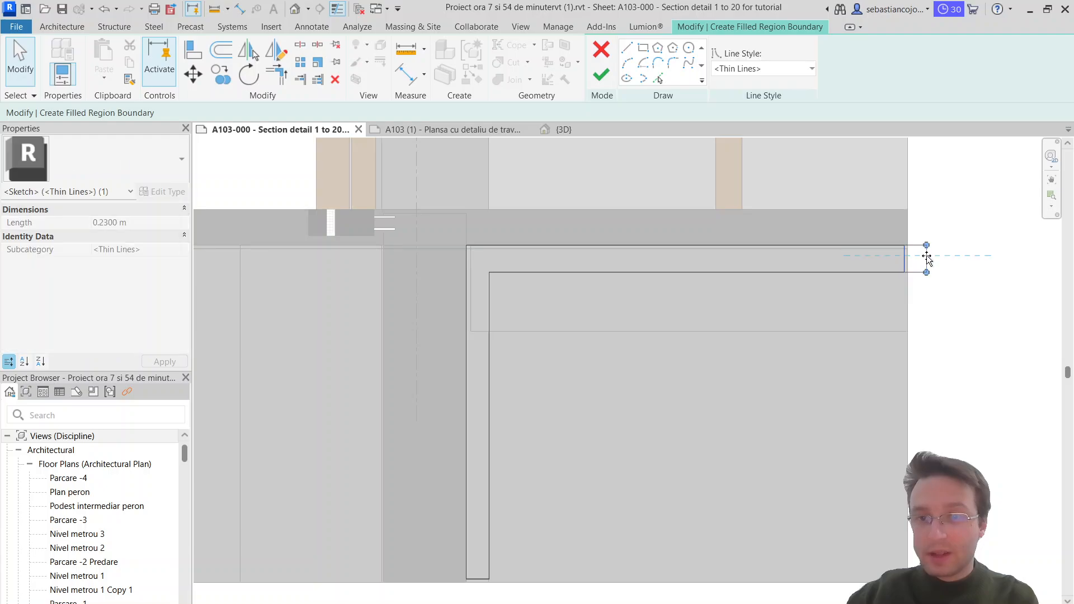
key("Escape")
Step: Finish the L-shaped crosshatched filled region and select it beside the basement wall
left_click(601, 76)
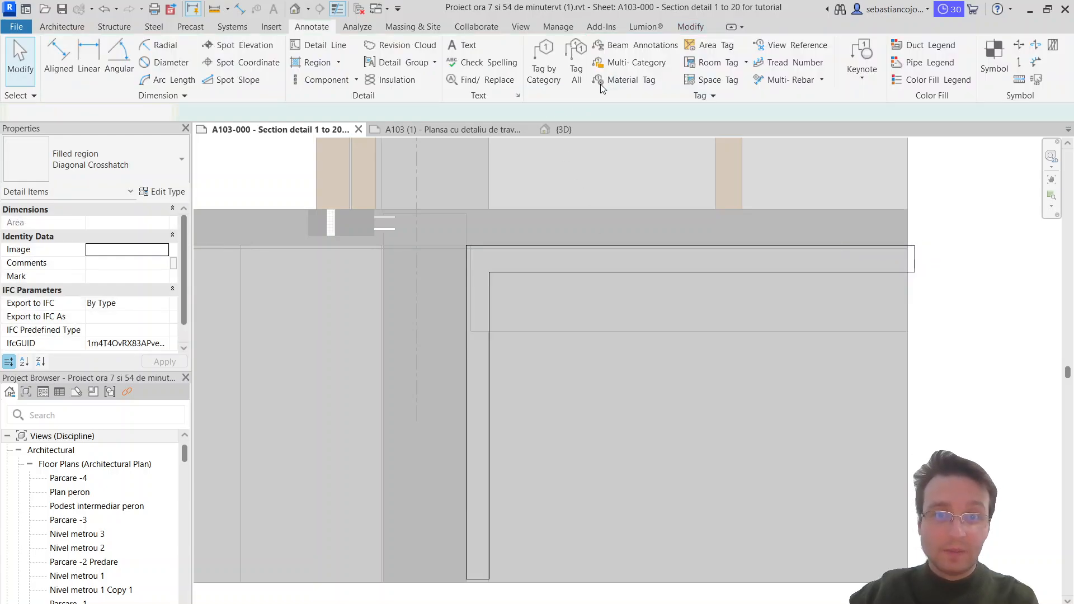
key("Escape")
scroll(566, 303, "up", 3)
left_click(559, 284)
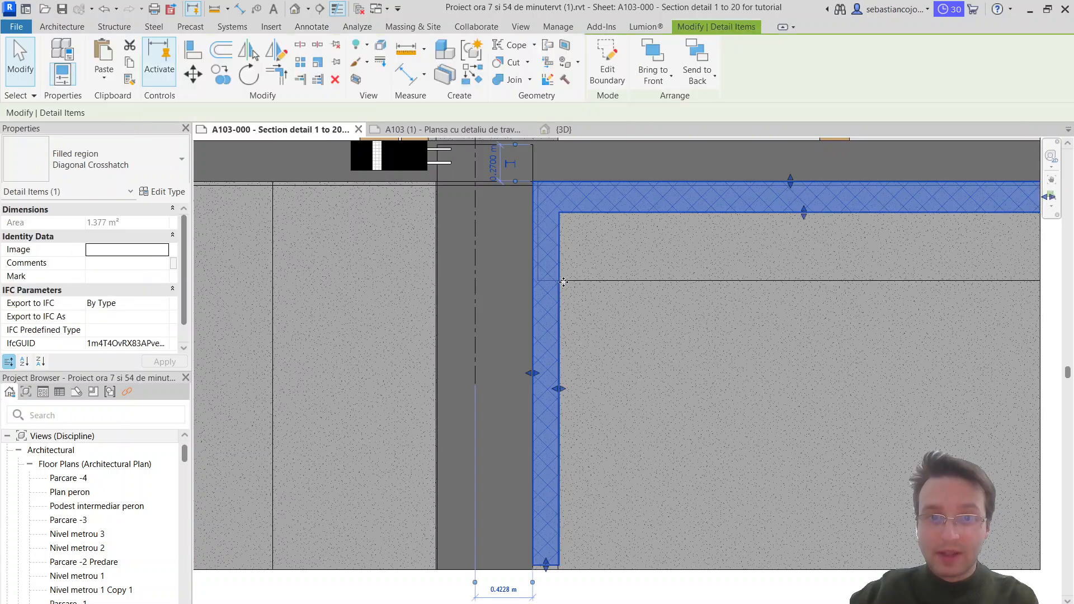
Step: Widen the crosshatched region's vertical leg along the basement wall to match the thickness of its horizontal leg
scroll(566, 277, "down", 4)
middle_click_drag(623, 330, 601, 471)
scroll(600, 472, "down", 1)
scroll(594, 367, "down", 1)
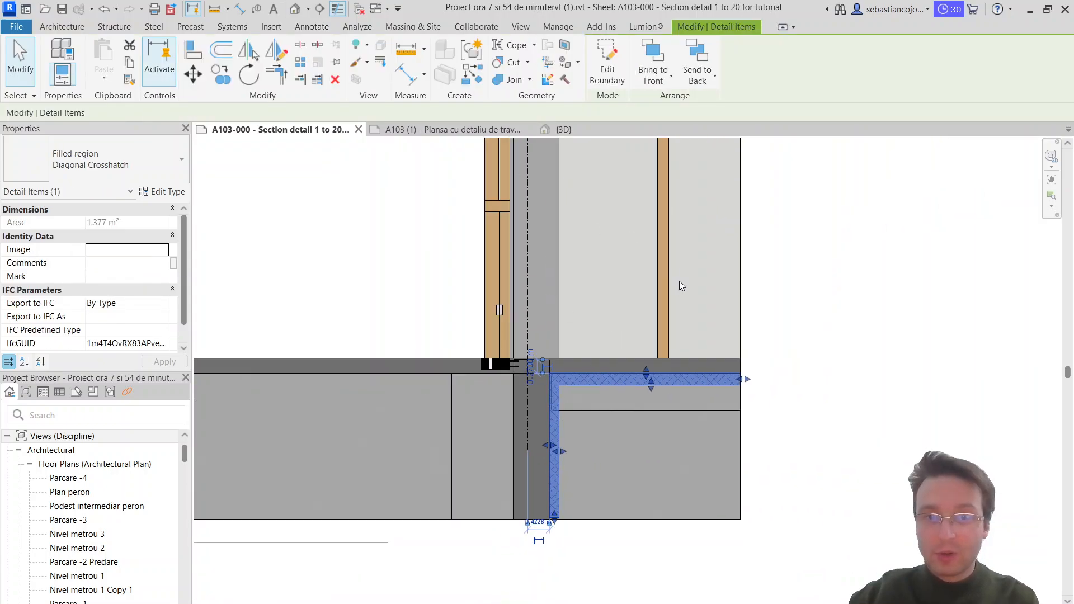
left_click(677, 267)
key("Escape")
scroll(594, 380, "up", 3)
left_click(577, 388)
middle_click_drag(577, 388, 652, 270)
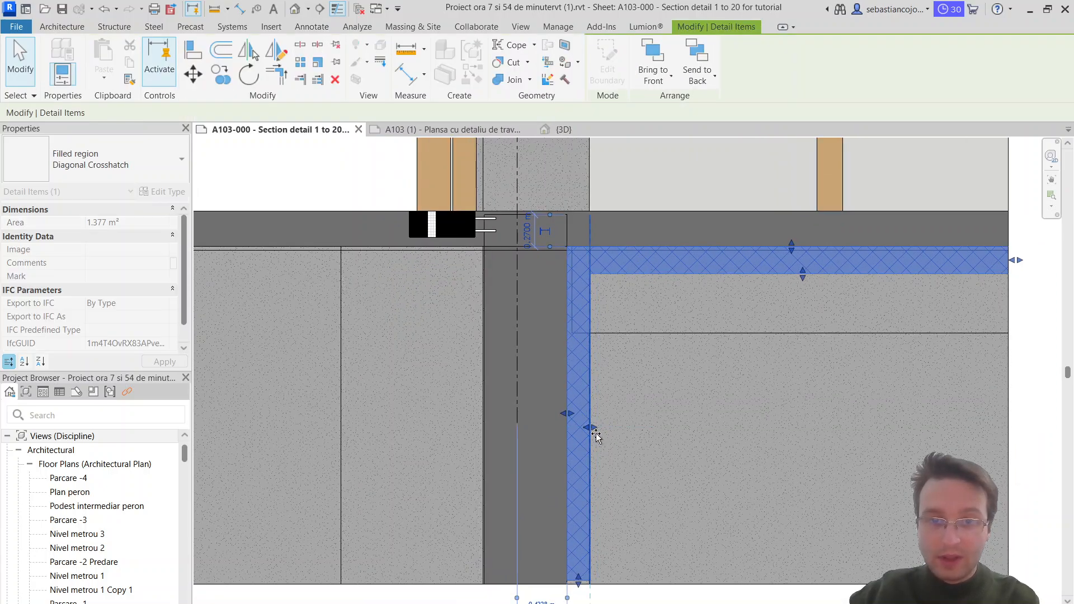
scroll(596, 435, "up", 2)
scroll(593, 420, "down", 4)
key("Escape")
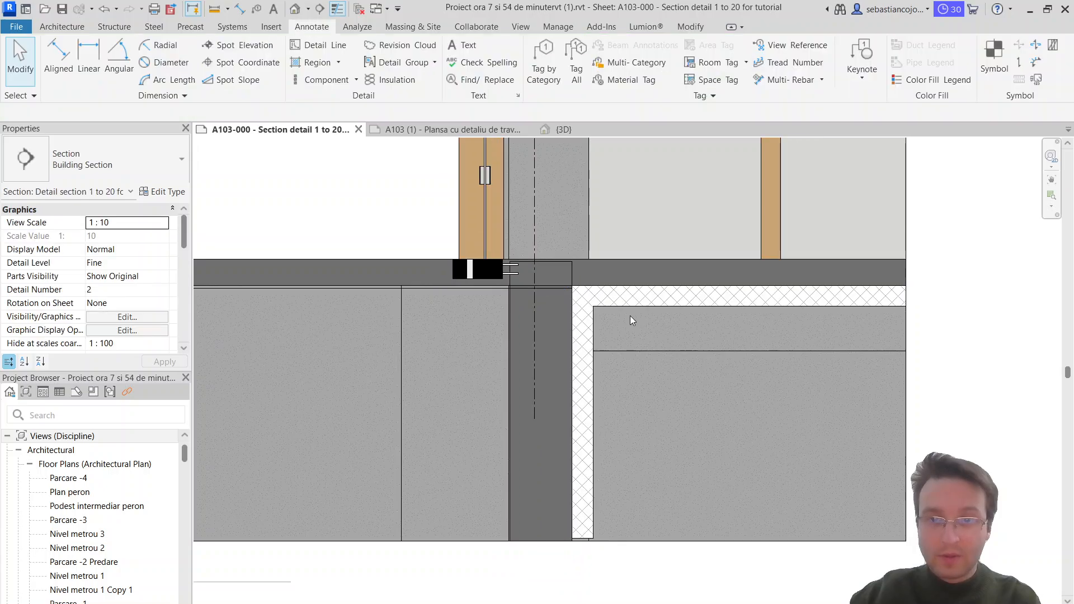
Step: Mirror a copy of the L-shaped crosshatched region to the basement wall's other side and place it against the outer wall face
left_click(645, 301)
left_click(275, 50)
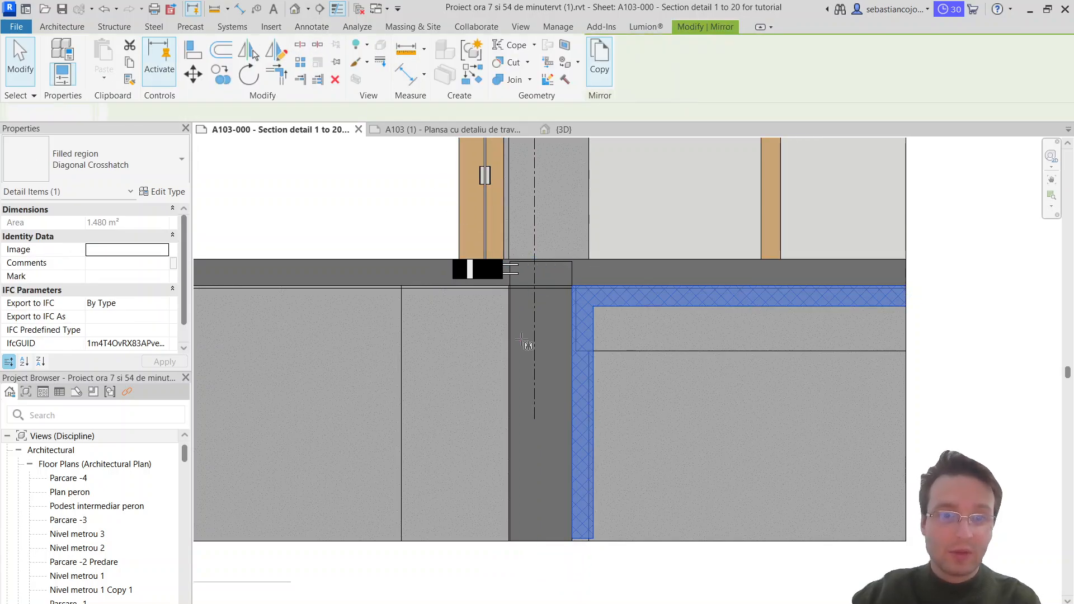
left_click(508, 287)
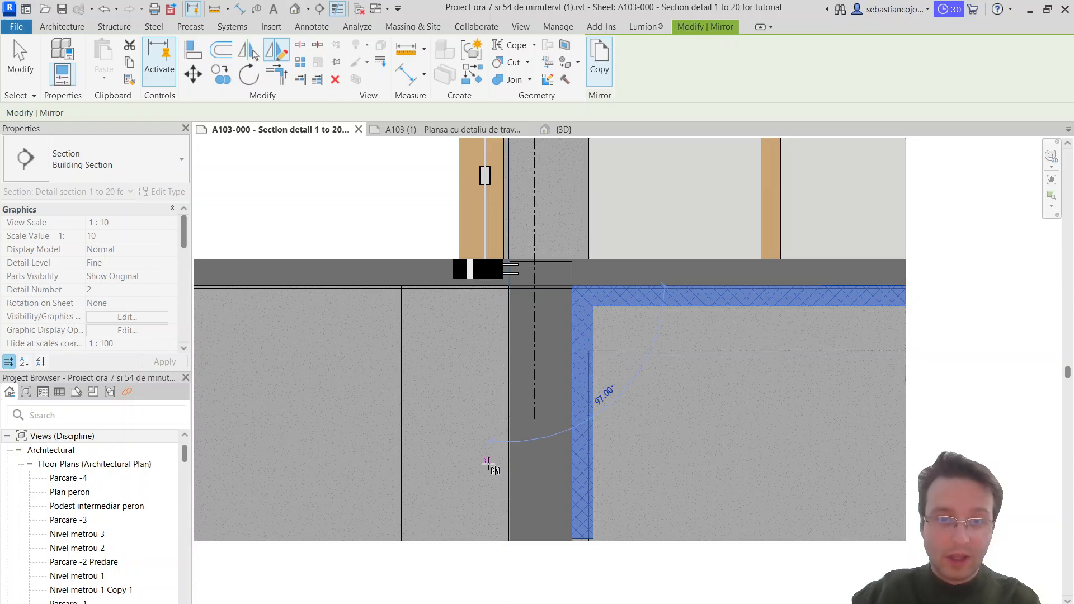
left_click(509, 523)
scroll(523, 472, "up", 2)
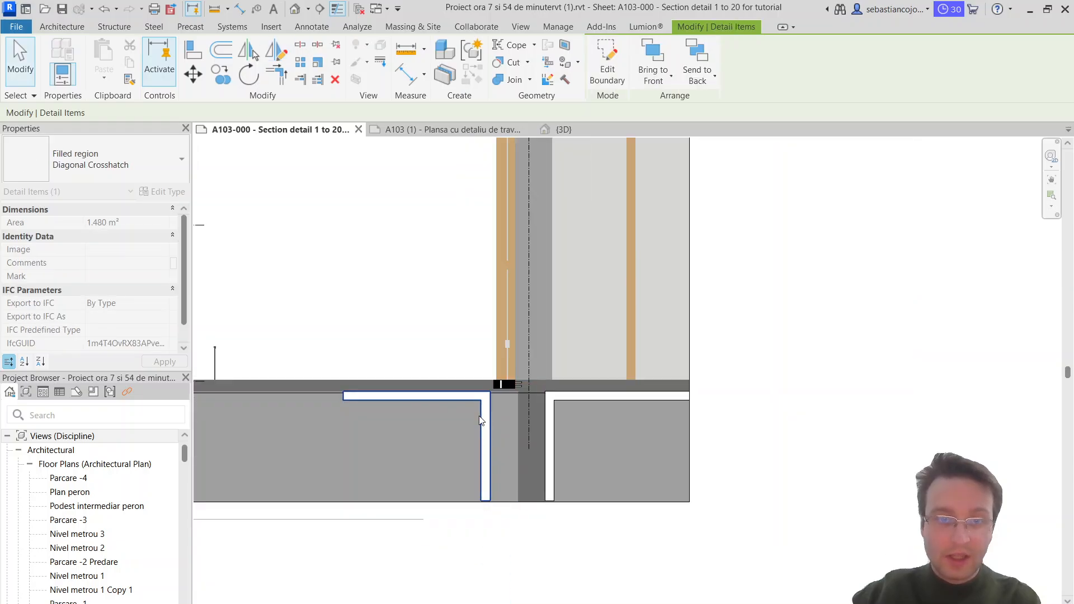
left_click_drag(605, 423, 582, 400)
scroll(581, 403, "down", 3)
key("Escape")
scroll(481, 391, "up", 2)
Step: Lower the underside and top edge of the mirrored region's horizontal leg to leave a thinner band below the exterior slab
left_click(502, 393)
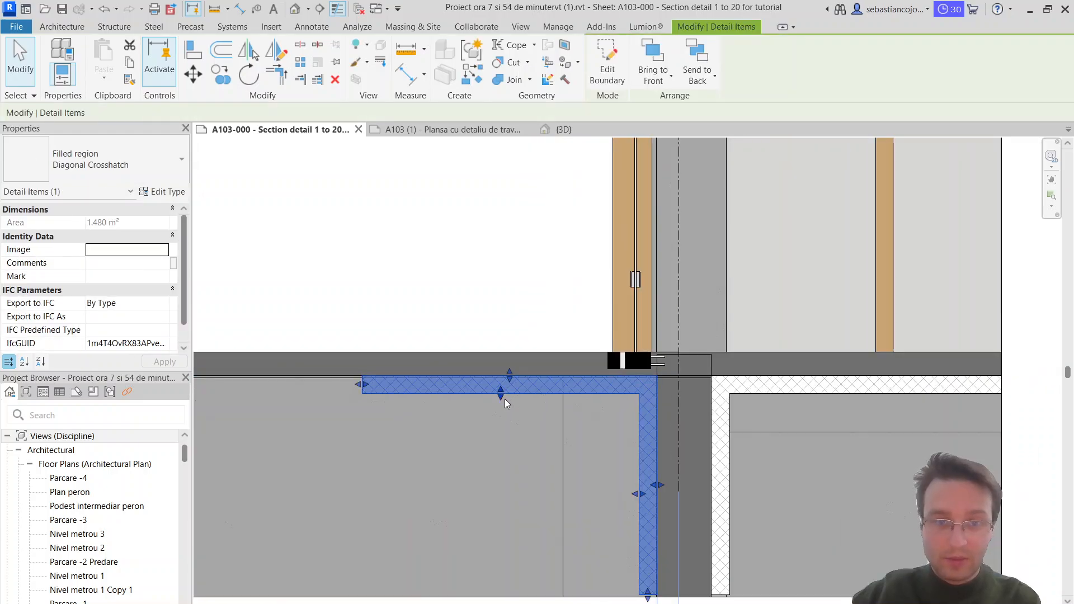
left_click_drag(502, 397, 502, 422)
scroll(502, 380, "up", 2)
left_click_drag(516, 373, 513, 448)
left_click_drag(510, 425, 510, 419)
scroll(510, 420, "down", 3)
scroll(463, 438, "up", 1)
Step: Stretch the mirrored region's horizontal leg outward from the wall to about 6 m long
middle_click_drag(463, 438, 679, 427)
scroll(678, 427, "up", 1)
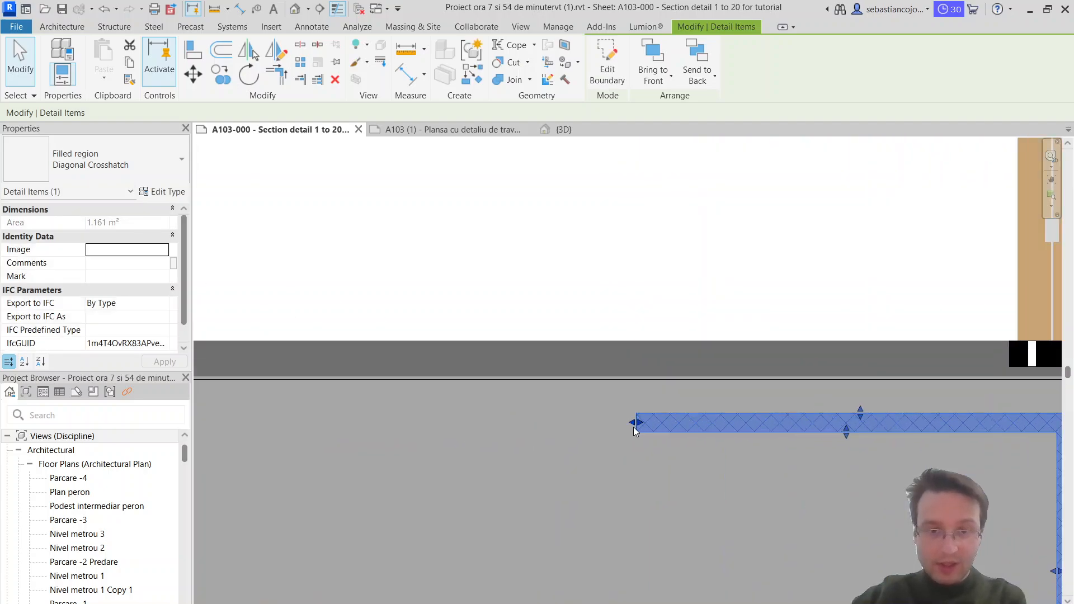
left_click_drag(636, 424, 355, 439)
scroll(355, 442, "down", 3)
key("Escape")
scroll(595, 440, "up", 2)
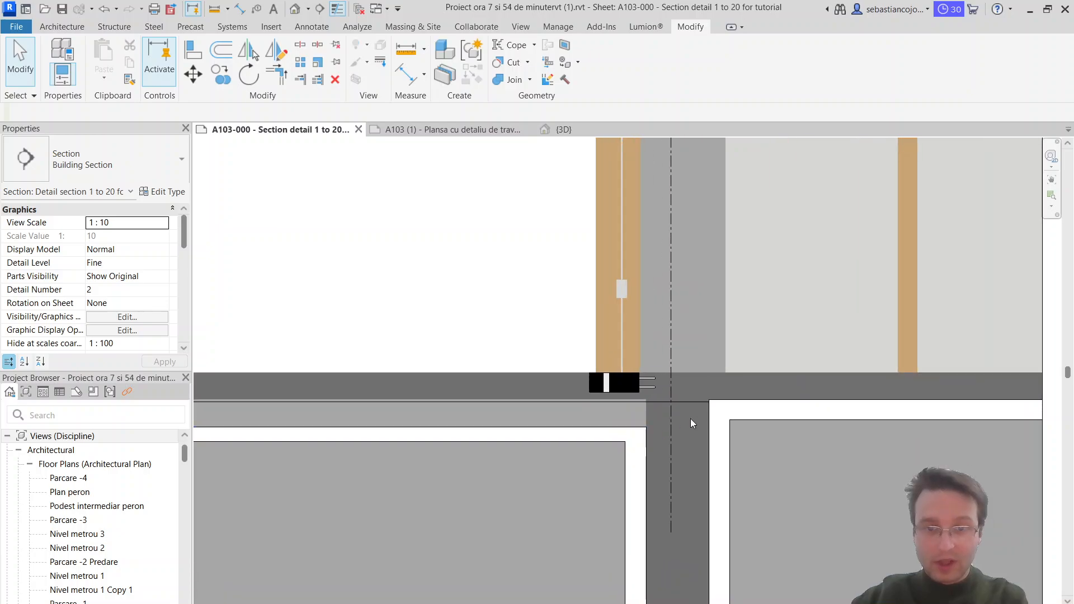
Step: Start a Diagonal Up filled region and sketch its boundary across the basement wall's base and about 2.82 m up its inner face
middle_click_drag(701, 446, 679, 371)
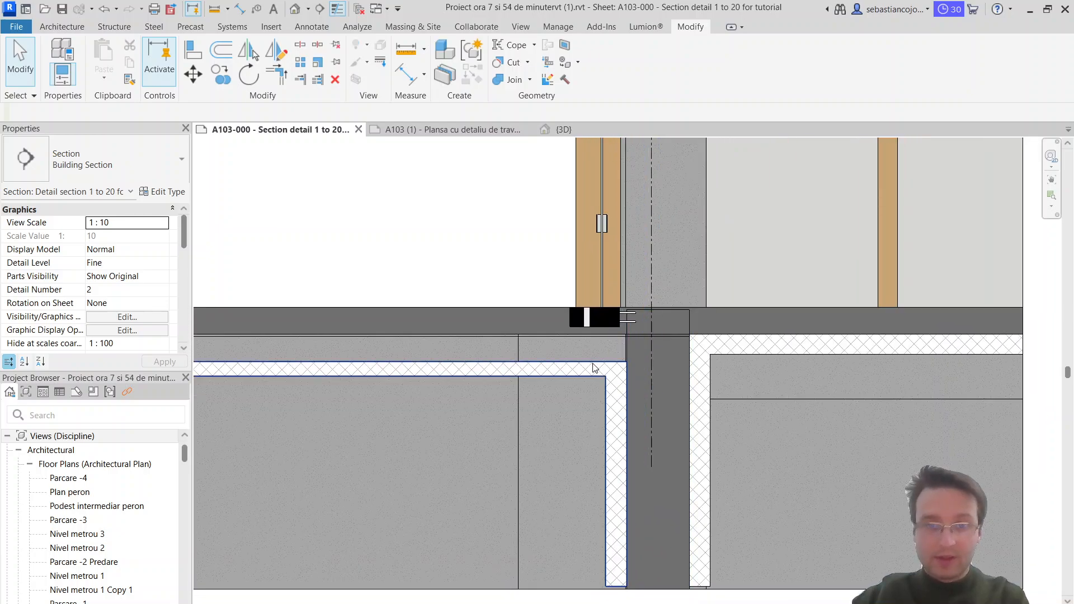
left_click(299, 28)
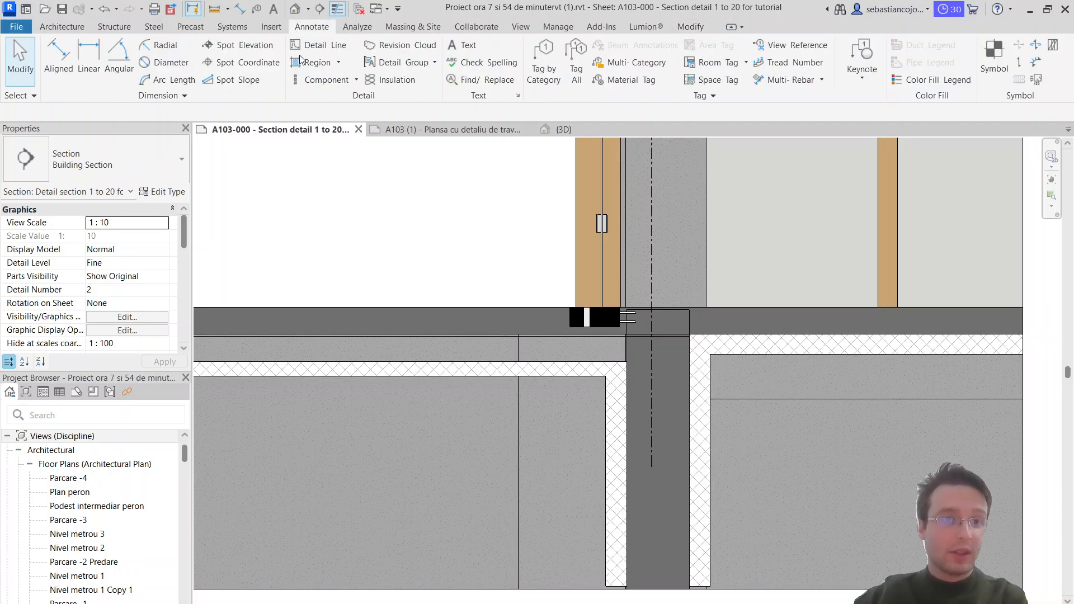
left_click(304, 60)
left_click(92, 171)
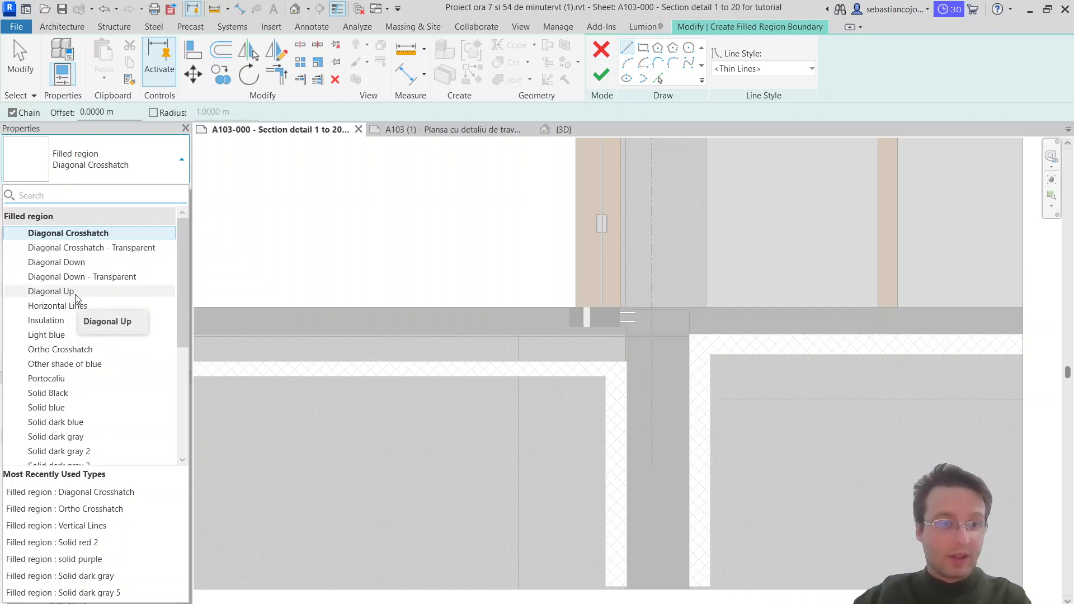
scroll(77, 358, "down", 5)
scroll(83, 354, "up", 5)
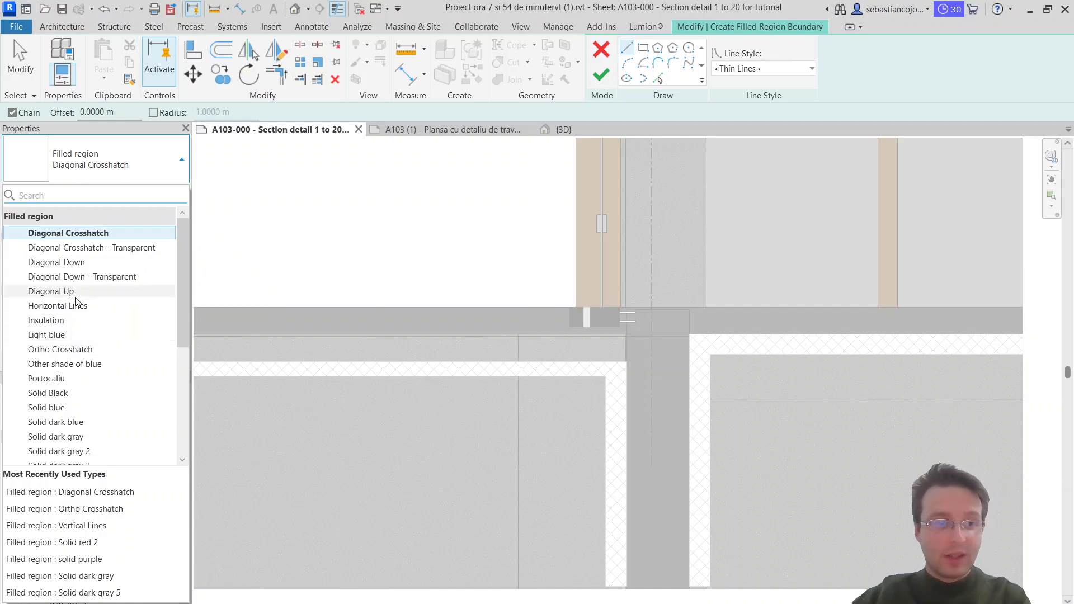
left_click(77, 292)
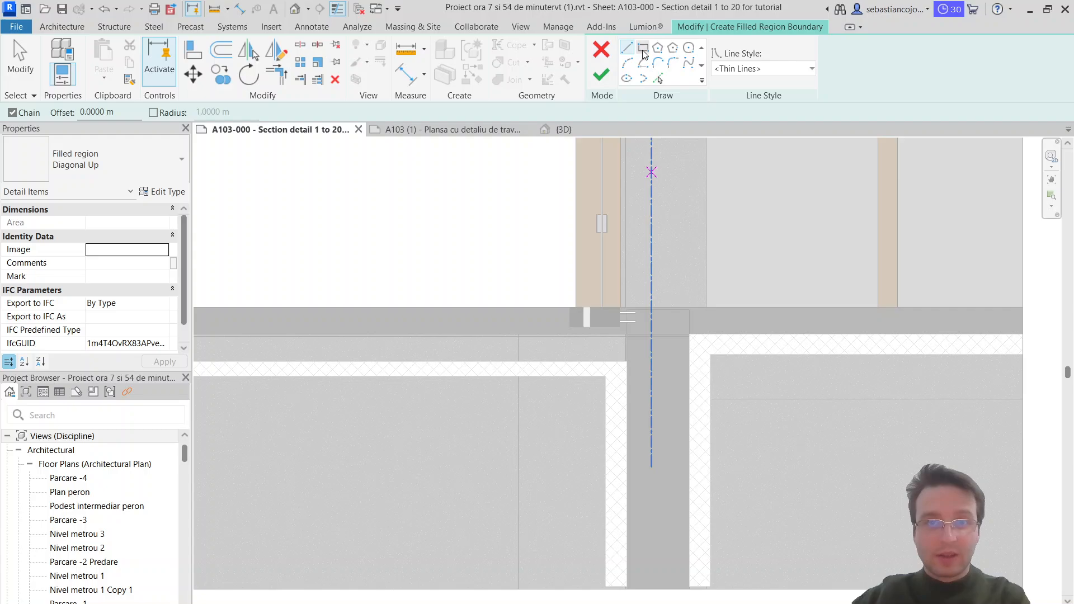
left_click(633, 593)
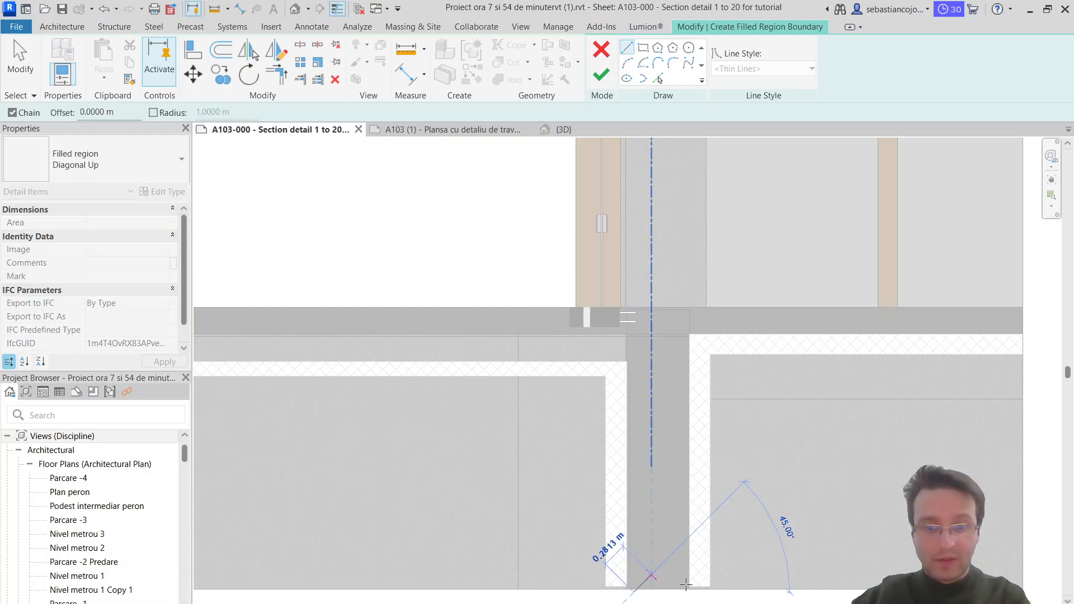
left_click(627, 586)
left_click(689, 586)
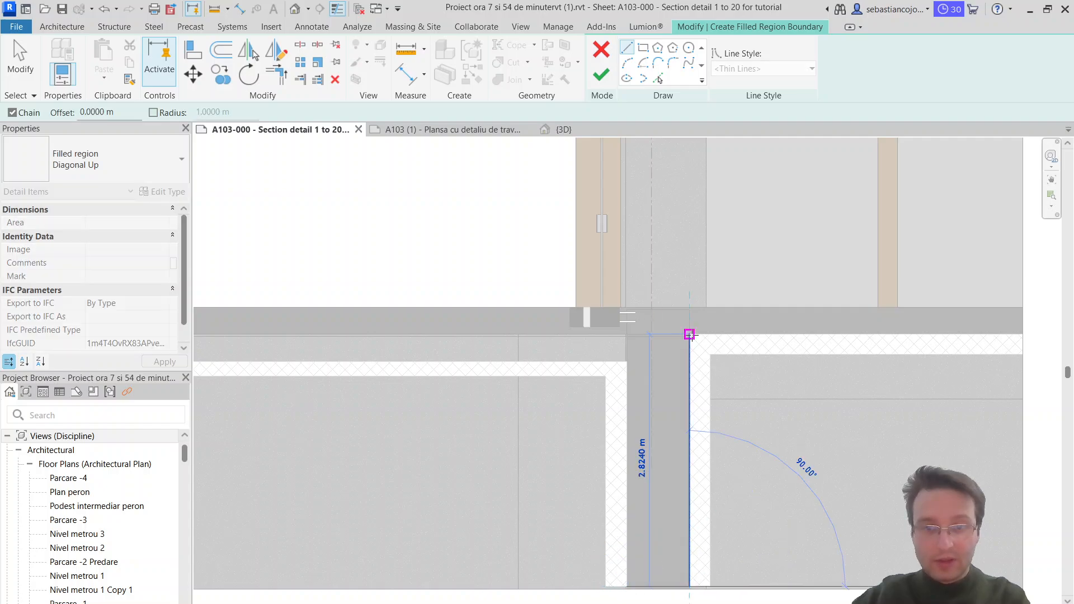
left_click(689, 334)
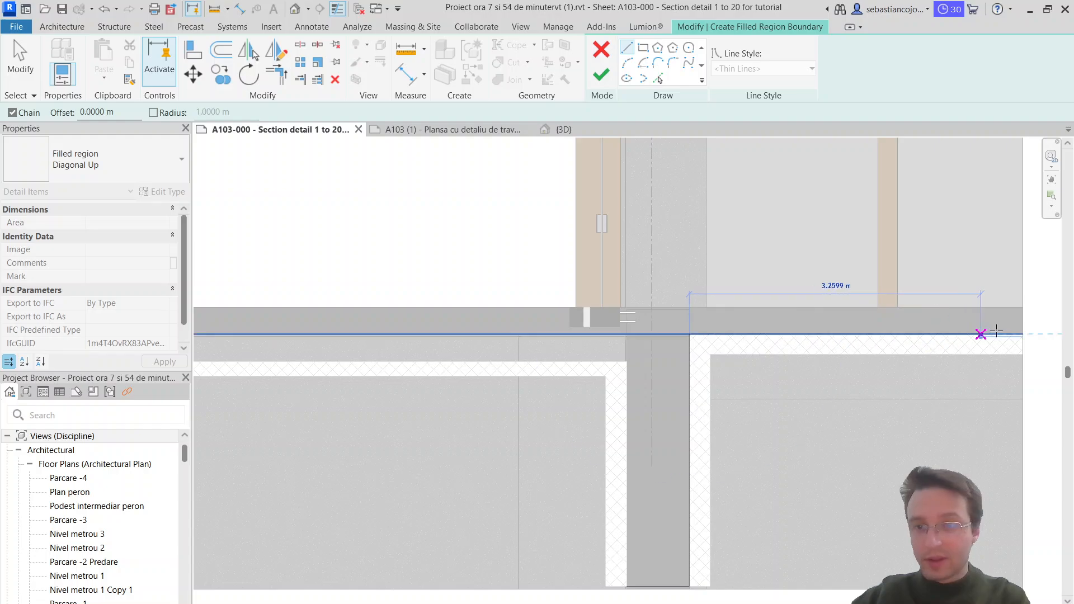
Step: Continue the boundary along the slab's underside past the section's edge, up 0.14 m, and back 4.48 m to the wall's outer face
left_click(1022, 334)
scroll(1024, 327, "up", 3)
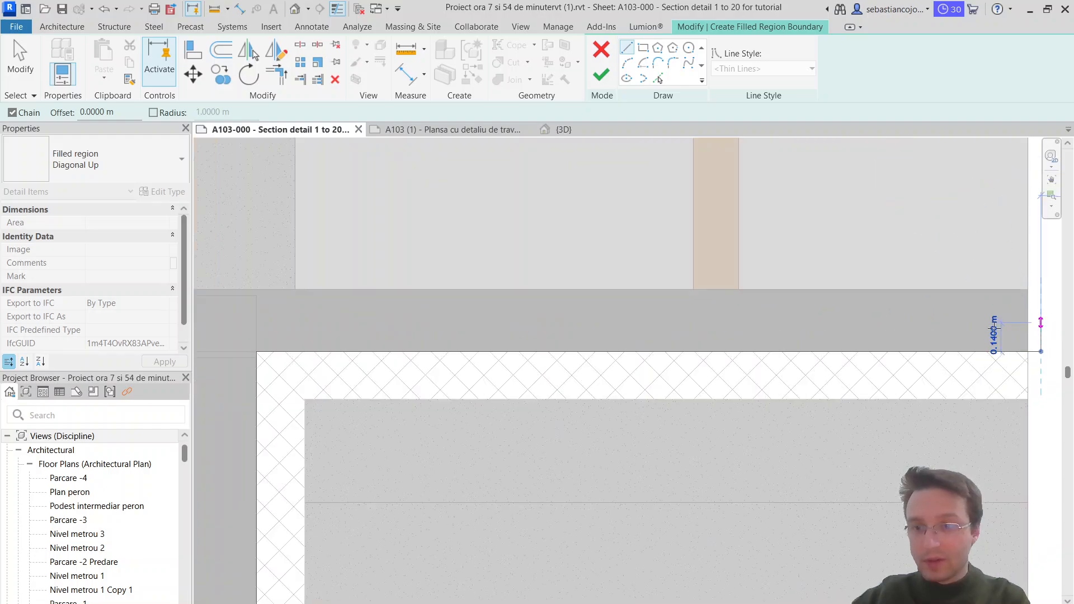
left_click(1041, 320)
scroll(756, 349, "down", 4)
scroll(584, 335, "up", 3)
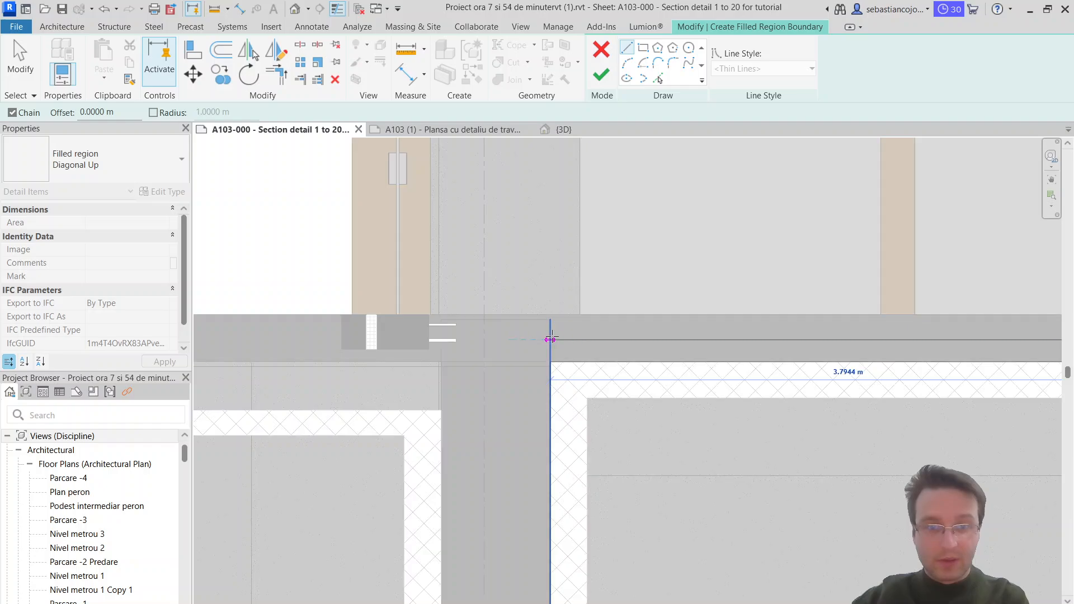
scroll(551, 337, "down", 2)
scroll(551, 337, "up", 2)
scroll(552, 337, "down", 1)
scroll(552, 338, "down", 2)
scroll(551, 338, "up", 4)
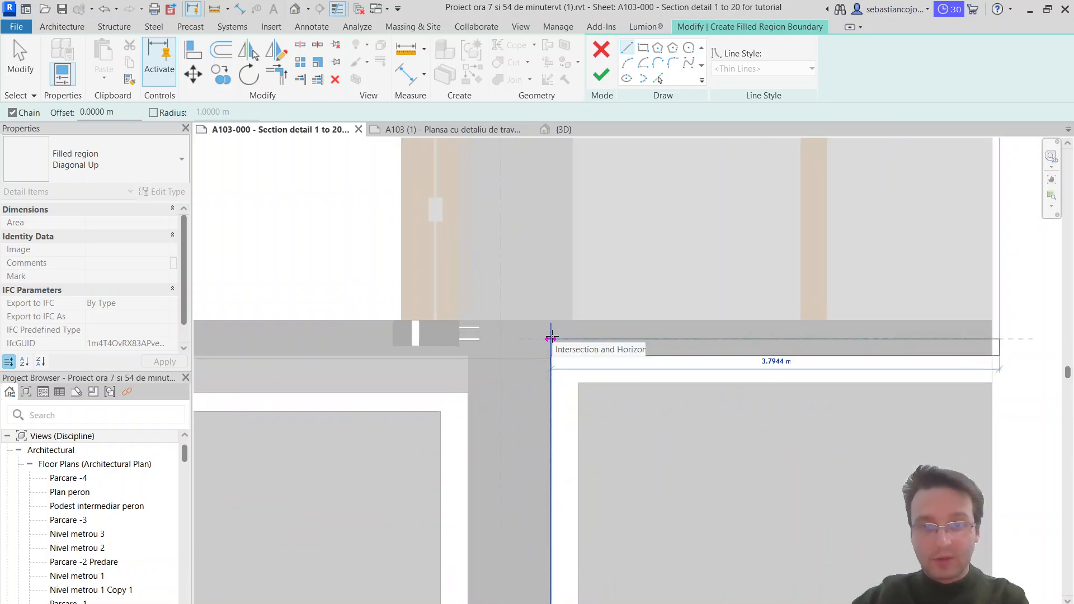
scroll(529, 340, "down", 4)
scroll(527, 341, "up", 3)
scroll(527, 341, "down", 1)
scroll(527, 341, "up", 2)
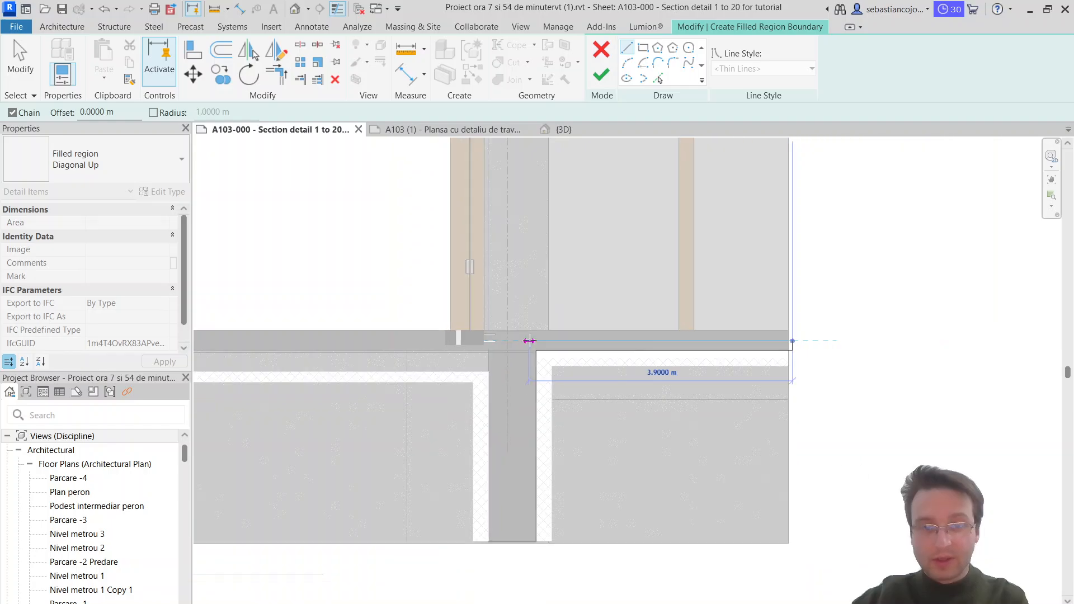
scroll(526, 336, "down", 1)
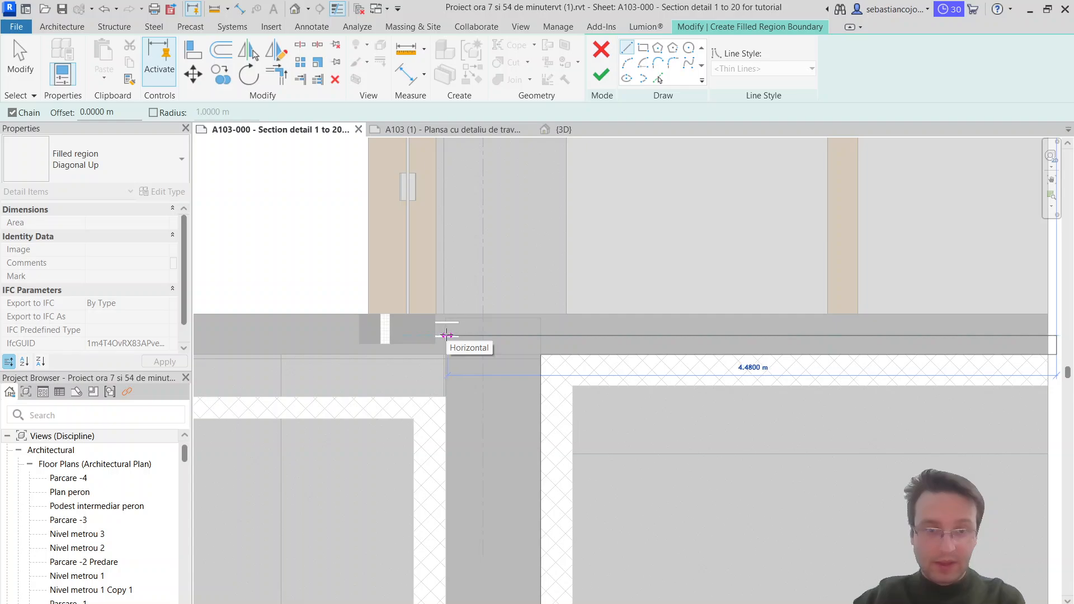
left_click(447, 336)
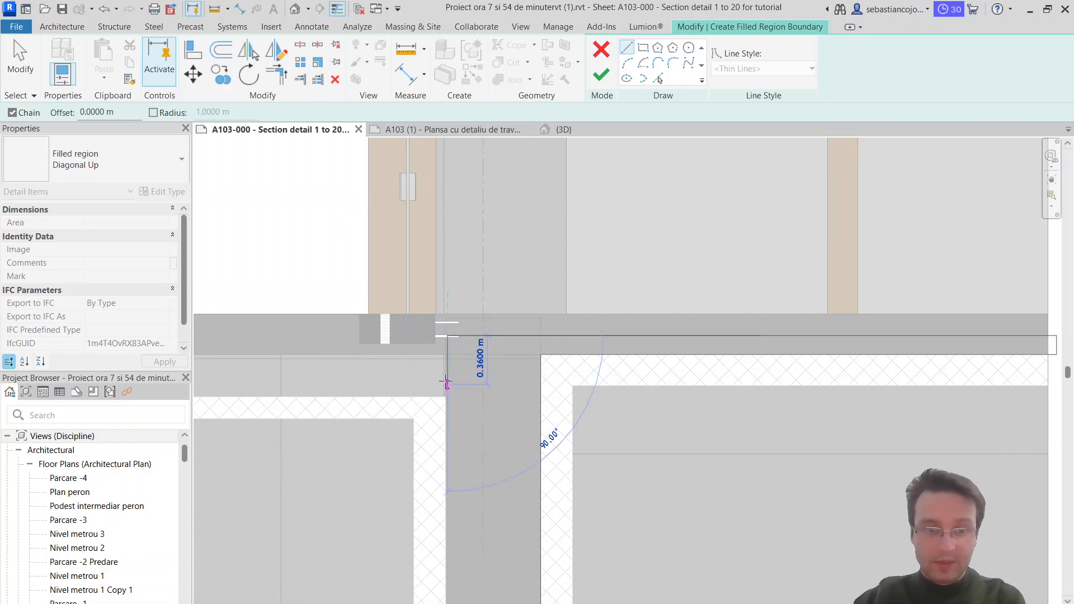
Step: Step the boundary down at the outer wall face, run it outward to near the insulation's end, and drop it to the insulation's top
left_click(447, 368)
middle_click_drag(543, 376, 983, 376)
scroll(983, 376, "down", 3)
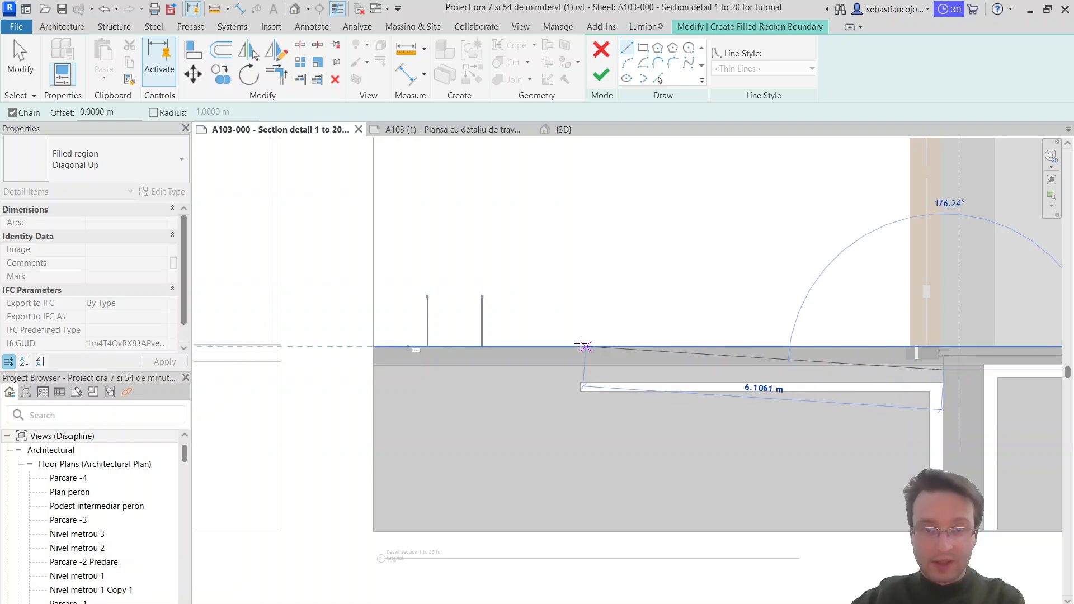
scroll(584, 348, "up", 1)
left_click(587, 382)
left_click(587, 395)
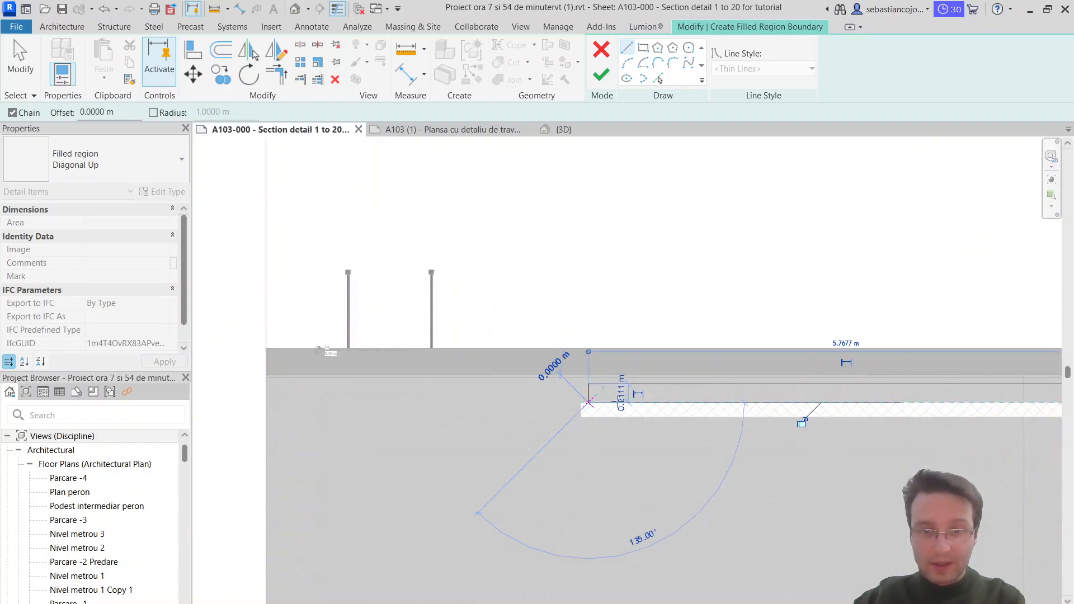
Step: Close the boundary by running it back along the insulation's top to the wall and about 2.51 m down the outer face
scroll(691, 383, "down", 3)
scroll(696, 367, "up", 5)
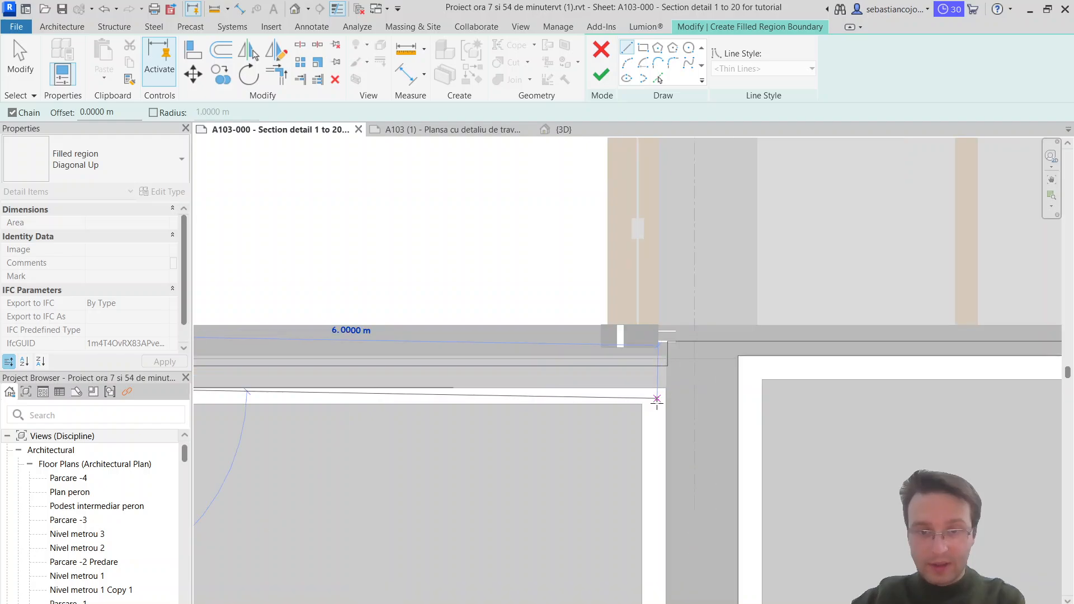
left_click(668, 387)
scroll(667, 383, "down", 4)
scroll(675, 445, "up", 3)
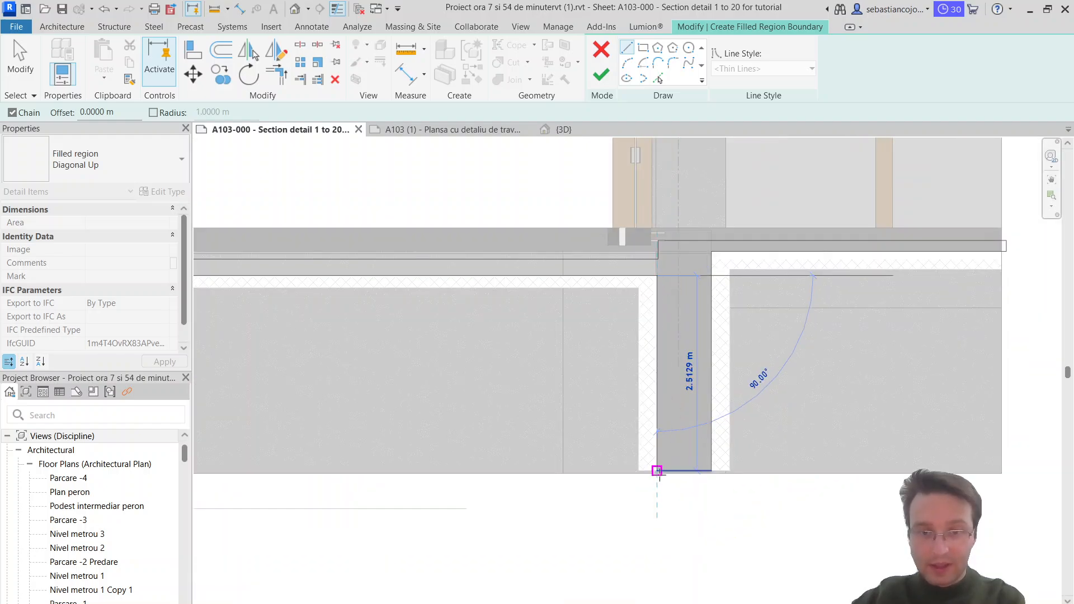
left_click(658, 471)
scroll(684, 437, "up", 3)
key("Escape")
Step: Check the boundary around the wall junction and finish the Diagonal Up filled region
scroll(685, 435, "down", 3)
middle_click_drag(712, 338, 720, 397)
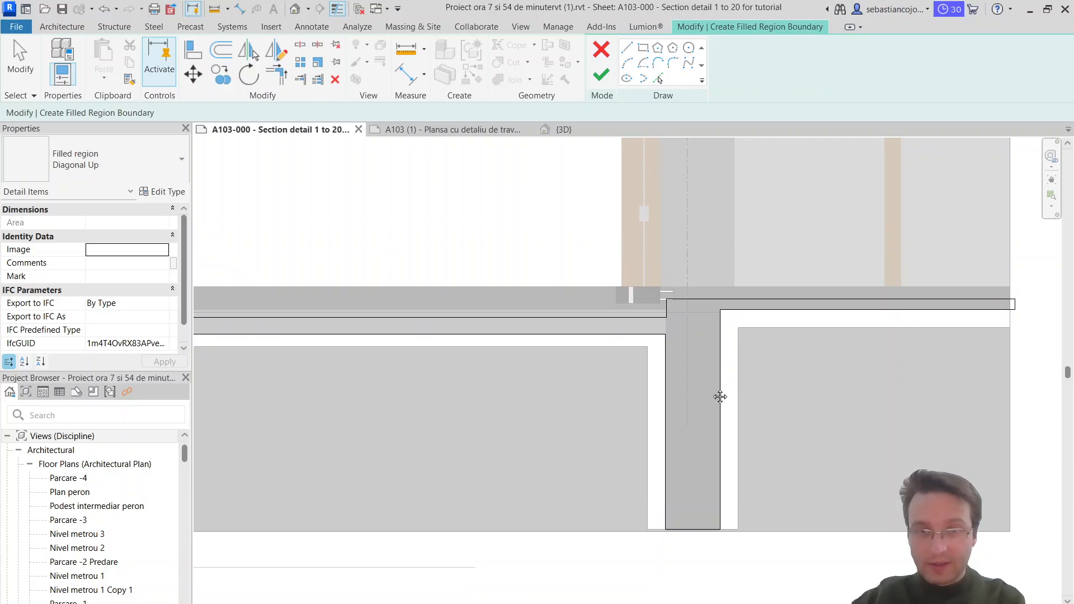
scroll(713, 346, "up", 2)
scroll(720, 339, "up", 4)
scroll(695, 325, "down", 5)
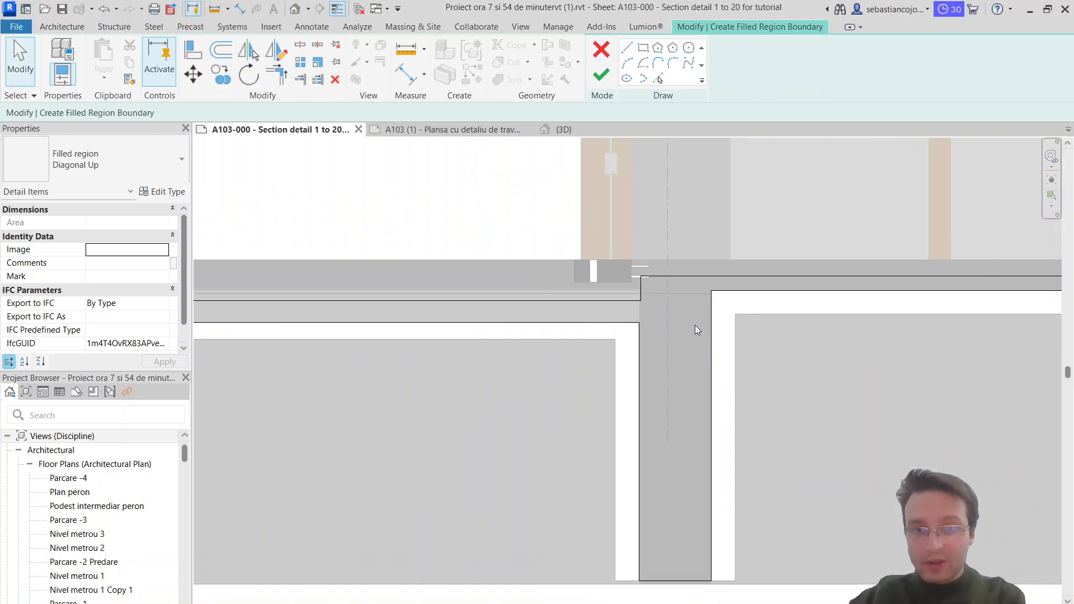
scroll(679, 311, "up", 2)
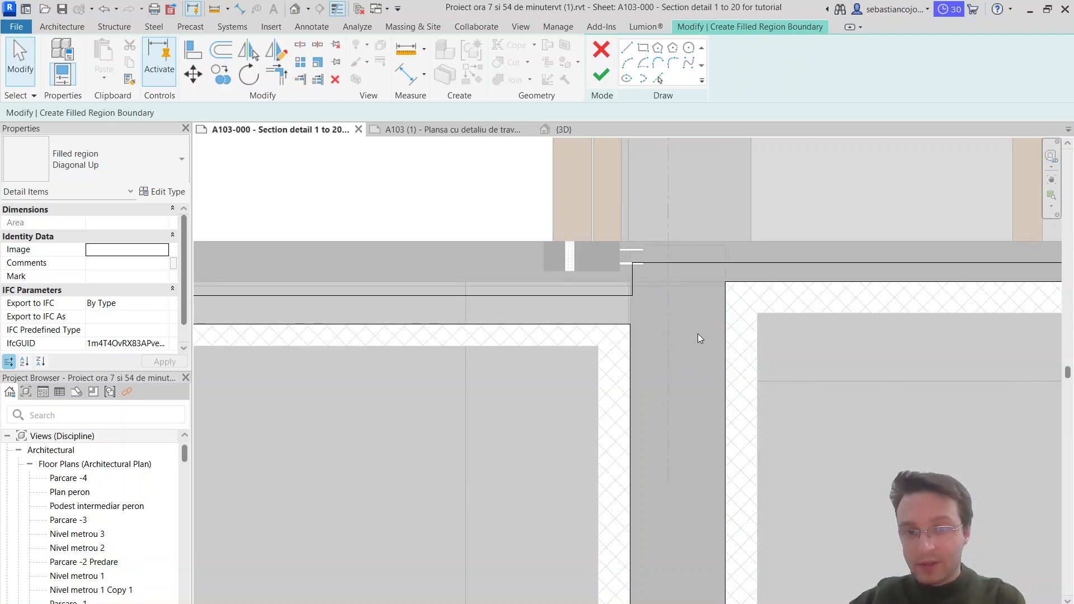
scroll(693, 342, "down", 3)
scroll(666, 375, "up", 3)
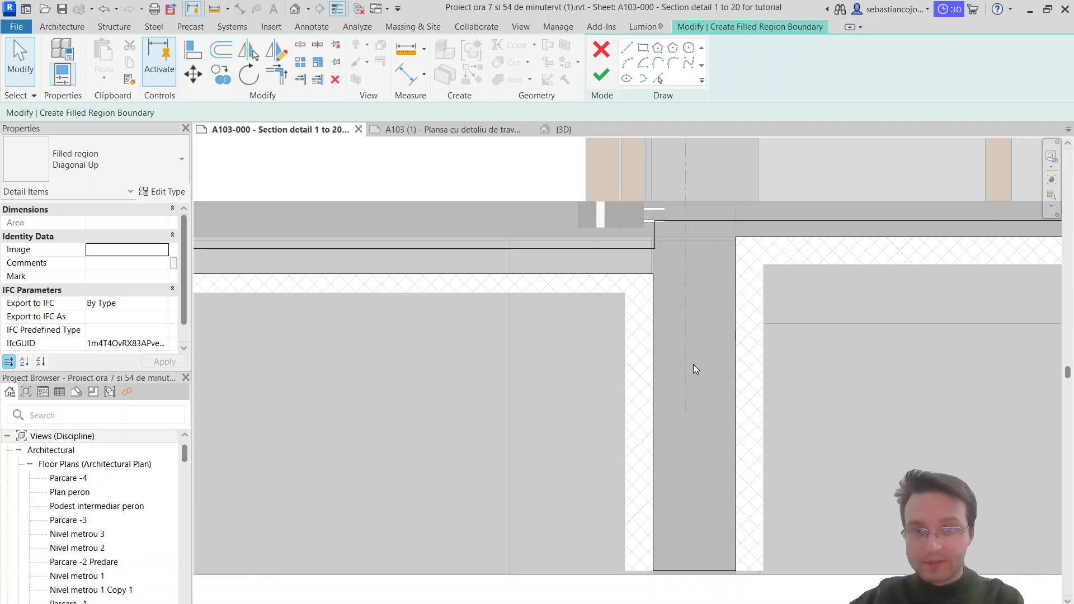
left_click(601, 76)
key("Escape")
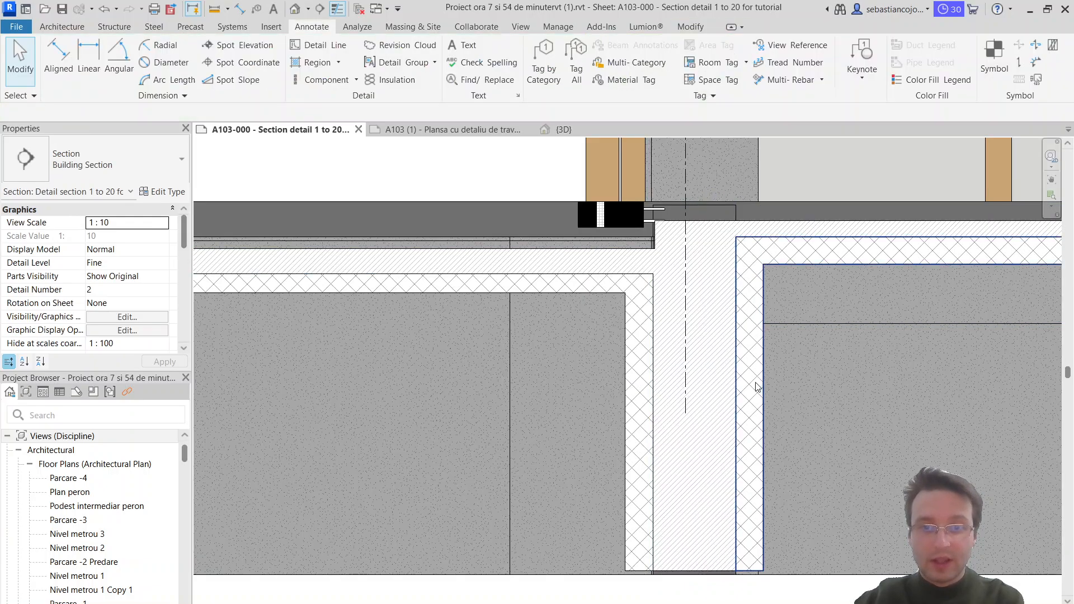
scroll(722, 326, "down", 5)
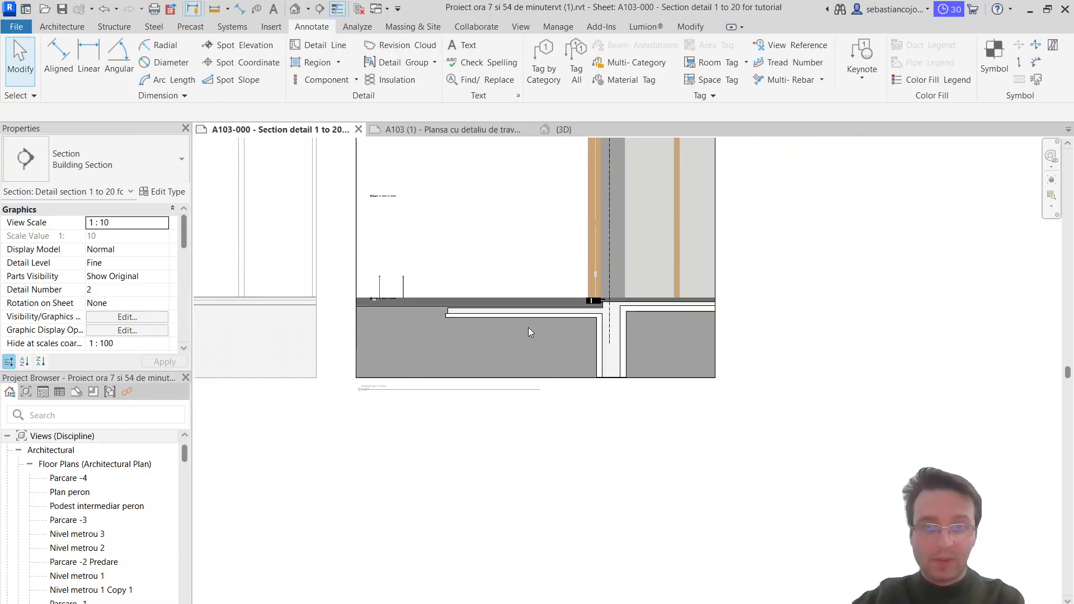
scroll(489, 543, "down", 4)
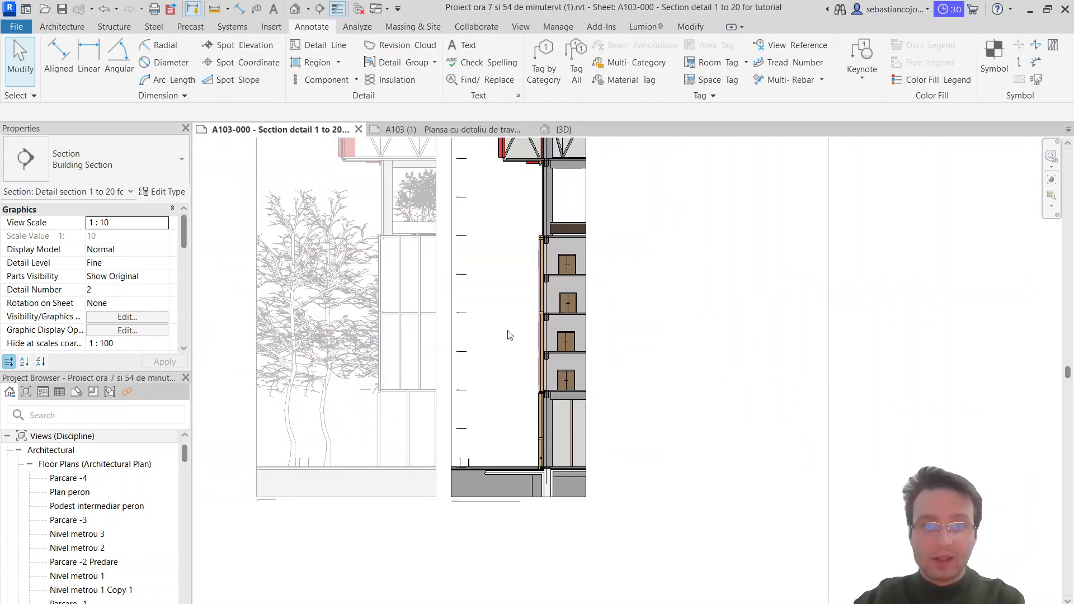
middle_click_drag(514, 323, 515, 322)
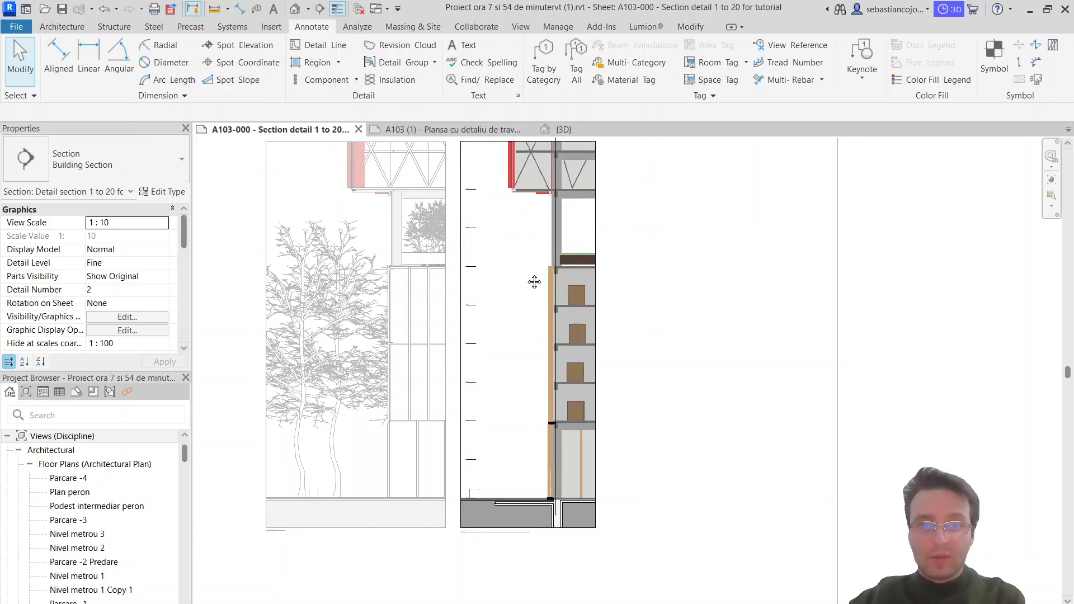
Step: Look over the building section from the upper façade overhang down to ground level
scroll(511, 363, "up", 5)
scroll(487, 438, "up", 2)
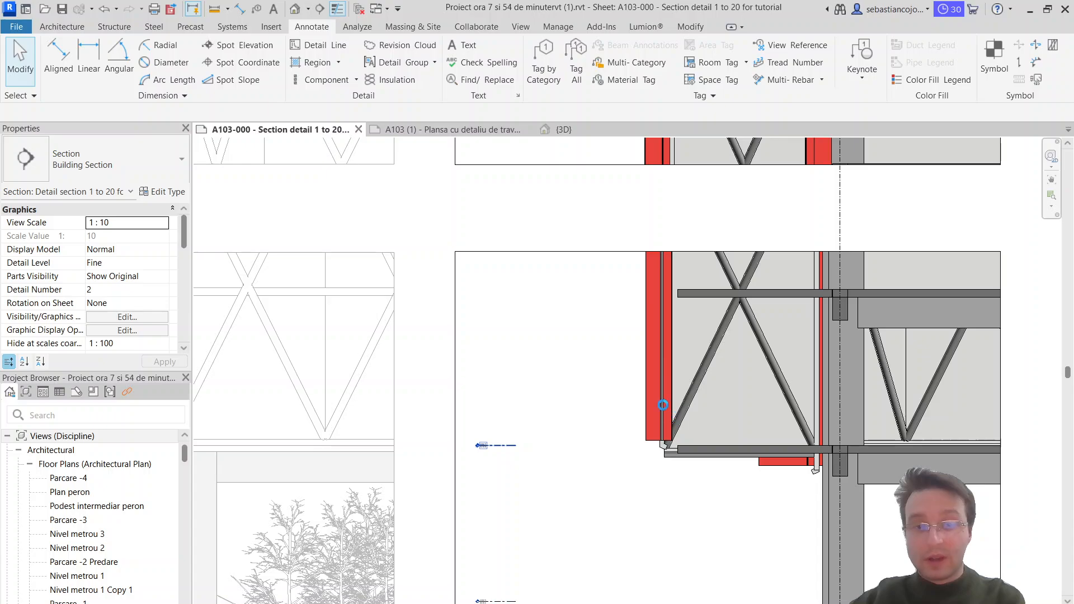
scroll(659, 403, "down", 3)
left_click(617, 506)
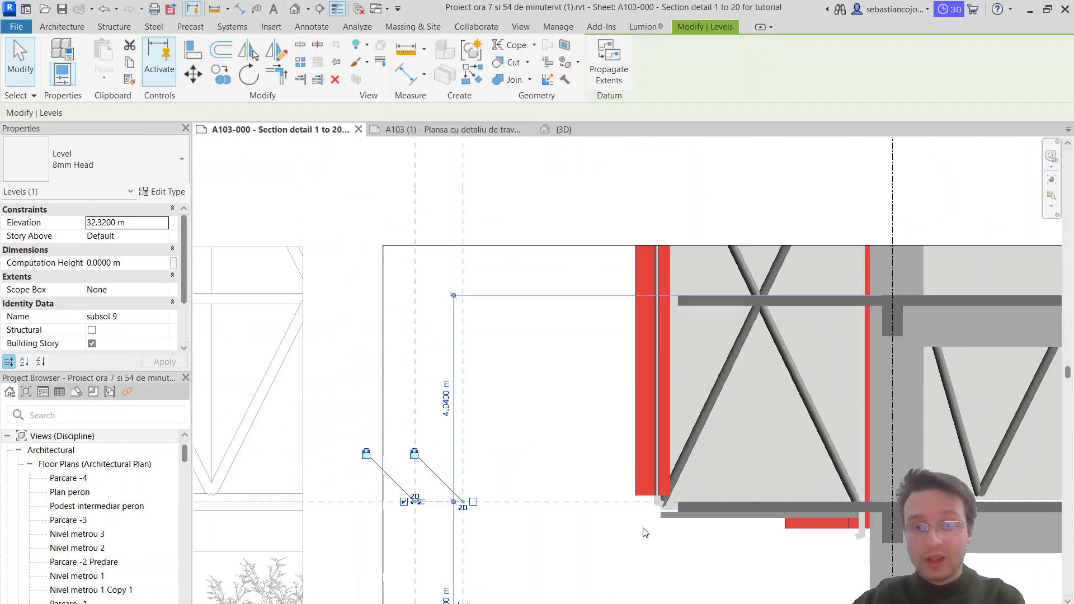
scroll(616, 507, "down", 2)
middle_click_drag(616, 506, 600, 84)
scroll(617, 287, "down", 3)
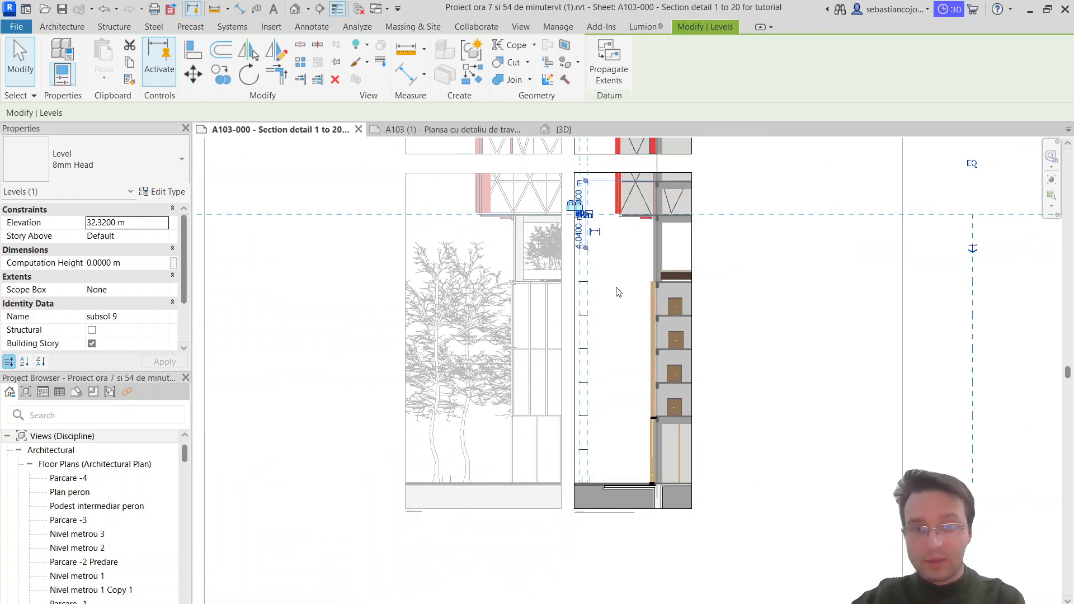
Step: Stretch the outer end of the Diagonal Up region beneath the exterior slab to the section's outer edge
scroll(623, 506, "up", 2)
scroll(545, 486, "up", 2)
scroll(545, 486, "up", 2)
left_click(554, 462)
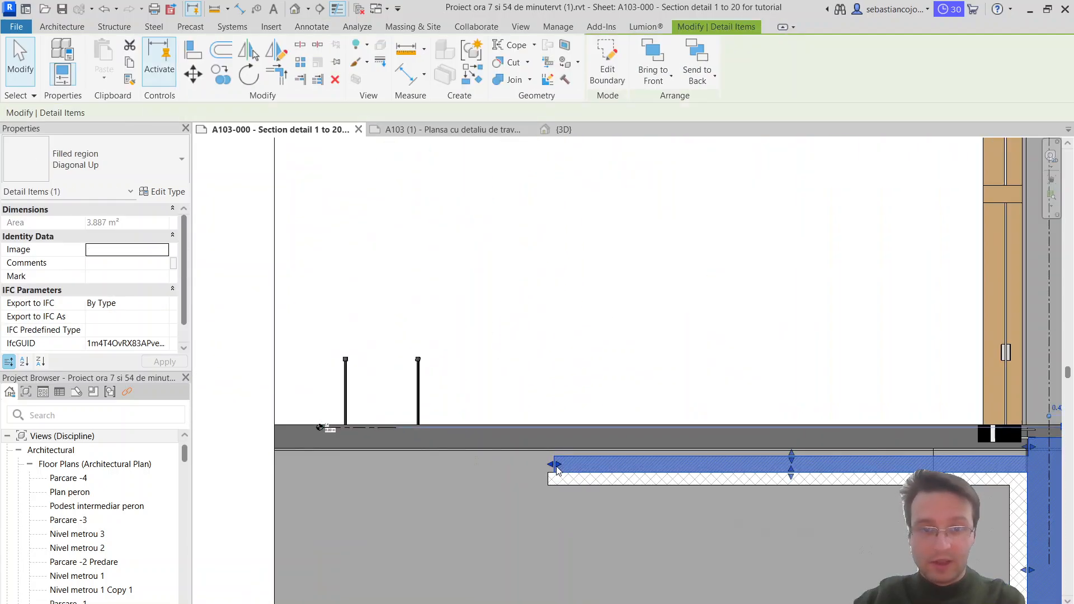
left_click_drag(548, 464, 269, 455)
Step: Extend the Diagonal Crosshatch region beneath the exterior slab to the section's outer edge
left_click(542, 498)
left_click(550, 485)
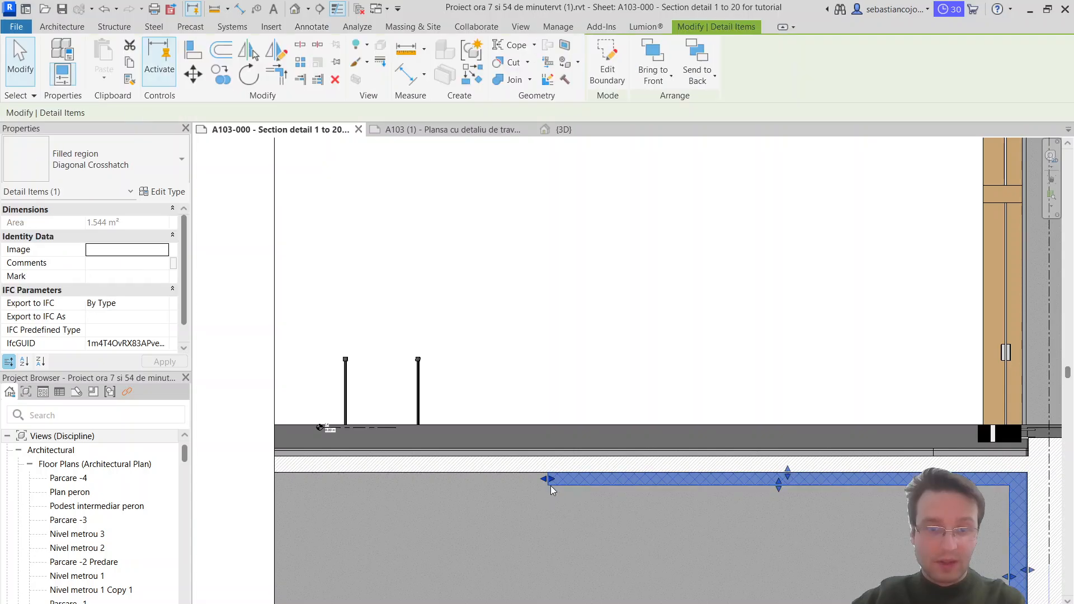
left_click_drag(547, 480, 274, 486)
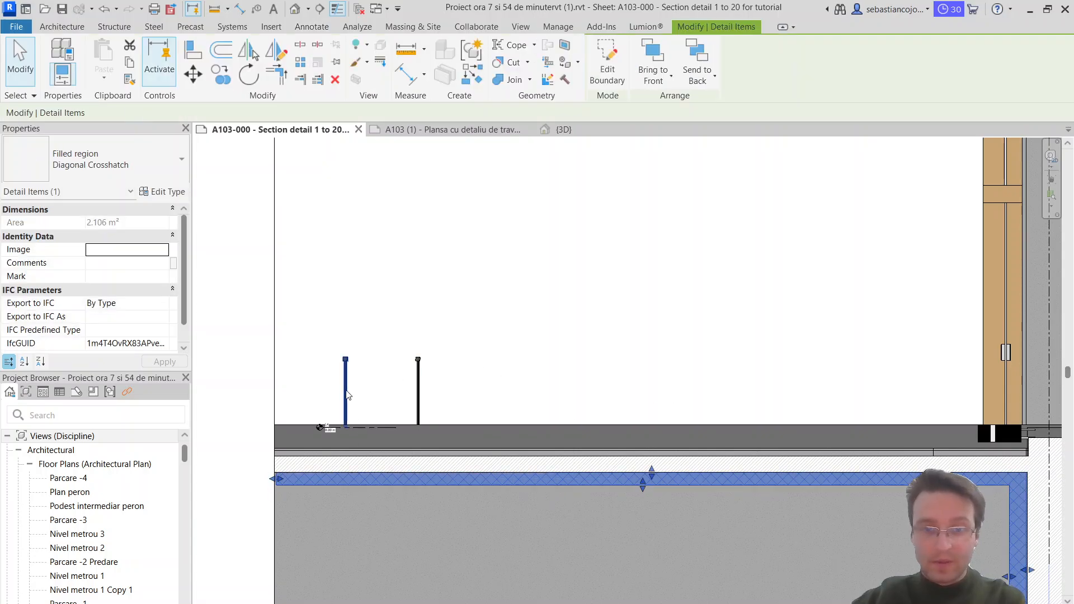
Step: Examine the Diagonal Up and Diagonal Crosshatch regions around the junction of the ground slabs and the wall
scroll(919, 446, "up", 2)
scroll(594, 428, "down", 4)
scroll(609, 448, "up", 3)
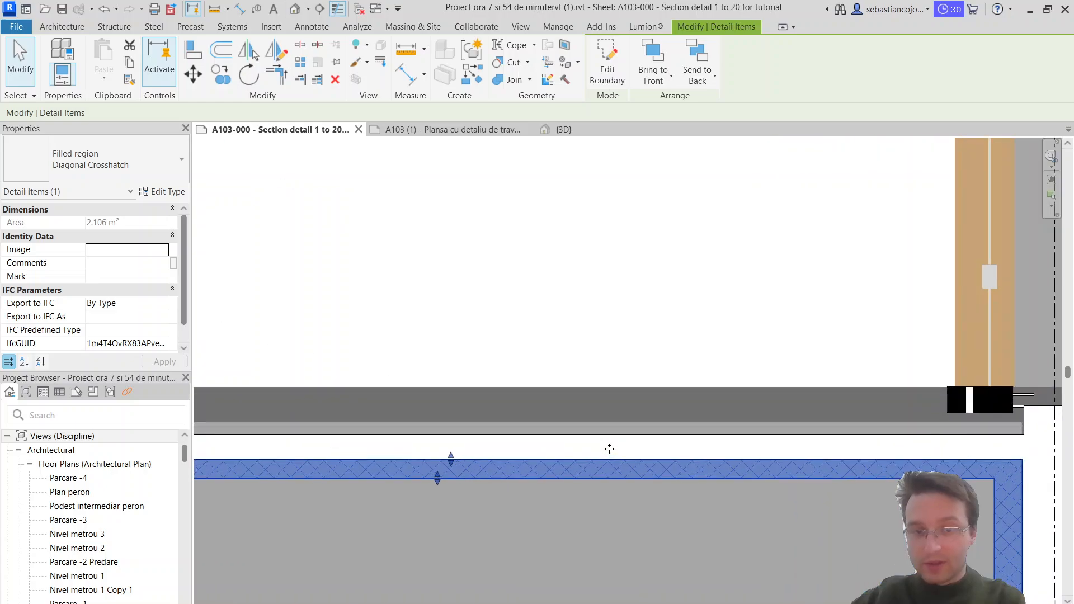
left_click(612, 447)
scroll(616, 444, "down", 3)
scroll(792, 435, "up", 2)
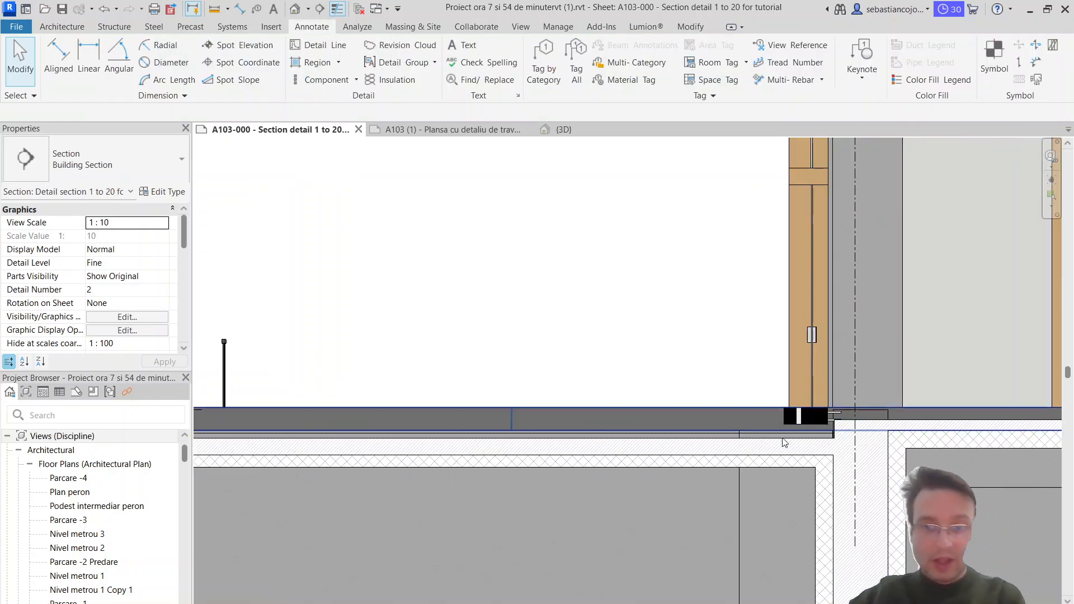
middle_click_drag(789, 390, 704, 334)
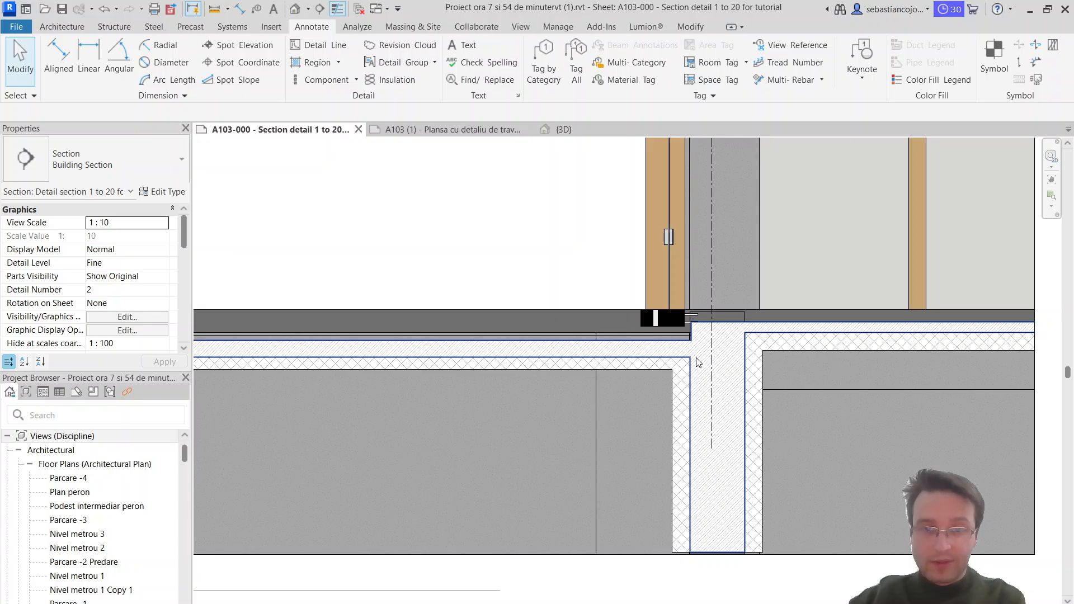
left_click(697, 362)
scroll(666, 369, "up", 3)
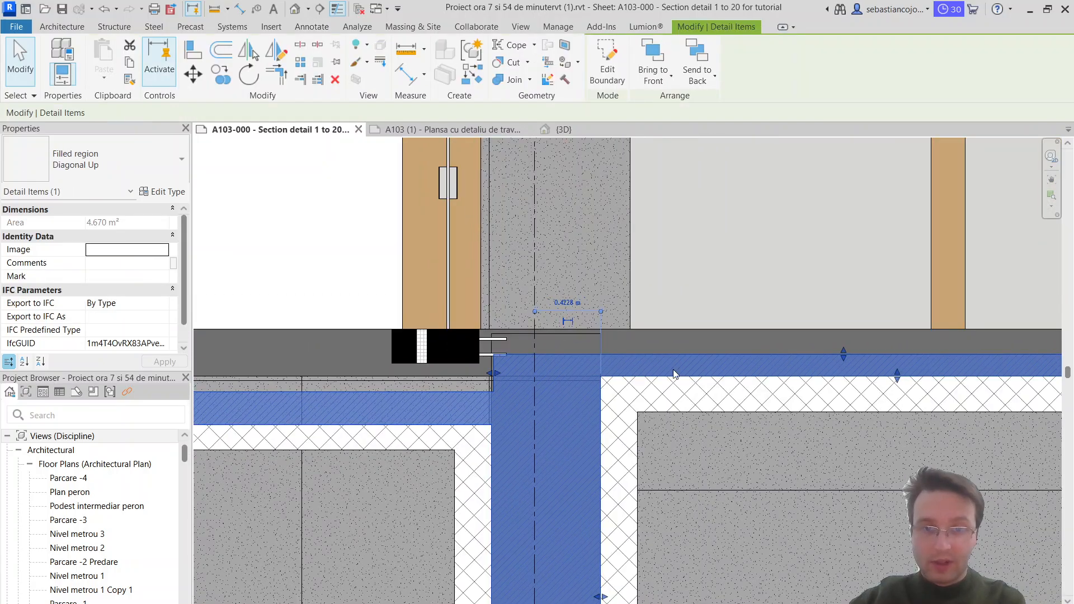
key("Escape")
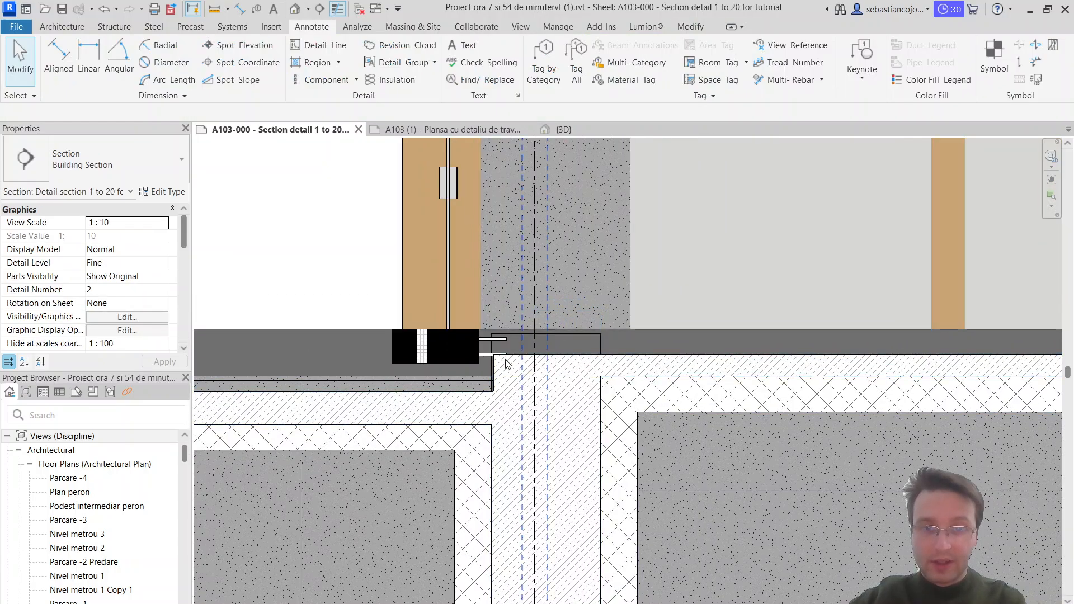
Step: Start a new filled region with the Solid white type and review its type properties
left_click(316, 67)
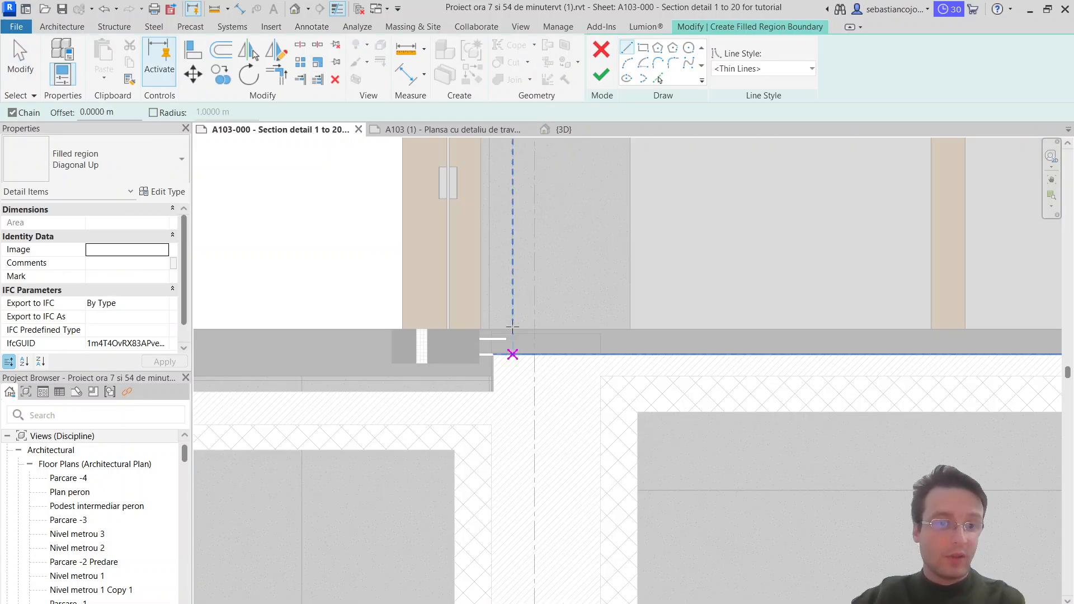
left_click(124, 161)
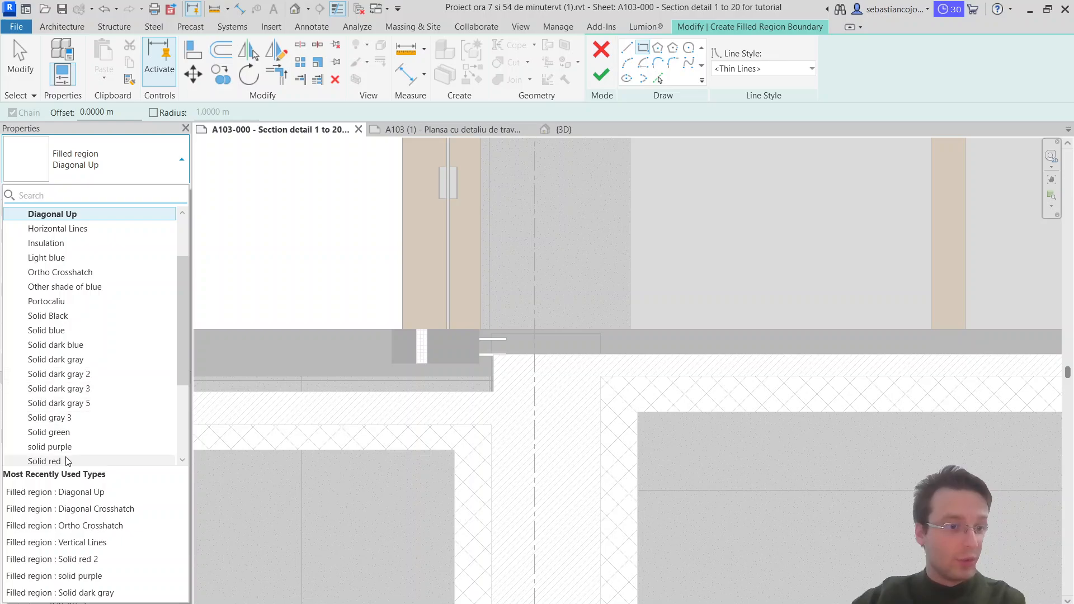
scroll(79, 310, "down", 3)
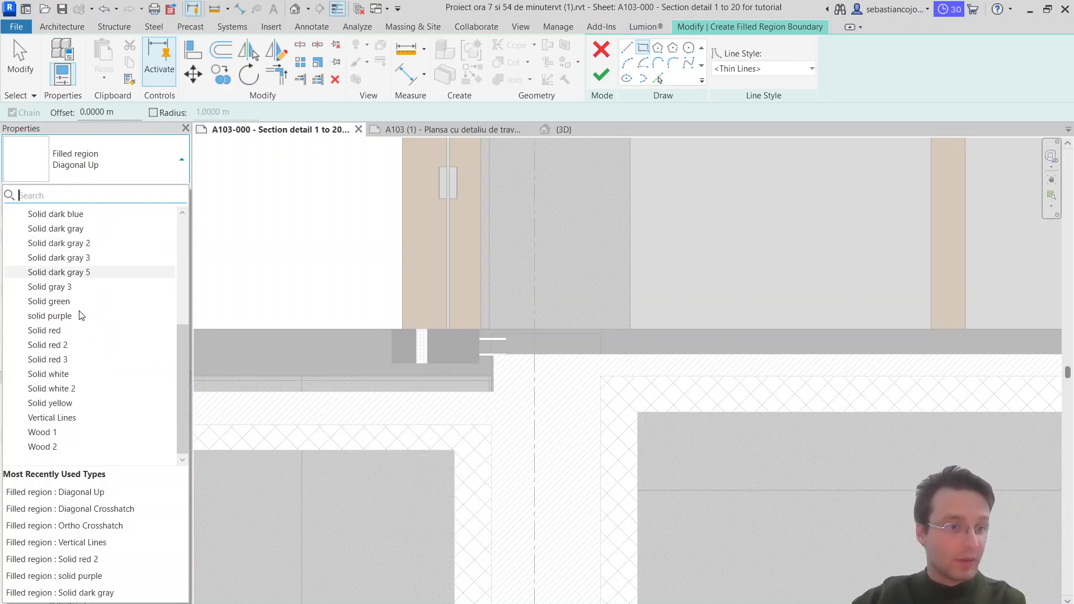
left_click(78, 375)
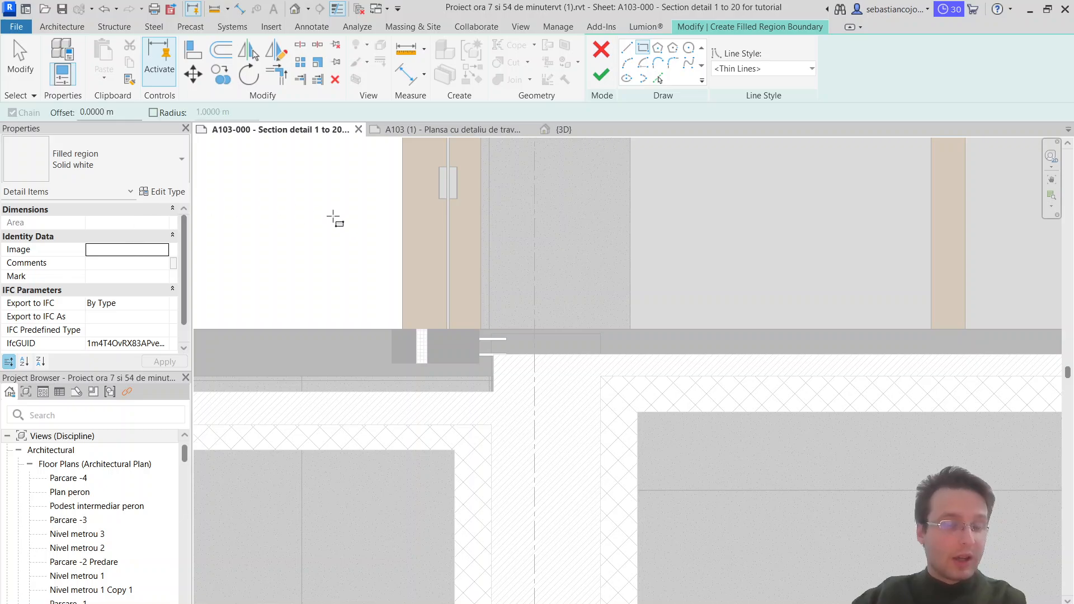
left_click(163, 194)
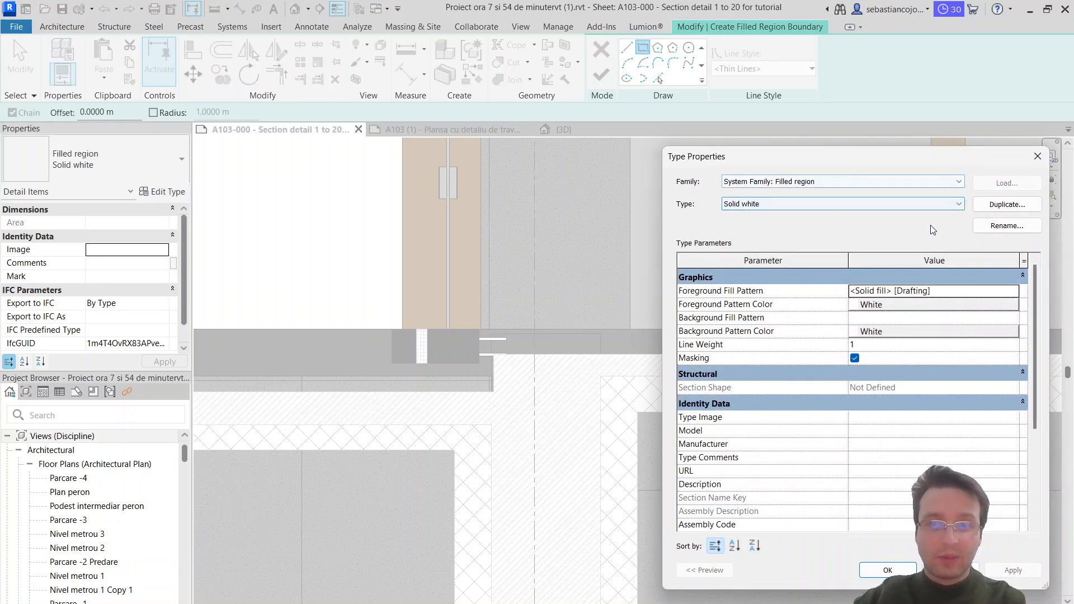
key("Escape")
Step: Duplicate the Diagonal Crosshatch filled region type under the name Solid new colour
left_click(95, 166)
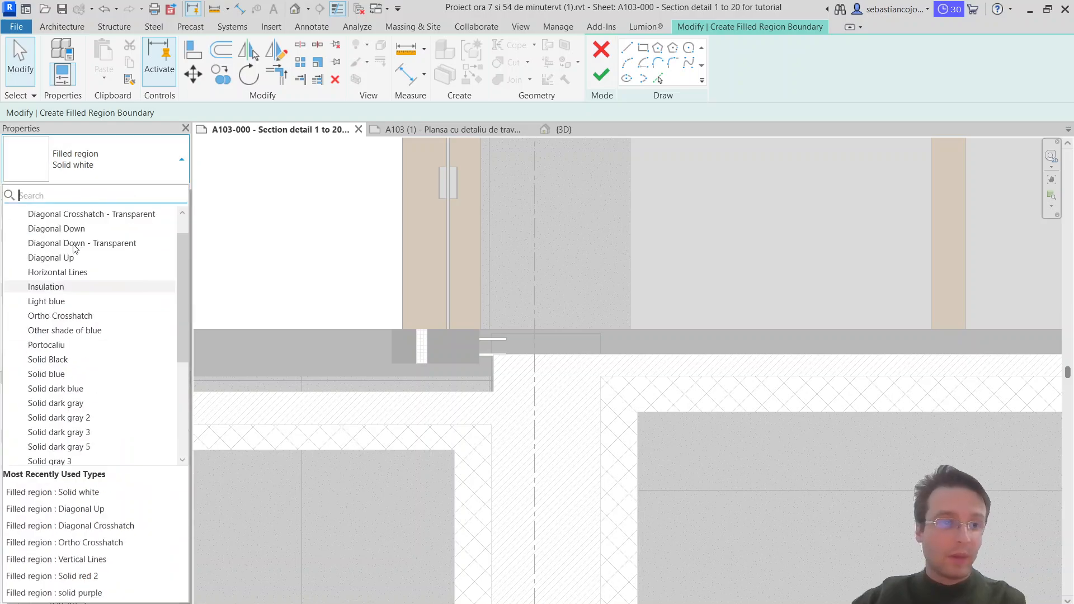
scroll(74, 248, "up", 1)
left_click(92, 233)
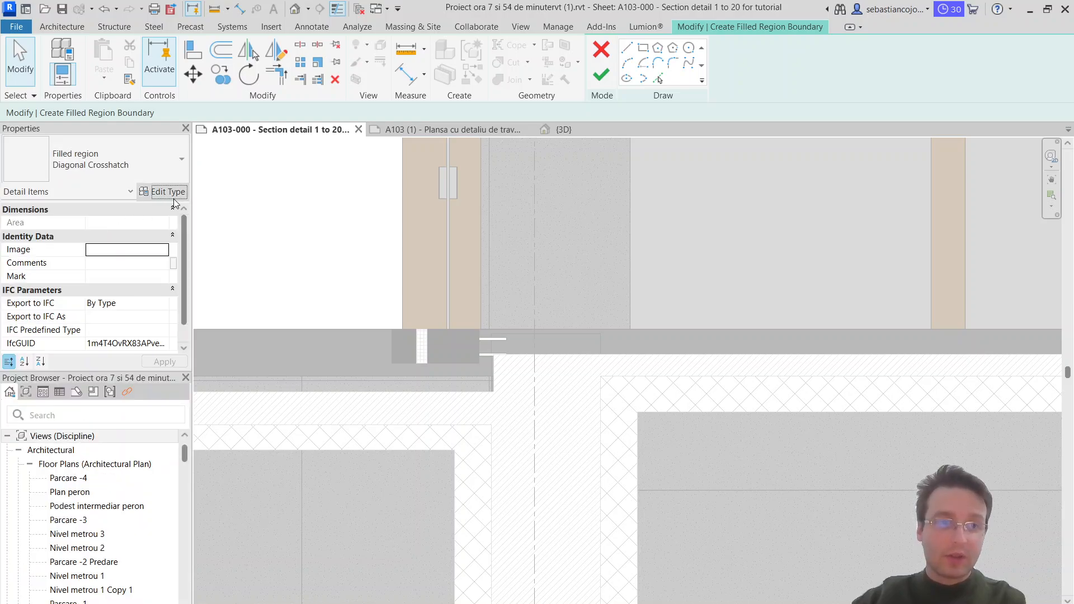
left_click(163, 192)
left_click(1009, 205)
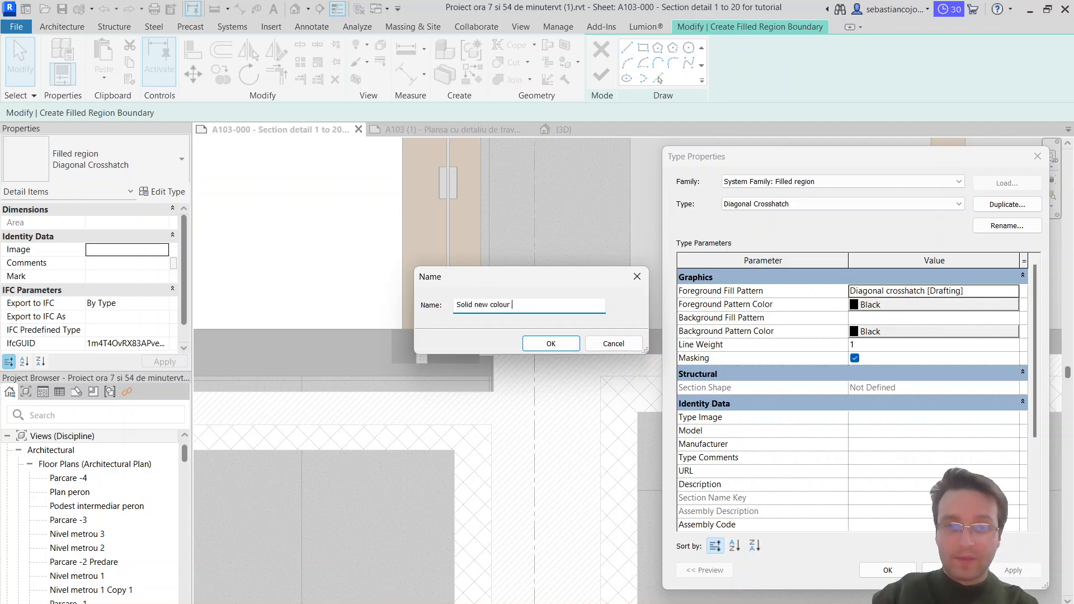
key("Return")
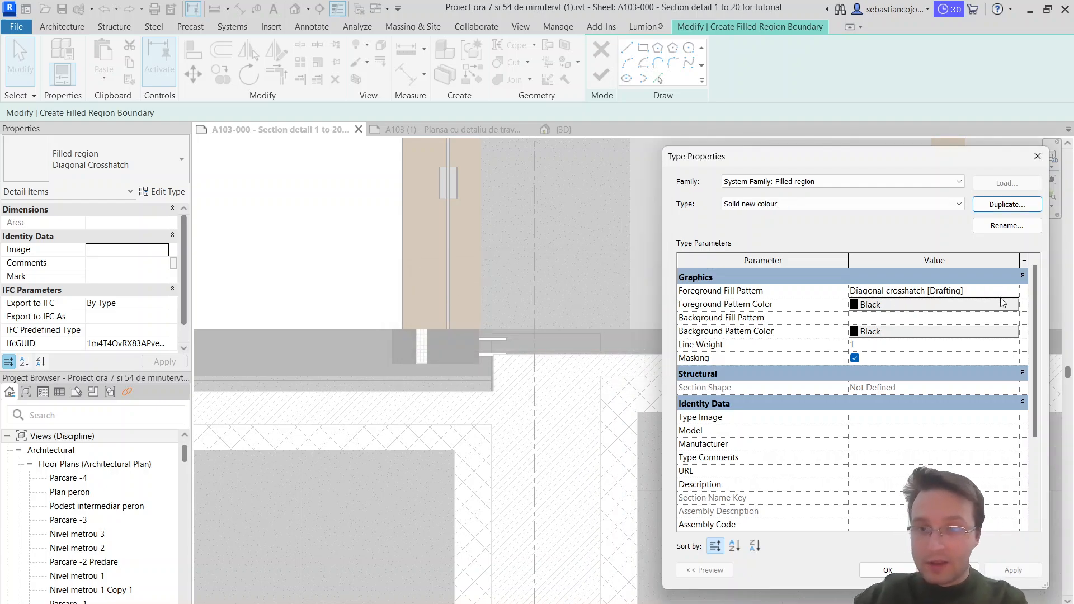
Step: Set the new type's foreground fill pattern to the drafting pattern Solid fill
left_click(1015, 292)
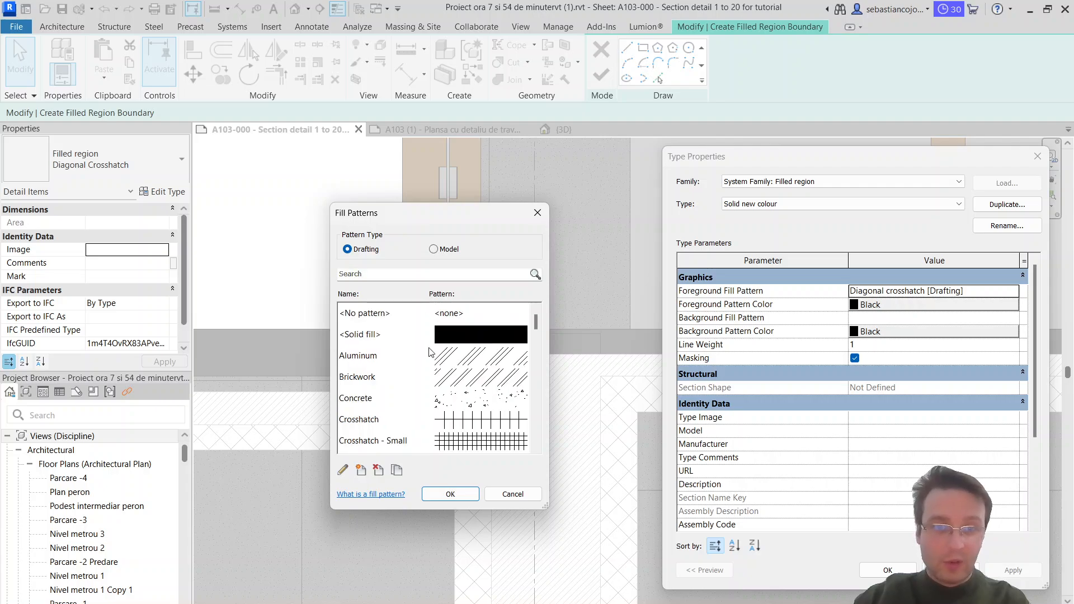
left_click(377, 317)
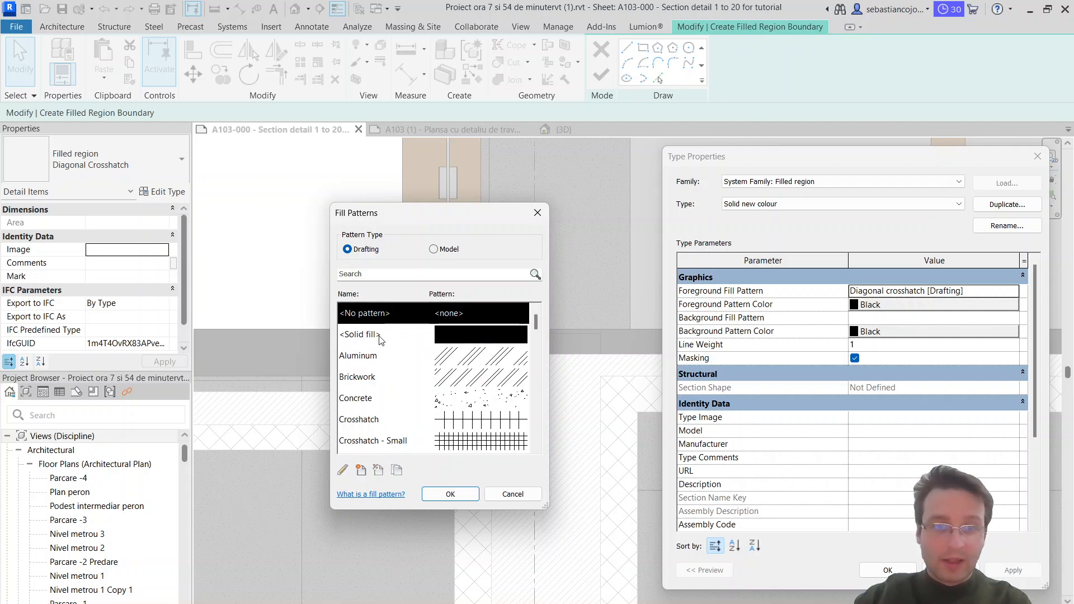
left_click(380, 337)
left_click(439, 495)
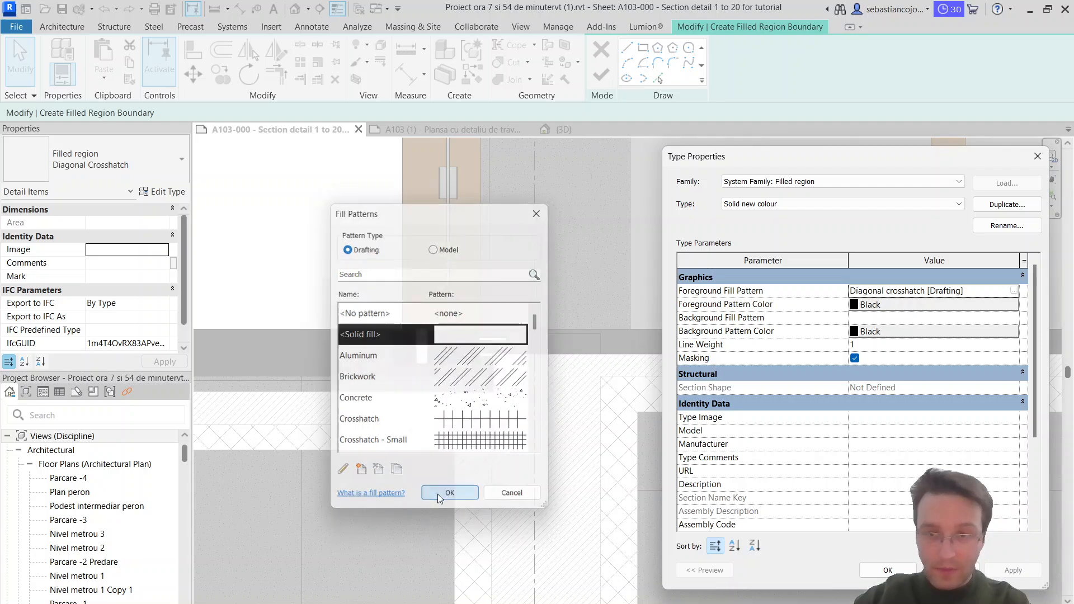
Step: Set the type's foreground pattern color to light gray RGB 221-221-221 and accept the type properties
left_click(921, 309)
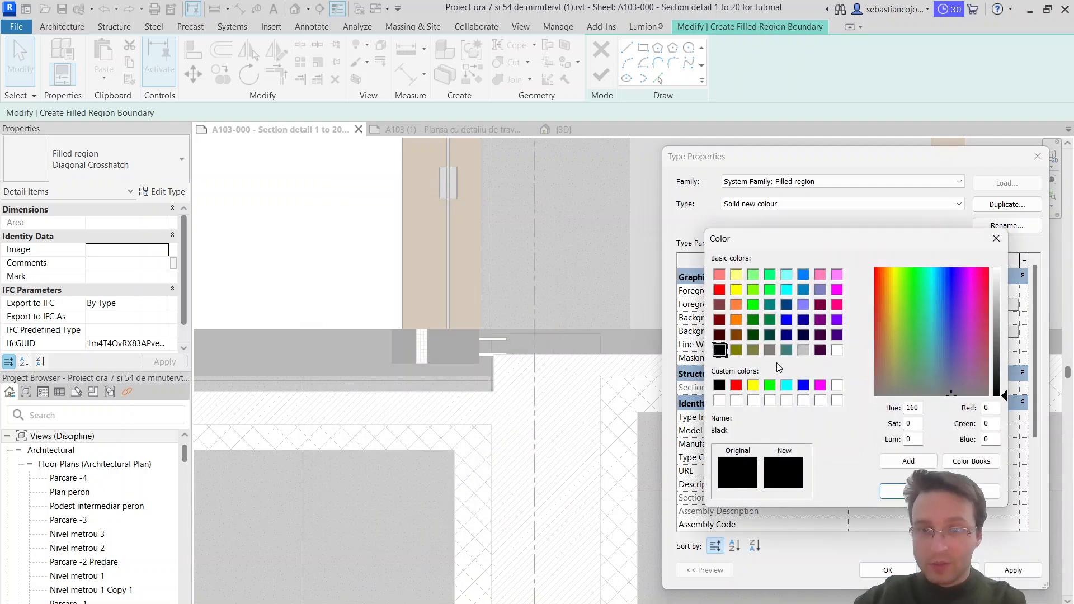
left_click(839, 351)
left_click(802, 351)
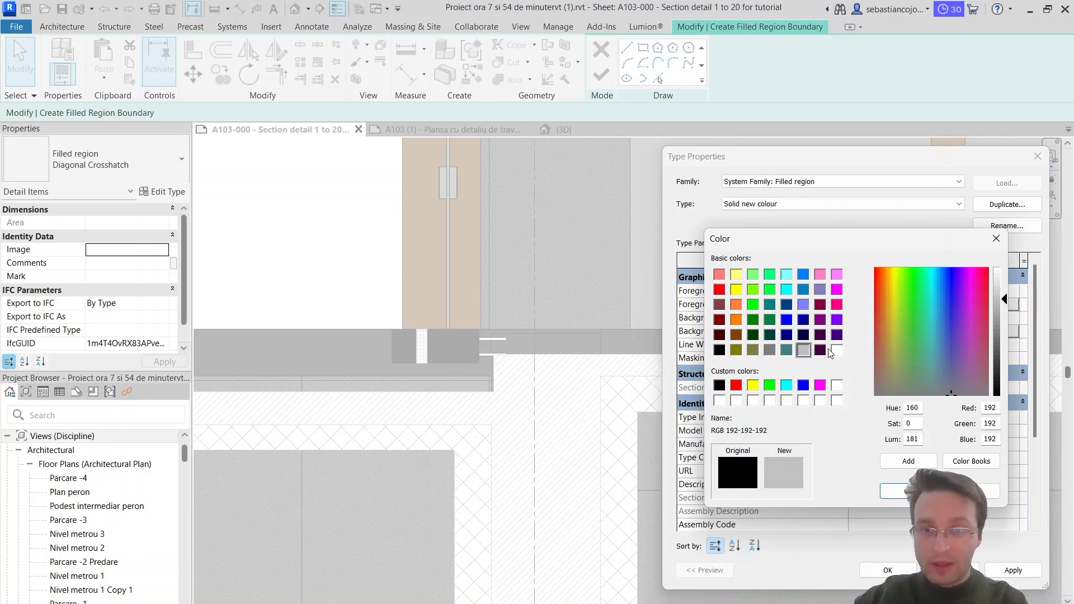
left_click(836, 353)
left_click(1006, 279)
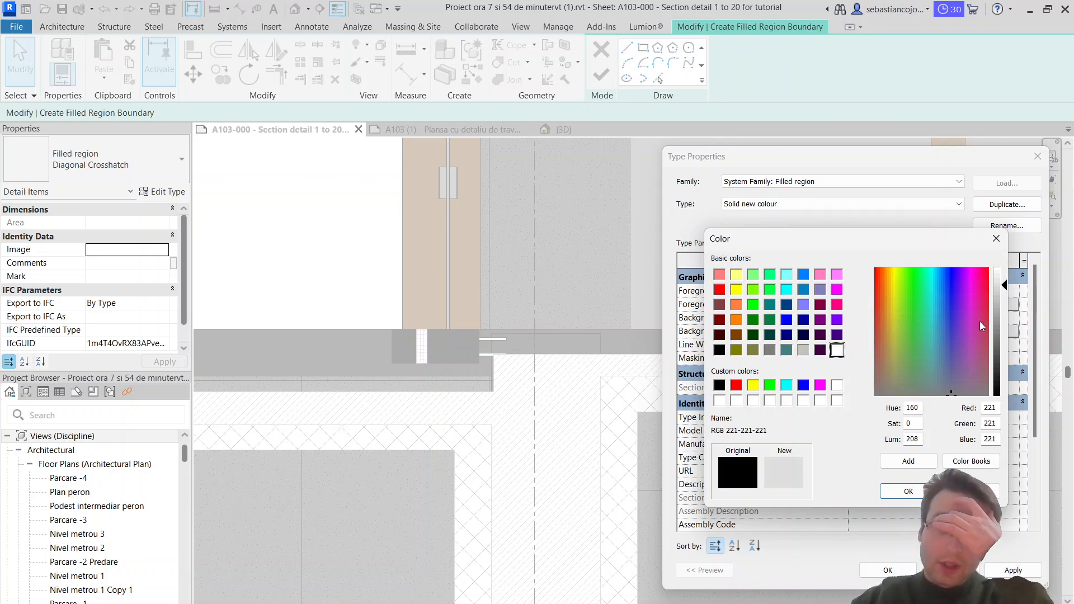
left_click(902, 491)
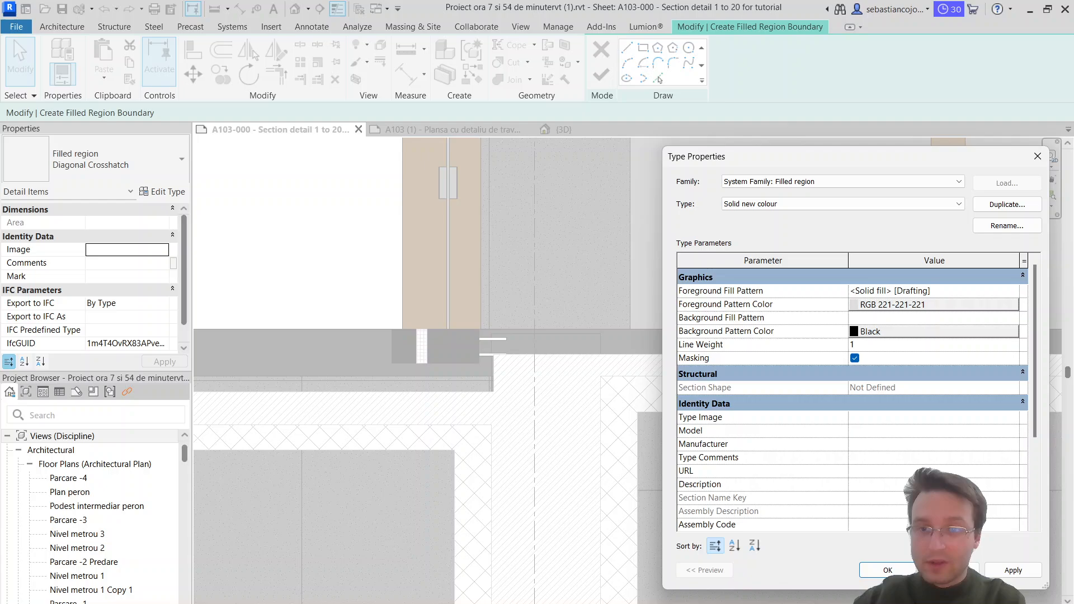
left_click(889, 569)
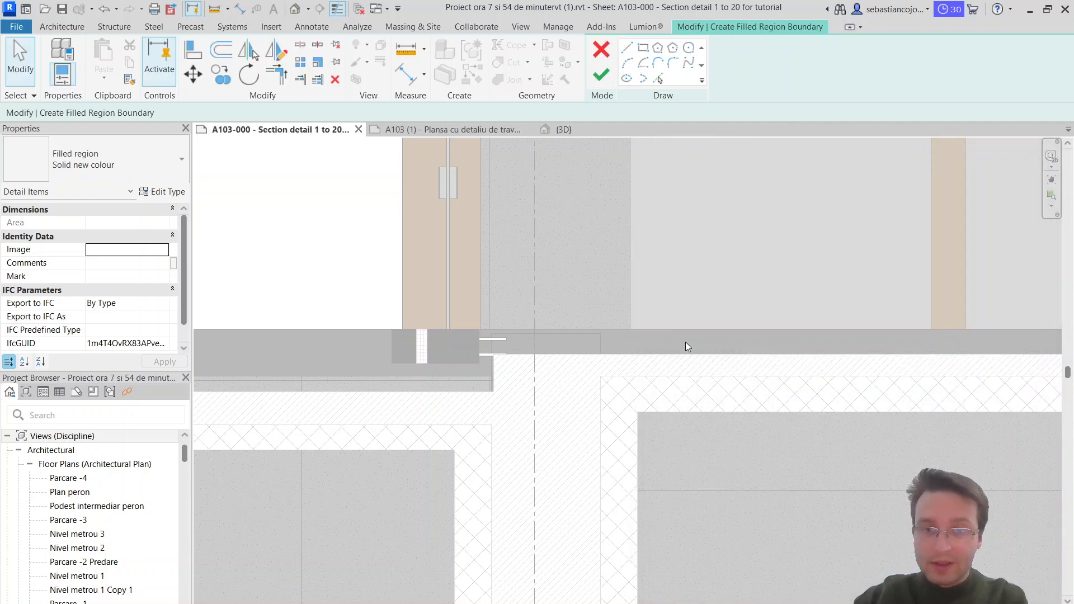
Step: Draw a rectangular region about 3.71 m by 0.08 m in the interior floor's lower part, from the wall to the section's edge, and finish it
left_click(642, 48)
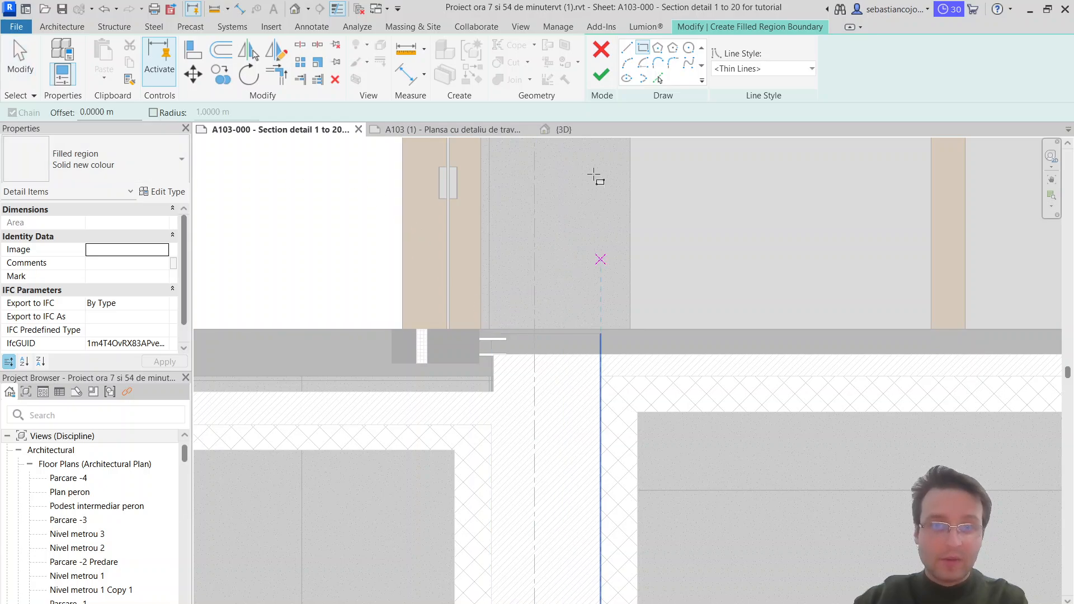
left_click(601, 342)
scroll(702, 354, "down", 1)
middle_click_drag(702, 354, 325, 308)
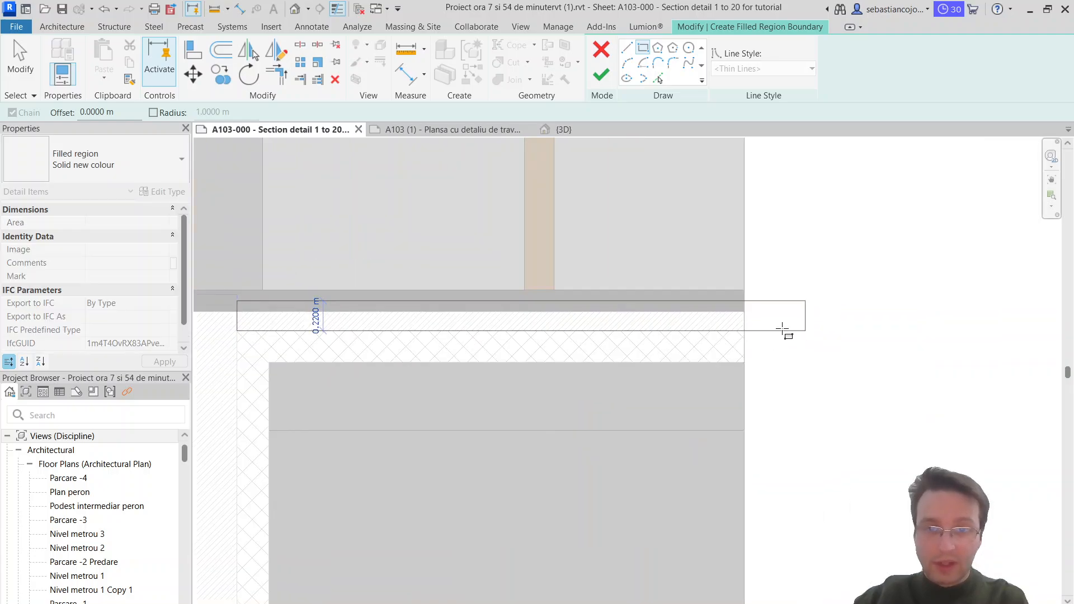
scroll(743, 312, "up", 5)
left_click(742, 317)
scroll(748, 306, "down", 3)
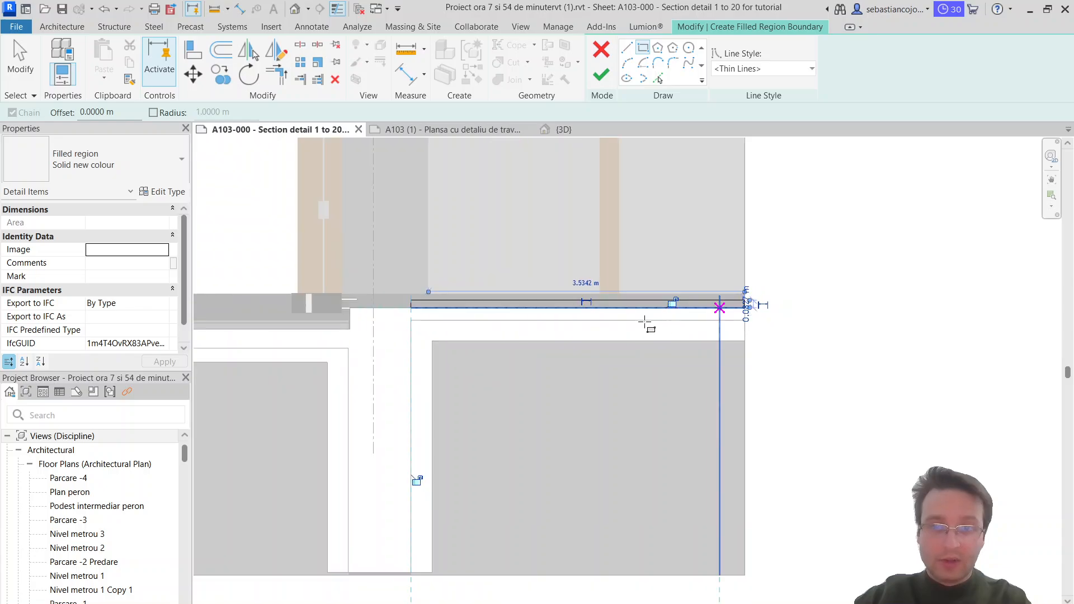
key("Escape")
key("Escape")
scroll(494, 318, "up", 1)
left_click(596, 77)
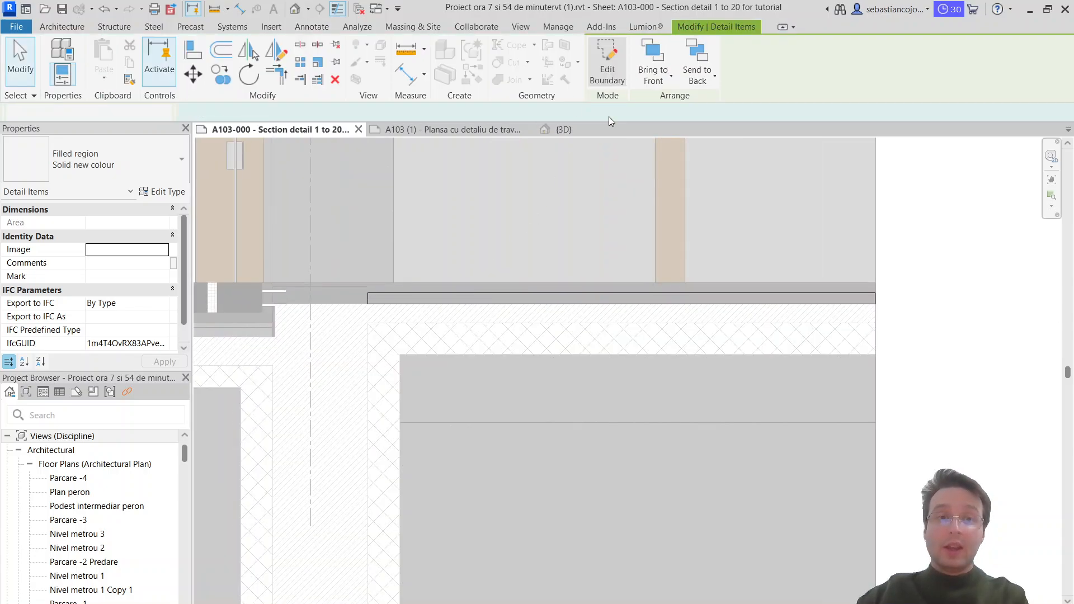
Step: Select the new filled region in the interior floor's lower part and open its type properties
scroll(569, 283, "up", 4)
key("Escape")
left_click(609, 307)
scroll(608, 307, "down", 2)
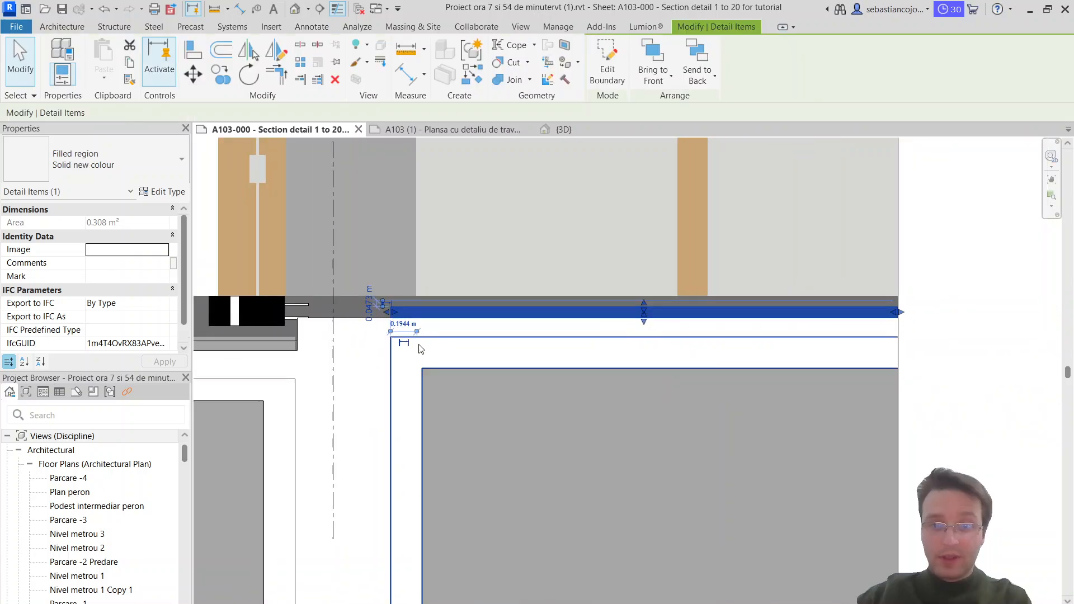
key("Escape")
scroll(416, 323, "up", 3)
left_click(420, 253)
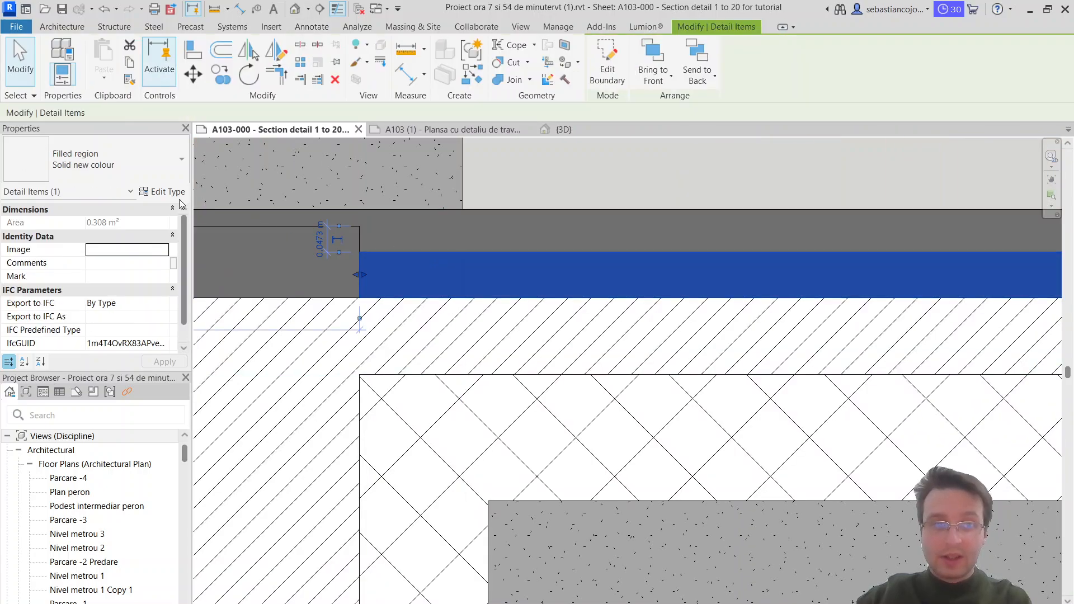
left_click(159, 163)
left_click(160, 191)
left_click(161, 192)
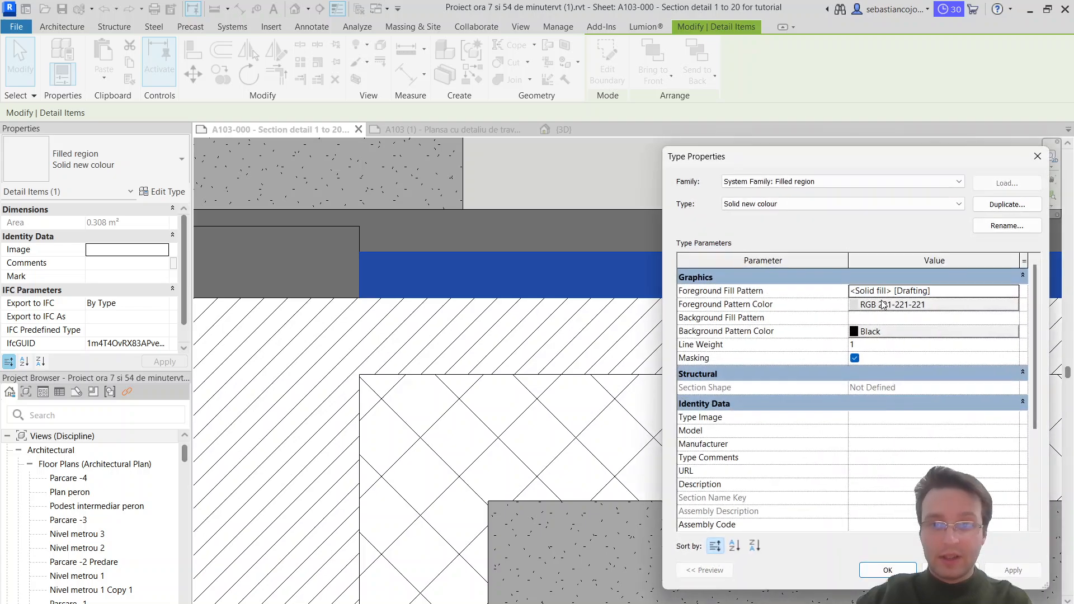
Step: Set the Solid new colour type's foreground pattern color to a lighter gray, RGB 231-231-231
left_click(991, 307)
left_click(803, 350)
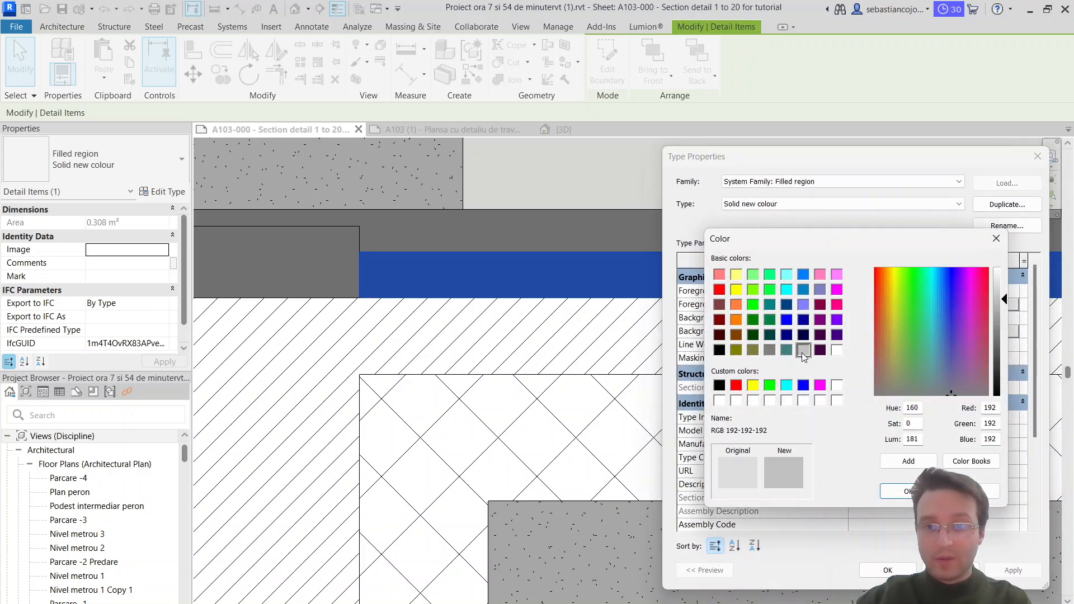
left_click_drag(1006, 302, 1005, 288)
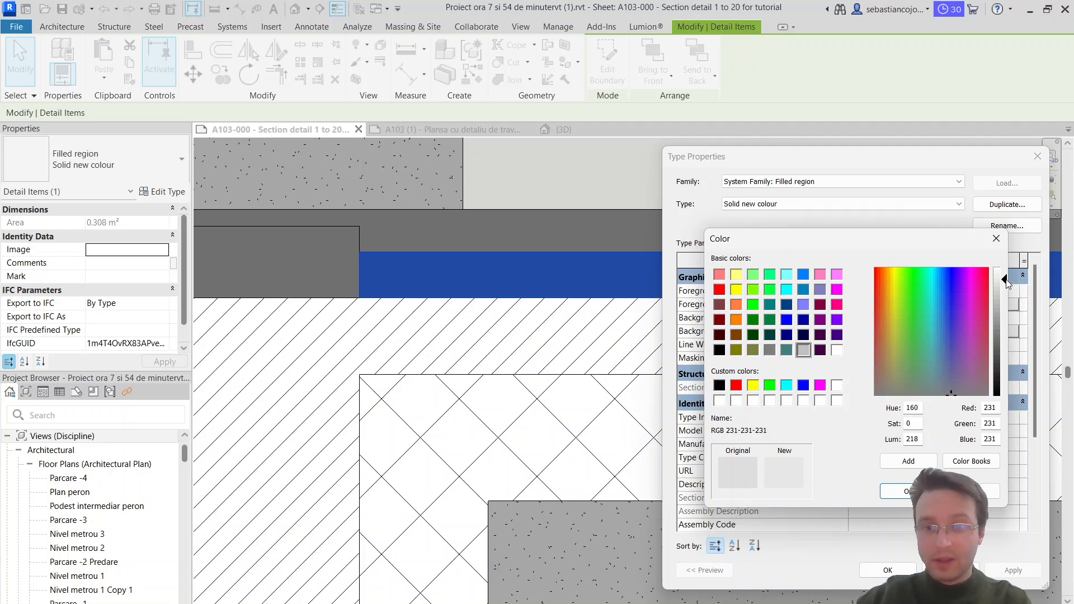
left_click(903, 493)
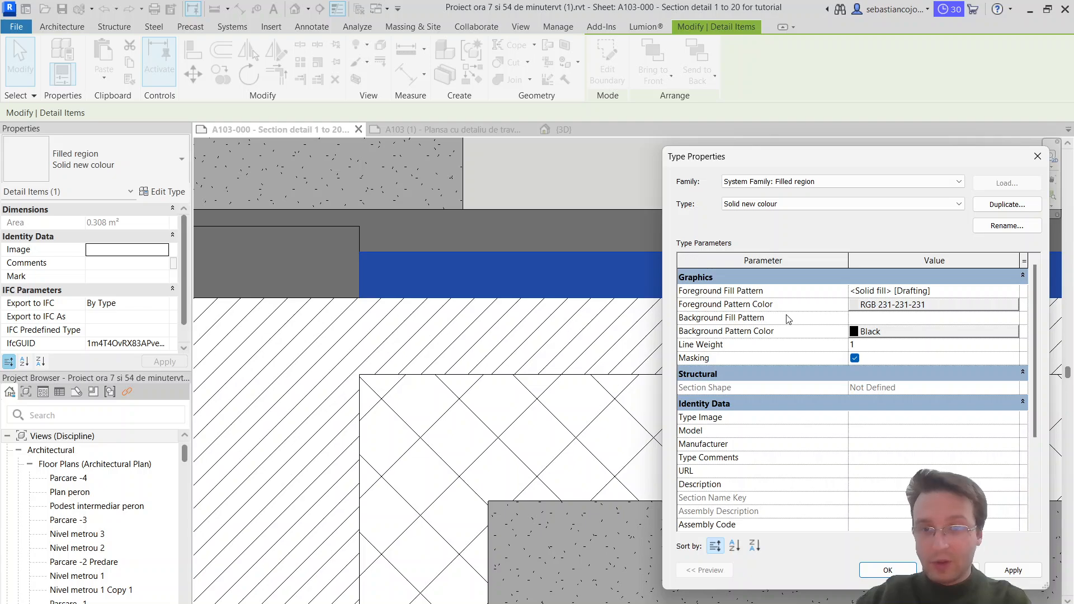
left_click(862, 333)
left_click(804, 350)
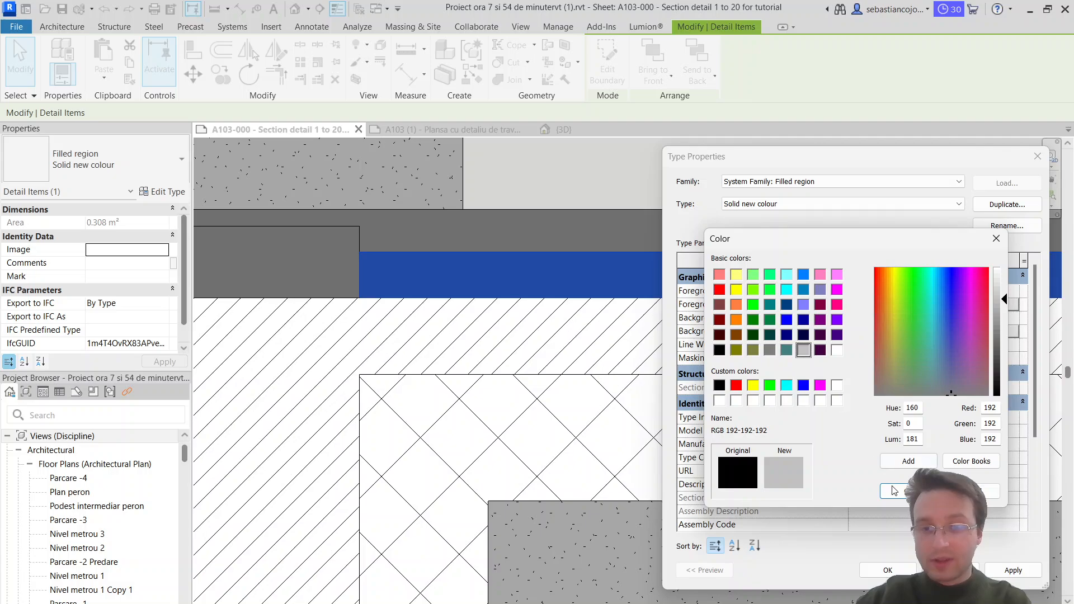
key("Escape")
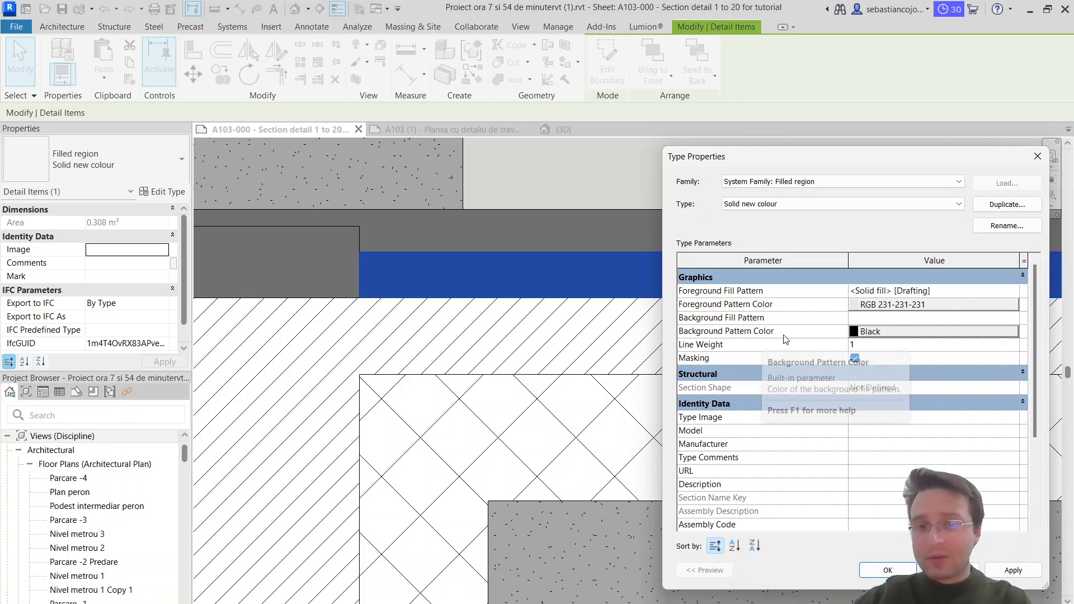
Step: Set the Solid new colour type's foreground fill pattern to the drafting pattern Concrete
left_click(1015, 294)
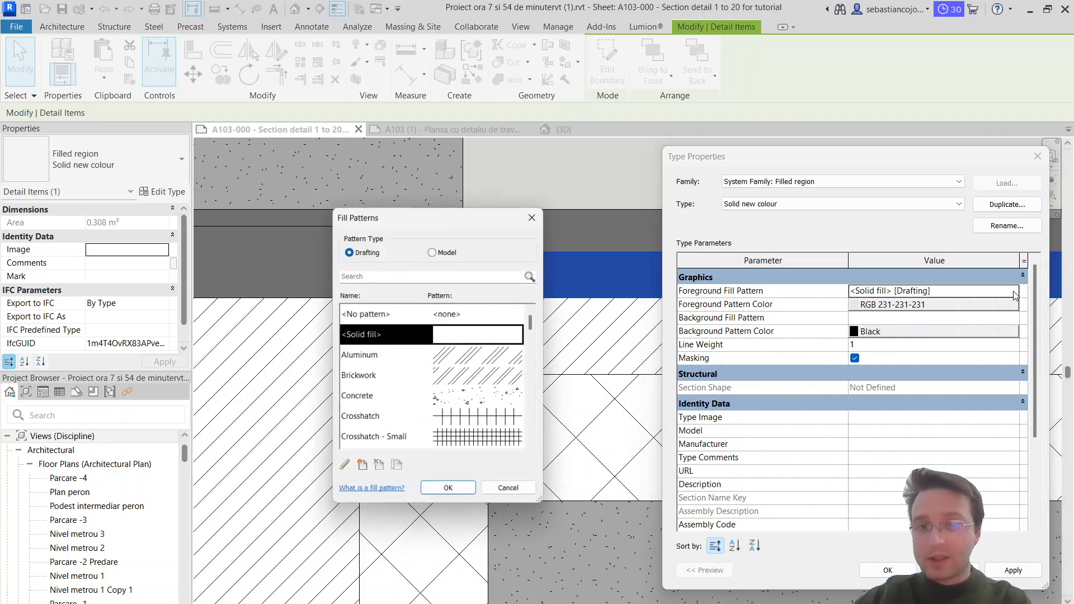
scroll(426, 375, "down", 1)
scroll(426, 374, "up", 1)
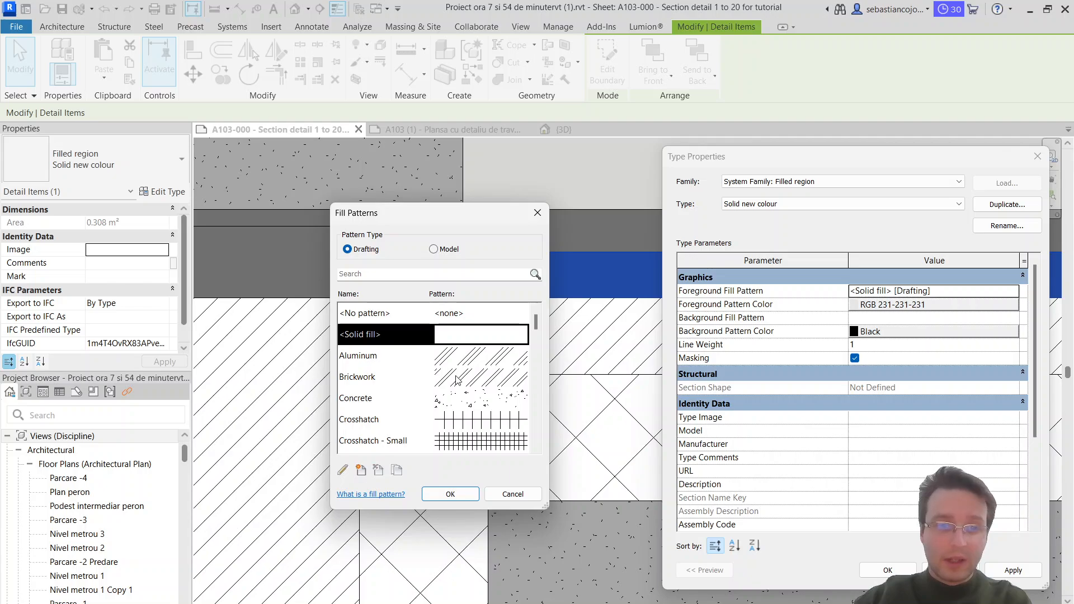
scroll(458, 380, "down", 1)
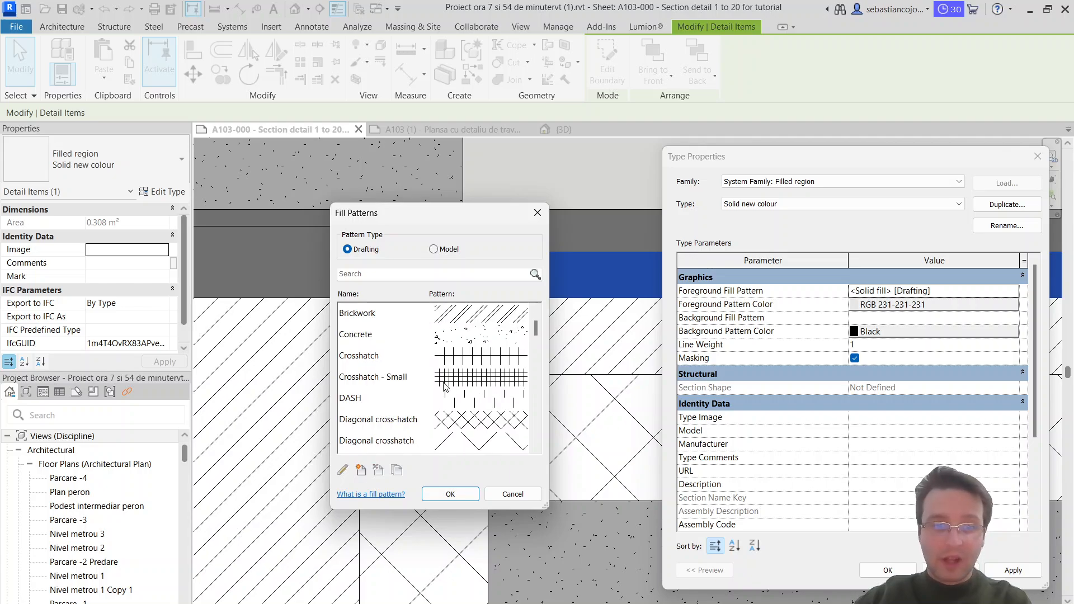
left_click(480, 375)
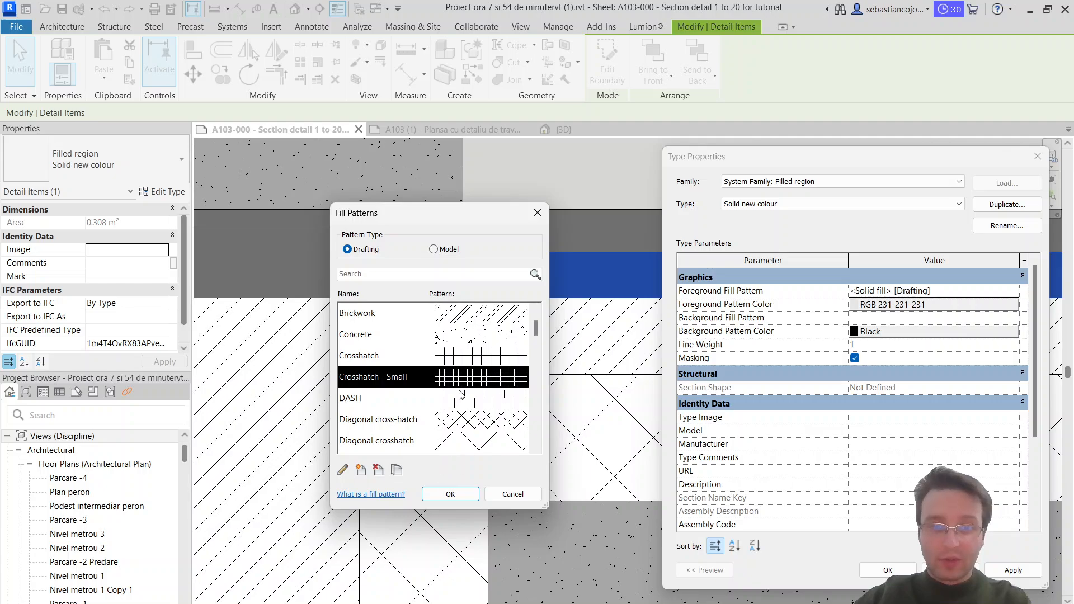
left_click(485, 342)
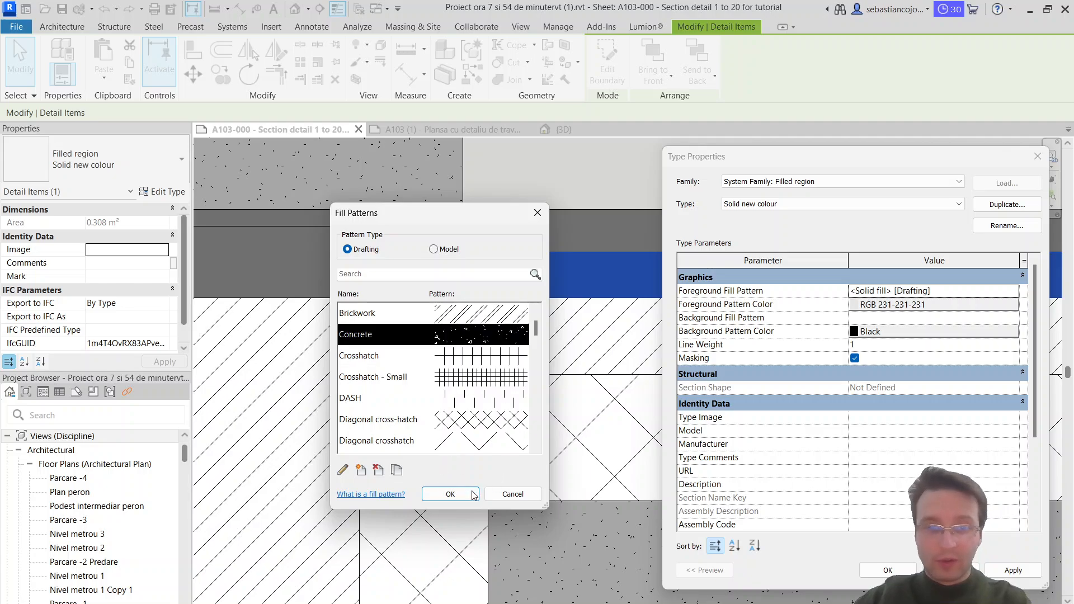
left_click(451, 494)
Step: Set the foreground pattern color to black and the background pattern color to RGB 148-124-107, and accept the type properties
left_click(906, 304)
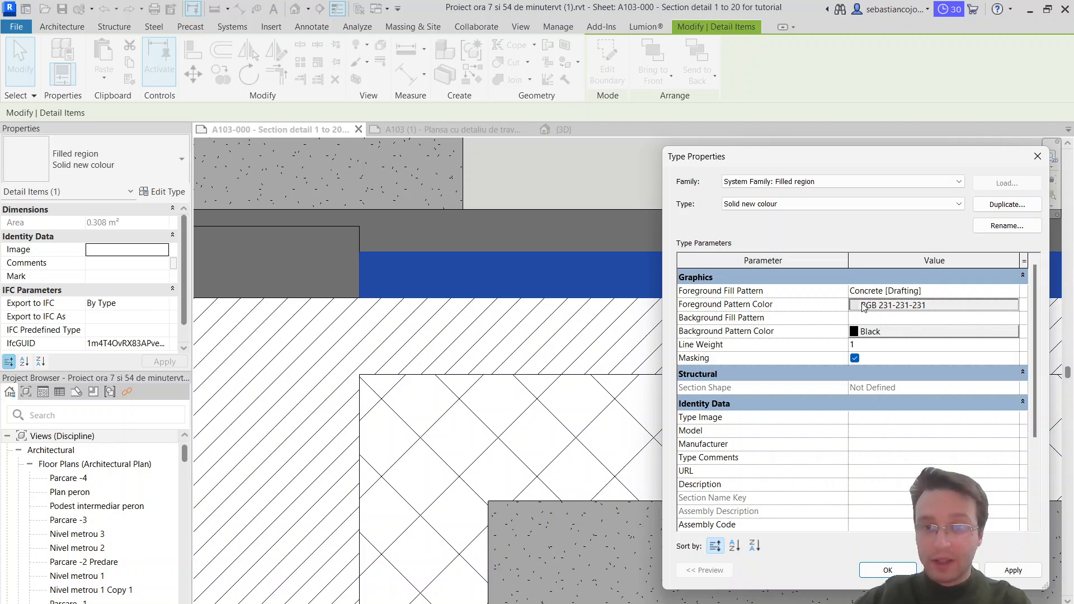
left_click(719, 351)
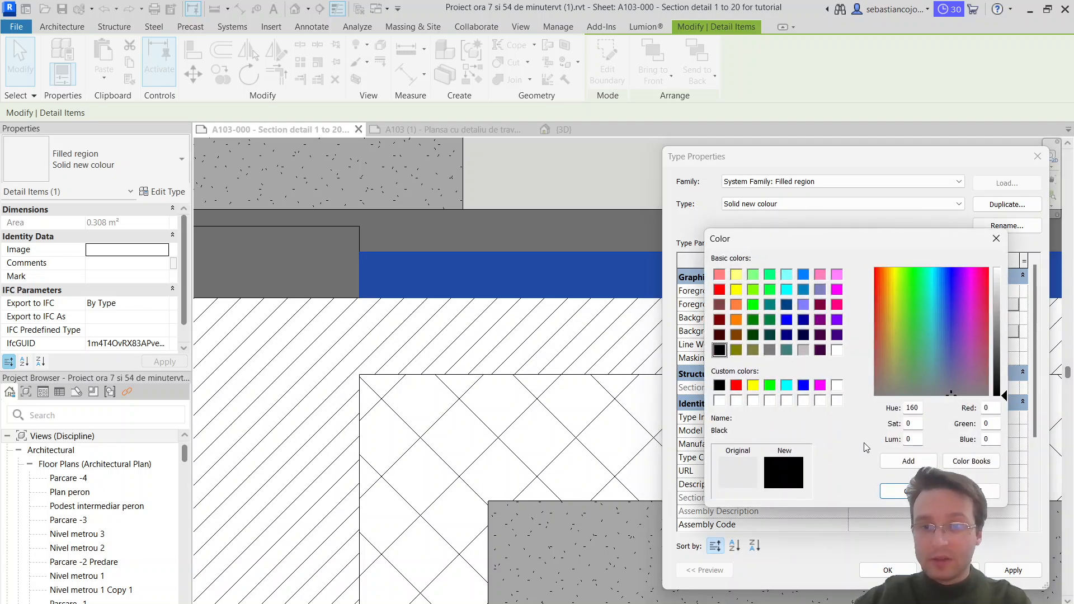
left_click(899, 491)
left_click(902, 332)
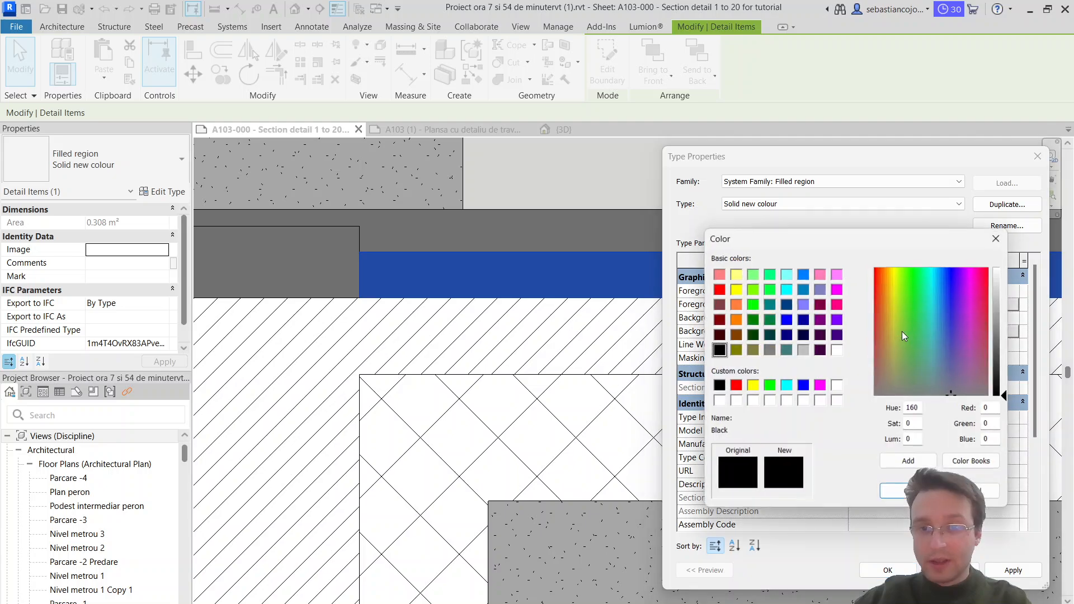
left_click(772, 350)
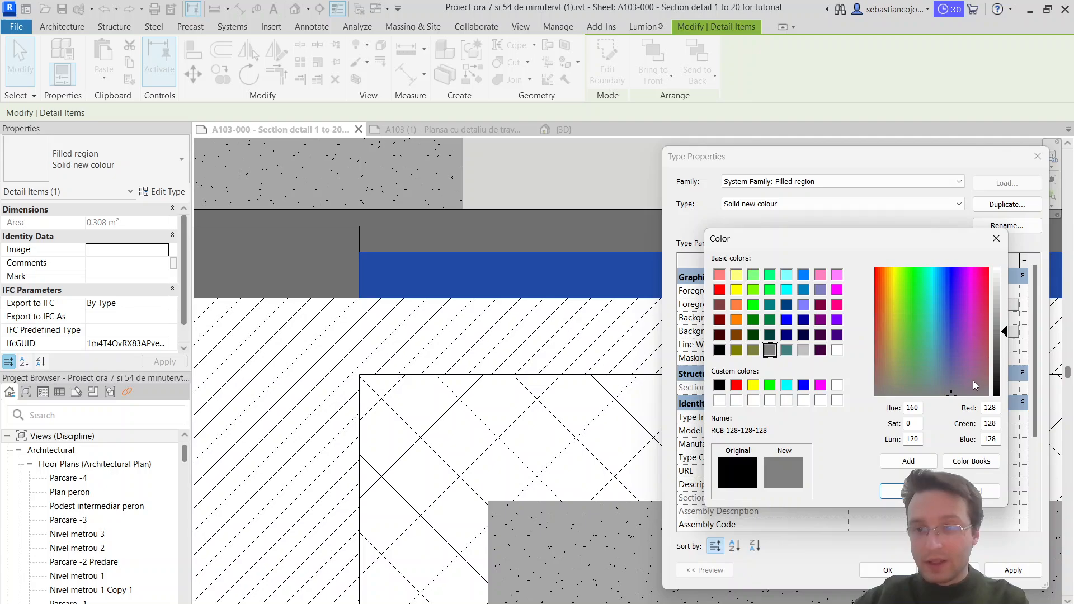
left_click_drag(966, 389, 883, 375)
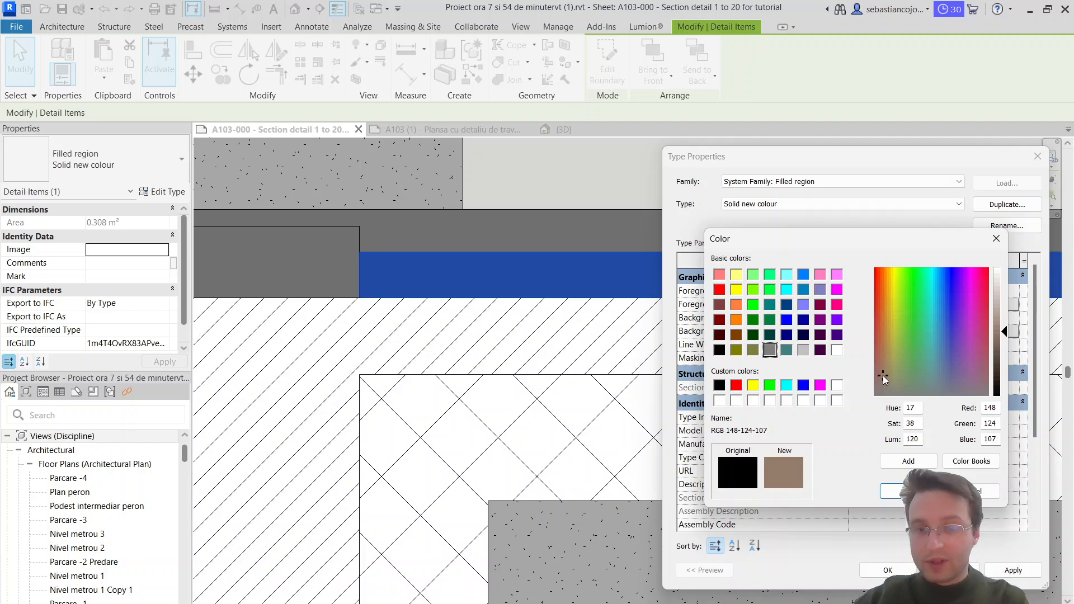
key("Return")
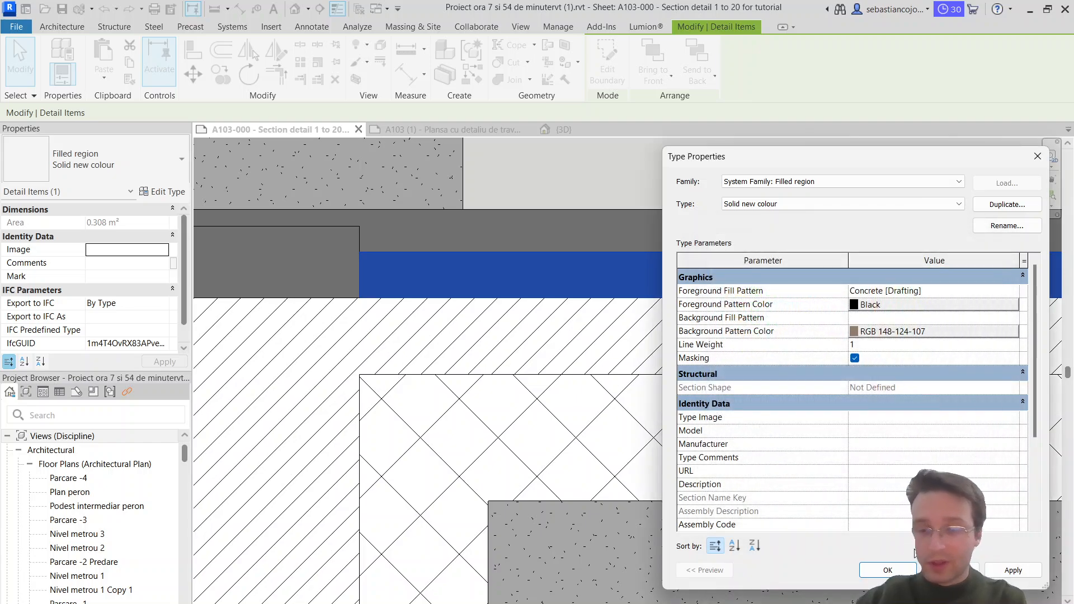
left_click(903, 575)
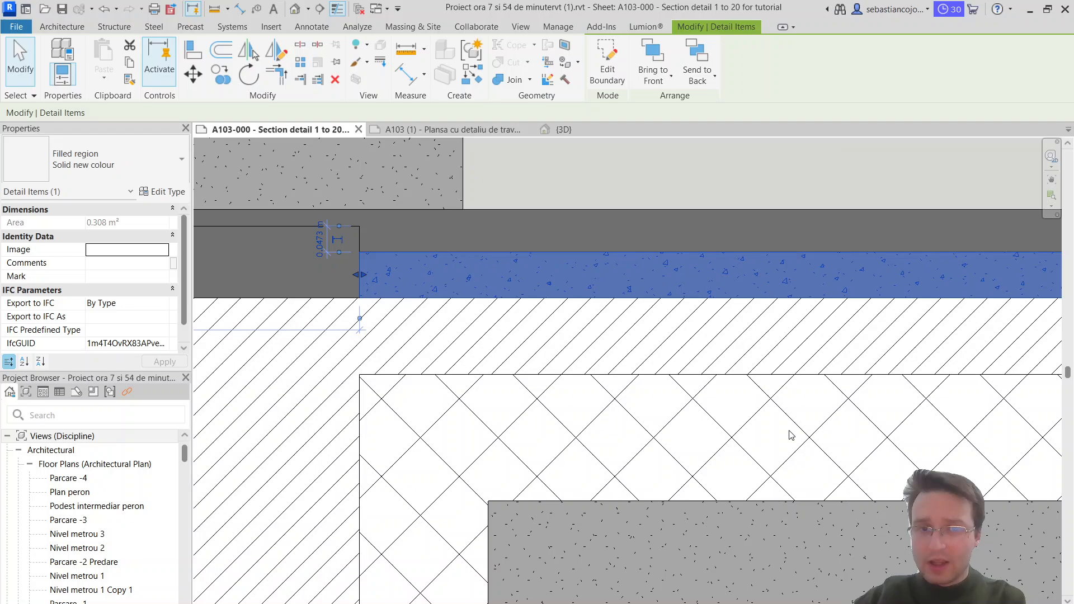
Step: Examine how the concrete fill and its background look in the floor's filled region up close and beside the wall
key("Escape")
left_click(565, 265)
scroll(564, 267, "up", 4)
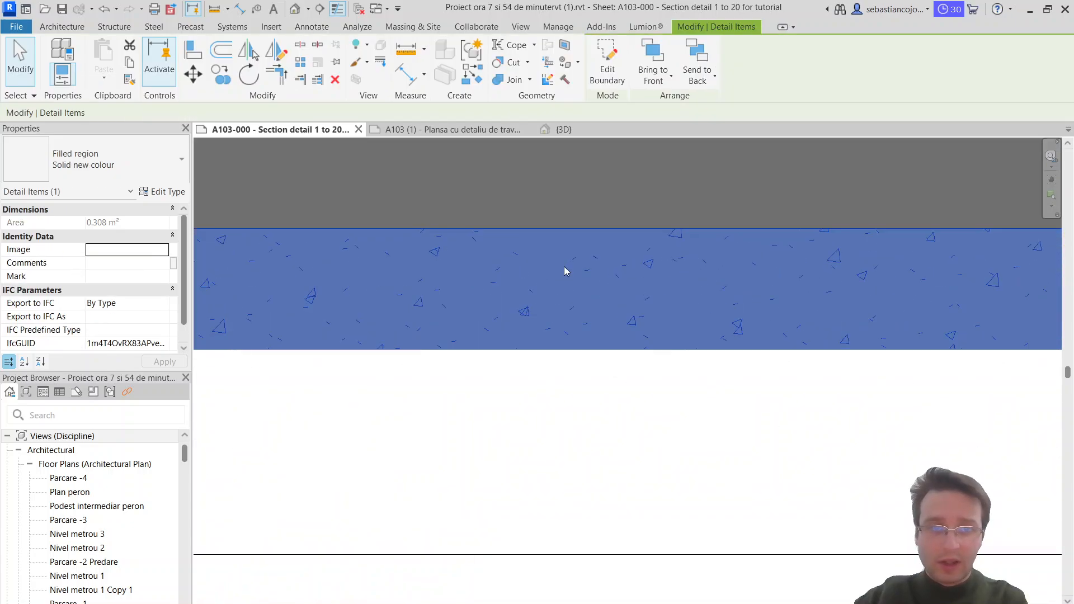
key("Escape")
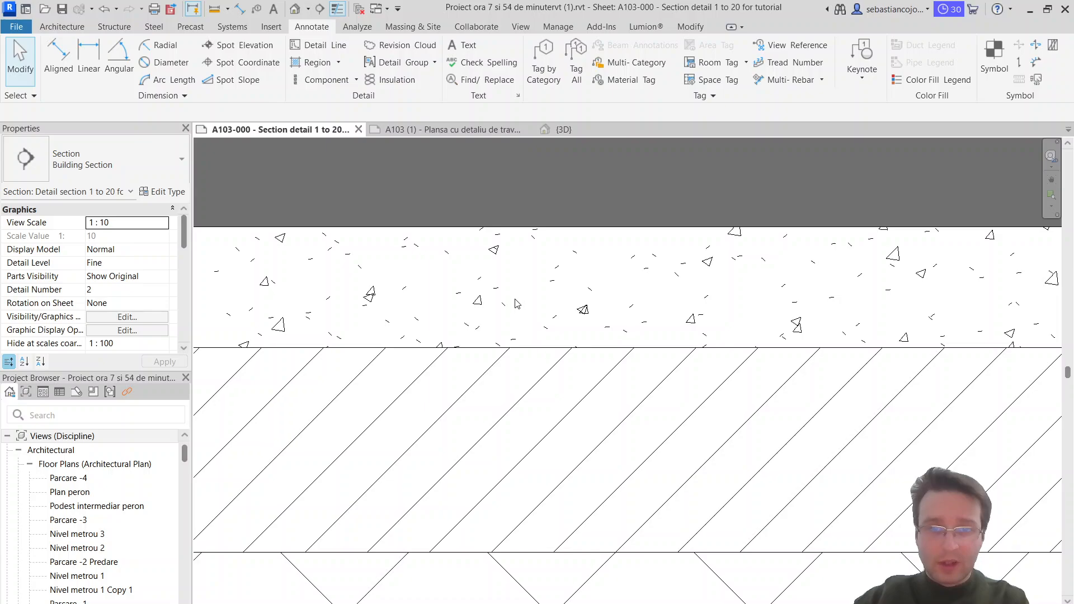
middle_click_drag(517, 304, 727, 371)
left_click(421, 293)
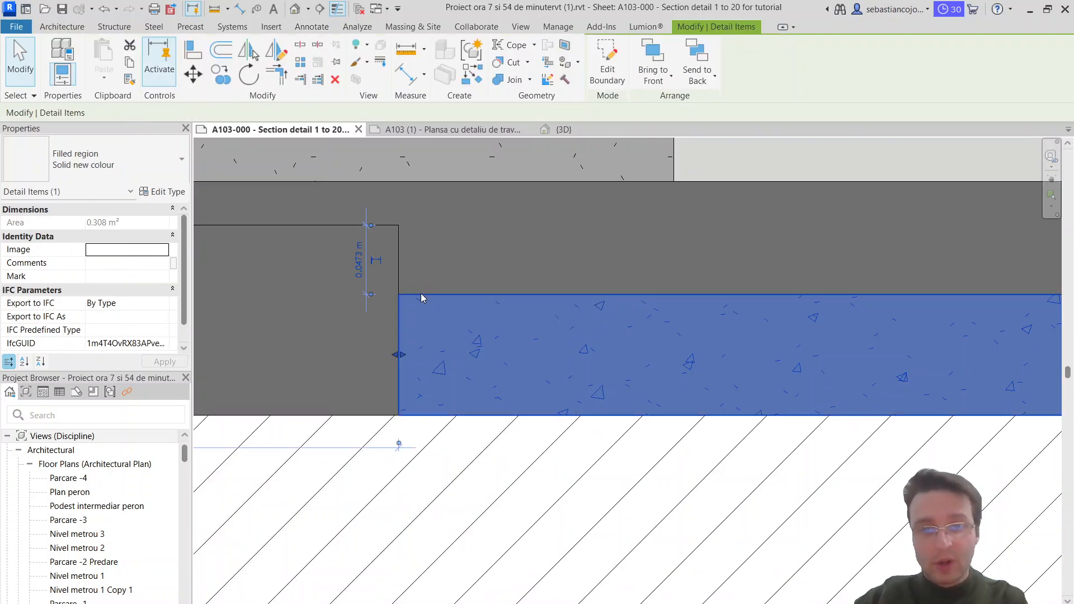
scroll(421, 293, "down", 3)
key("Escape")
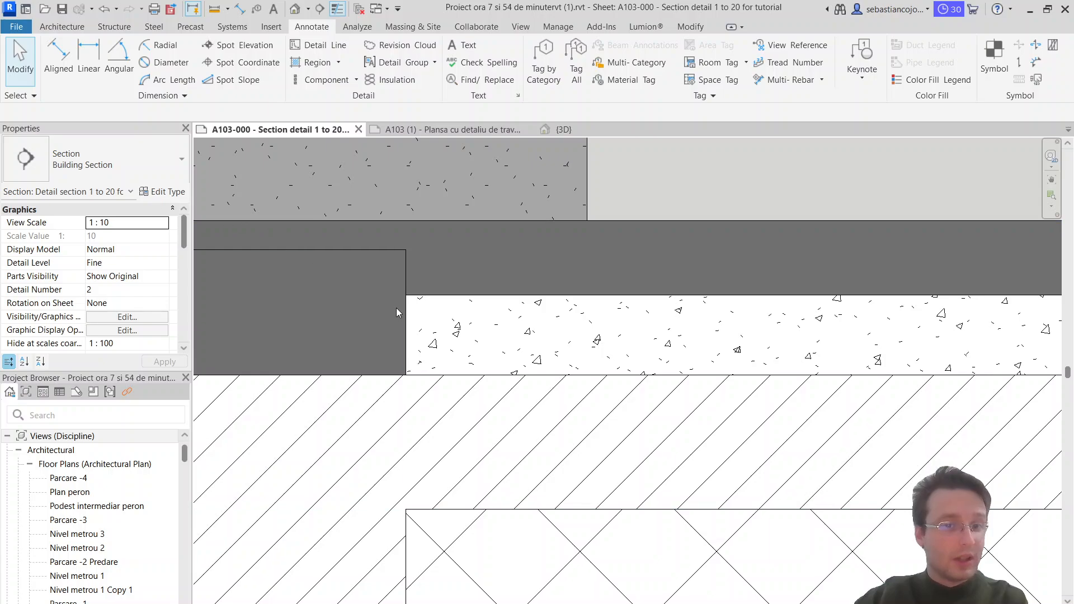
Step: Set the Solid new colour type's foreground pattern color to dark red RGB 128-064-064 and accept the type properties
left_click(426, 301)
left_click(162, 191)
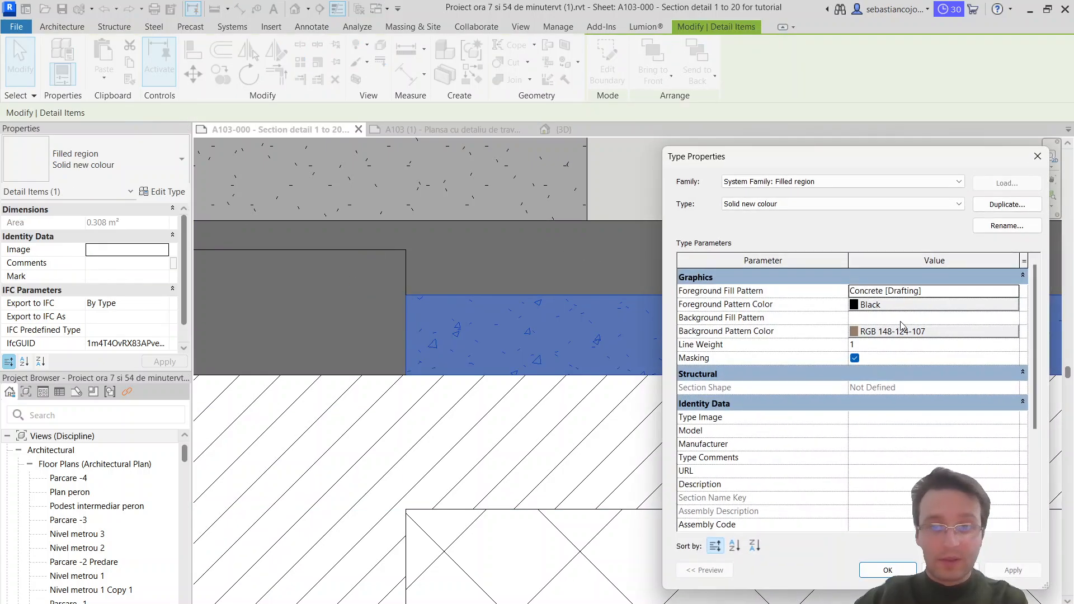
left_click(868, 331)
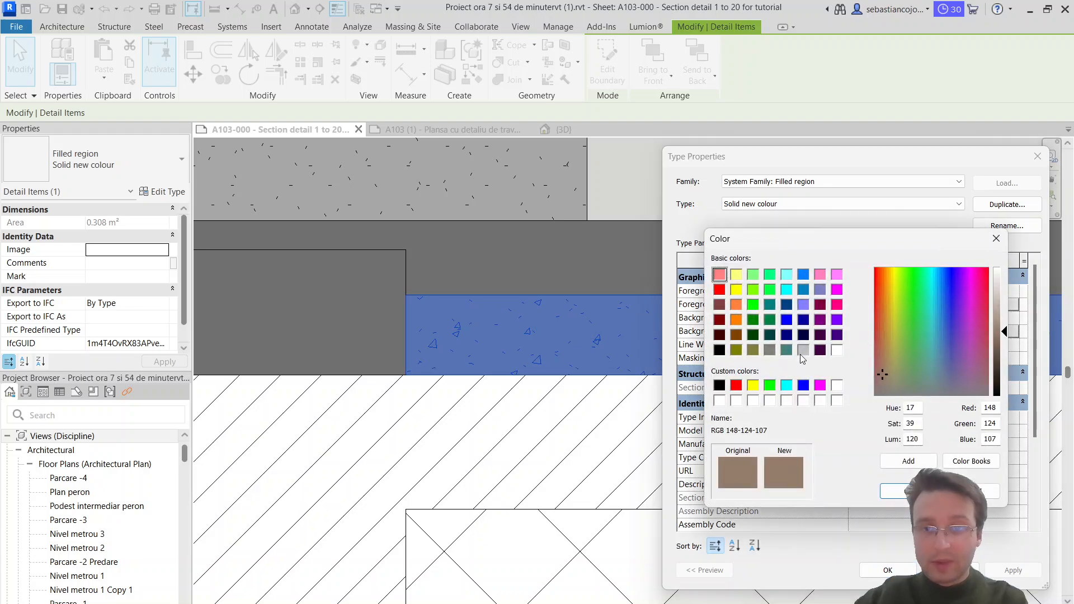
key("Escape")
left_click(895, 304)
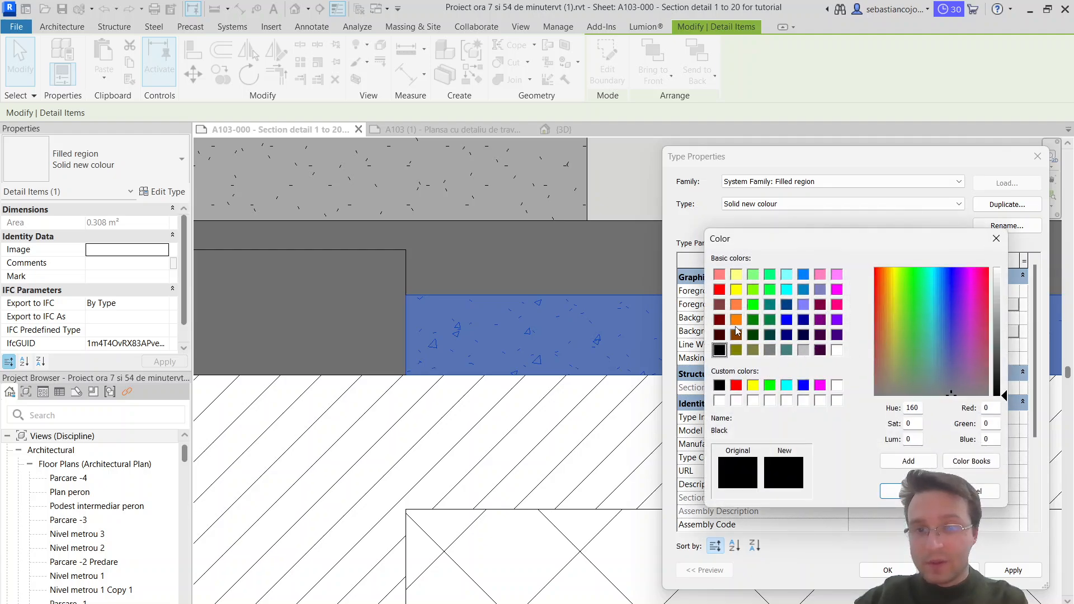
left_click(718, 306)
left_click(895, 491)
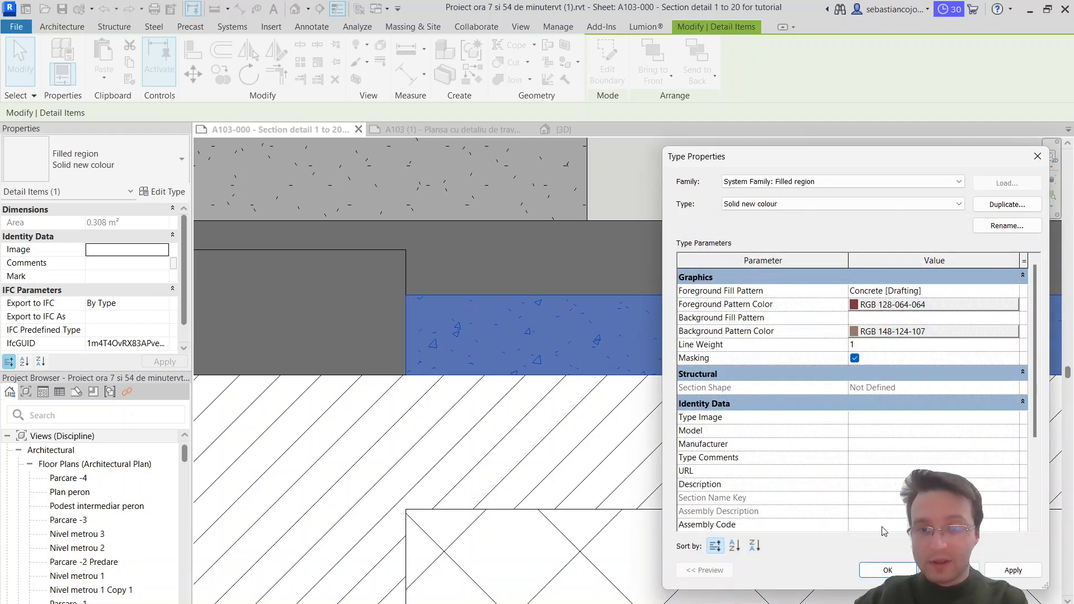
left_click(885, 570)
key("Escape")
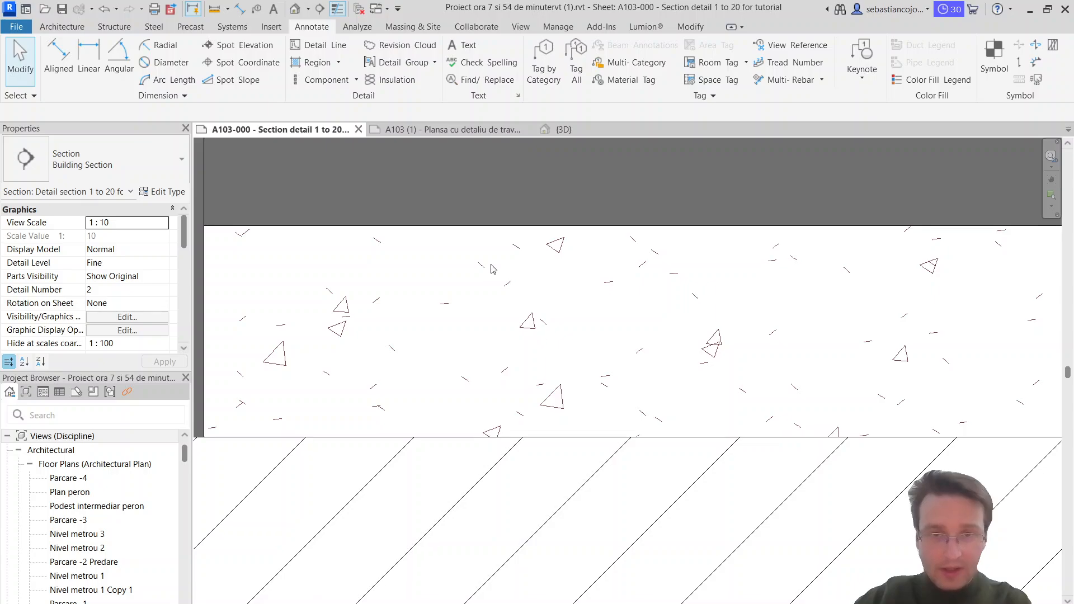
Step: Switch to f.lux and set the daytime screen color temperature to 2400K
left_click(25, 603)
type("flux")
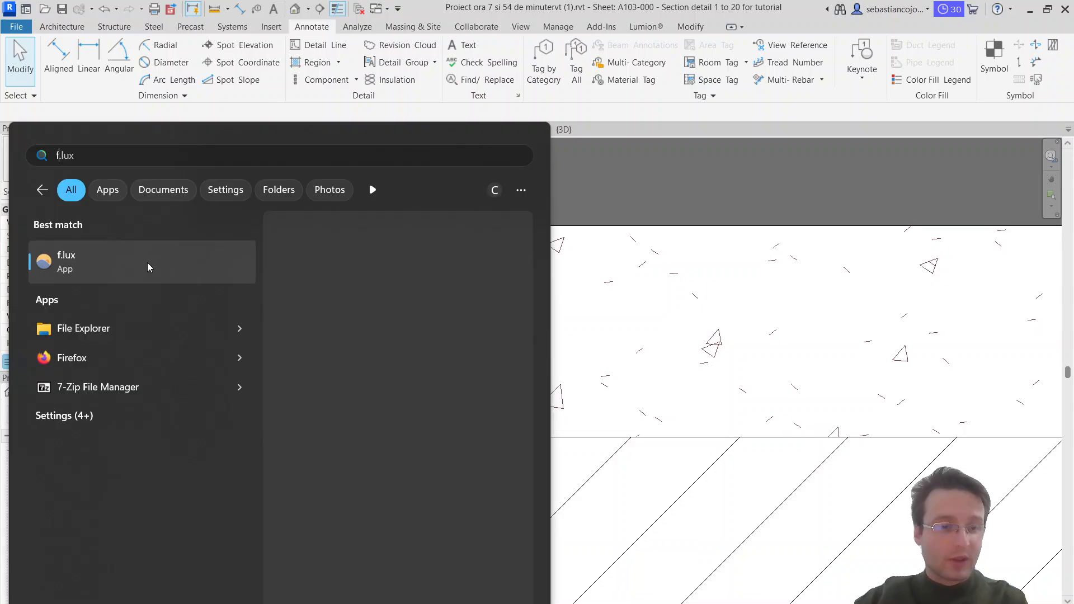
left_click(126, 266)
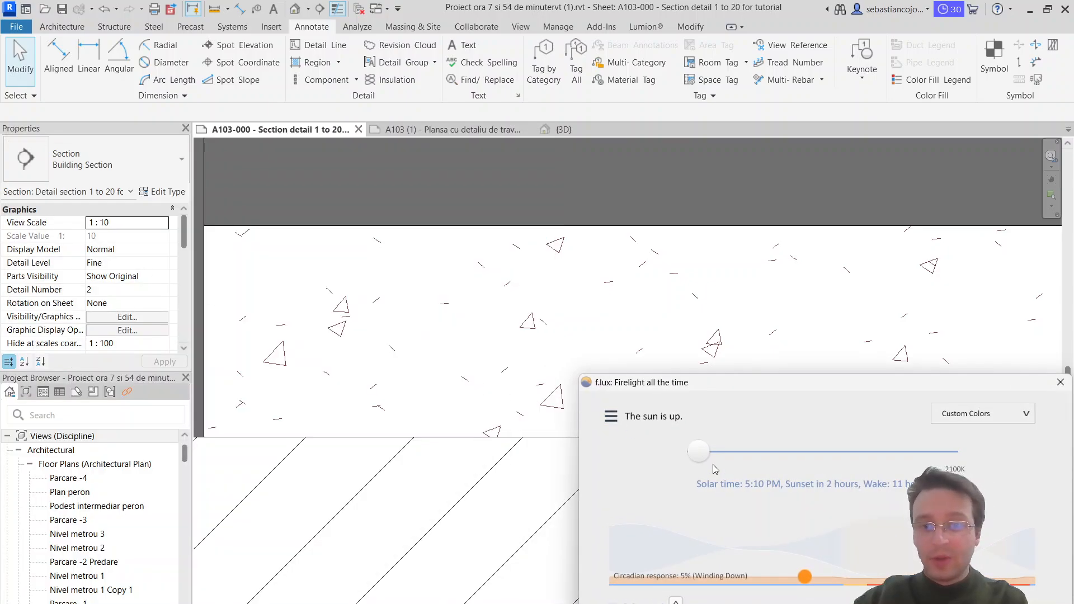
left_click_drag(679, 387, 624, 302)
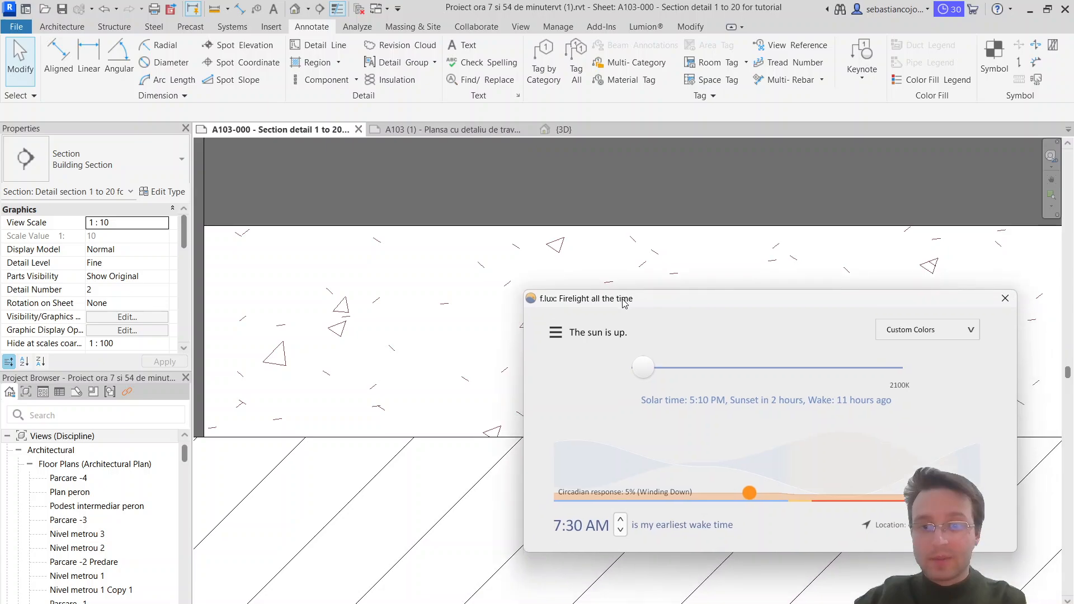
left_click_drag(643, 369, 710, 386)
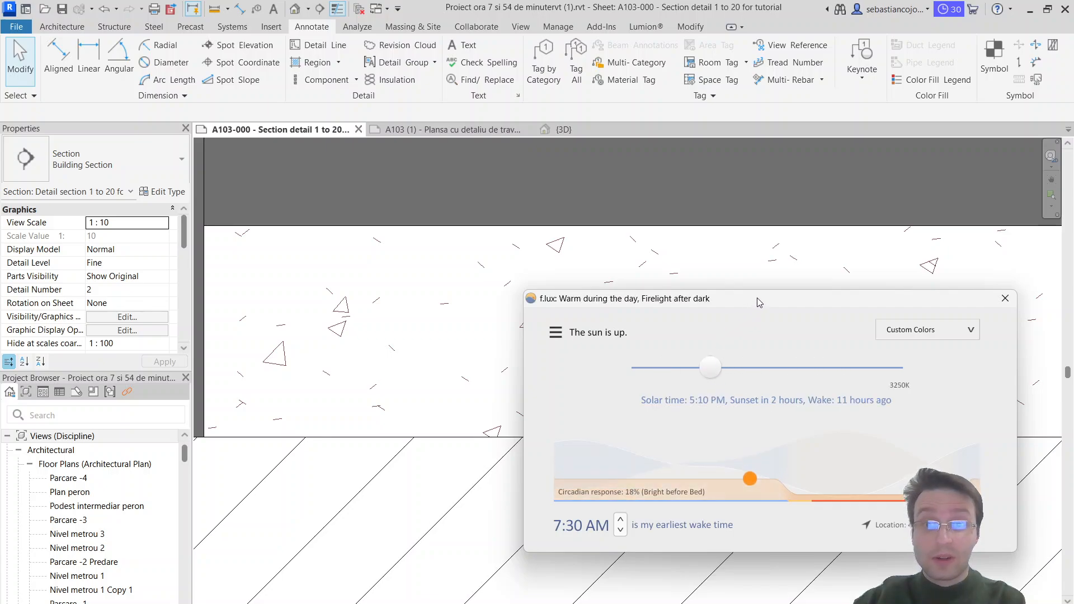
left_click_drag(757, 302, 666, 292)
left_click_drag(621, 359, 570, 371)
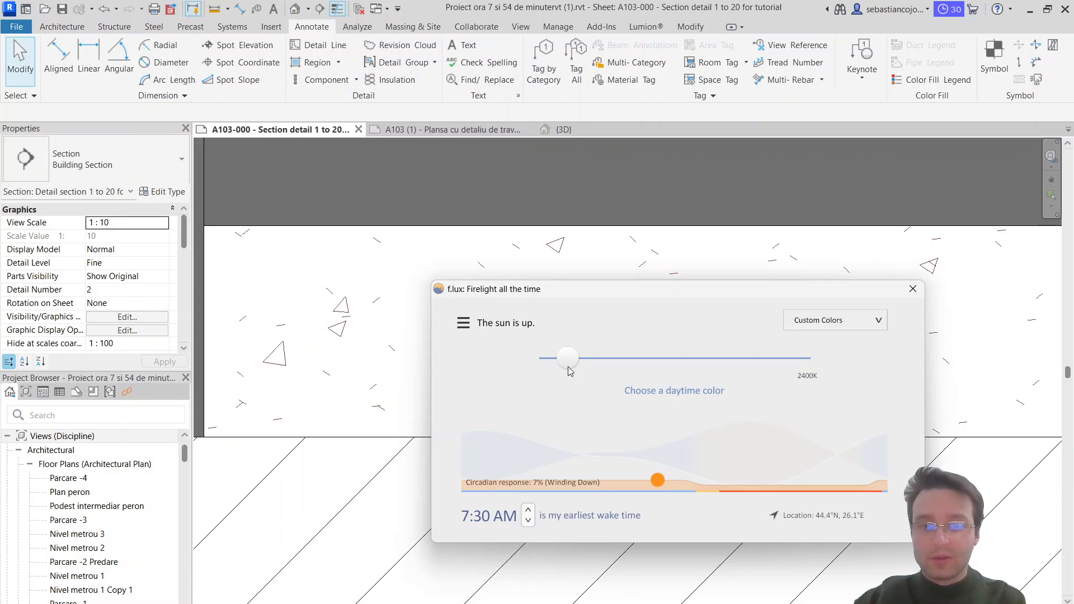
left_click_drag(572, 297, 592, 300)
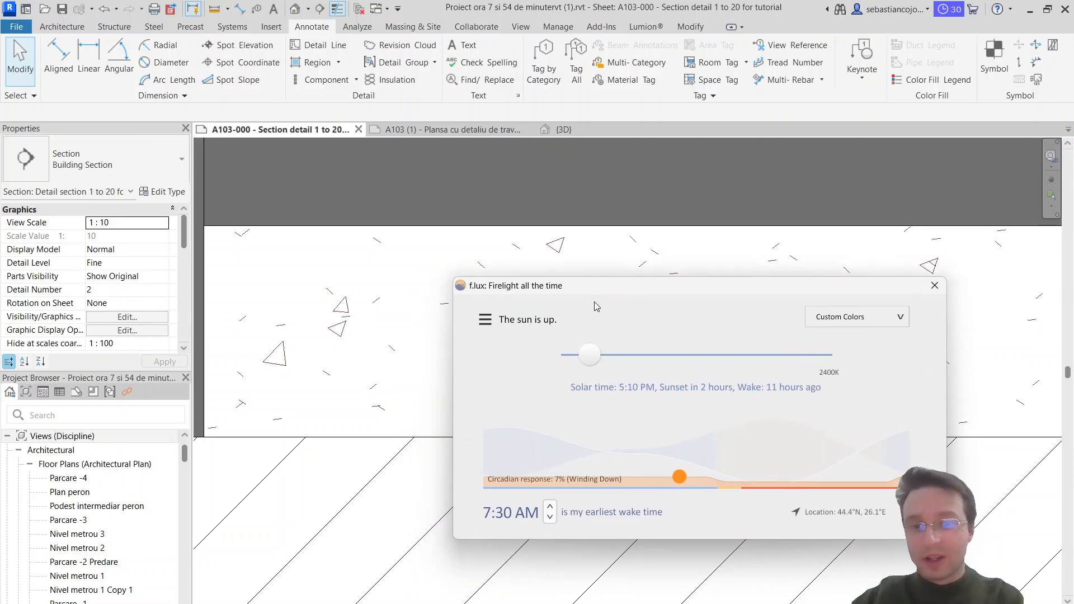
Step: Adjust the daytime screen color temperature in f.lux, trying 2150K, 2000K and 2250K
left_click_drag(589, 356, 577, 372)
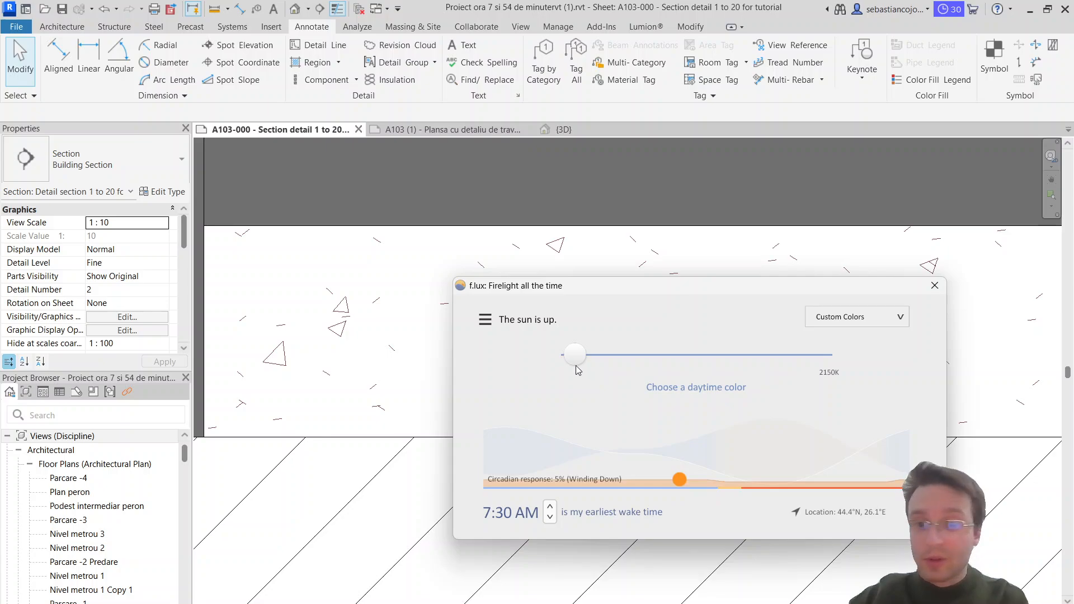
mouse_move(564, 286)
left_mouse_down()
mouse_move(602, 284)
mouse_move(558, 281)
left_mouse_up()
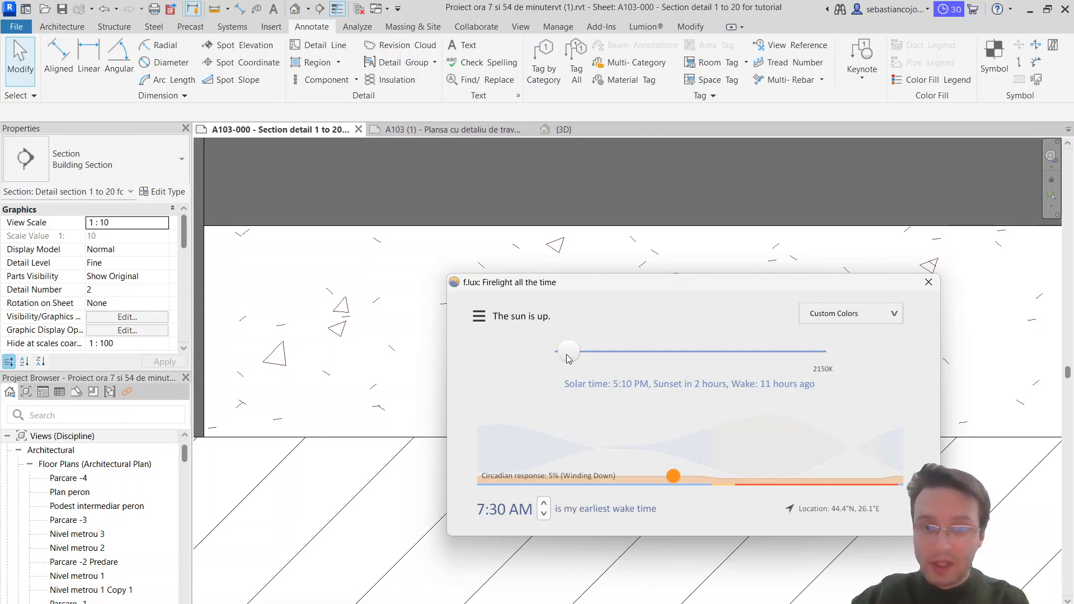
left_click_drag(528, 290, 550, 287)
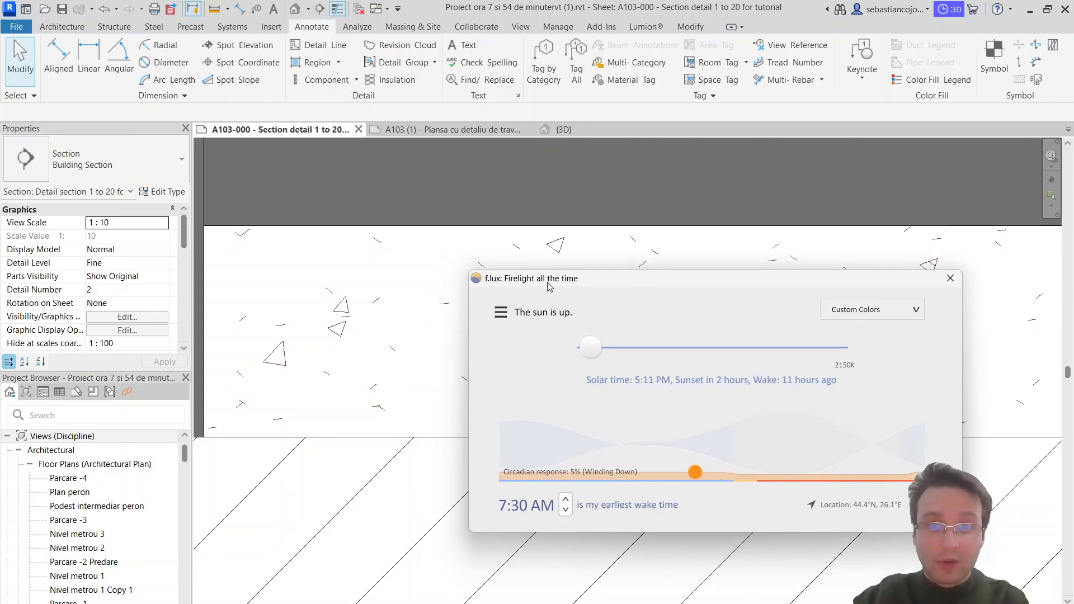
left_click_drag(585, 360, 548, 301)
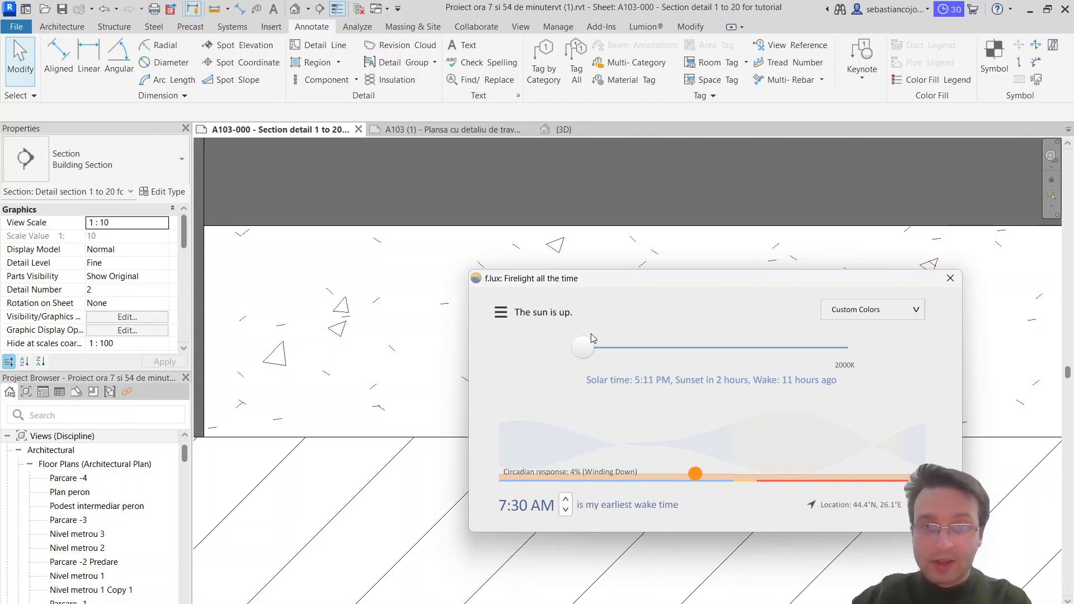
left_click_drag(593, 339, 597, 356)
left_click_drag(595, 283, 574, 373)
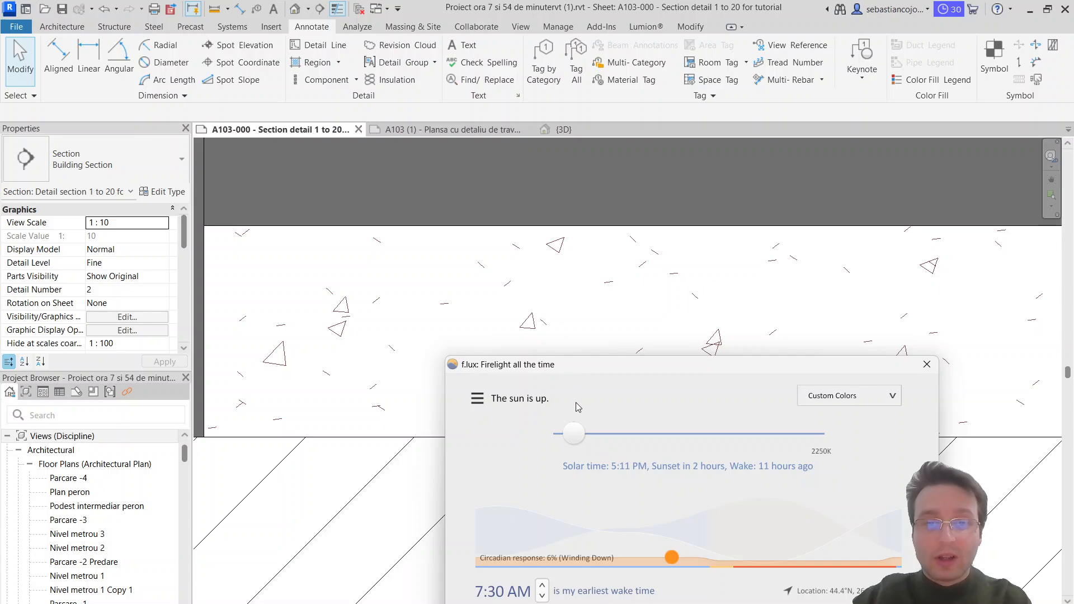
Step: Set the daytime color temperature to 6500K and examine the concrete fill's line color in the floor layer
left_click_drag(581, 433, 839, 435)
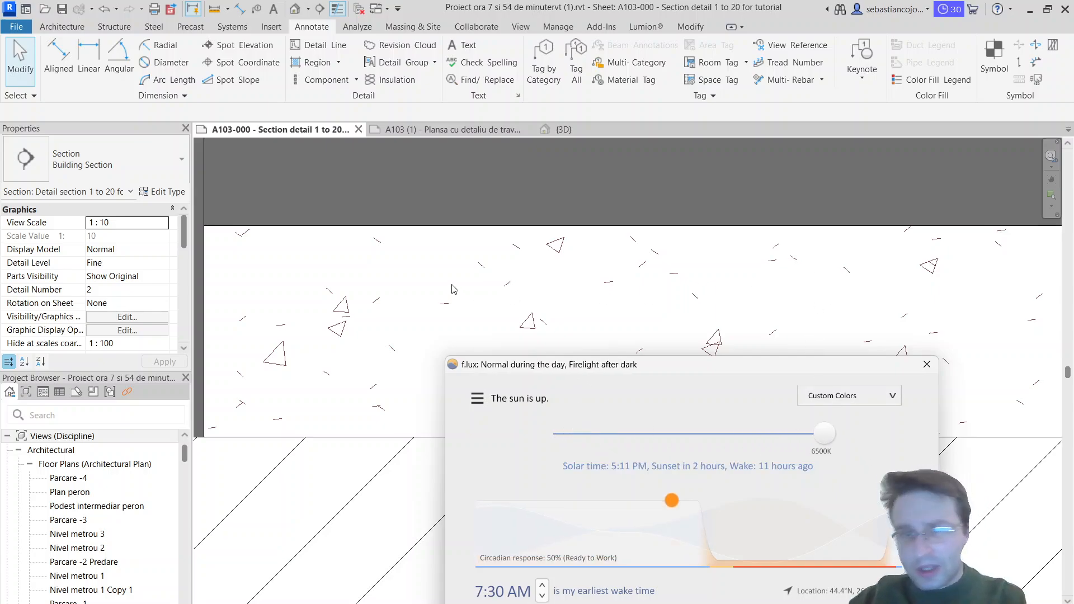
scroll(340, 332, "up", 2)
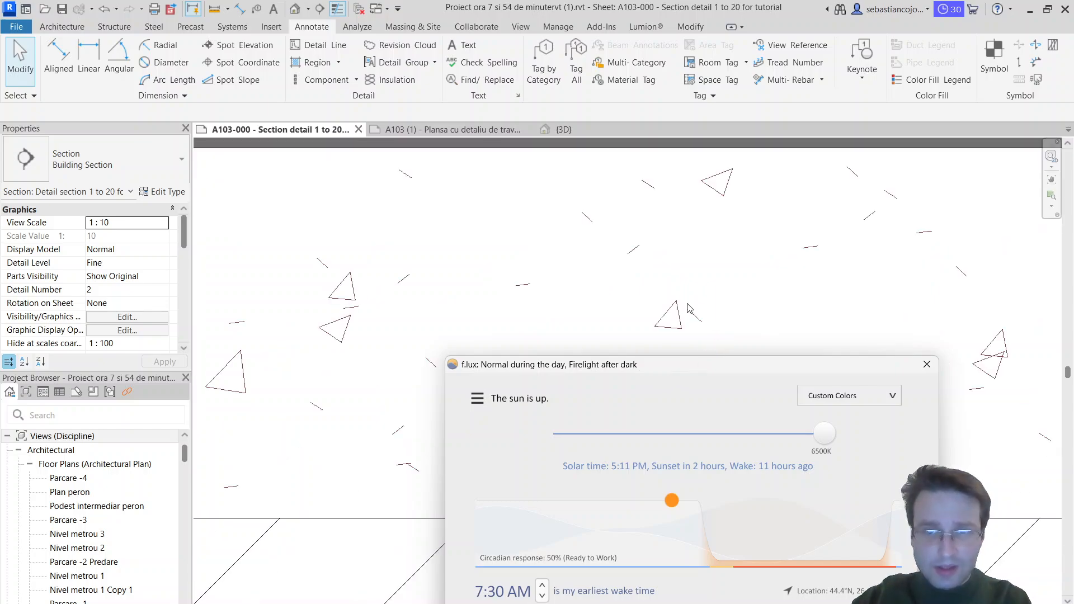
scroll(688, 308, "down", 1)
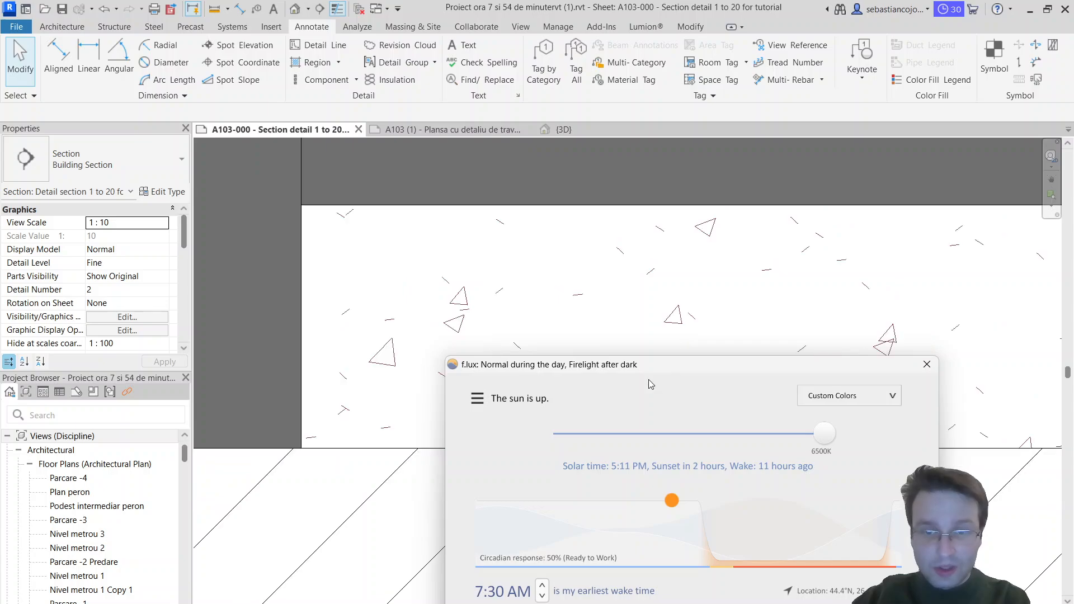
scroll(626, 282, "down", 3)
left_click_drag(637, 372, 639, 277)
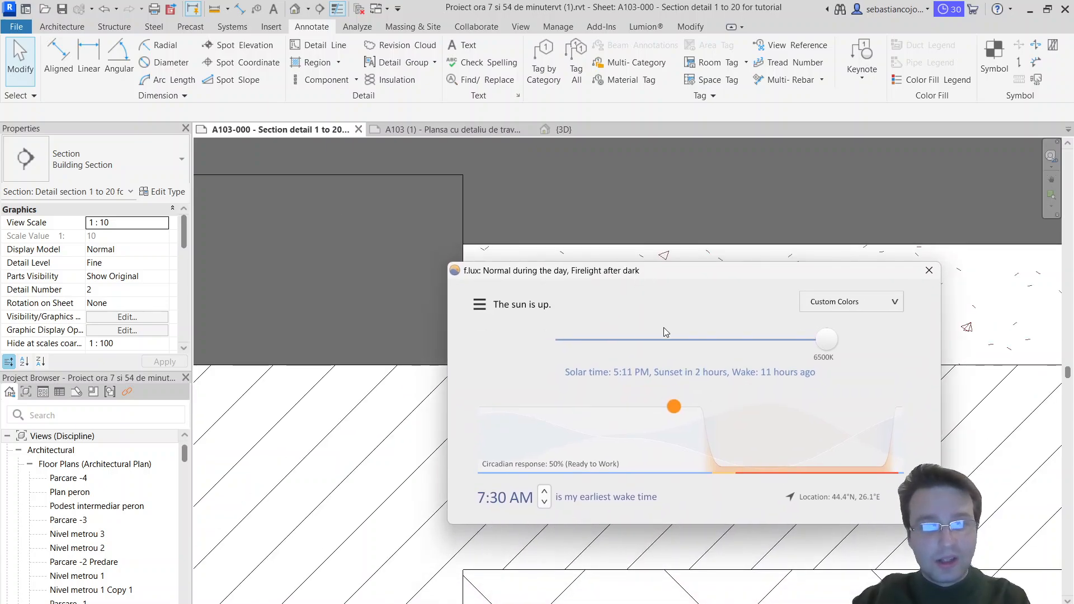
left_click_drag(555, 266, 664, 266)
Step: Set the daytime color temperature to 2250K and close the f.lux window
left_click_drag(933, 346, 700, 345)
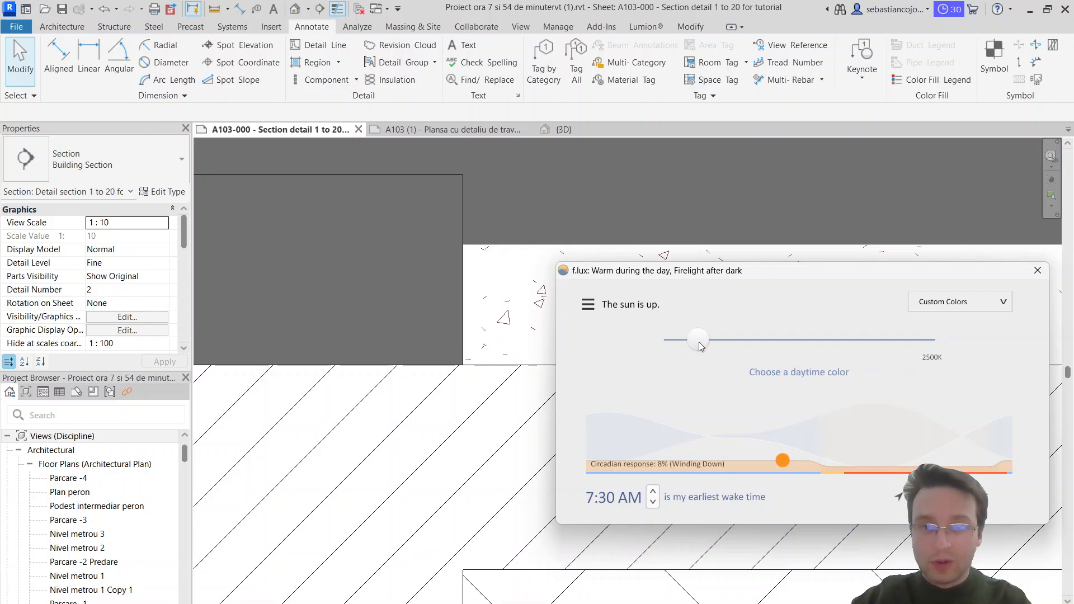
left_click_drag(699, 341, 684, 341)
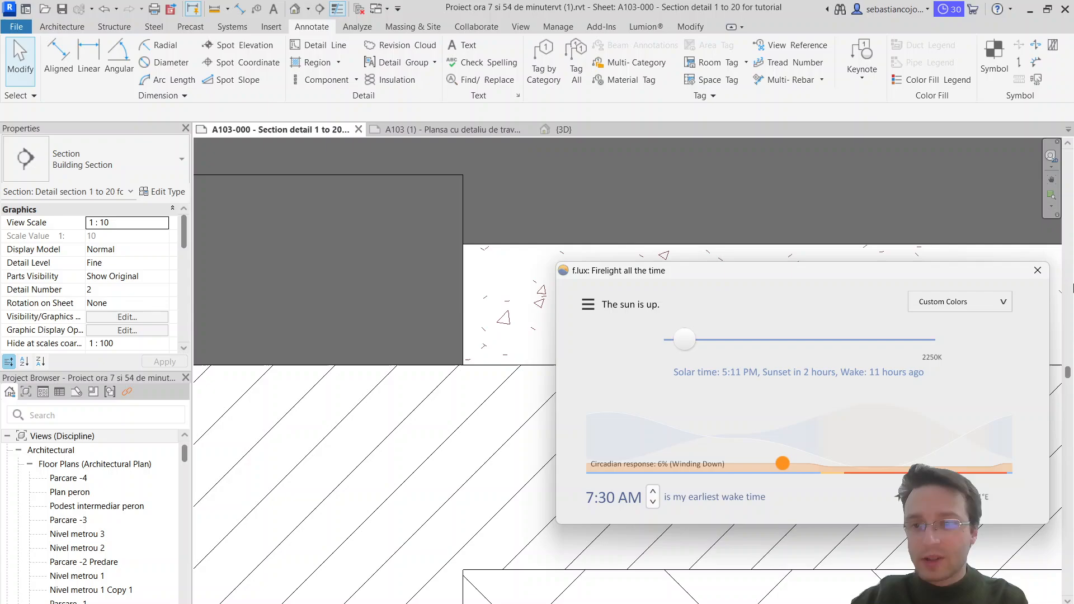
left_click(1038, 271)
Step: Edit the type of the filled region in the floor and set its foreground pattern color to black
scroll(658, 305, "down", 6)
middle_click_drag(835, 303, 587, 302)
scroll(586, 303, "down", 3)
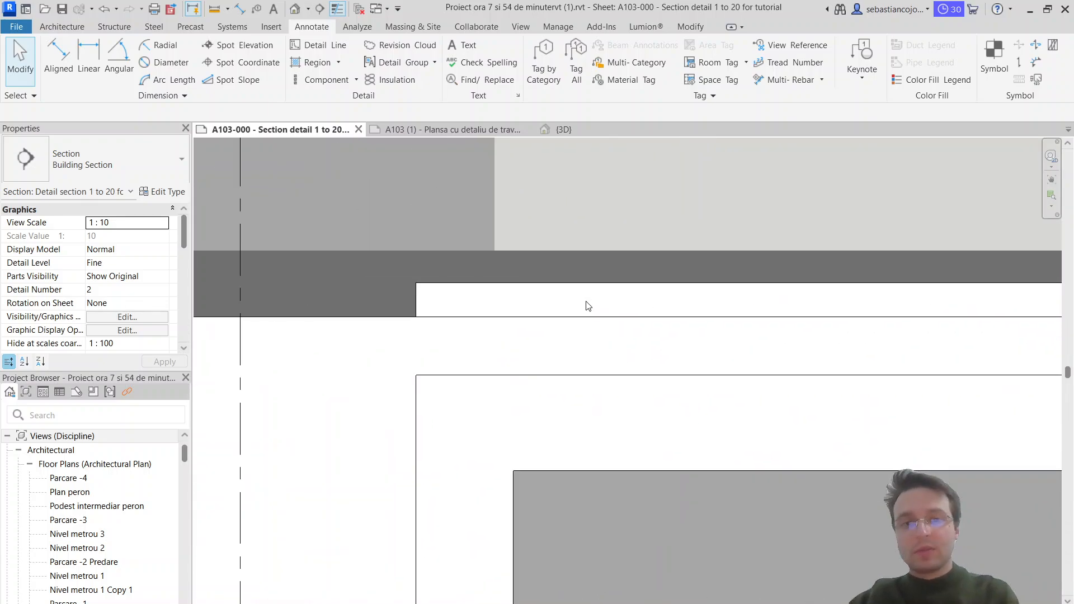
scroll(569, 319, "up", 5)
left_click(495, 328)
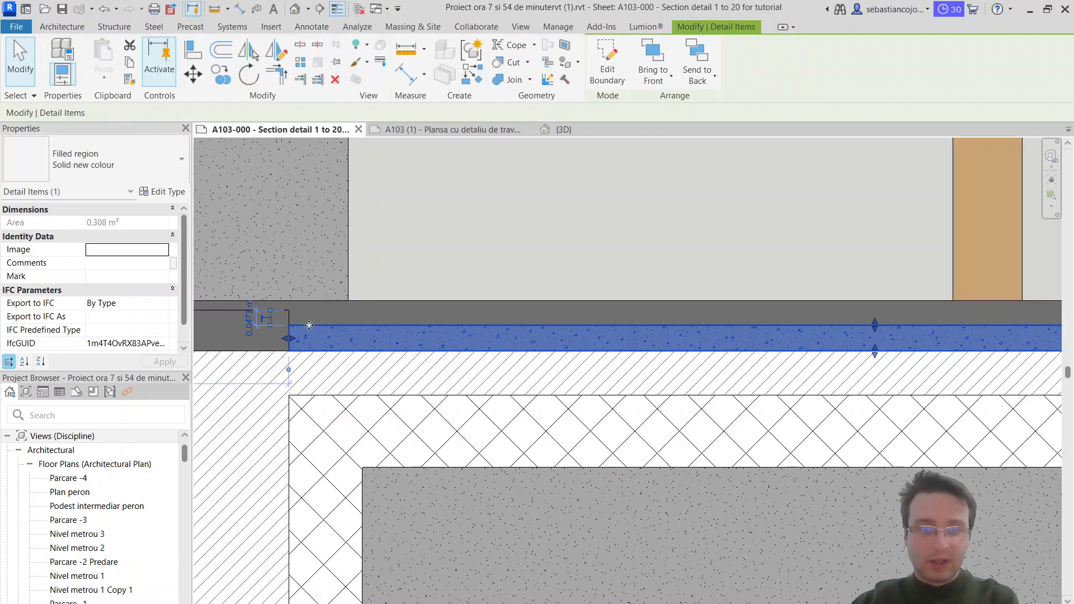
left_click(160, 192)
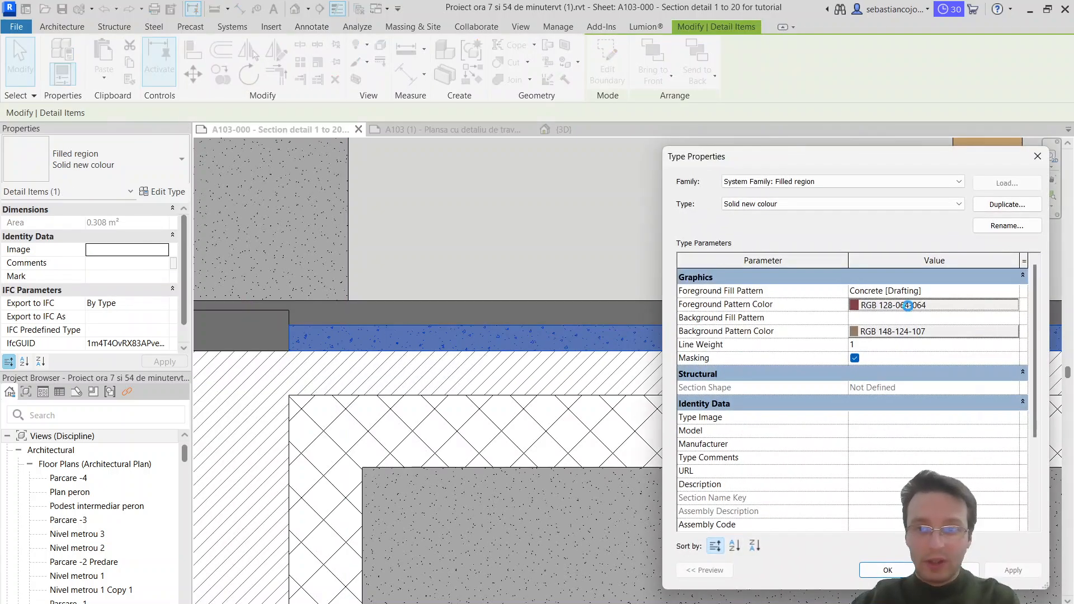
left_click(908, 305)
left_click(720, 350)
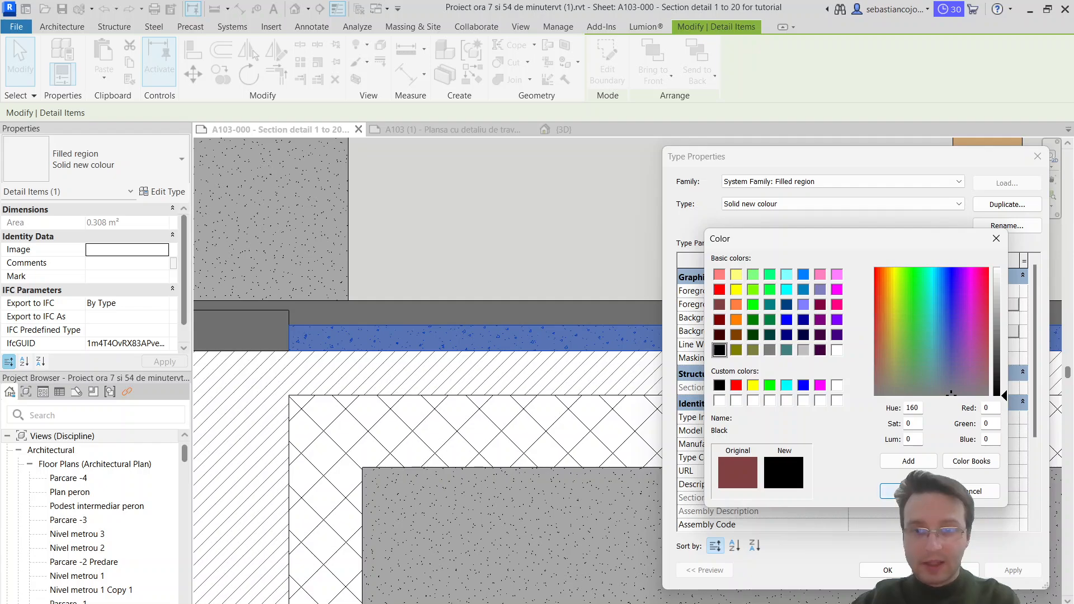
left_click(895, 491)
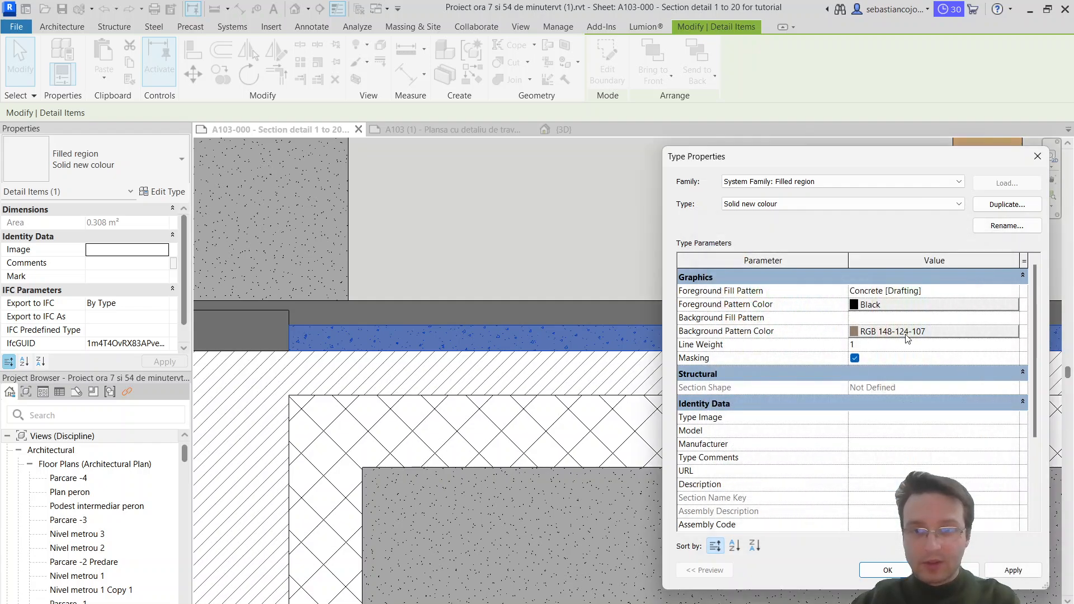
Step: Set the Solid new colour type's foreground fill pattern to Sand - Dense and accept the type properties
left_click(987, 292)
scroll(478, 381, "down", 3)
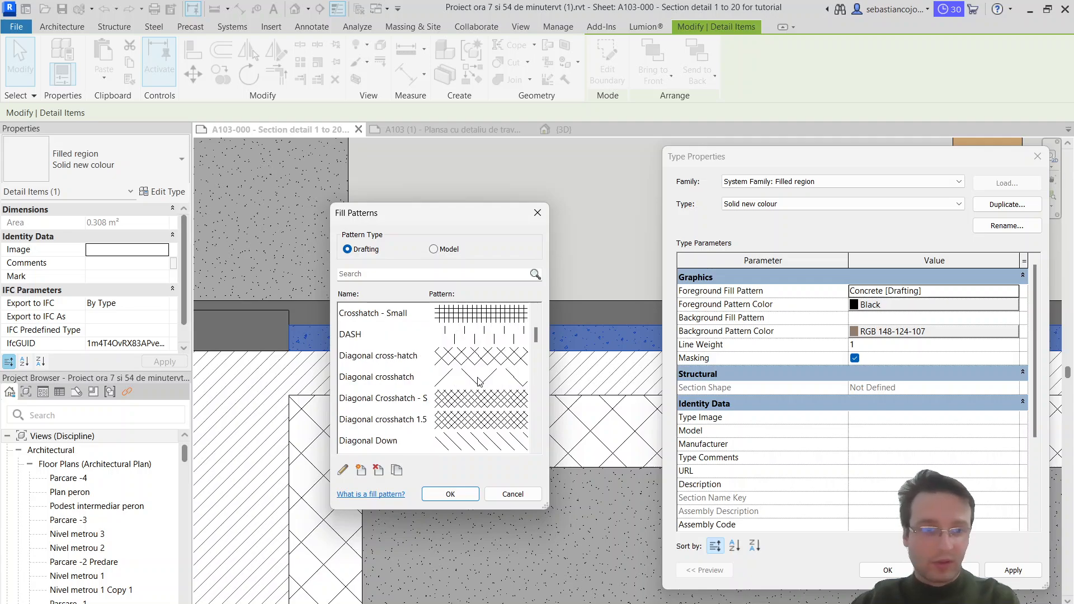
scroll(478, 380, "down", 5)
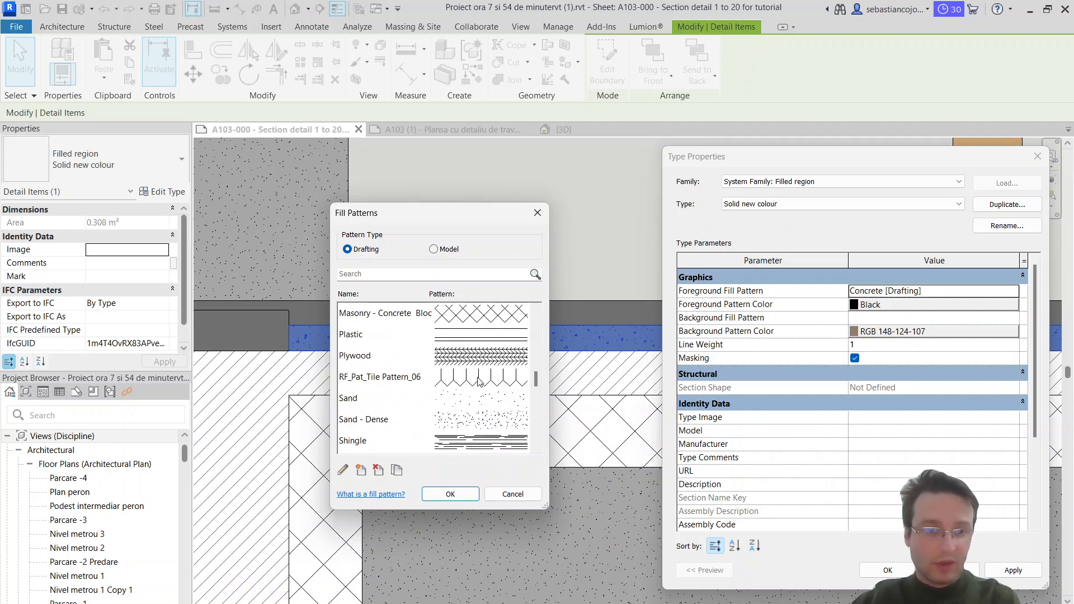
scroll(444, 404, "down", 1)
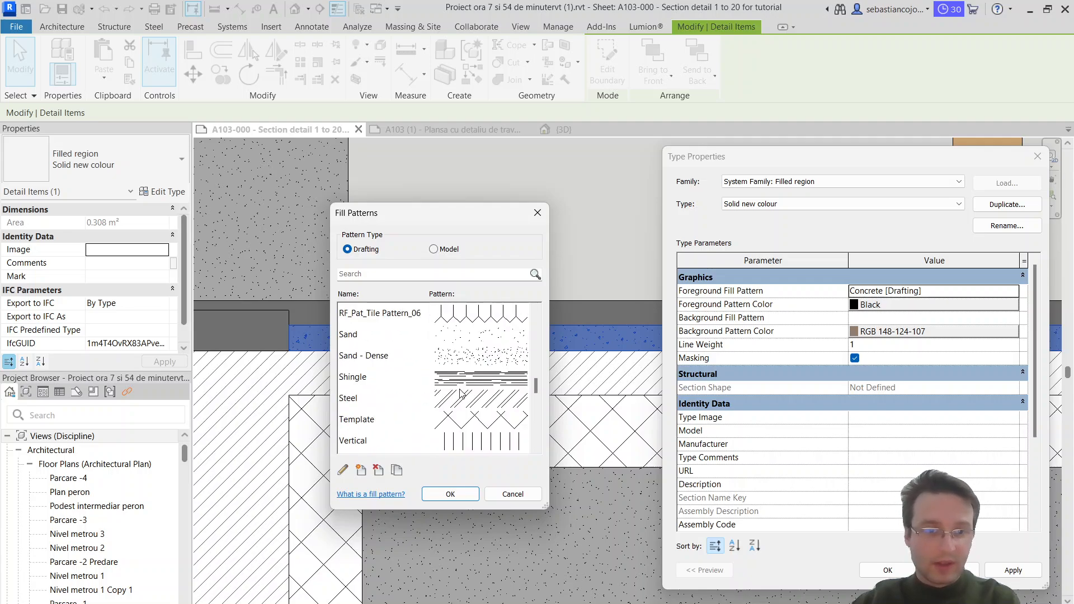
left_click(486, 357)
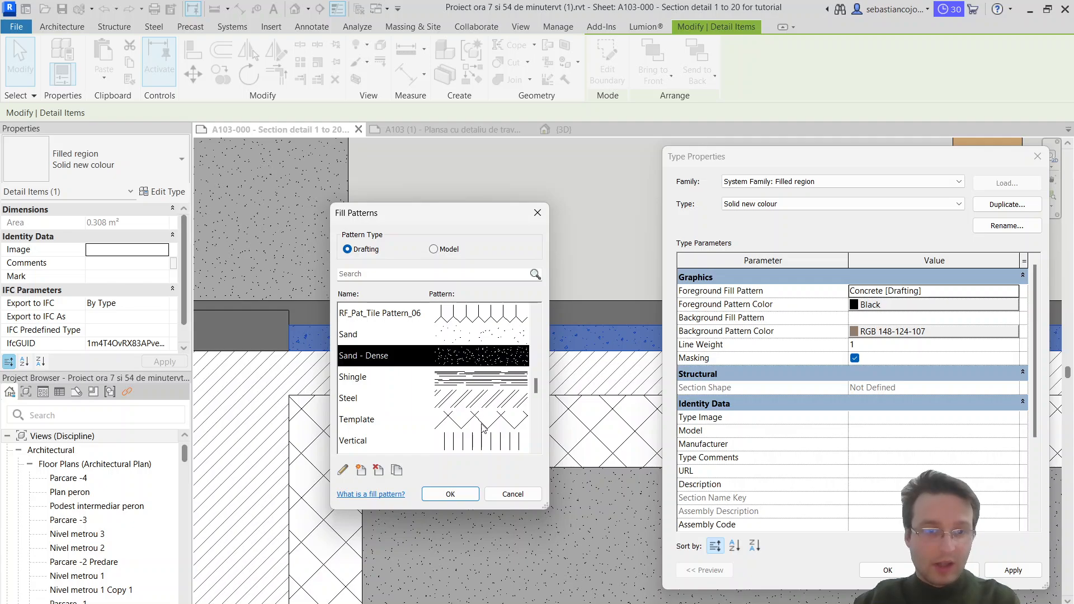
left_click(449, 495)
left_click(886, 570)
key("Escape")
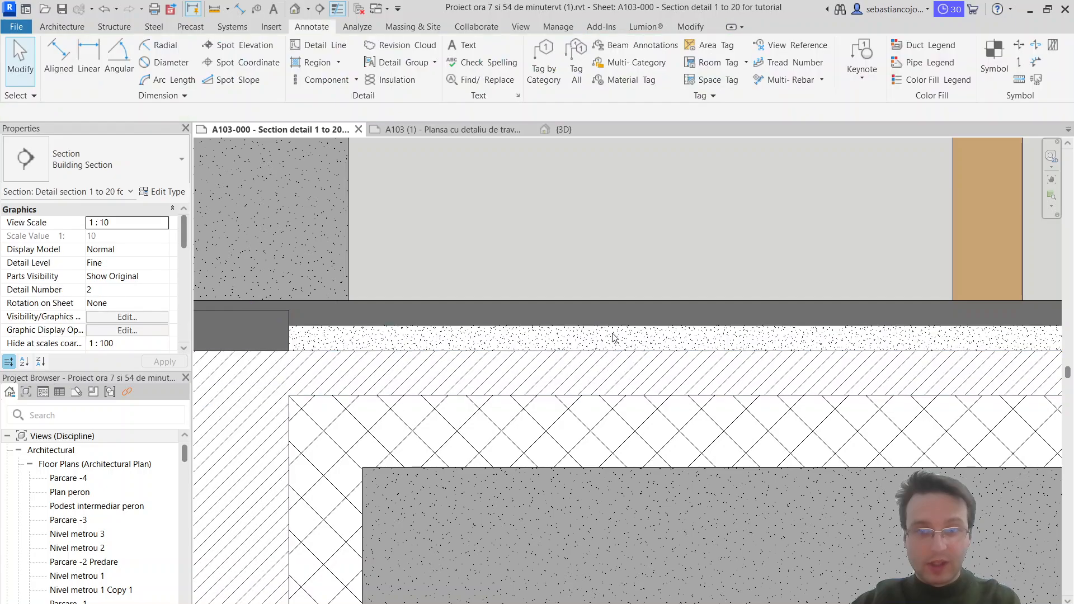
Step: Lower the top edge of the sand-filled floor region, thinning it to an area of about 0.24 m²
scroll(596, 325, "up", 3)
left_click(800, 334)
scroll(706, 372, "up", 4)
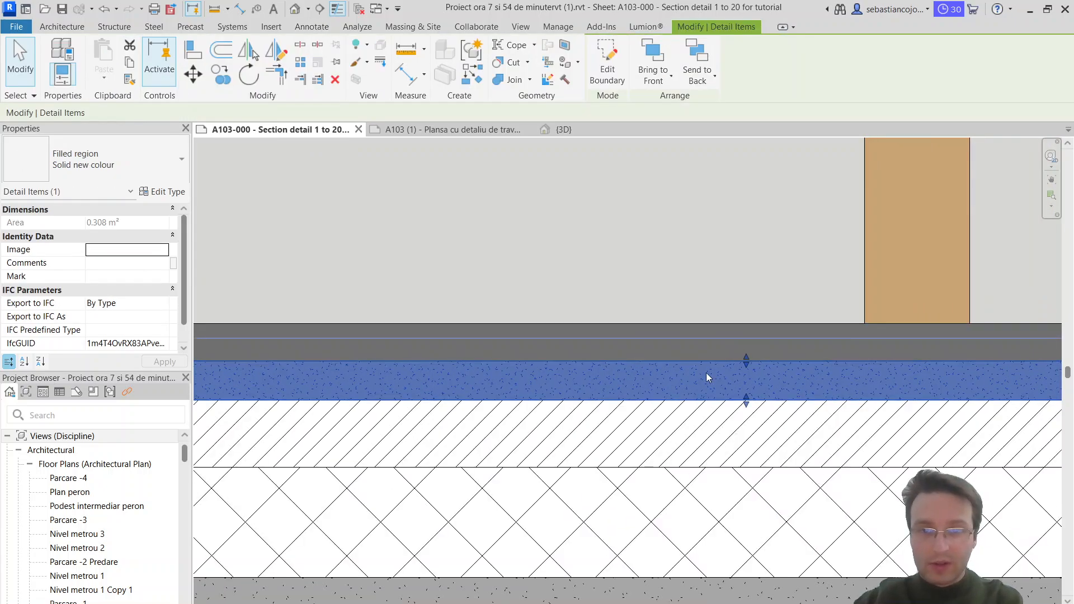
key("Escape")
scroll(733, 358, "down", 4)
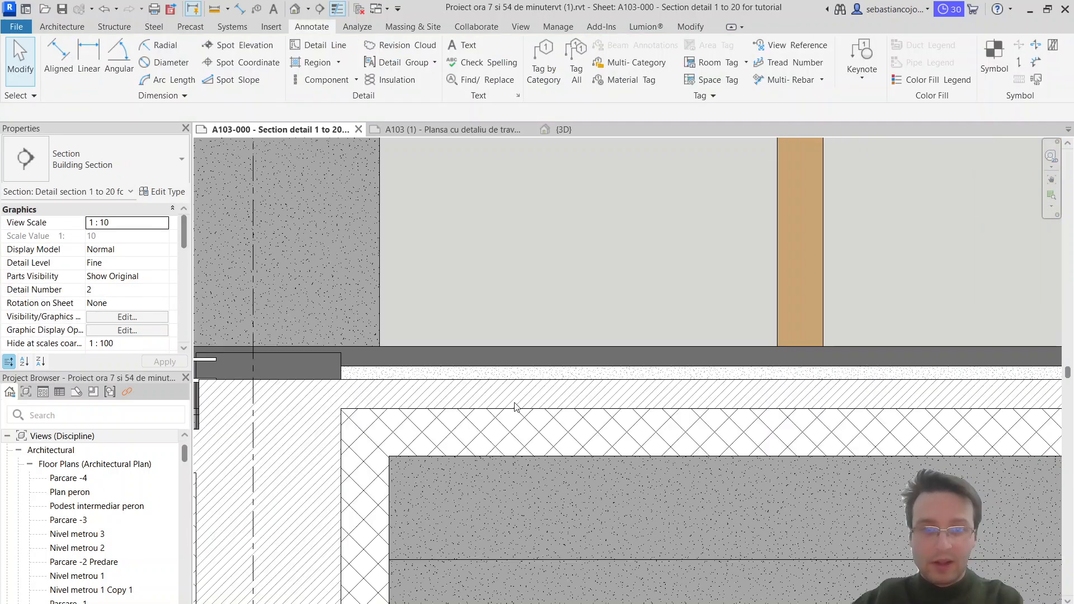
Step: Copy the sand-filled region upward so the copy sits directly on top of the original layer
left_click(409, 372)
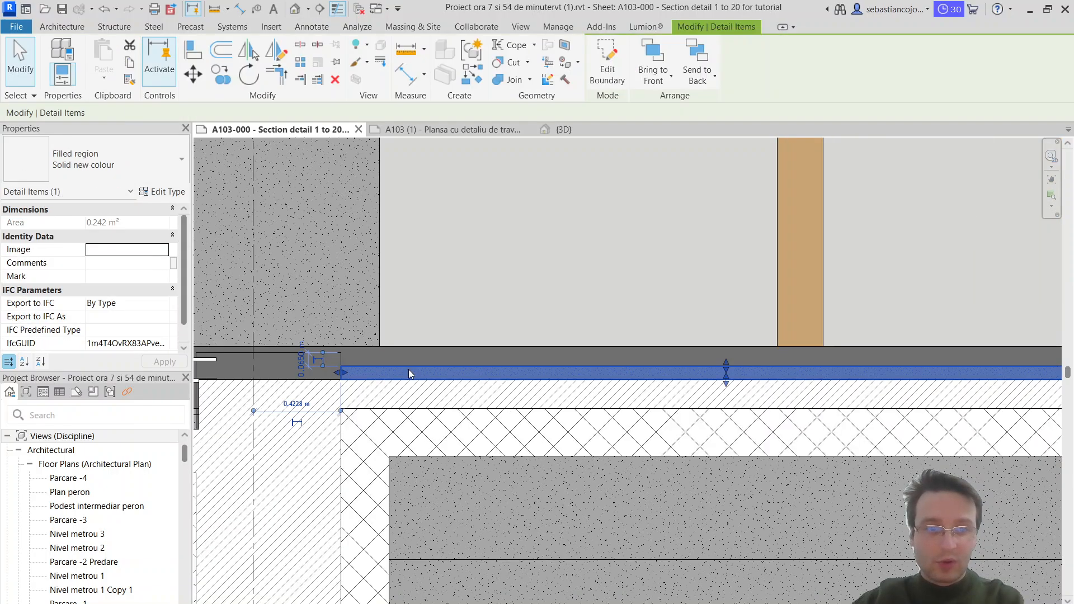
left_click(221, 73)
scroll(335, 376, "up", 3)
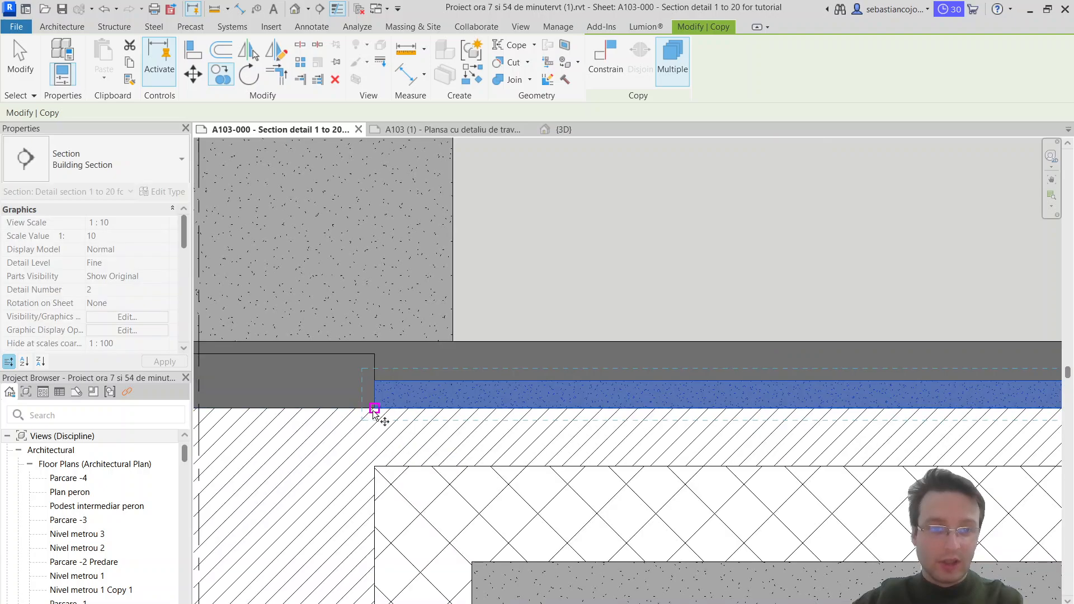
left_click(374, 408)
left_click(375, 381)
scroll(398, 367, "down", 4)
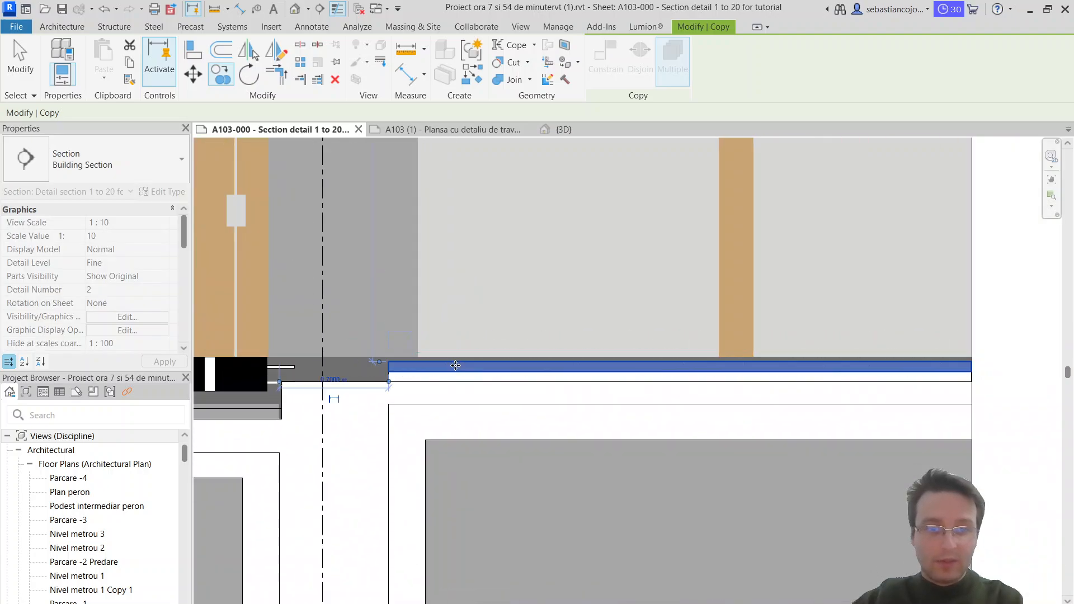
key("Escape")
Step: Lower the top edge of the copied region, thinning it to an area of about 0.15 m²
scroll(473, 365, "up", 3)
middle_click_drag(489, 365, 249, 367)
key("Escape")
scroll(721, 384, "up", 3)
left_click(724, 365)
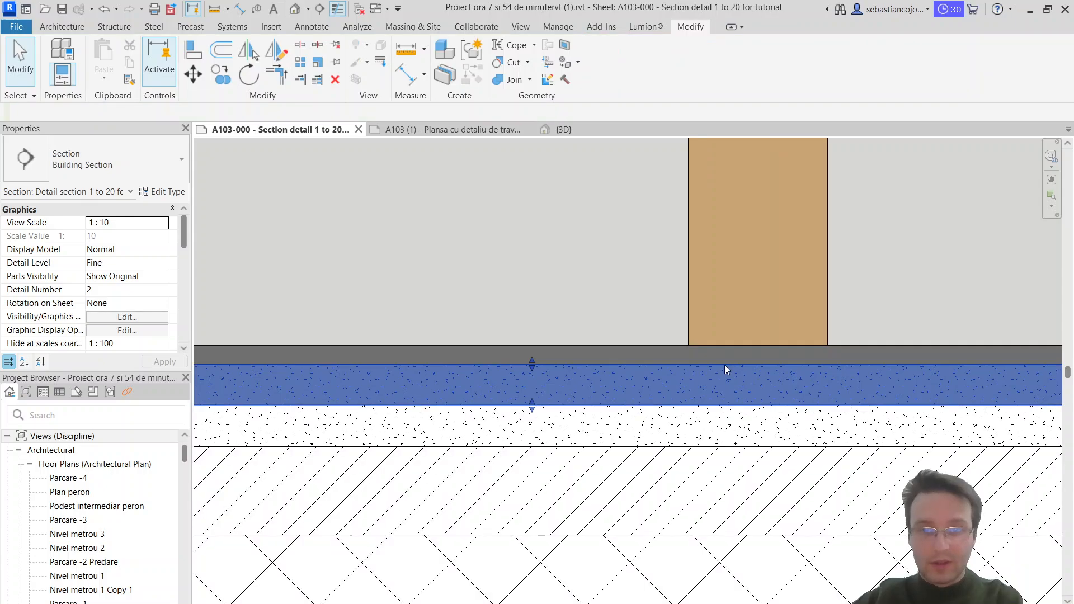
mouse_move(532, 368)
left_mouse_down()
mouse_move(532, 384)
mouse_move(529, 371)
left_mouse_up()
scroll(532, 384, "up", 3)
key("Escape")
left_click(530, 386)
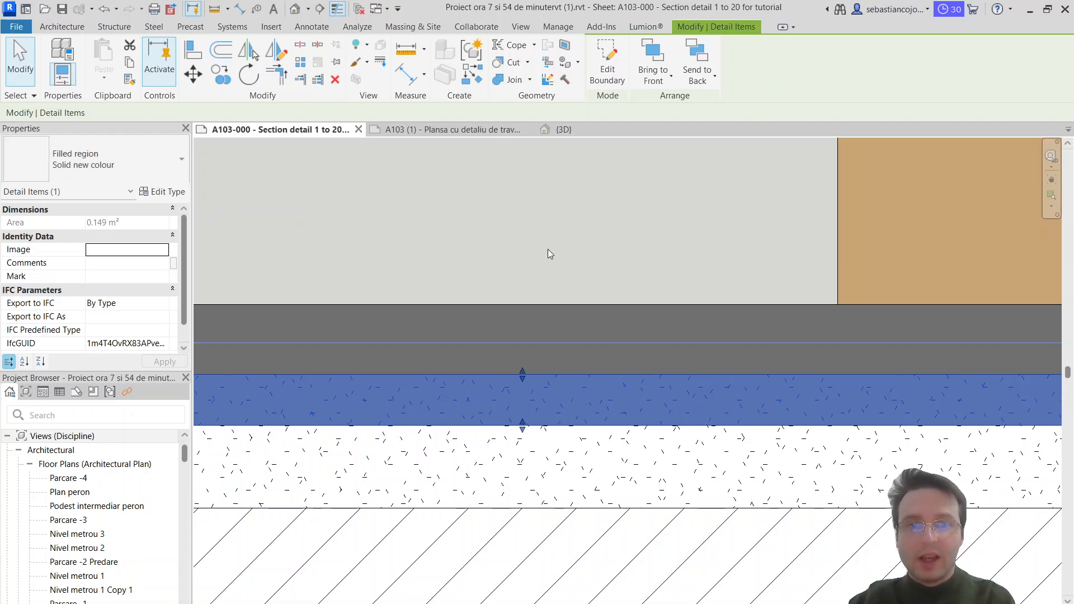
Step: Lower the copied region's top edge further, reducing its area to about 0.11 m²
scroll(572, 285, "down", 1)
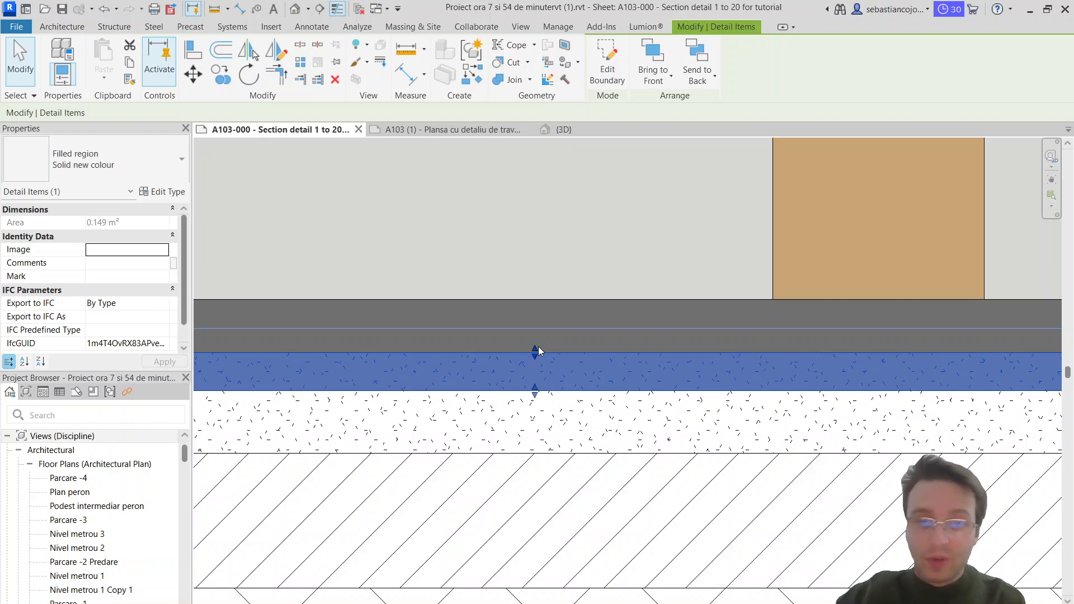
scroll(540, 361, "down", 1)
middle_click_drag(539, 363, 696, 385)
scroll(697, 381, "up", 3)
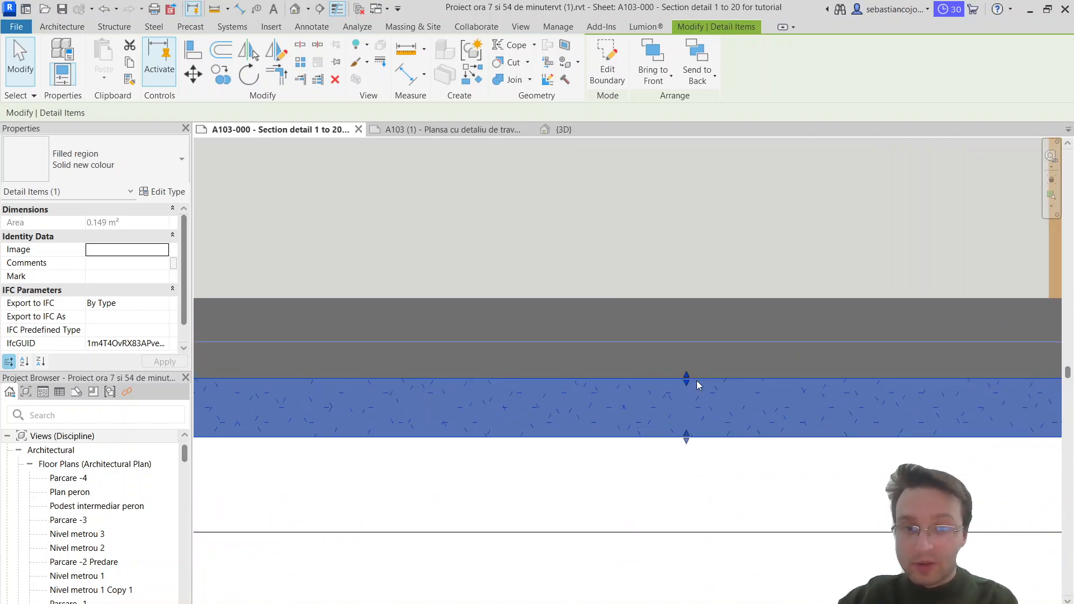
scroll(697, 384, "up", 2)
left_click_drag(697, 385, 694, 403)
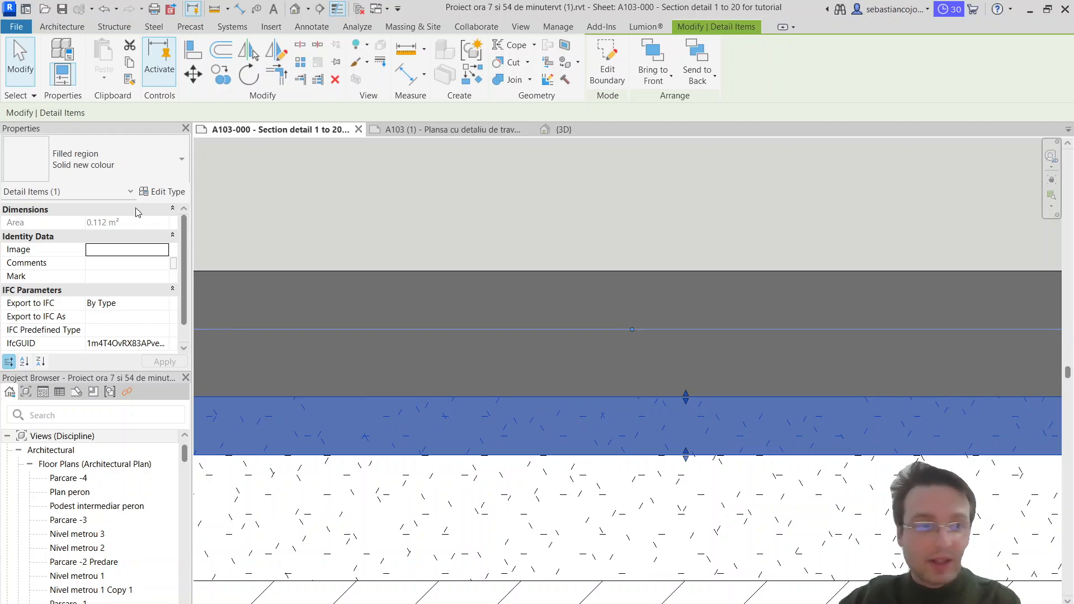
Step: Change the thin copied region's type to Diagonal Crosshatch - Transparent and check its pattern in the floor
left_click(115, 166)
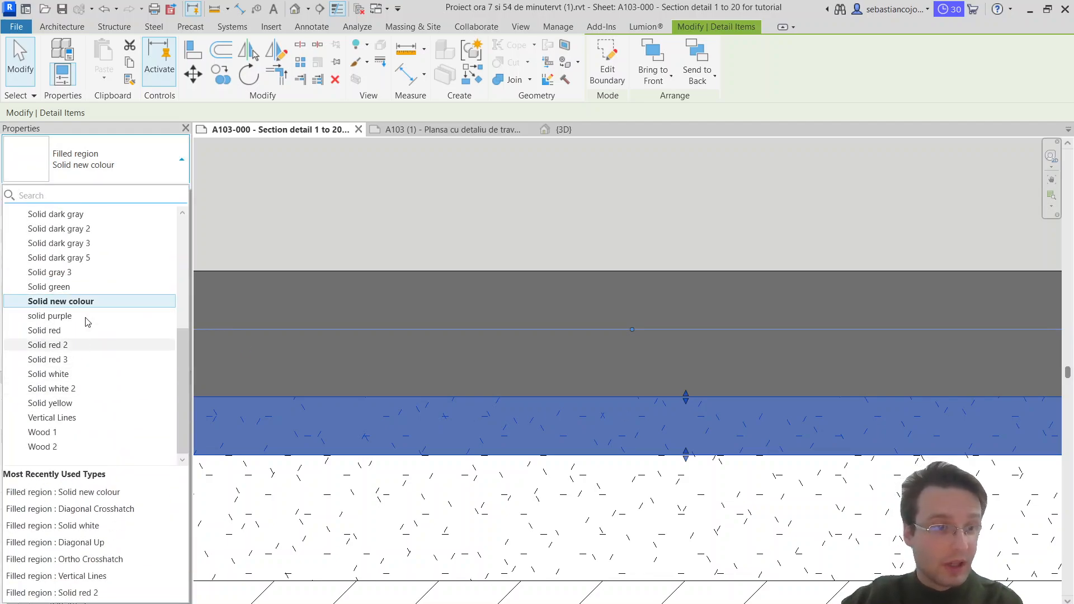
scroll(89, 302, "up", 5)
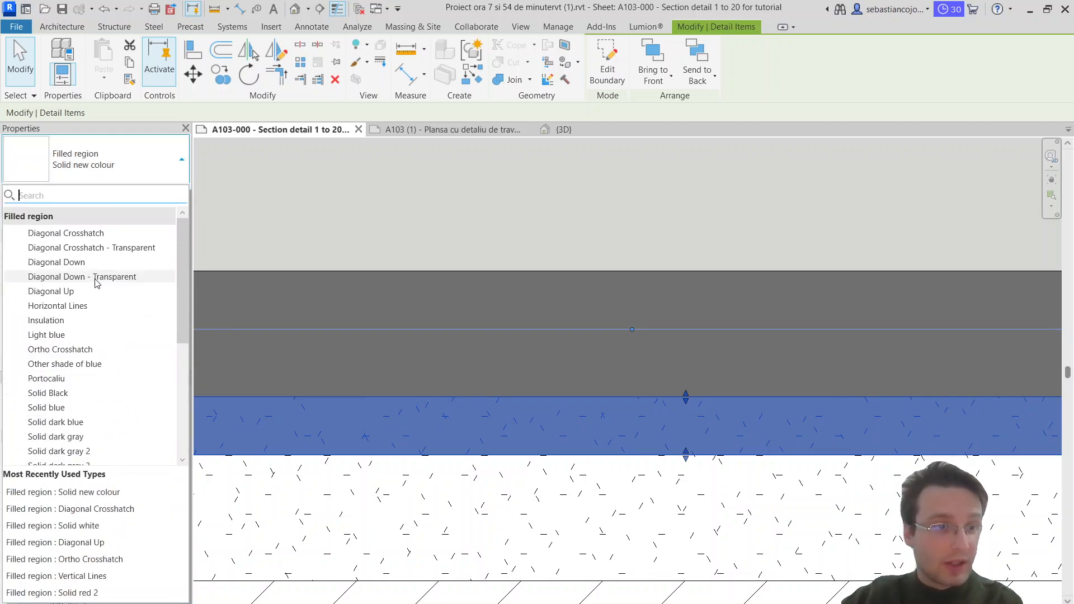
left_click(110, 250)
scroll(534, 402, "down", 3)
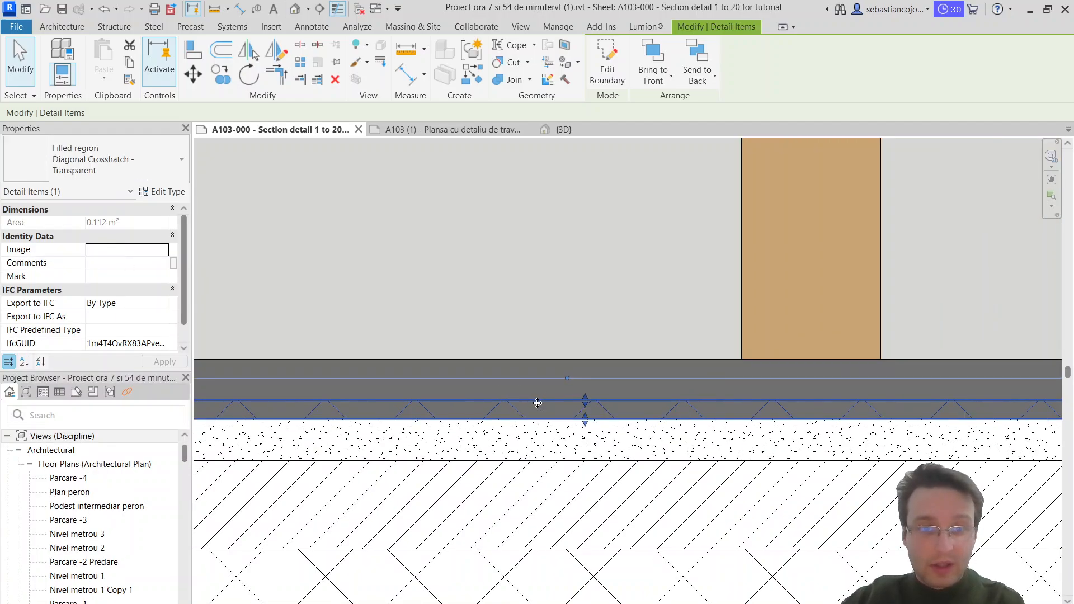
scroll(537, 403, "up", 3)
Step: Try the Diagonal Crosshatch type on the thin filled region above the sand layer
left_click(111, 162)
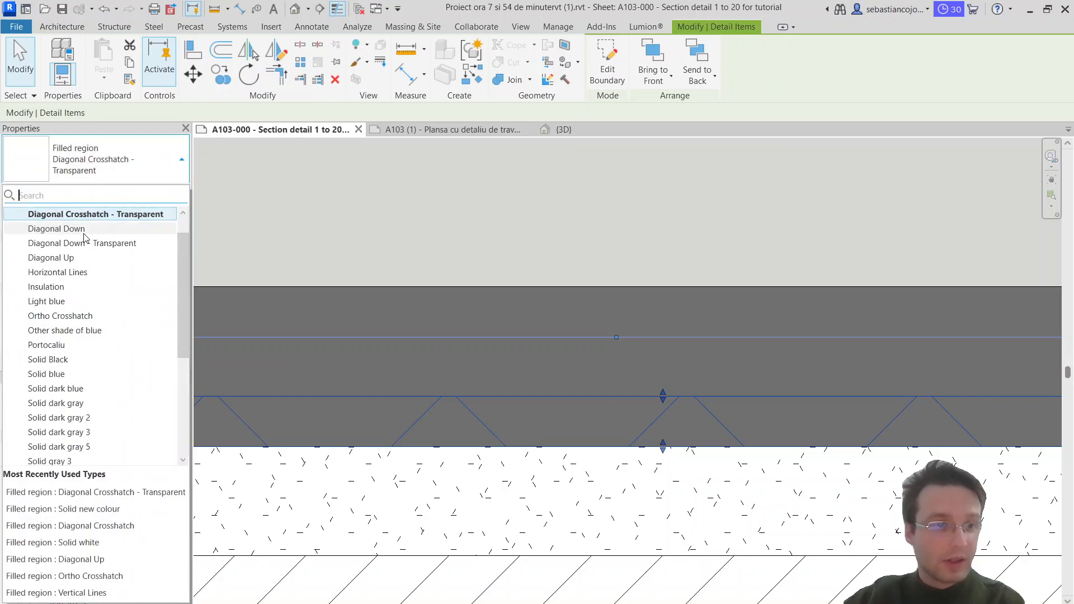
scroll(89, 238, "up", 2)
left_click(110, 234)
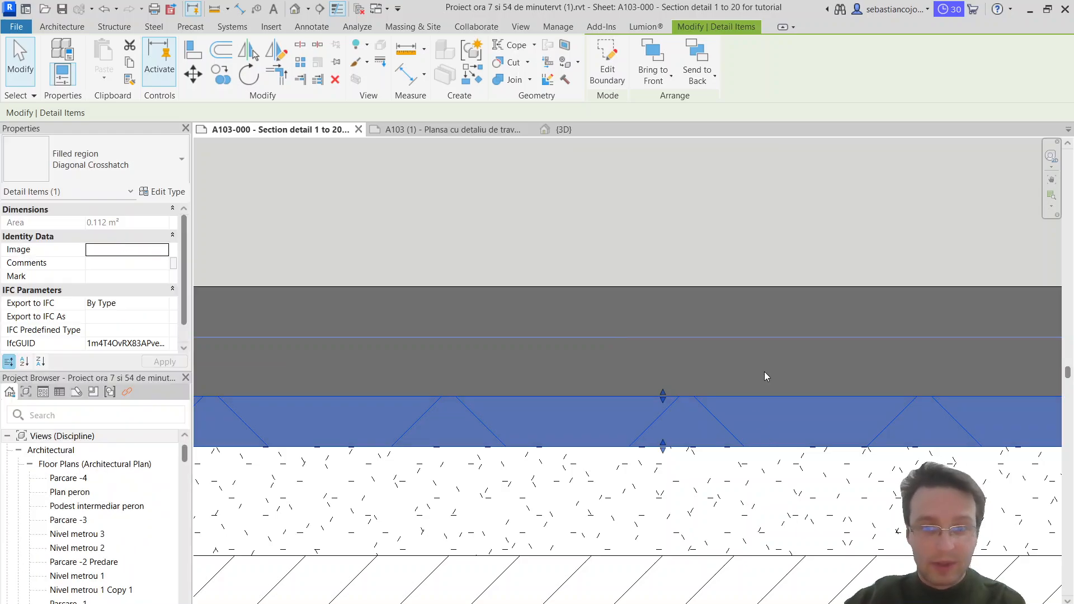
scroll(758, 386, "down", 5)
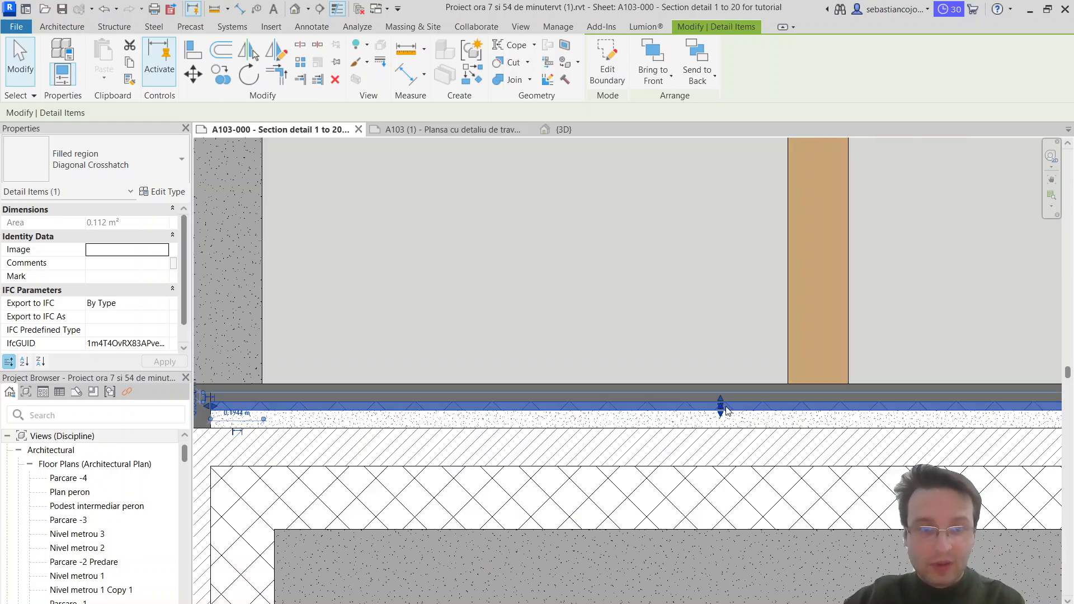
Step: Lower the thin region's top edge slightly, reducing its area to about 0.093 m²
scroll(726, 406, "up", 5)
left_click_drag(709, 395, 716, 403)
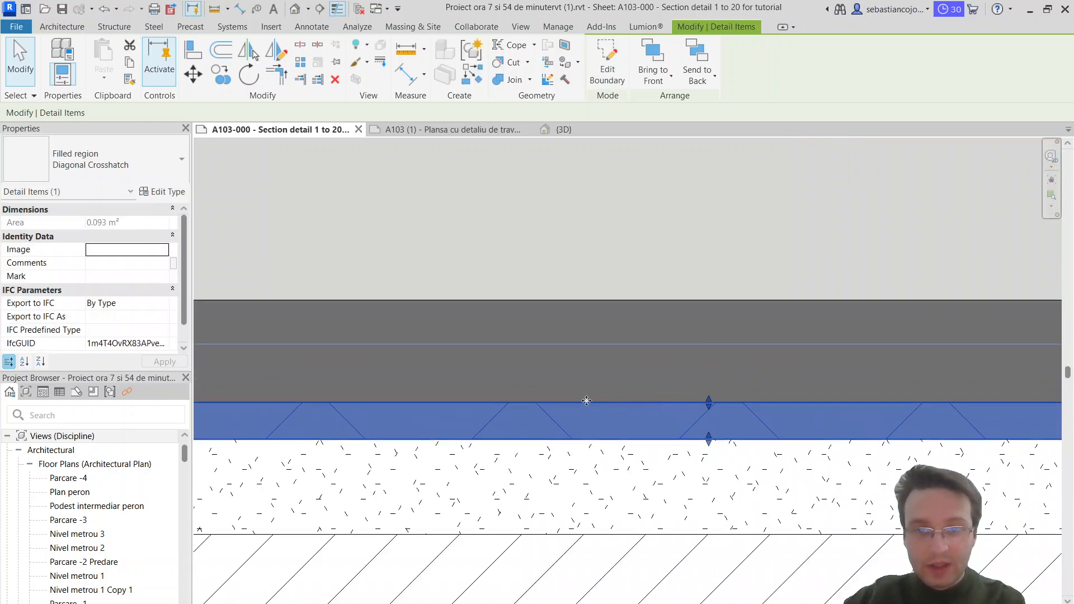
left_click(794, 419)
left_click(769, 405)
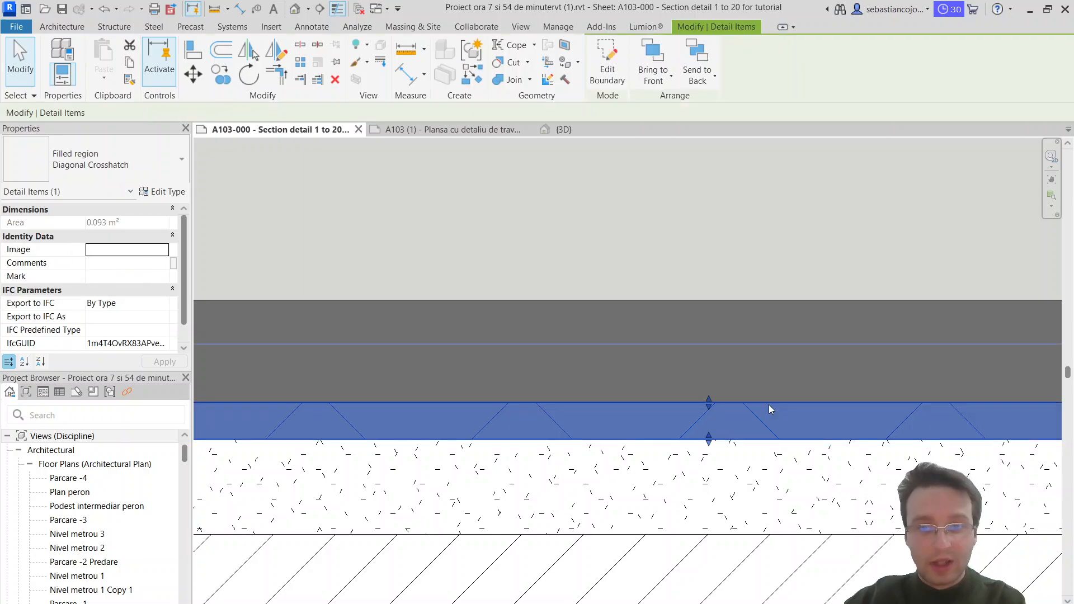
scroll(769, 404, "down", 5)
Step: Change the thin region's type to Solid white
left_click(95, 160)
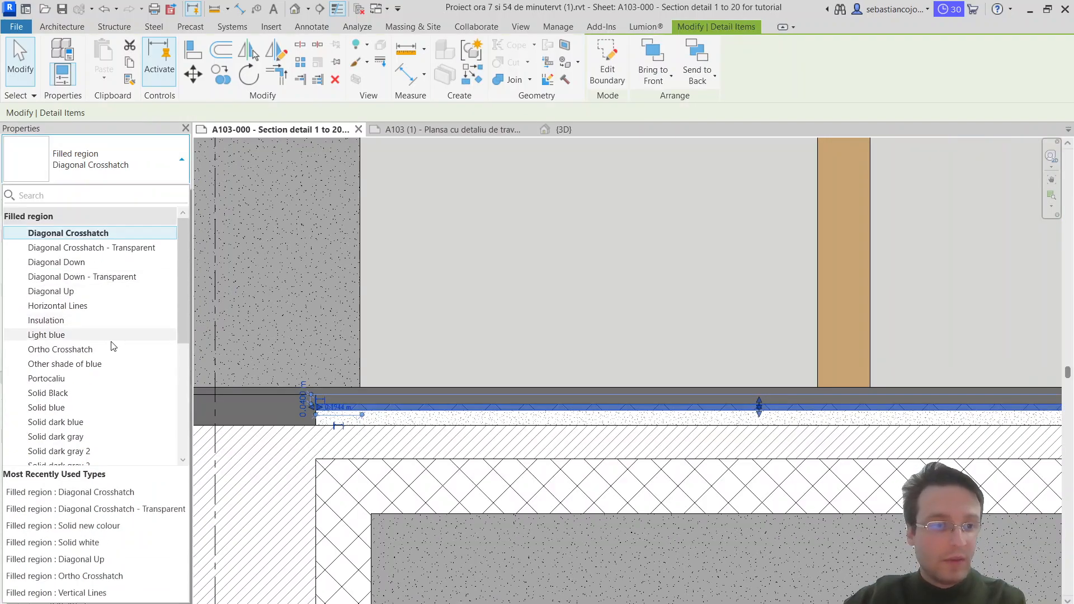
scroll(87, 400, "down", 3)
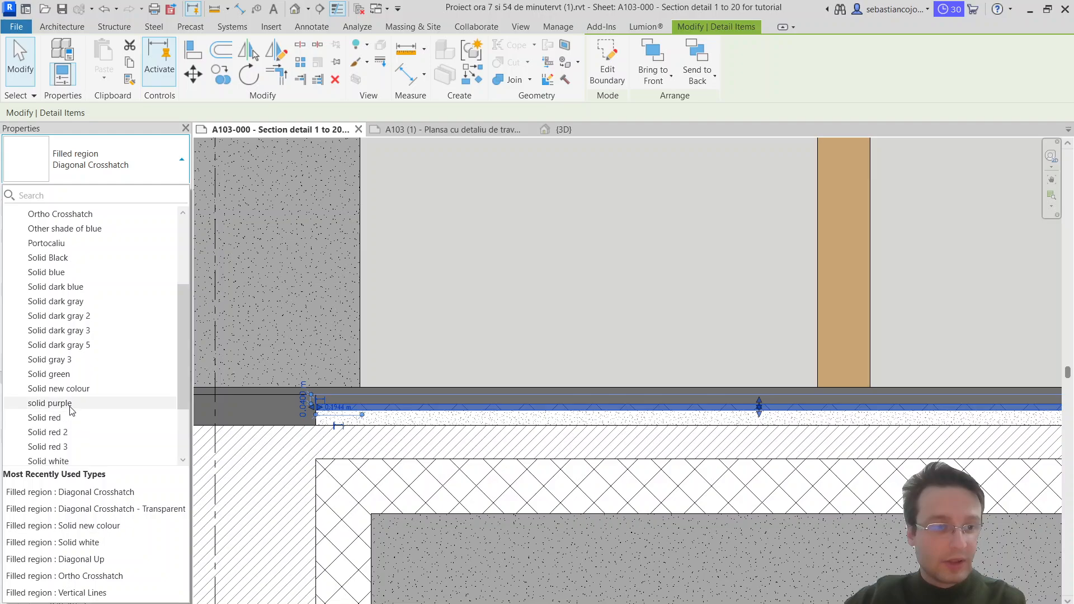
scroll(70, 407, "down", 2)
left_click(137, 376)
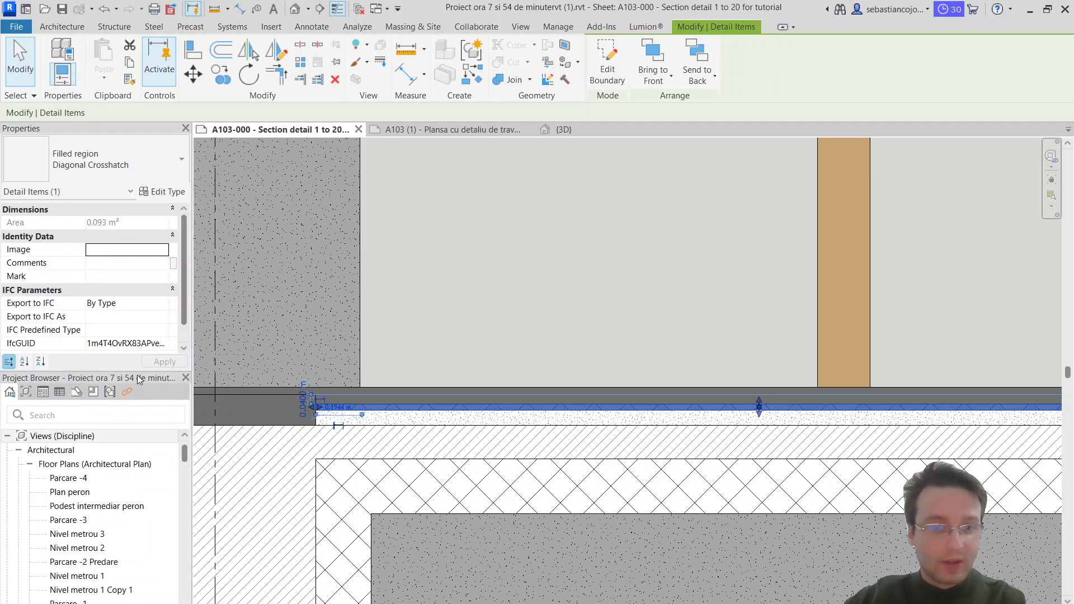
left_click(597, 421)
scroll(438, 404, "up", 2)
left_click(308, 27)
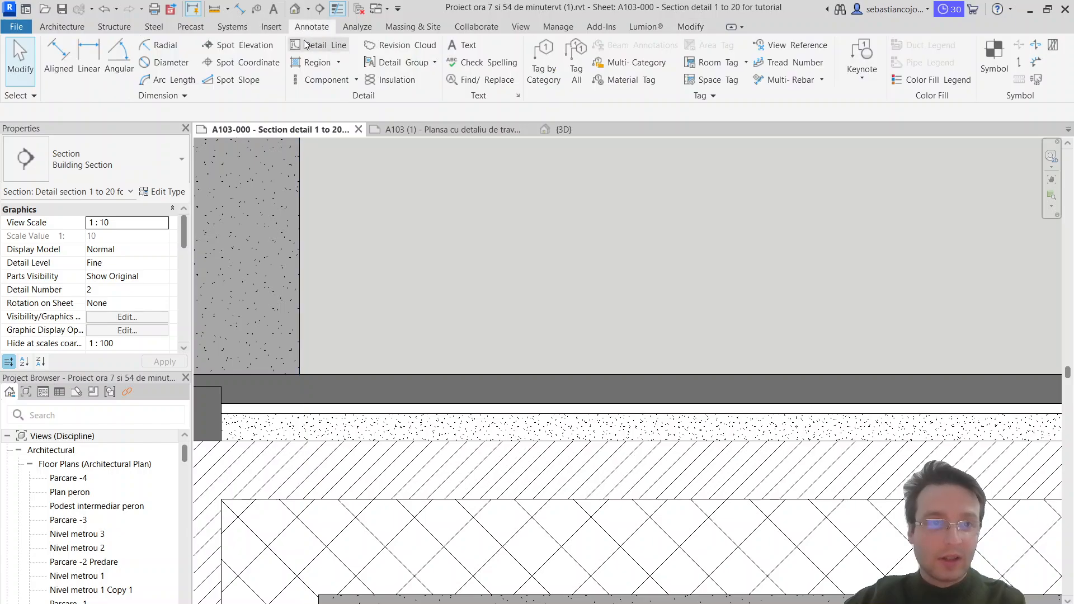
left_click(368, 80)
scroll(223, 421, "up", 3)
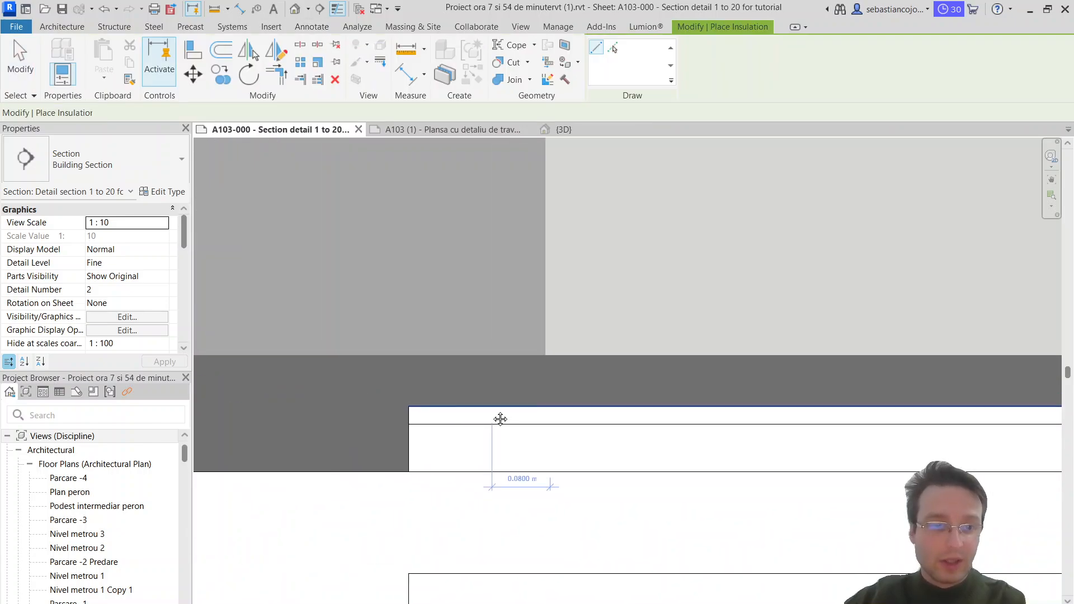
left_click(417, 417)
key("Escape")
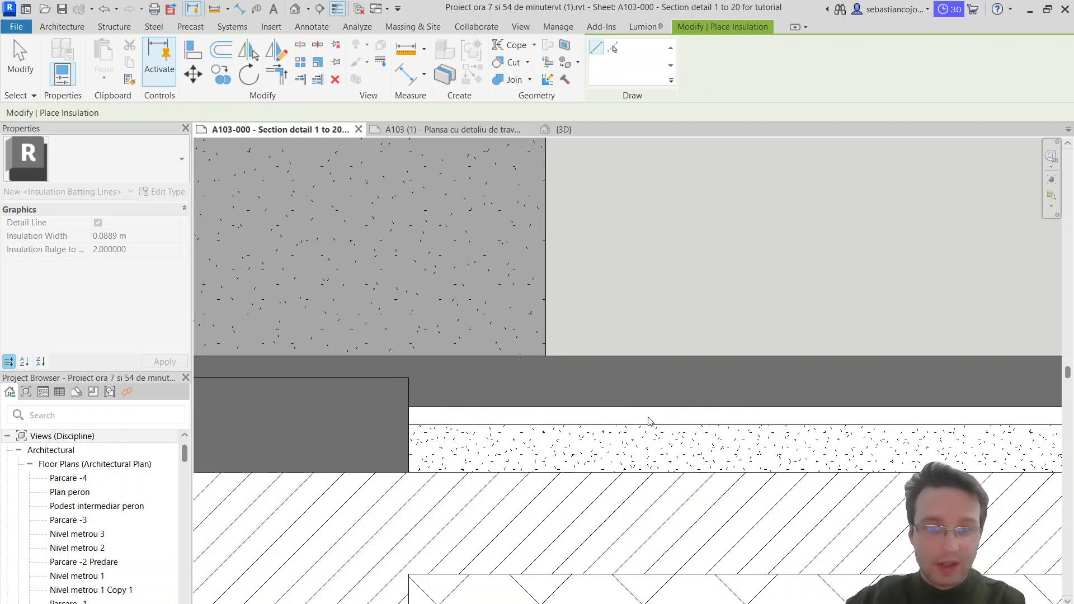
key("Escape")
Step: Draw a 0.03 m wide insulation batting line along the middle of the white strip, about 3.73 m long, ending at the section's right edge
left_click(656, 411)
scroll(464, 241, "down", 2)
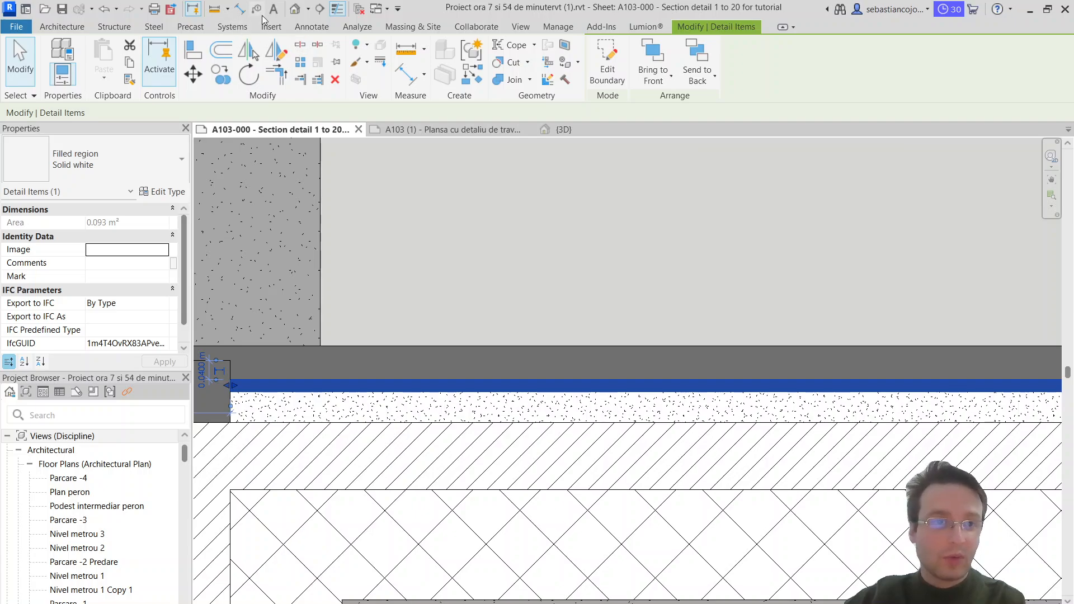
left_click(302, 28)
left_click(391, 80)
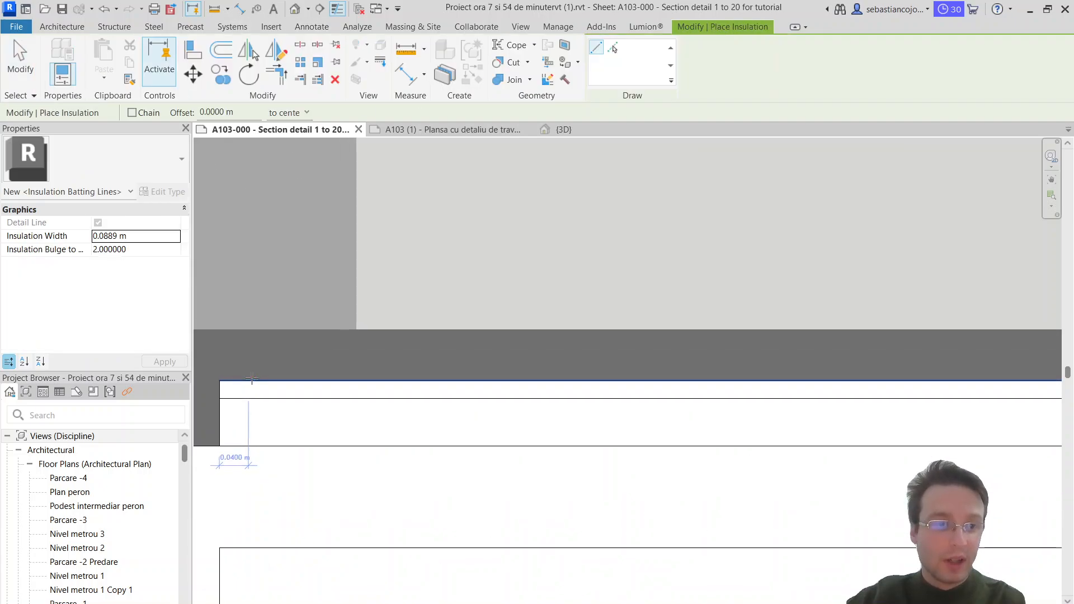
left_click_drag(126, 237, 116, 237)
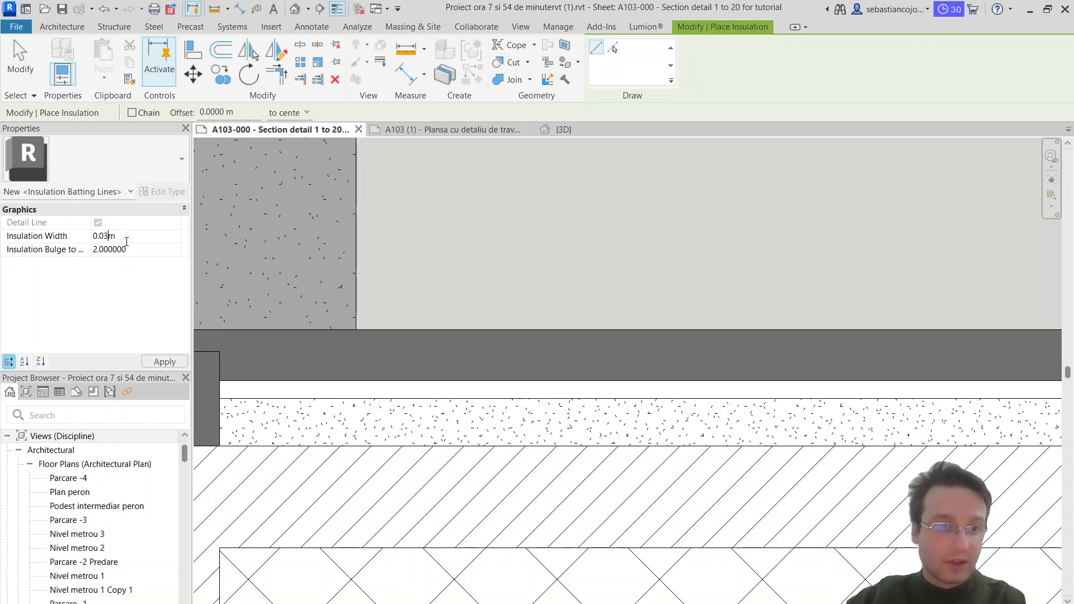
left_click(186, 363)
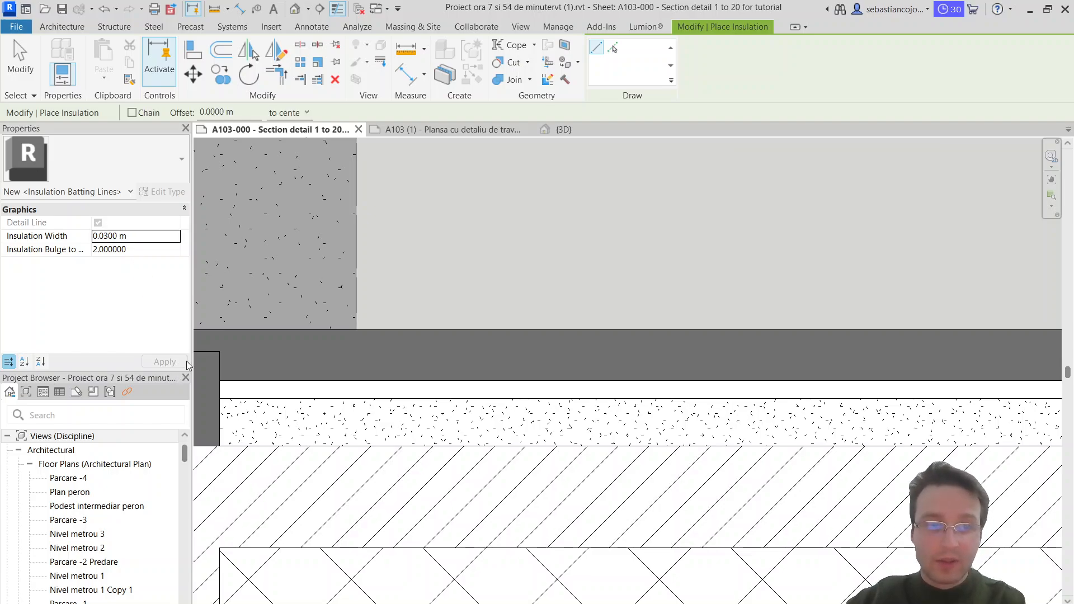
left_click(219, 388)
scroll(348, 398, "down", 4)
scroll(224, 396, "up", 5)
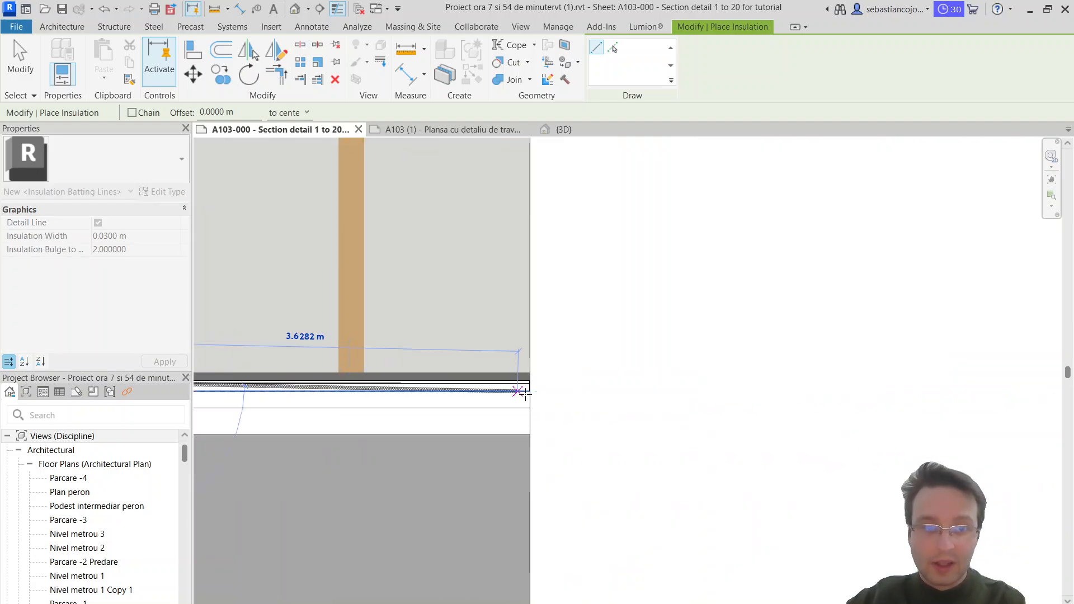
left_click(525, 392)
scroll(529, 386, "up", 5)
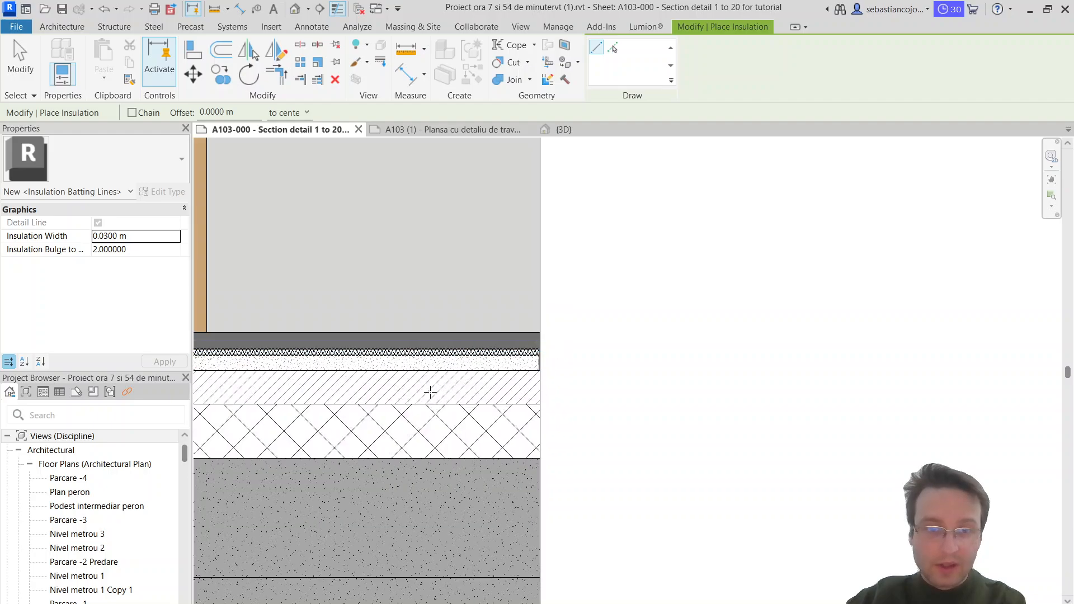
middle_click_drag(430, 392, 1041, 450)
middle_click_drag(287, 399, 704, 421)
scroll(722, 437, "up", 3)
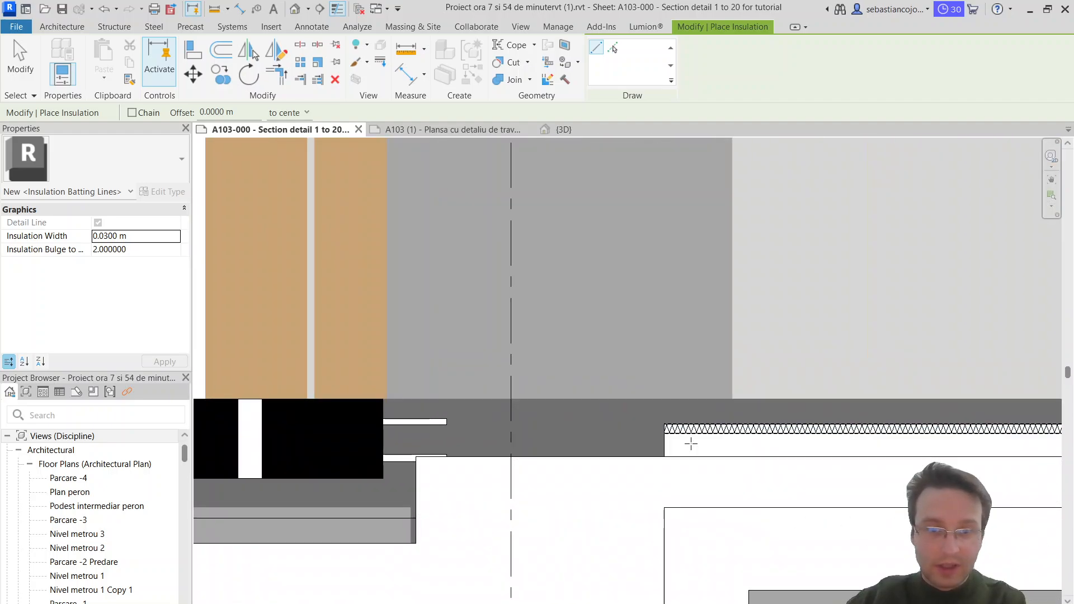
key("Escape")
key("Escape")
Step: Extend the sand-filled region's left edge past the dashed grid line, close to the façade base
scroll(686, 447, "down", 3)
left_click_drag(682, 449, 590, 431)
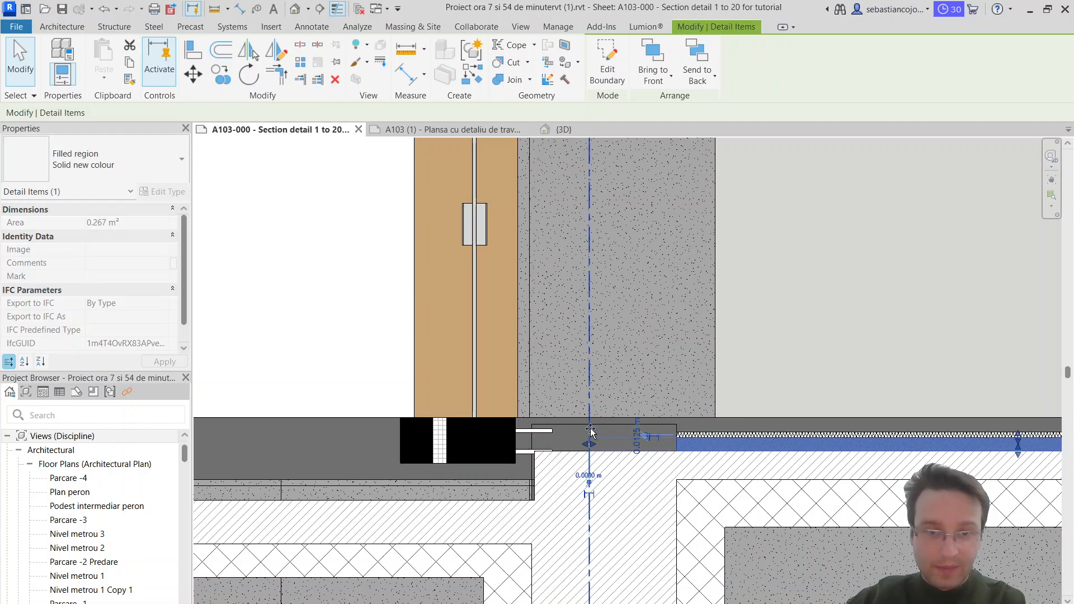
scroll(700, 436, "up", 3)
key("Escape")
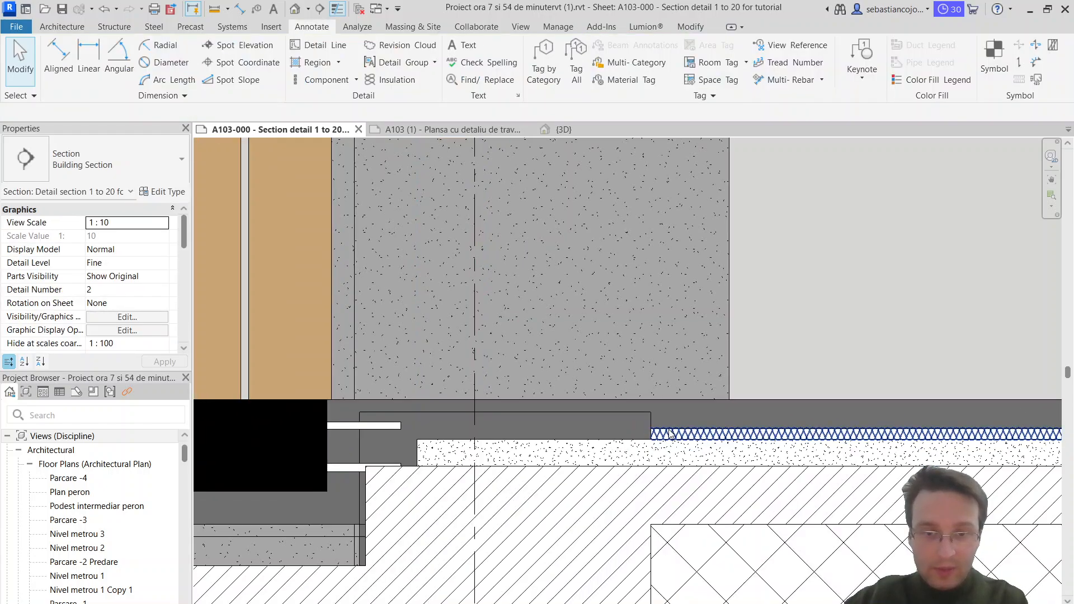
Step: Pull the insulation's left end back from the white strip's edge, and extend the white region to the sand layer's left end
left_click(665, 432)
scroll(660, 431, "up", 6)
left_click_drag(694, 451, 720, 451)
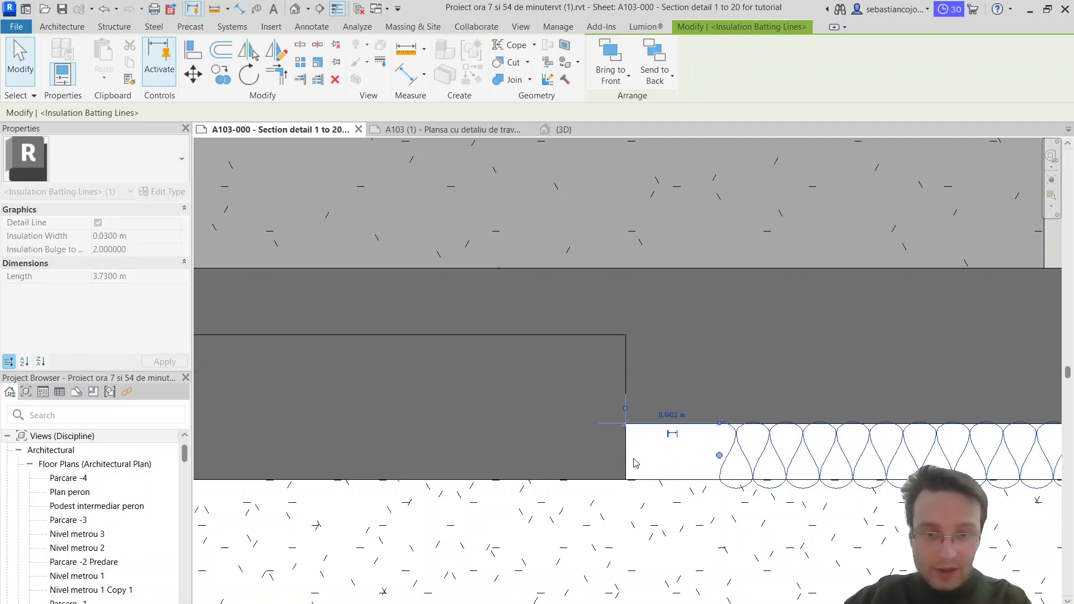
left_click(627, 450)
scroll(626, 449, "down", 3)
left_click_drag(625, 449, 94, 399)
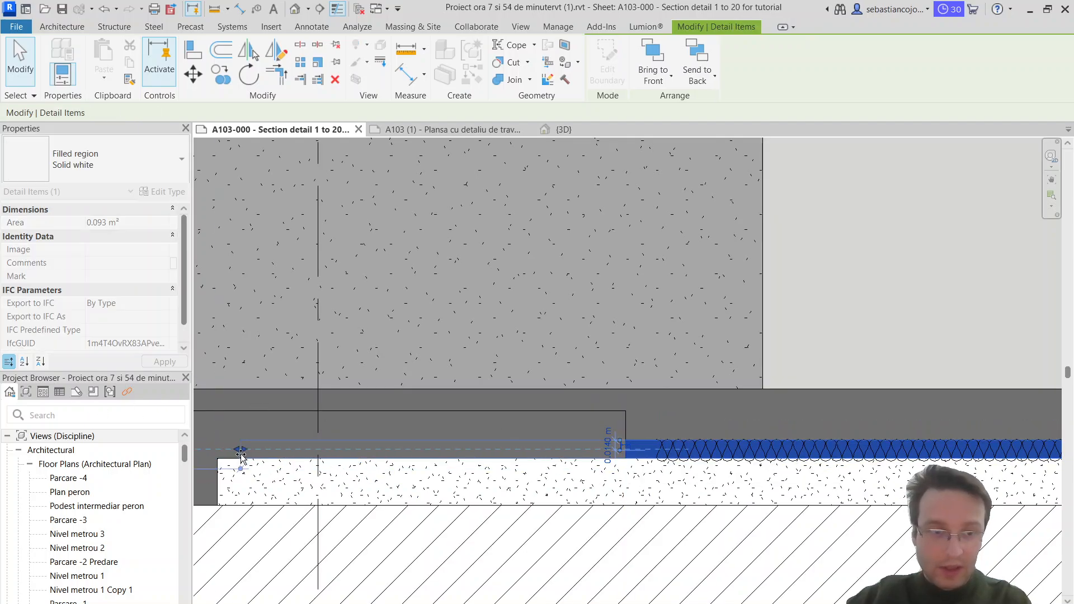
left_click_drag(219, 454, 218, 456)
key("Escape")
Step: Extend the insulation batting to the white region's left end, making it about 4.33 m long
left_click(672, 451)
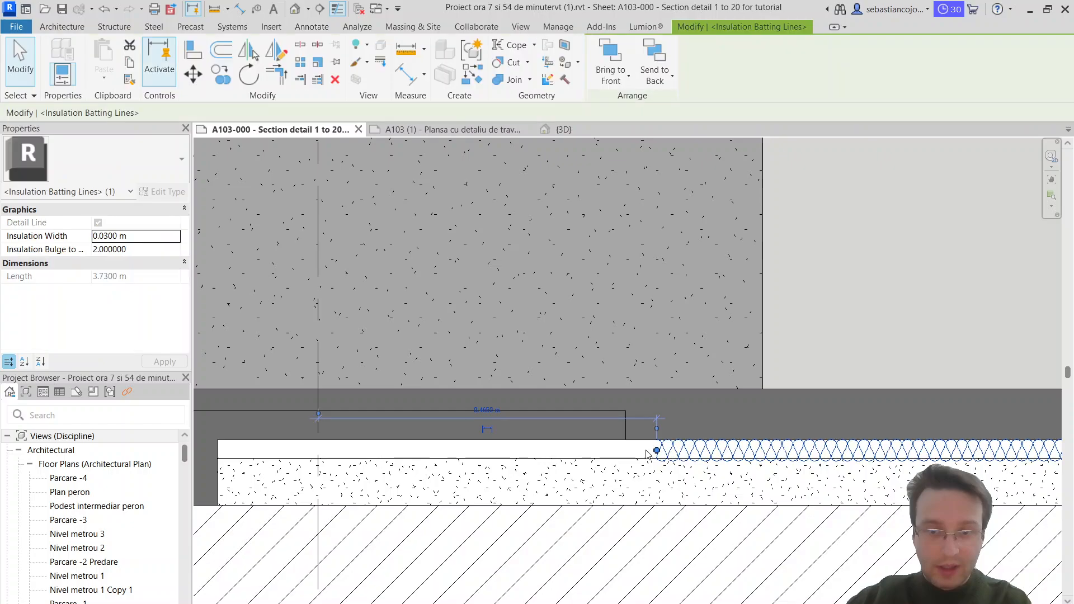
left_click_drag(657, 451, 217, 450)
scroll(401, 464, "down", 6)
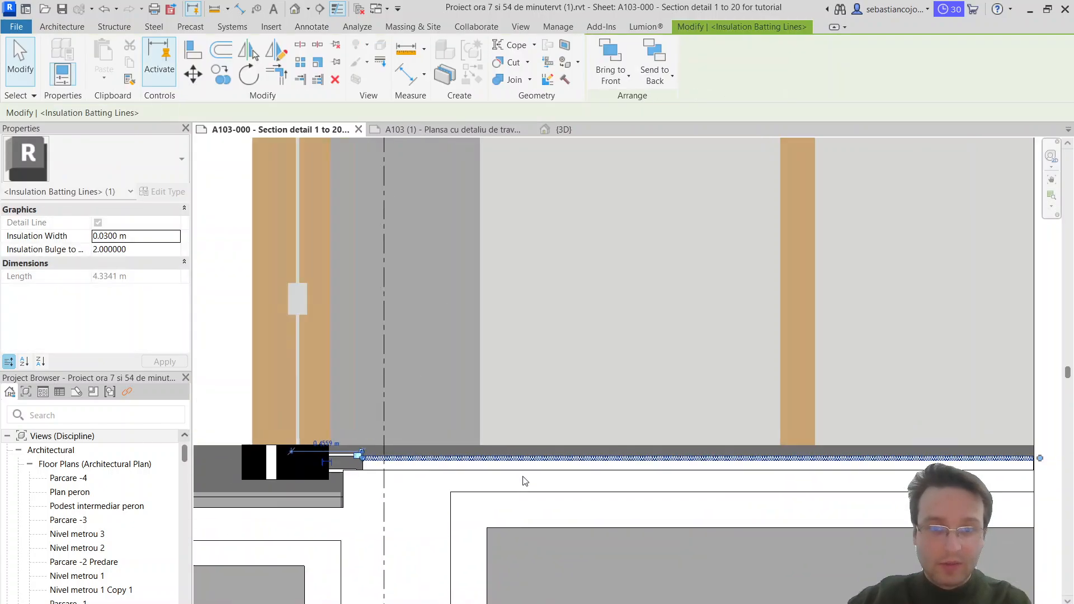
key("Escape")
Step: Examine how the insulation batting, white strip and sand layer fit together at their façade end
scroll(646, 457, "up", 2)
middle_click_drag(308, 495, 864, 420)
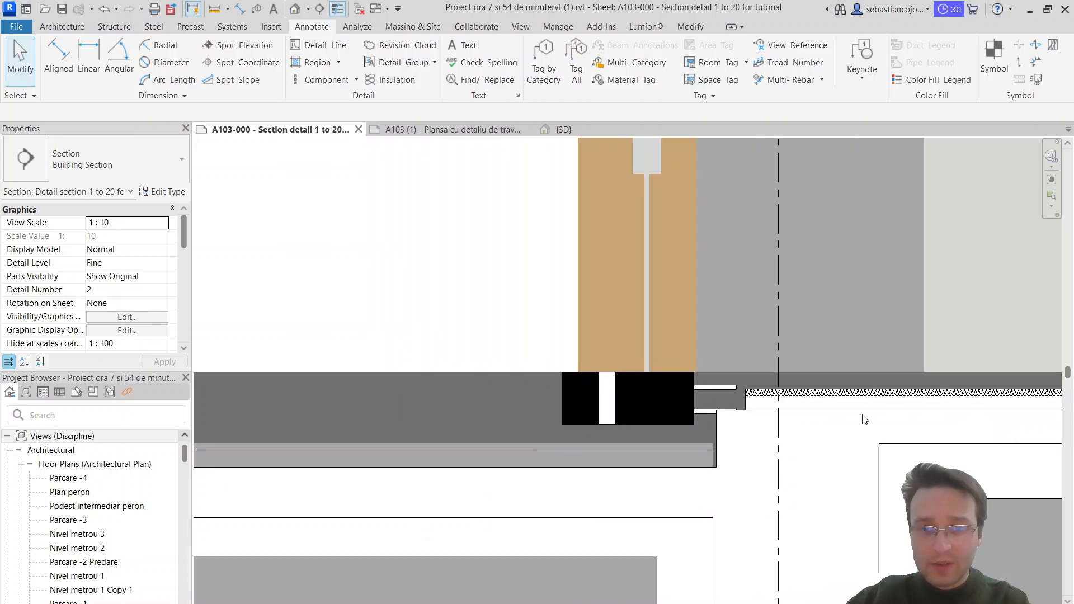
scroll(840, 414, "up", 1)
scroll(702, 398, "up", 3)
middle_click_drag(707, 398, 516, 430)
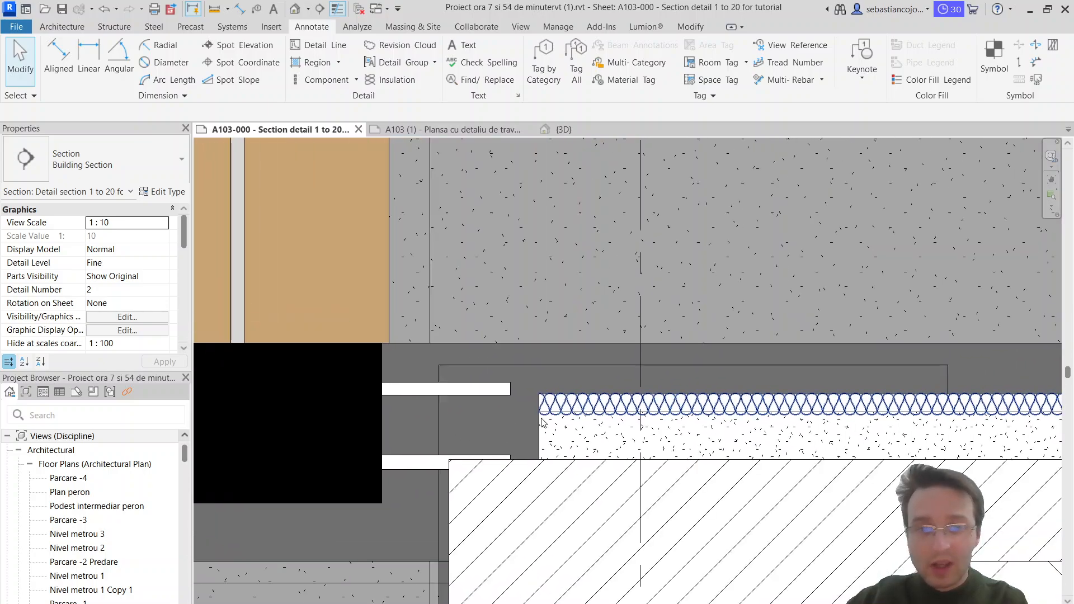
left_click(546, 412)
scroll(551, 412, "down", 4)
scroll(562, 414, "up", 7)
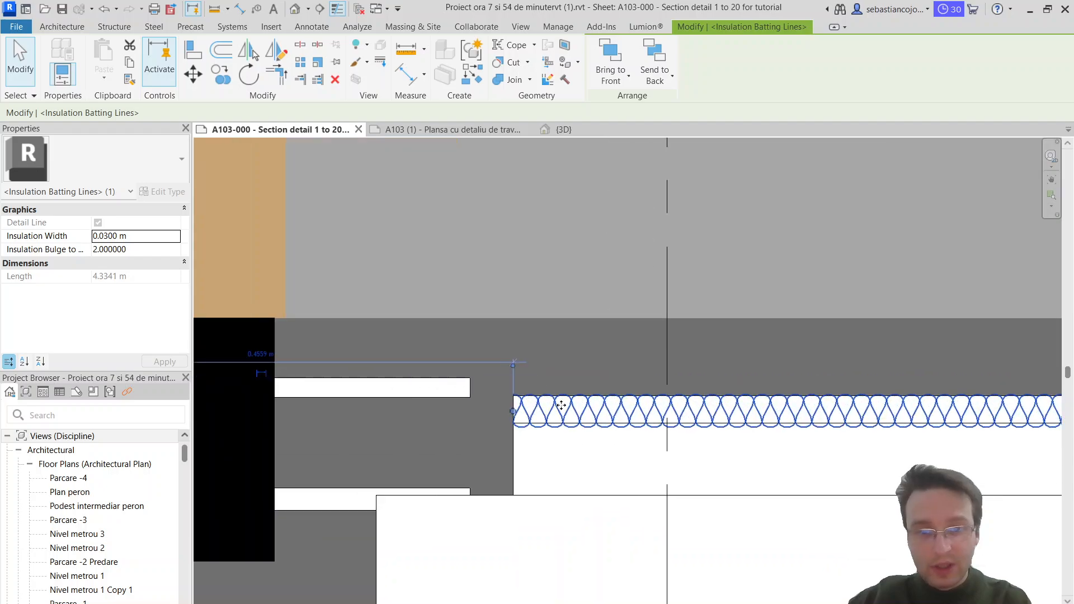
scroll(560, 415, "down", 6)
scroll(559, 416, "up", 4)
scroll(559, 415, "up", 4)
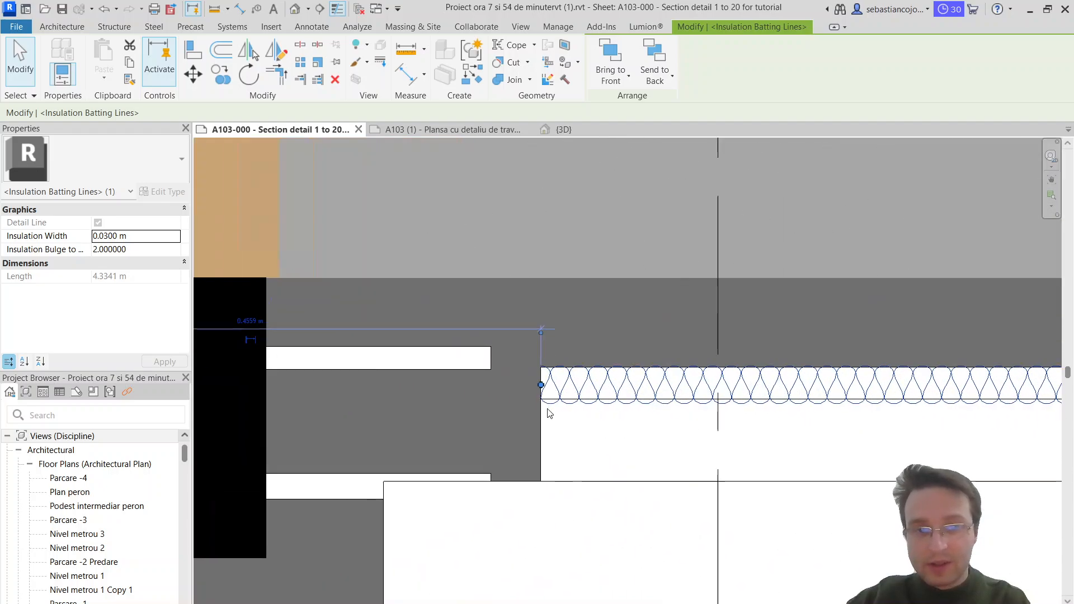
key("Escape")
left_click(573, 396)
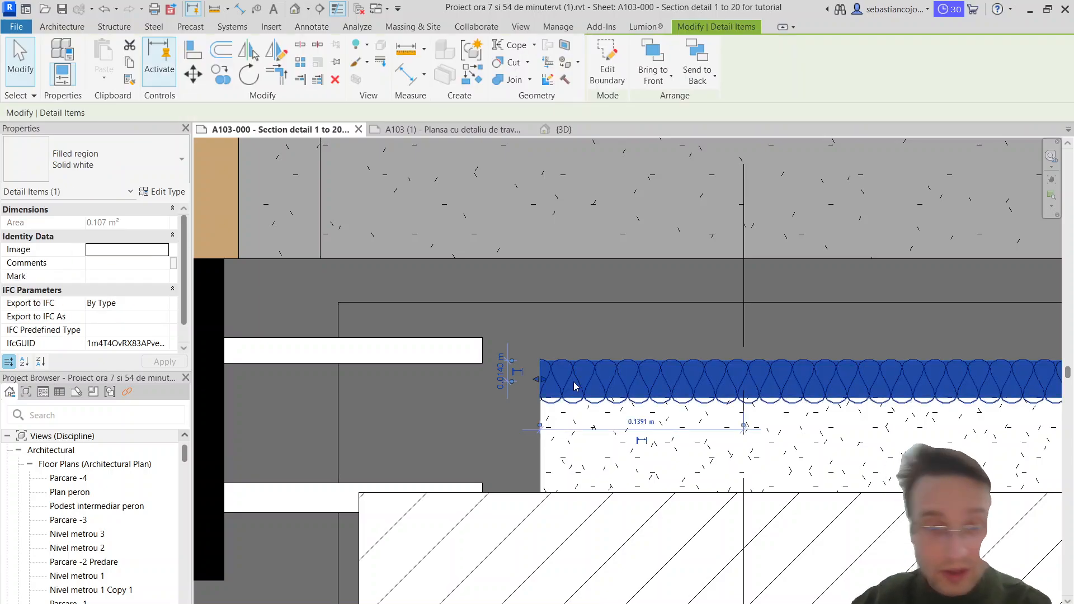
key("Escape")
scroll(570, 395, "down", 3)
scroll(561, 389, "down", 3)
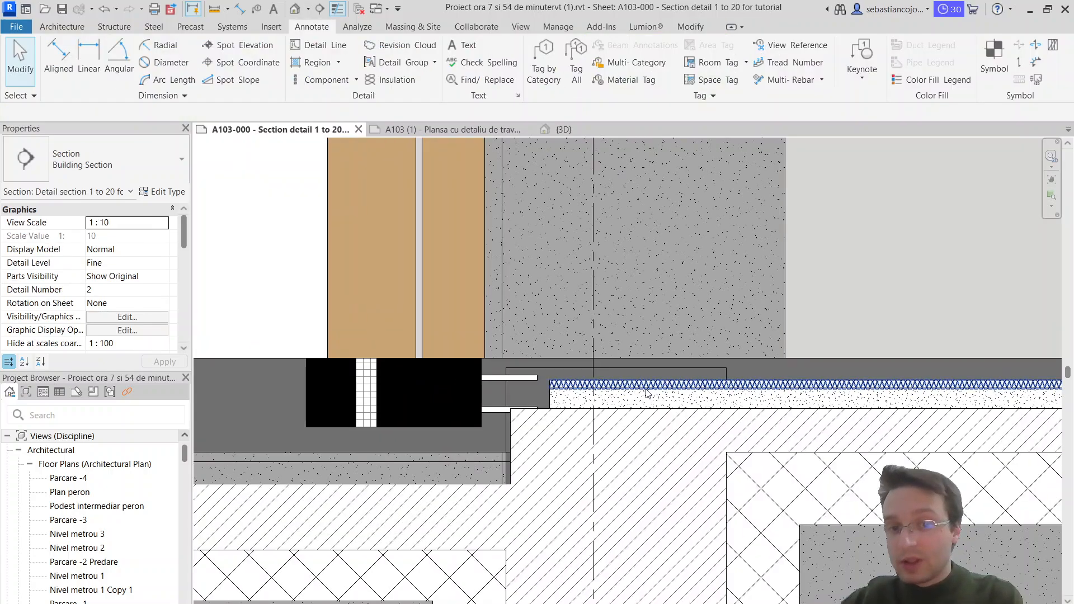
scroll(556, 409, "down", 1)
scroll(551, 423, "up", 1)
scroll(554, 421, "up", 2)
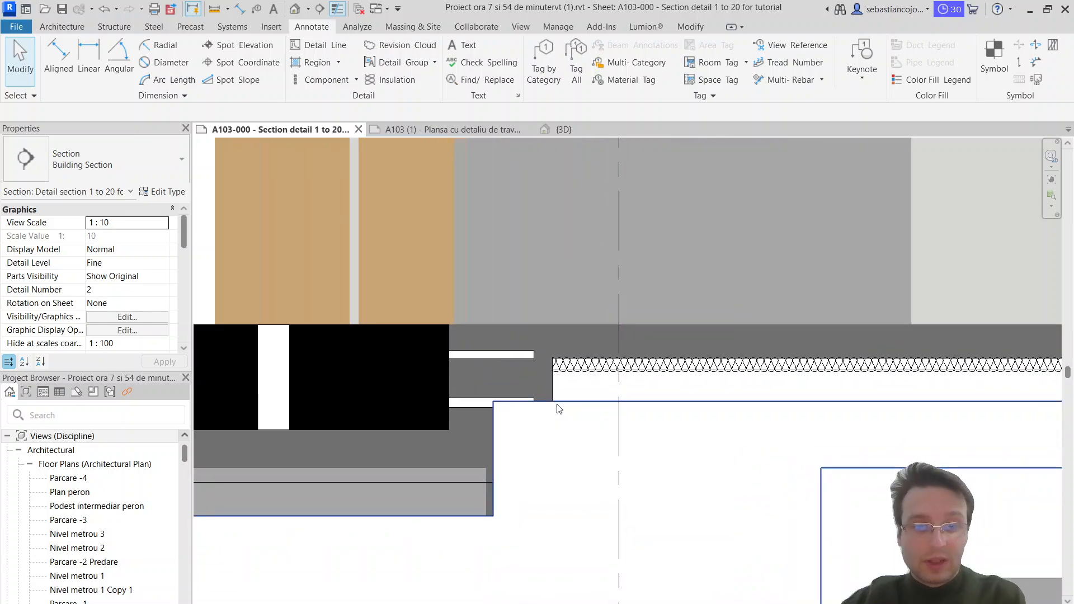
scroll(562, 405, "down", 3)
scroll(562, 405, "up", 3)
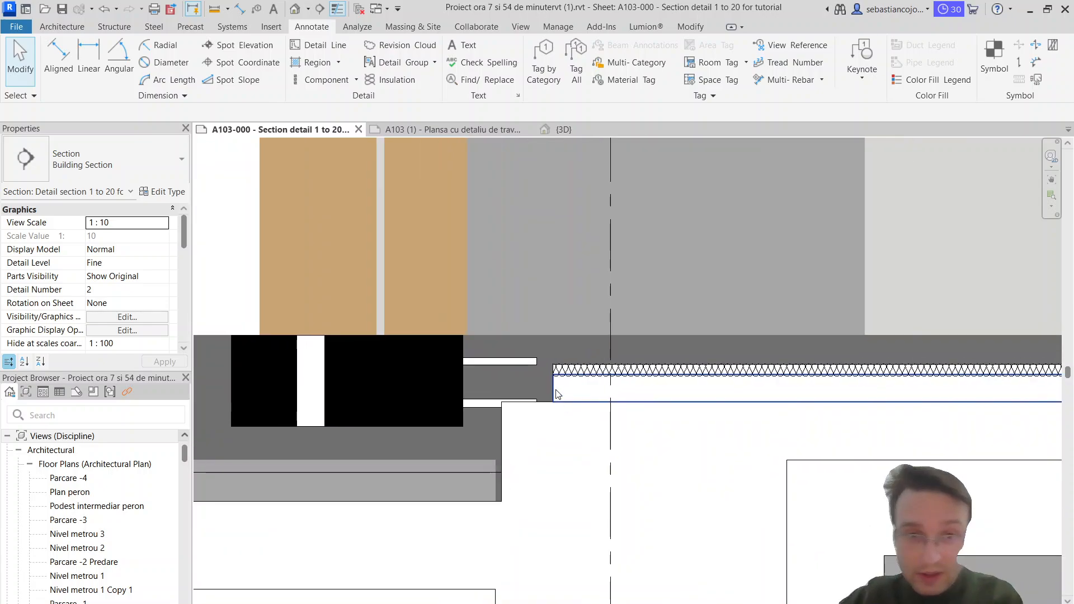
scroll(670, 363, "down", 3)
Step: Create a rectangular Solid new colour filled region directly above the insulation, spanning its full length with an area of about 0.172 m²
middle_click_drag(671, 363, 459, 359)
scroll(431, 358, "up", 3)
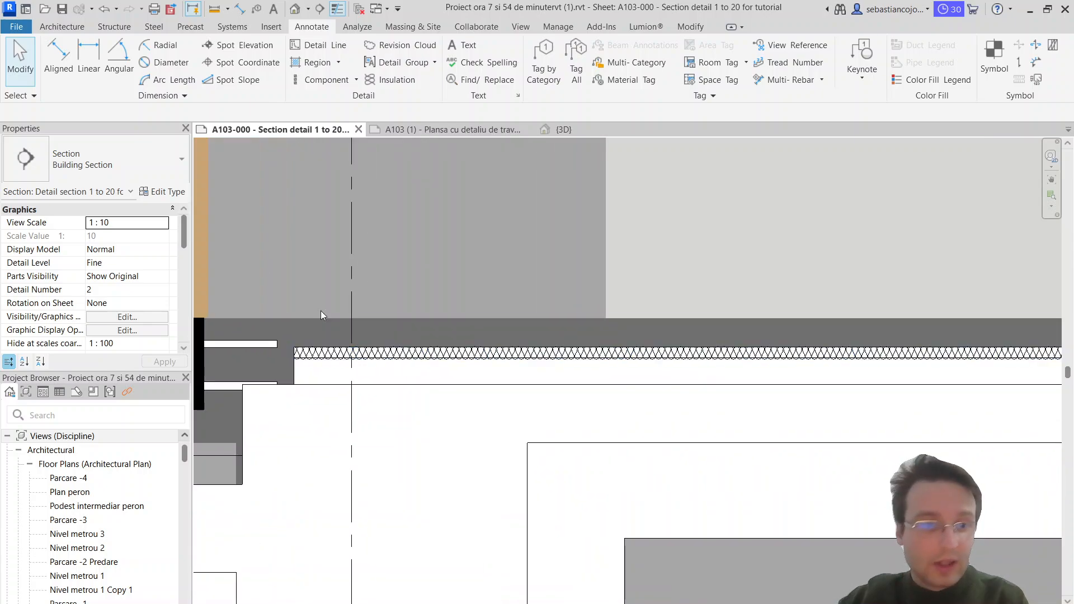
left_click(299, 64)
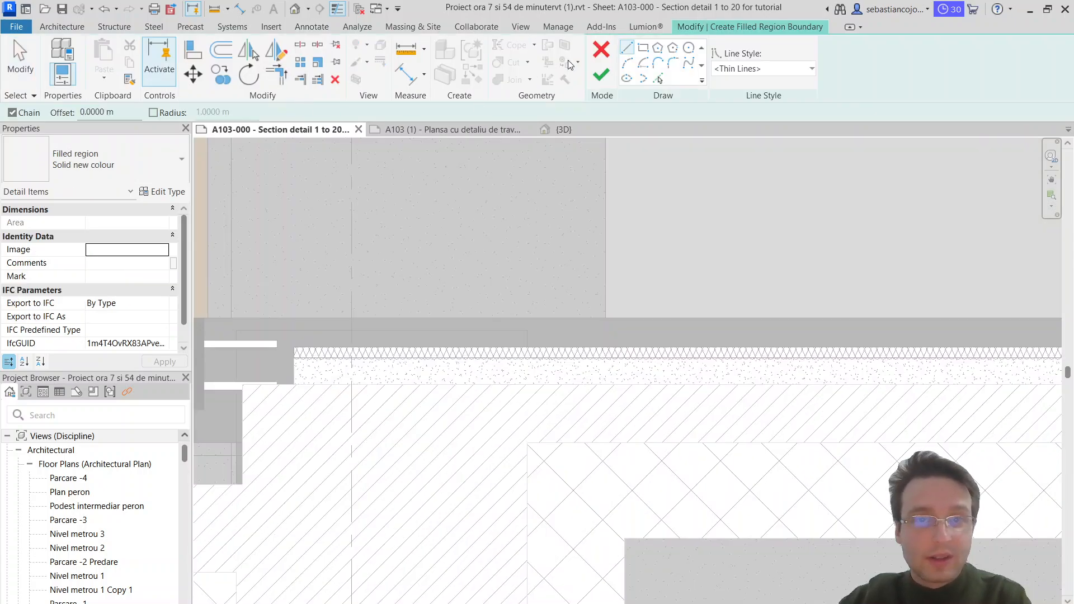
scroll(331, 326, "up", 1)
scroll(309, 337, "up", 3)
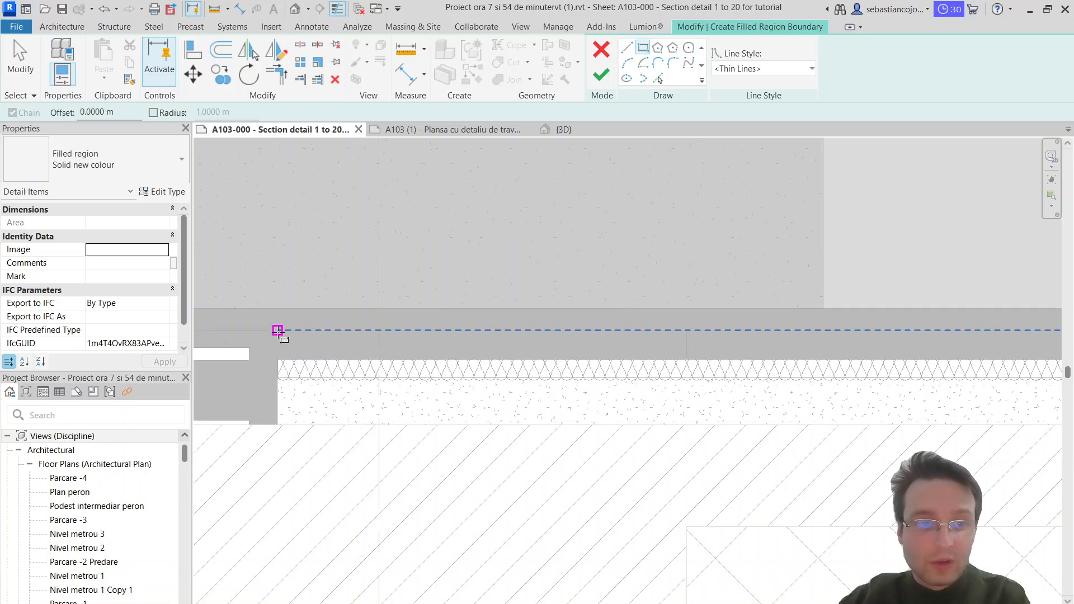
left_click(275, 330)
scroll(364, 361, "down", 6)
middle_click_drag(917, 339, 423, 295)
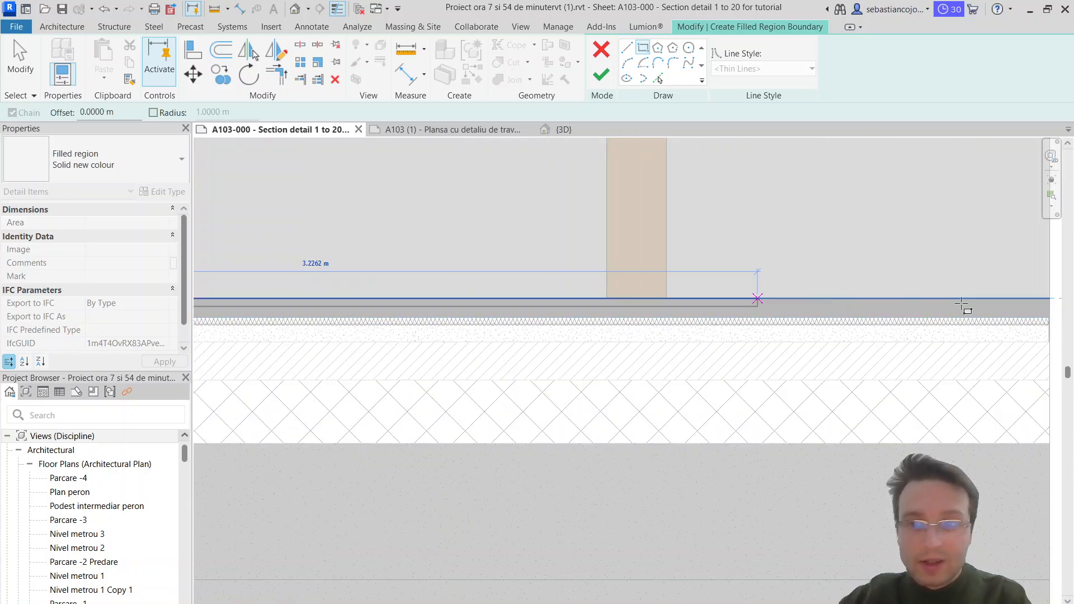
scroll(978, 324, "up", 5)
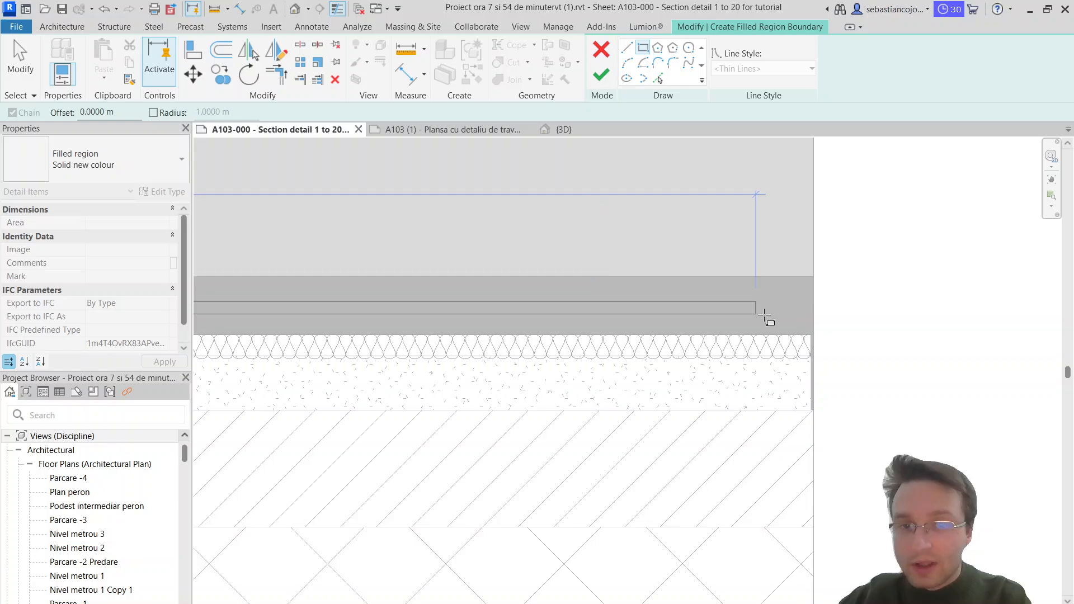
scroll(810, 306, "down", 3)
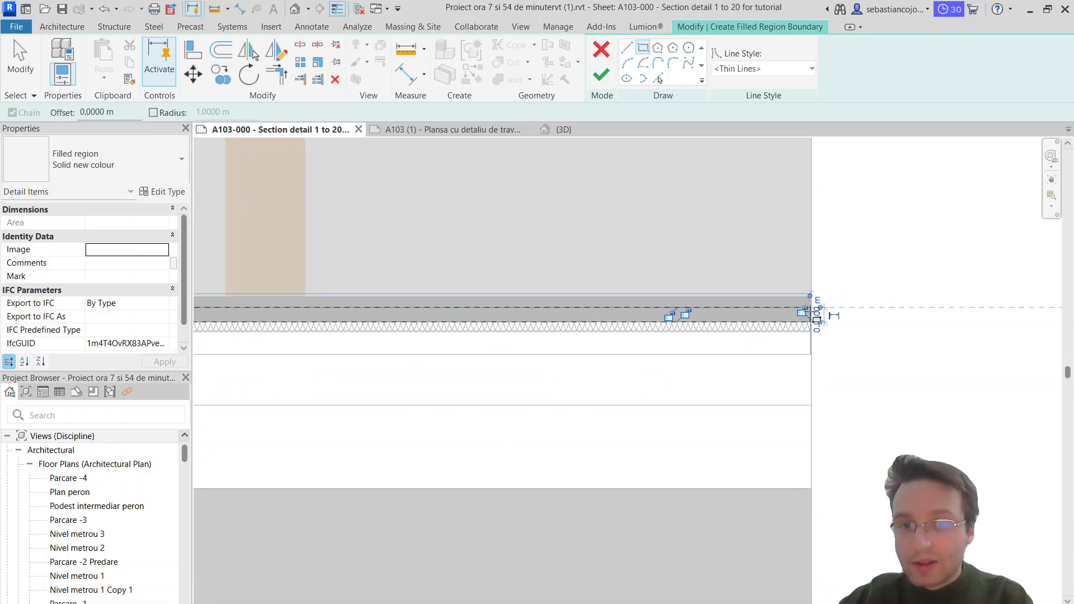
key("Escape")
key("Escape")
middle_click_drag(569, 331, 1002, 333)
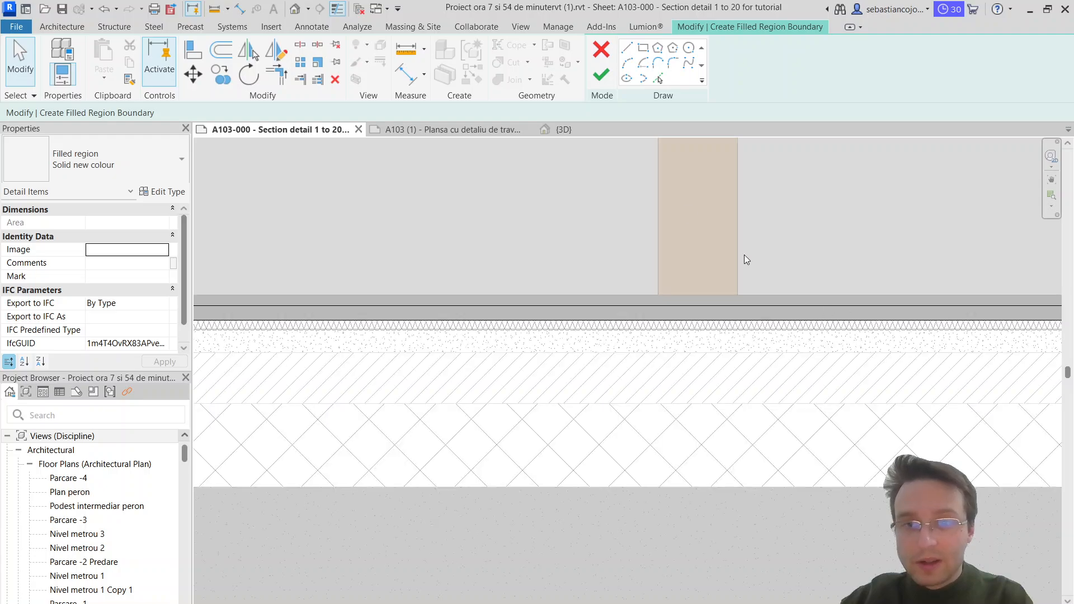
left_click(601, 78)
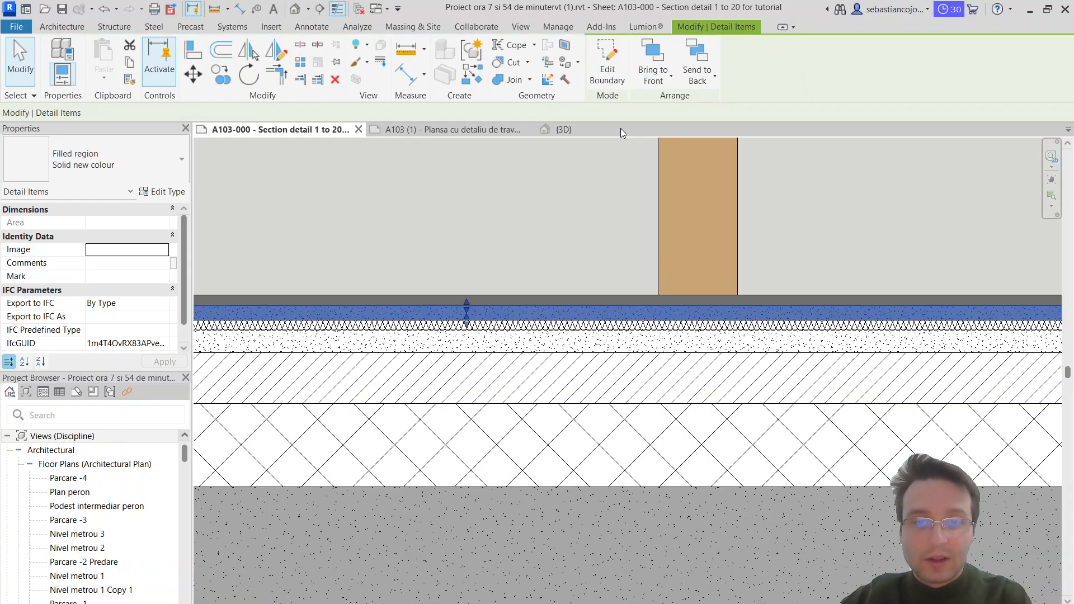
Step: Delete the sand region below the insulation, and move the white strip and insulation batting down onto the diagonally hatched region
left_click(683, 350)
key("Escape")
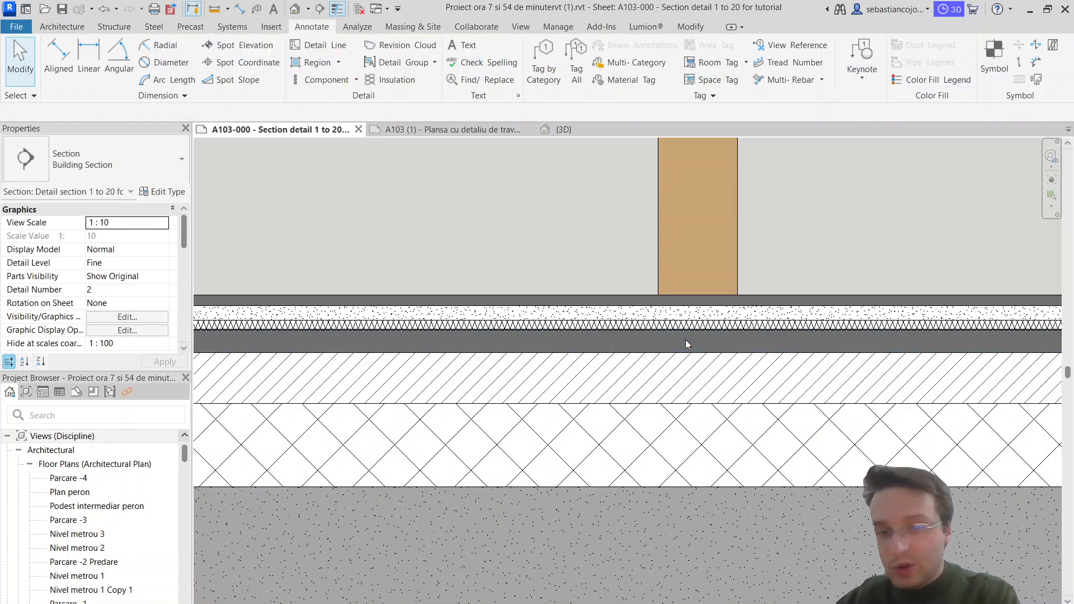
scroll(640, 327, "up", 5)
left_click(655, 331)
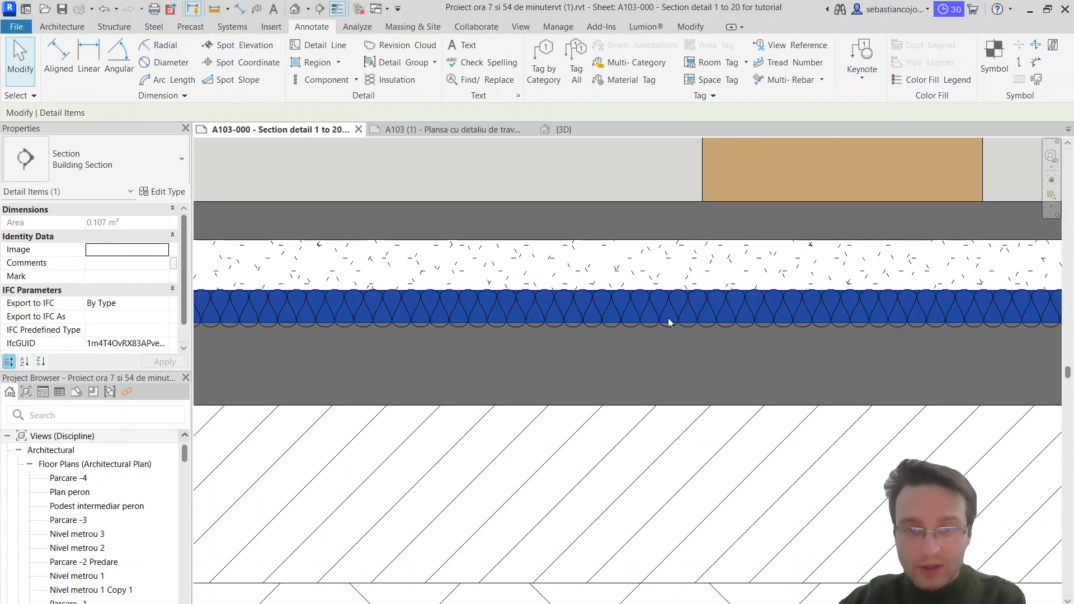
left_click_drag(670, 400, 669, 402)
key("Escape")
left_click_drag(697, 323, 695, 403)
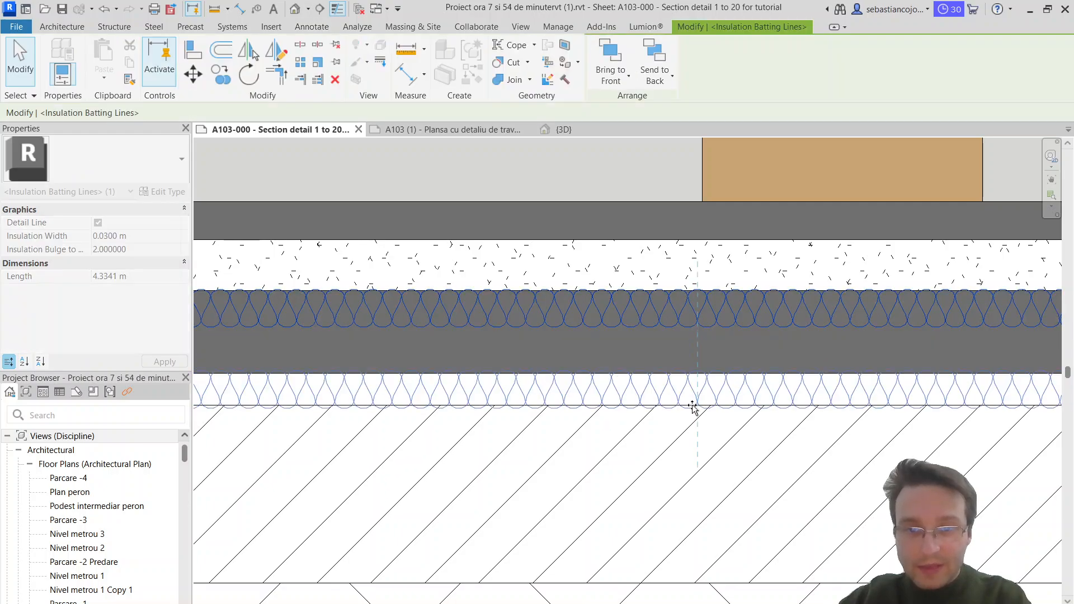
key("Escape")
Step: Move the remaining sand region down so it rests directly on top of the insulation layer
left_click(713, 371)
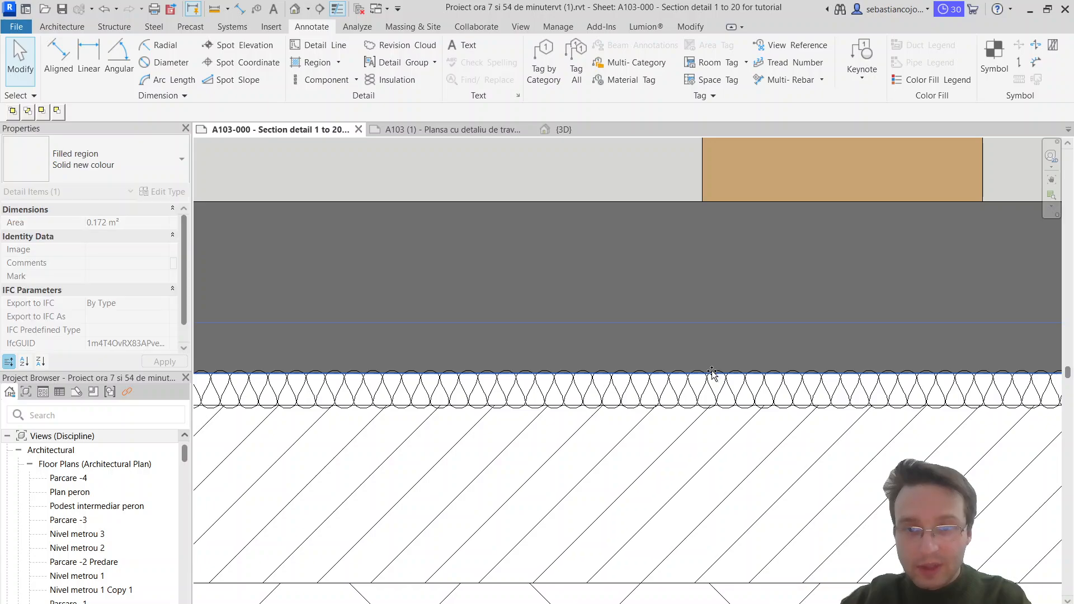
scroll(725, 314, "down", 3)
key("Delete")
scroll(725, 314, "down", 2)
scroll(665, 320, "up", 2)
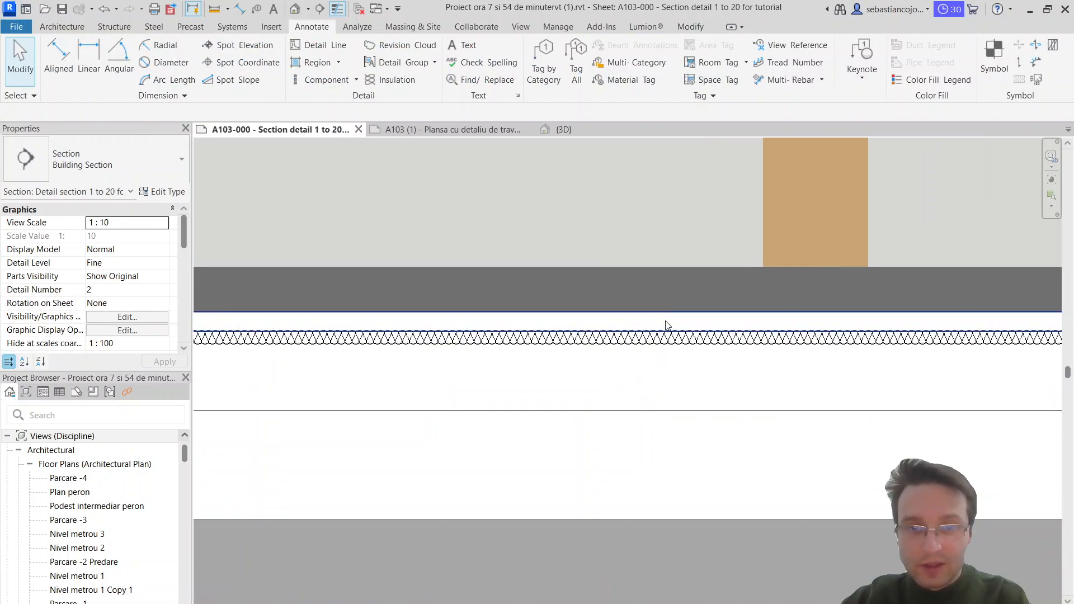
Step: Copy the sand region straight up so the duplicate sits directly on top of the original
left_click(666, 321)
left_click(231, 71)
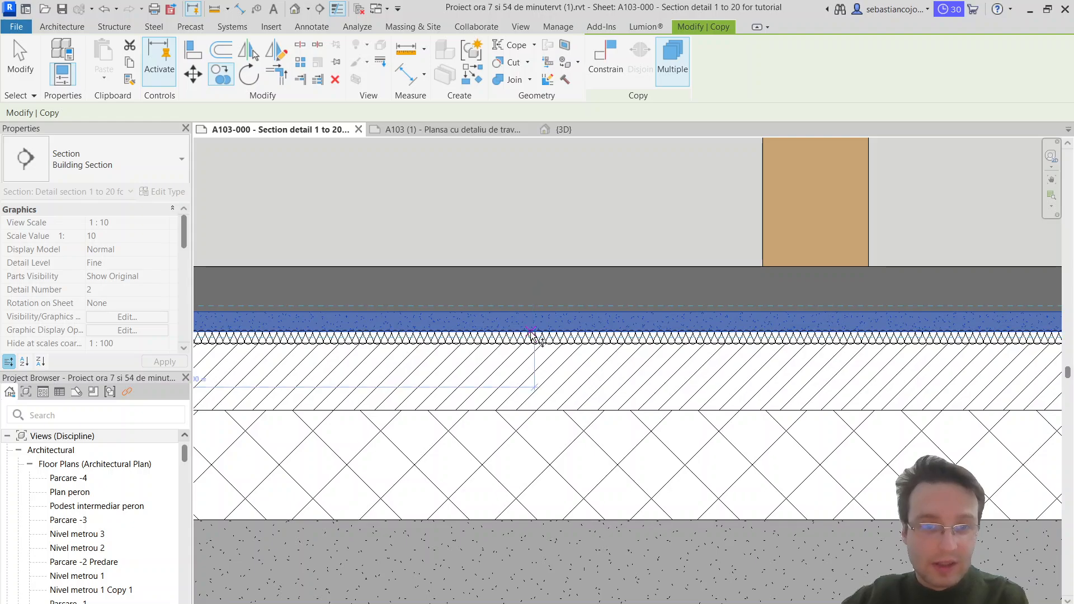
left_click(535, 310)
left_click(556, 297)
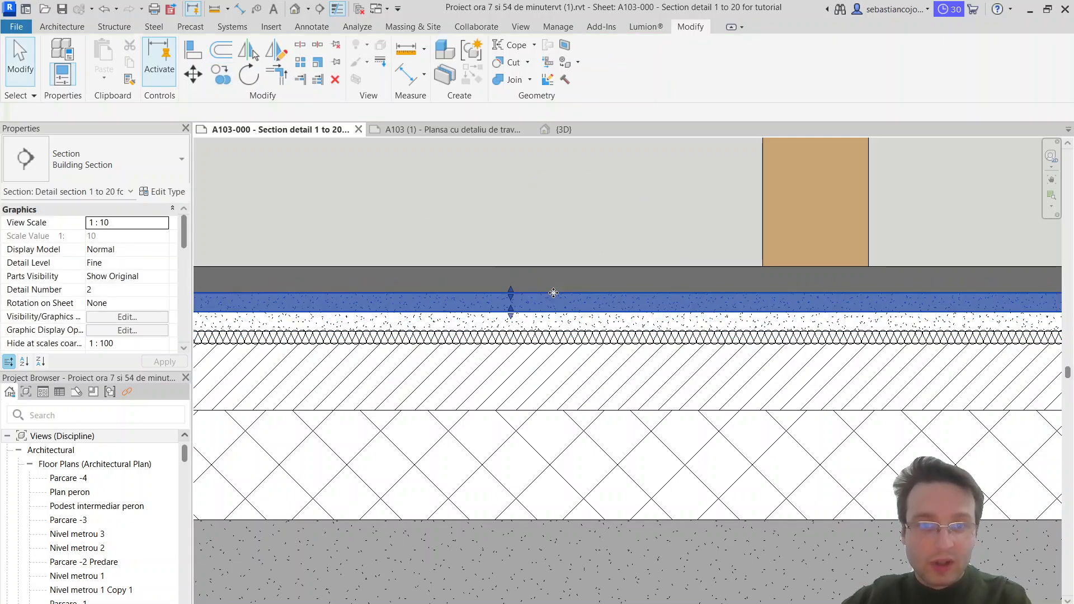
Step: Change the copied region's type to Solid white
left_click(109, 175)
scroll(66, 338, "up", 4)
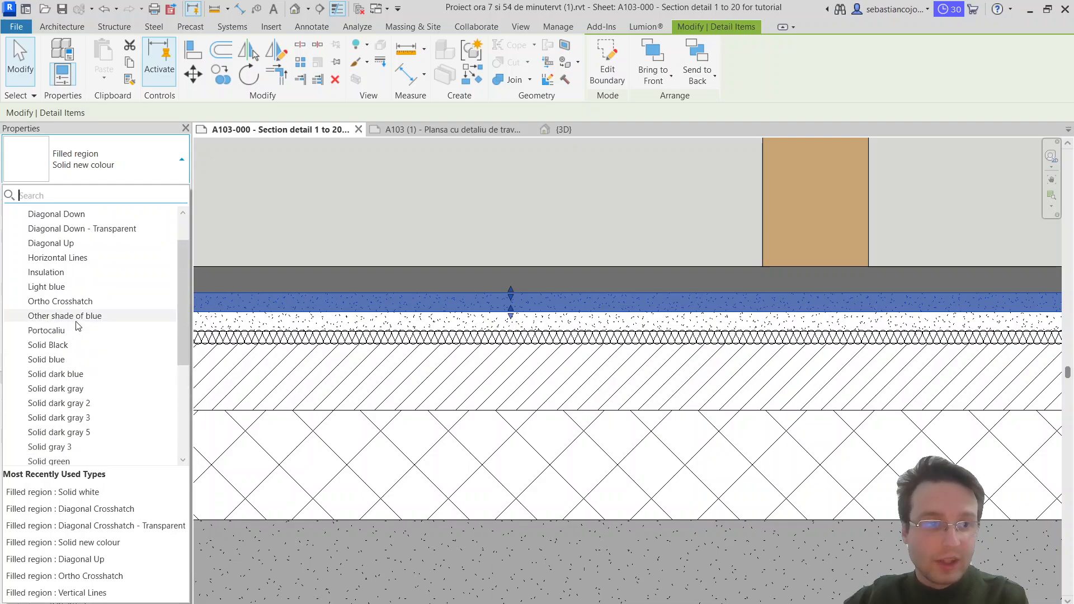
scroll(72, 324, "down", 4)
left_click(90, 378)
key("Escape")
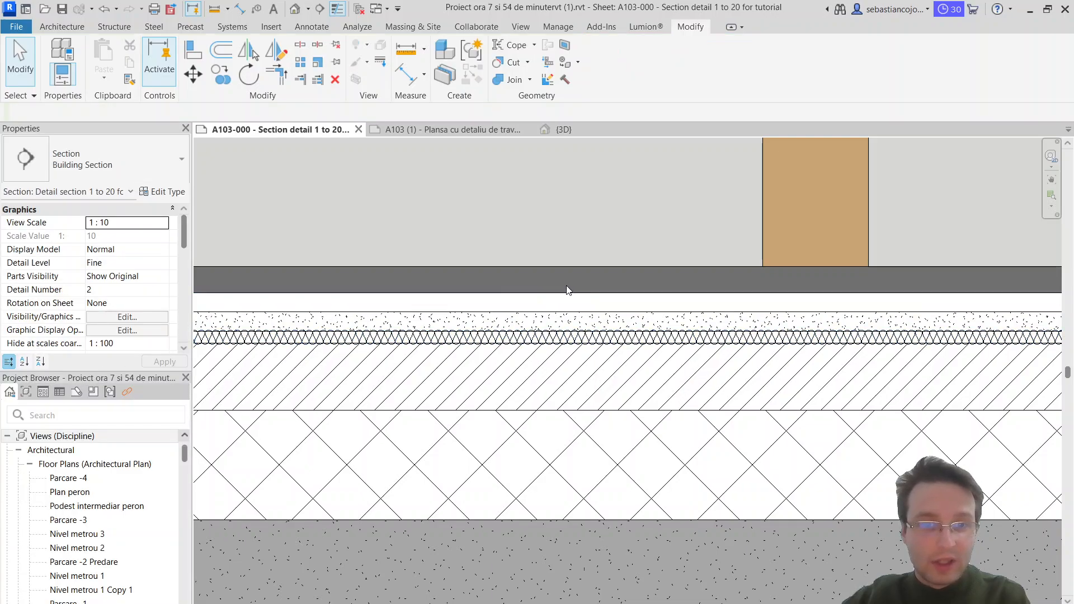
Step: Stretch the upper white region's top edge upward, bringing its area to about 0.224 m²
left_click(587, 297)
scroll(509, 292, "up", 3)
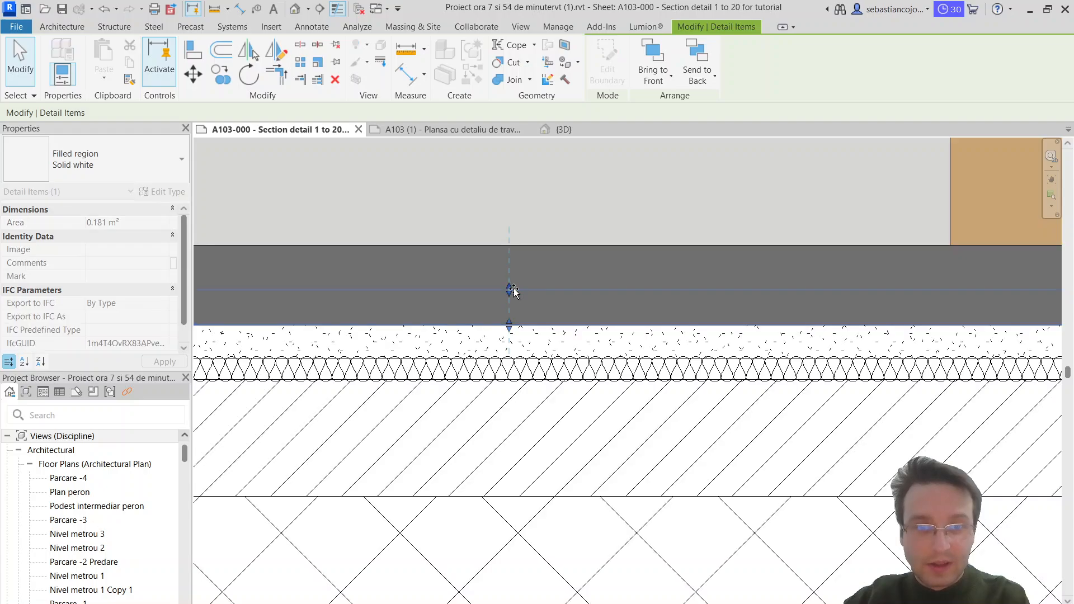
scroll(513, 284, "down", 6)
key("Escape")
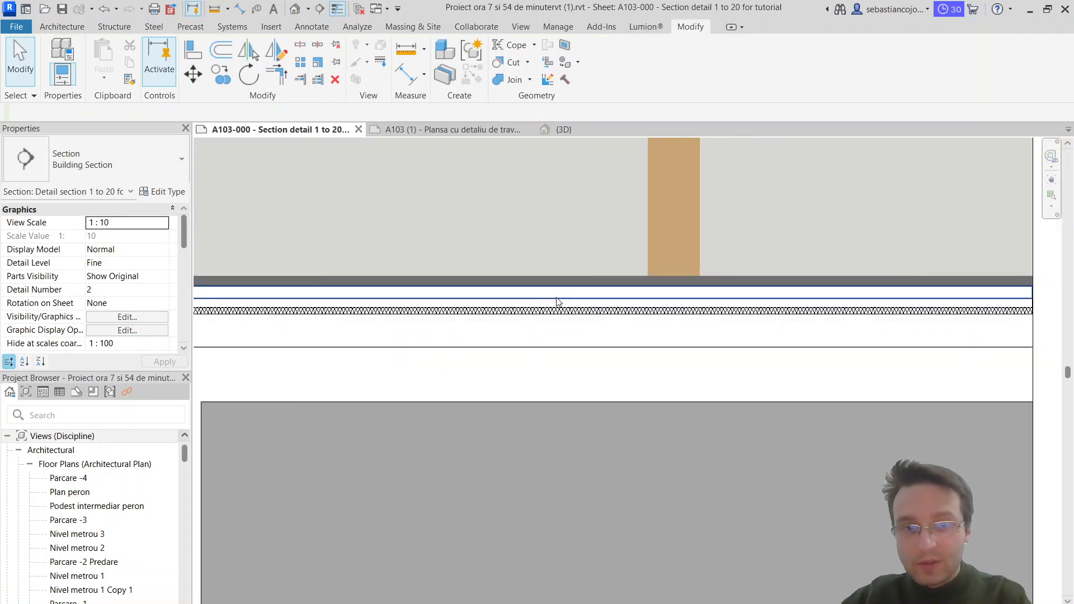
scroll(421, 311, "up", 5)
scroll(442, 291, "down", 2)
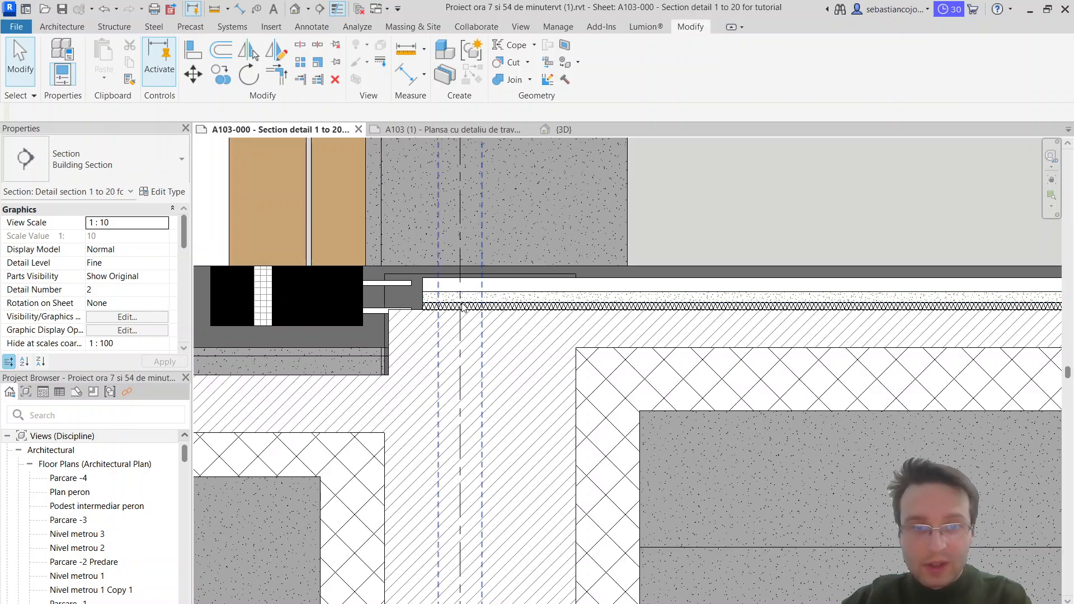
Step: Lower the upper white region's top edge so it forms a strip thinner than the sand layer
left_click(518, 266)
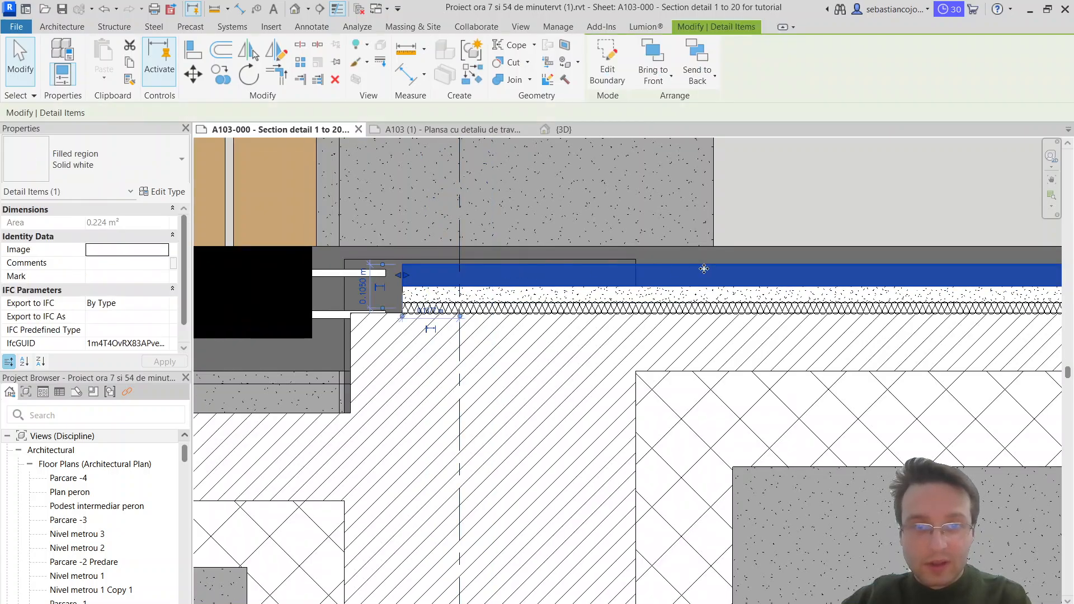
middle_click_drag(856, 274, 356, 259)
scroll(791, 254, "up", 3)
left_click_drag(797, 243, 800, 255)
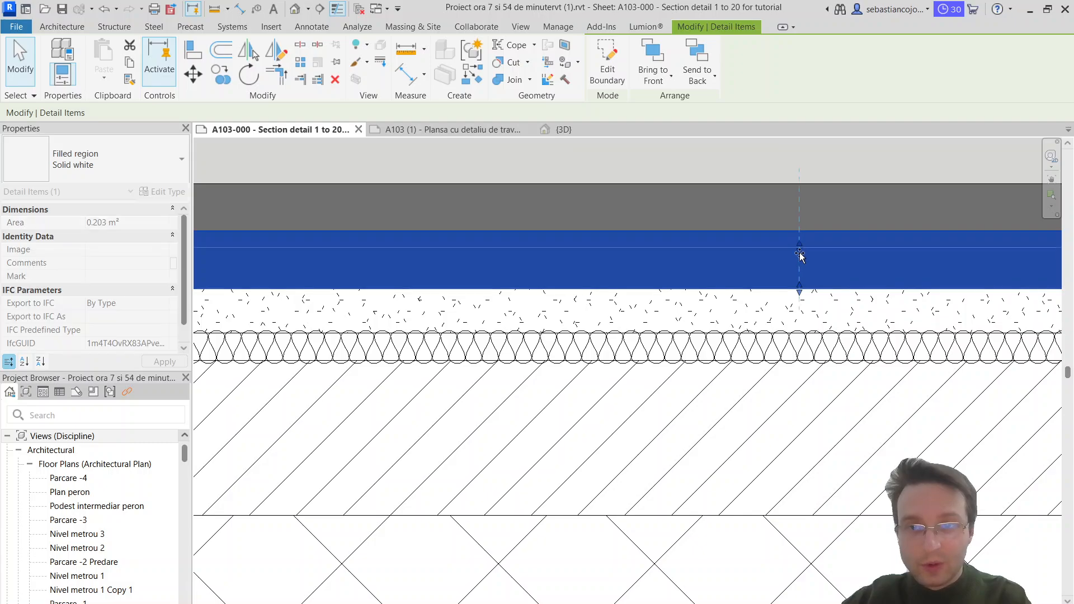
scroll(799, 265, "down", 3)
key("Escape")
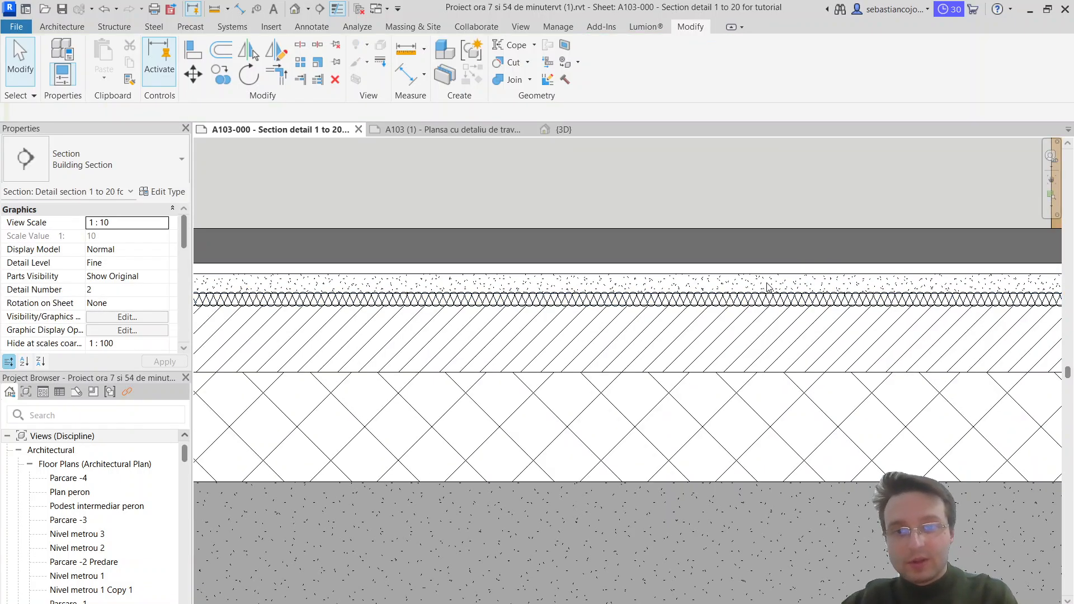
Step: Examine the white, sand and insulation layers individually and how they line up at their façade end
left_click(752, 300)
left_click(758, 282)
scroll(763, 286, "up", 2)
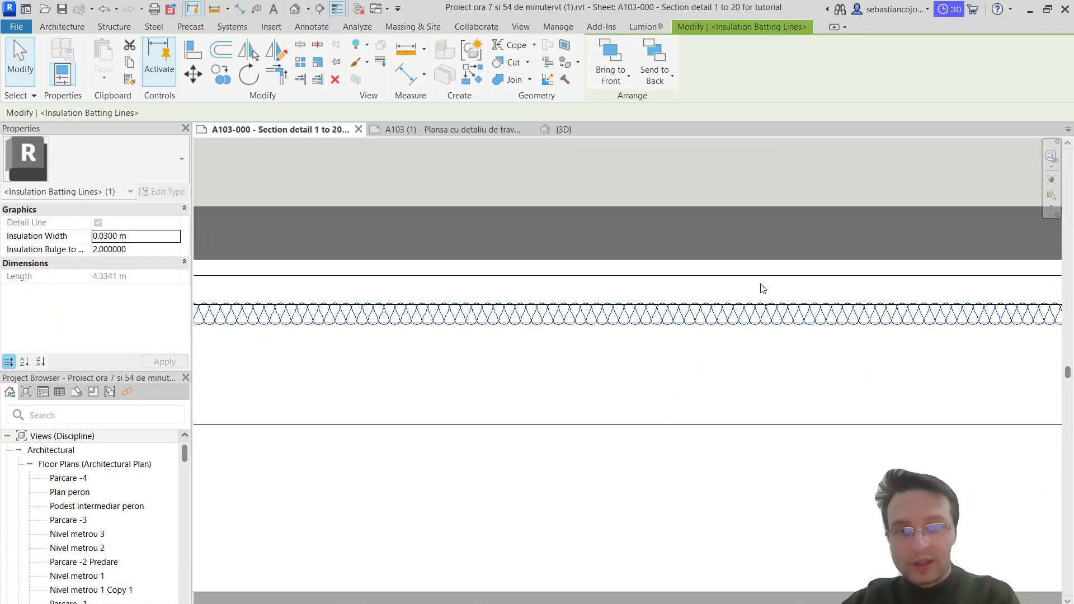
left_click(785, 264)
left_click(787, 323)
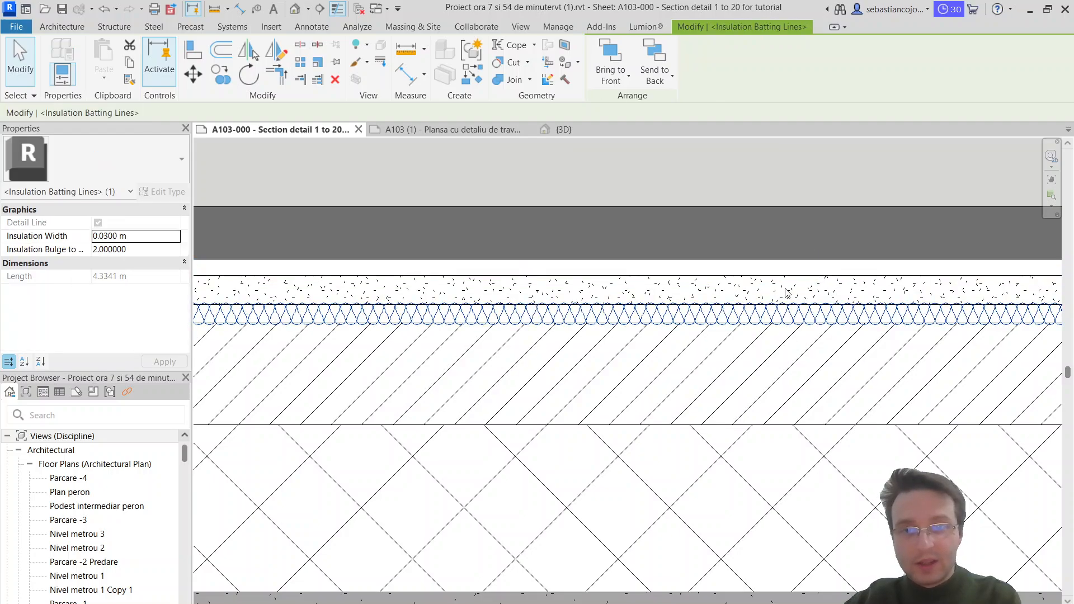
scroll(784, 288, "down", 5)
scroll(397, 288, "up", 2)
scroll(319, 289, "up", 4)
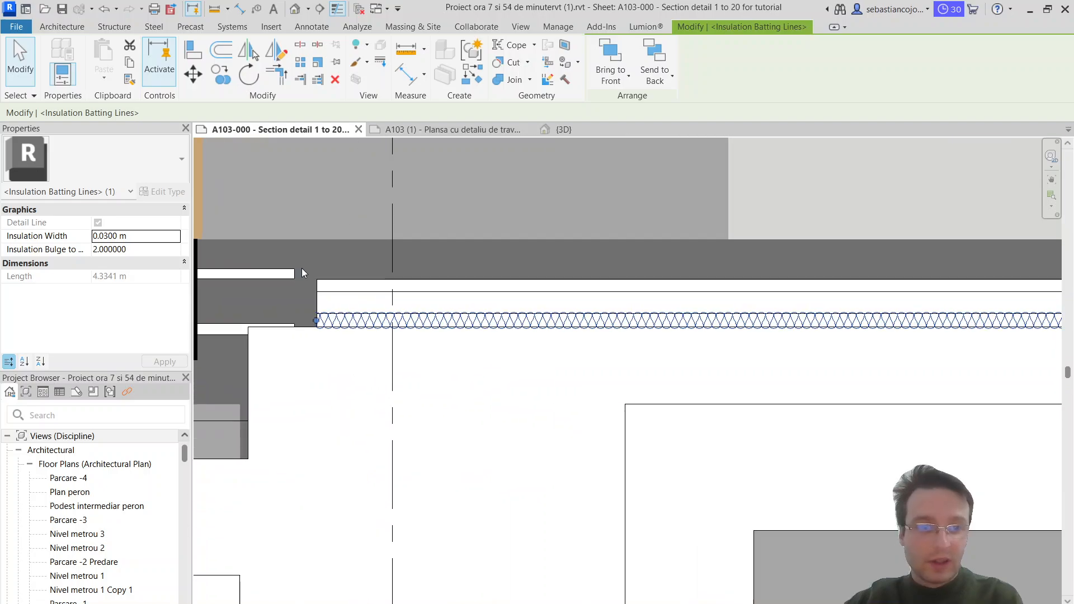
key("Escape")
Step: Move the white, sand and insulation layers together up to just below the top of the floor build-up
left_click_drag(398, 376, 369, 342)
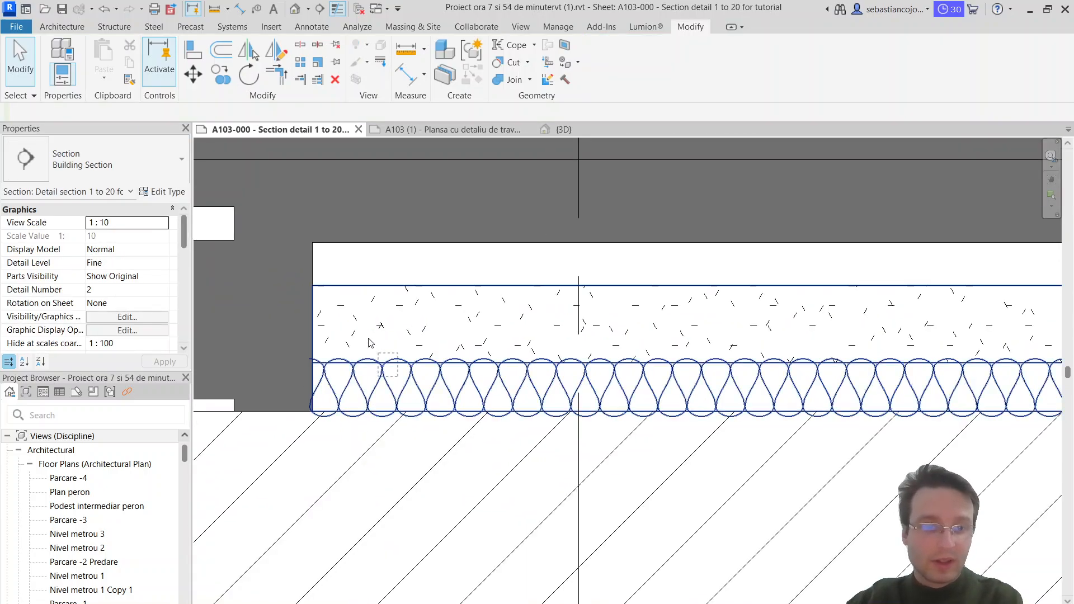
left_click_drag(313, 245, 312, 245)
scroll(390, 252, "down", 3)
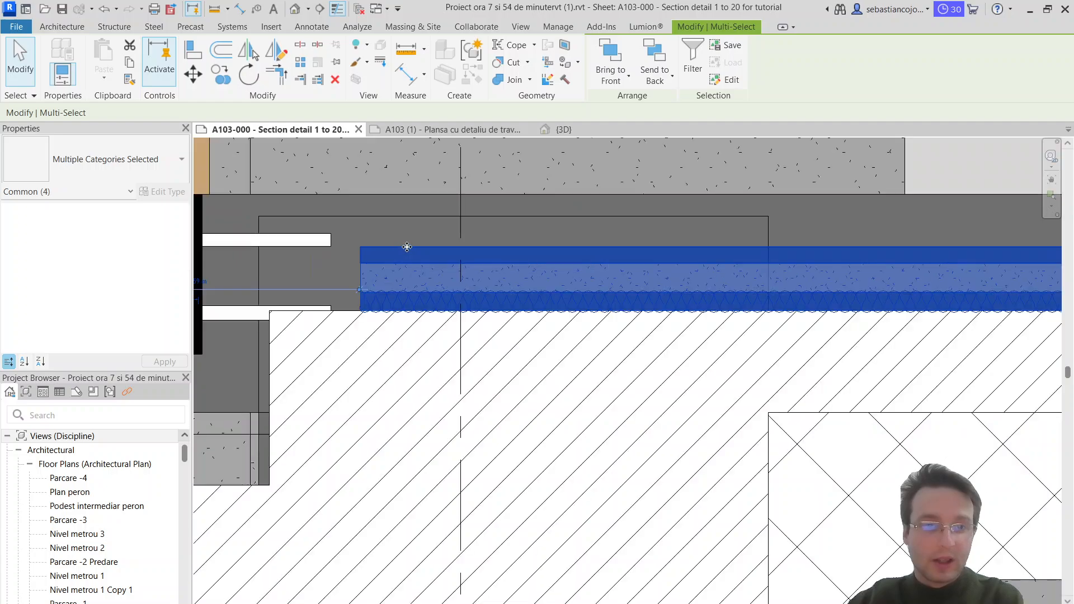
left_click_drag(399, 197, 399, 194)
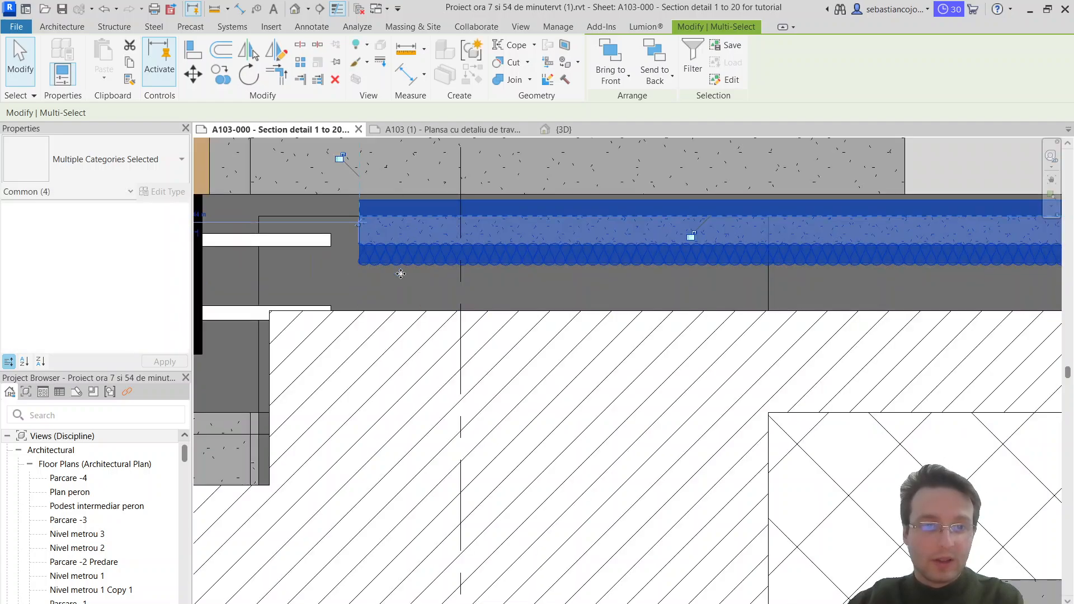
left_click(400, 282)
Step: Raise the Diagonal Up region's top edge to the insulation's underside, and raise the lower edge of its horizontal band
left_click(397, 311)
scroll(699, 321, "down", 4)
middle_click_drag(772, 316, 542, 323)
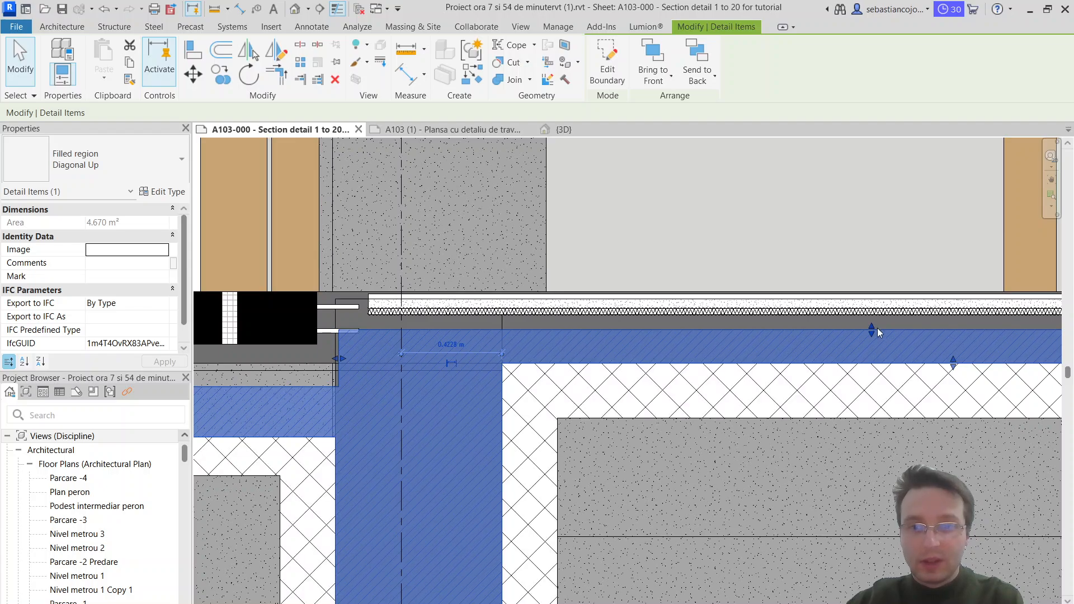
left_click_drag(878, 329, 876, 317)
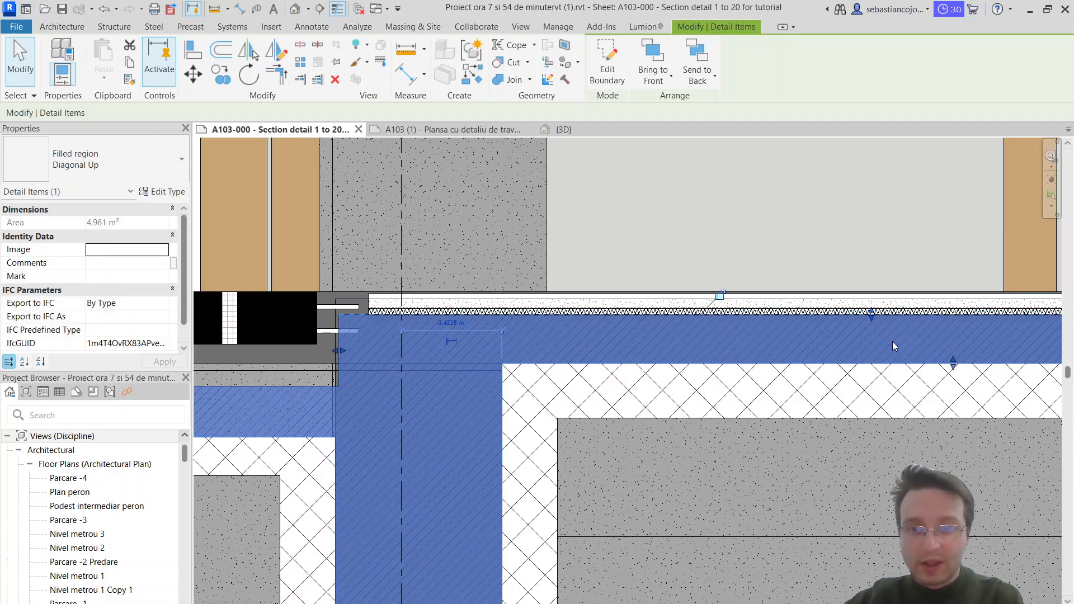
scroll(983, 367, "up", 2)
key("Escape")
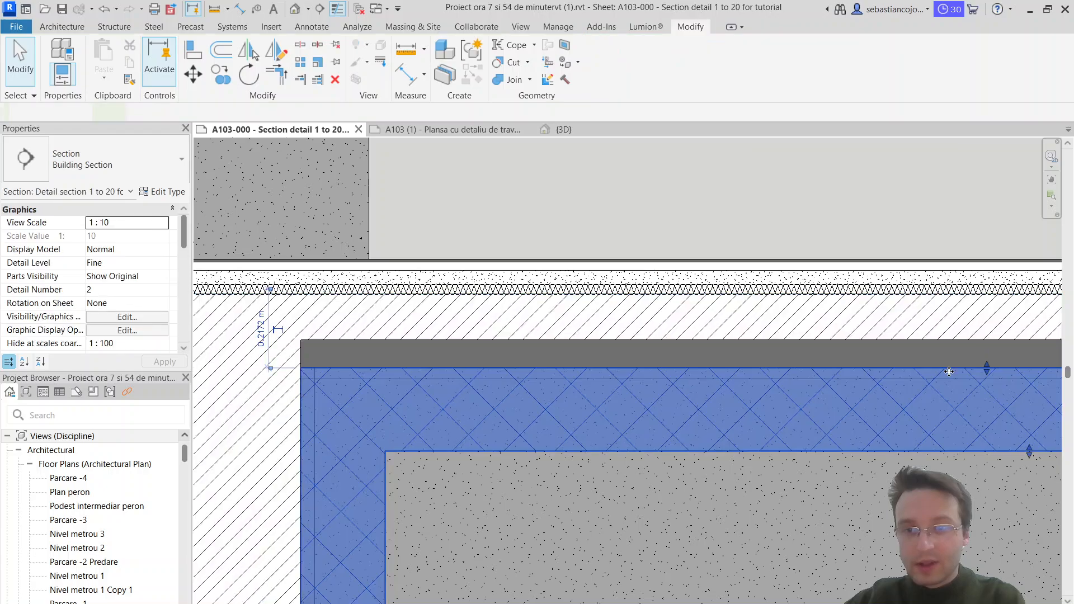
Step: Raise the Diagonal Crosshatch region's top edge to the diagonal hatch's underside, and raise the lower edge of its horizontal band
left_click(960, 369)
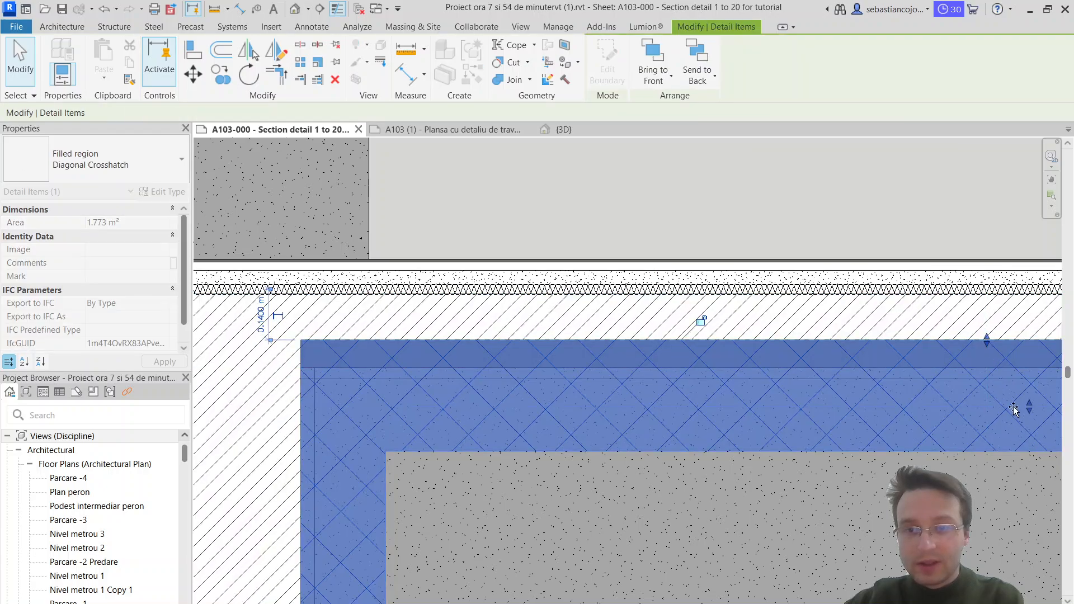
scroll(877, 331, "down", 2)
key("Escape")
scroll(673, 339, "up", 1)
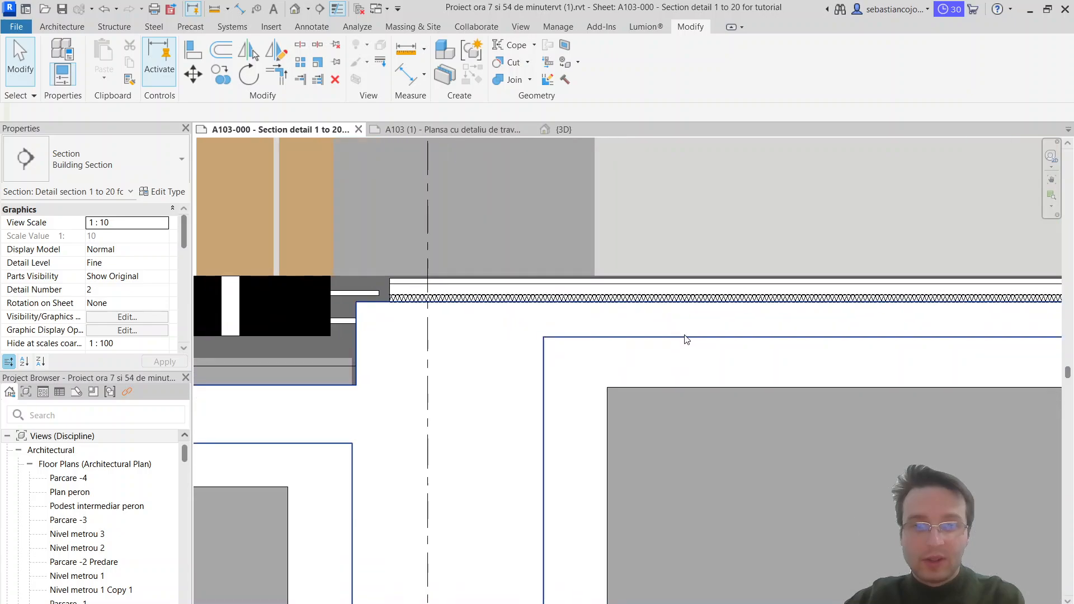
scroll(683, 338, "down", 2)
middle_click_drag(744, 288, 588, 289)
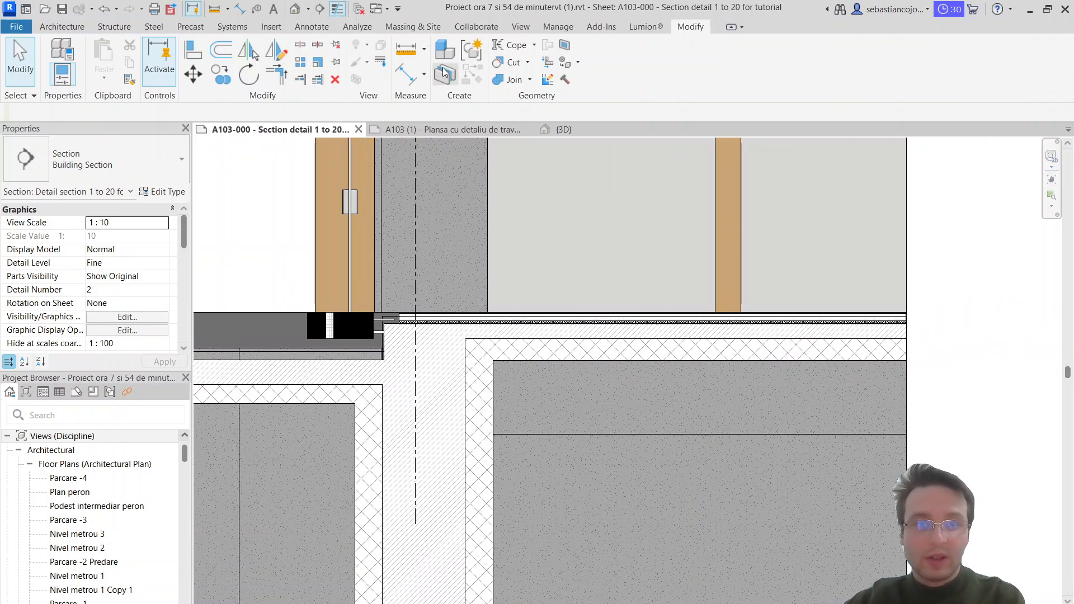
Step: Place an aligned dimension across the thickness of the Diagonal Up band, from the insulation's underside to the crosshatch's top edge
left_click(406, 73)
scroll(616, 314, "up", 5)
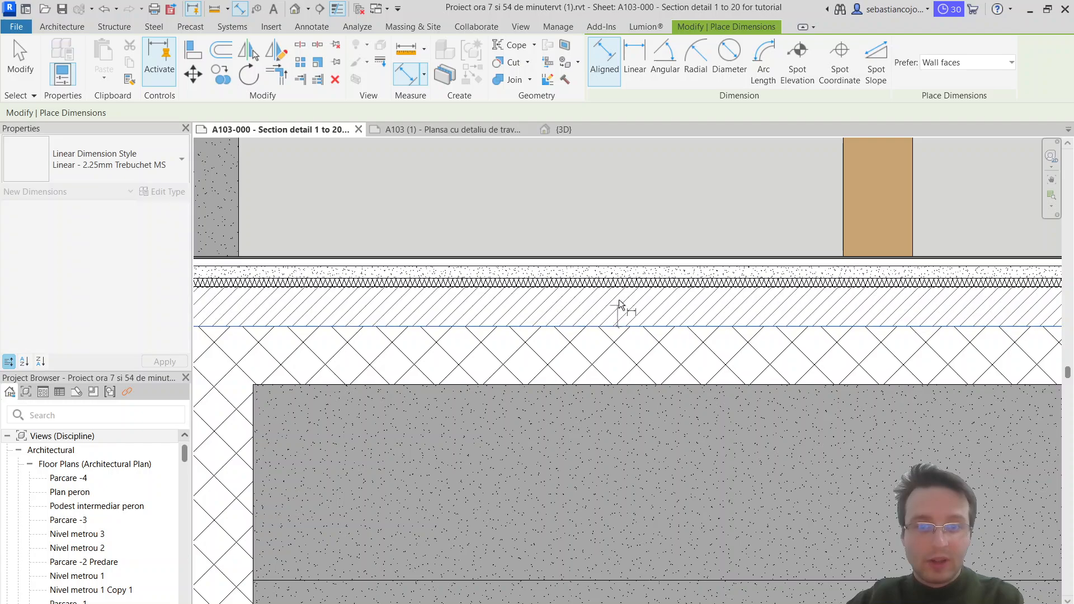
scroll(618, 293, "up", 4)
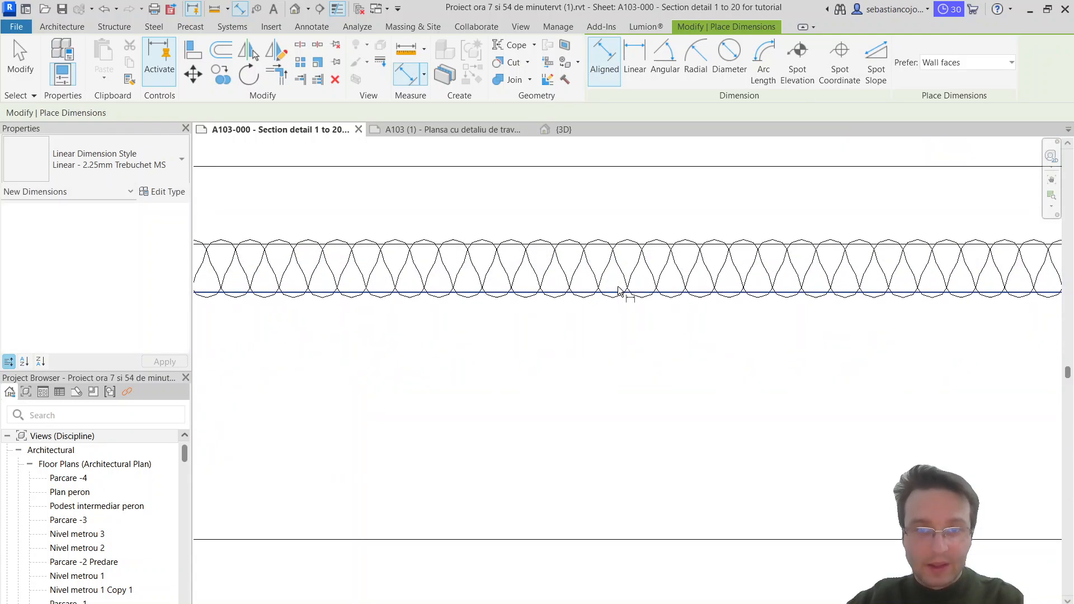
scroll(614, 300, "up", 3)
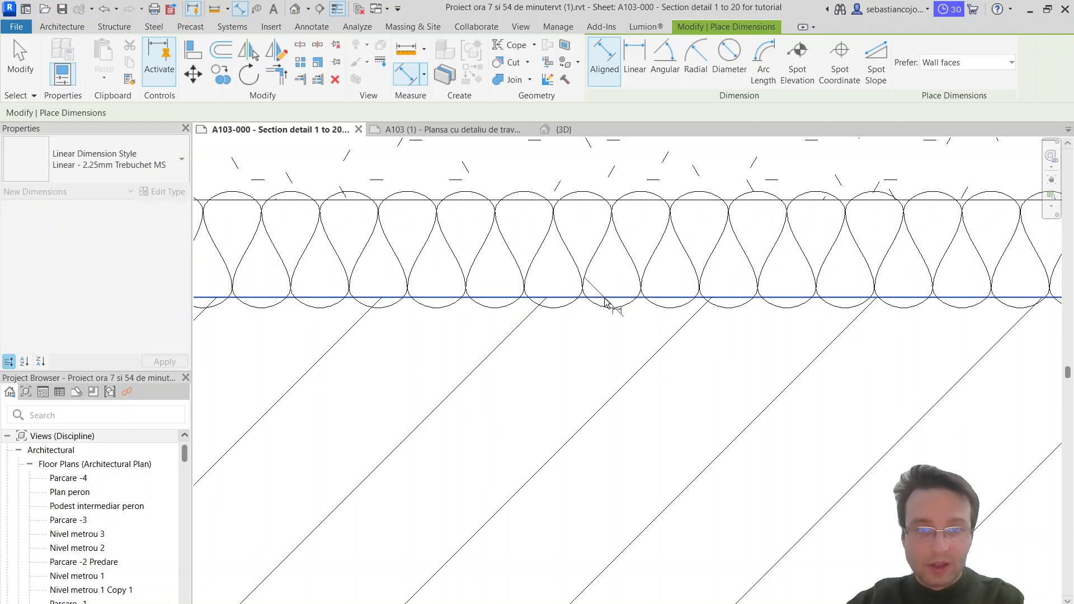
scroll(610, 336, "down", 2)
left_click(594, 484)
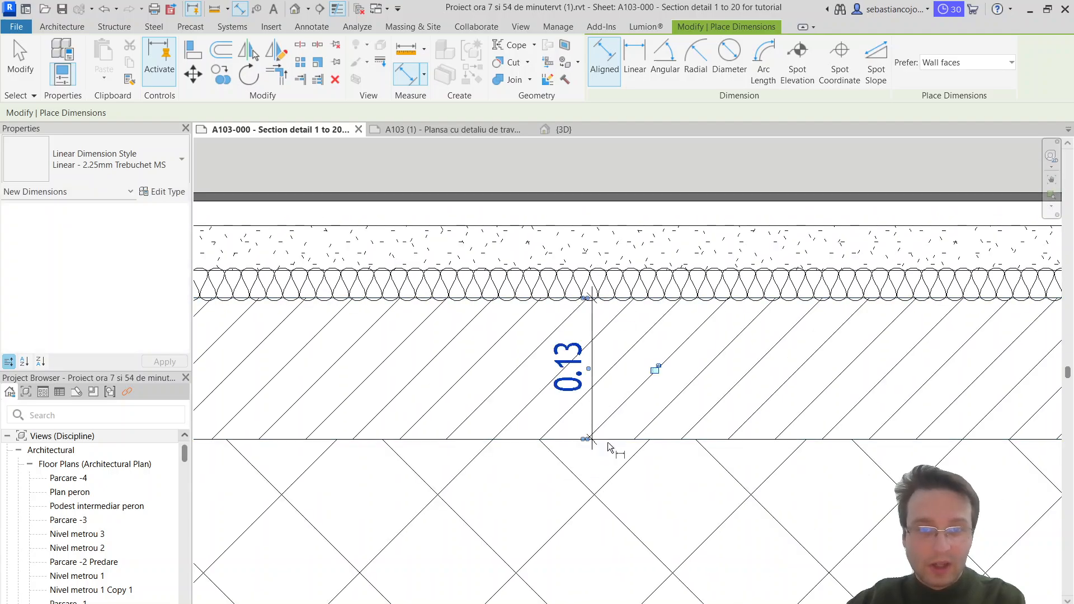
key("Escape")
key("Escape")
Step: Lower the bottom and top edges of the Diagonal Crosshatch region's horizontal band, leaving a gap beneath the Diagonal Up band
scroll(624, 423, "down", 4)
scroll(675, 407, "down", 3)
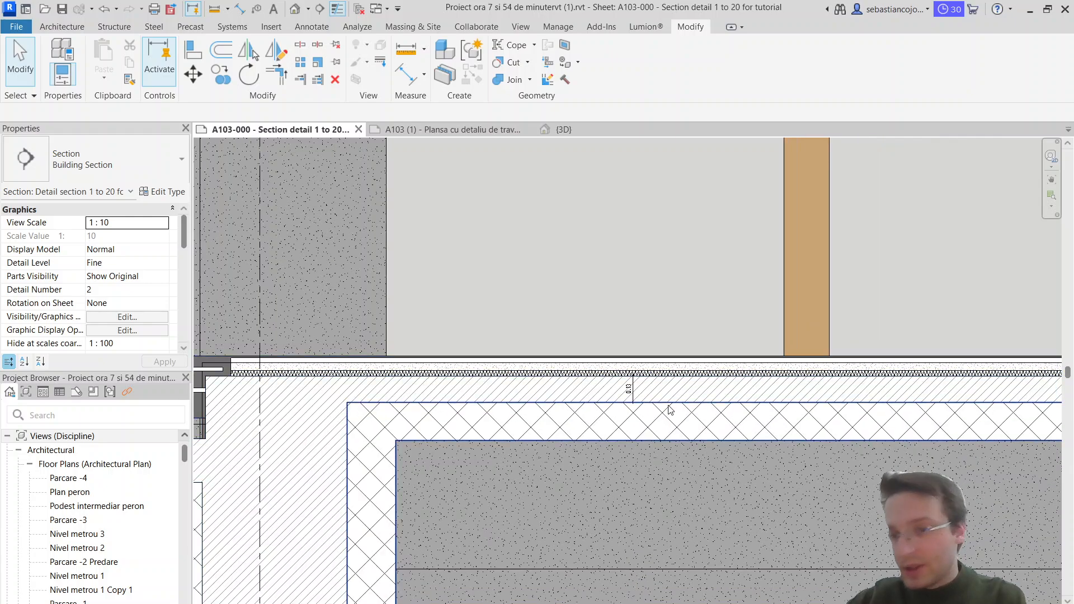
scroll(670, 407, "up", 2)
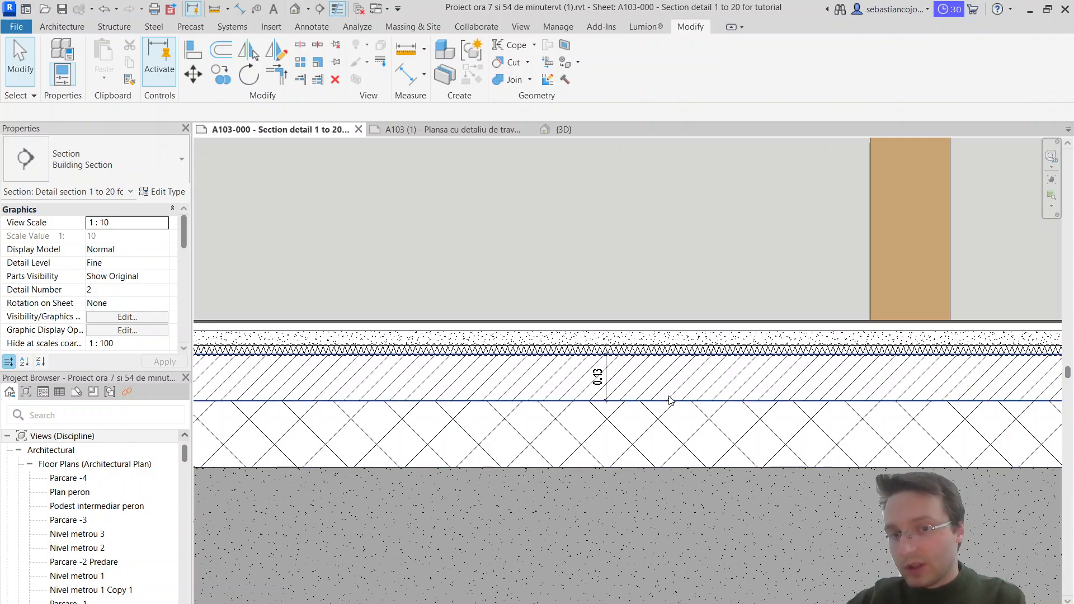
scroll(679, 384, "down", 3)
scroll(661, 406, "up", 1)
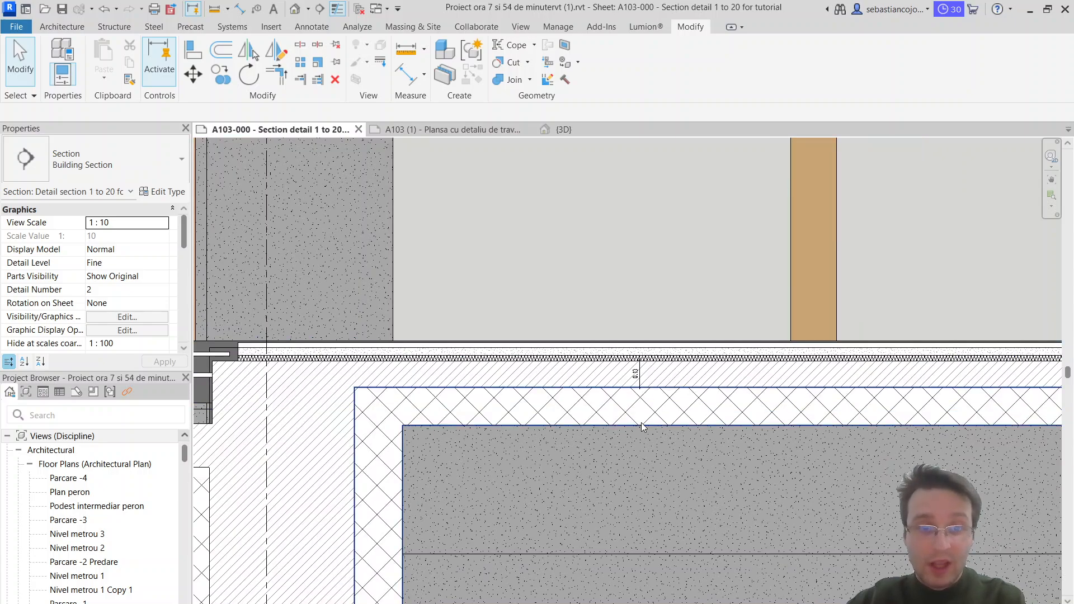
left_click(643, 425)
left_click_drag(769, 427, 770, 438)
mouse_move(746, 390)
left_mouse_down()
mouse_move(746, 409)
mouse_move(767, 401)
left_mouse_up()
scroll(722, 383, "up", 3)
key("Escape")
Step: Lower the underside of the Diagonal Up region's horizontal band to make it 0.14 thick
left_click(708, 391)
scroll(764, 395, "up", 3)
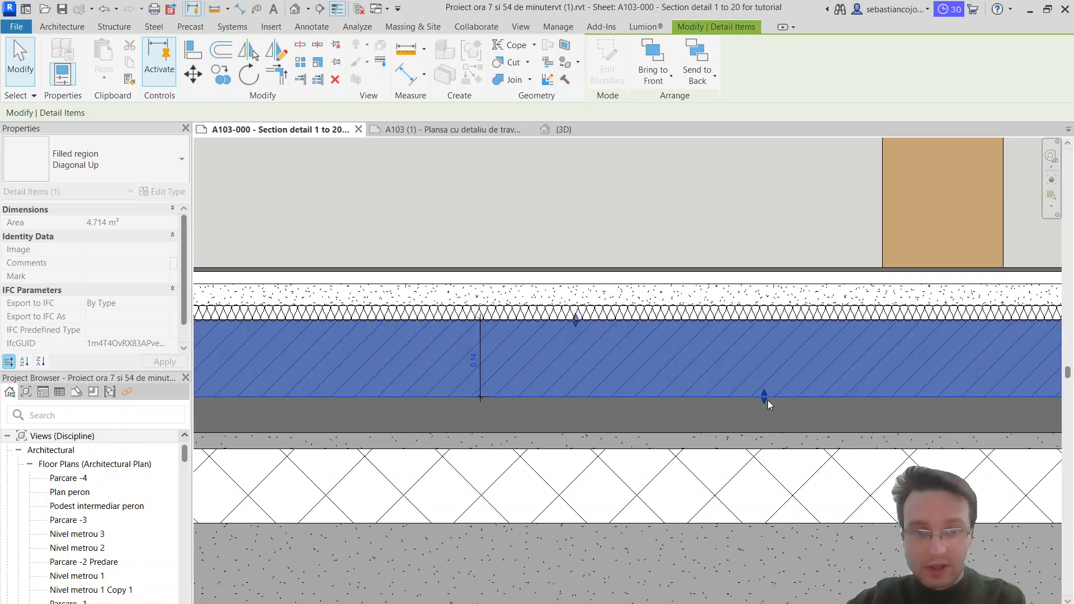
key("Escape")
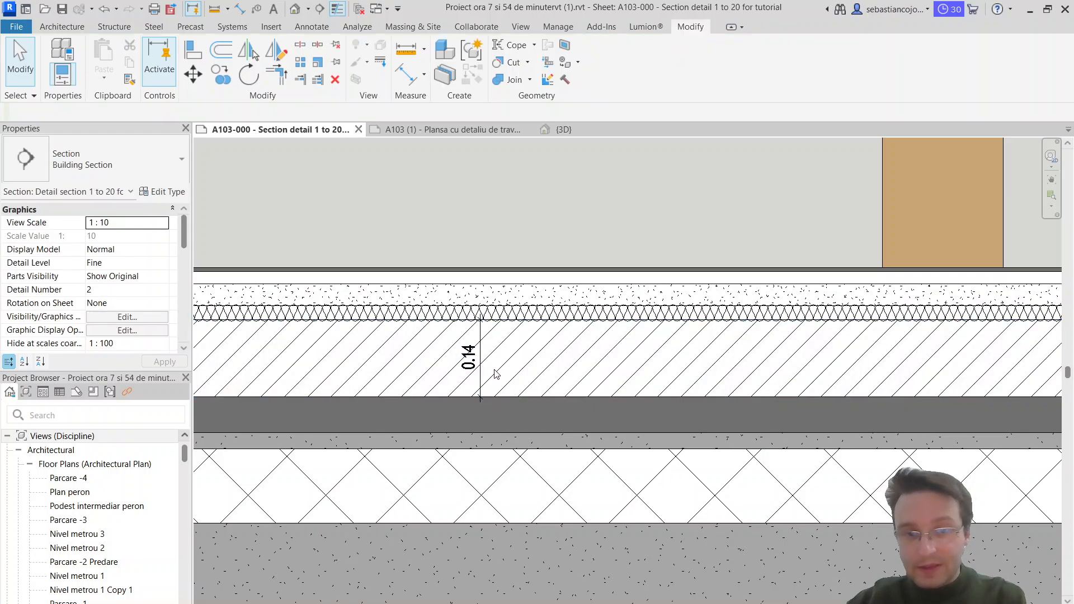
left_click(703, 400)
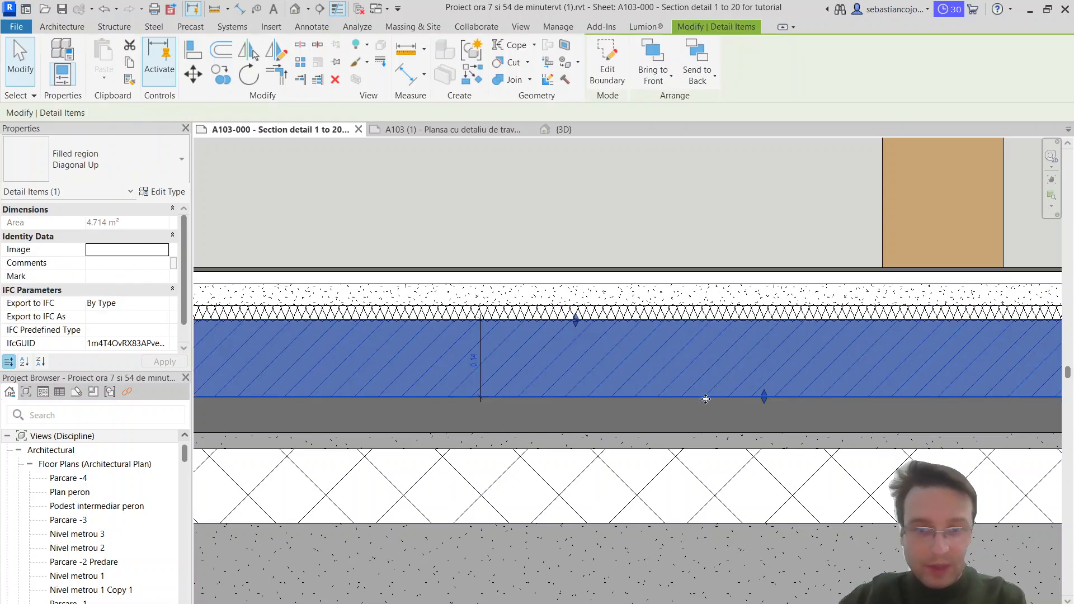
key("Escape")
Step: Raise the Diagonal Crosshatch band back up against the underside of the thickened Diagonal Up band, and pull its lower edge up
left_click(703, 451)
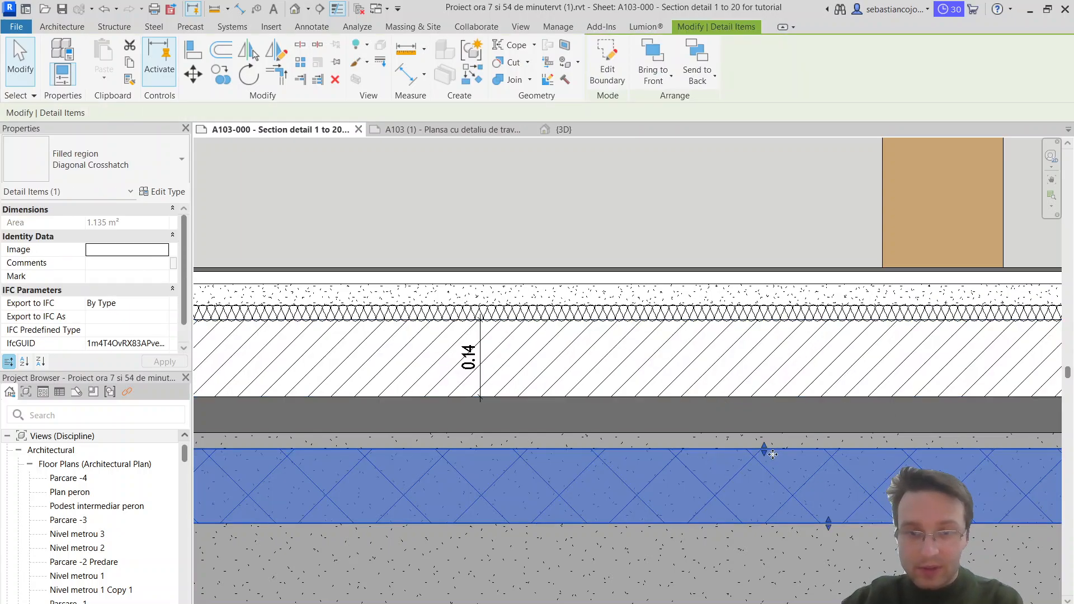
left_click_drag(764, 449, 764, 399)
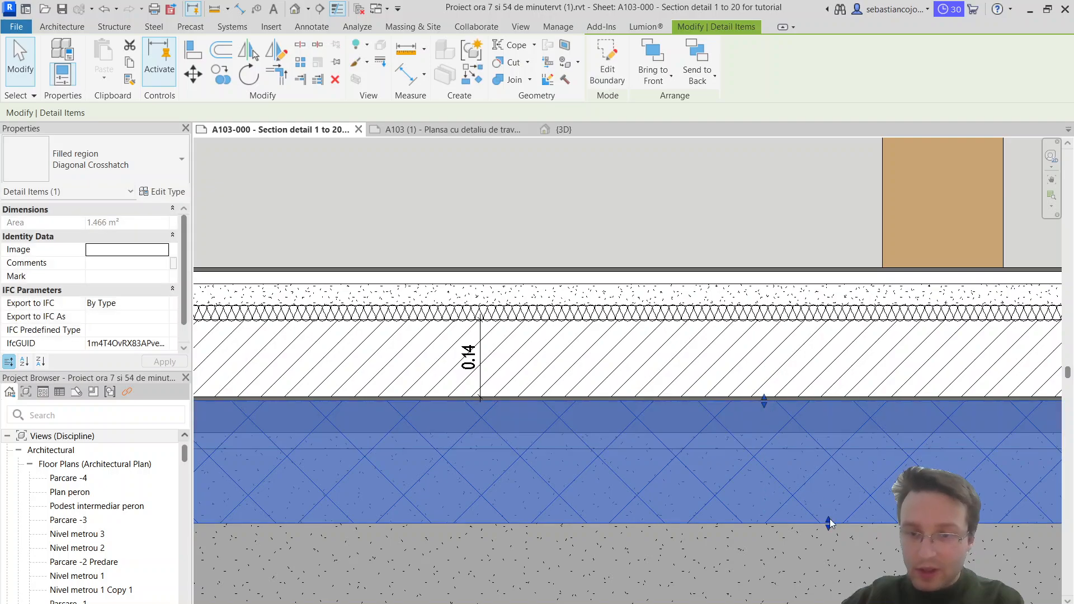
left_click_drag(828, 524, 826, 487)
scroll(827, 491, "down", 2)
left_click(731, 496)
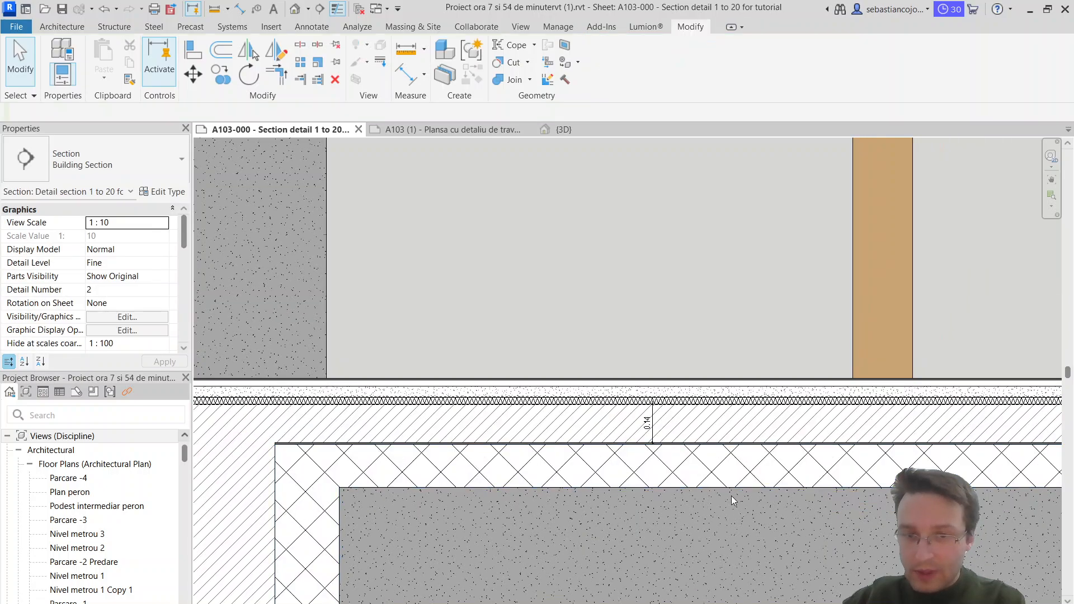
scroll(756, 480, "down", 2)
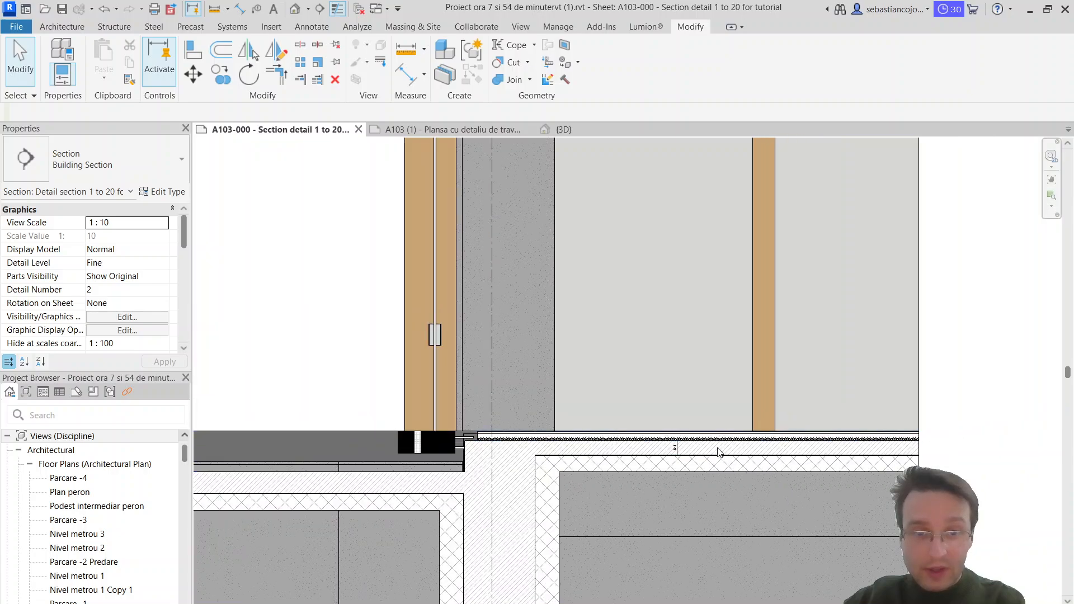
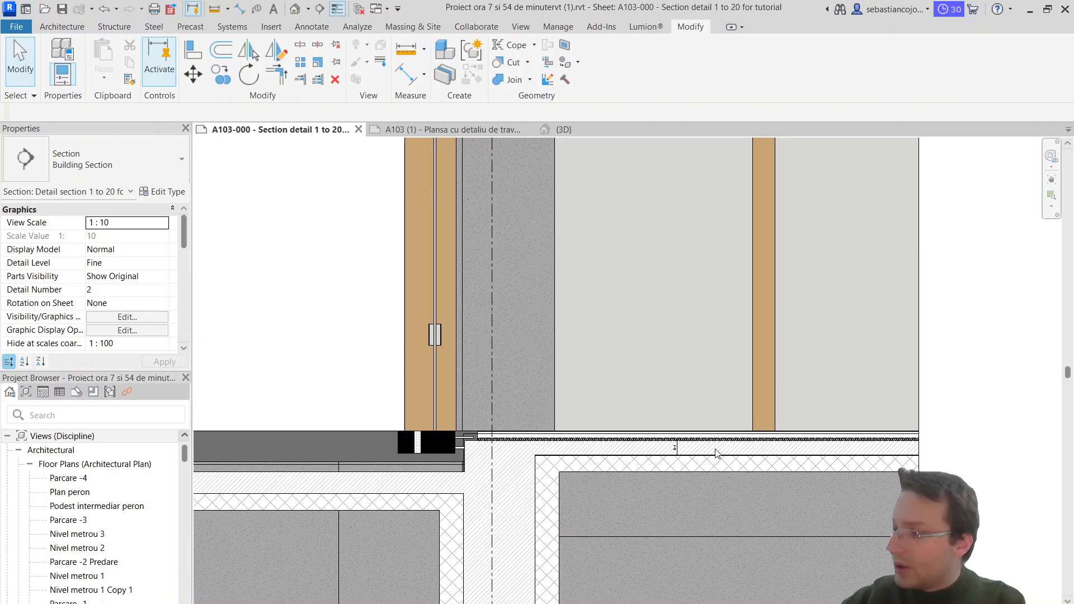
Step: Raise the Diagonal Up band's underside and the Diagonal Crosshatch band's edges, making the Diagonal Up band 0.12 thick
scroll(689, 450, "up", 3)
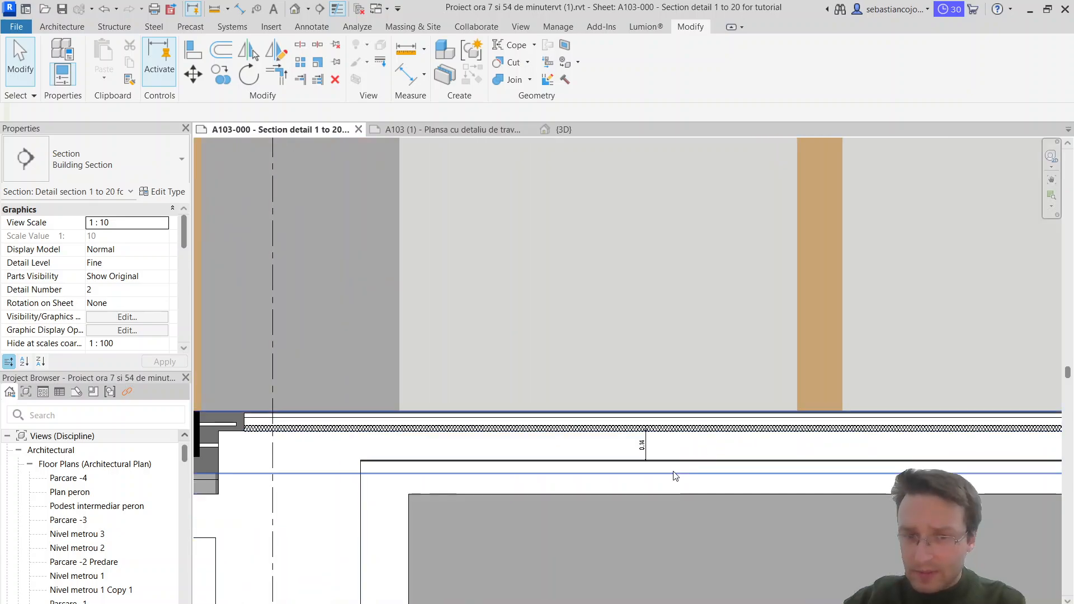
left_click(643, 456)
scroll(685, 465, "up", 2)
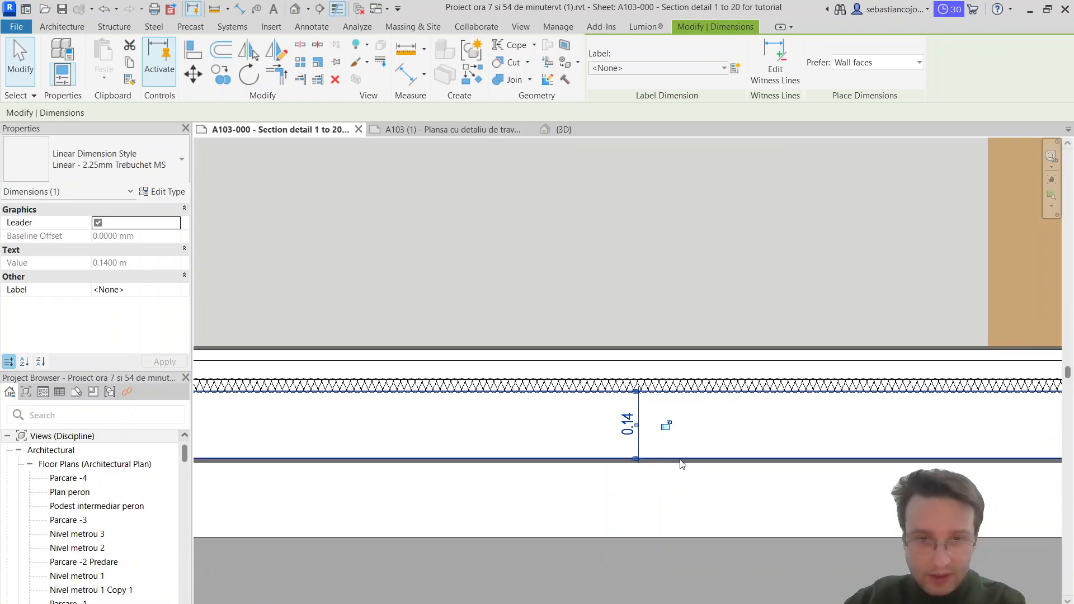
left_click(684, 460)
left_click_drag(884, 456, 879, 450)
left_click(841, 472)
left_click(813, 463)
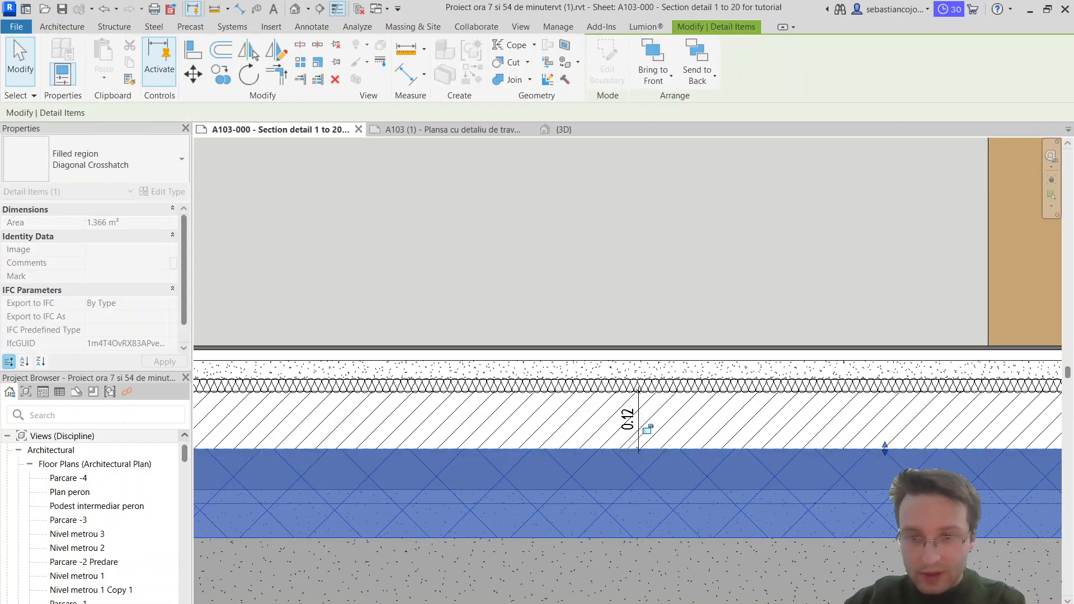
scroll(912, 505, "down", 2)
left_click(839, 492)
Step: Lower the horizontal band of the Diagonal Crosshatch region, leaving a small gap beneath the Diagonal Up band
scroll(735, 467, "up", 3)
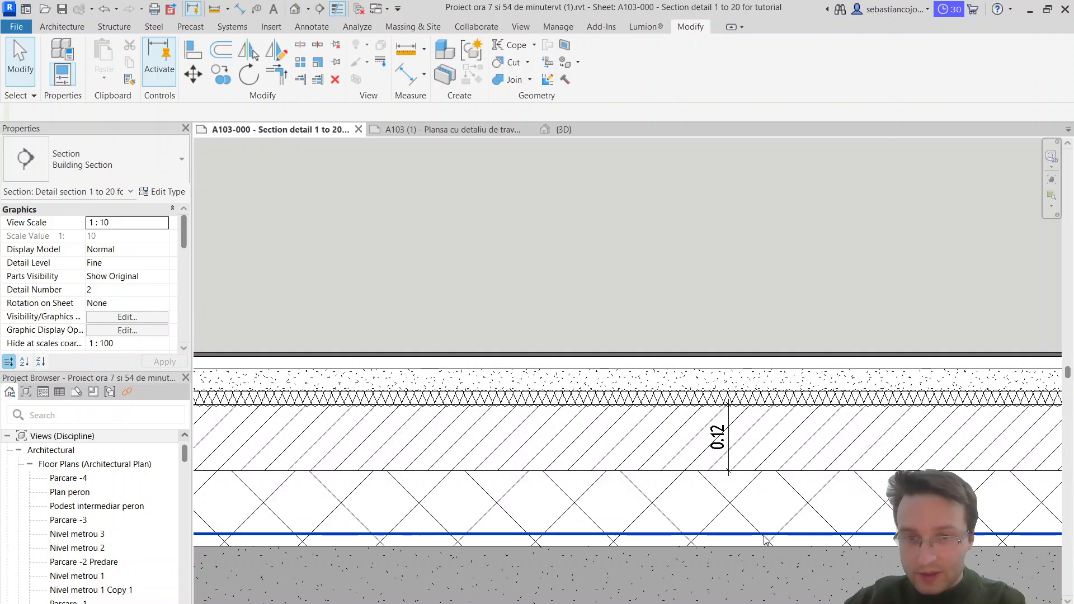
left_click(720, 502)
scroll(721, 503, "down", 2)
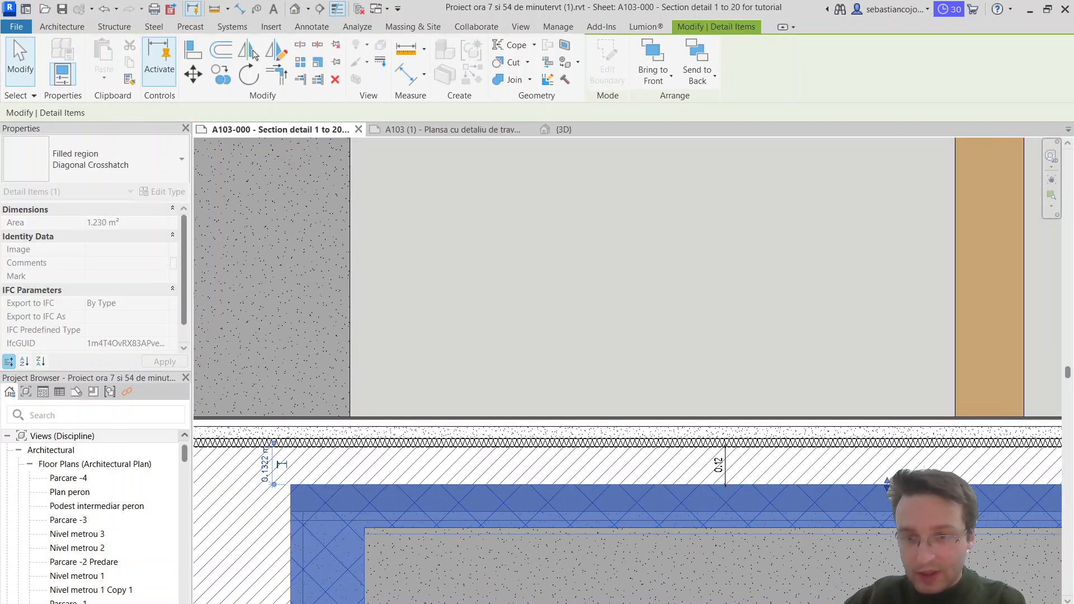
left_click_drag(887, 483, 887, 492)
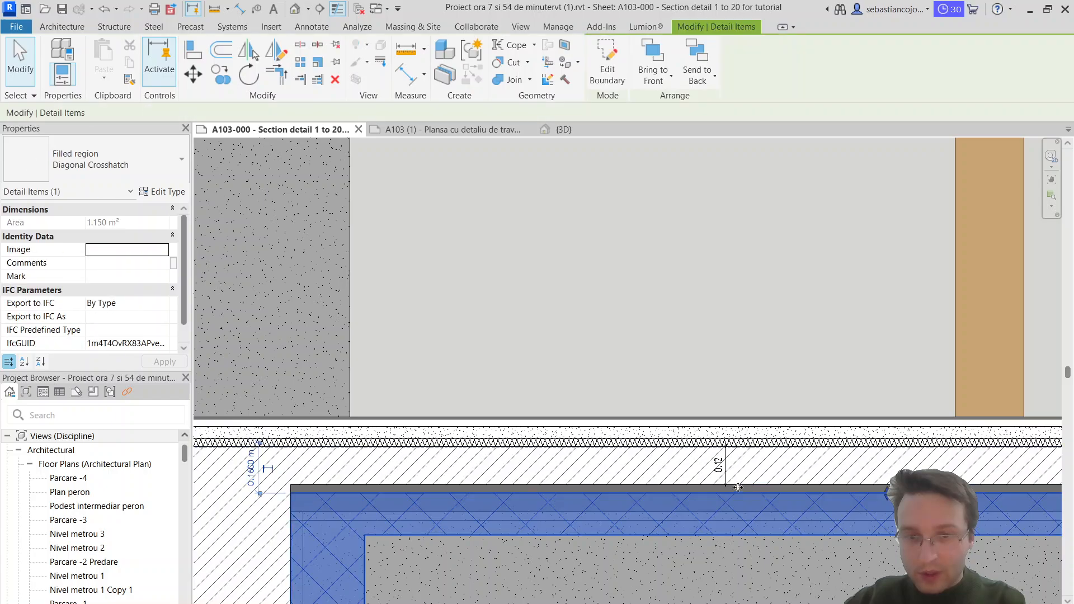
Step: Lower the underside of the Diagonal Up band to the top of the Diagonal Crosshatch band, making it 0.15 thick
scroll(737, 487, "up", 3)
left_click(735, 484)
scroll(839, 477, "down", 2)
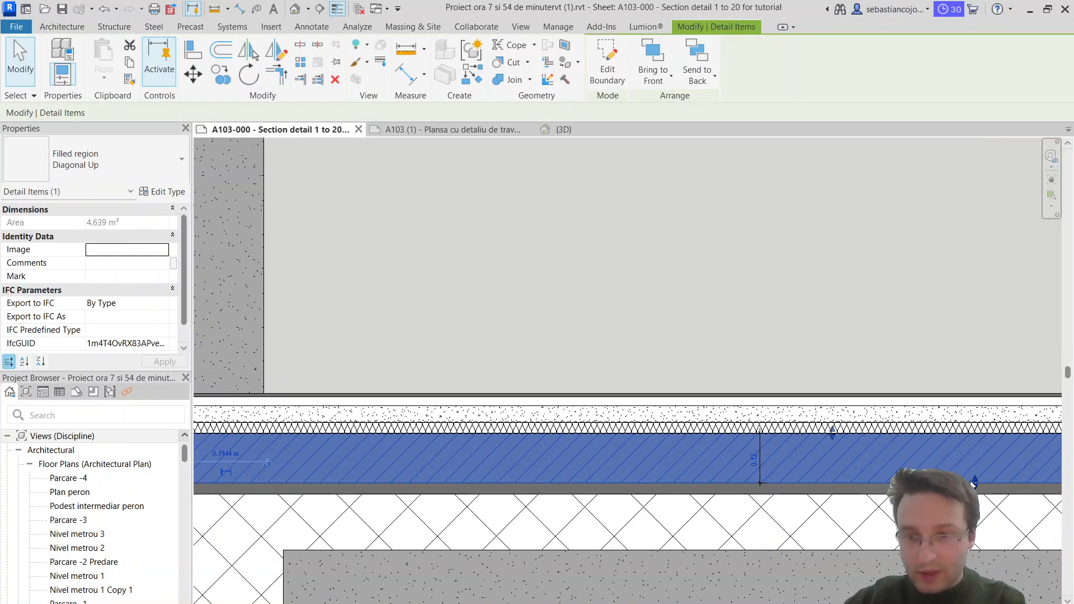
left_click_drag(976, 491, 975, 494)
scroll(799, 483, "up", 2)
left_click(803, 484)
scroll(818, 462, "down", 3)
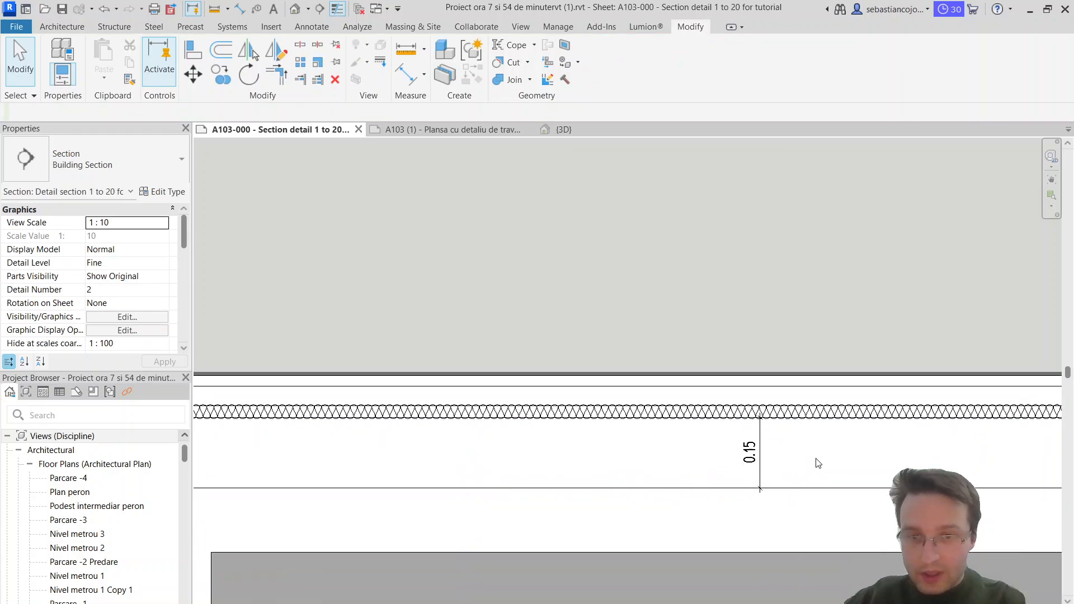
middle_click_drag(613, 469, 499, 285)
left_click(638, 338)
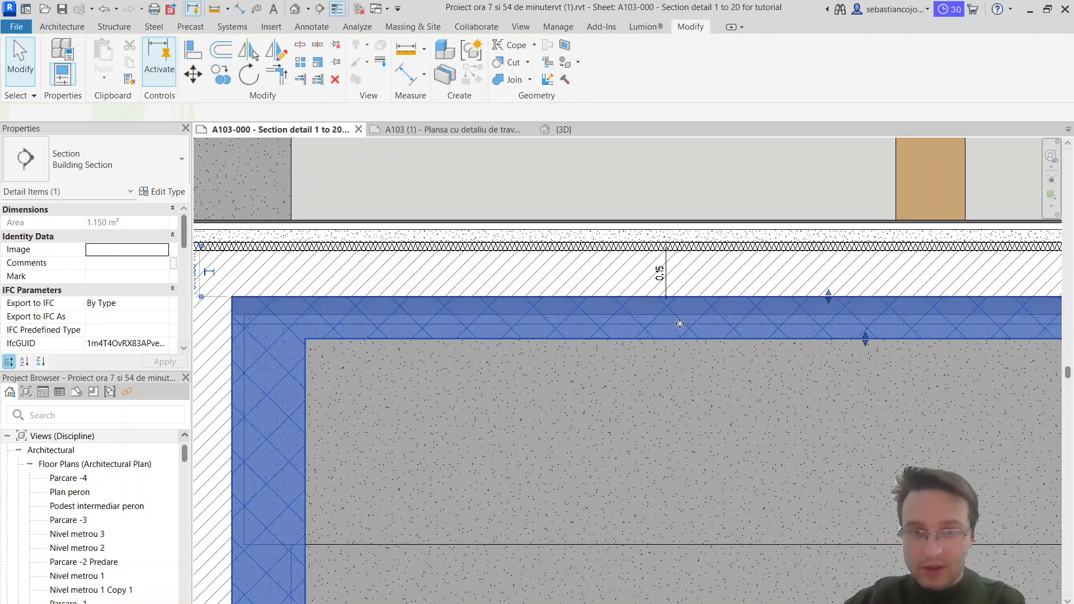
scroll(679, 324, "down", 2)
left_click(675, 324)
scroll(610, 313, "up", 4)
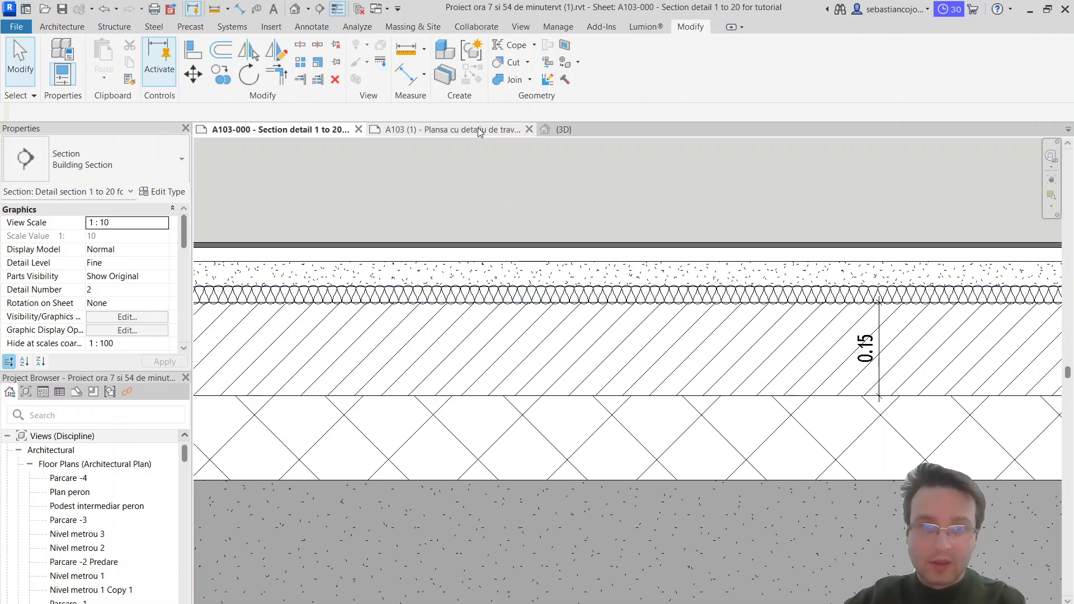
Step: Place an aligned dimension across the thickness of the insulation batting, from its top edge to its underside
left_click(394, 71)
scroll(631, 311, "up", 3)
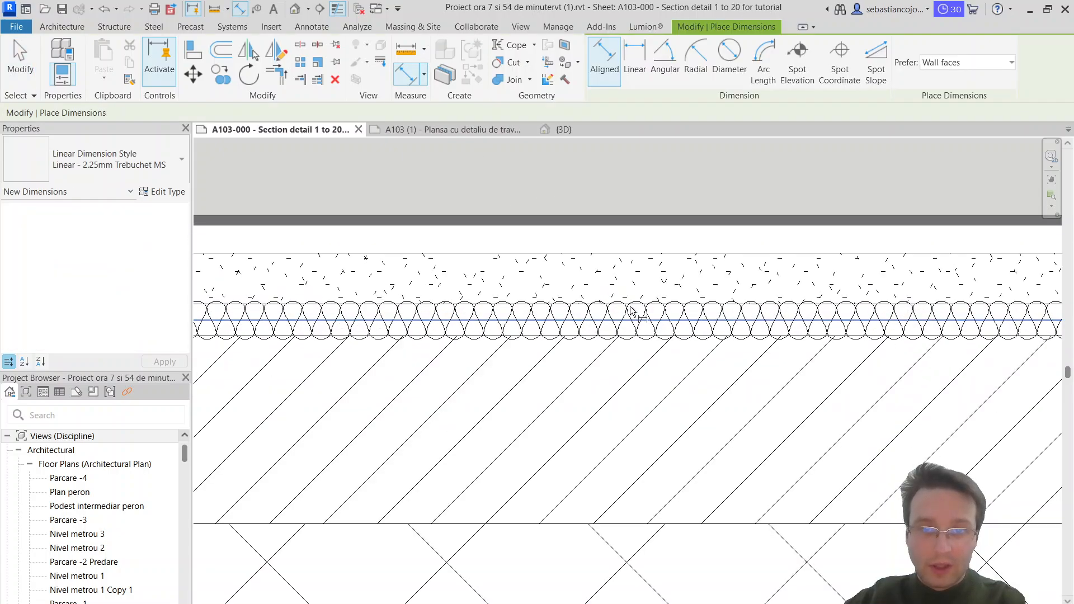
left_click(674, 313)
key("Escape")
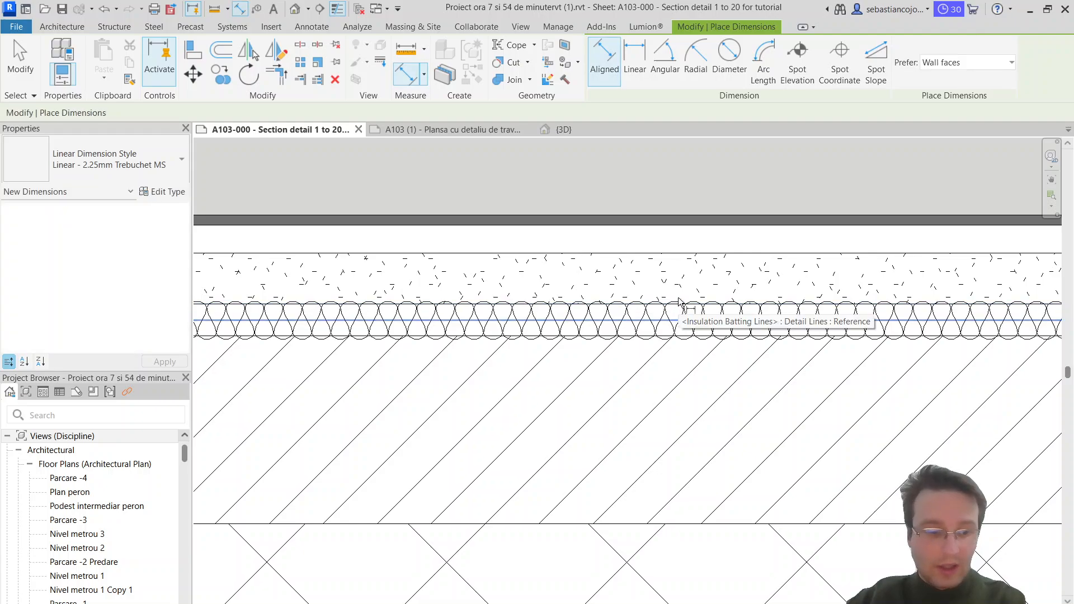
left_click(679, 304)
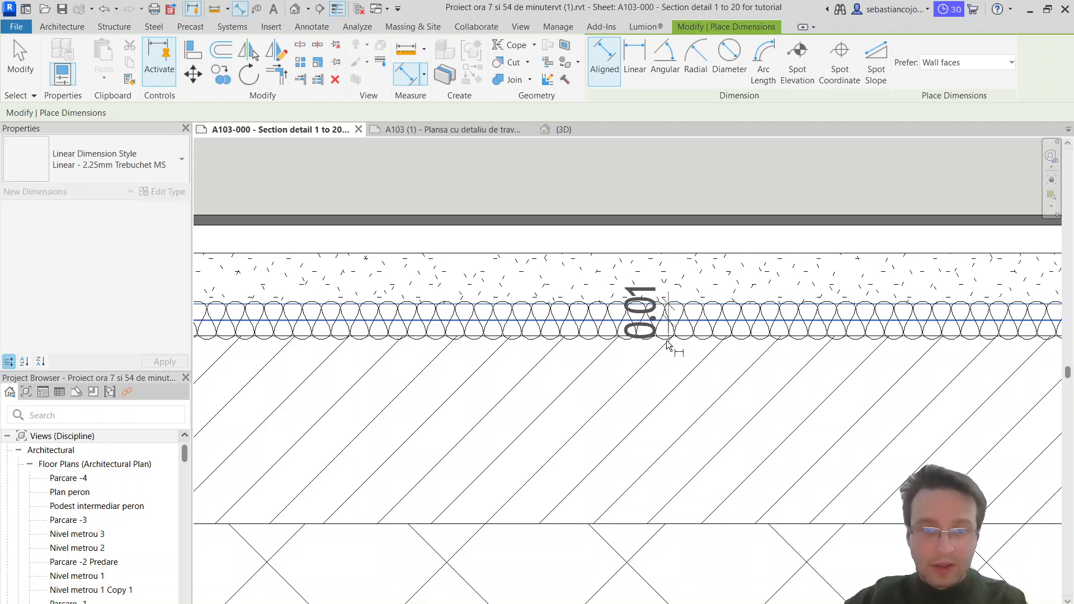
key("Escape")
left_click(692, 307)
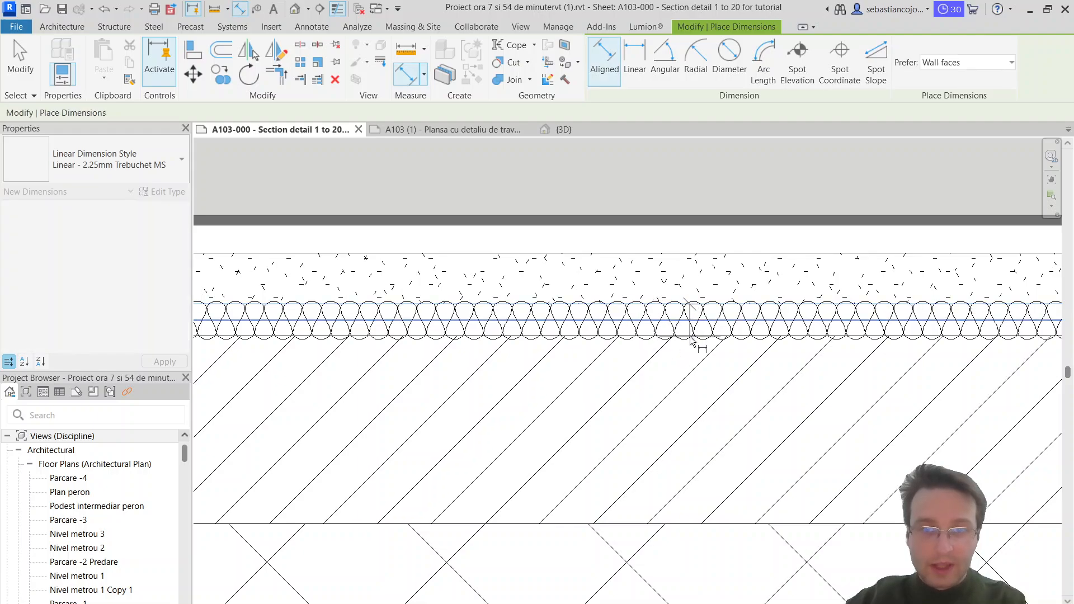
key("Tab")
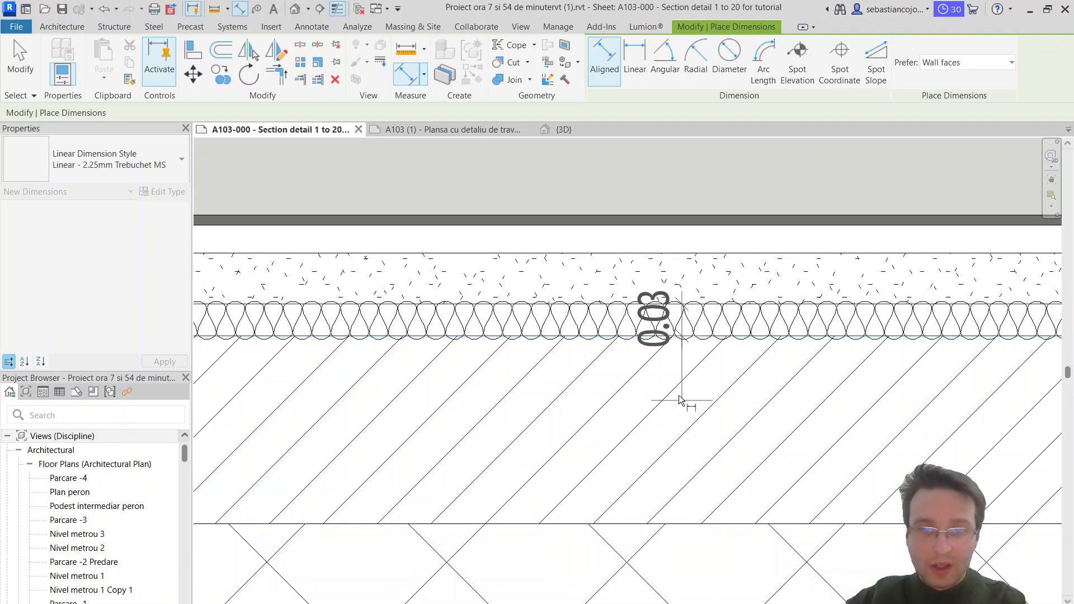
left_click(681, 399)
scroll(680, 399, "down", 3)
scroll(615, 370, "up", 3)
key("Escape")
key("Escape")
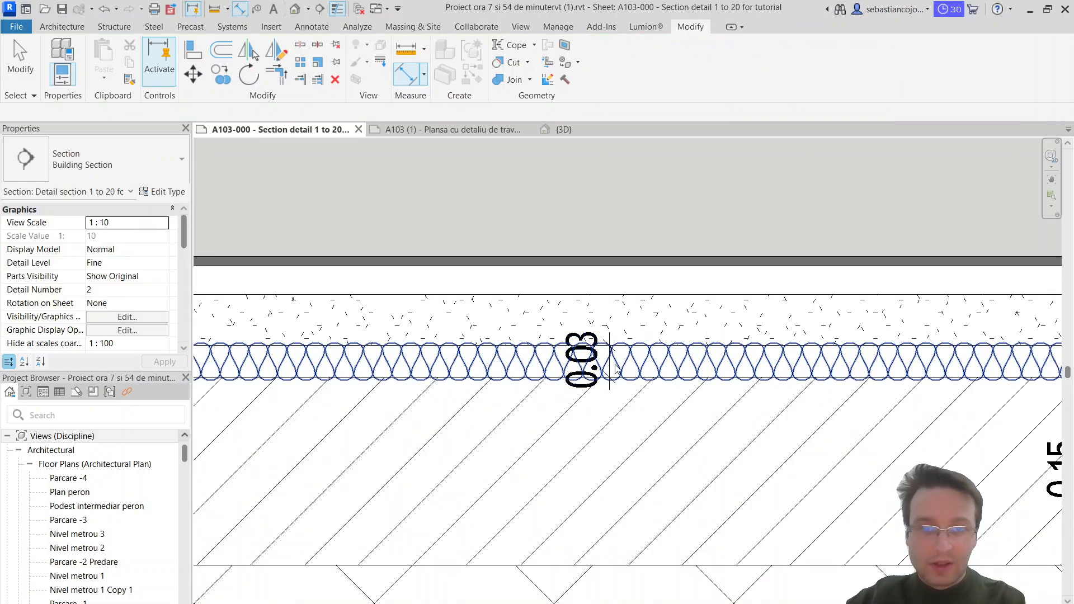
Step: Duplicate the insulation dimension's type under the name "Centimeter dimension"
left_click(610, 344)
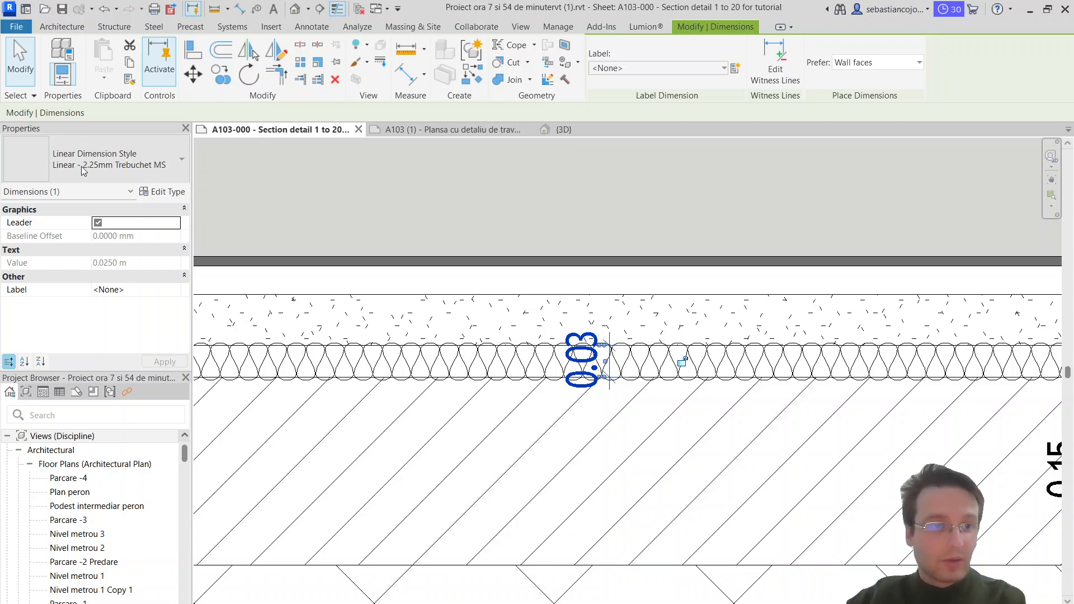
scroll(384, 312, "down", 1)
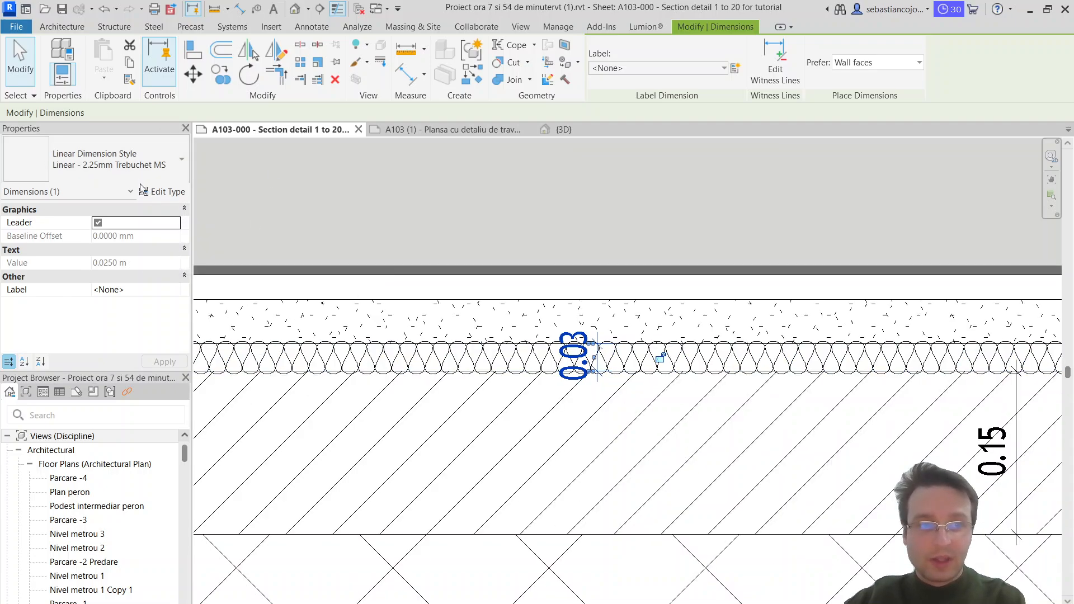
left_click(174, 207)
left_click(166, 192)
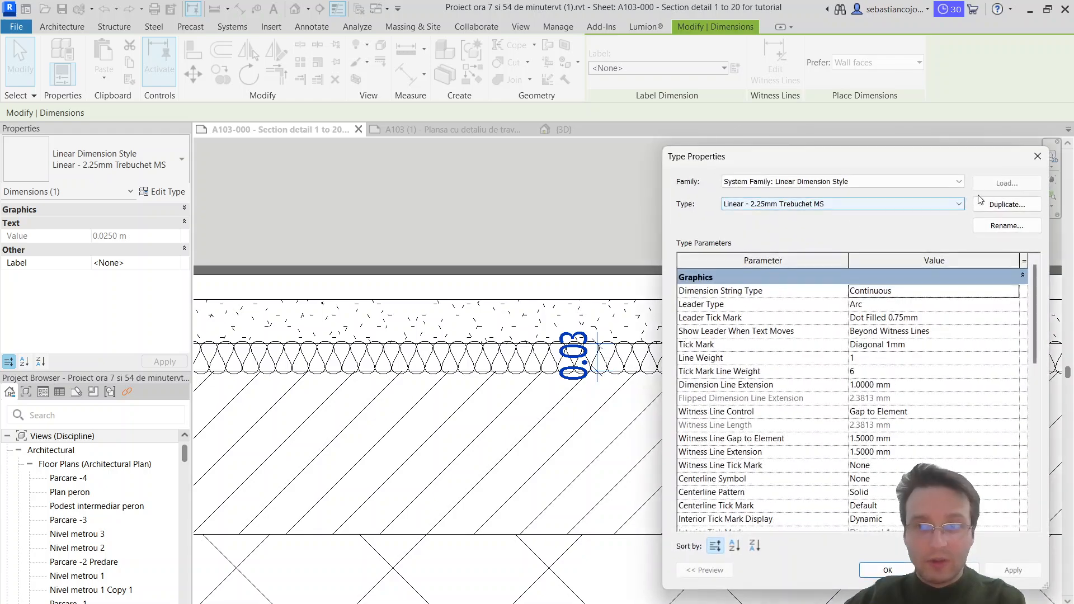
left_click(1012, 204)
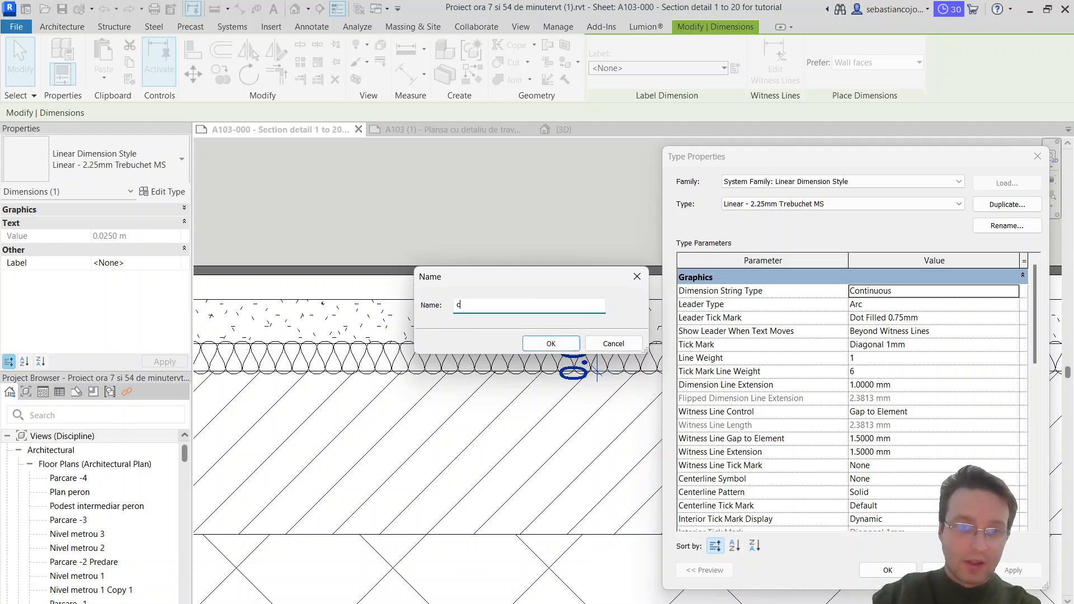
type("c")
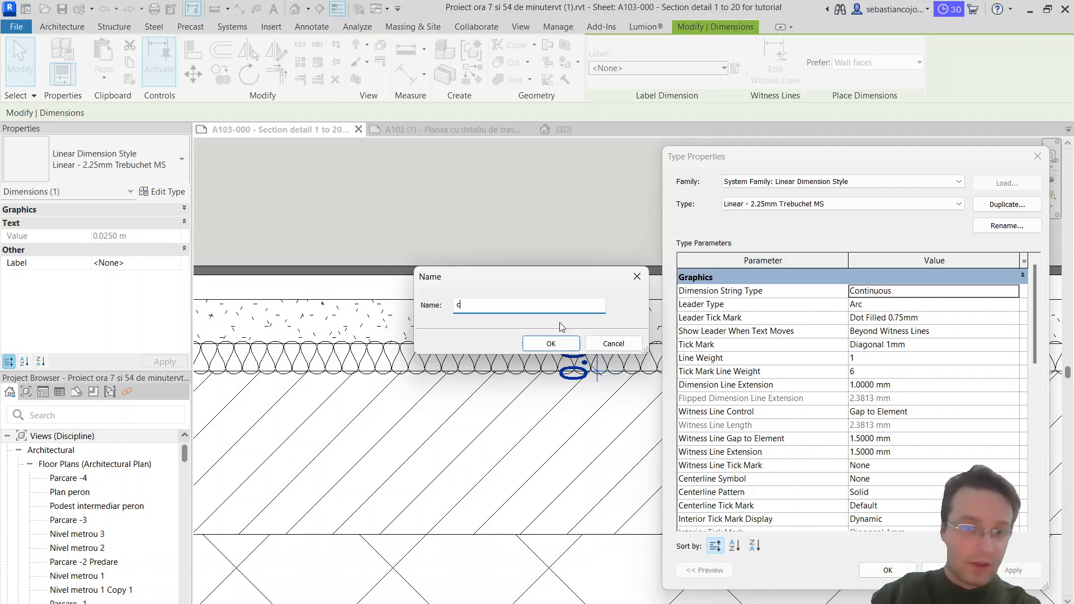
key("BackSpace")
type("CE")
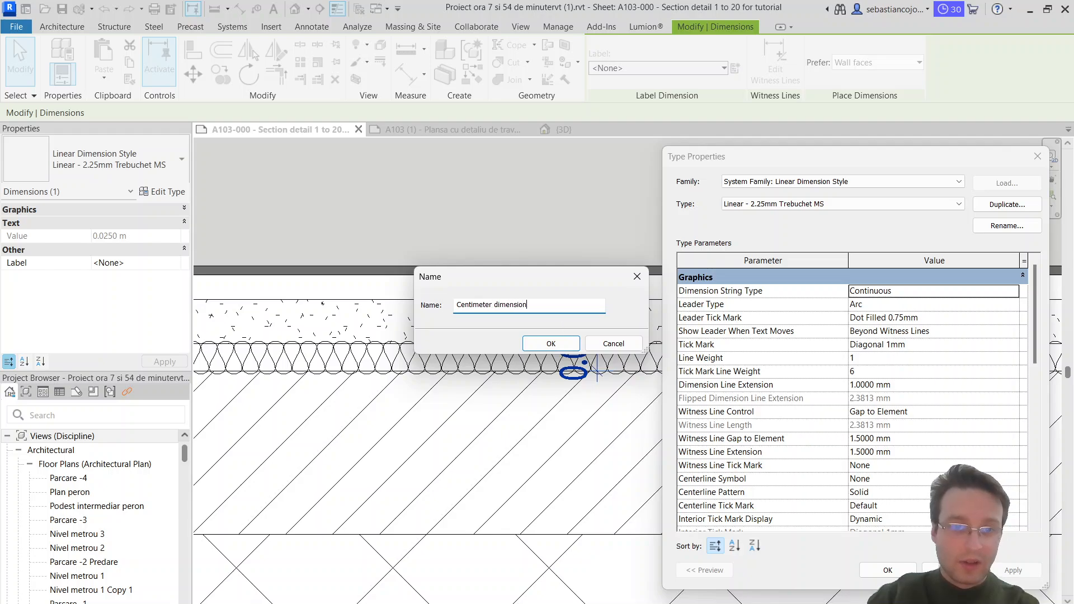
key("Return")
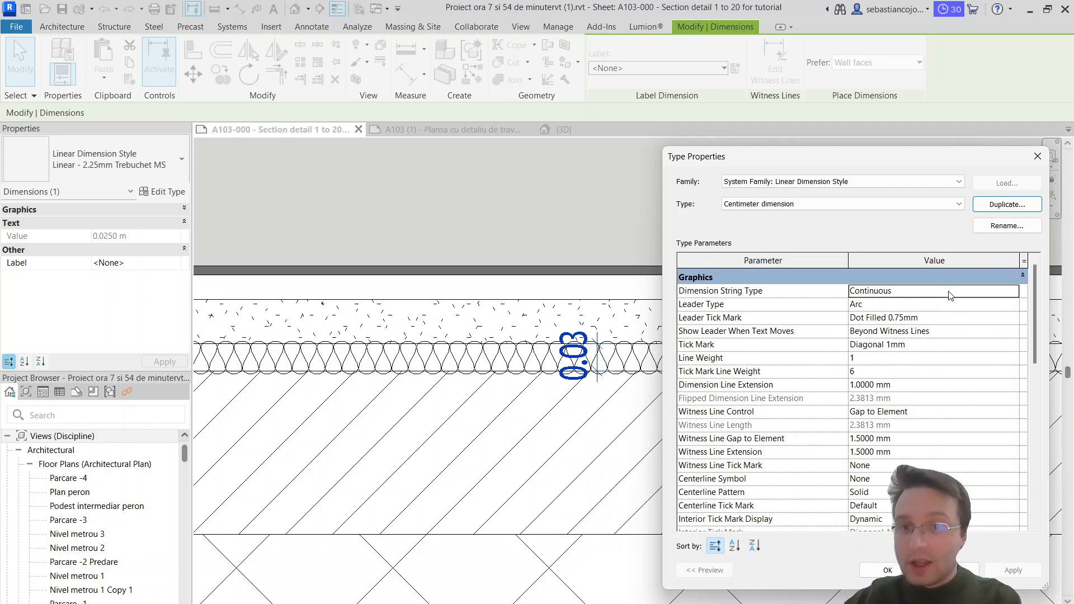
Step: Set the new dimension type's primary units format to centimeters with 0 decimal places and apply it
scroll(964, 319, "down", 7)
scroll(967, 334, "down", 5)
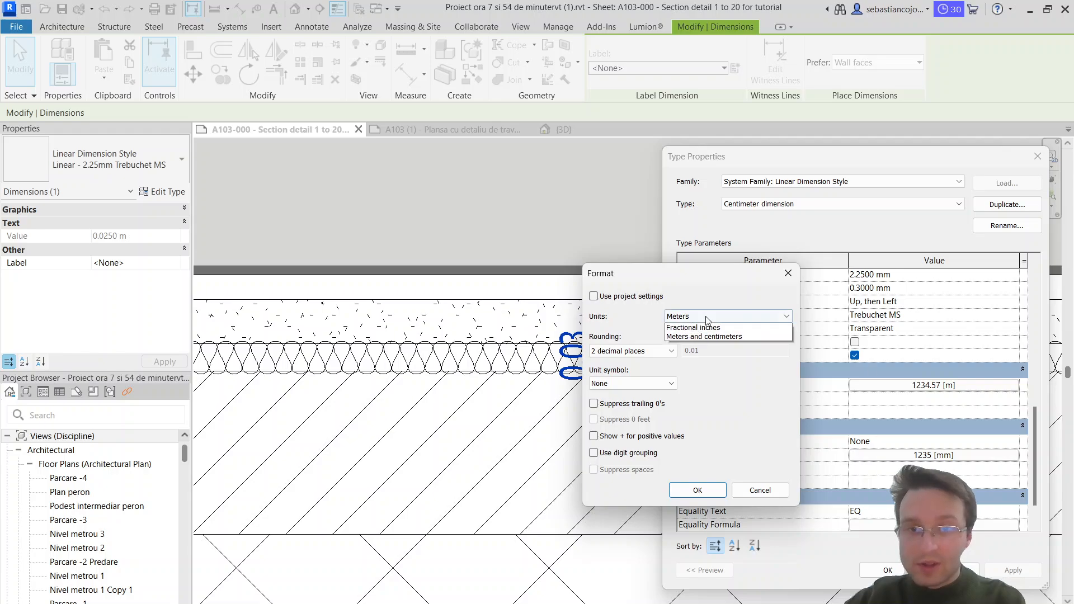
left_click(720, 329)
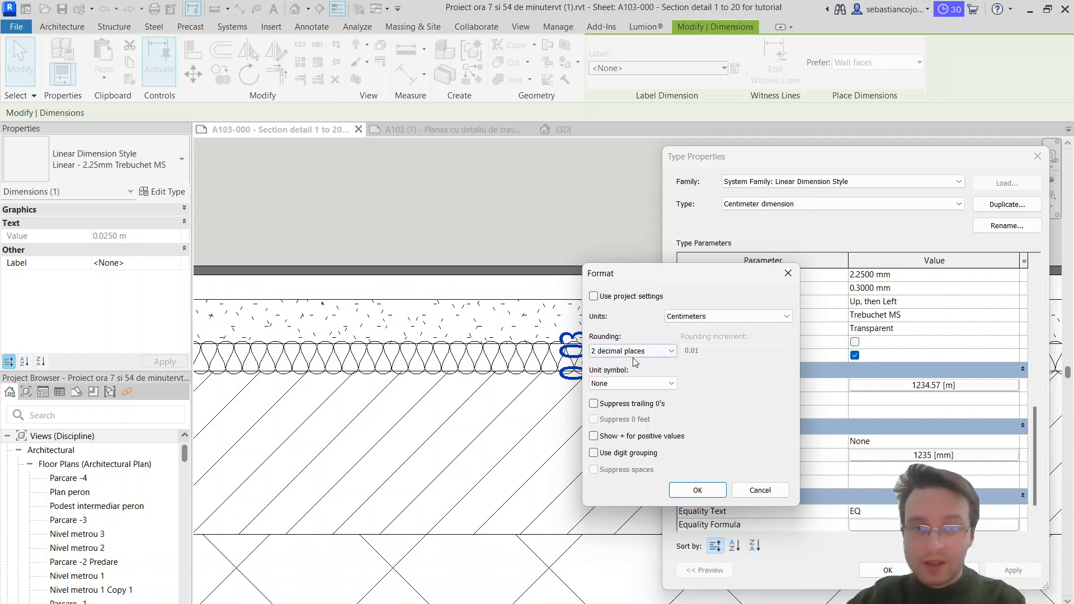
left_click(635, 352)
left_click(673, 412)
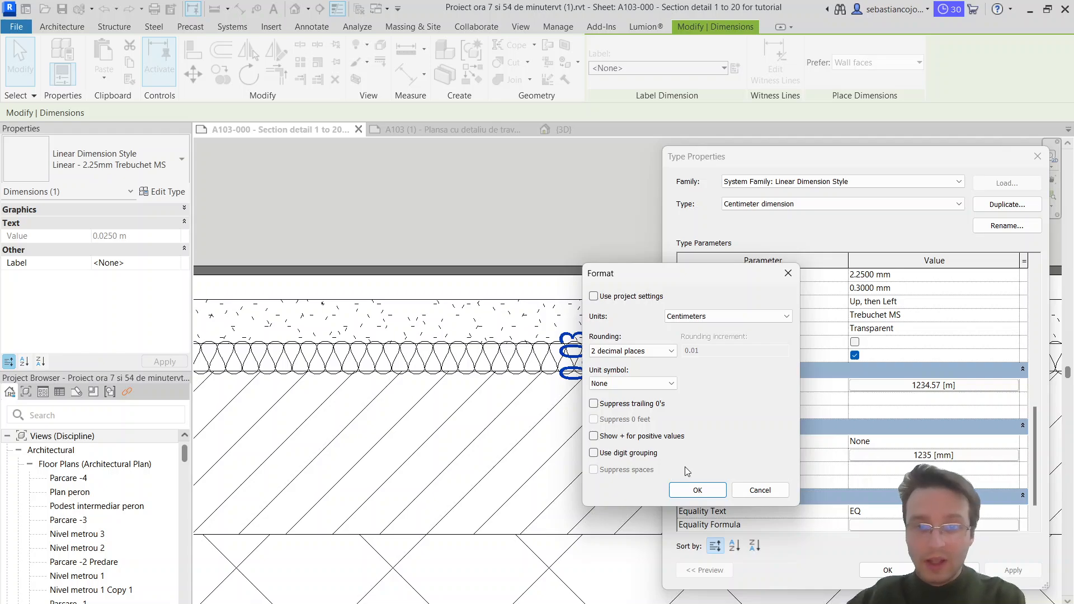
left_click(658, 352)
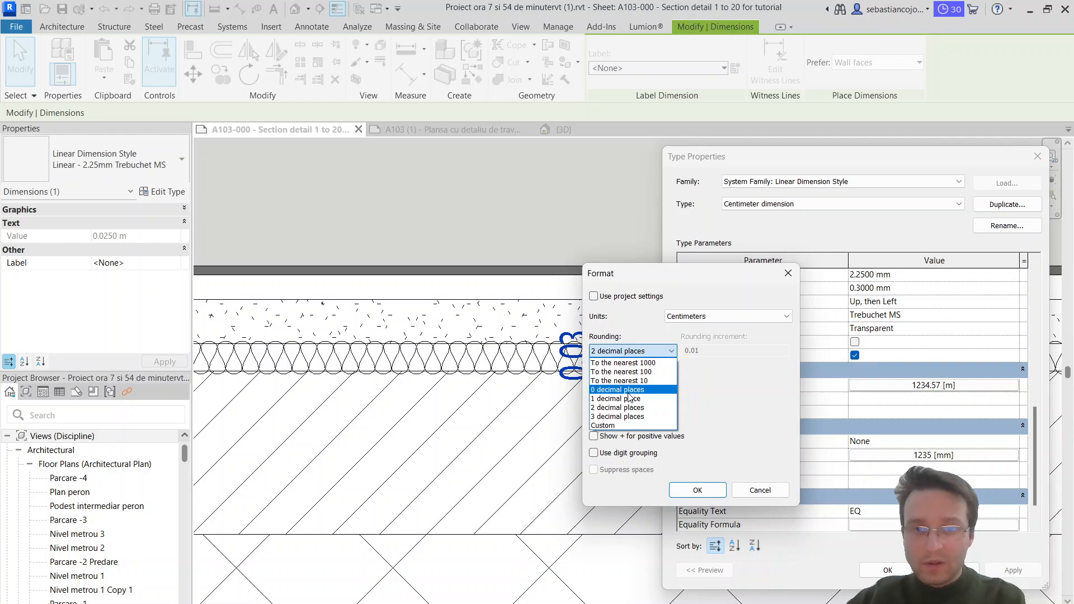
left_click(629, 392)
left_click(711, 495)
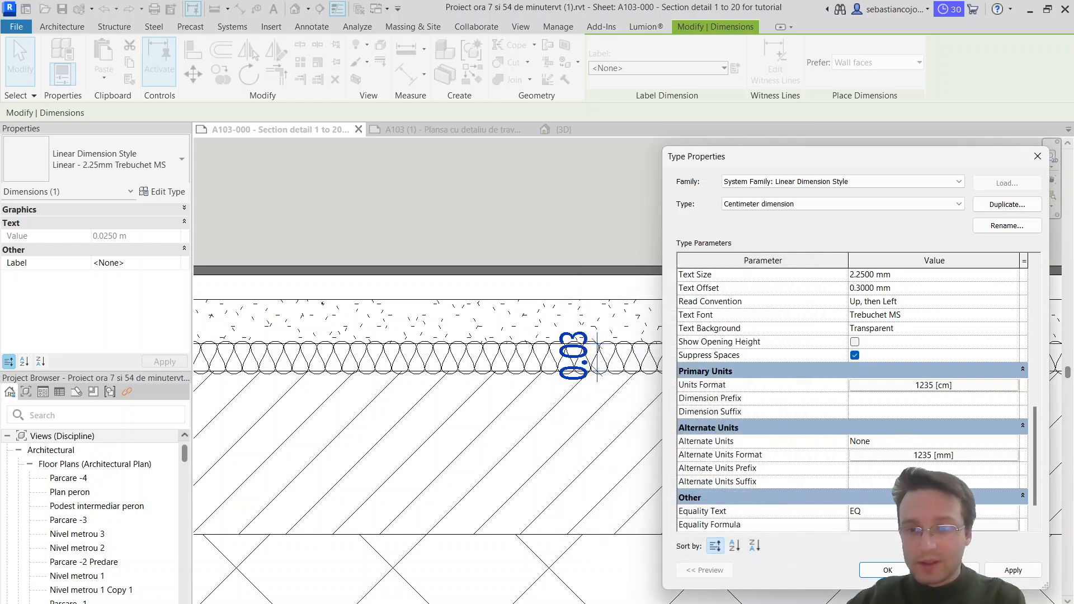
left_click(889, 569)
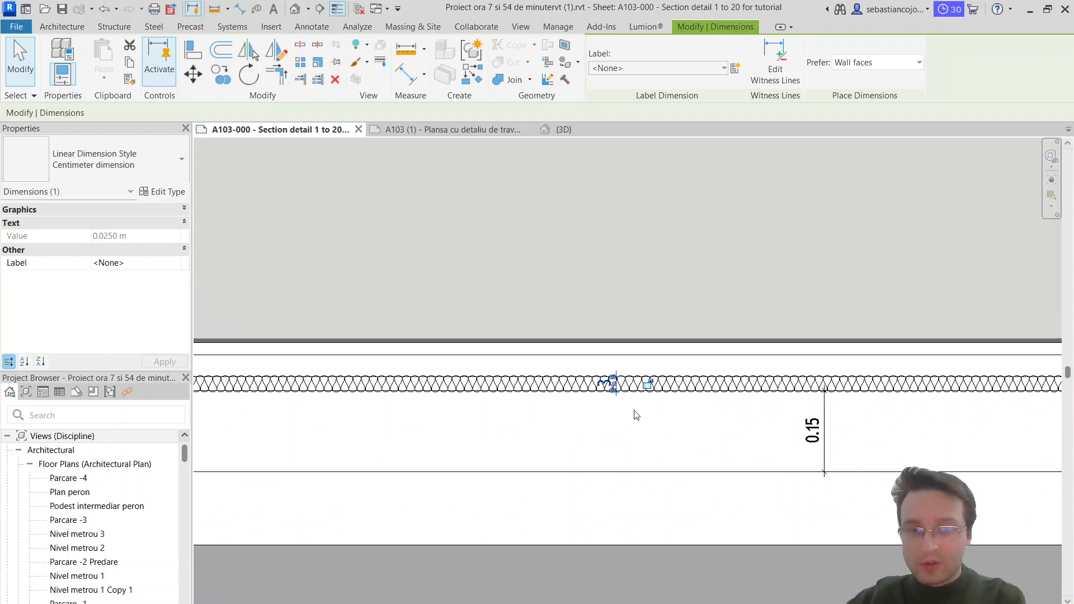
Step: Switch the dimension across the Diagonal Up band to the Centimeter dimension type
key("Escape")
left_click(760, 409)
left_click(106, 161)
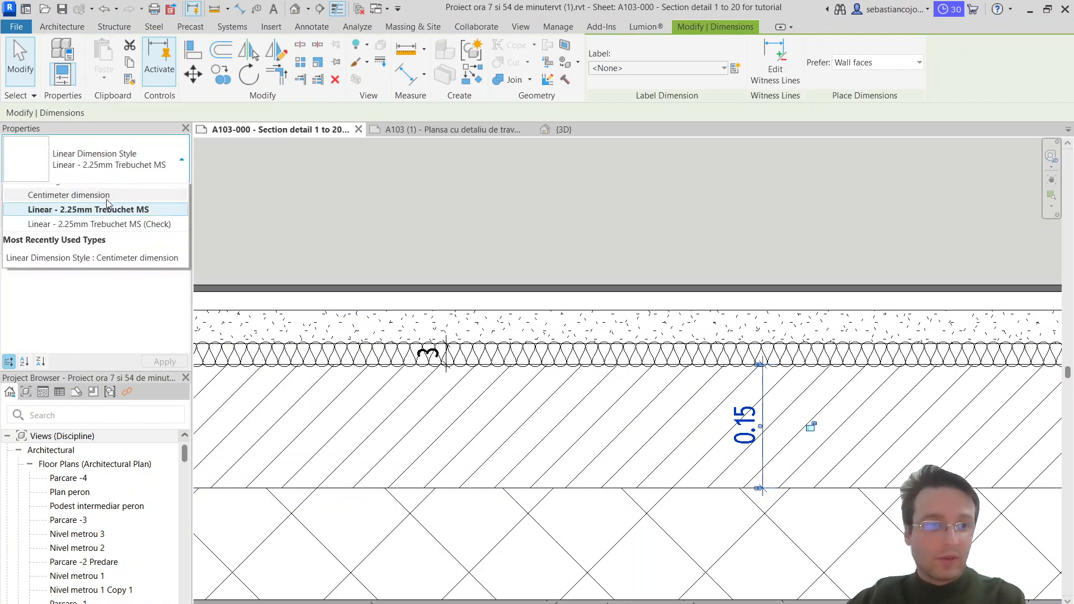
left_click(108, 248)
key("Escape")
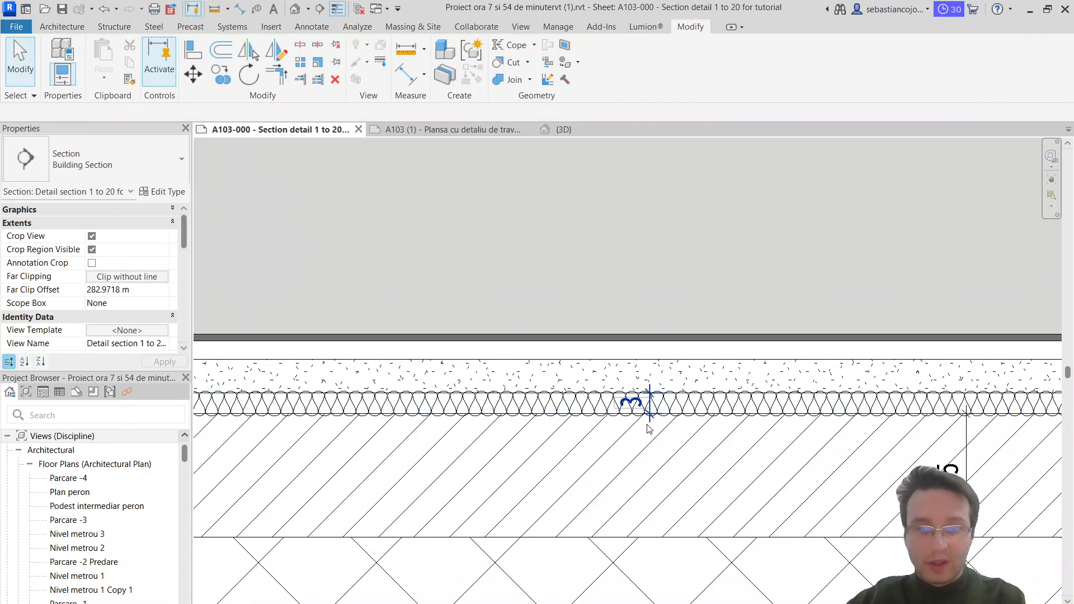
Step: Move the insulation thickness dimension along the floor so it sits just above the Diagonal Up band's dimension
left_click(649, 430)
scroll(951, 448, "down", 4)
key("Escape")
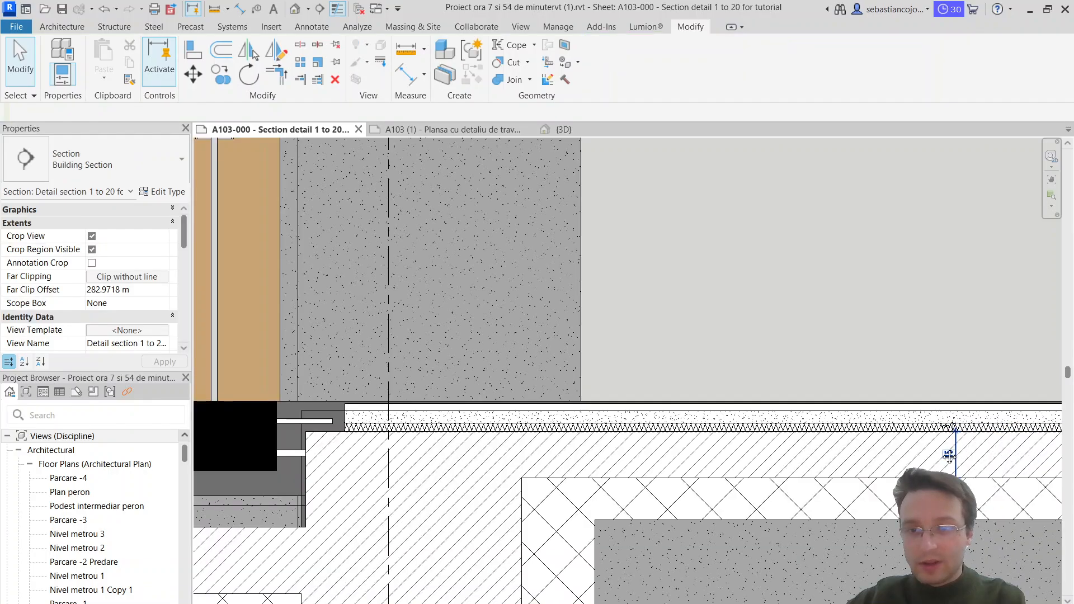
Step: Dimension the thickness of the dotted screed layer above the insulation batting using the Centimeter dimension type
scroll(949, 456, "up", 5)
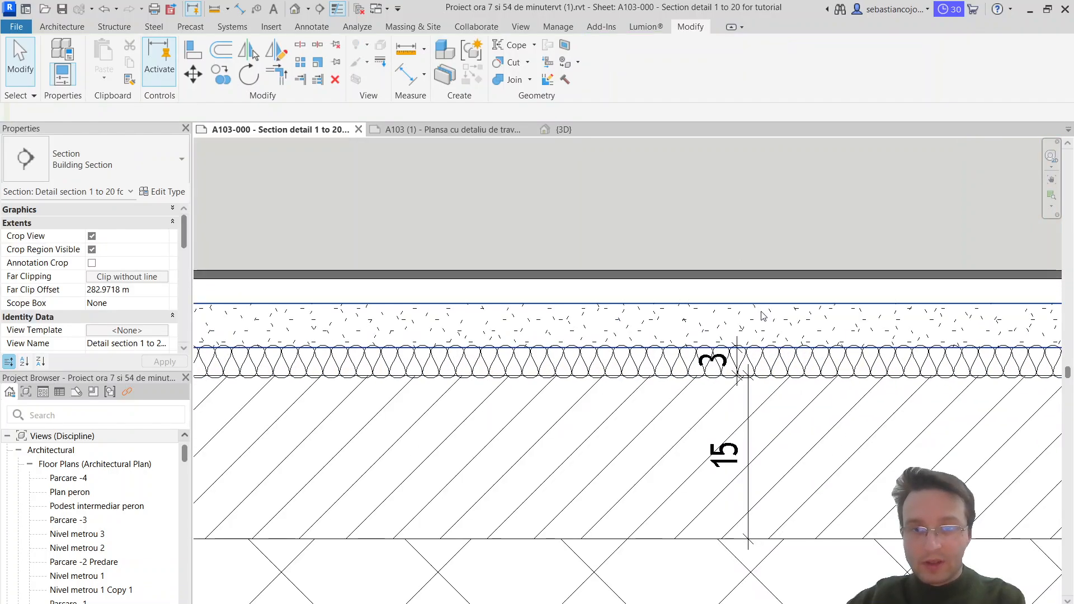
left_click(749, 405)
right_click(750, 448)
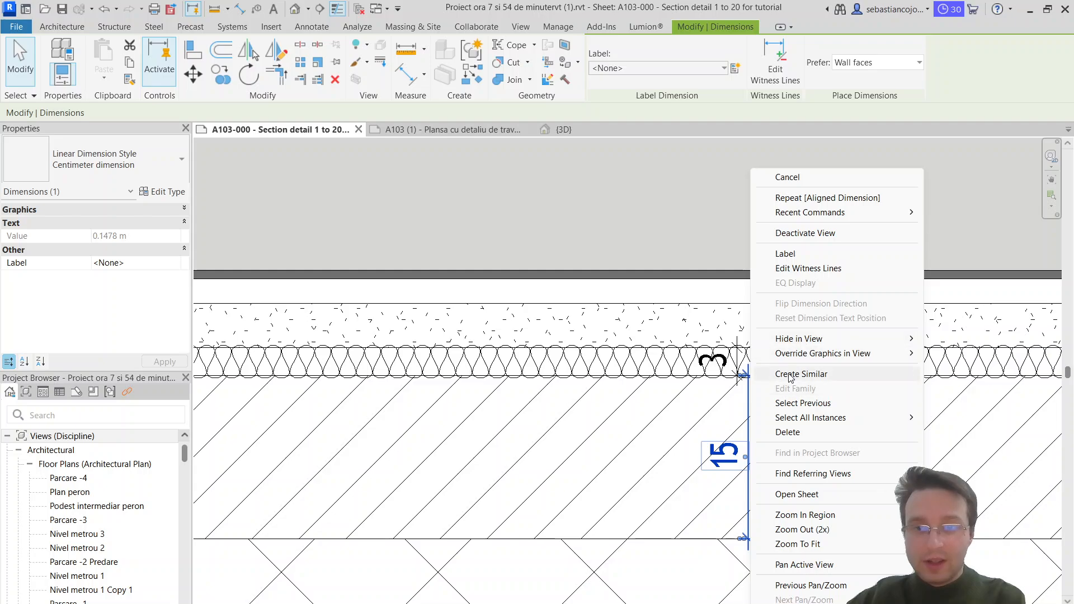
left_click(790, 374)
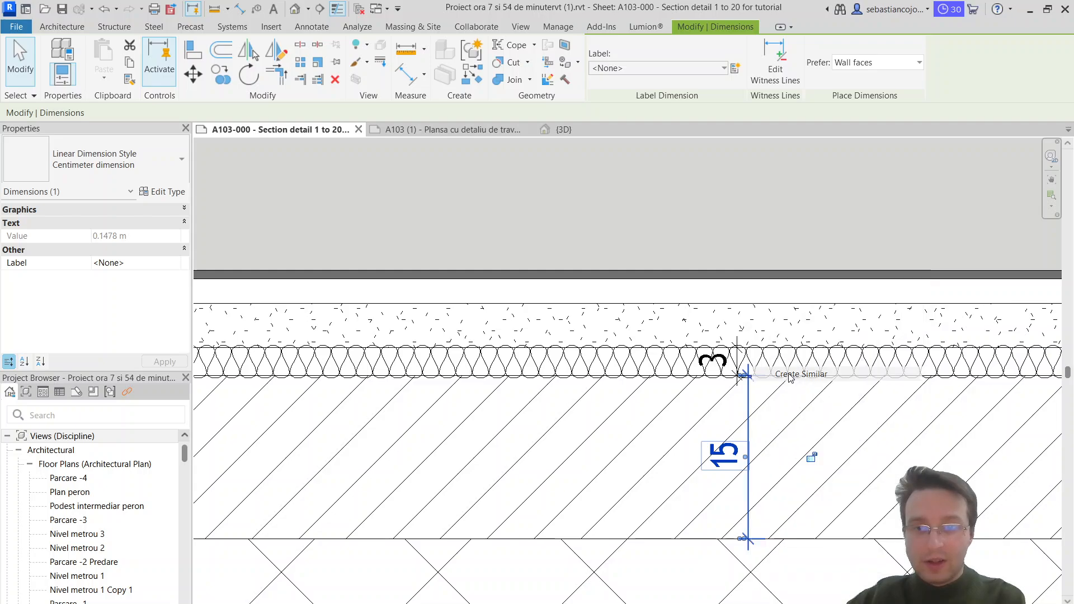
left_click(682, 348)
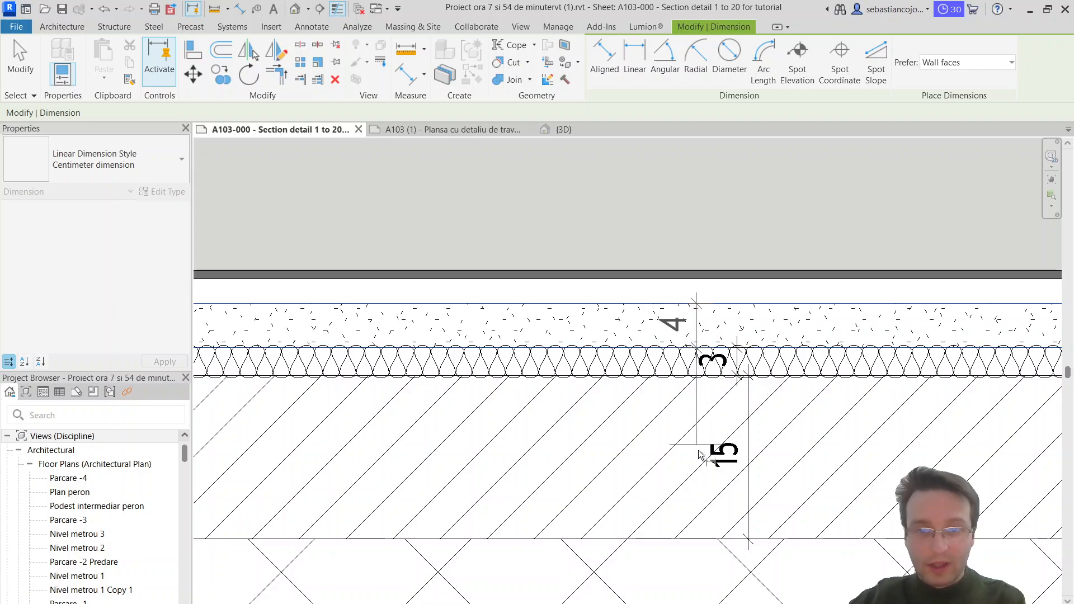
left_click(699, 402)
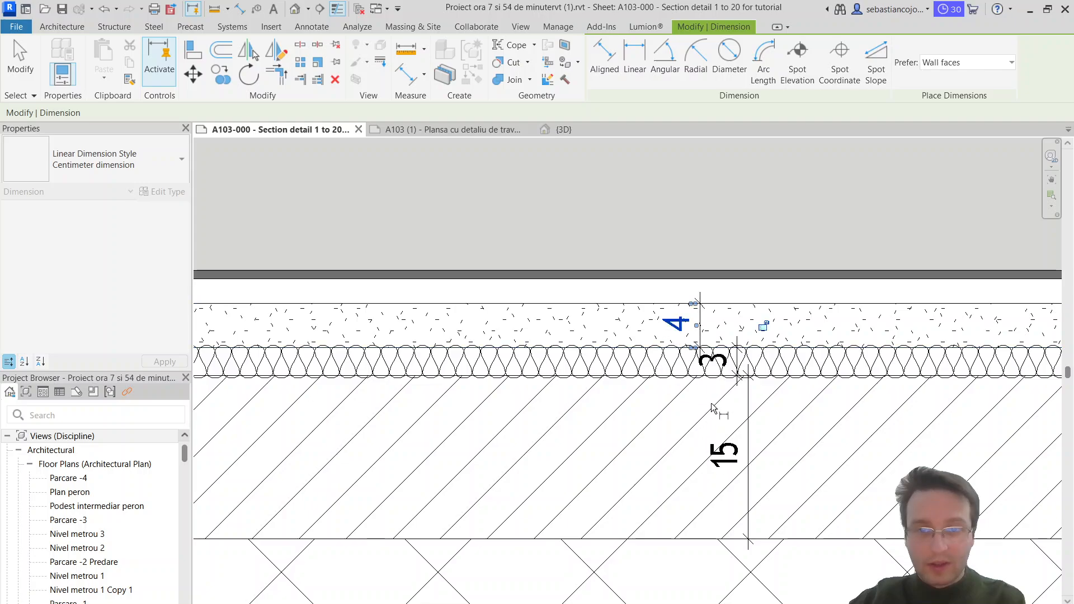
Step: Dimension the thin blank layer between the dotted screed and the dark floor finish in centimeters
left_click(753, 279)
left_click(745, 303)
left_click(758, 326)
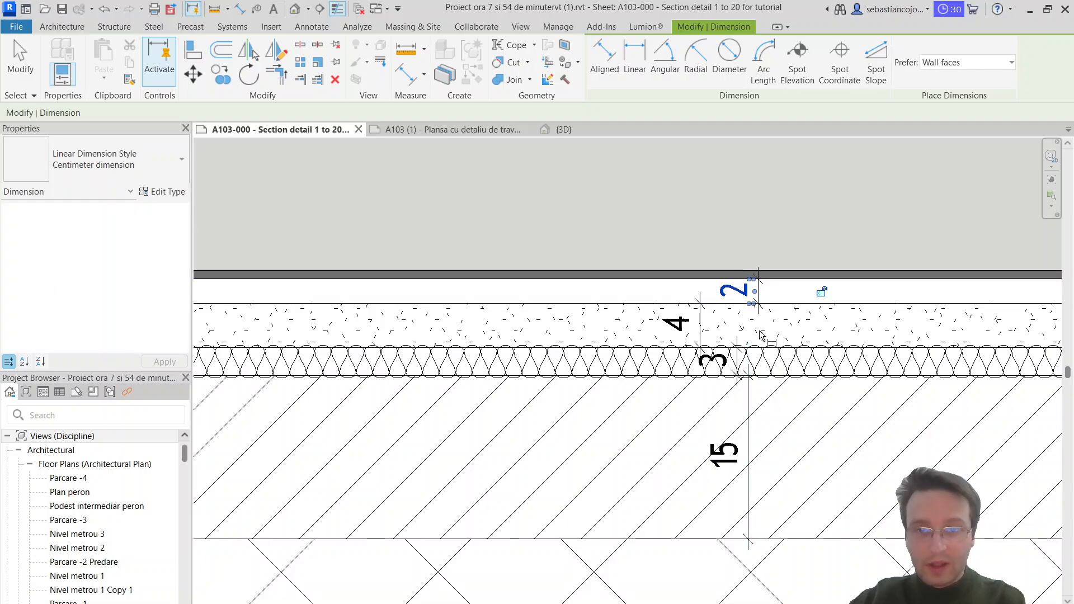
scroll(758, 337, "down", 2)
key("Escape")
key("Escape")
Step: Dimension the Diagonal Crosshatch band under the Diagonal Up band with a dimension similar to the existing one
scroll(737, 335, "up", 3)
scroll(732, 364, "down", 4)
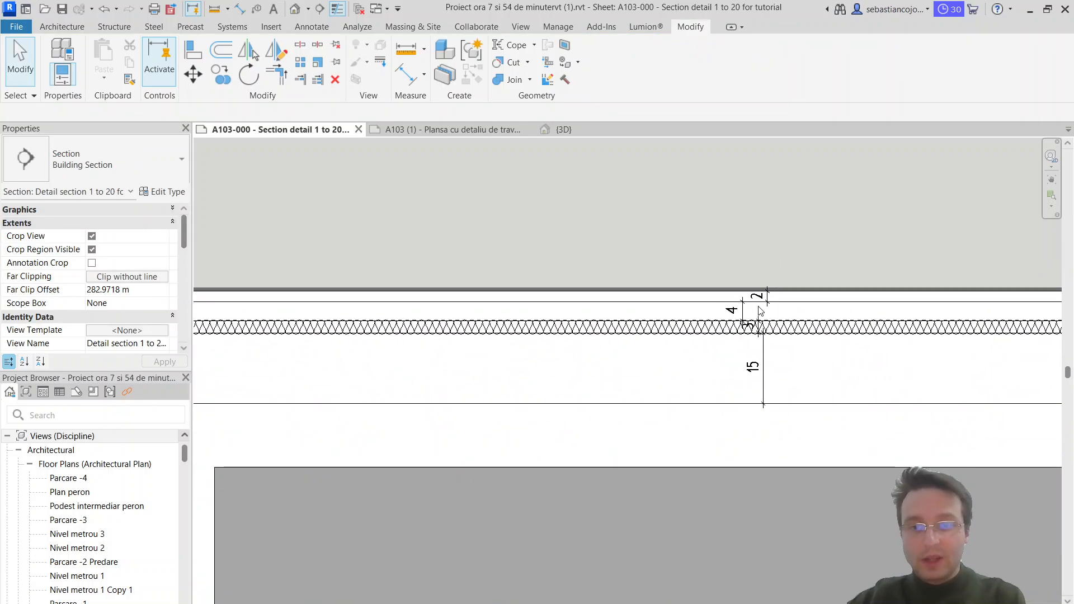
scroll(732, 372, "down", 2)
scroll(778, 344, "up", 3)
left_click(767, 335)
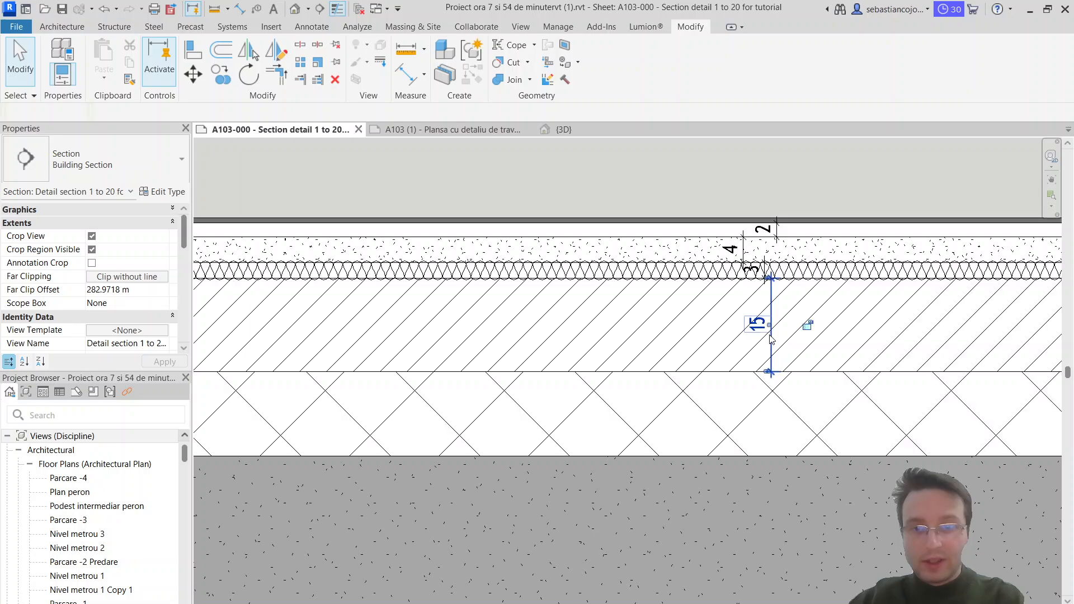
right_click(771, 324)
left_click(820, 374)
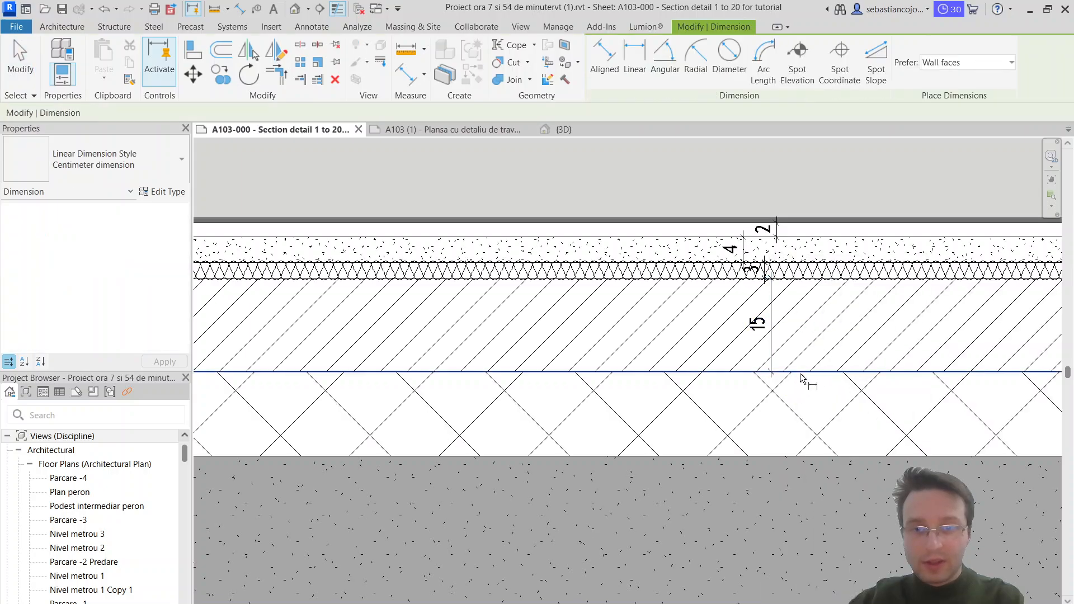
scroll(786, 484, "down", 2)
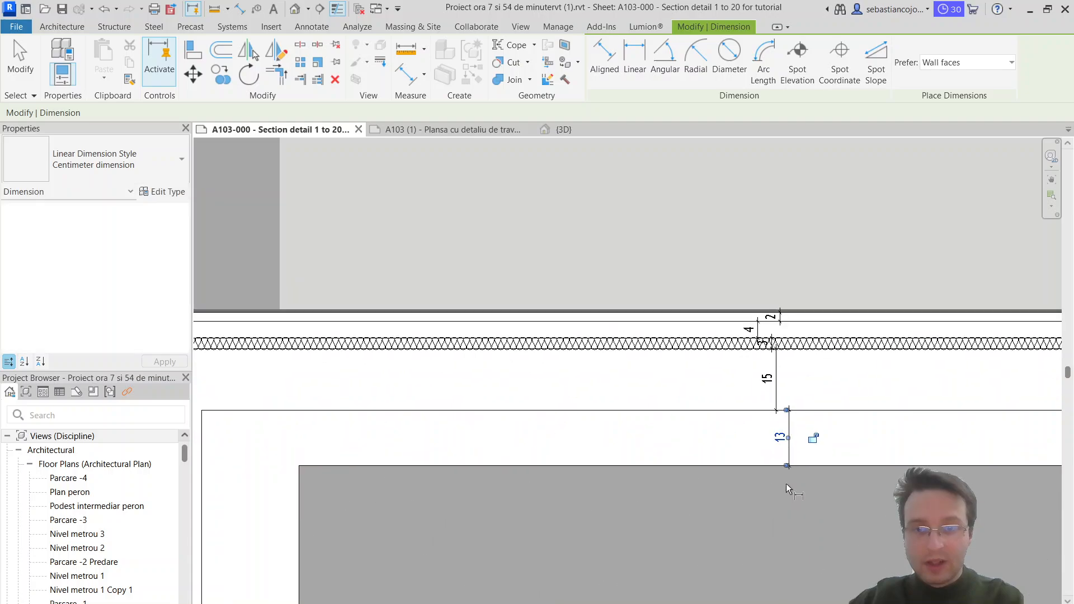
key("Escape")
Step: Stretch the lower edge of the Diagonal Crosshatch filled region until the band is 15 cm thick
left_click(817, 458)
scroll(965, 479, "down", 1)
middle_click_drag(965, 479, 716, 419)
left_click_drag(781, 409, 782, 416)
scroll(652, 441, "up", 2)
left_click(667, 415)
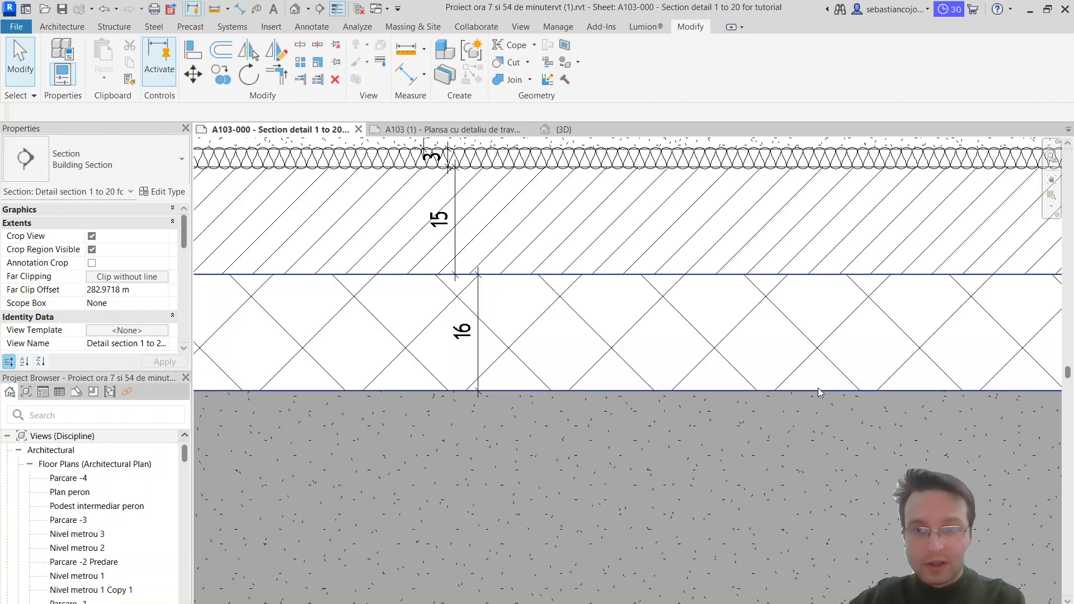
left_click(822, 391)
left_click_drag(915, 389, 914, 392)
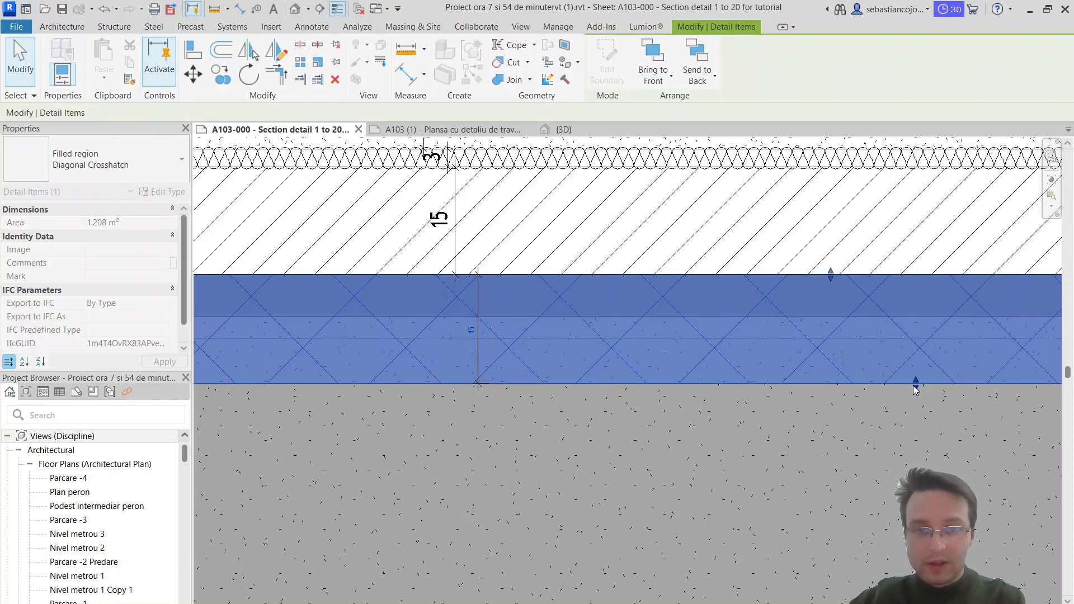
left_click(747, 438)
Step: Examine the junction of the curtain wall base with the floor slab in the section detail
scroll(778, 401, "down", 4)
scroll(782, 406, "up", 2)
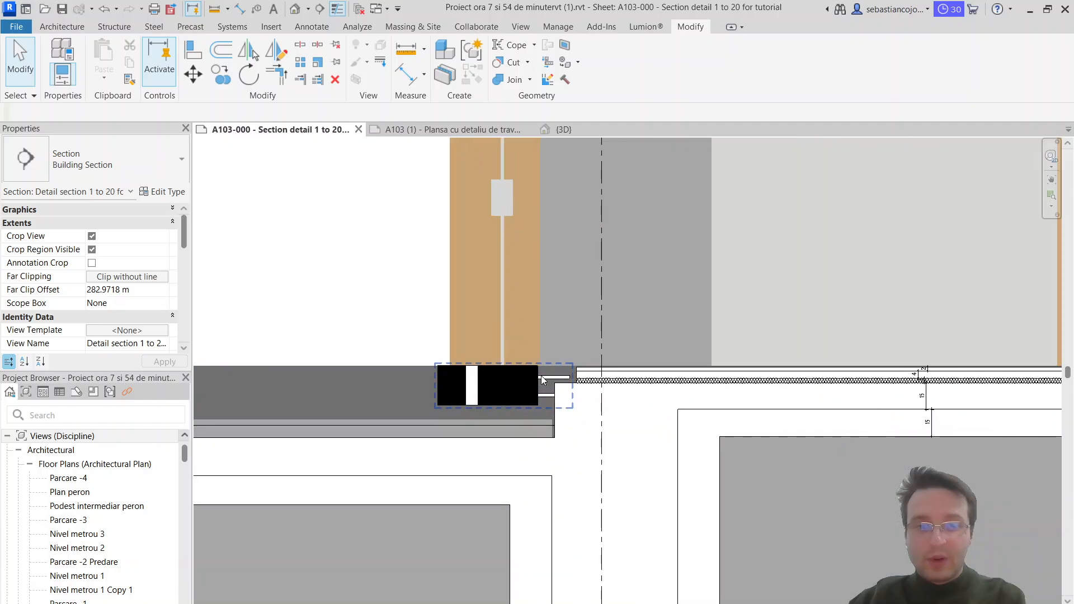
scroll(830, 372, "down", 4)
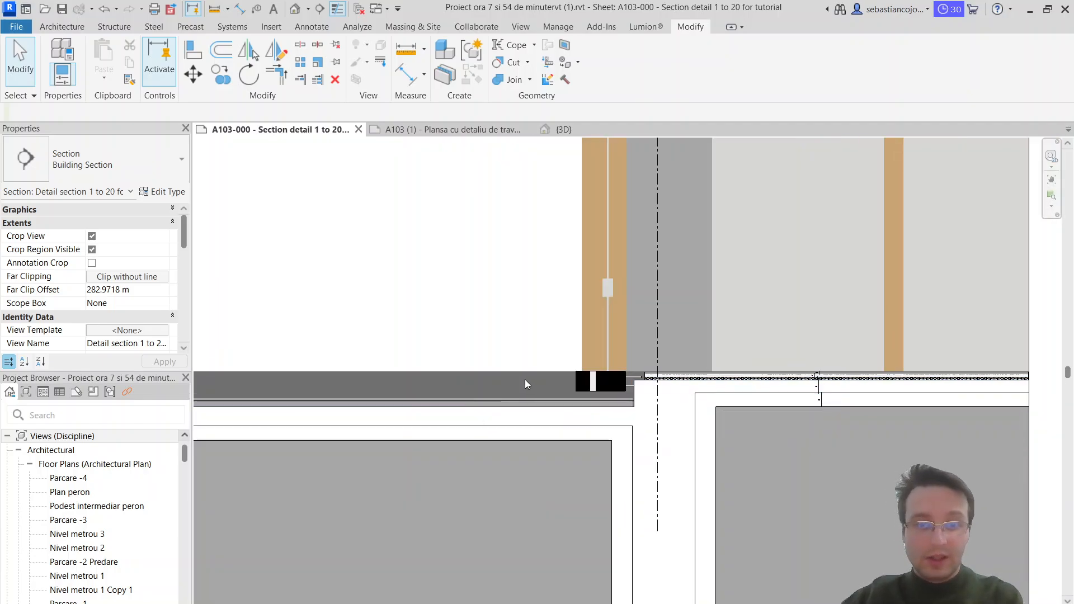
scroll(524, 380, "up", 1)
middle_click_drag(525, 381, 687, 392)
scroll(761, 363, "up", 2)
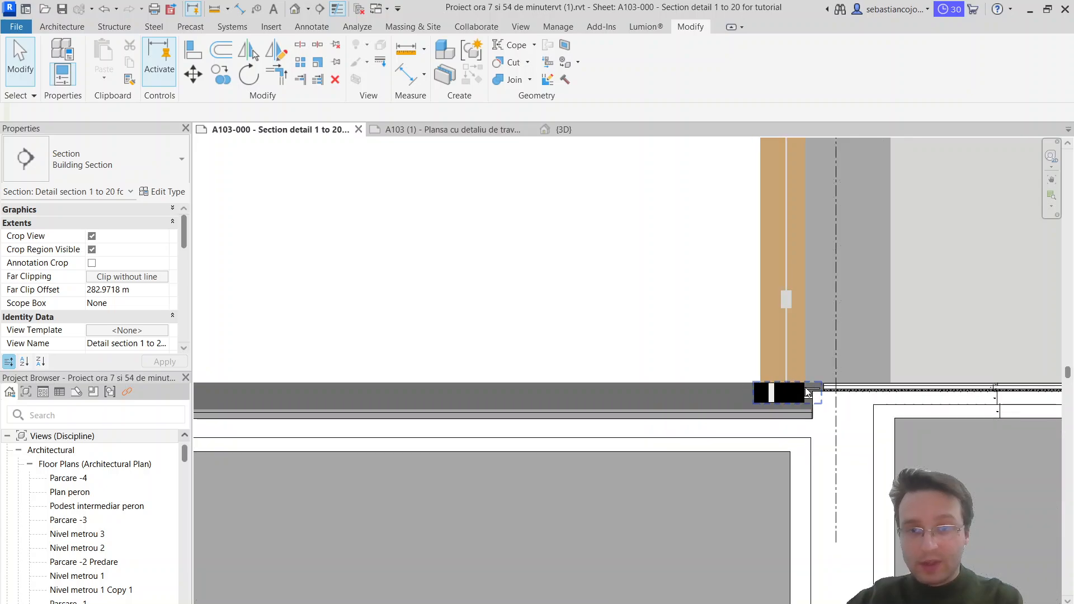
left_click(768, 339)
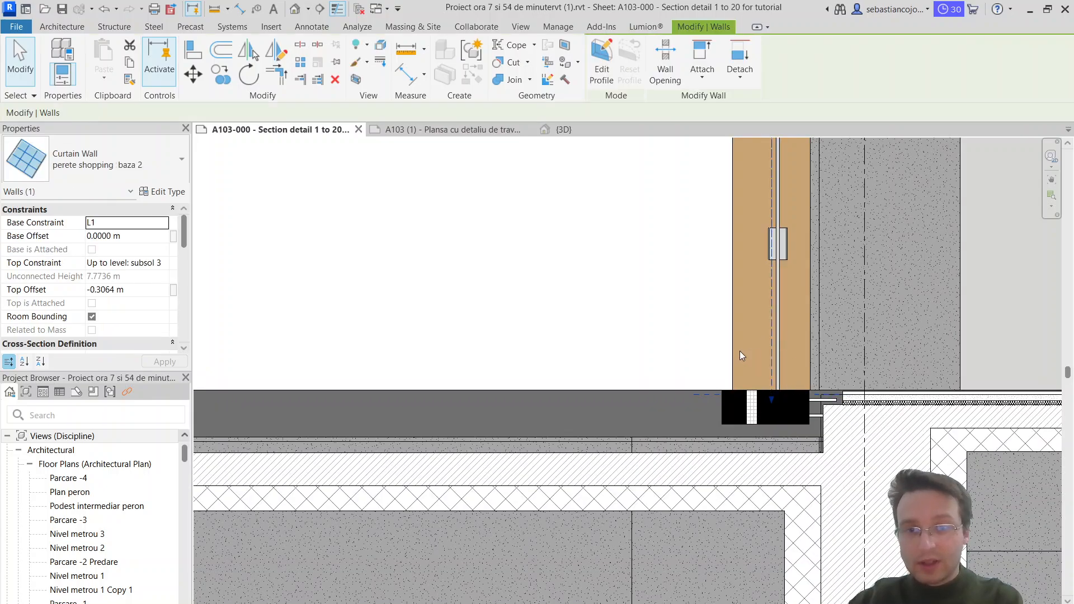
scroll(587, 401, "down", 2)
key("Escape")
middle_click_drag(437, 414, 602, 432)
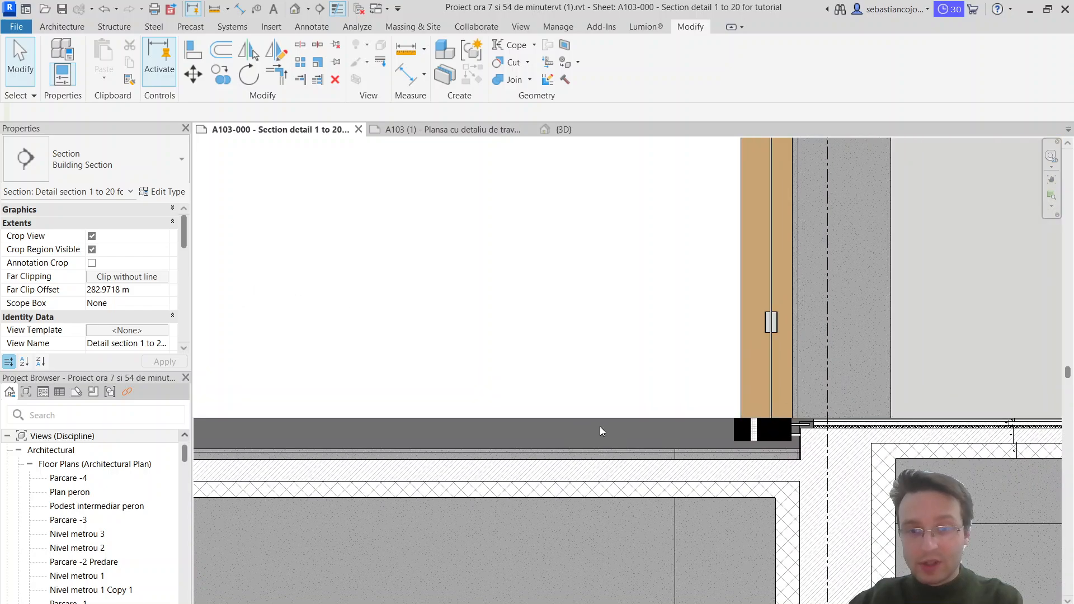
scroll(773, 443, "up", 1)
scroll(628, 428, "down", 1)
Step: Switch to the A103 (1) sheet and inspect the ground-level Custom floor beside the concrete wall
left_click(457, 131)
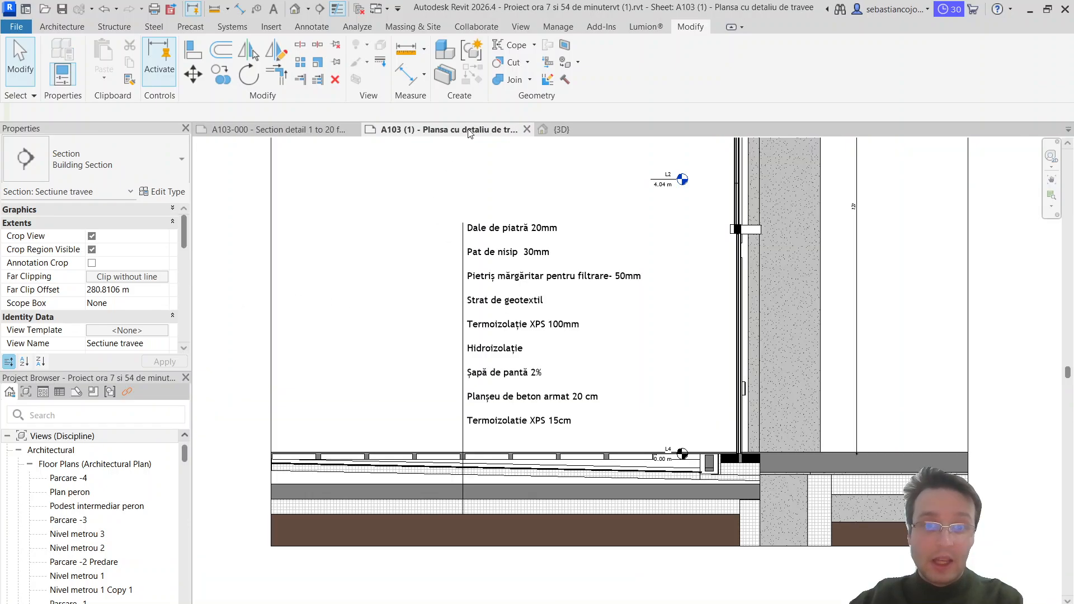
scroll(713, 487, "up", 3)
middle_click_drag(797, 476, 537, 459)
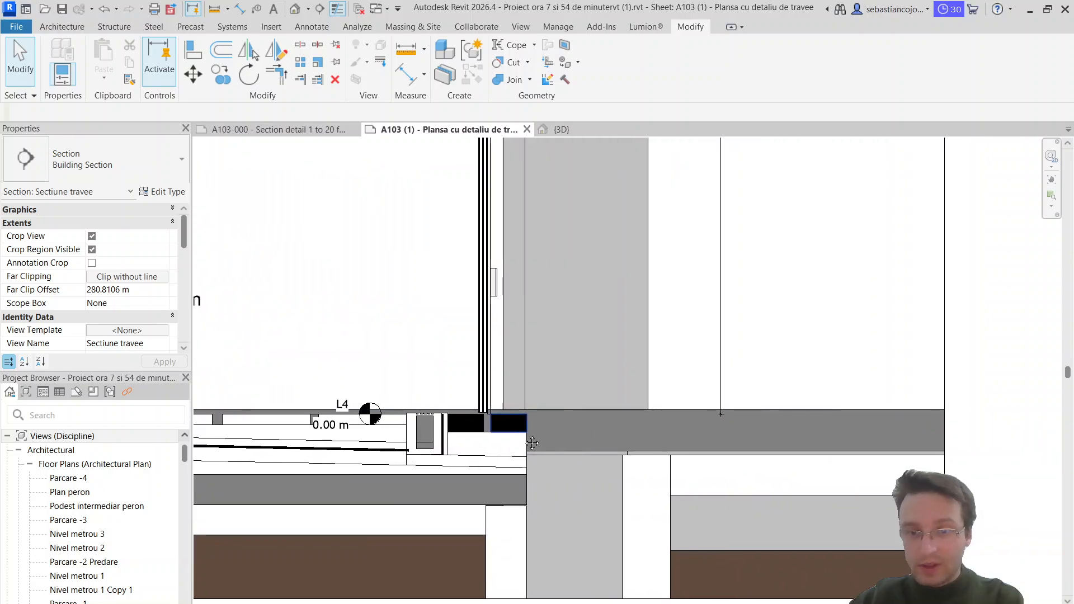
scroll(688, 455, "down", 3)
scroll(693, 447, "up", 4)
left_click(698, 445)
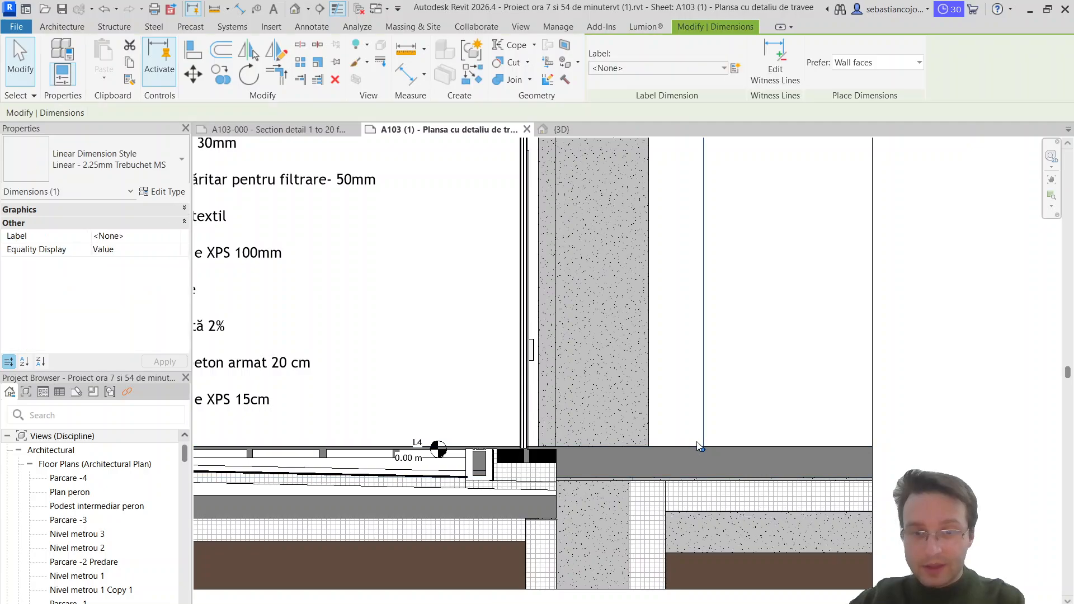
key("Escape")
left_click(676, 452)
scroll(668, 454, "down", 6)
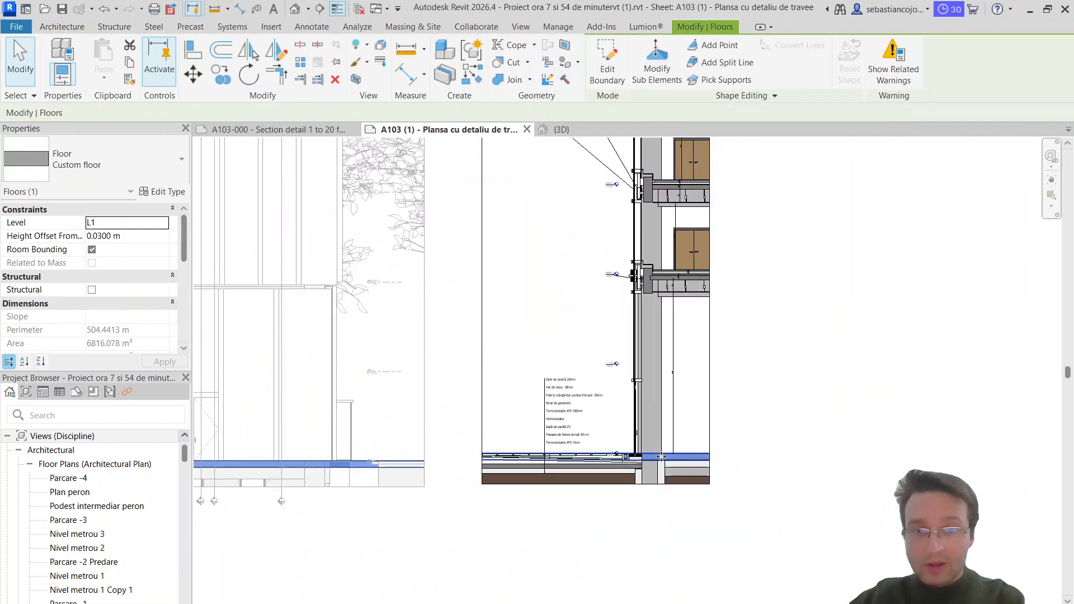
Step: Examine the floor build-up layers above the slab at the subsol 3 level in the Sectiune travee section
scroll(661, 457, "up", 3)
scroll(661, 453, "down", 2)
scroll(656, 169, "up", 5)
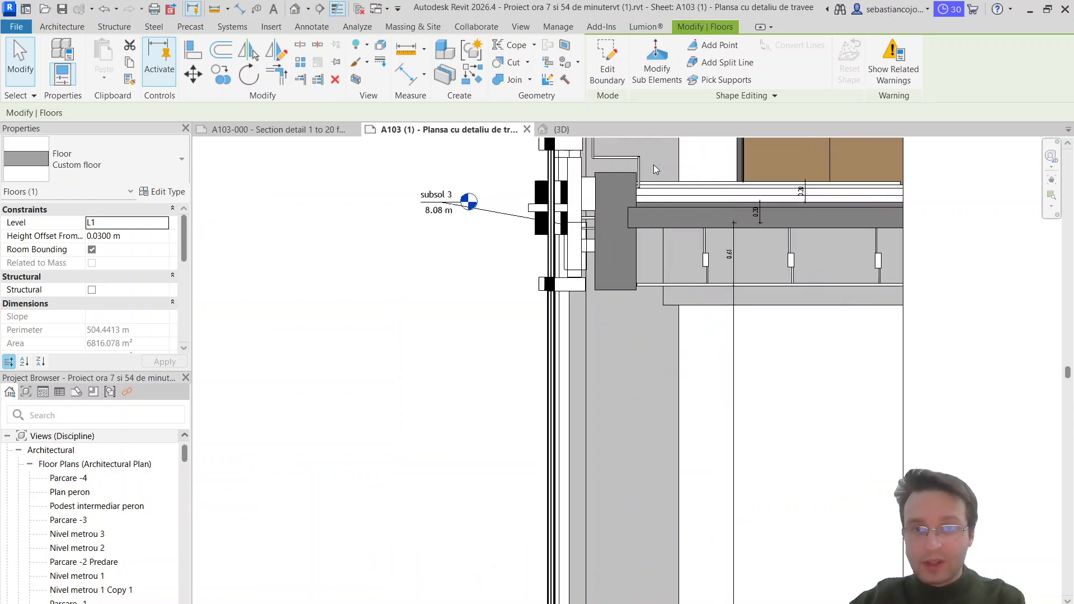
scroll(656, 169, "up", 3)
scroll(718, 250, "down", 1)
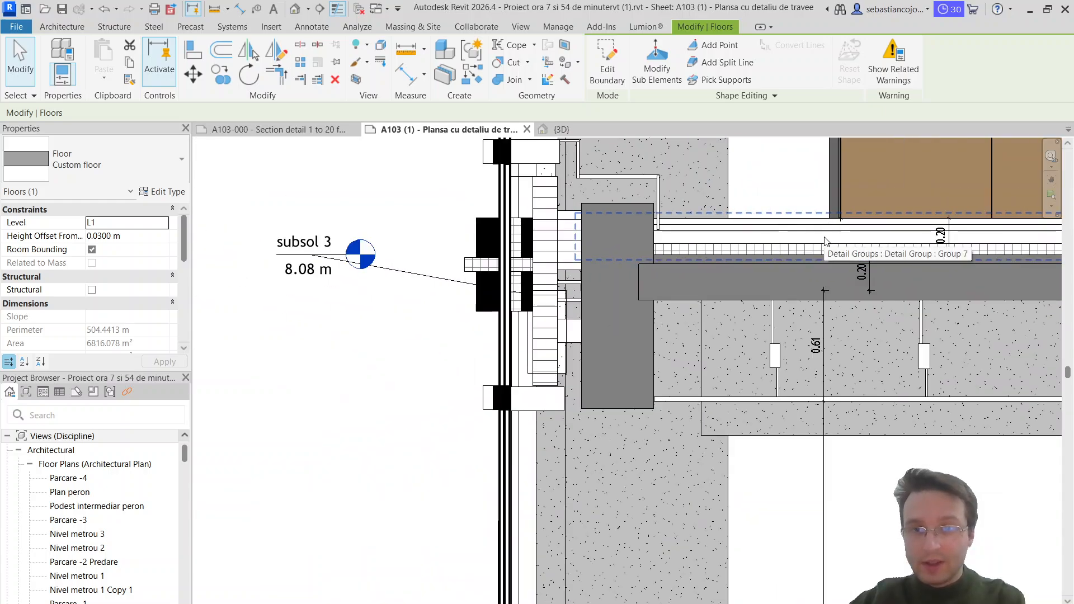
scroll(713, 234, "up", 5)
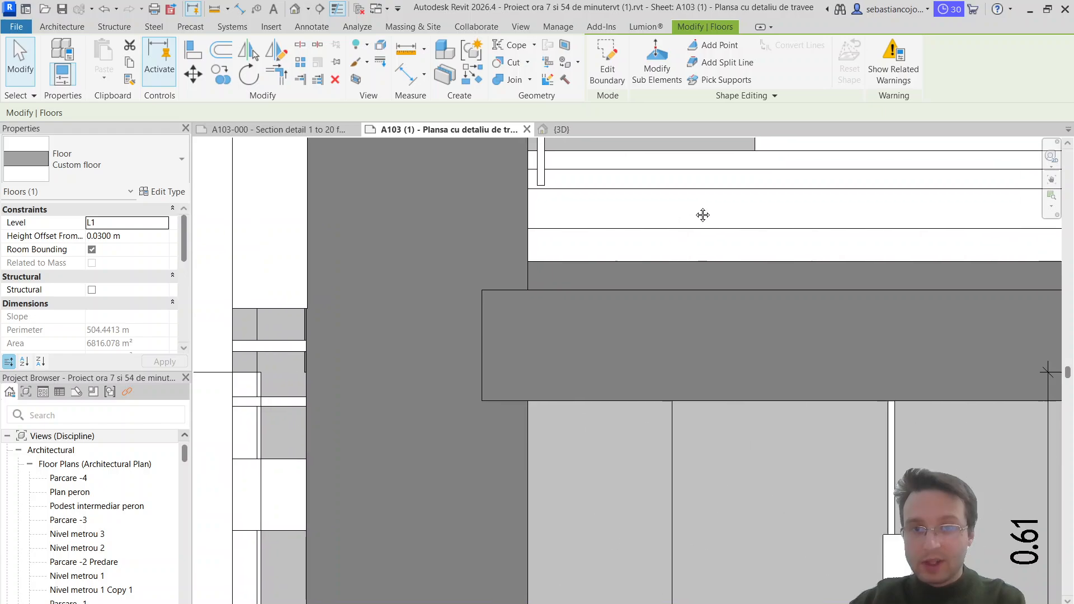
middle_click_drag(704, 215, 579, 297)
scroll(619, 304, "down", 3)
scroll(728, 274, "up", 2)
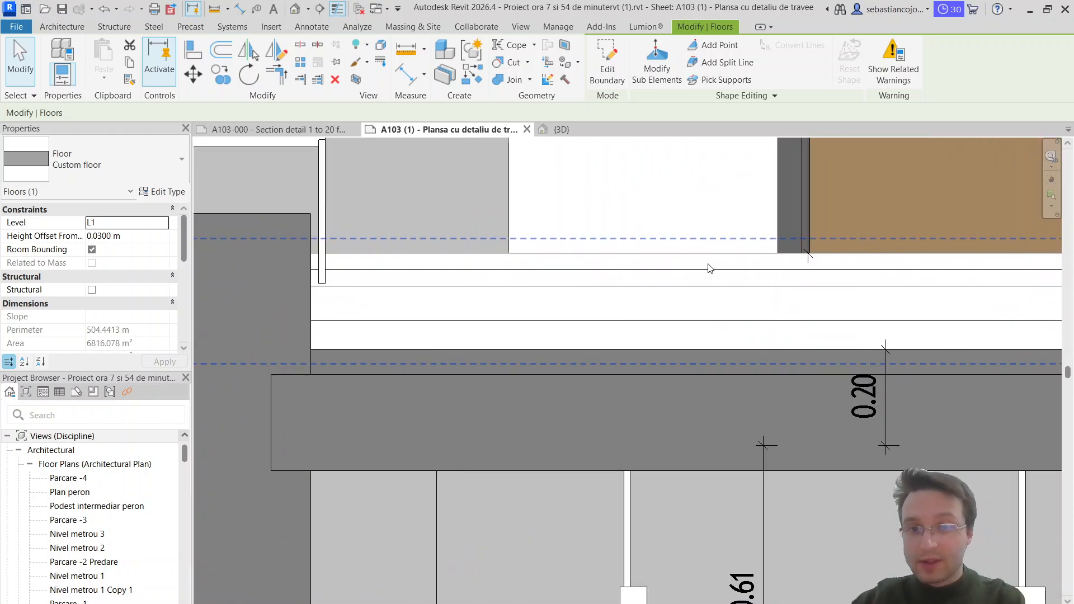
scroll(648, 282, "down", 1)
scroll(648, 282, "down", 1)
scroll(615, 285, "up", 2)
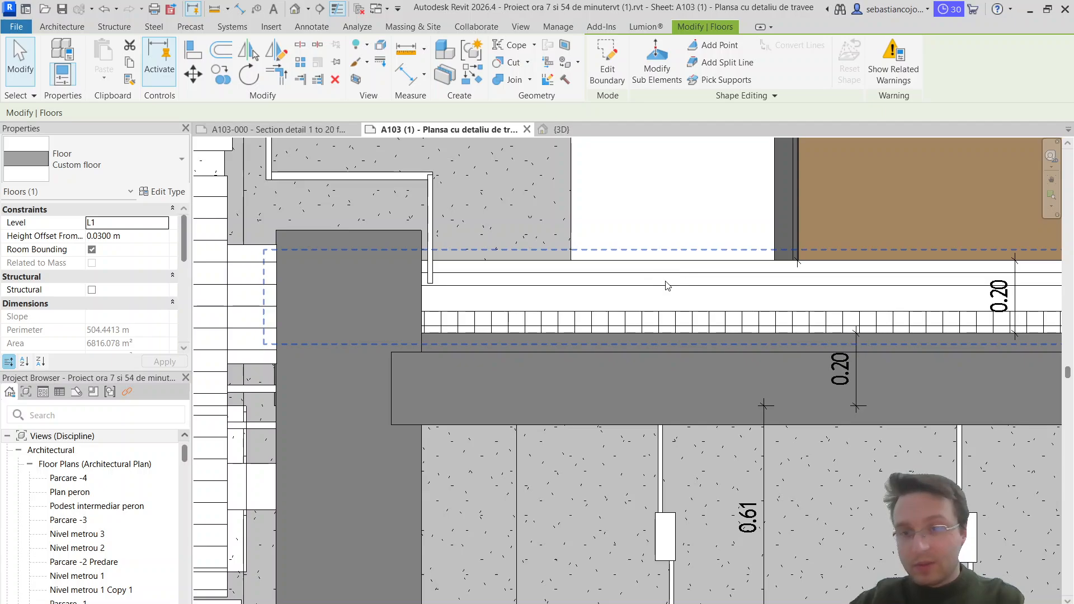
scroll(607, 285, "down", 6)
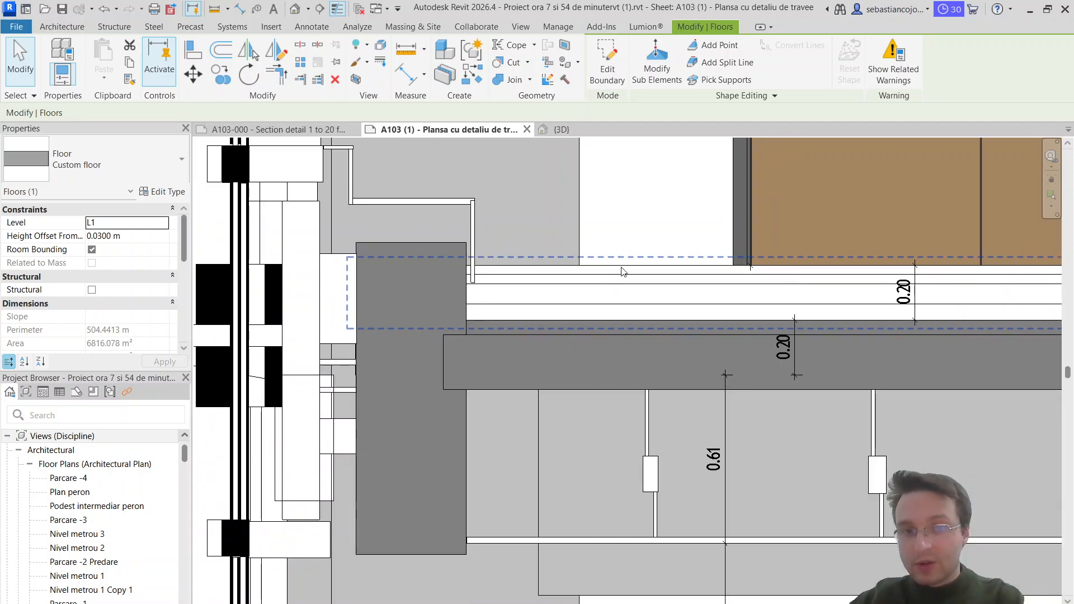
Step: Review the ground floor junction with its layer notes and the upper storeys of the Sectiune travee section
scroll(582, 330, "up", 5)
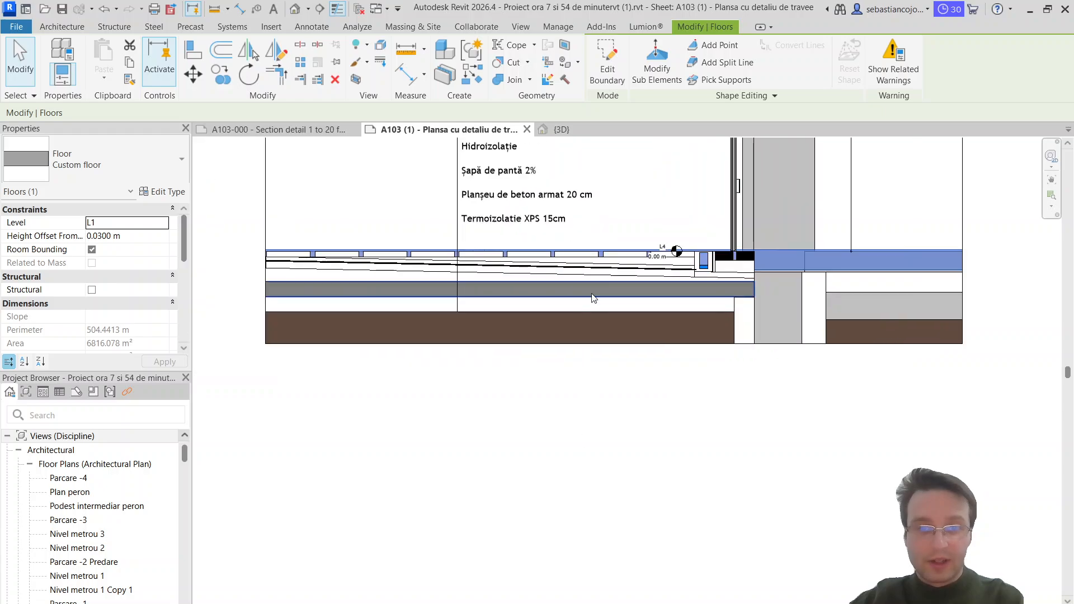
middle_click_drag(1028, 311, 592, 318)
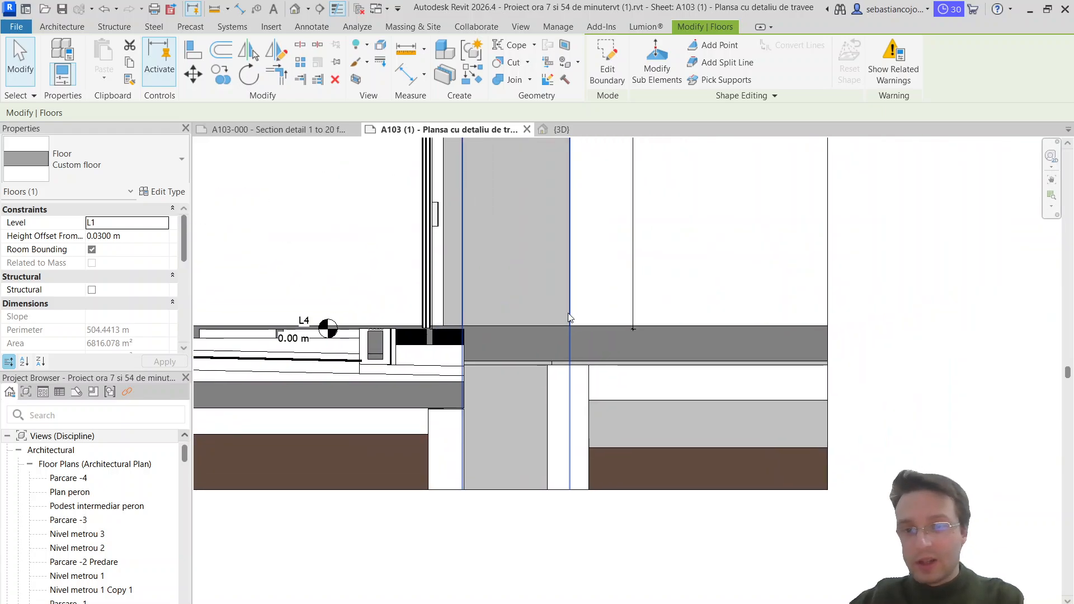
key("Escape")
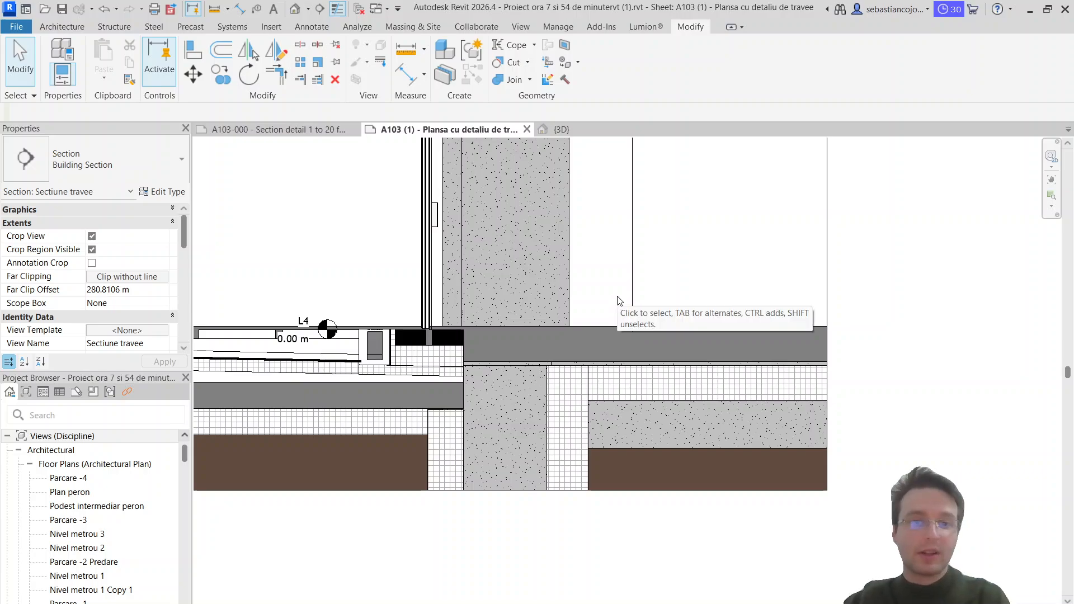
scroll(559, 330, "down", 3)
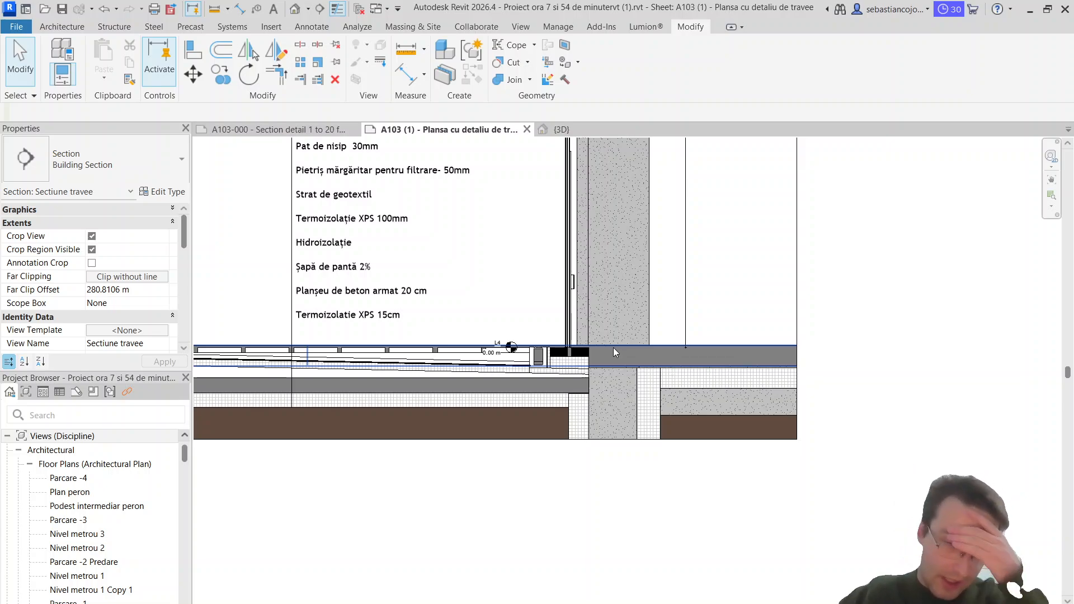
middle_click_drag(473, 358, 596, 362)
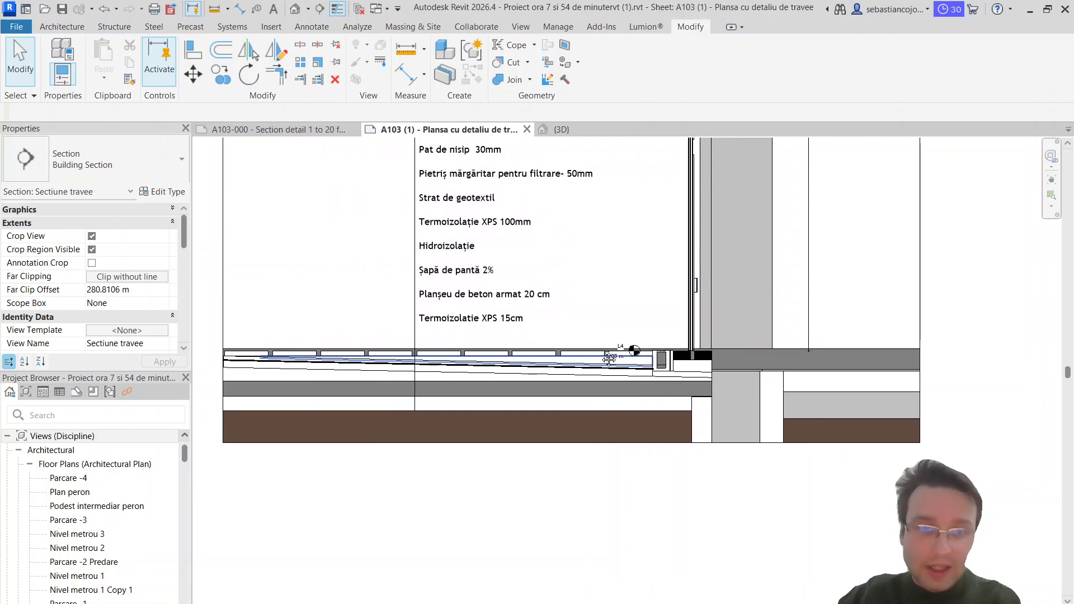
scroll(731, 375, "up", 1)
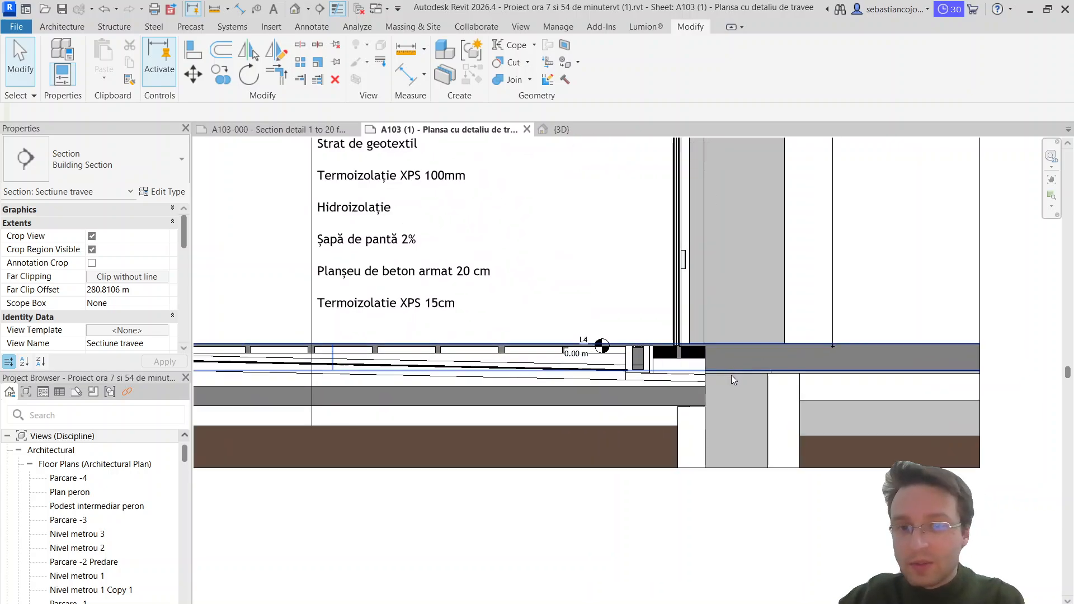
scroll(730, 375, "down", 6)
middle_click_drag(791, 378, 811, 550)
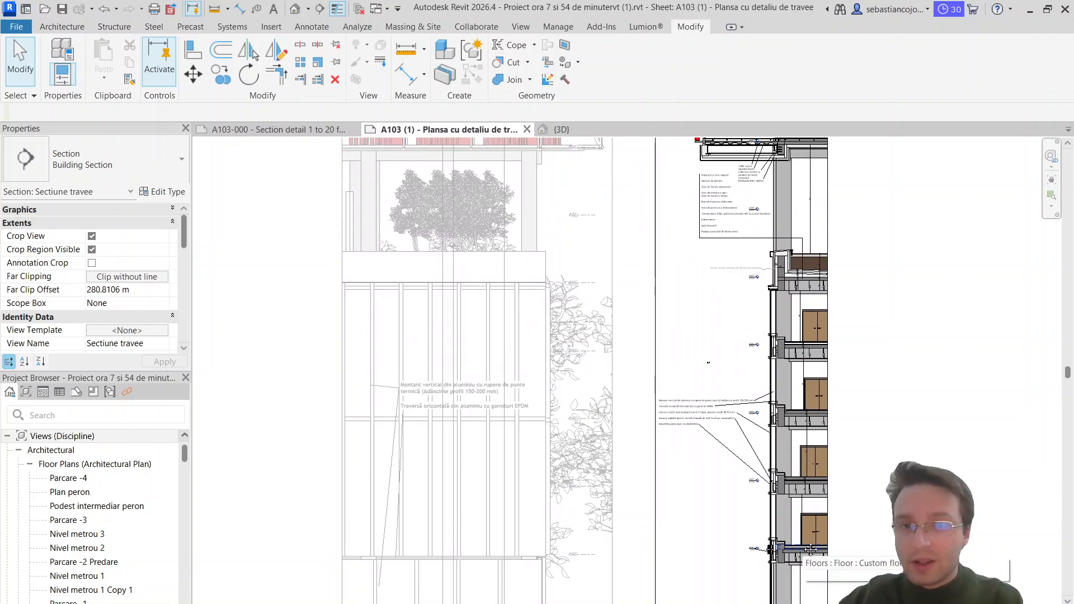
middle_click_drag(823, 210, 810, 335)
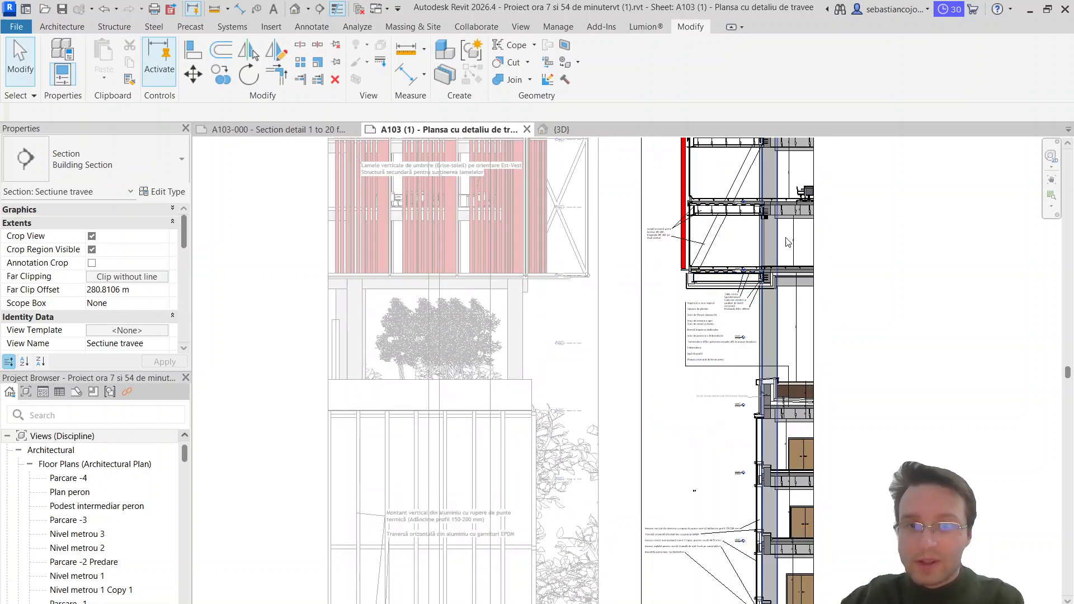
Step: Examine the exterior paving at ground level in the Sectiune travee section, including its layer notes and one white filled region
scroll(785, 235, "up", 3)
middle_click_drag(785, 235, 777, 263)
scroll(769, 307, "up", 6)
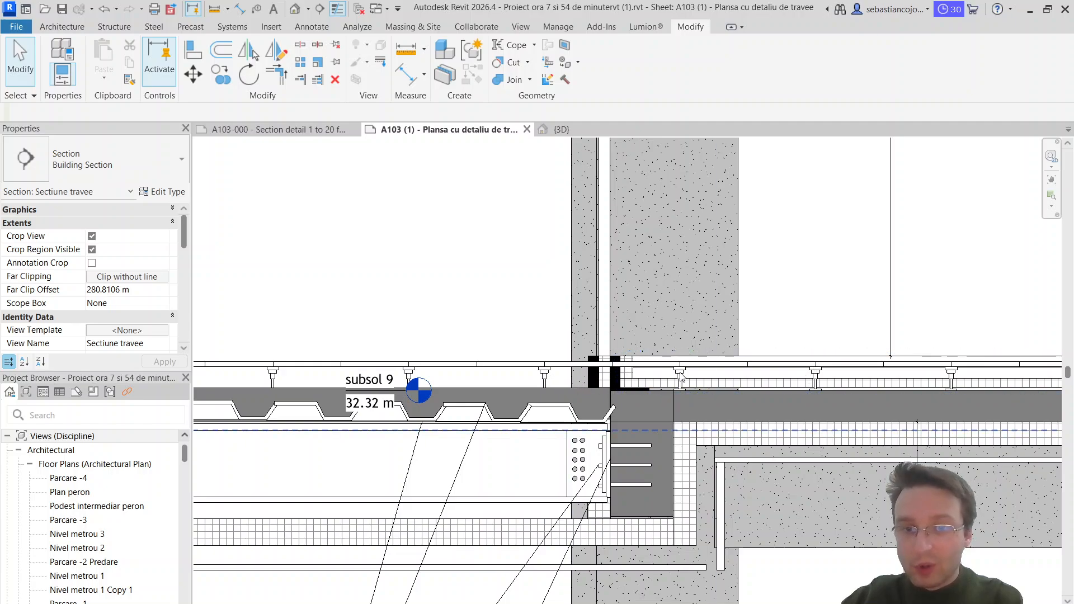
scroll(681, 377, "down", 8)
scroll(601, 555, "up", 3)
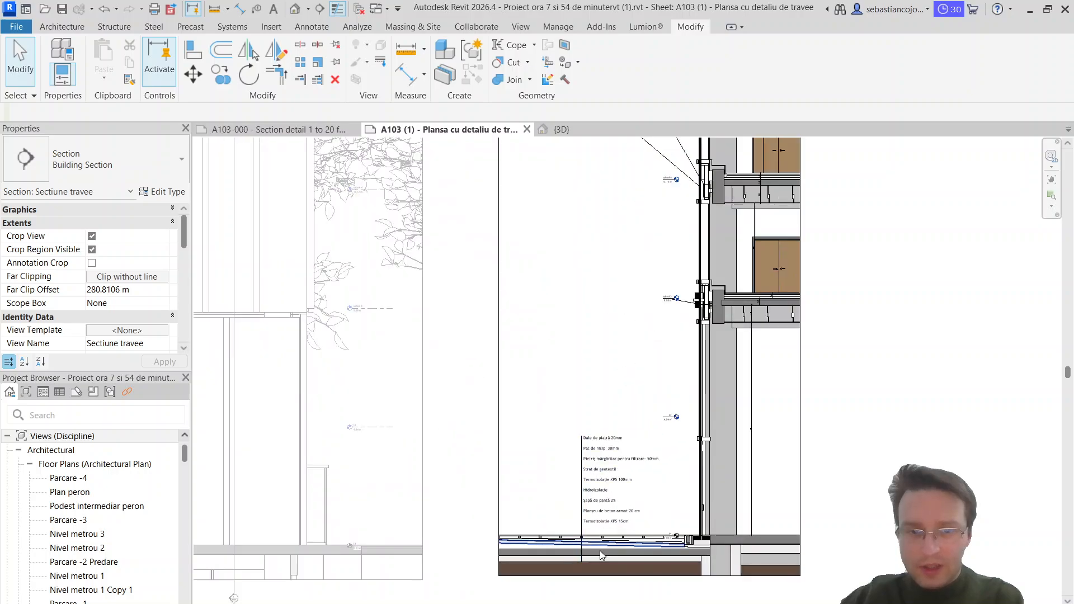
scroll(601, 555, "up", 5)
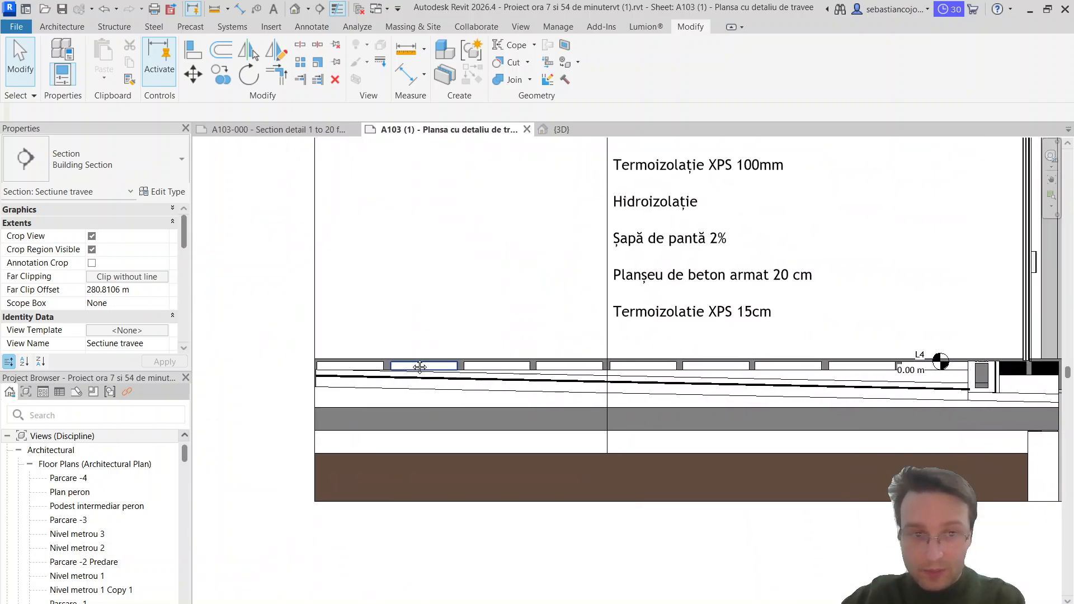
left_click(420, 366)
scroll(420, 365, "up", 3)
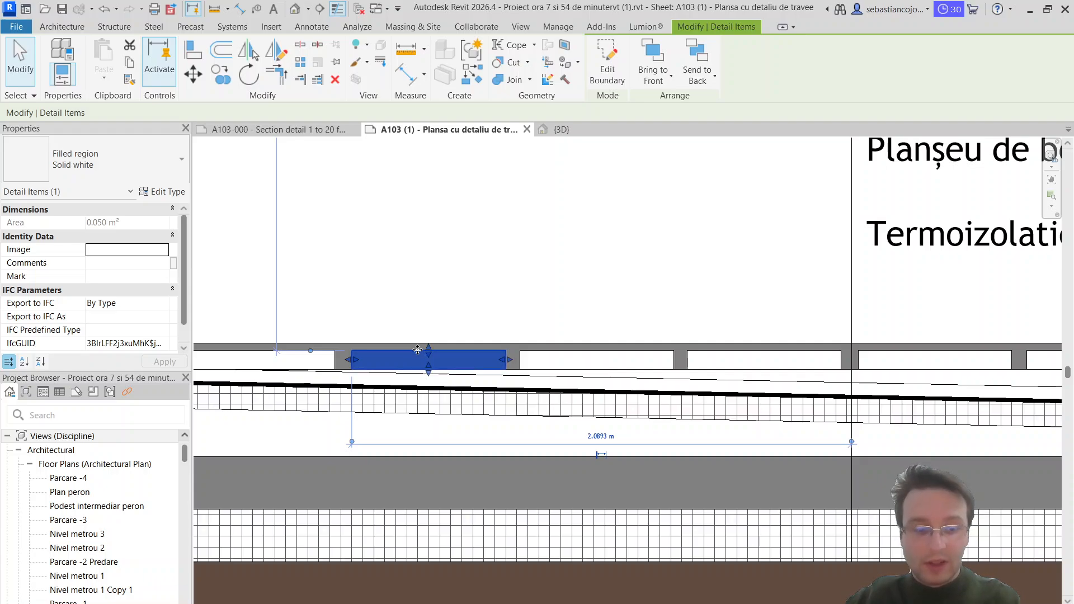
scroll(417, 348, "down", 3)
Step: On the A103-000 sheet, sketch a rectangular filled region about 0.54 m by 0.08 m inside the dark exterior floor layer
key("ctrl+Tab")
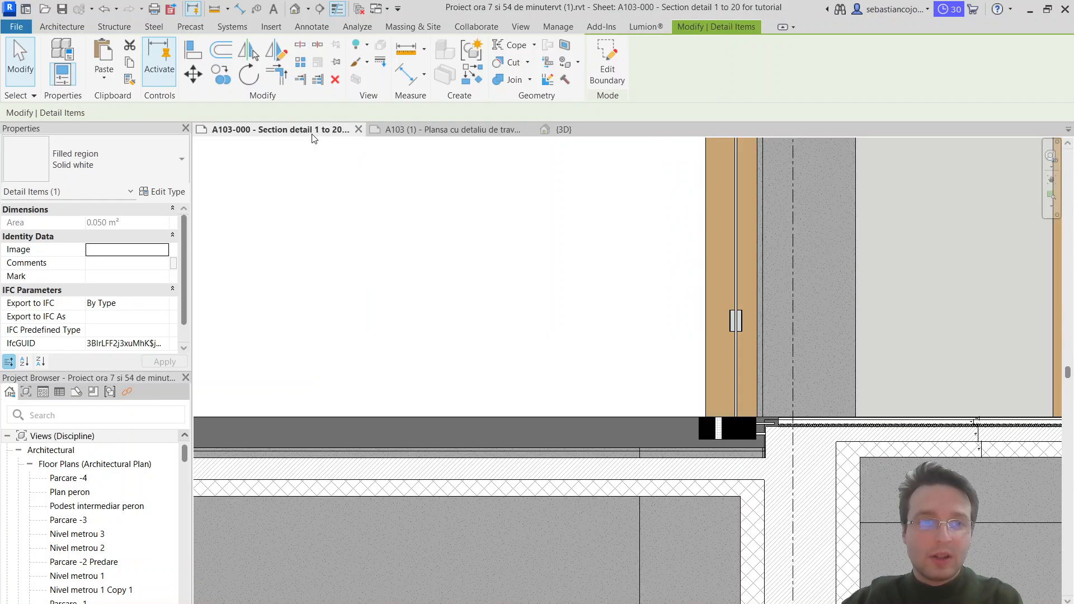
left_click(313, 28)
left_click(317, 63)
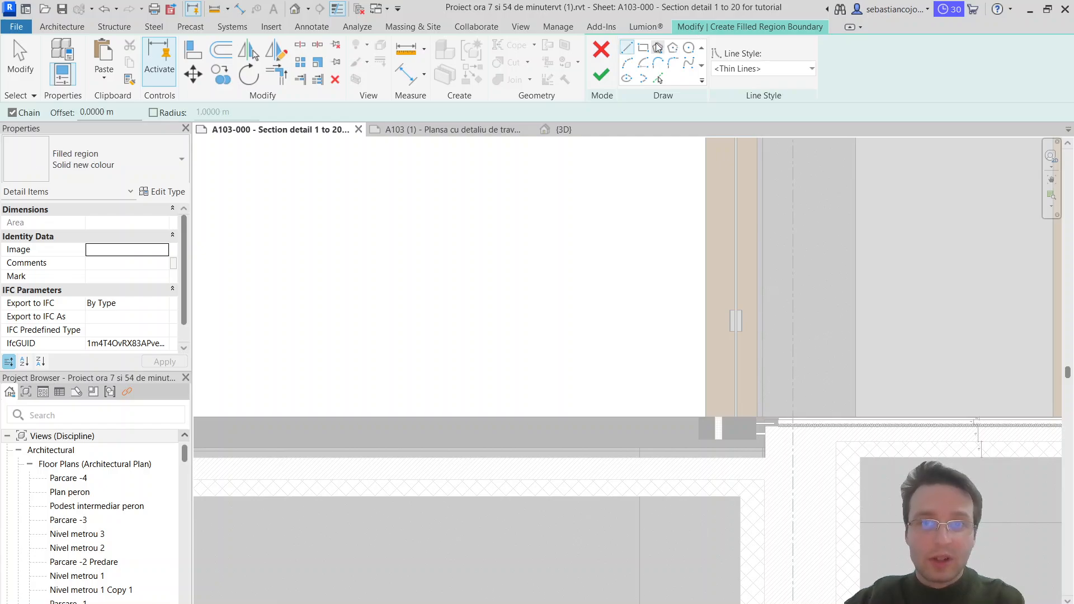
scroll(288, 426, "up", 2)
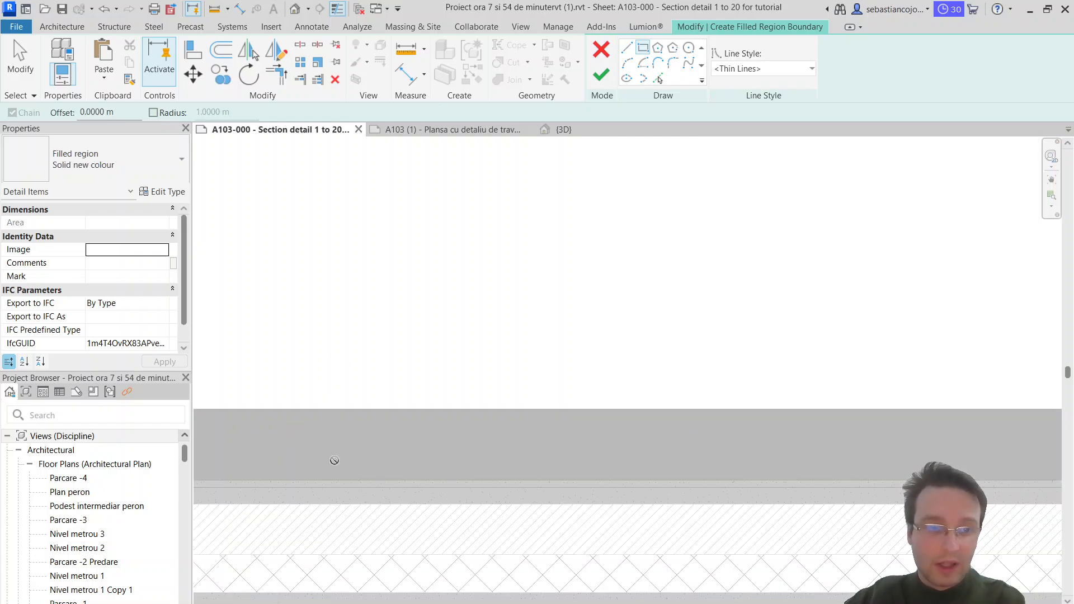
left_click(259, 442)
left_click(388, 461)
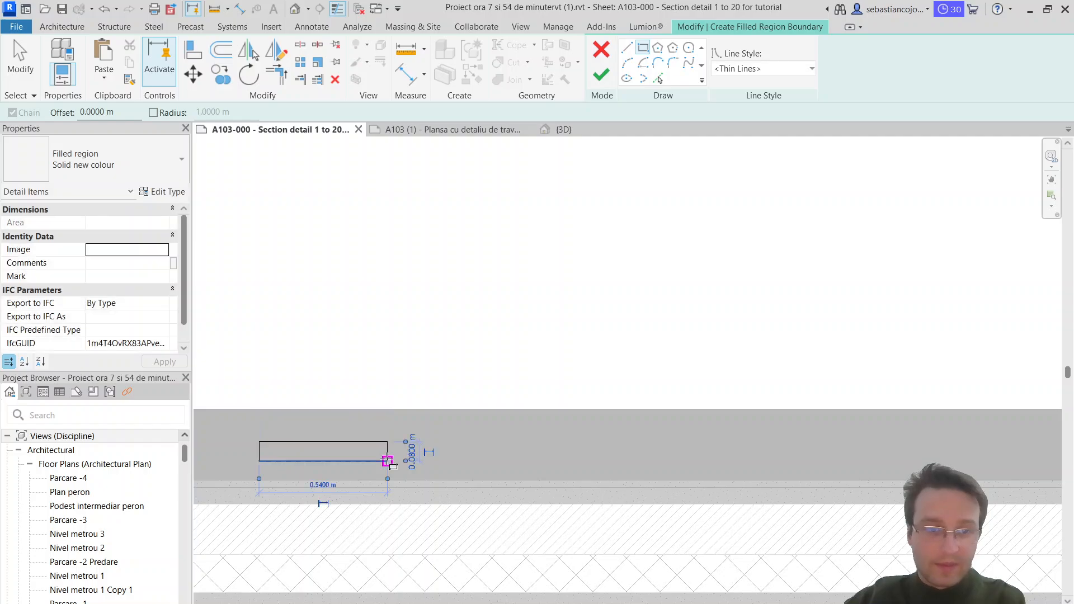
key("Escape")
Step: Set the filled region type to Solid white and finish its boundary
scroll(290, 411, "up", 2)
left_click(83, 149)
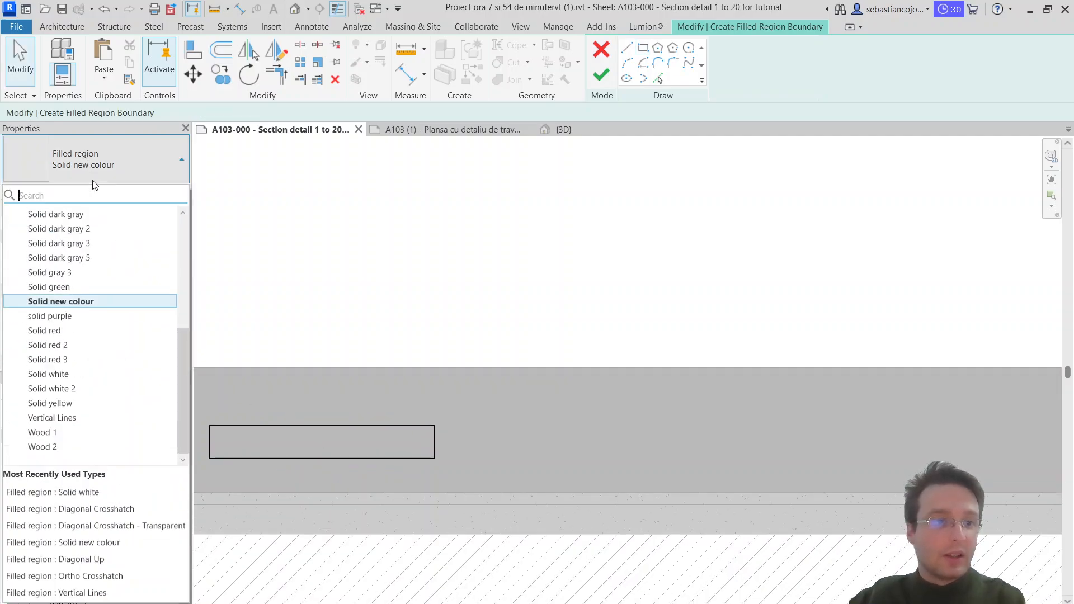
left_click(73, 378)
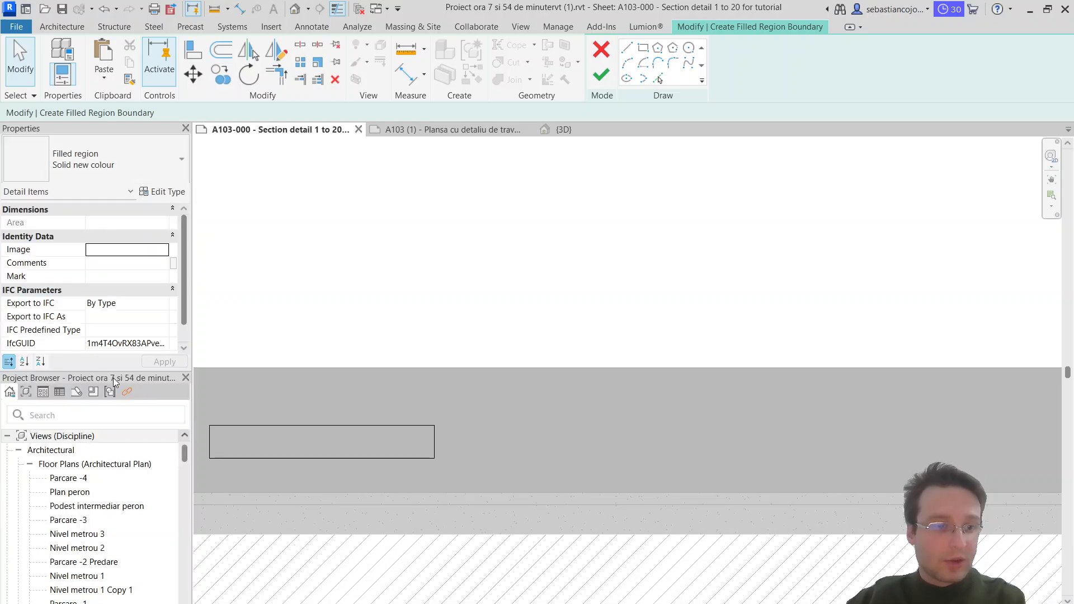
left_click(601, 75)
left_click(293, 483)
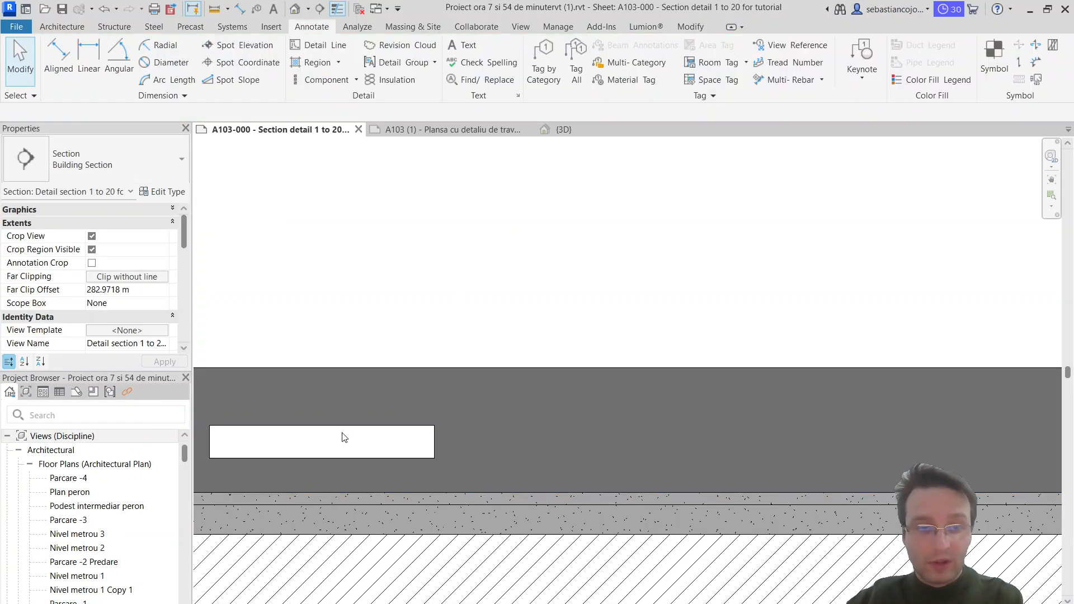
Step: Stretch the white filled region to about 56 cm long and thin it to about 3 cm
scroll(327, 430, "up", 2)
middle_click_drag(328, 424, 744, 361)
left_click(755, 364)
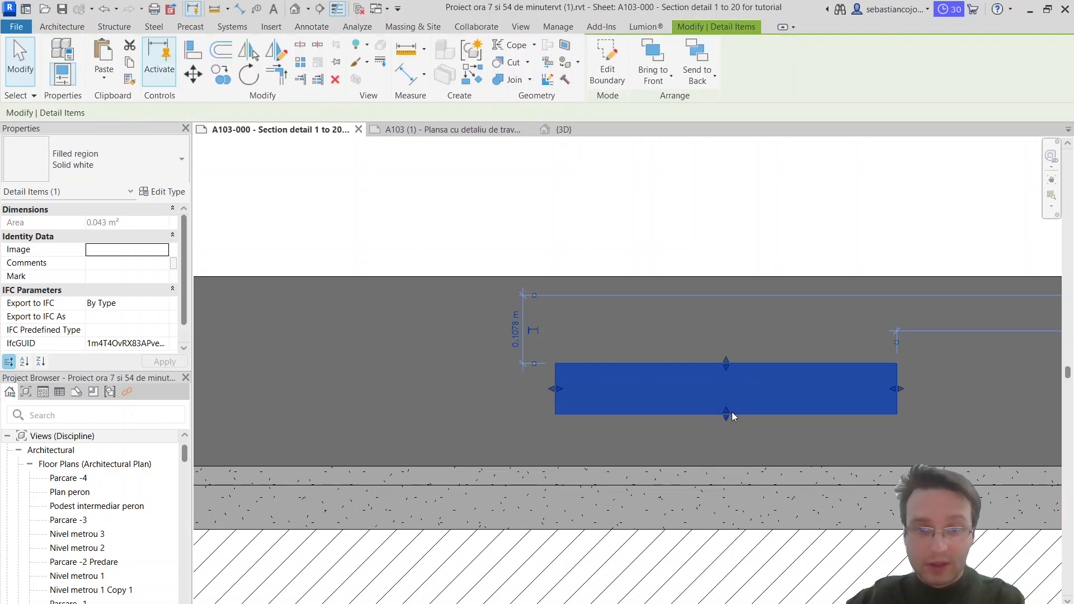
scroll(839, 375, "up", 1)
middle_click_drag(864, 374, 849, 365)
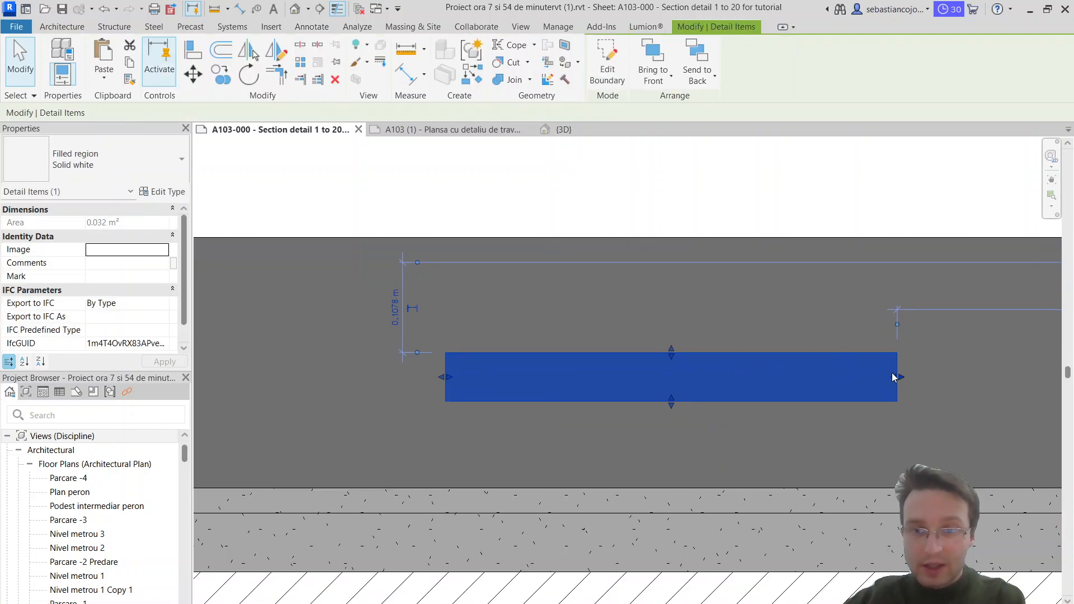
left_click_drag(894, 376, 917, 376)
left_click_drag(683, 404, 691, 382)
Step: Dimension the length of the white filled region, placing the aligned dimension just above it
key("d")
key("i")
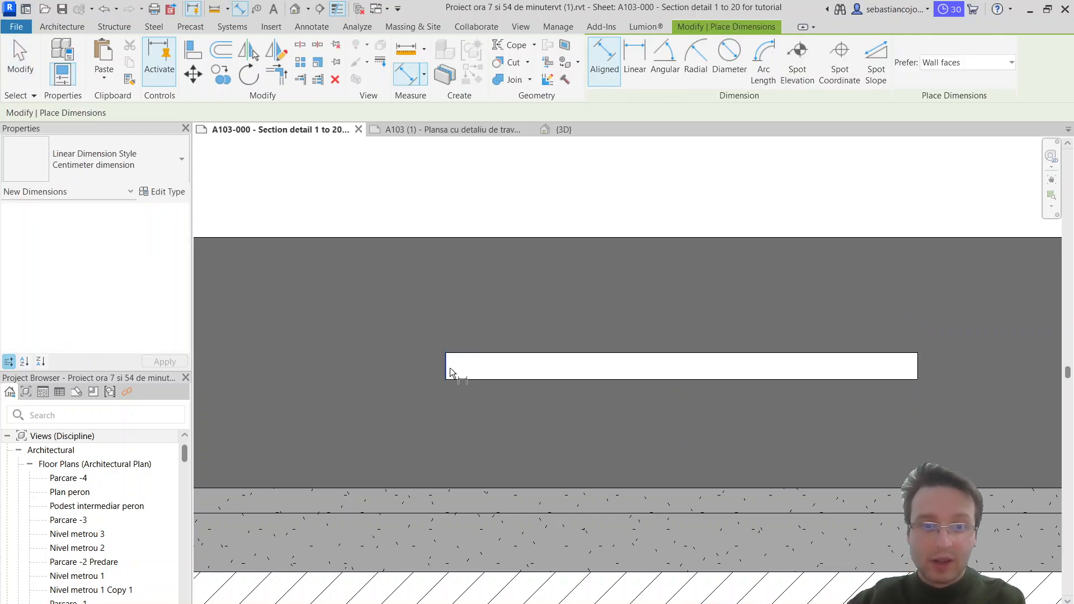
left_click(448, 367)
left_click(915, 365)
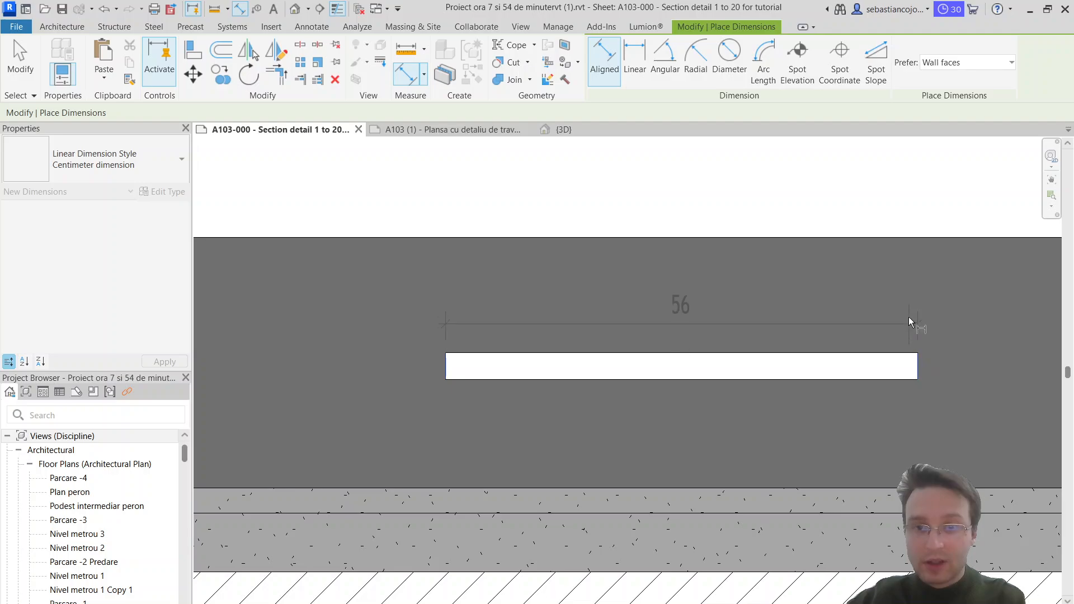
left_click(927, 306)
key("Escape")
key("Escape")
Step: Stretch the end of the white filled region until its length is 60 cm
left_click(920, 369)
left_click_drag(922, 368, 958, 368)
scroll(932, 367, "up", 3)
left_click(949, 386)
left_click(946, 380)
key("Escape")
scroll(549, 270, "down", 3)
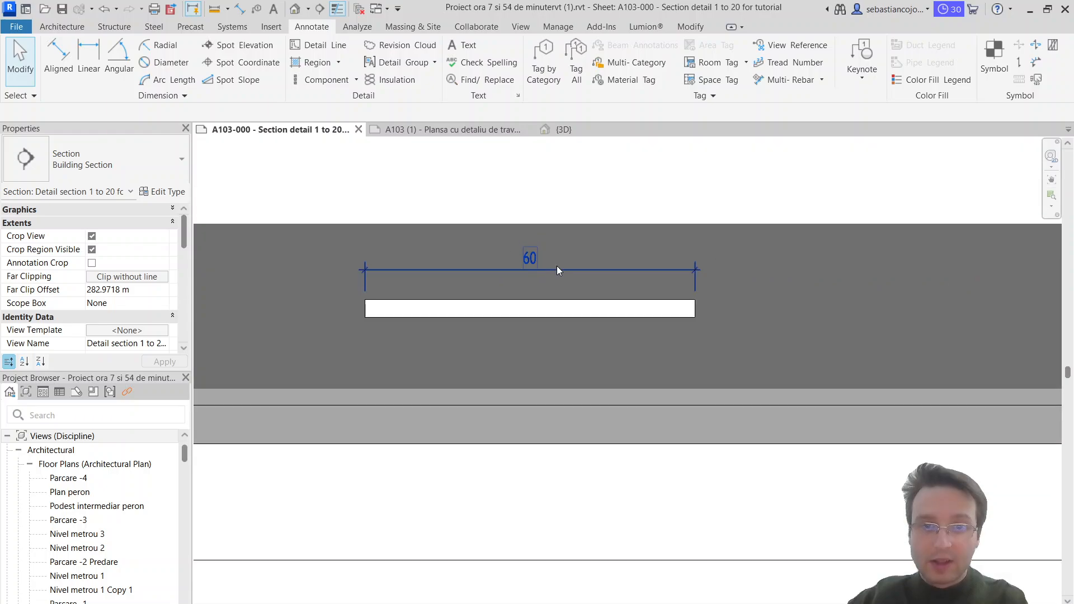
Step: Check the thickness of the white filled region with an aligned dimension
scroll(525, 310, "up", 3)
left_click(525, 325)
left_click(626, 262)
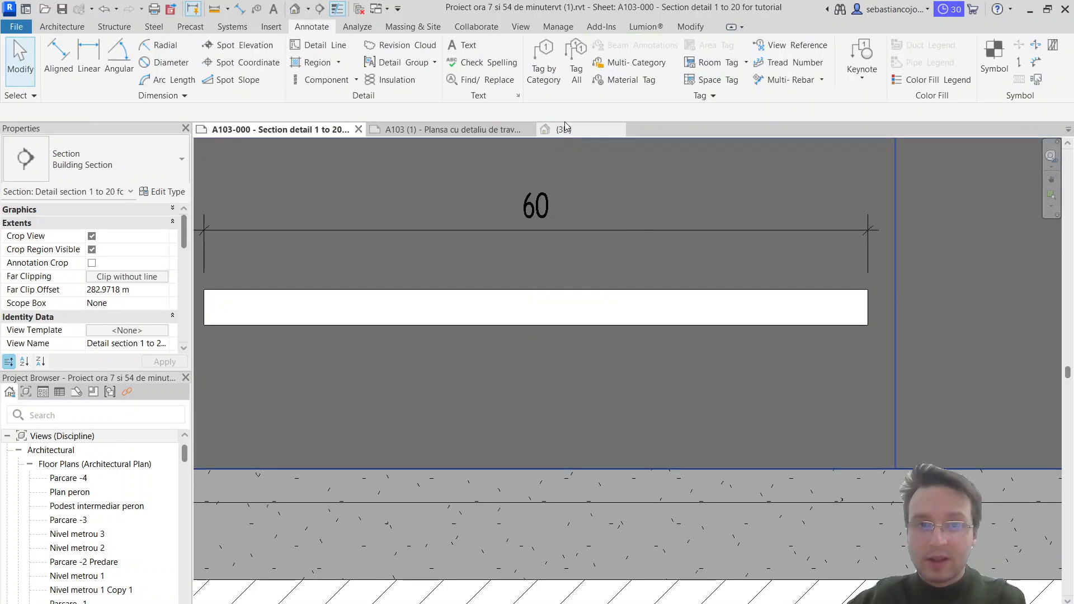
left_click(58, 58)
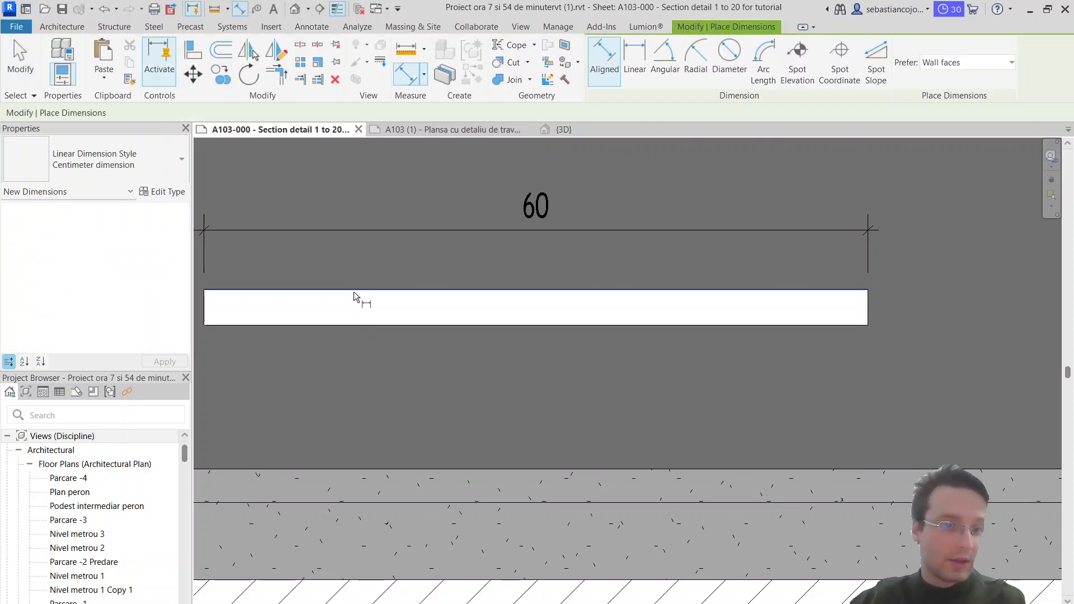
left_click(340, 327)
left_click(342, 360)
key("Escape")
key("Escape")
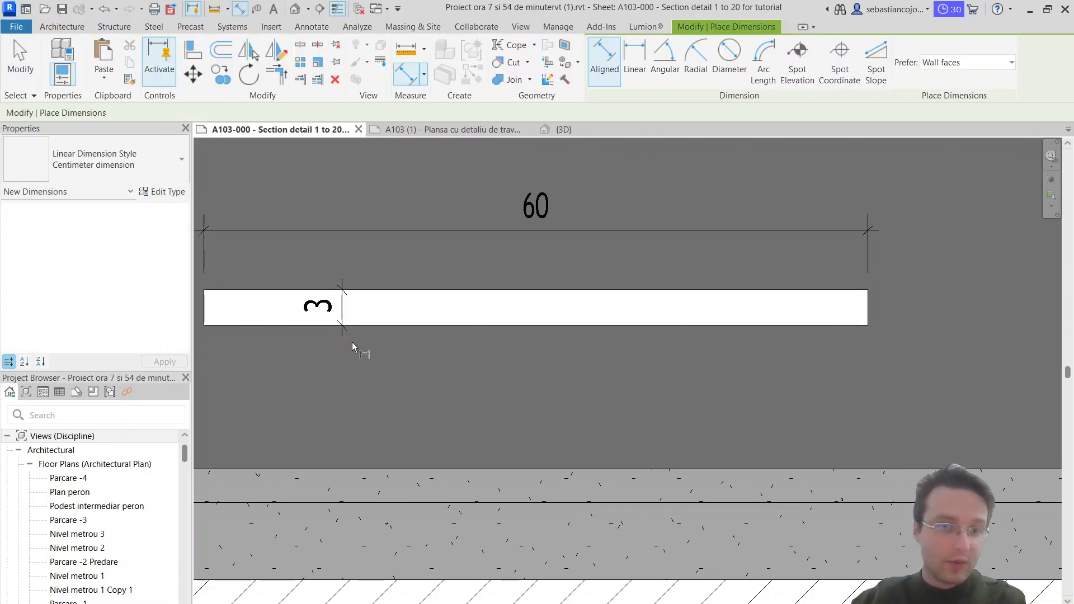
Step: Delete the thickness and length dimensions of the white filled region
left_click(342, 306)
key("Delete")
scroll(466, 351, "down", 3)
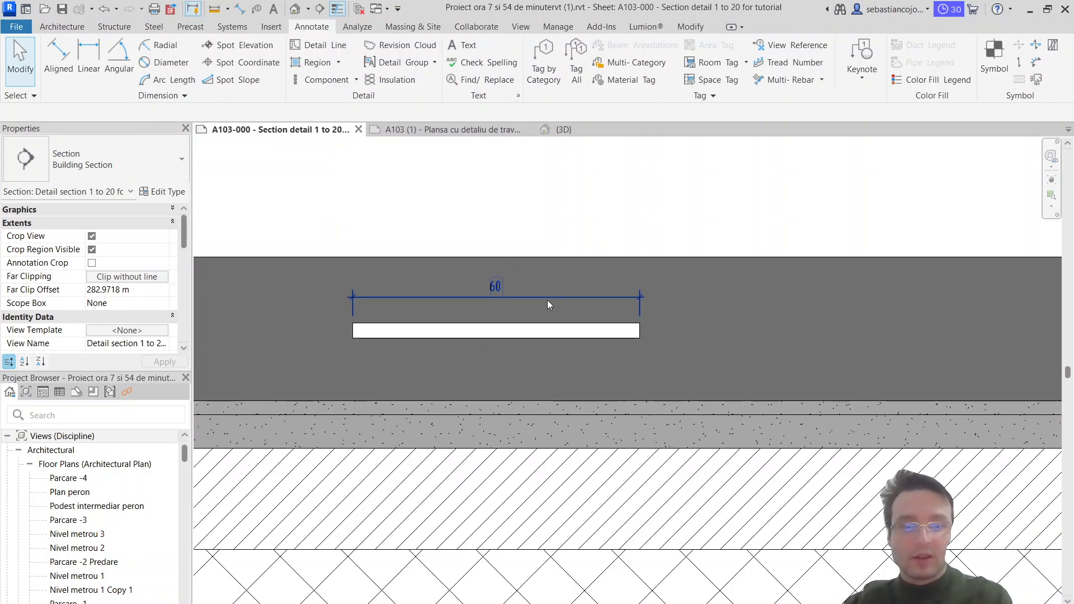
left_click(550, 297)
scroll(551, 296, "down", 1)
key("Escape")
scroll(576, 300, "down", 6)
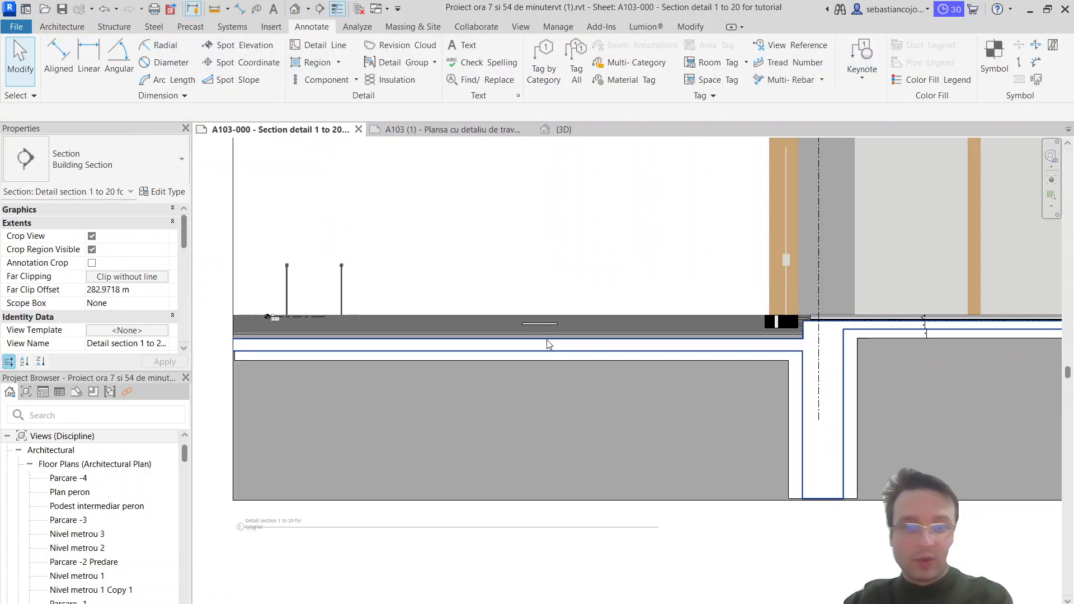
Step: Move the white filled region near the door threshold, with its top edge on the upper surface of the dark floor layer
scroll(576, 320, "up", 2)
left_click(528, 334)
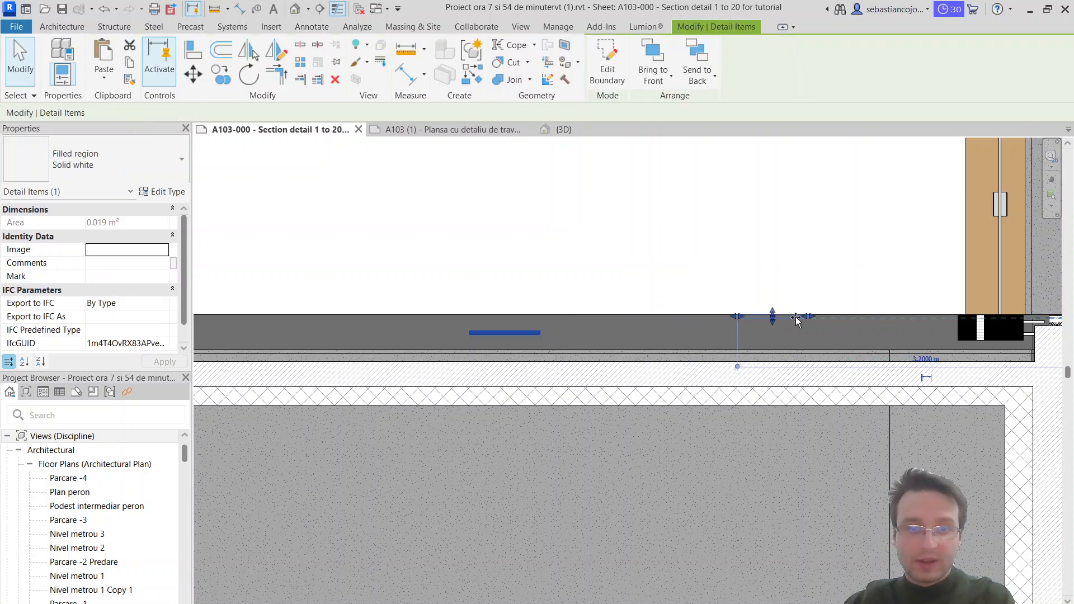
scroll(889, 324, "up", 3)
middle_click_drag(901, 323, 660, 350)
scroll(660, 350, "up", 1)
mouse_move(659, 352)
left_mouse_down()
mouse_move(650, 335)
mouse_move(656, 343)
mouse_move(659, 321)
left_mouse_up()
scroll(658, 344, "up", 2)
scroll(659, 322, "down", 2)
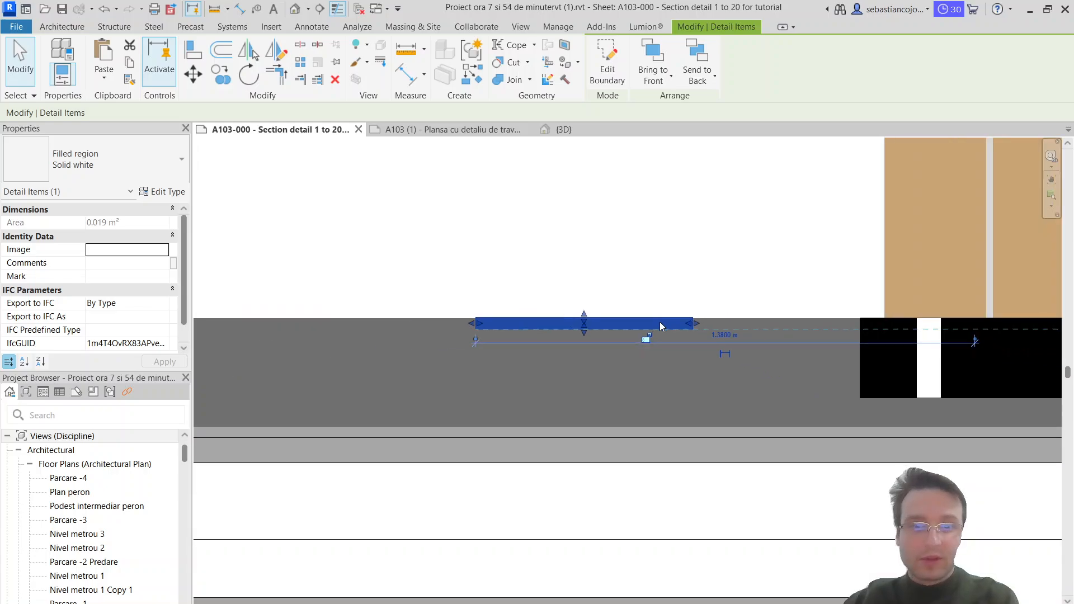
key("Escape")
Step: Array the white filled region linearly along the floor surface away from the door, with narrow joints and 15 items
left_click(663, 321)
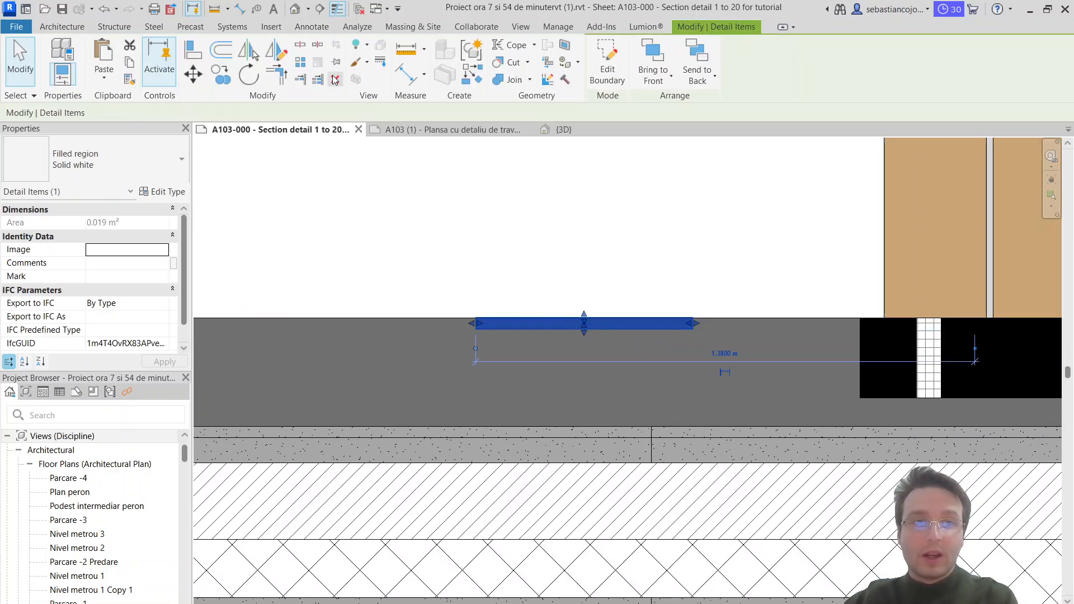
left_click(301, 62)
left_click(693, 323)
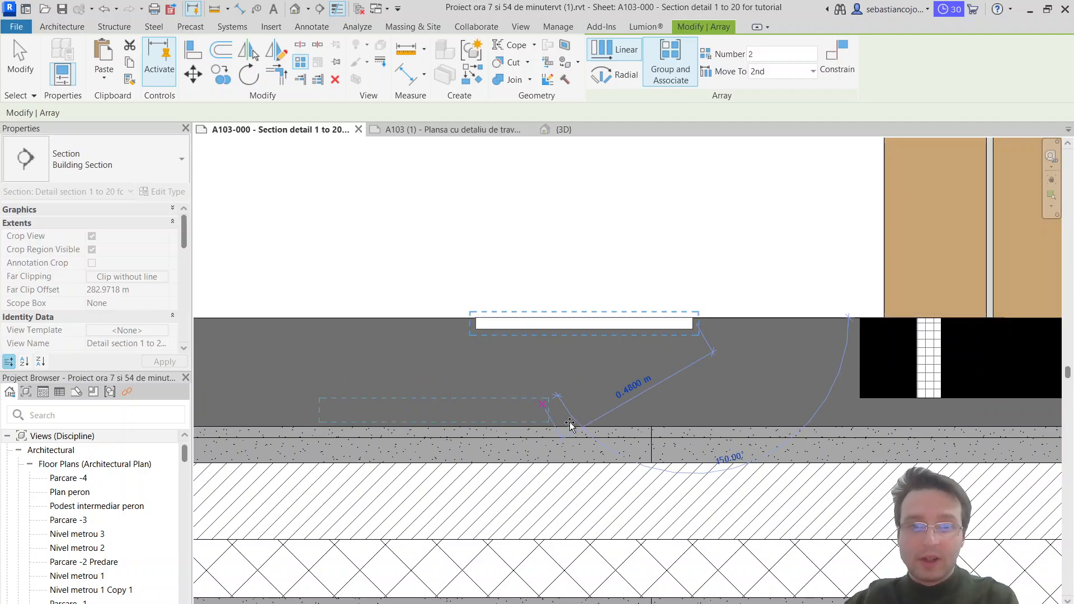
scroll(582, 425, "down", 3)
scroll(531, 360, "up", 6)
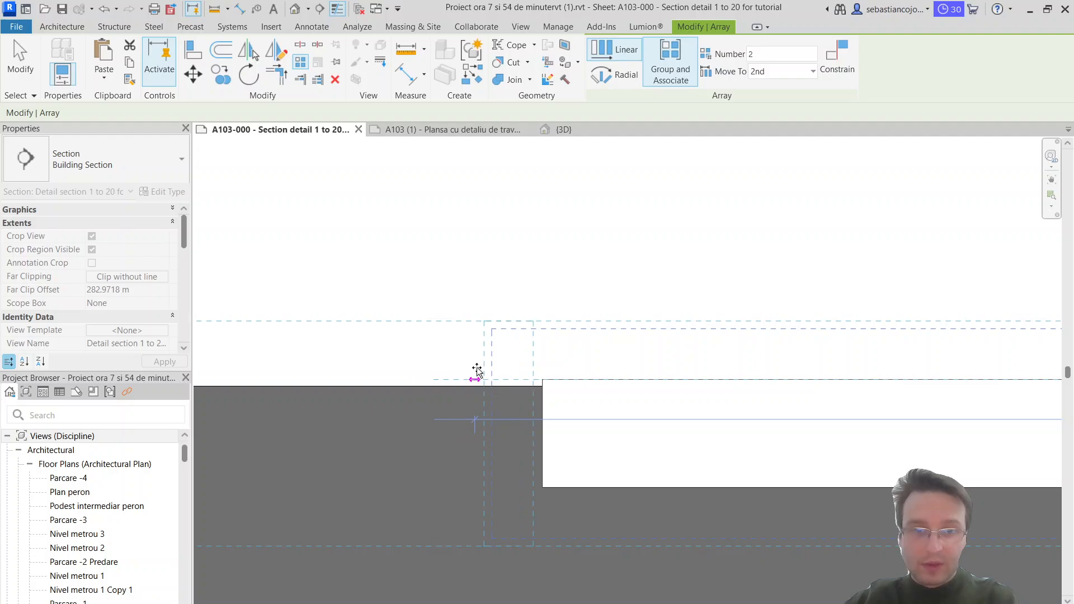
left_click(477, 370)
scroll(478, 373, "down", 4)
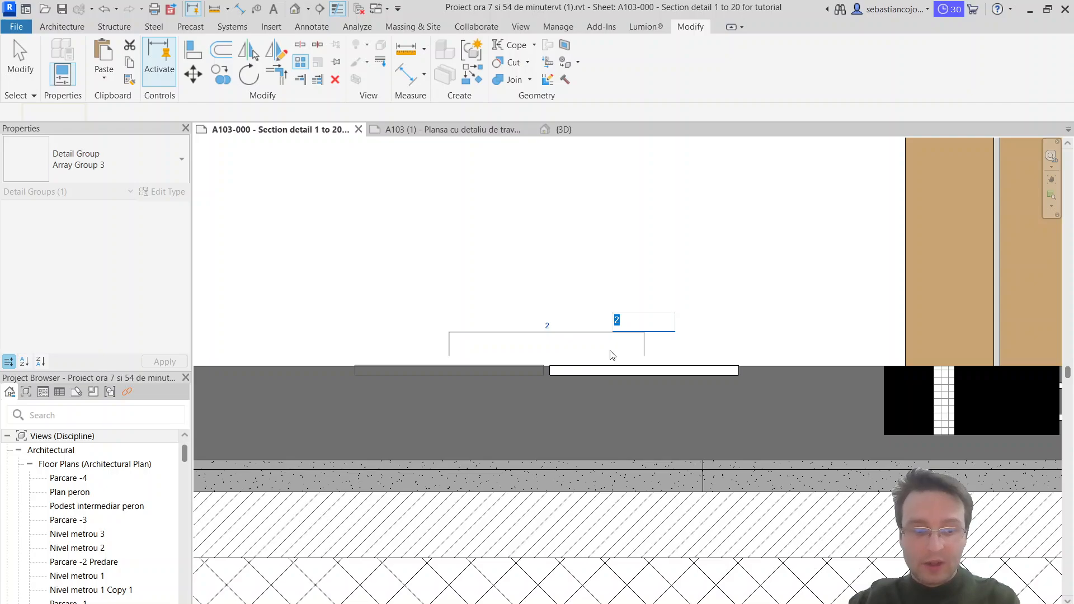
type("15")
key("Return")
scroll(603, 325, "down", 4)
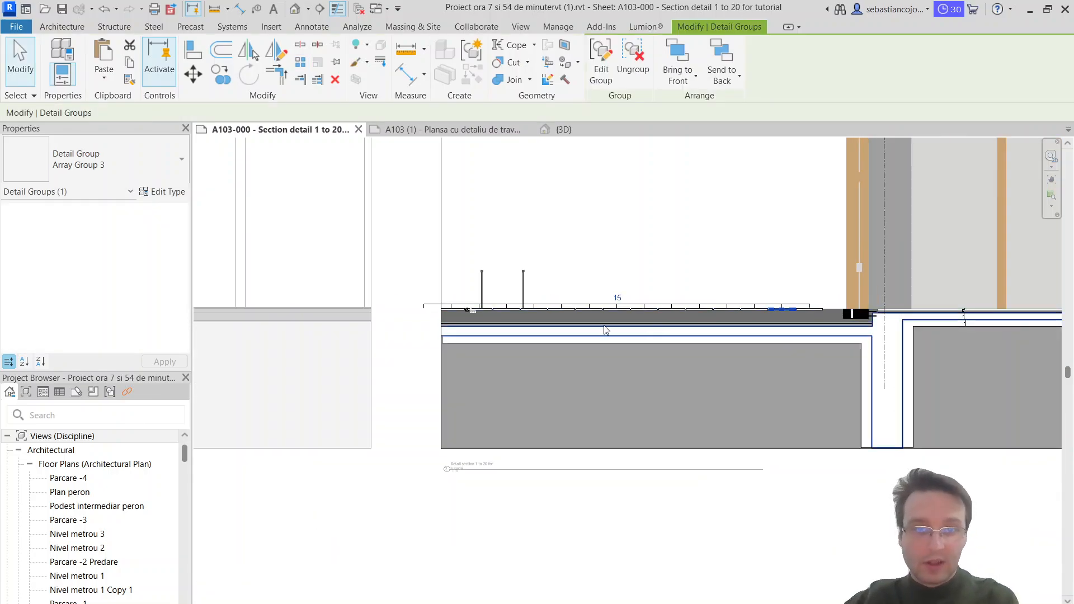
scroll(439, 302, "up", 5)
scroll(480, 340, "down", 4)
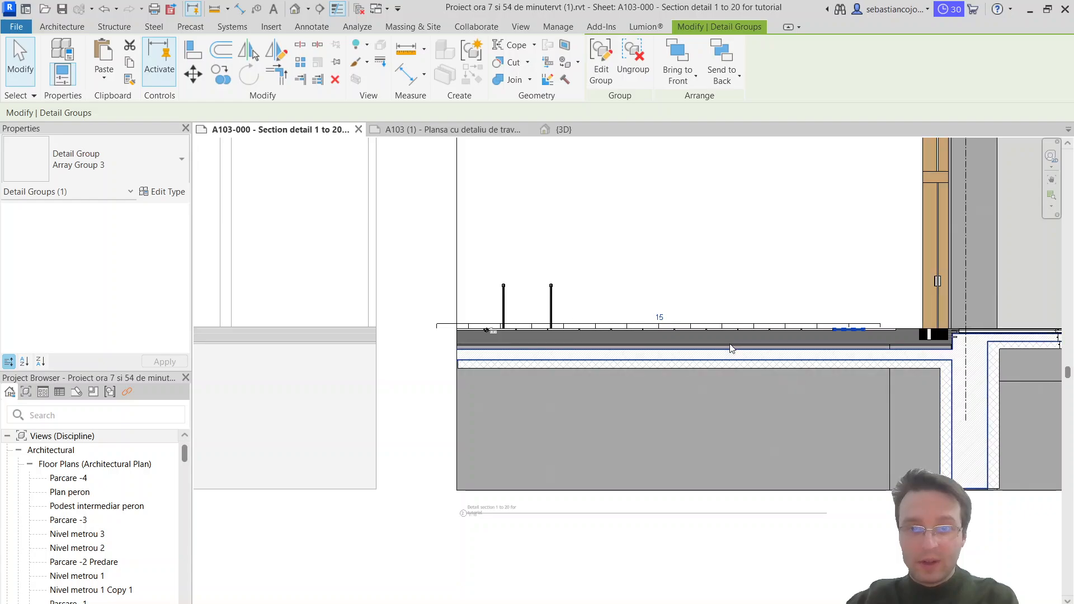
Step: Examine the arrayed paving slabs along the exterior floor up to the door threshold
scroll(552, 323, "up", 3)
scroll(584, 324, "up", 4)
left_click(667, 263)
middle_click_drag(913, 278, 686, 322)
scroll(685, 322, "up", 1)
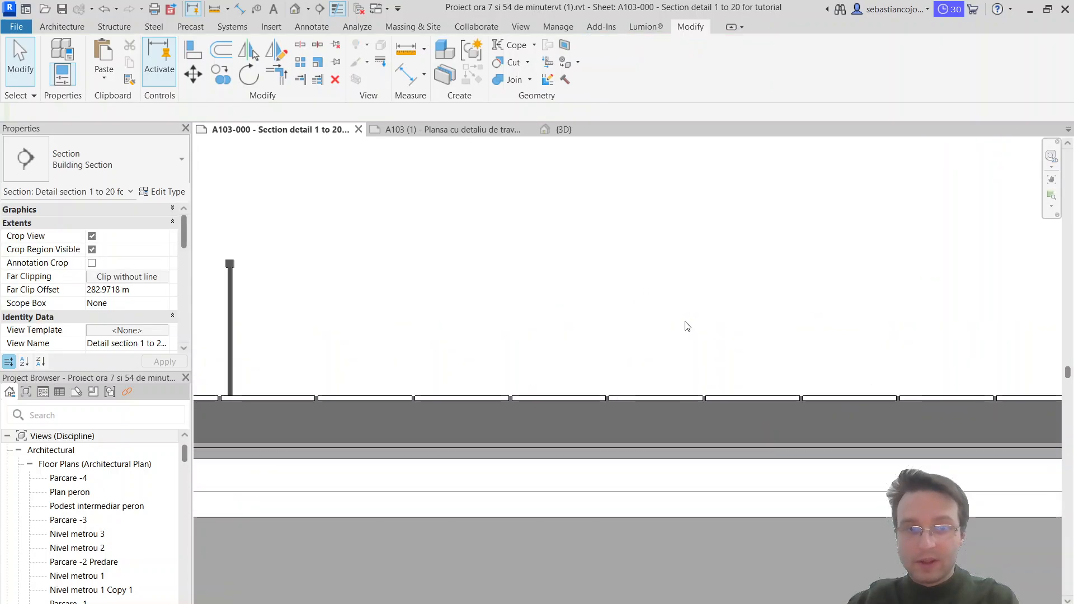
scroll(693, 325, "down", 6)
scroll(734, 334, "up", 2)
middle_click_drag(728, 292, 532, 271)
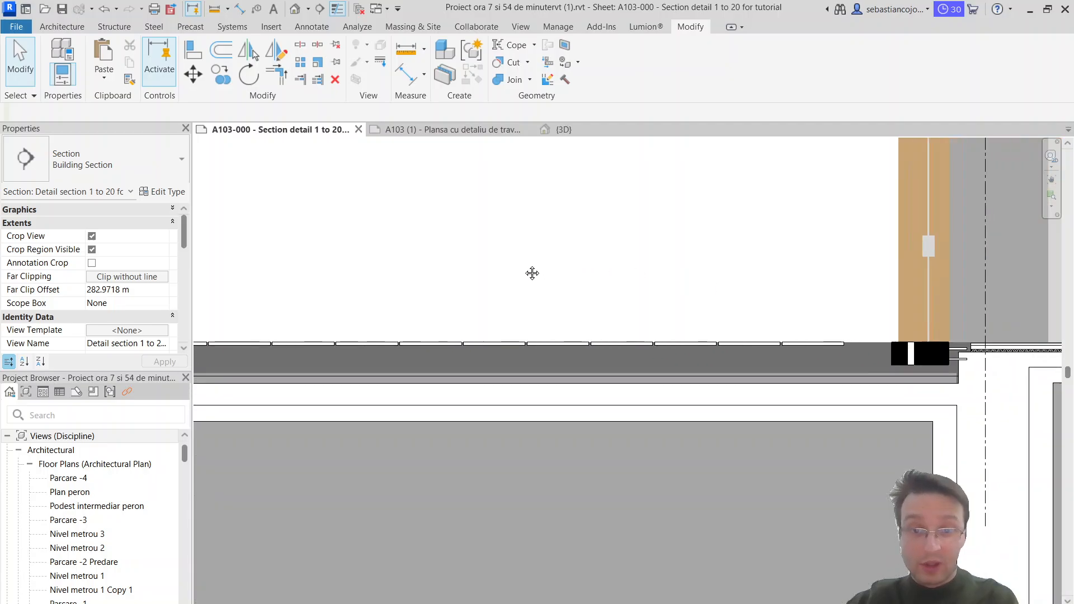
scroll(809, 364, "up", 2)
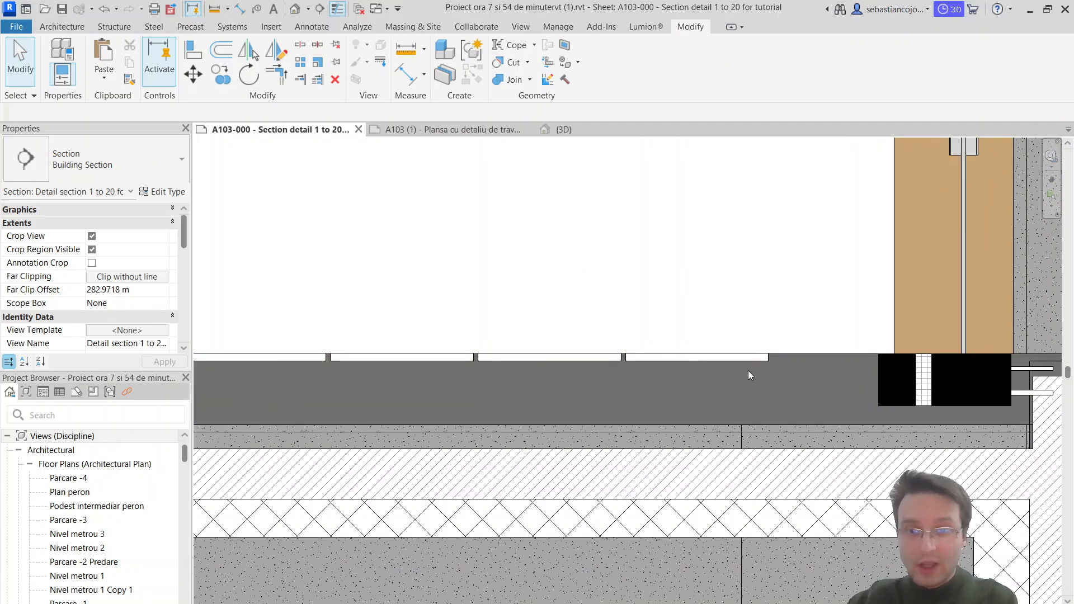
Step: Switch to the A103 (1) sheet and read the layer notes of the exterior paving build-up beside the L4 level mark
left_click(478, 132)
scroll(506, 340, "down", 3)
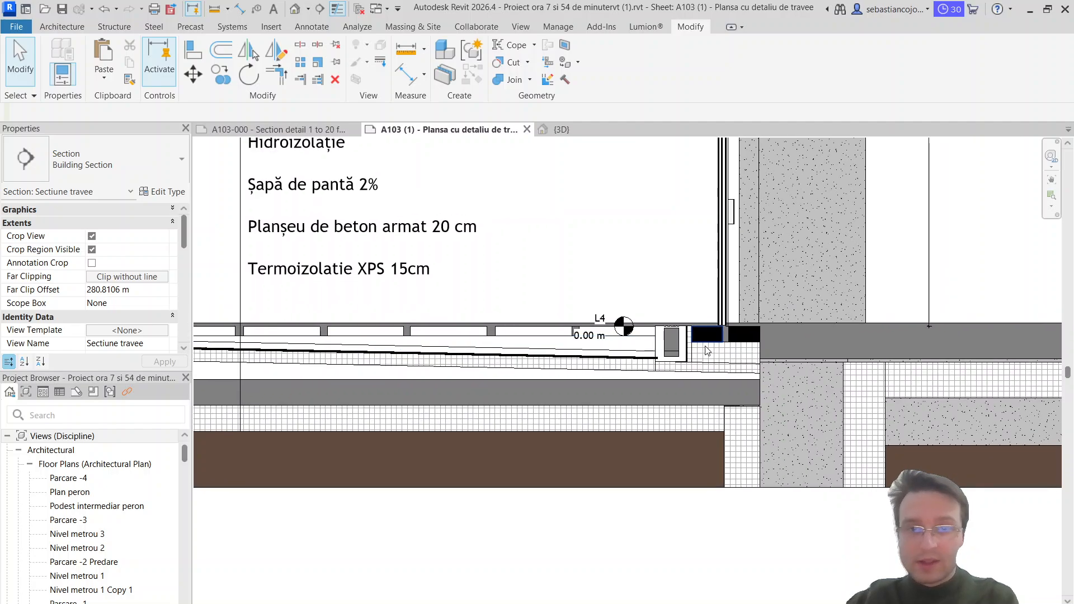
scroll(507, 161, "up", 2)
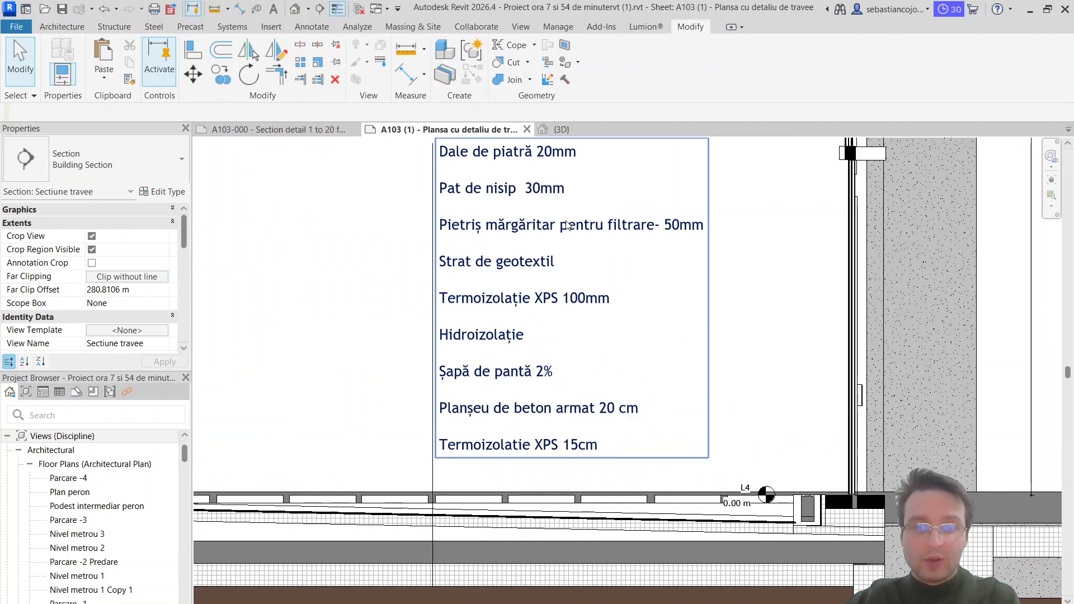
middle_click_drag(552, 157, 549, 191)
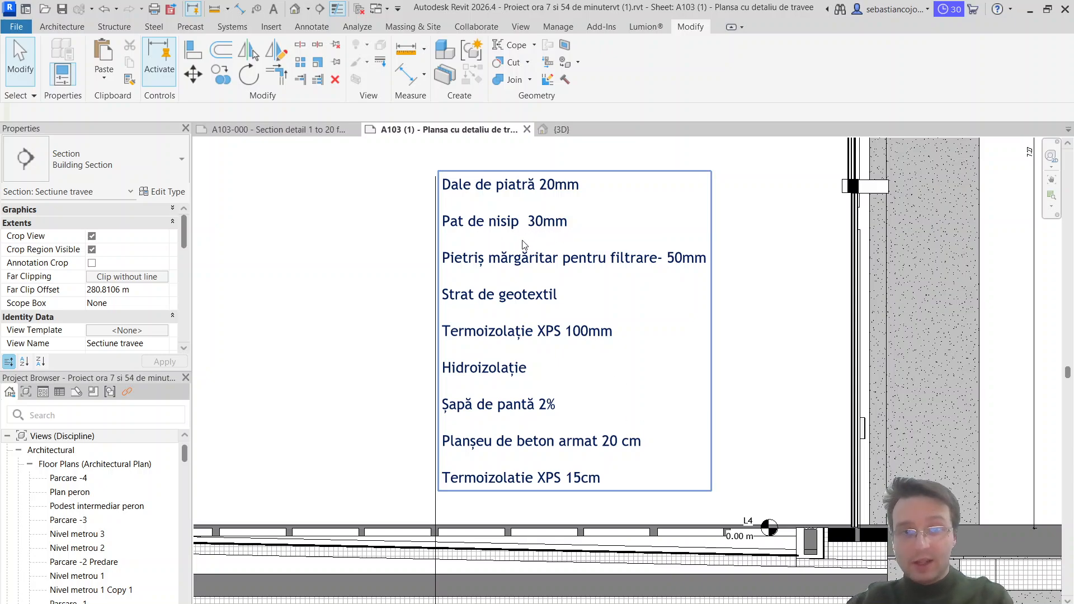
Step: On the A103-000 sheet, start a Solid white filled region directly beneath the exterior paving slabs, sketching its top edge and far vertical edge
left_click(317, 129)
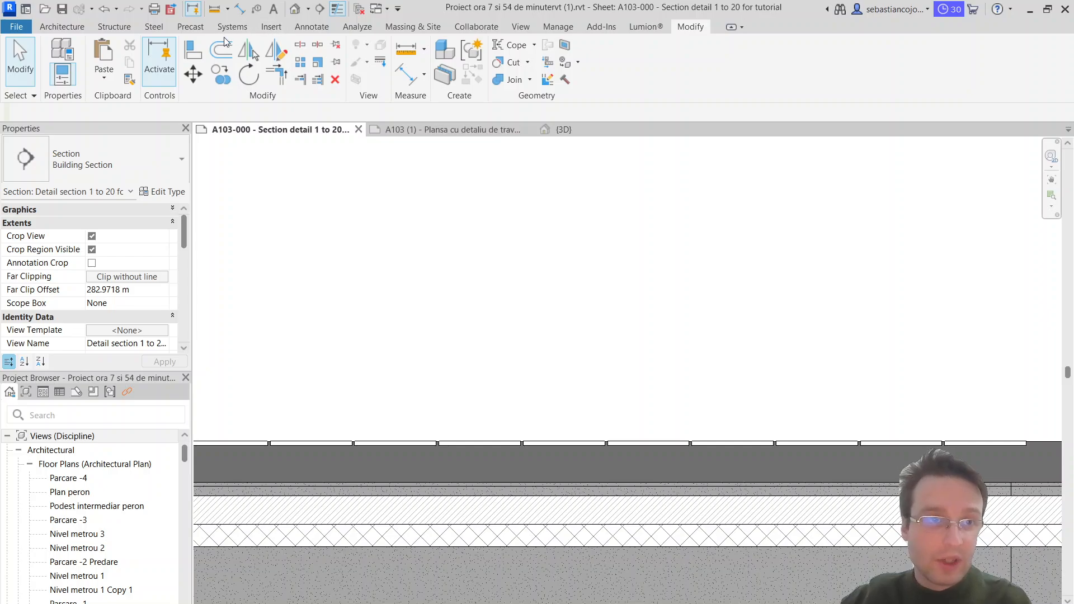
left_click(310, 28)
left_click(309, 64)
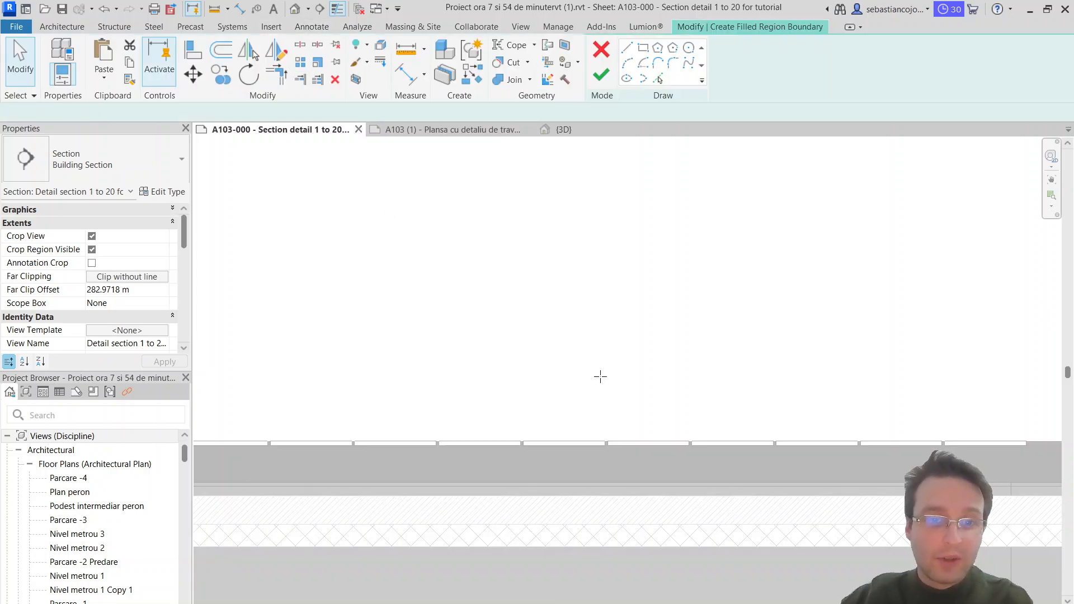
scroll(771, 345, "down", 3)
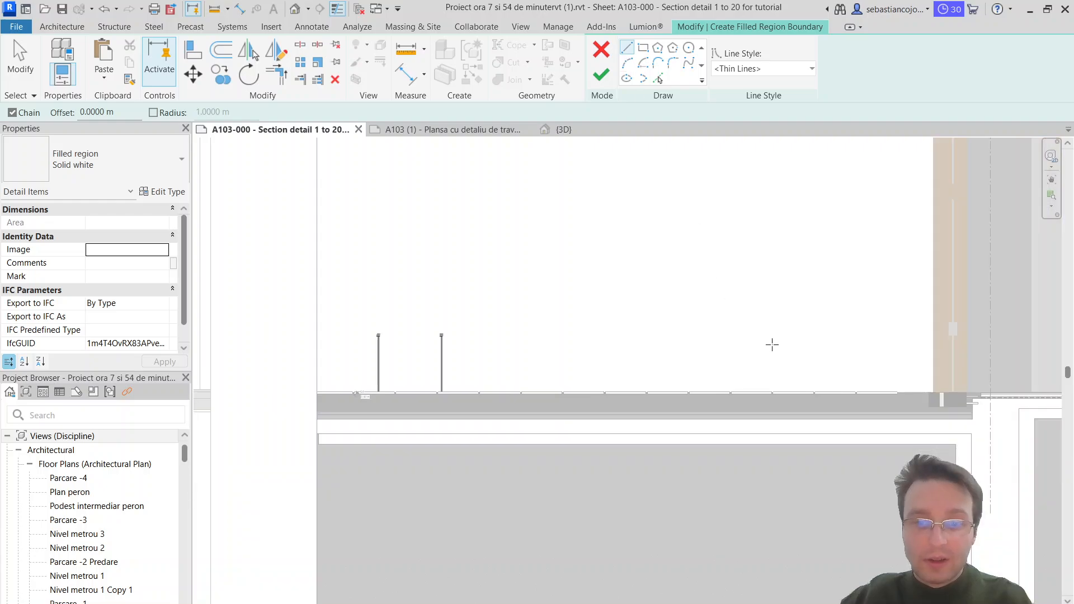
scroll(661, 416, "up", 2)
scroll(683, 381, "up", 2)
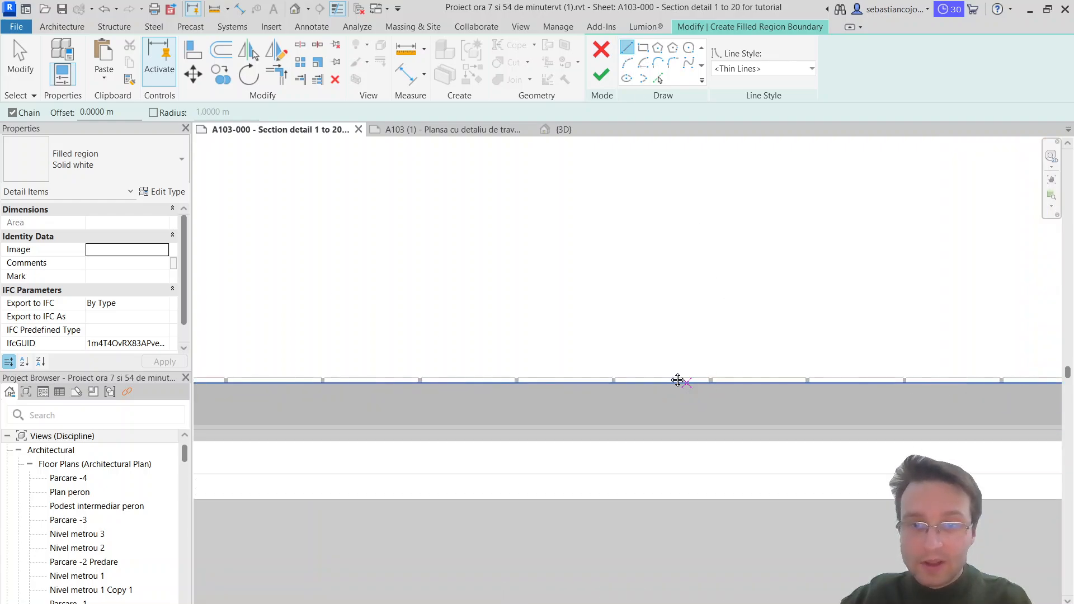
middle_click_drag(678, 379, 813, 382)
scroll(516, 377, "down", 2)
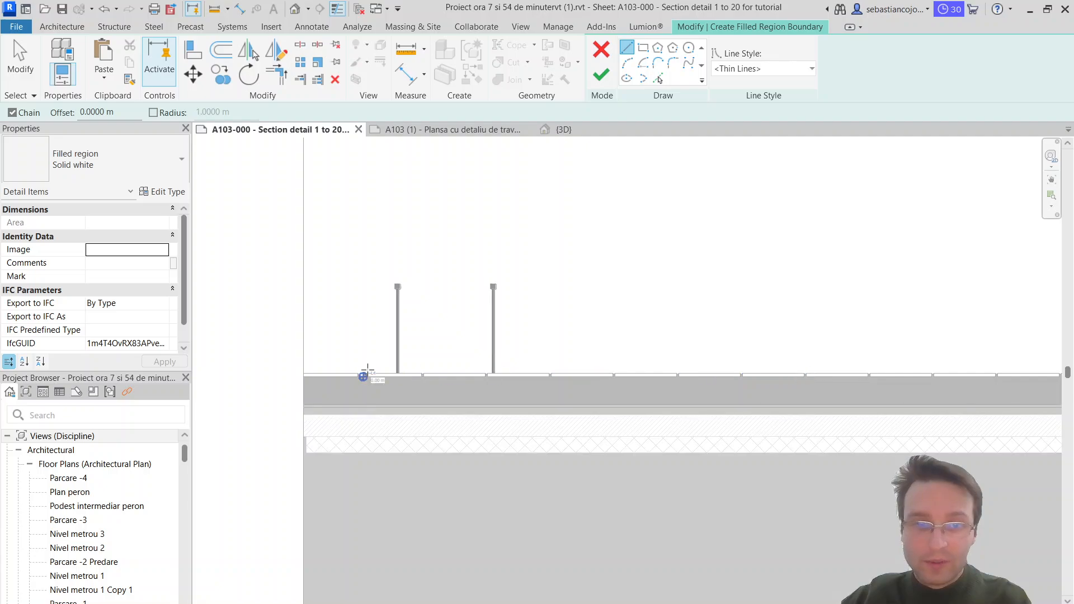
scroll(364, 376, "up", 2)
middle_click_drag(674, 419, 523, 399)
scroll(504, 403, "down", 2)
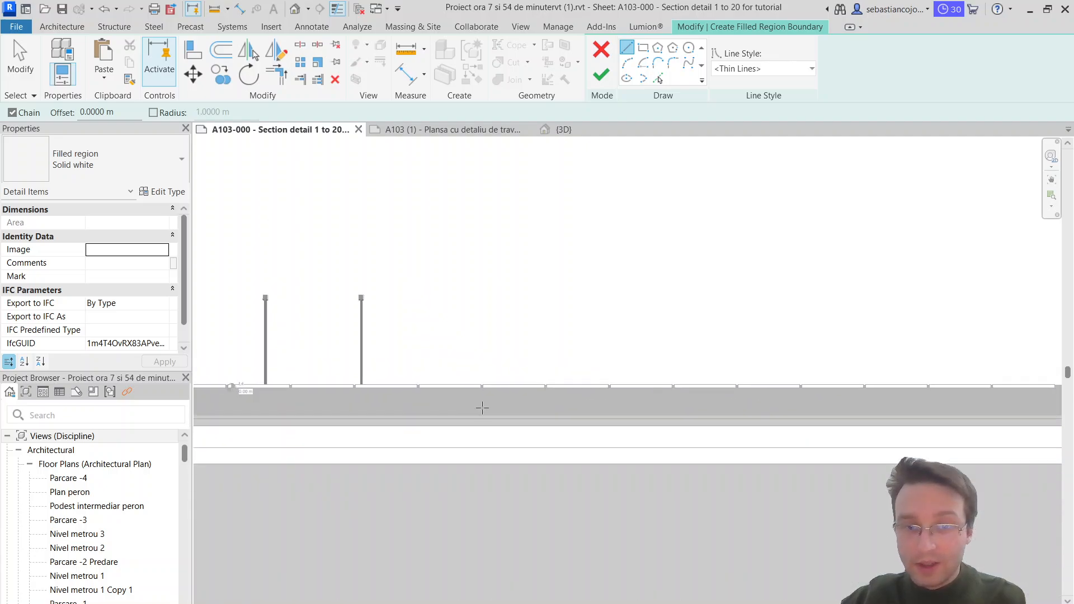
scroll(651, 397, "down", 1)
left_click(673, 394)
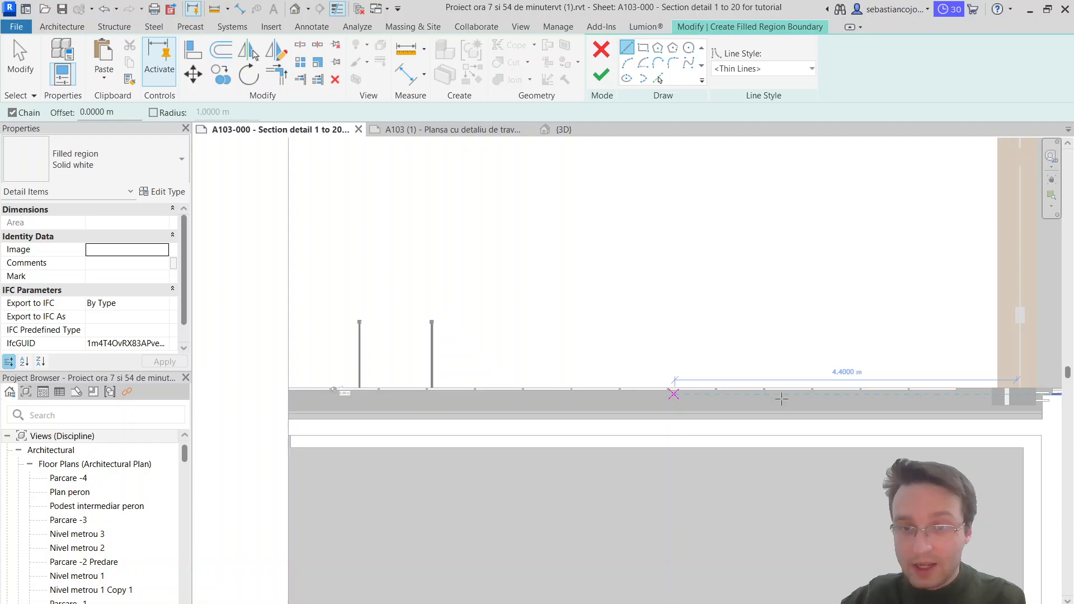
scroll(890, 388, "up", 3)
scroll(590, 416, "down", 6)
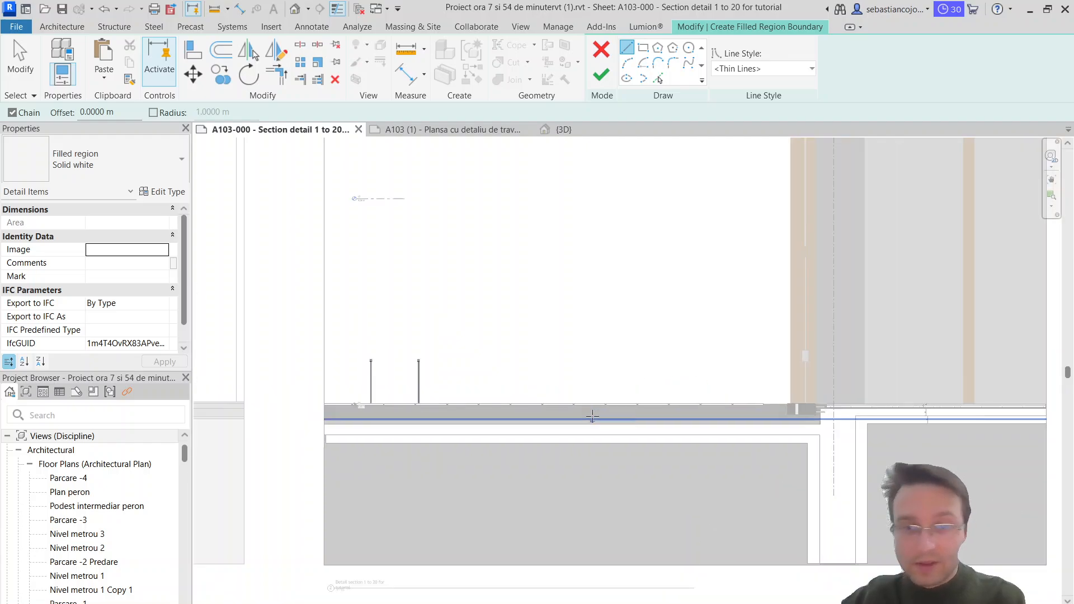
scroll(590, 414, "up", 3)
scroll(386, 388, "up", 2)
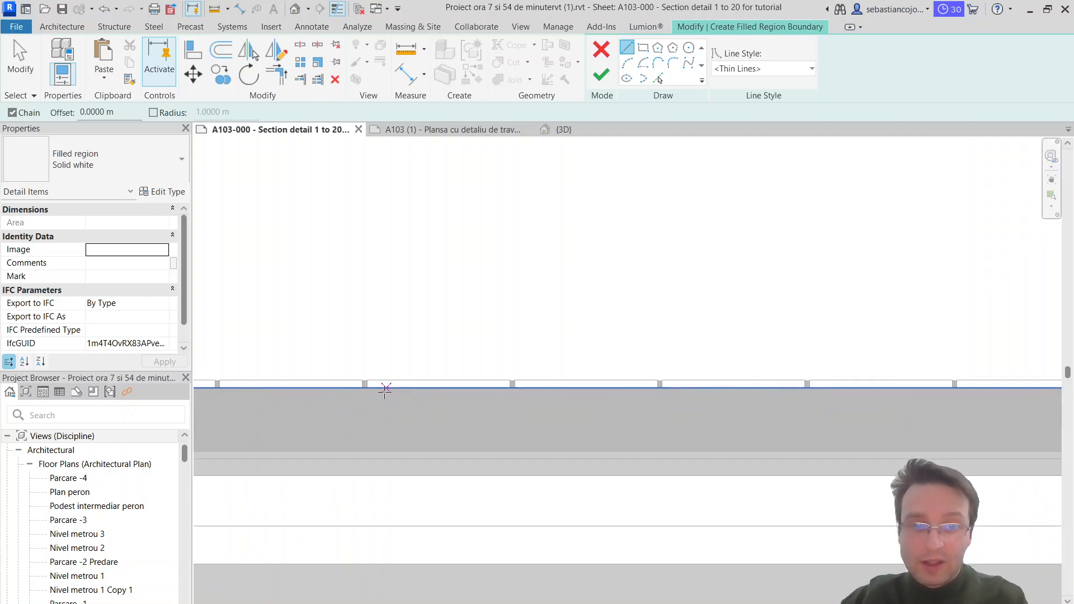
left_click(366, 385)
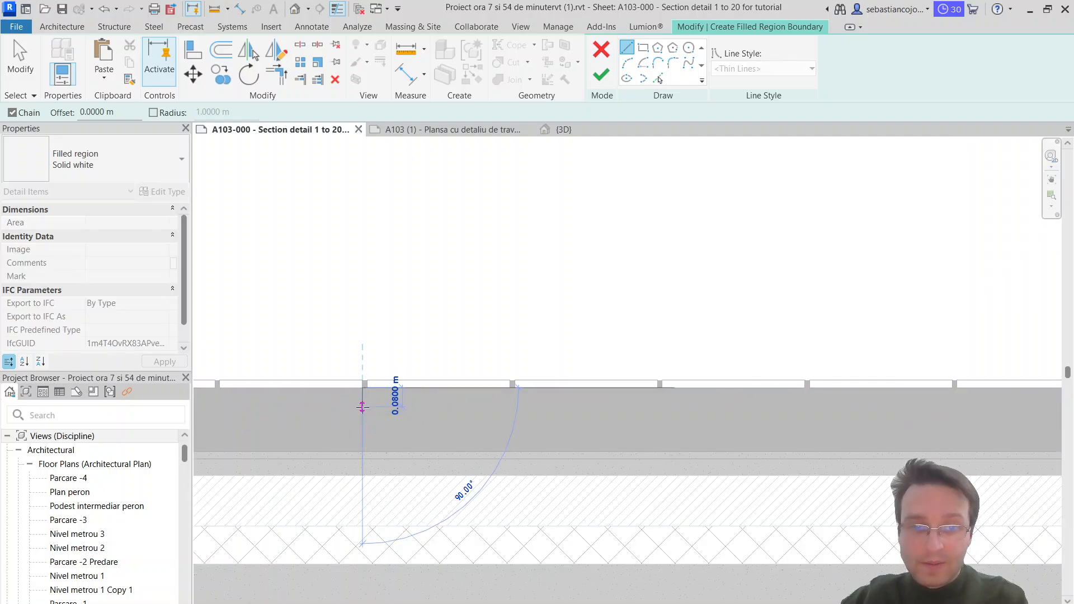
left_click(362, 407)
Step: Close the filled region outline with a bottom edge about 3.7 m long, ending below the last slab near the door, and finish the region
middle_click_drag(610, 391, 282, 370)
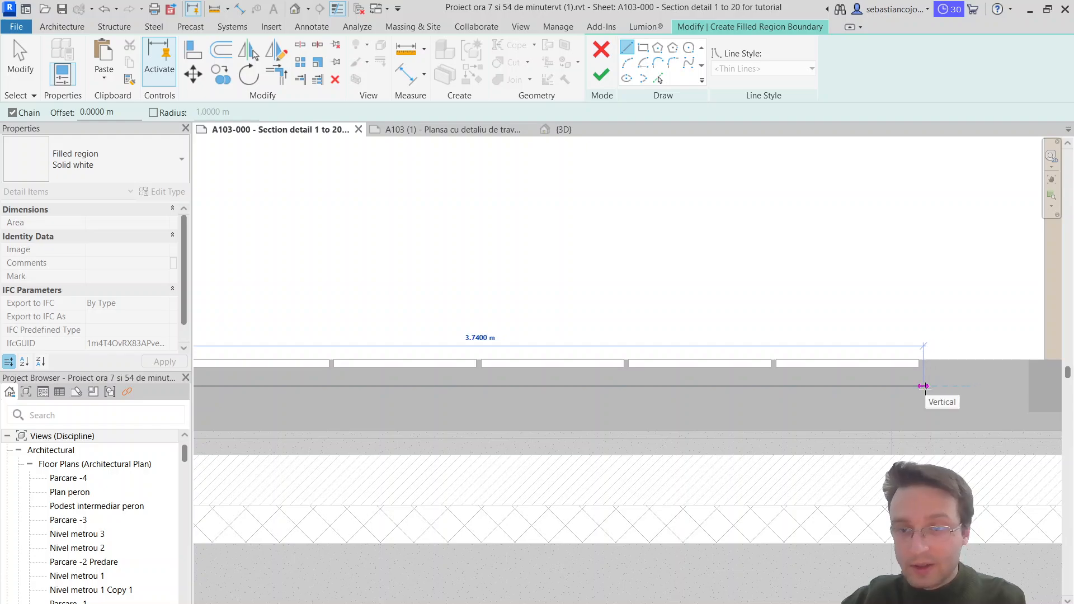
left_click(919, 386)
scroll(912, 384, "up", 2)
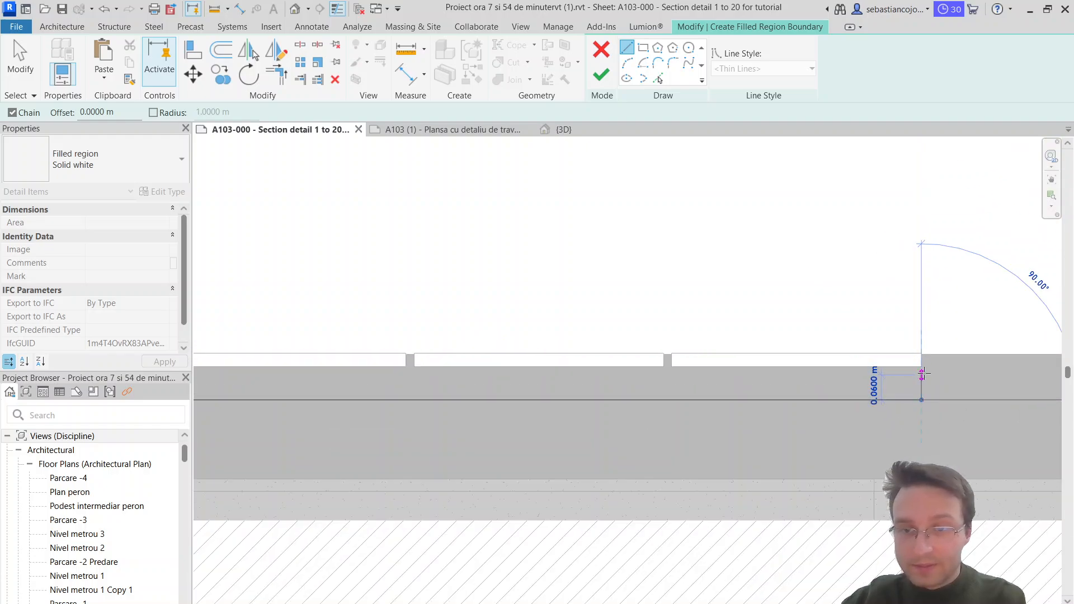
left_click(923, 369)
scroll(766, 369, "down", 7)
scroll(371, 378, "up", 5)
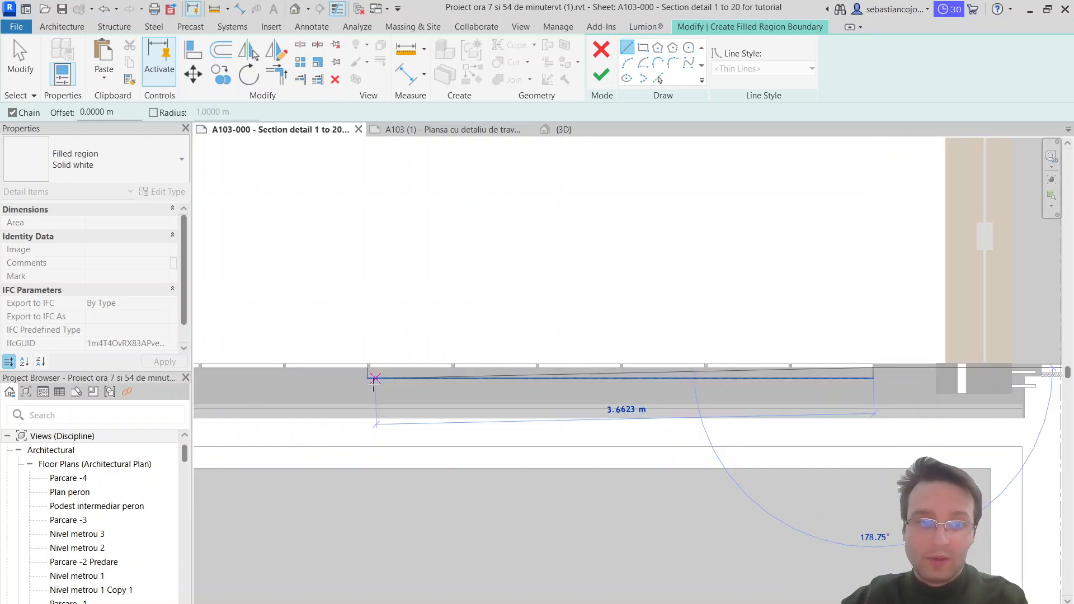
left_click(370, 356)
scroll(408, 386, "up", 2)
key("Escape")
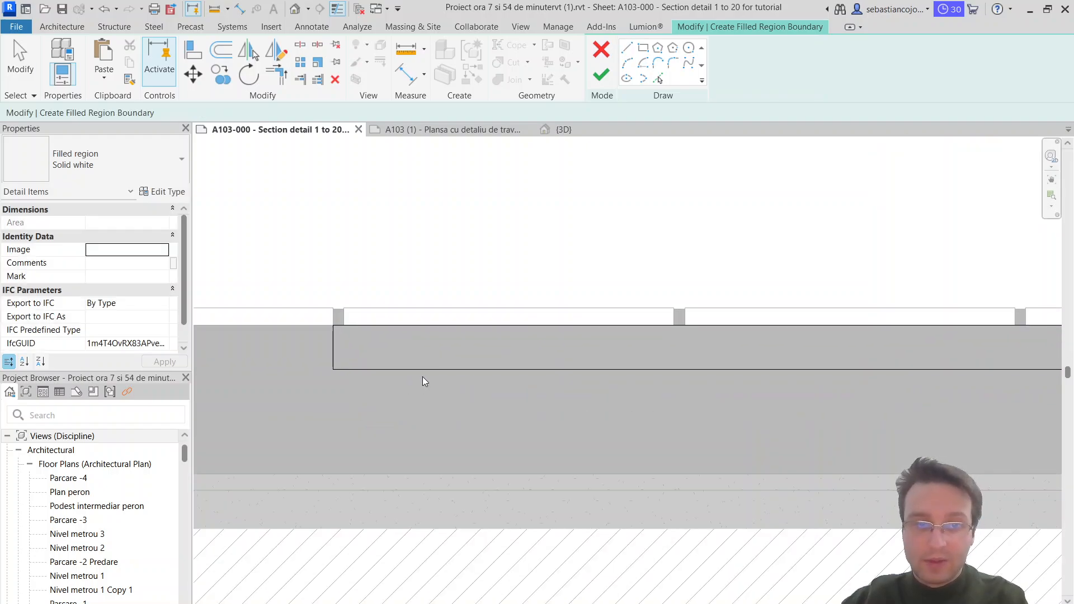
left_click(601, 75)
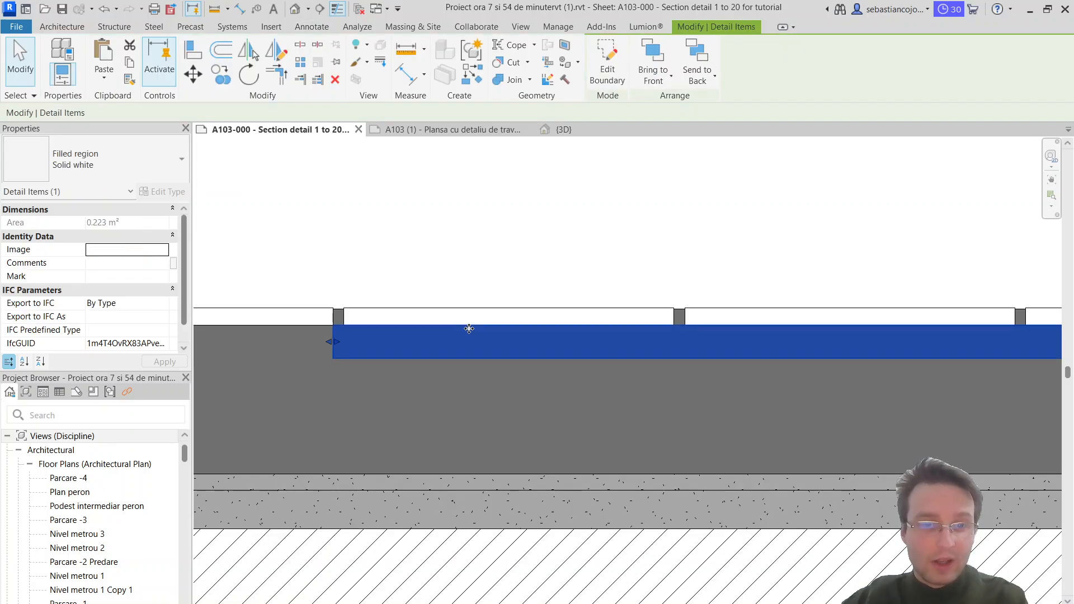
Step: Duplicate the new region's Solid white type and name the copy Sand
left_click(106, 161)
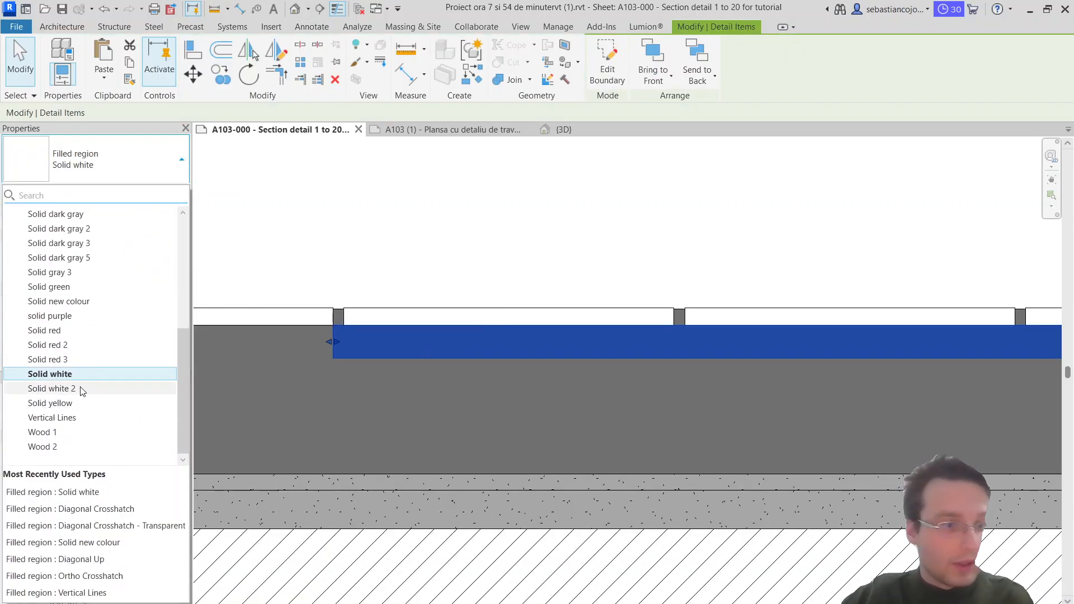
scroll(76, 352, "up", 8)
type("sa")
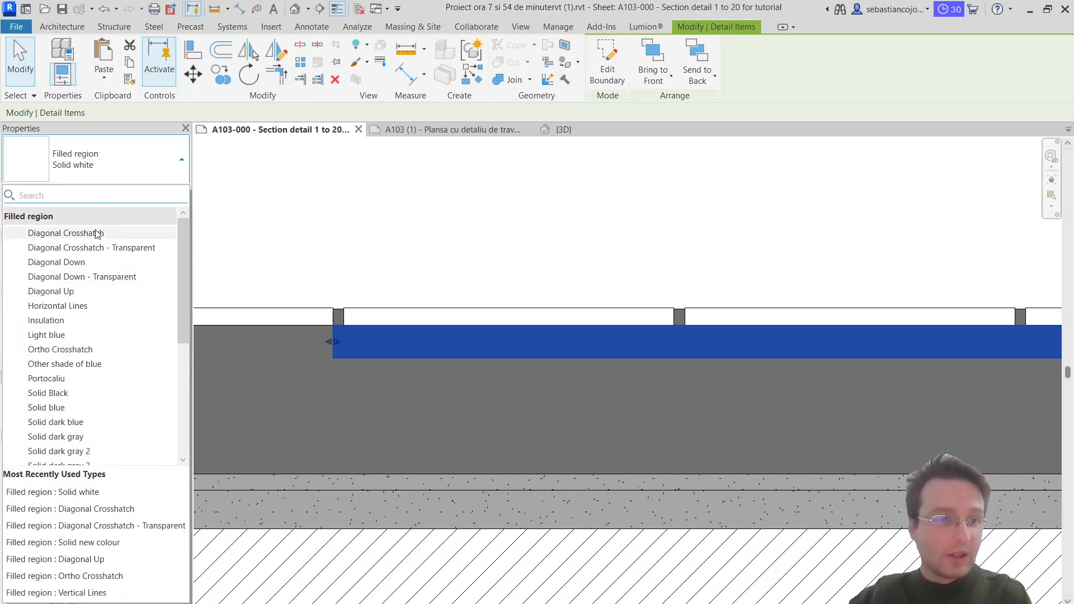
left_click(132, 166)
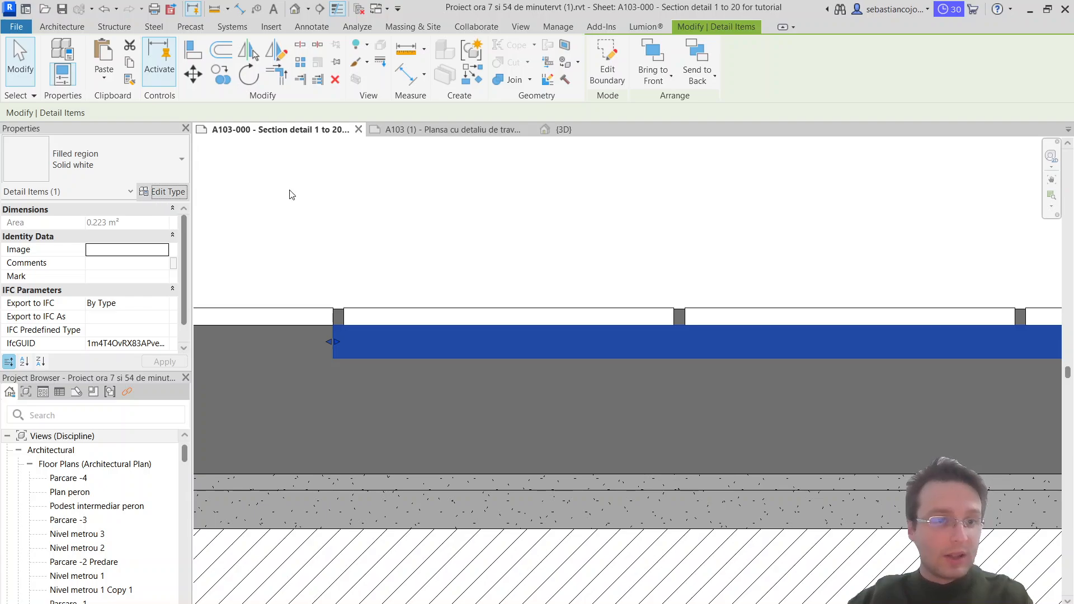
left_click(1007, 204)
type("San")
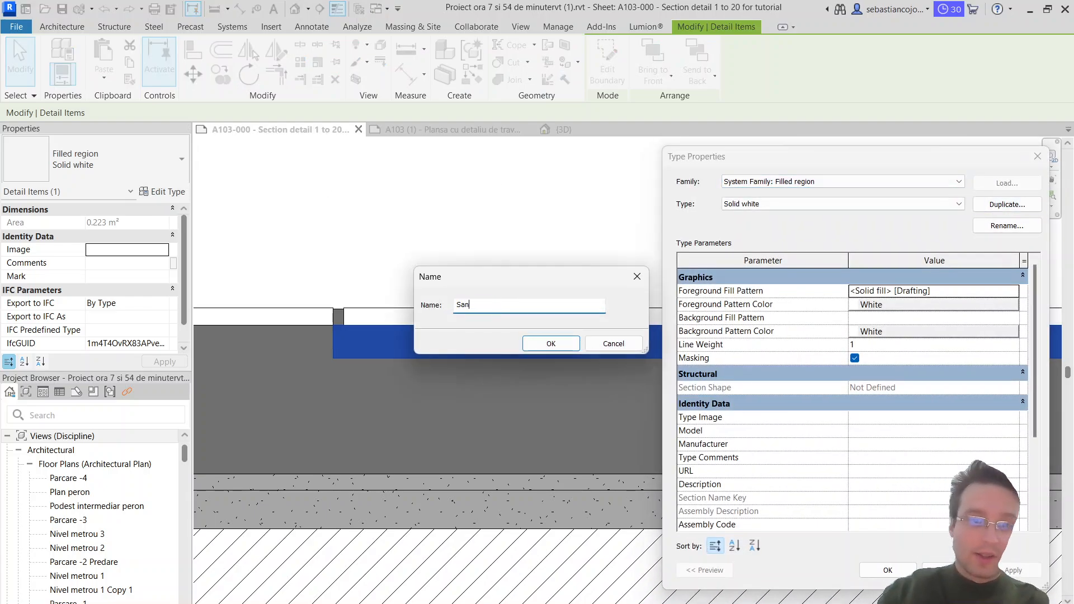
type("d")
key("Return")
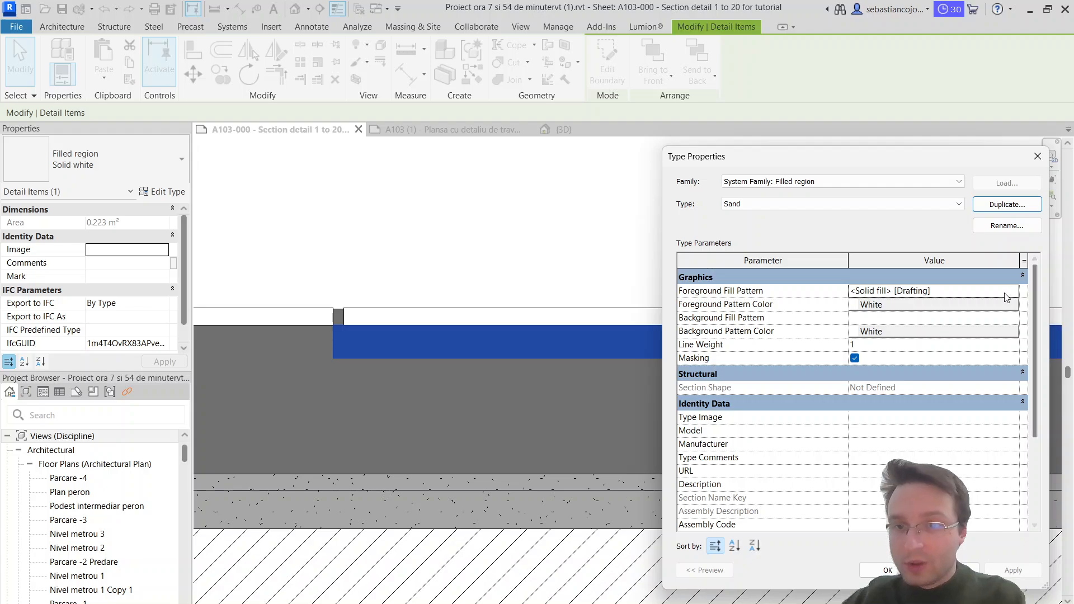
Step: Set the Sand type's foreground fill pattern to the drafting pattern Sand - Dense and apply the type changes
left_click(1014, 292)
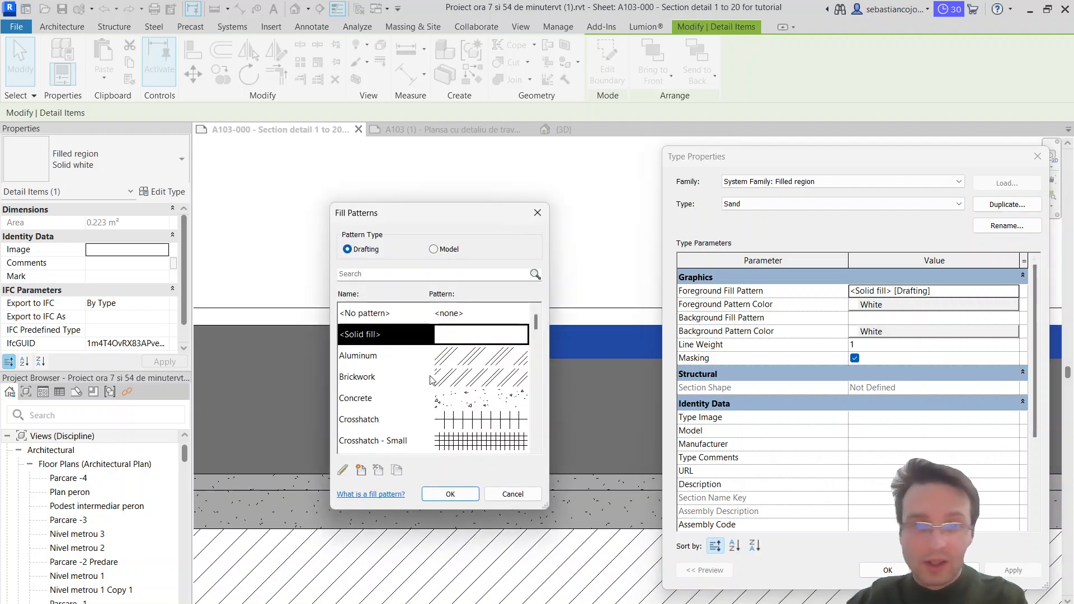
scroll(440, 358, "down", 1)
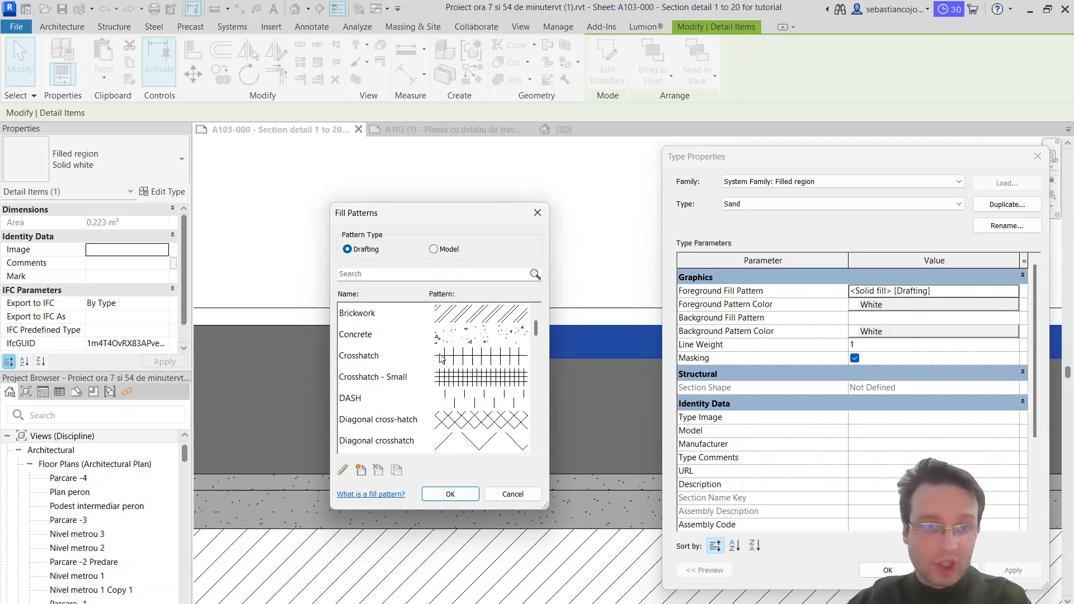
scroll(441, 358, "down", 3)
scroll(438, 363, "up", 1)
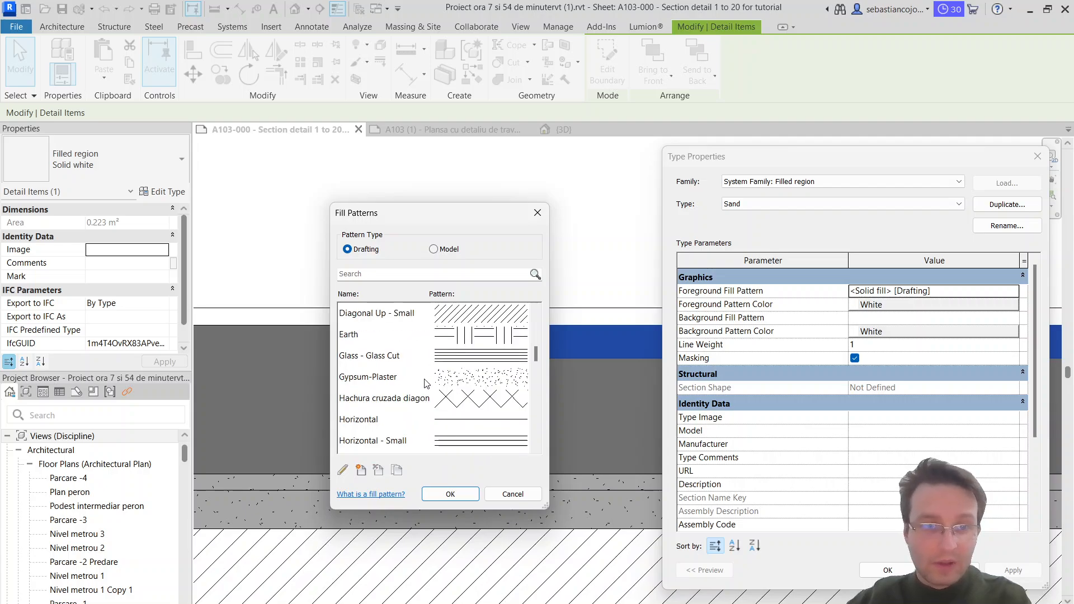
scroll(425, 384, "down", 4)
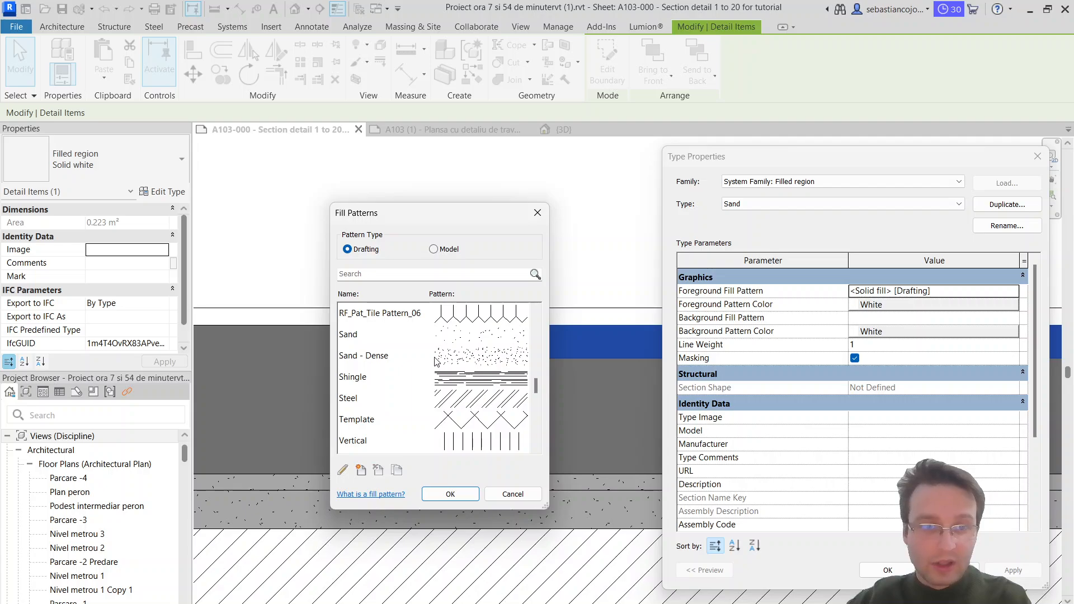
left_click(424, 359)
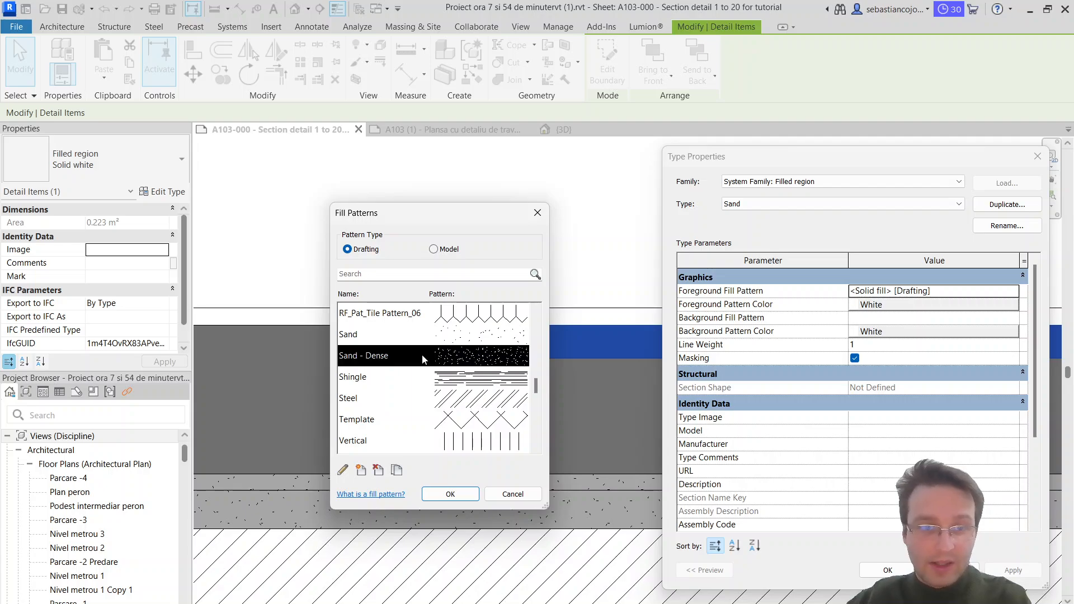
left_click(449, 494)
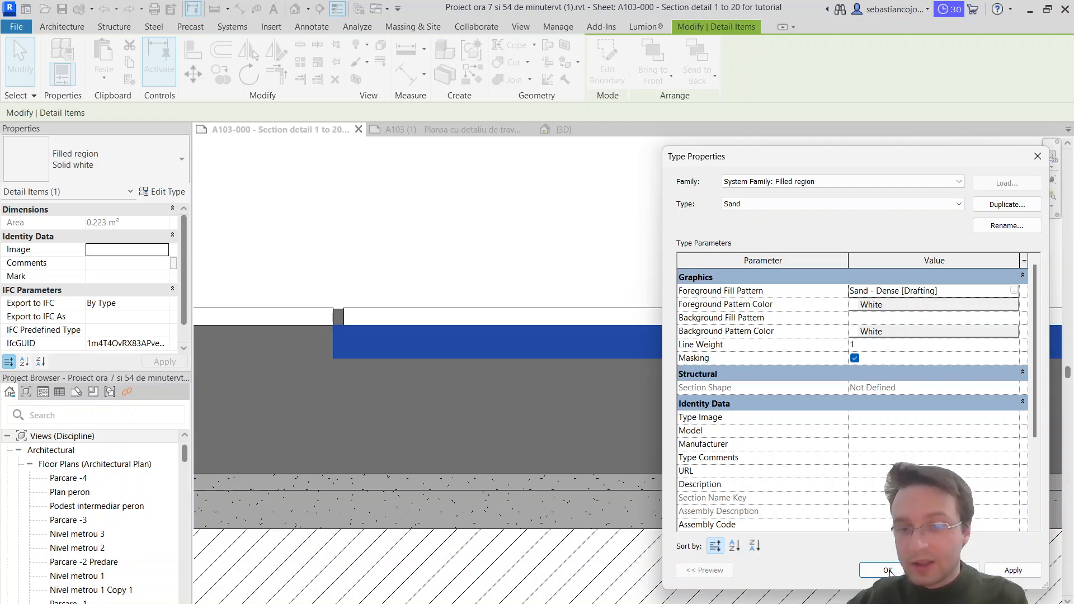
left_click(888, 571)
left_click(618, 391)
Step: Compare the new Sand region under the paving slabs with the dotted filled region above the interior floor insulation
scroll(618, 391, "up", 5)
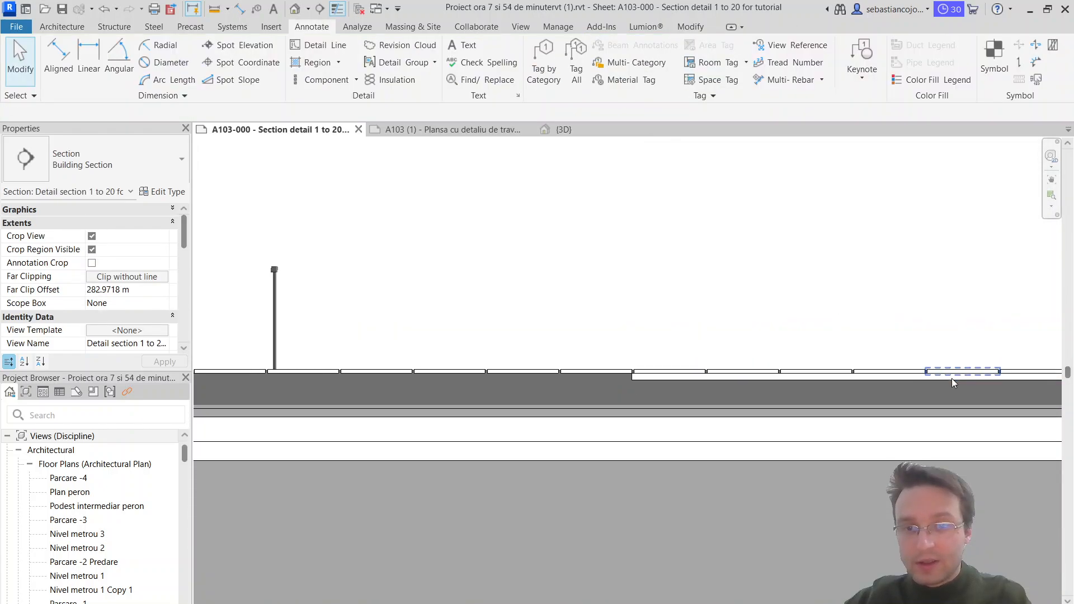
scroll(710, 419, "up", 8)
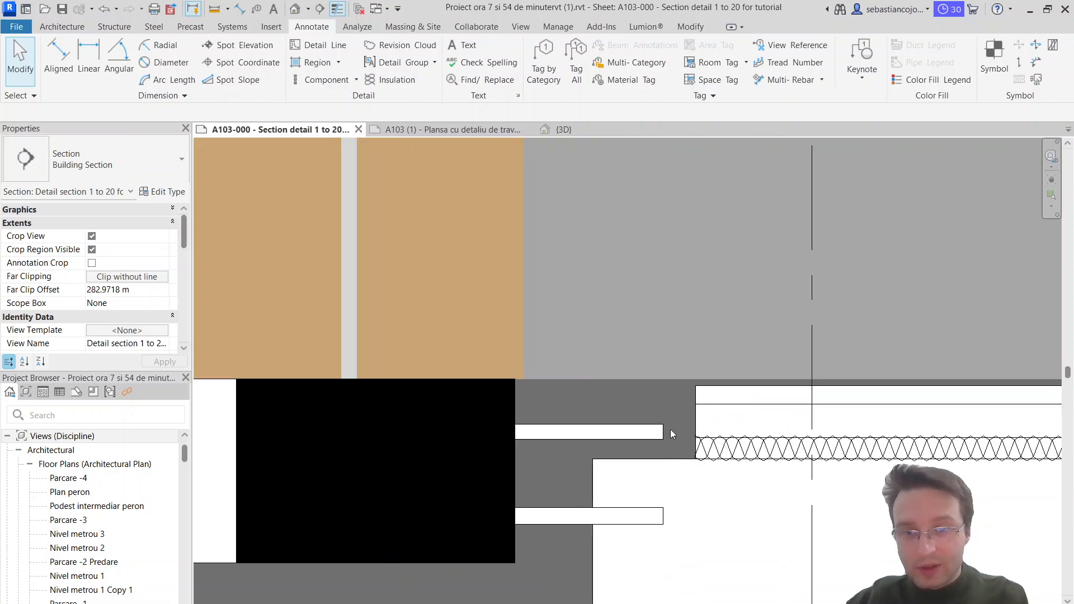
scroll(709, 420, "down", 6)
scroll(574, 417, "up", 8)
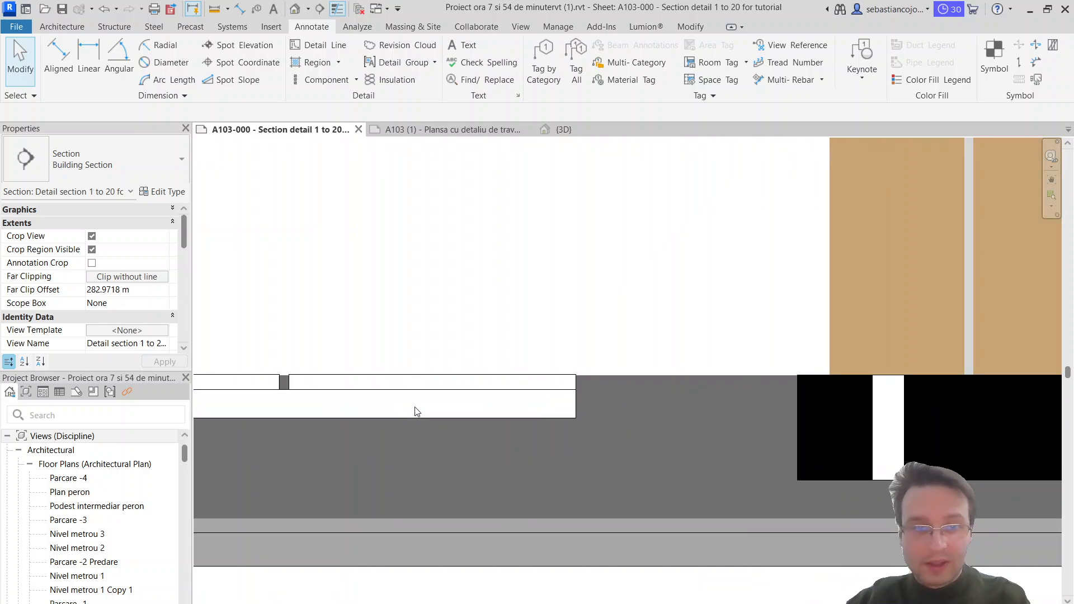
left_click(423, 434)
scroll(422, 435, "down", 5)
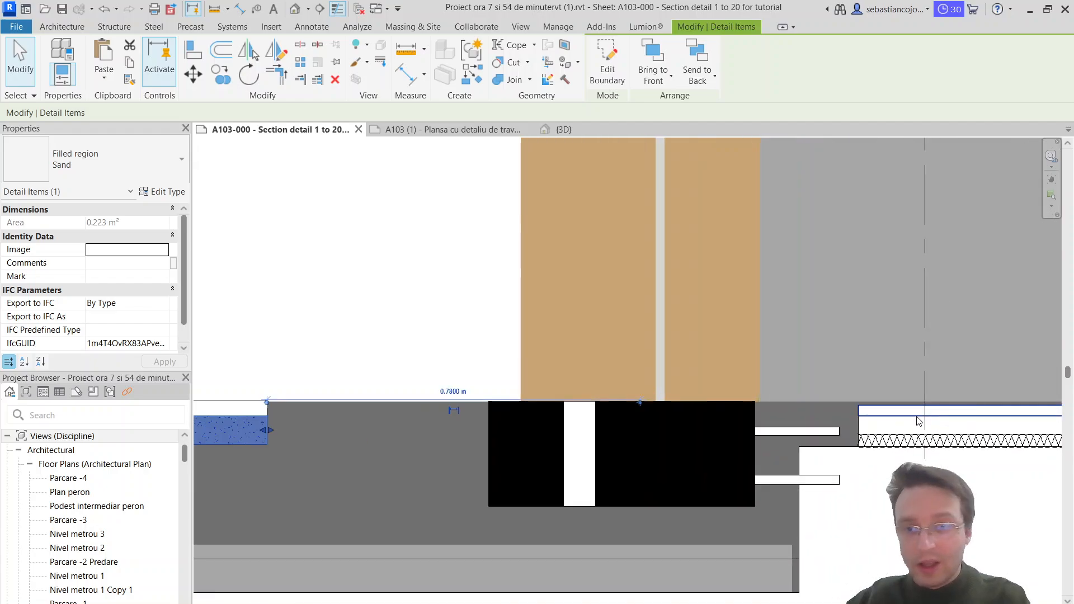
scroll(856, 432, "up", 2)
left_click(814, 432)
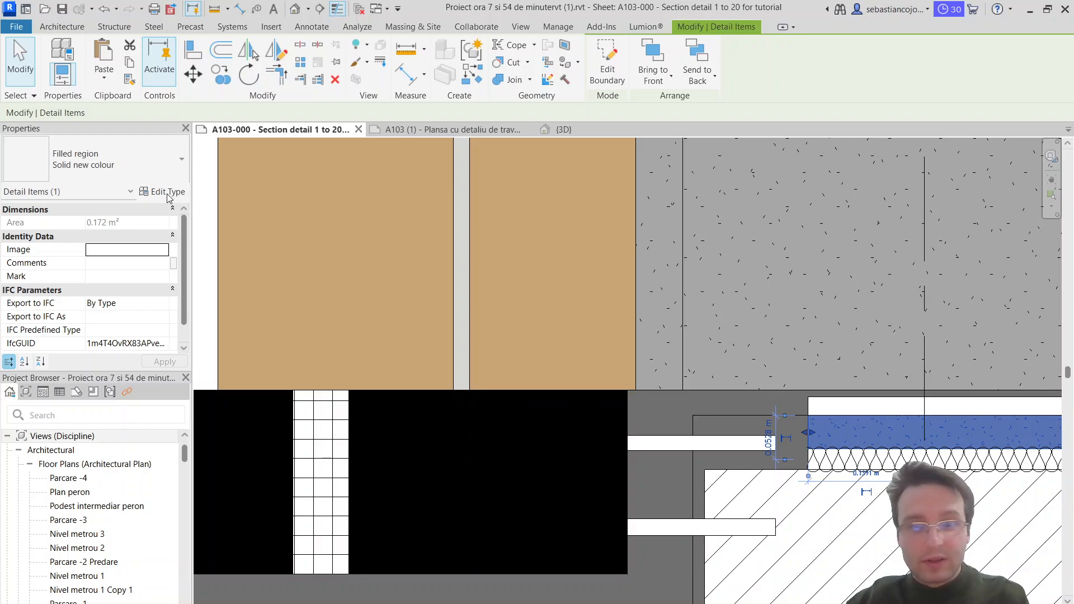
scroll(706, 353, "down", 4)
left_click(354, 401)
left_click(354, 402)
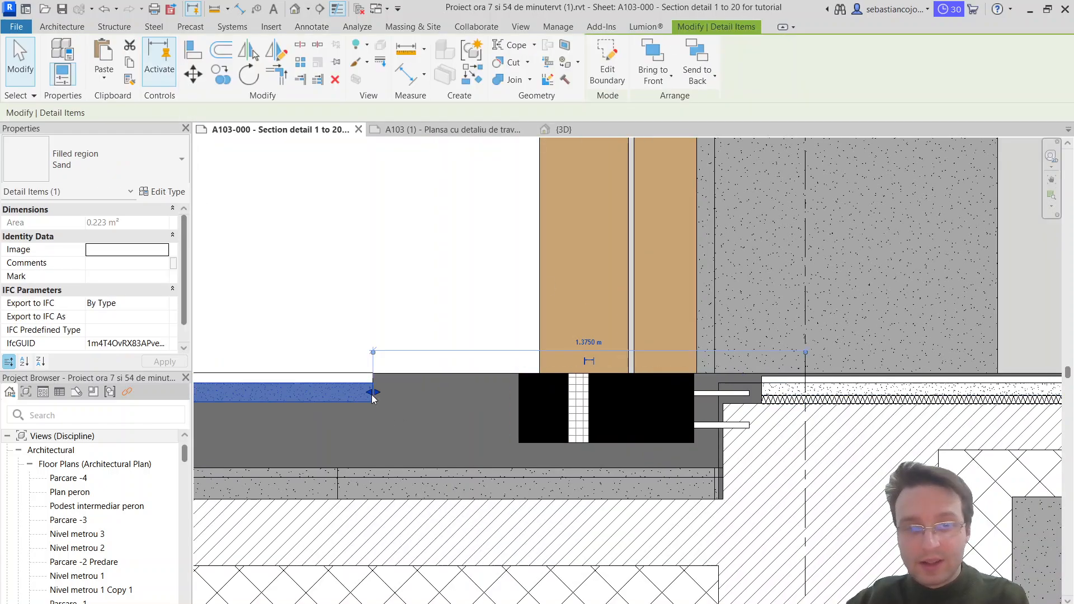
Step: Set the foreground fill pattern of the Solid new colour region above the interior floor insulation to the drafting pattern Concrete
scroll(794, 409, "up", 3)
left_click(794, 373)
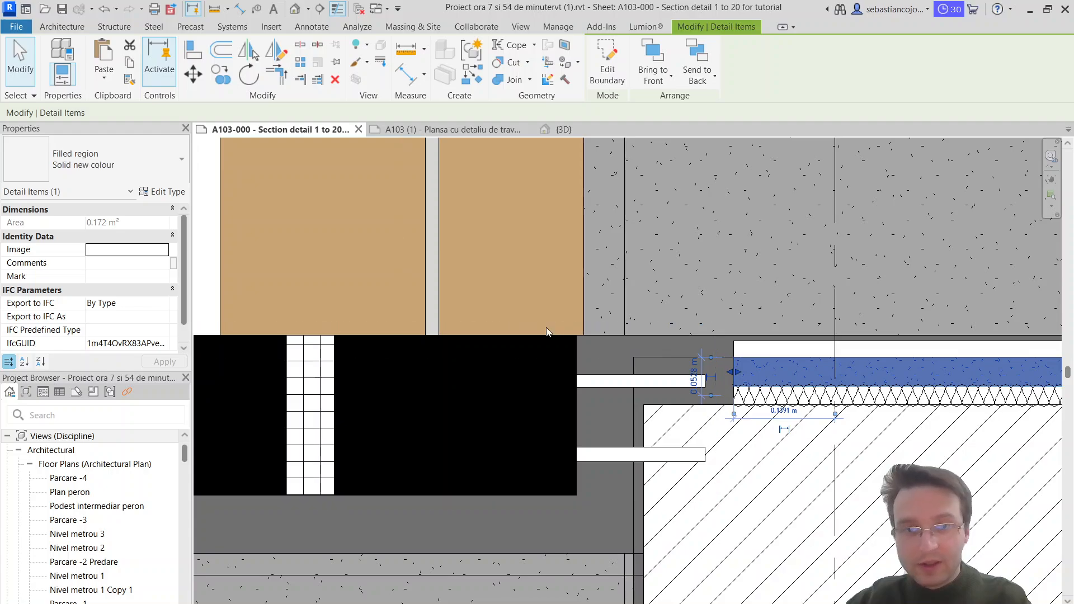
left_click(162, 191)
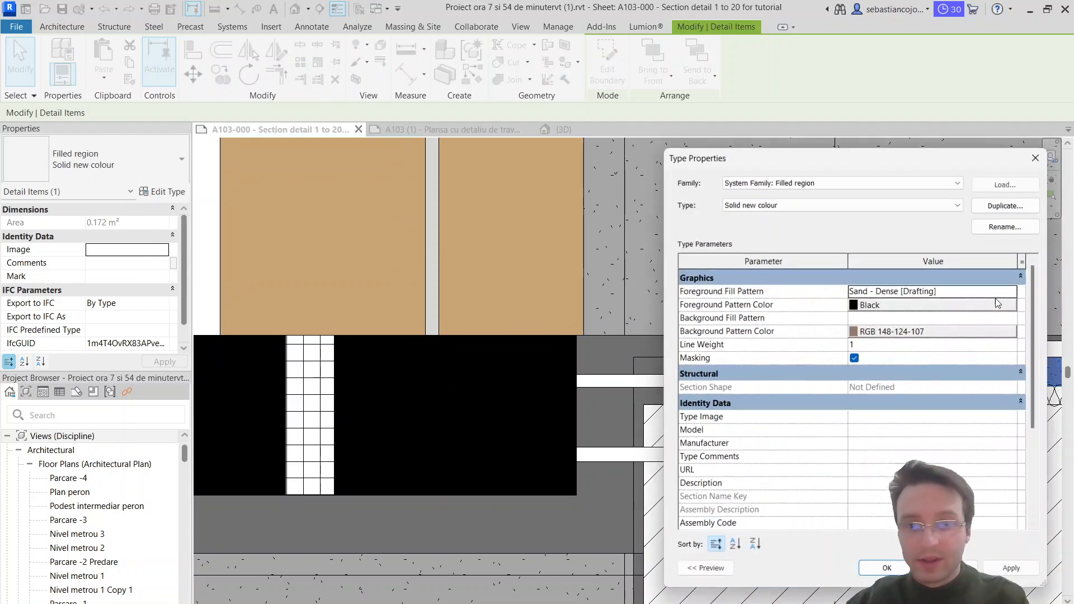
left_click(1014, 290)
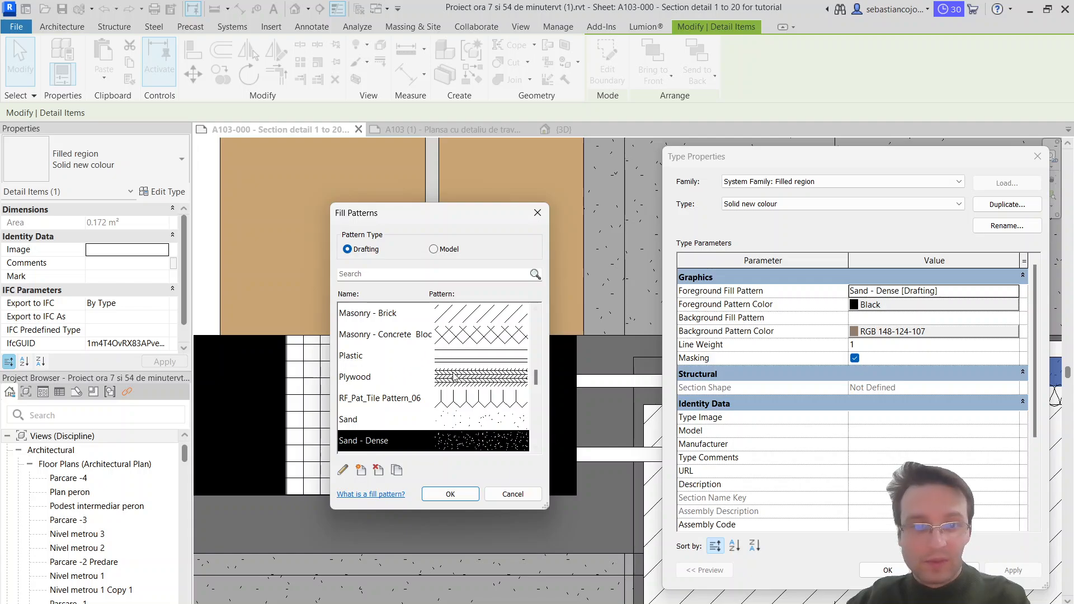
left_click(428, 425)
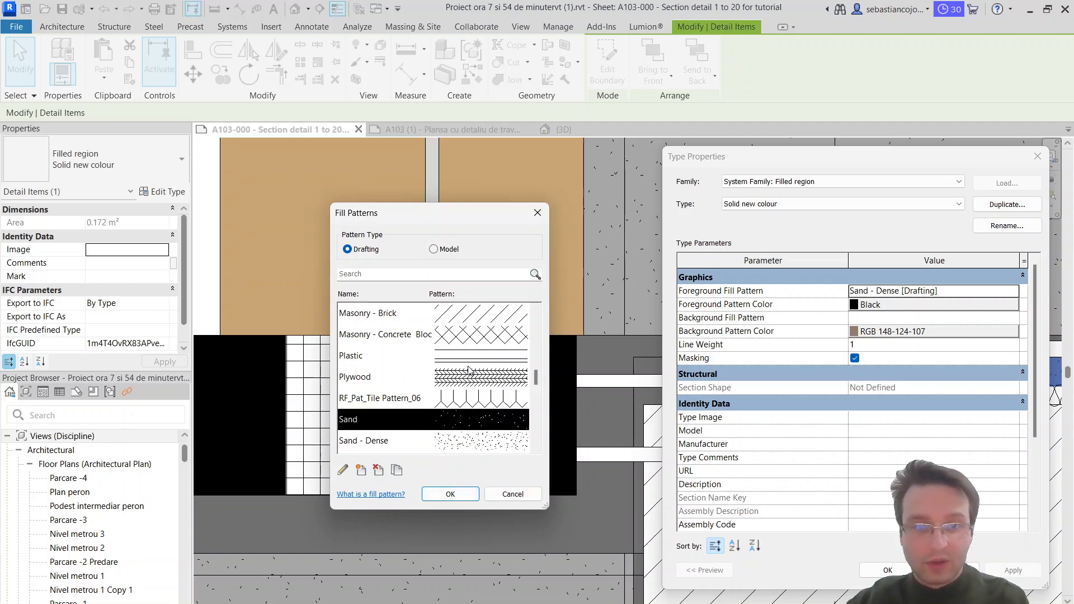
scroll(448, 360, "down", 5)
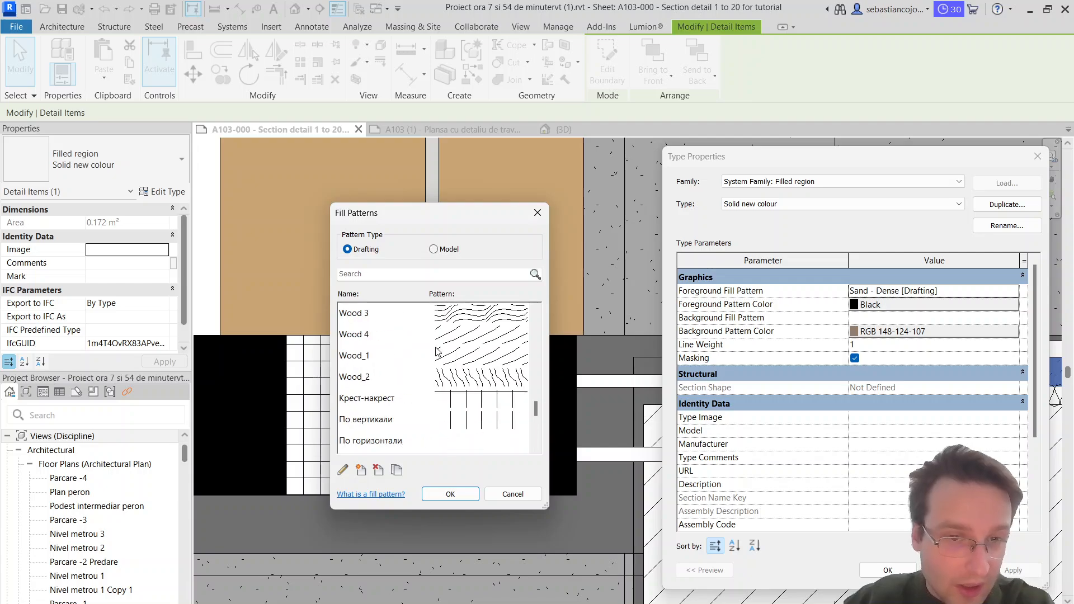
scroll(438, 350, "up", 15)
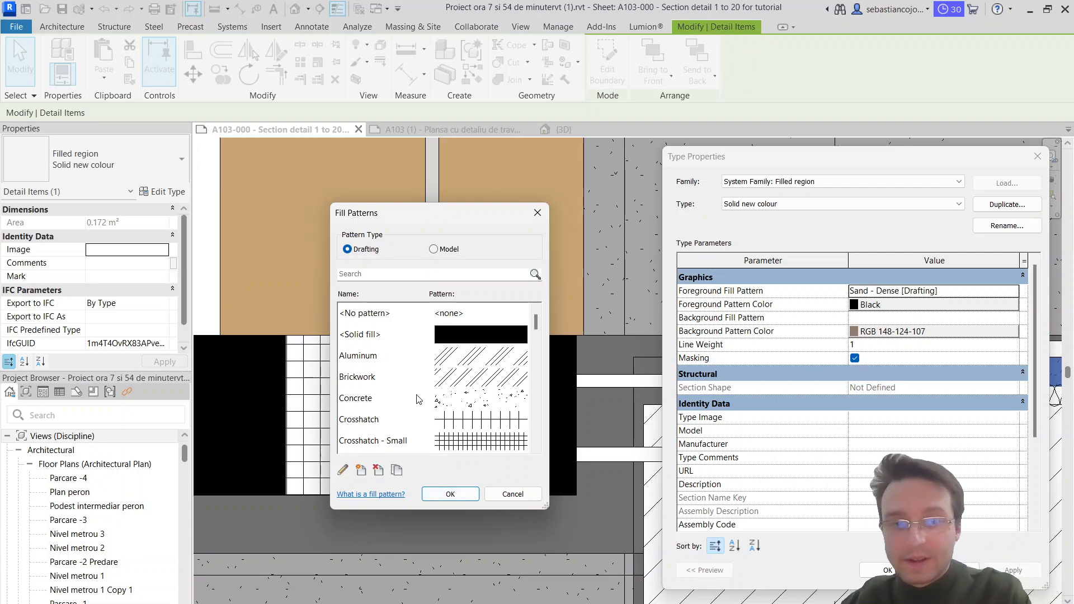
left_click(423, 404)
left_click(444, 492)
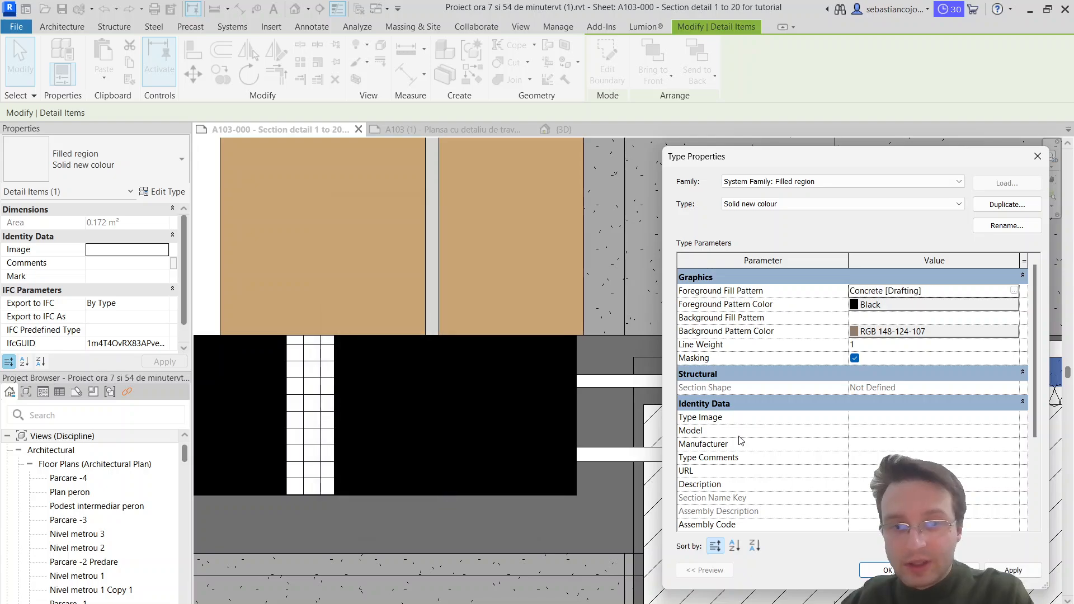
left_click(877, 571)
scroll(795, 370, "up", 2)
key("Escape")
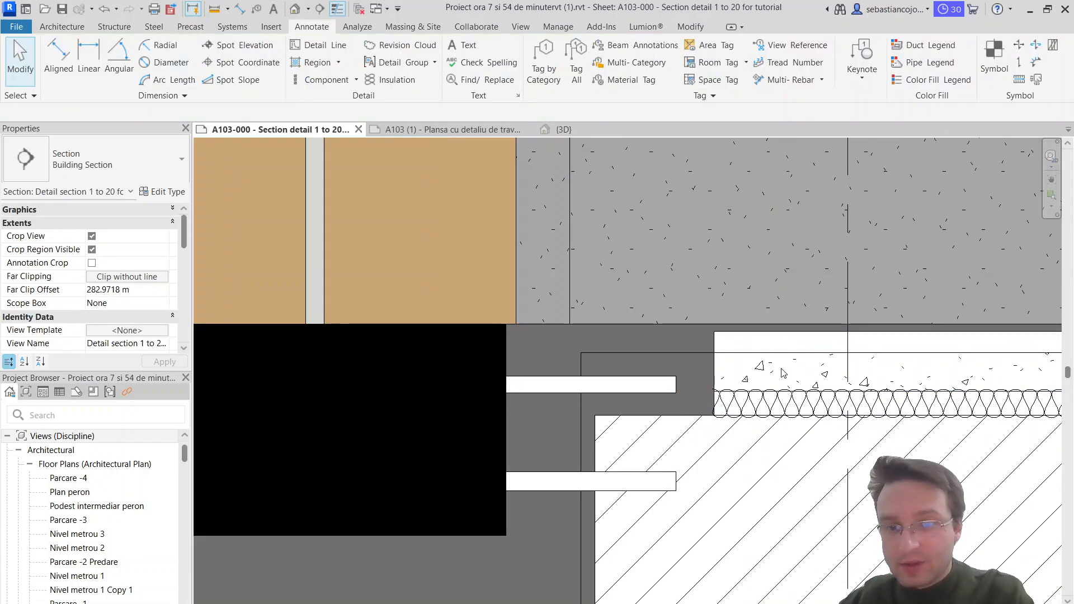
Step: Try to change the foreground pattern color of the Sand type used under the exterior paving slabs
scroll(778, 370, "down", 7)
middle_click_drag(337, 429, 942, 441)
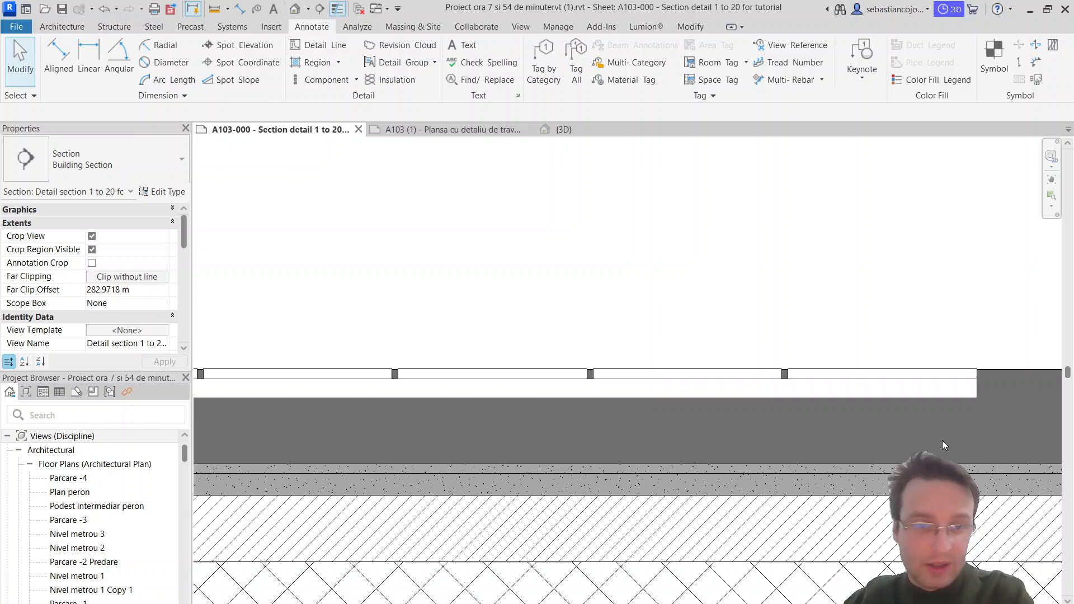
left_click(932, 395)
scroll(878, 403, "up", 3)
key("Escape")
scroll(855, 404, "up", 2)
scroll(791, 384, "up", 3)
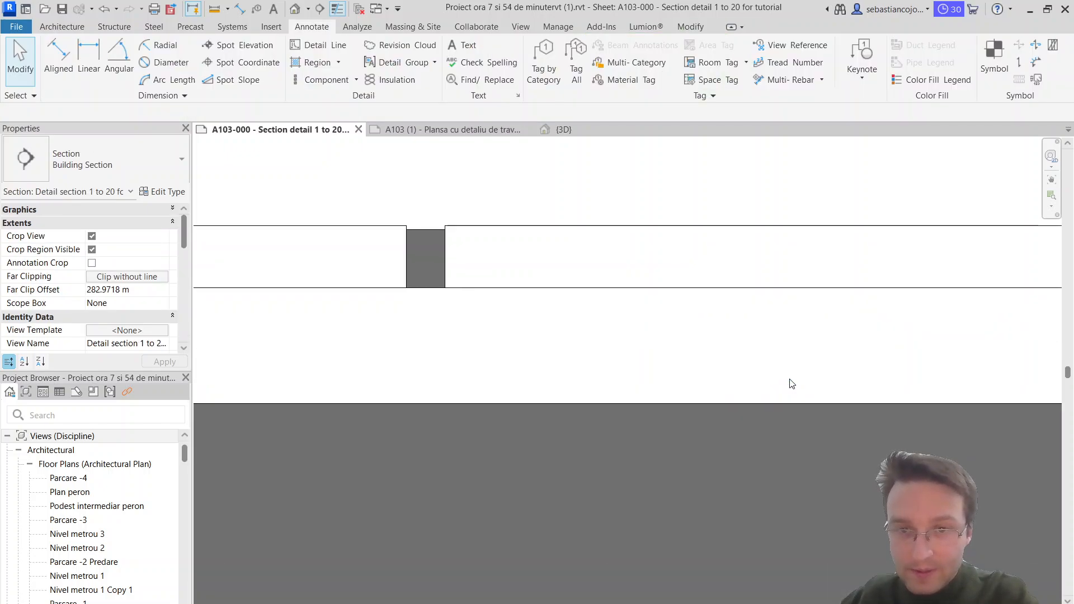
scroll(772, 400, "up", 3)
left_click(770, 412)
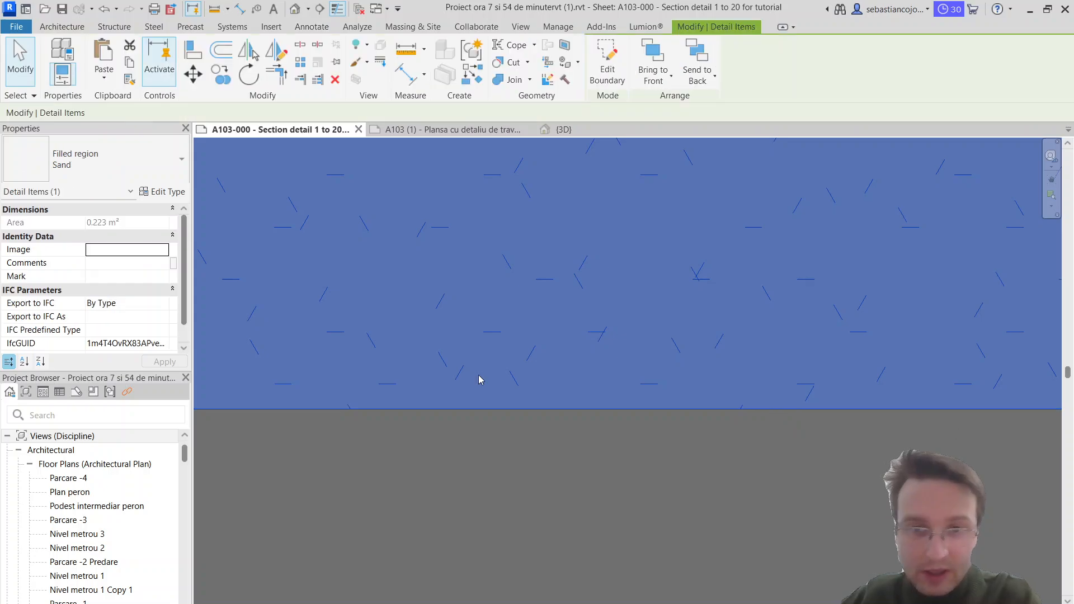
left_click(161, 191)
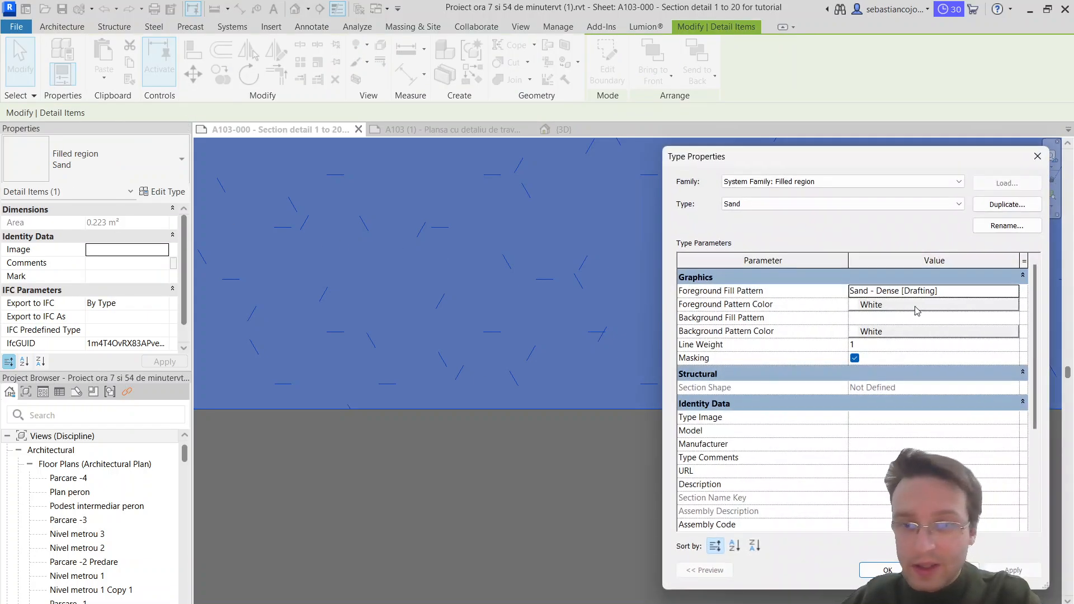
left_click(904, 306)
left_click(909, 491)
left_click(888, 570)
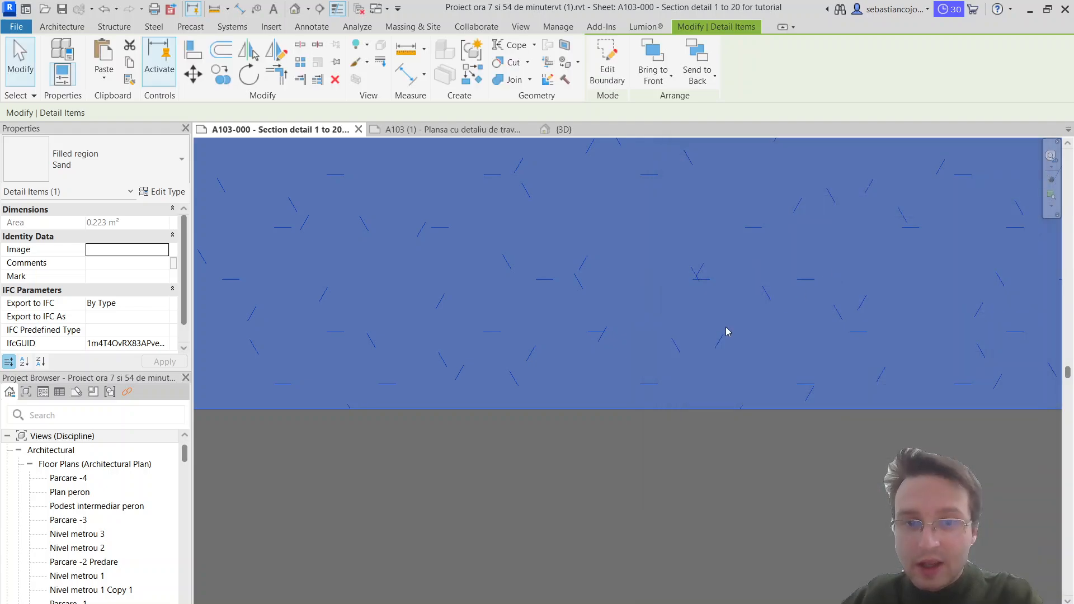
key("Escape")
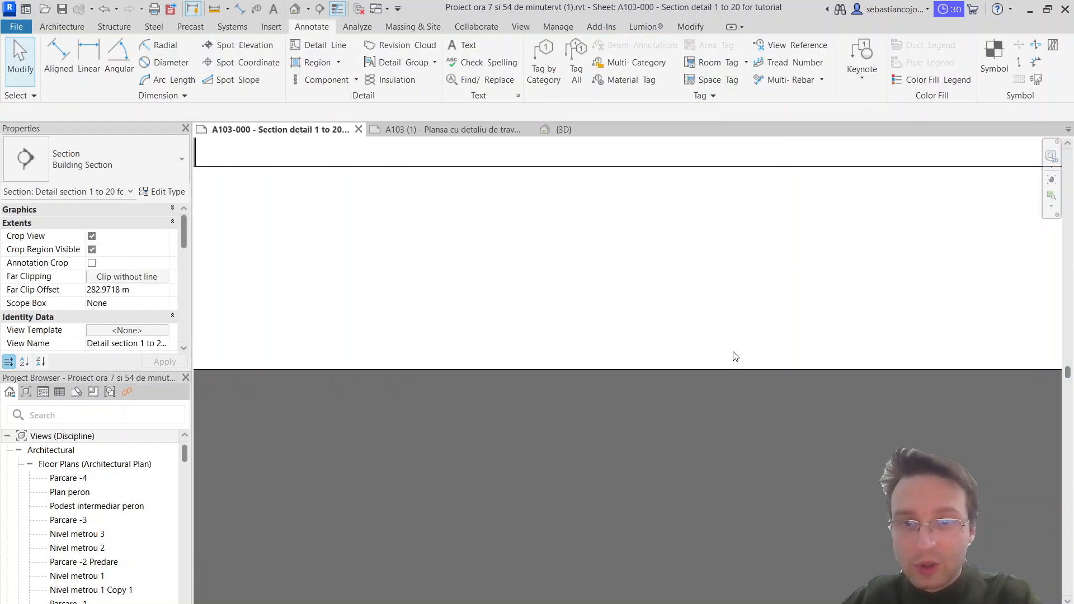
Step: Set the Sand type's foreground pattern color to Black and apply the type changes to the region under the slabs
left_click(713, 370)
left_click(146, 185)
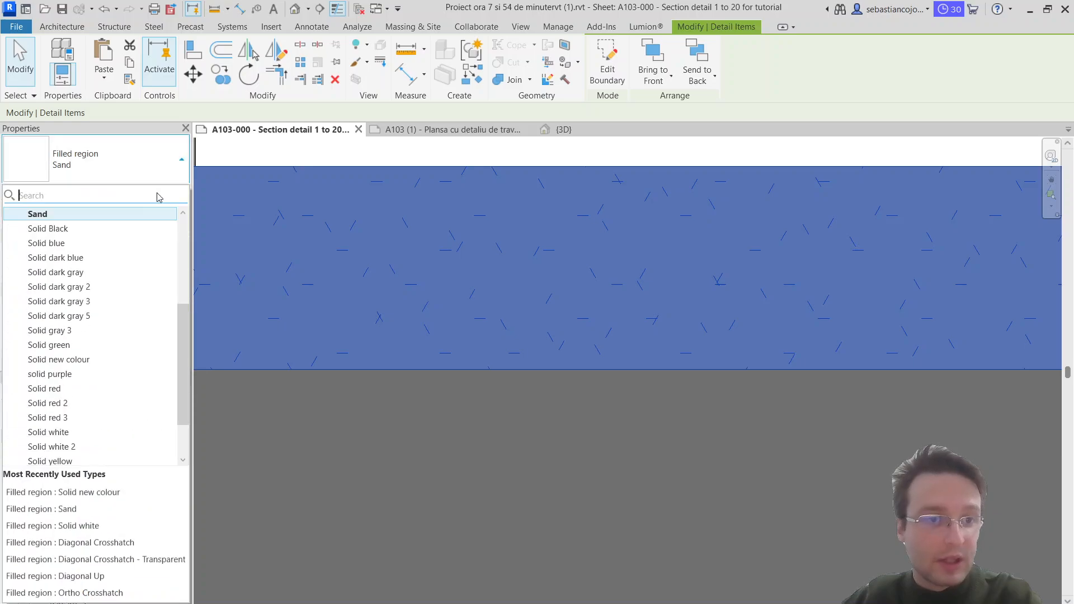
left_click(161, 192)
left_click(161, 192)
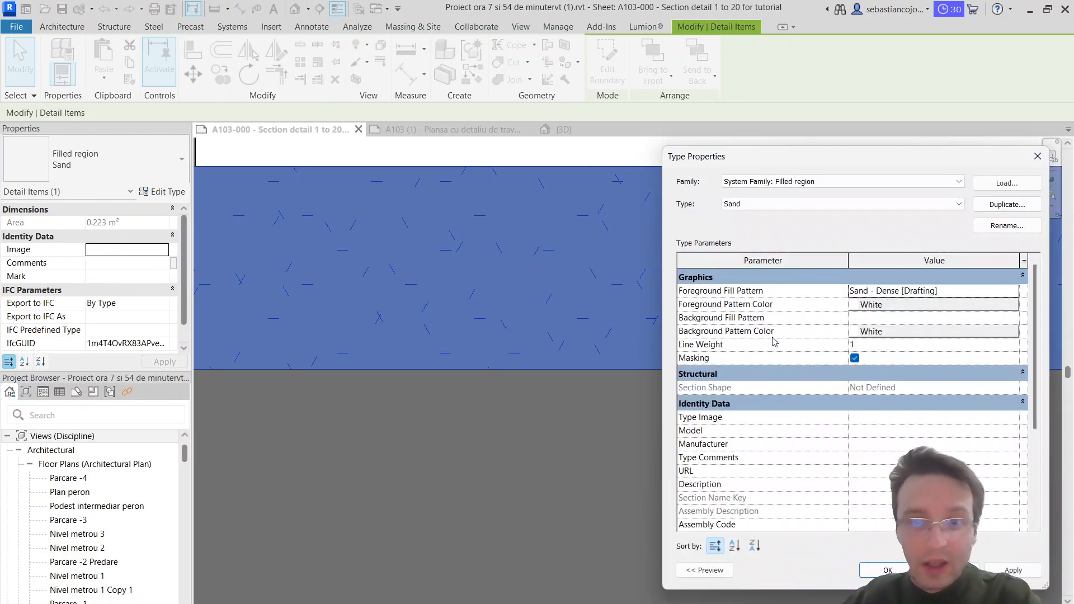
left_click(891, 305)
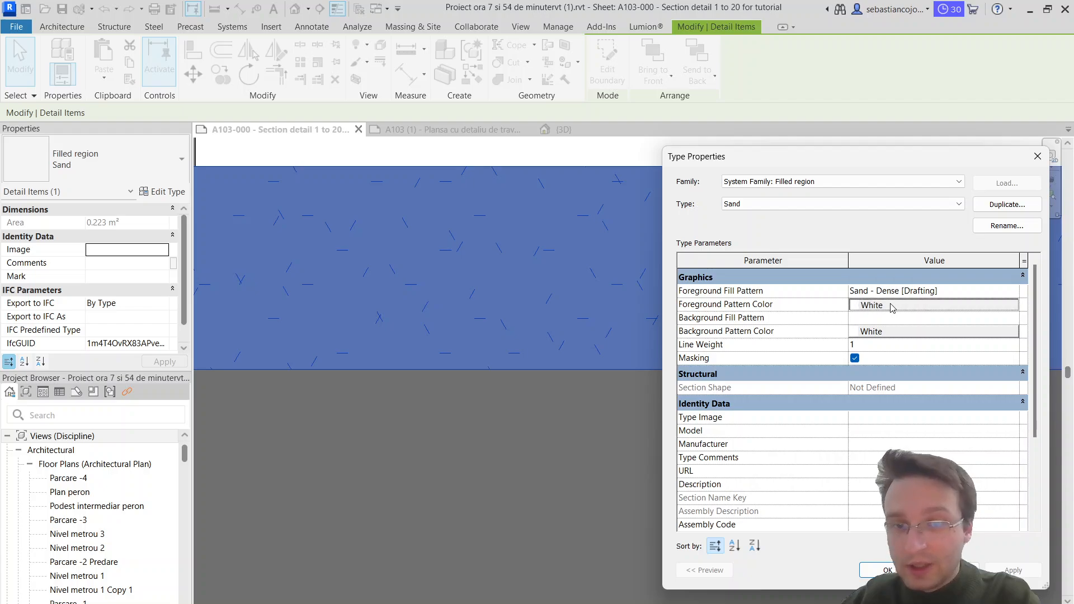
left_click(719, 351)
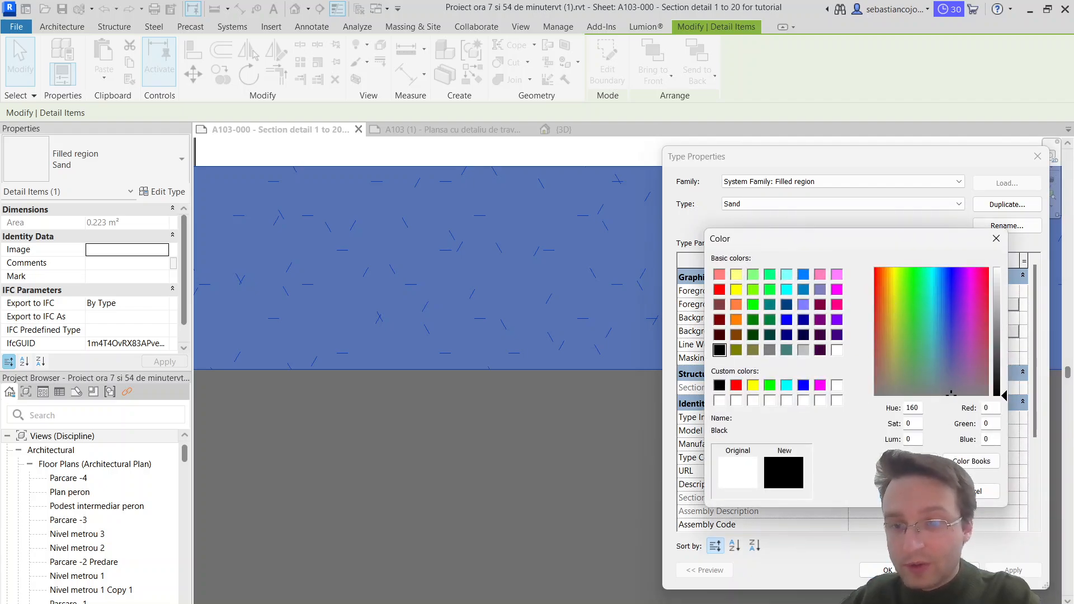
left_click(911, 491)
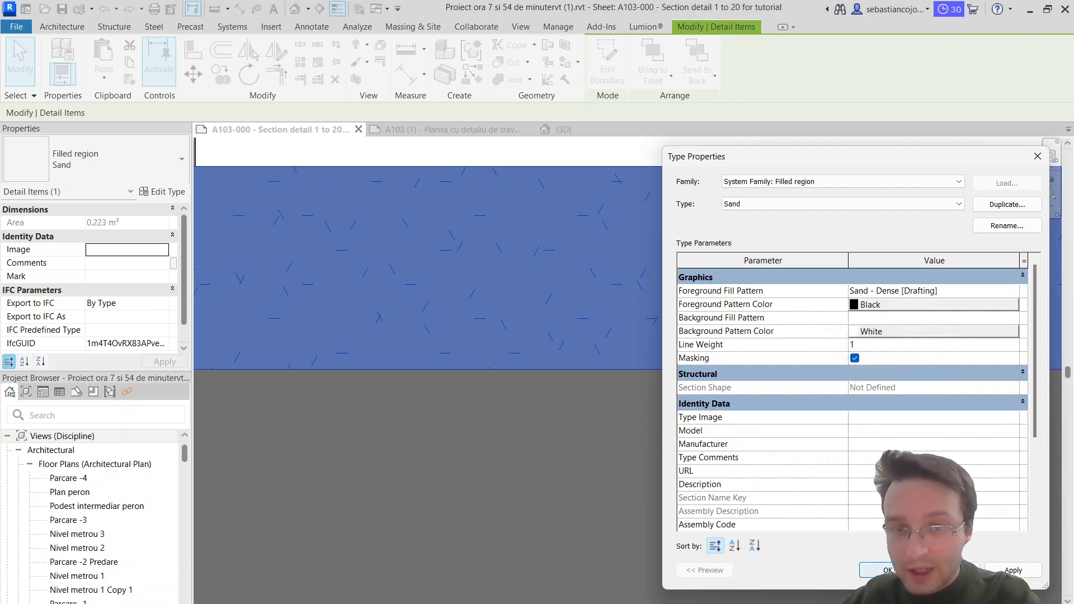
left_click(902, 571)
left_click(801, 426)
Step: Copy the Sand region end to end, continuing the sand bed under the paving slabs farther from the door
scroll(799, 425, "down", 4)
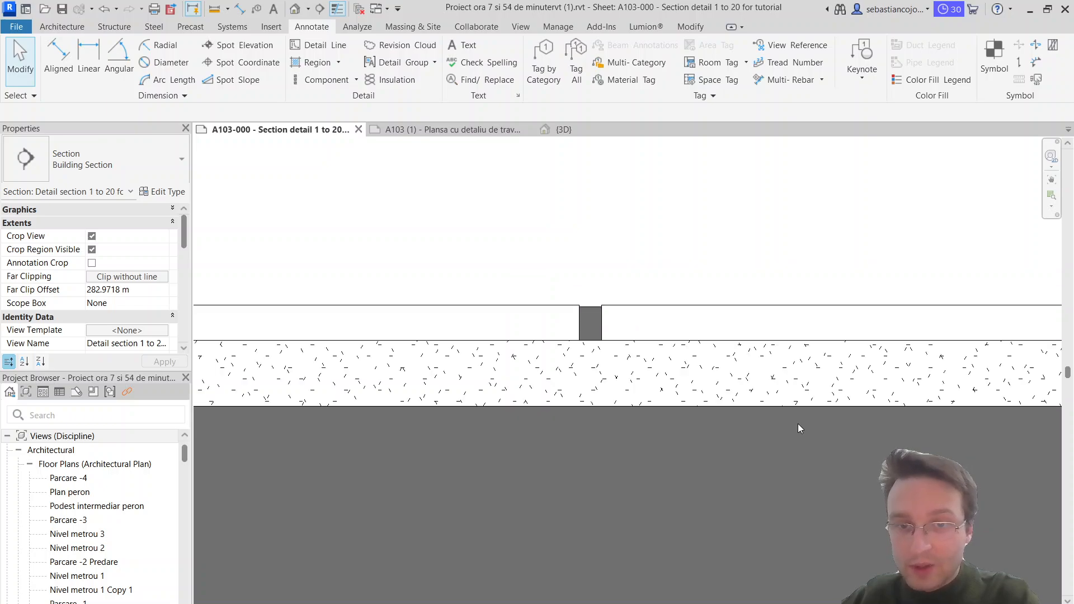
scroll(852, 437, "down", 6)
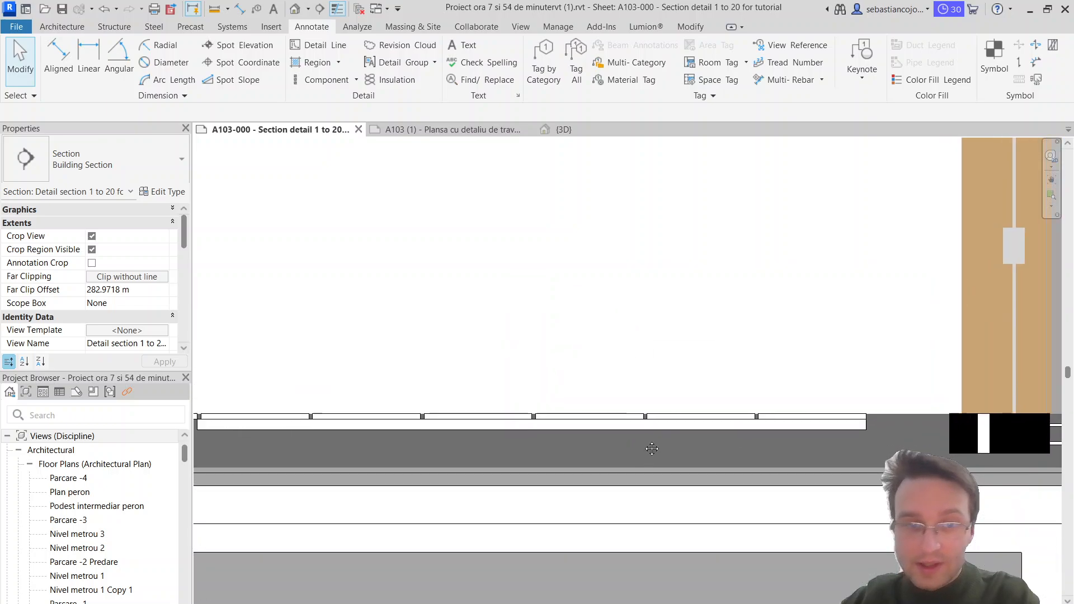
left_click(367, 422)
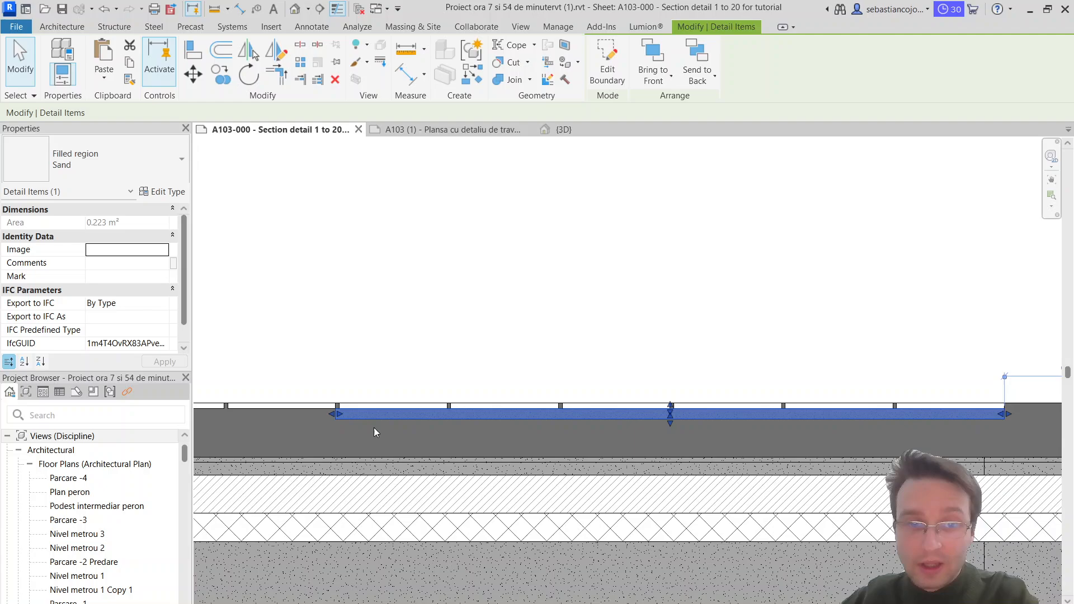
left_click(233, 77)
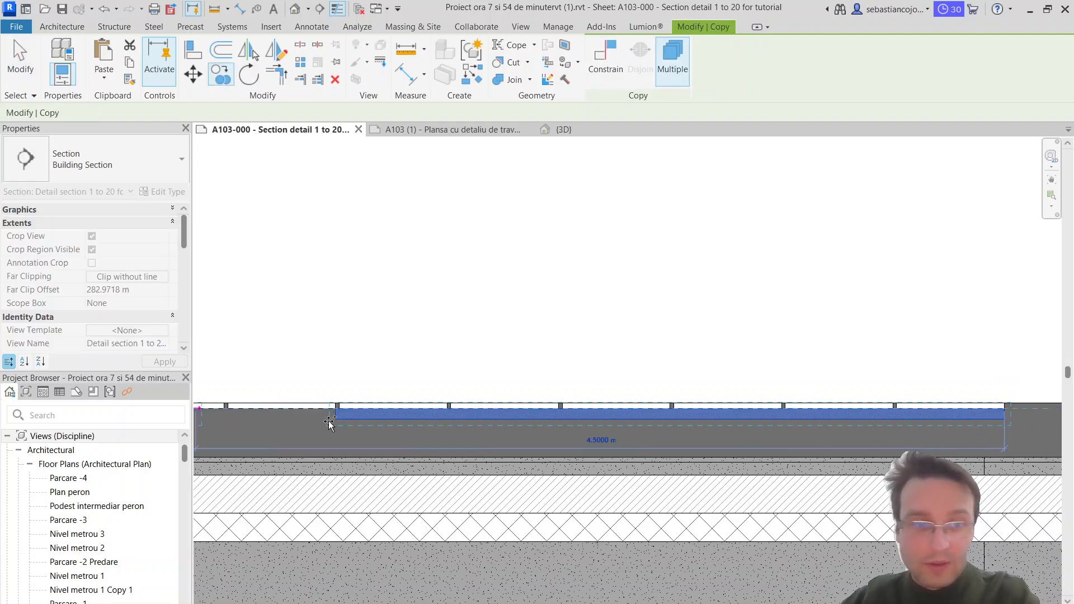
scroll(330, 422, "up", 3)
left_click(412, 406)
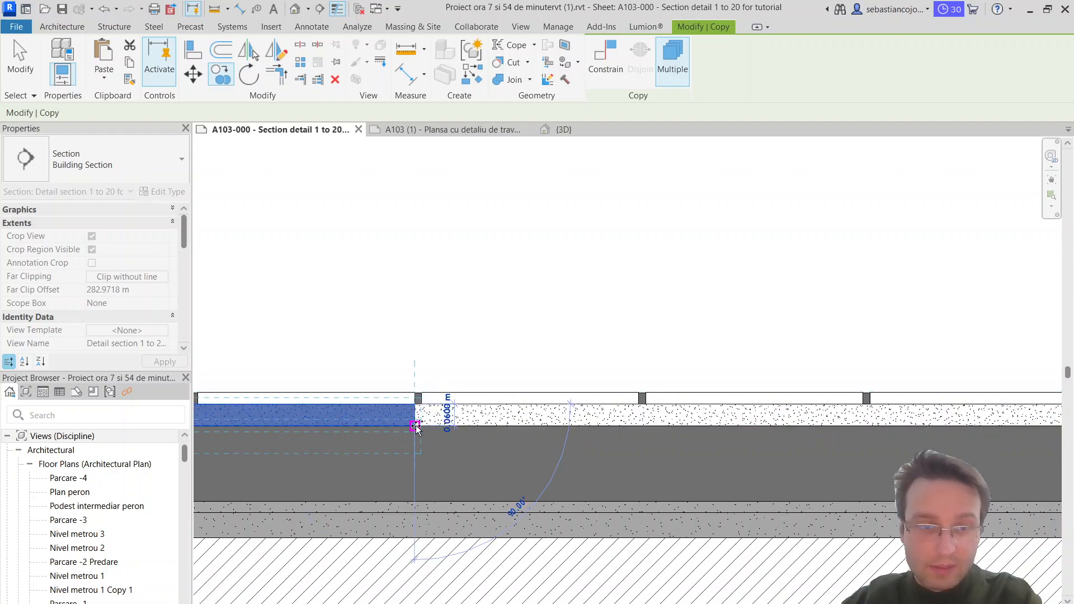
scroll(452, 393, "down", 3)
key("Escape")
key("Escape")
middle_click_drag(837, 398, 676, 359)
left_click(706, 374)
scroll(706, 373, "up", 1)
key("Escape")
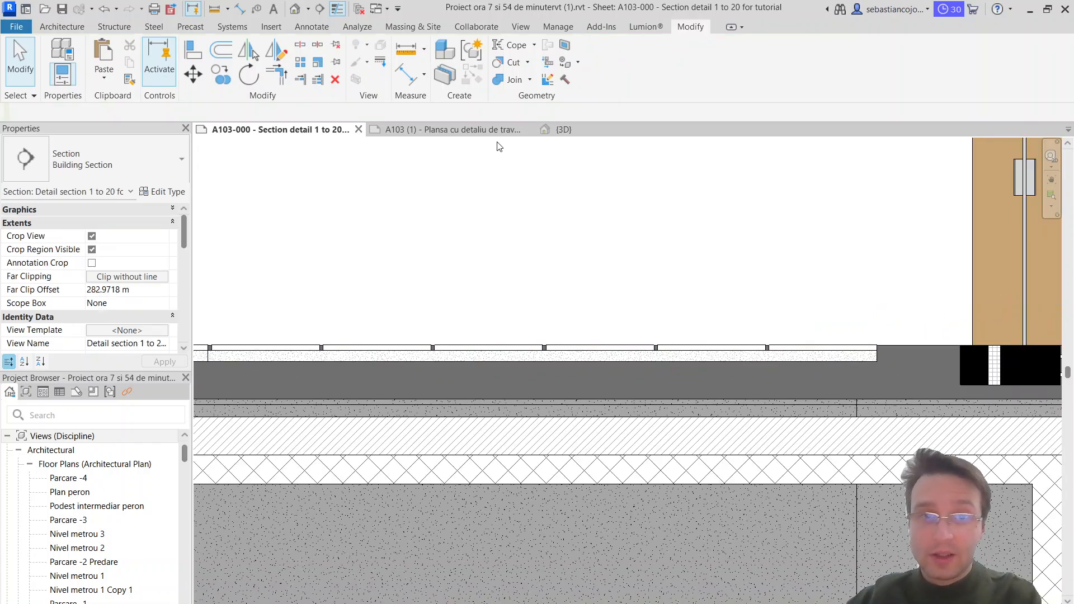
Step: Review the exterior floor layer notes on the A103 sheet, including the filter gravel thickness, and return to the section detail
left_click(464, 131)
scroll(519, 354, "down", 4)
scroll(505, 468, "up", 3)
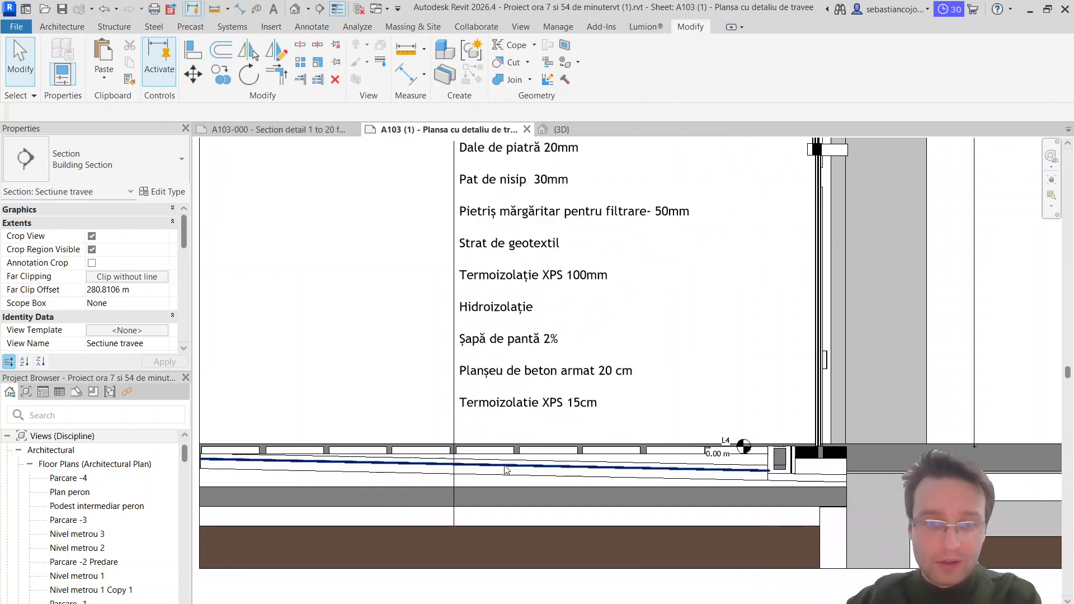
scroll(515, 446, "up", 2)
scroll(512, 453, "down", 4)
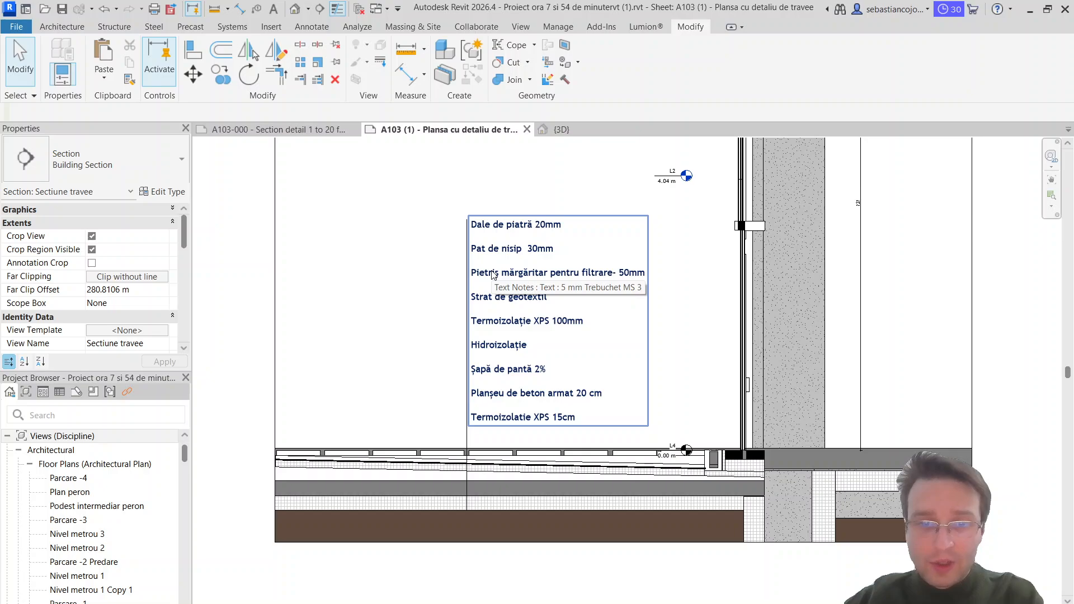
scroll(492, 276, "up", 2)
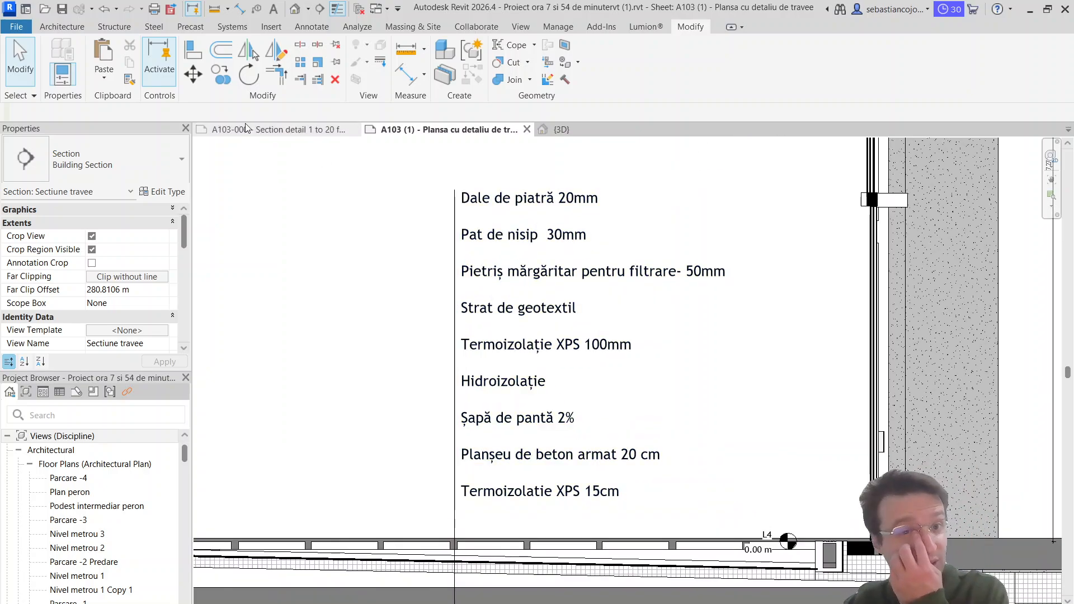
key("ctrl+Tab")
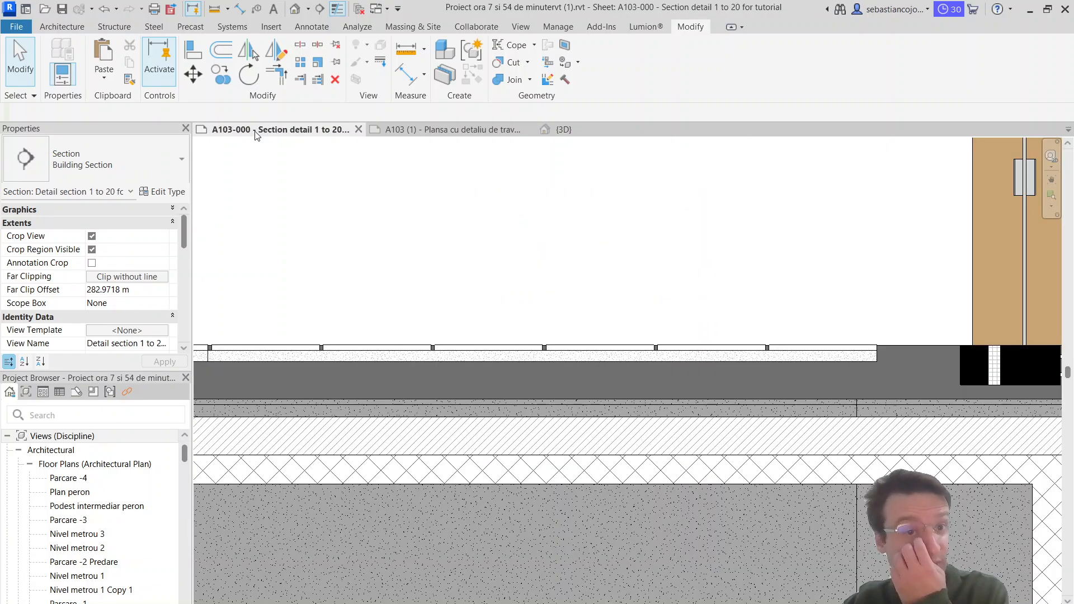
Step: Copy the Sand region nearest the door directly beneath itself as a base for the filter gravel layer
left_click(677, 358)
key("c")
key("o")
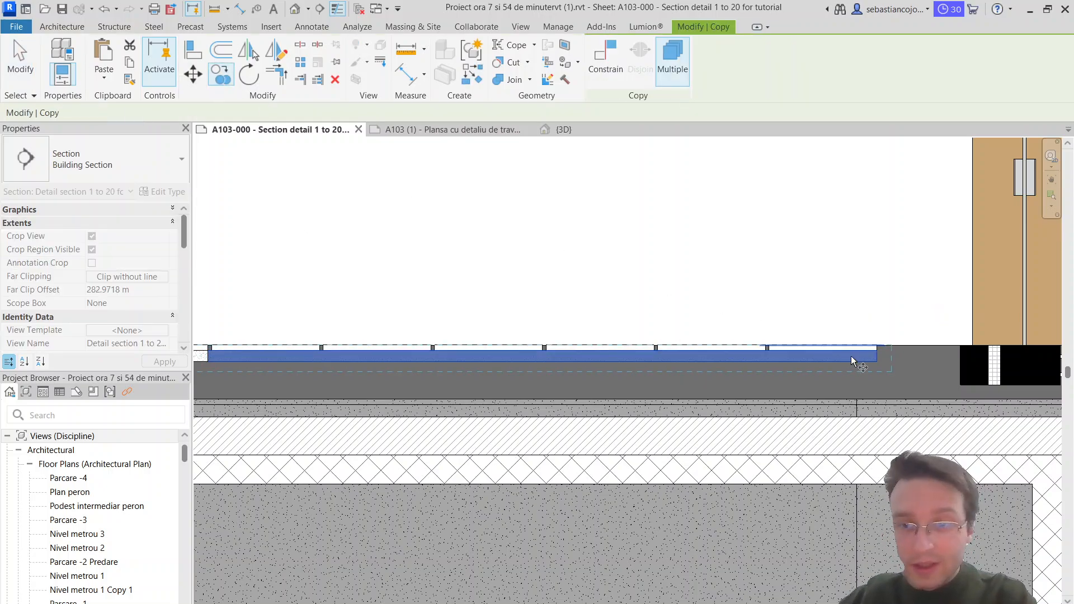
scroll(851, 356, "up", 4)
left_click(918, 376)
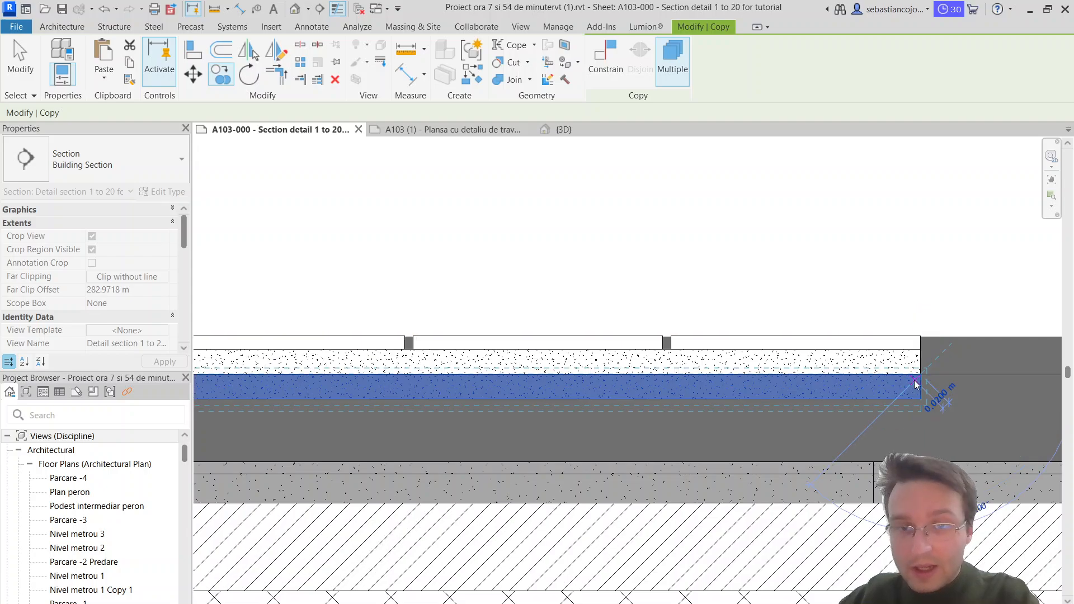
key("Escape")
Step: Edit the lower region's boundary so its bottom edge slopes down toward the door, extend the door-side edge to meet it, and finish
double_click(882, 399)
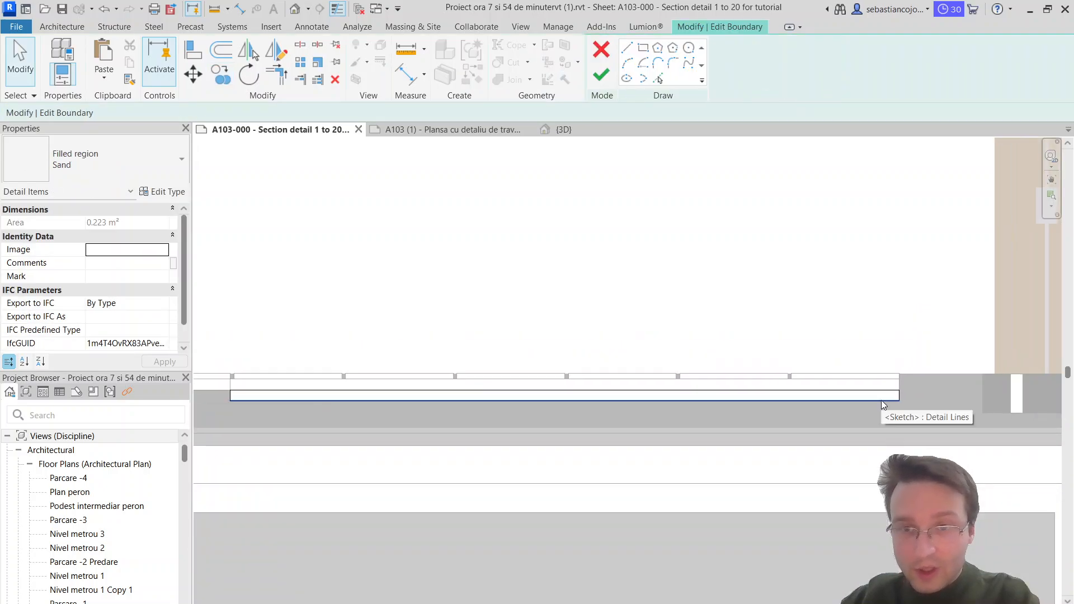
left_click(882, 399)
mouse_move(901, 399)
left_mouse_down()
mouse_move(911, 429)
mouse_move(901, 399)
mouse_move(913, 394)
mouse_move(913, 438)
left_mouse_up()
scroll(892, 405, "up", 3)
left_click(911, 376)
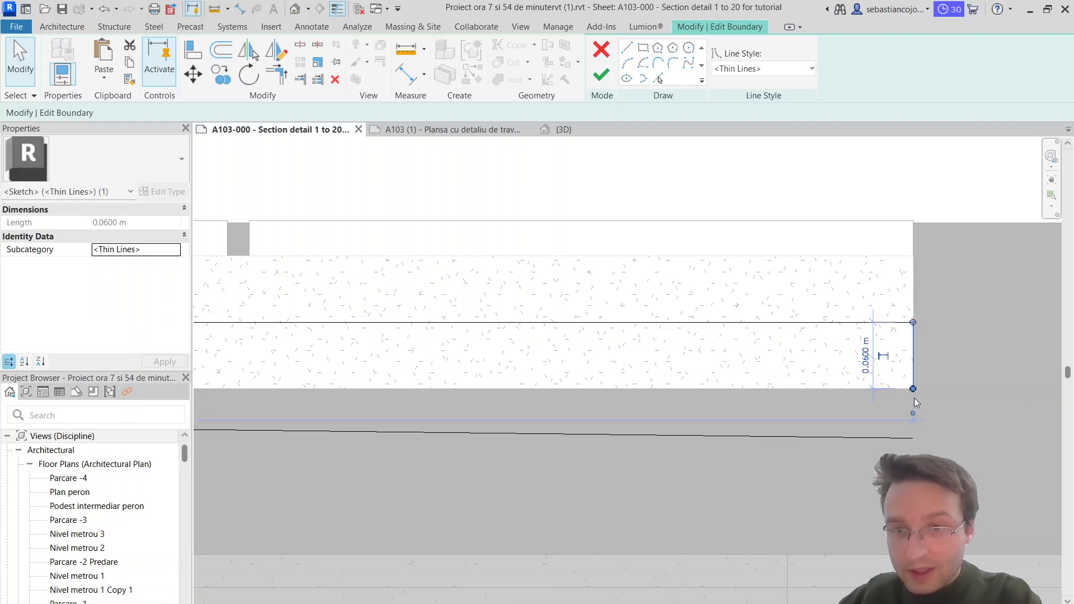
left_click_drag(913, 389, 913, 438)
key("Escape")
scroll(897, 399, "down", 3)
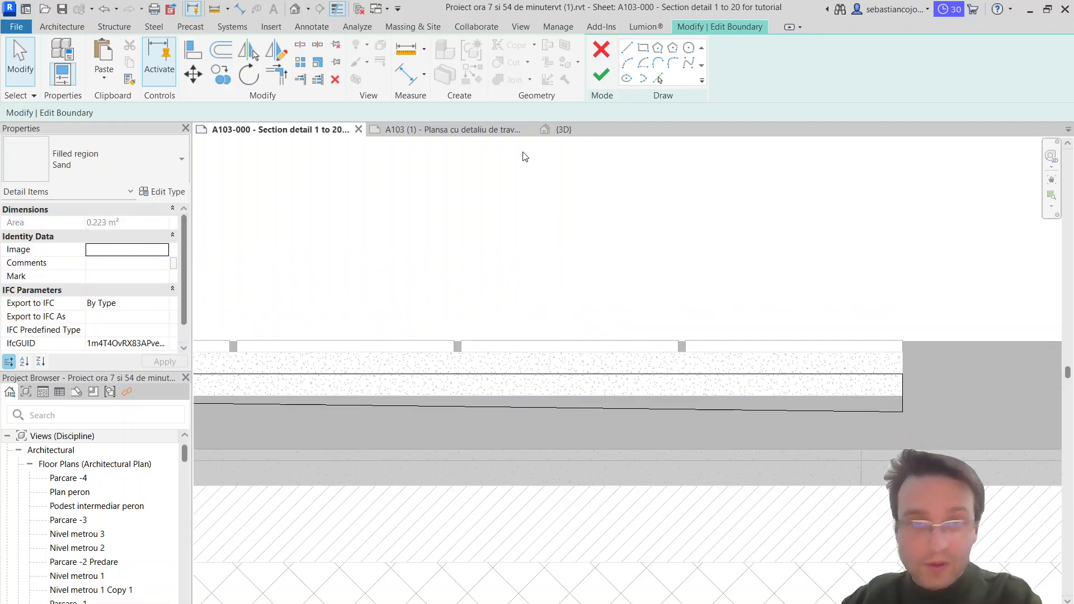
left_click(601, 74)
key("Escape")
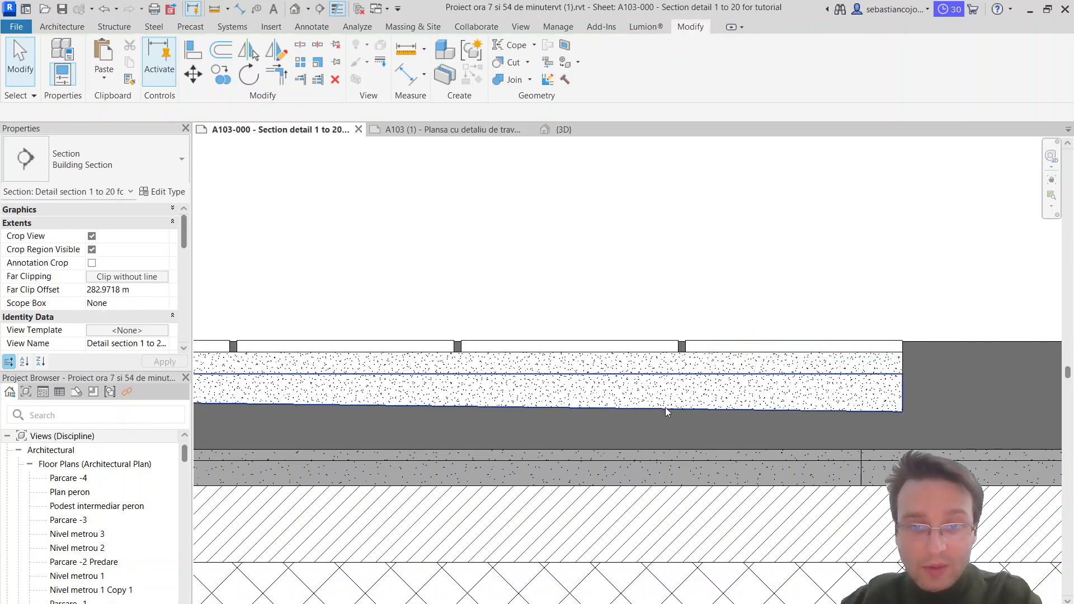
Step: Duplicate the filled region type of the lower sloped Sand region as "Gravel custom"
left_click(666, 407)
left_click(141, 176)
left_click(141, 177)
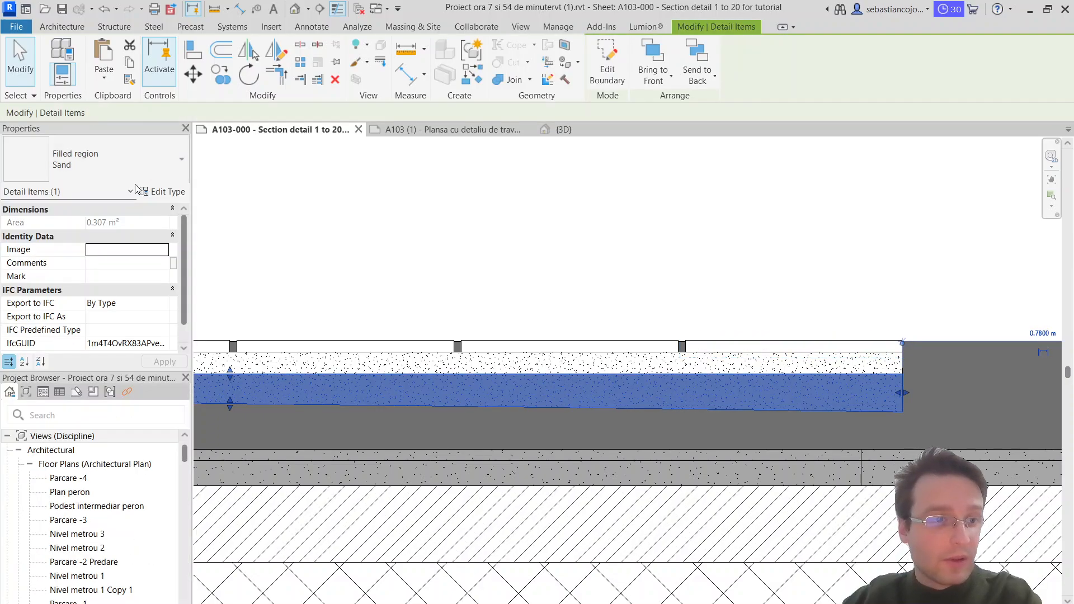
left_click(165, 191)
left_click(1006, 205)
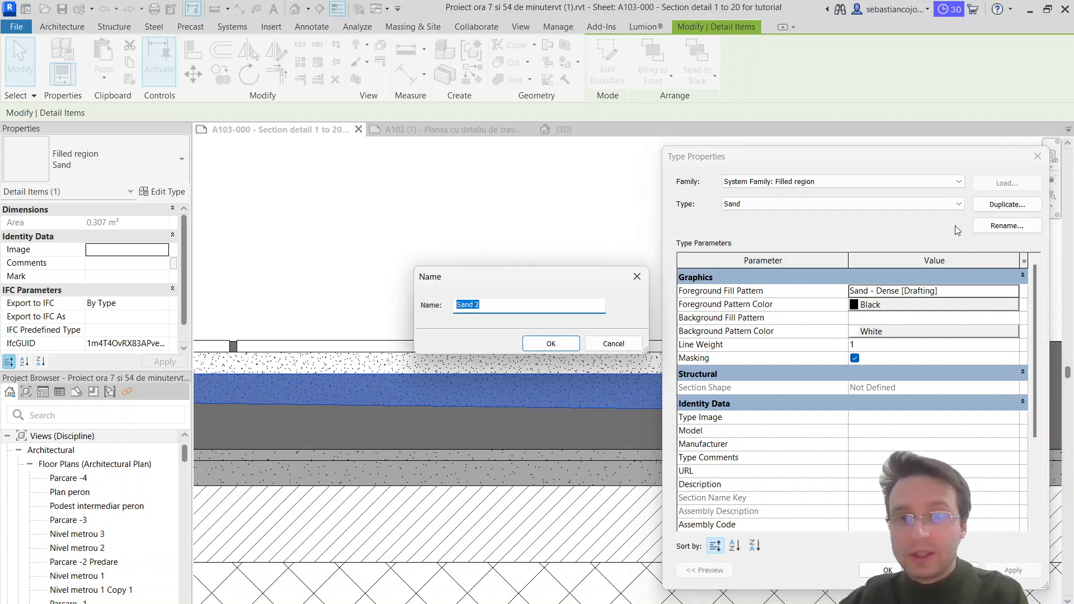
type("Gravel custom")
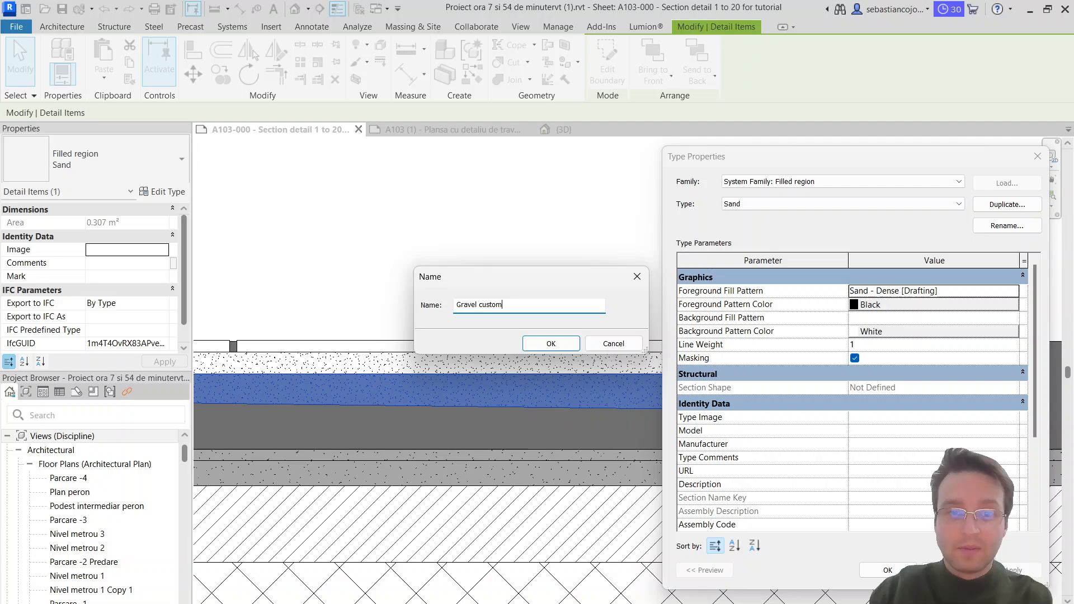
key("Return")
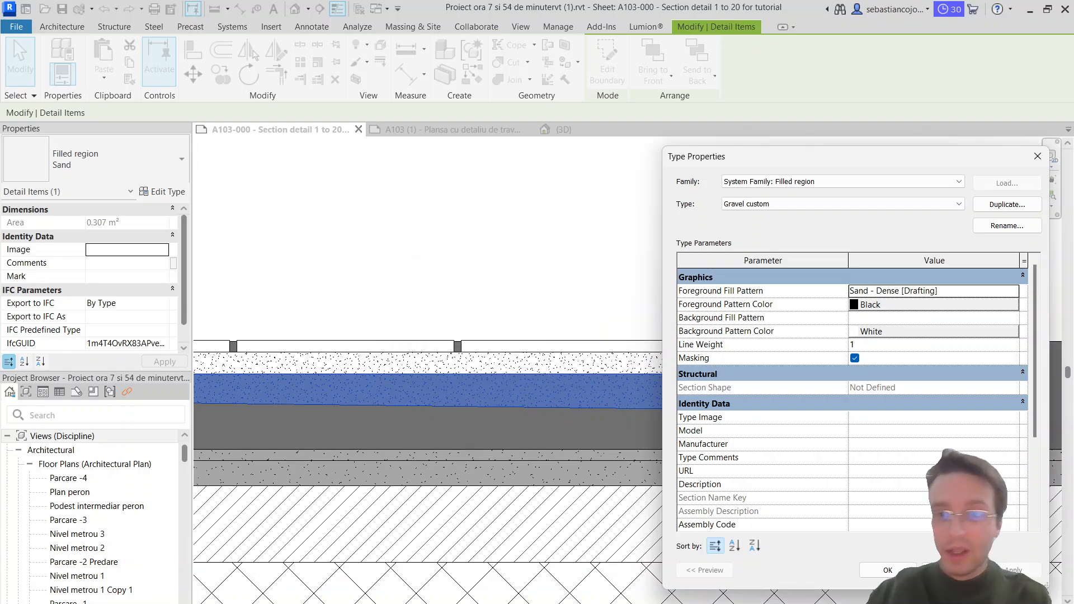
Step: Create a new drafting fill pattern named "Gravel custom" for the type's foreground fill
left_click(1015, 295)
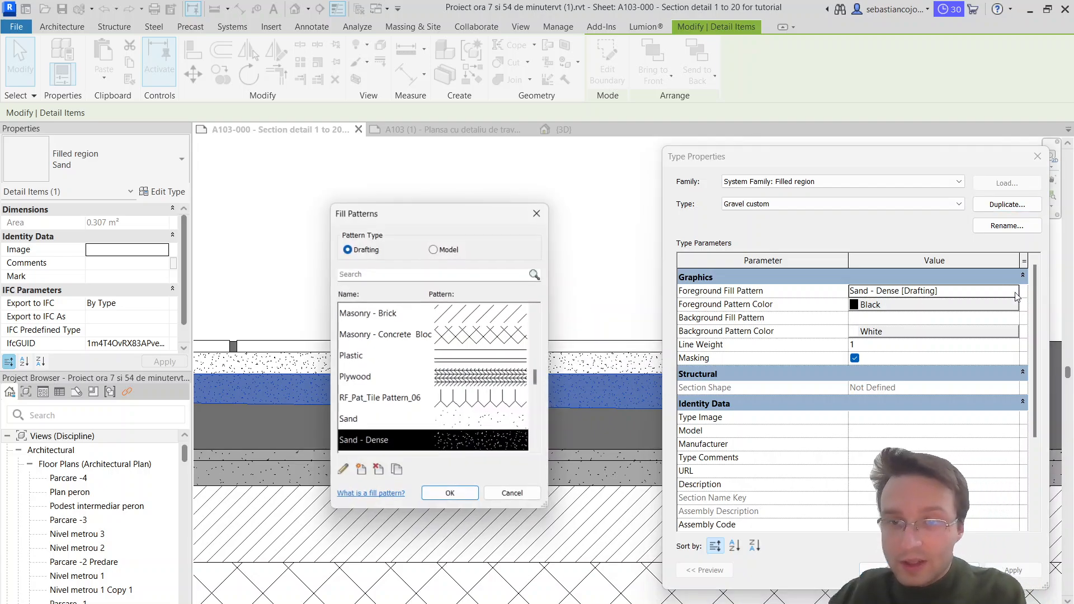
scroll(453, 398, "down", 6)
scroll(453, 398, "up", 10)
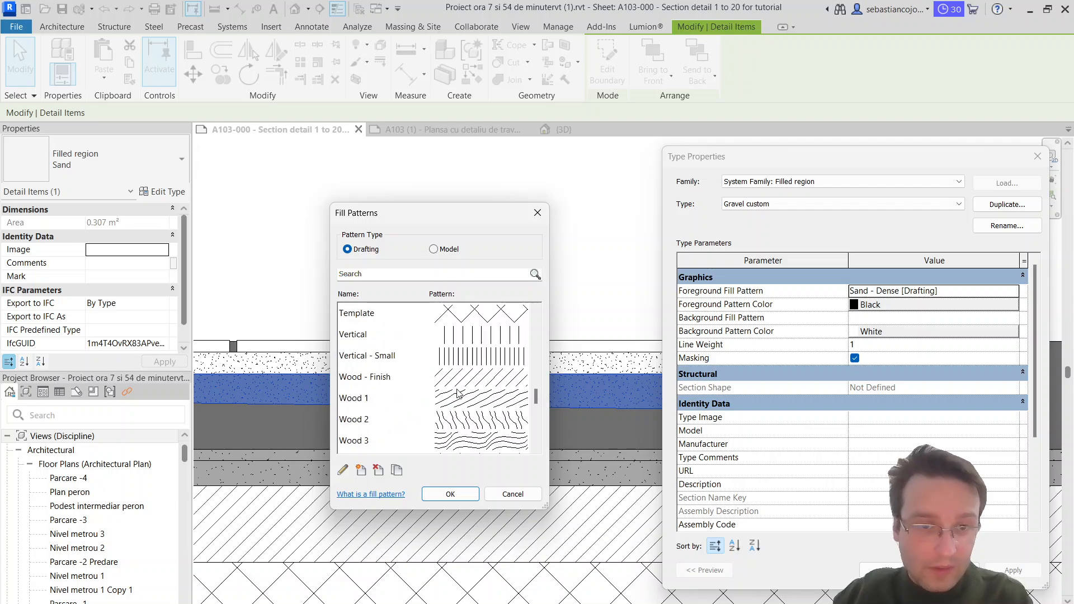
scroll(484, 354, "down", 2)
scroll(484, 353, "up", 3)
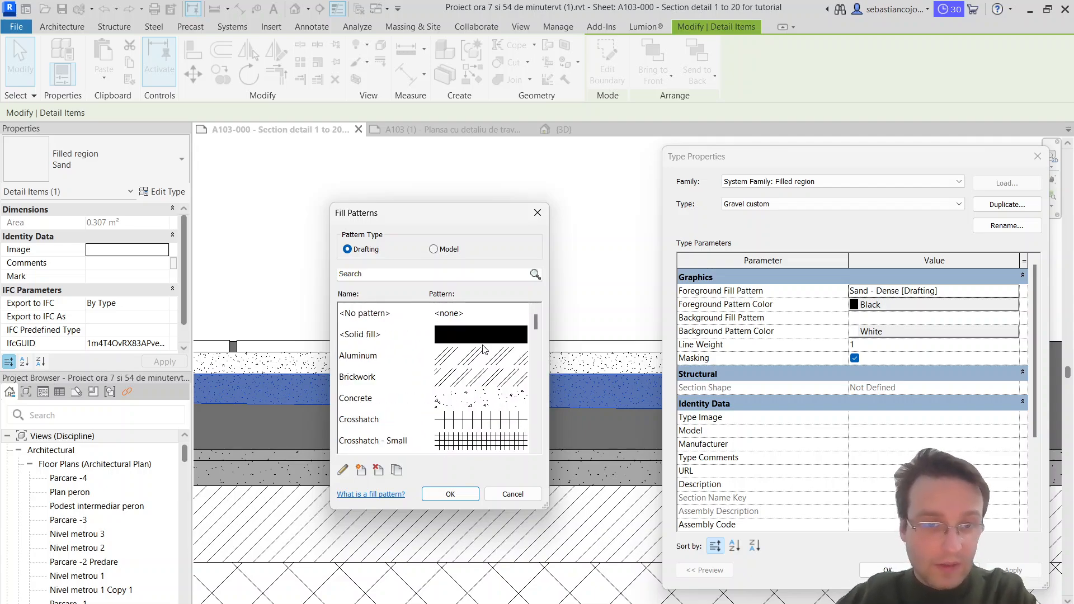
left_click(361, 470)
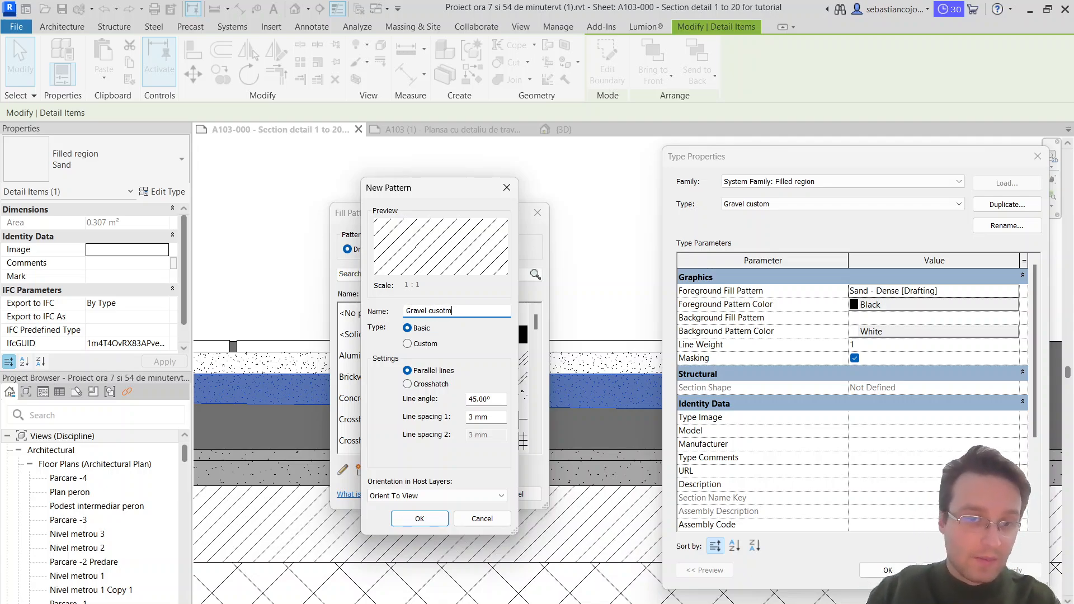
key("Return")
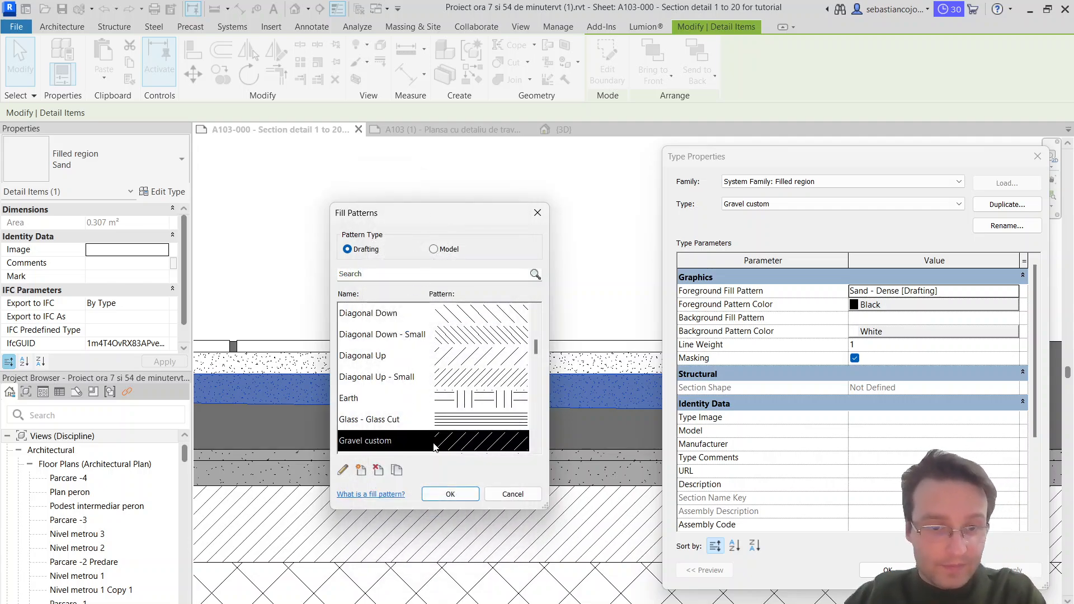
Step: Edit the Gravel custom pattern, switch it to Custom and import the rf_pat_tile-pattern_06 PAT file
double_click(358, 445)
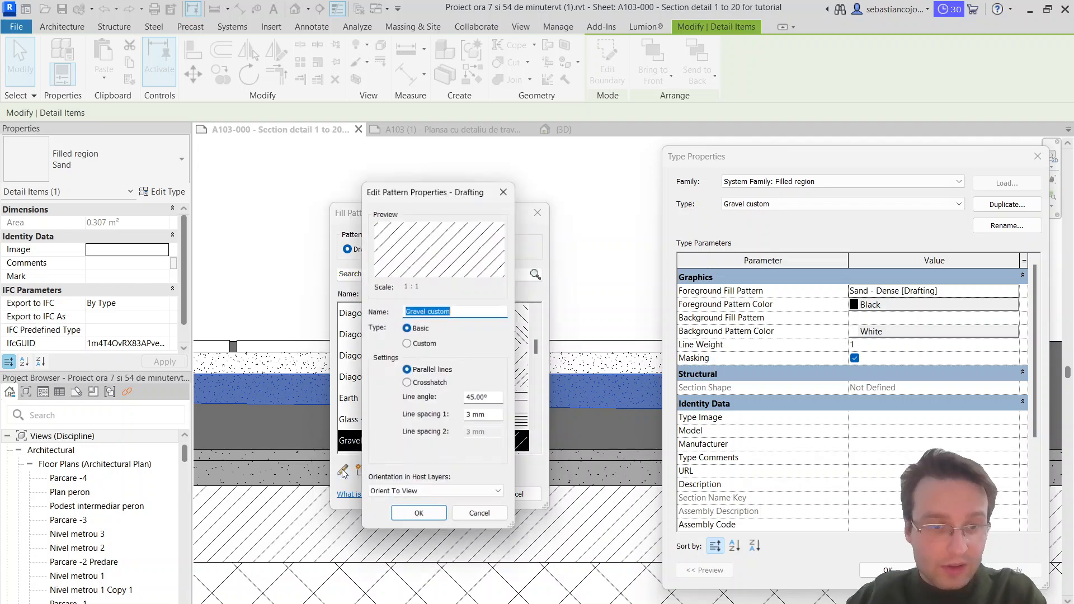
left_click(407, 344)
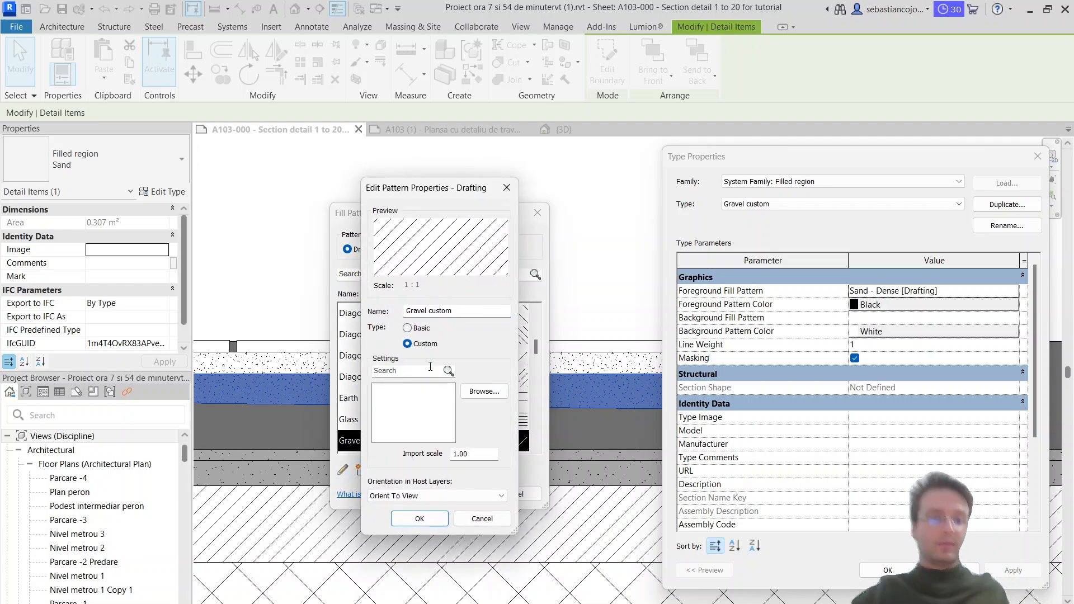
left_click(484, 391)
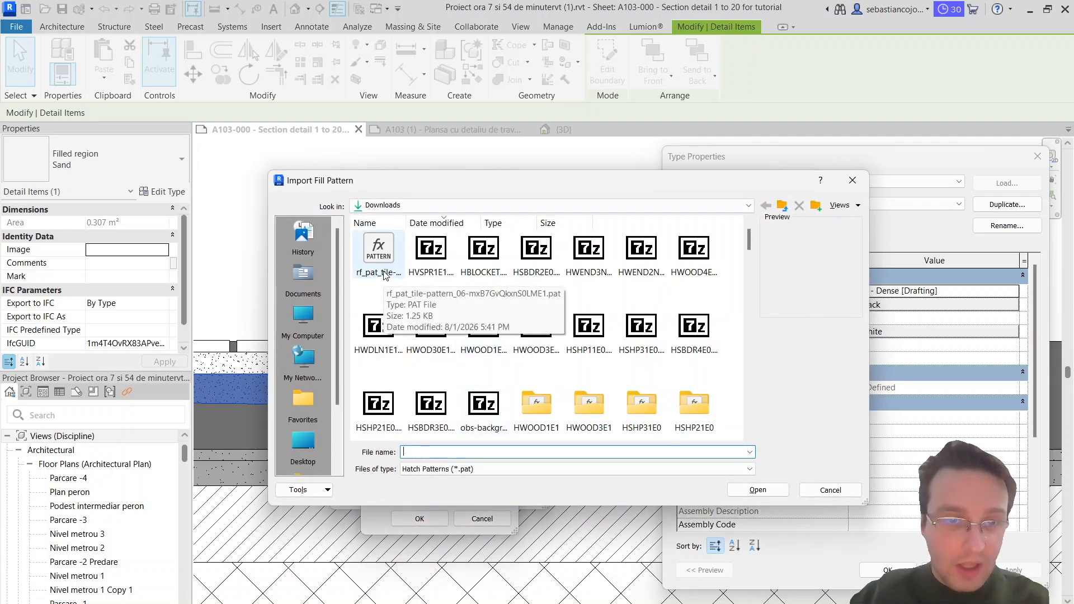
left_click(385, 274)
left_click(766, 490)
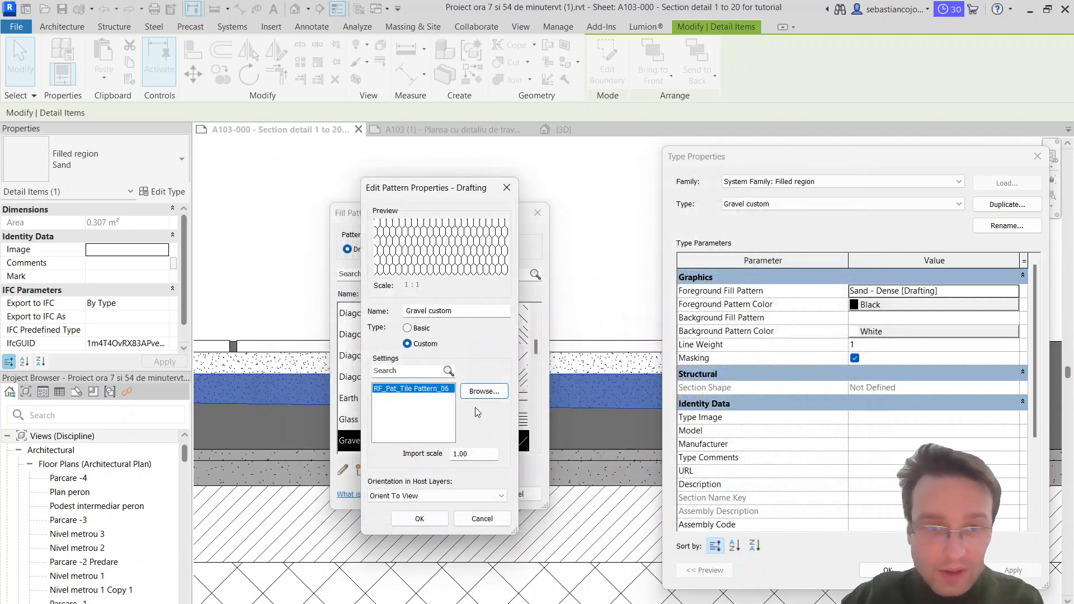
Step: Reopen the import file selection for the pattern, switch to Chrome and open the gravel hatch patterns page on CADhatch.com
left_click(479, 392)
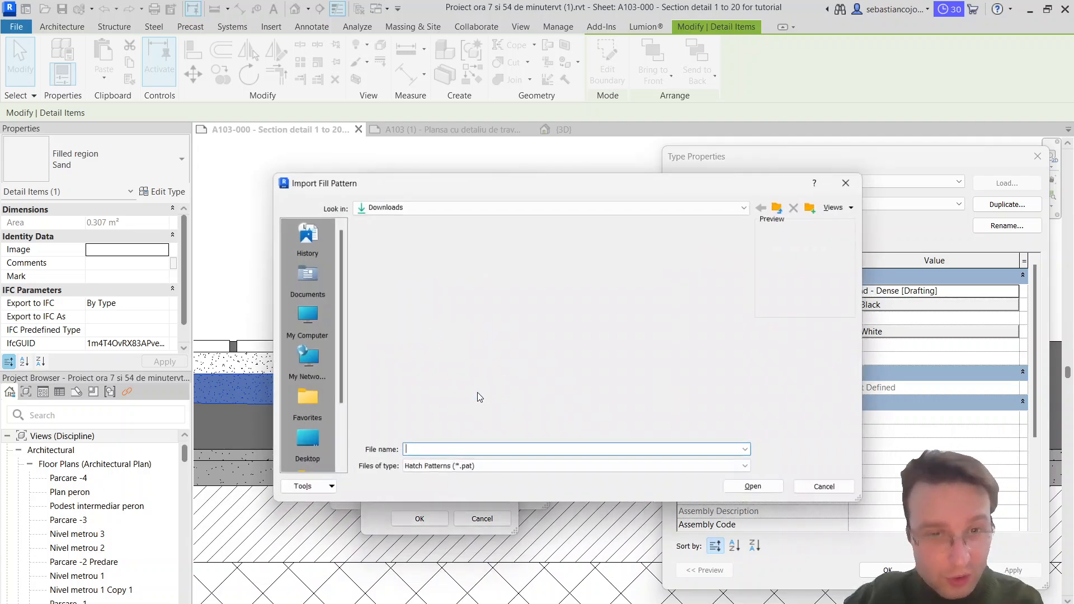
scroll(632, 307, "down", 3)
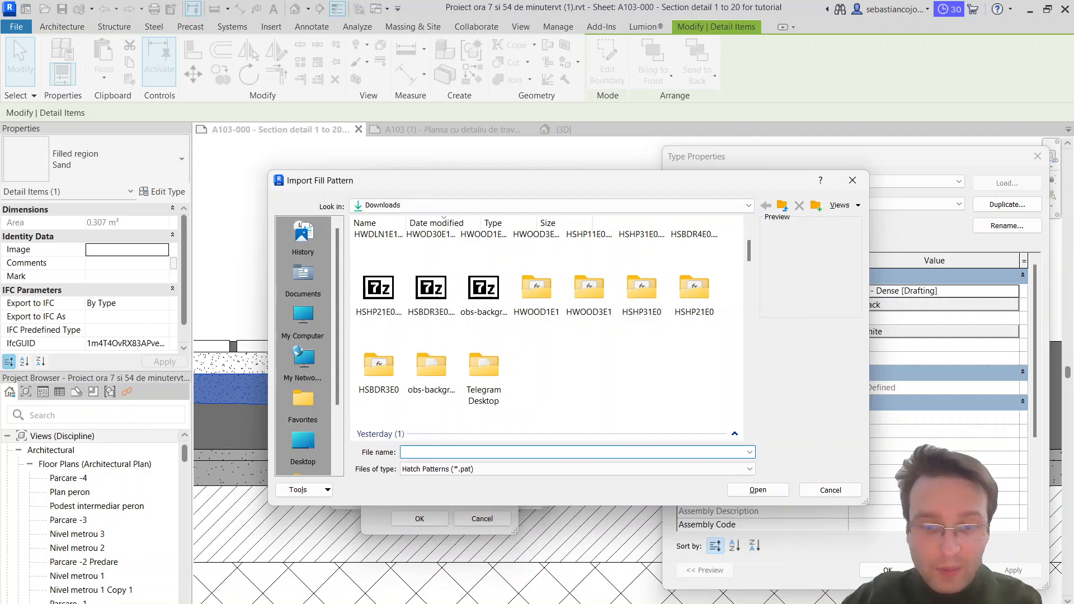
mouse_move(669, 603)
left_click(669, 576)
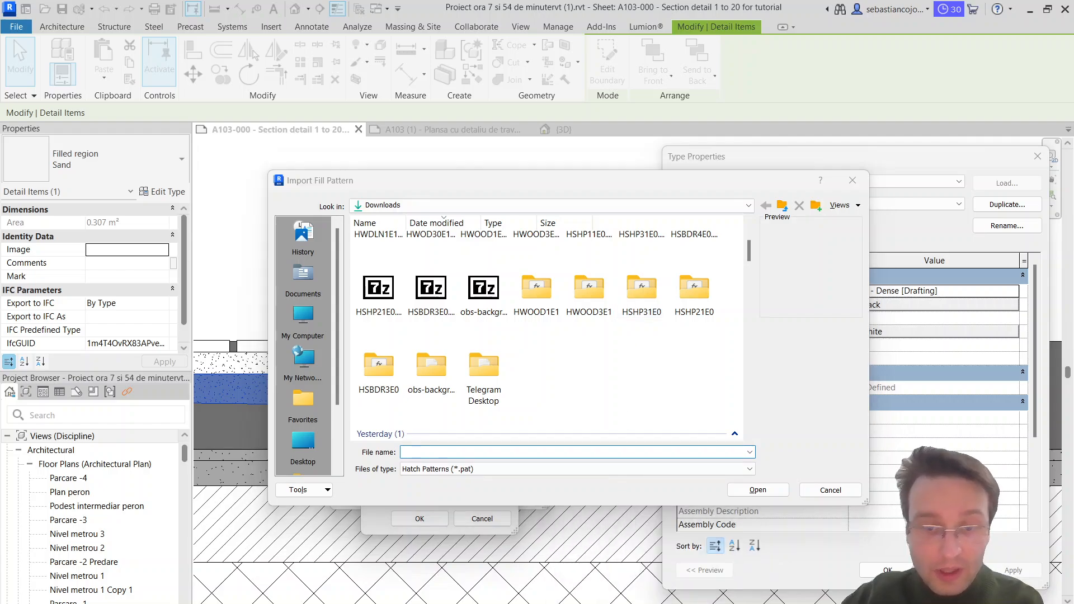
left_click(255, 11)
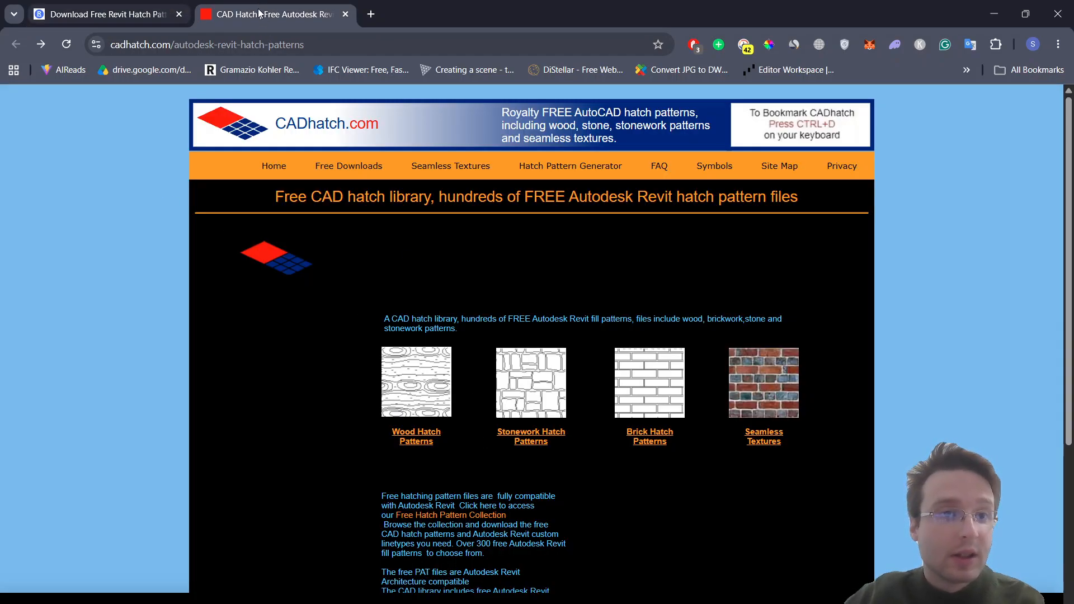
scroll(430, 350, "down", 5)
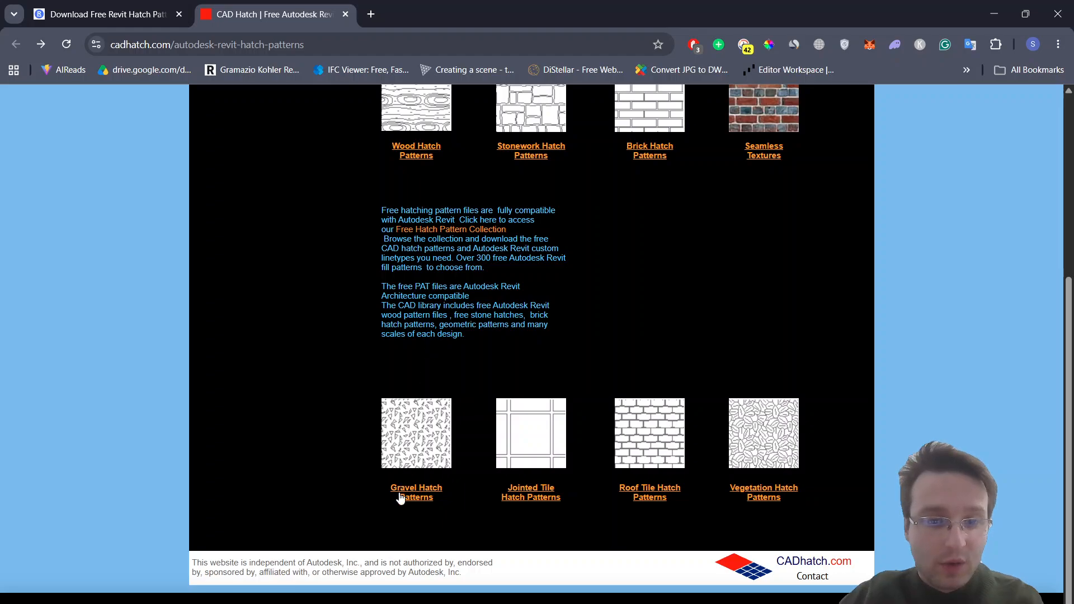
left_click(400, 497)
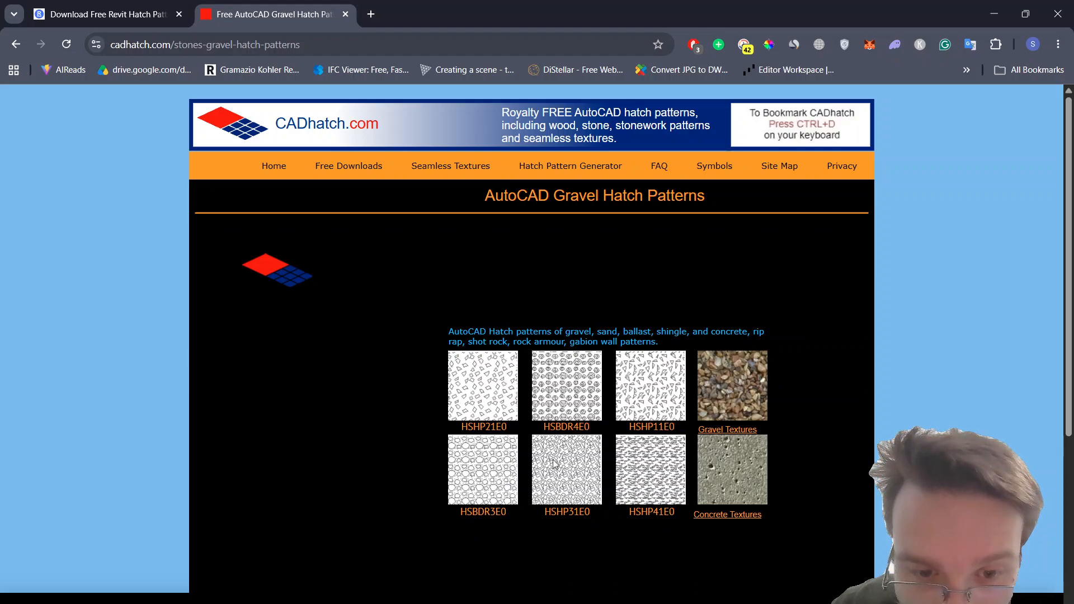
Step: Download the HSBDR3E0 gravel hatch archive, show it in its folder and rename the zip file as "Gravel pattern"
left_click(487, 513)
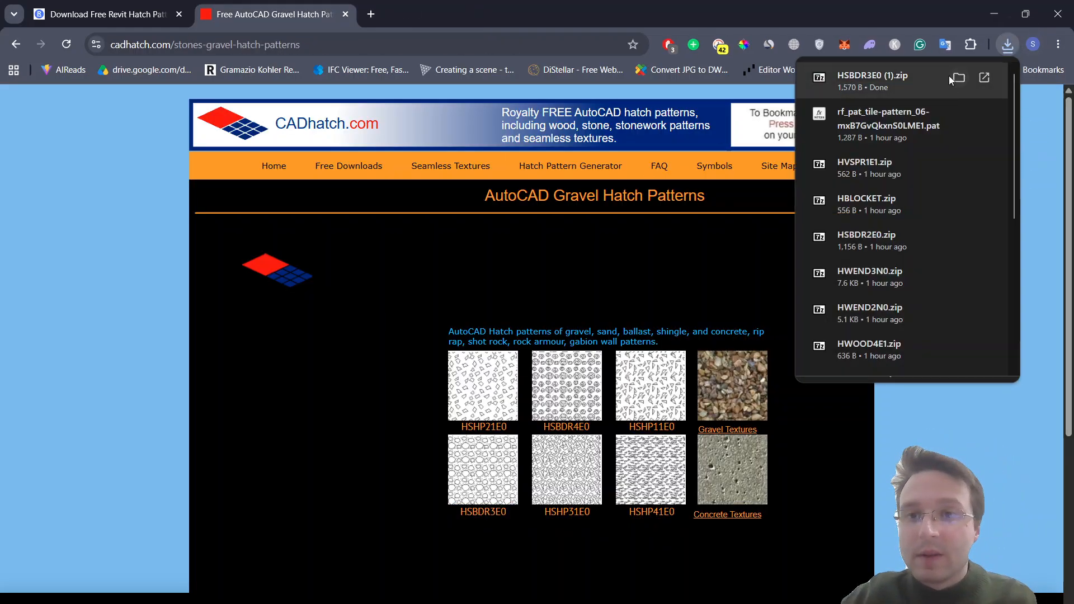
left_click(958, 77)
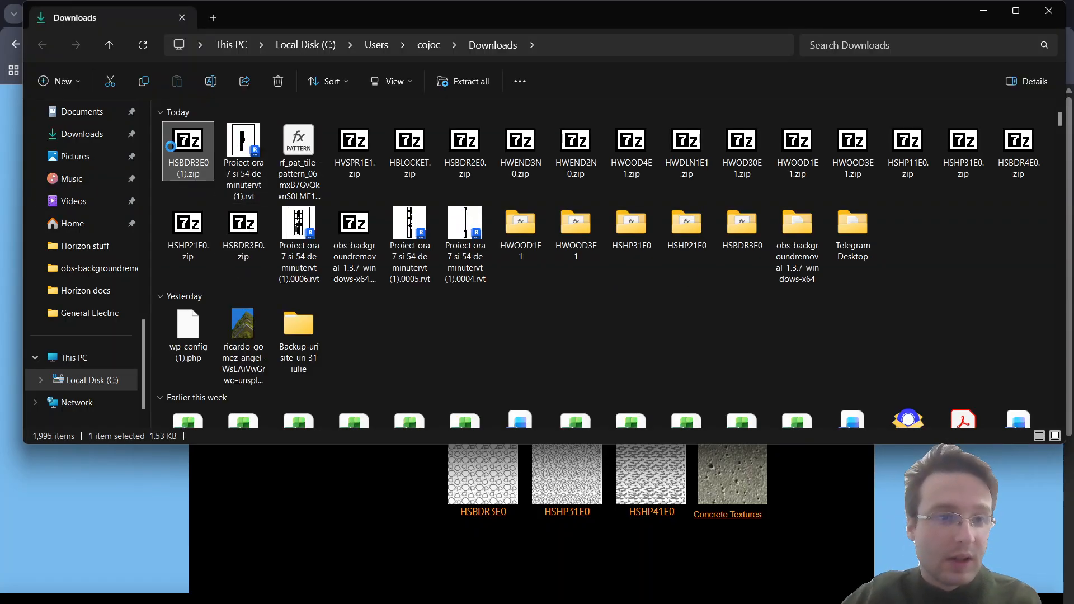
right_click(170, 146)
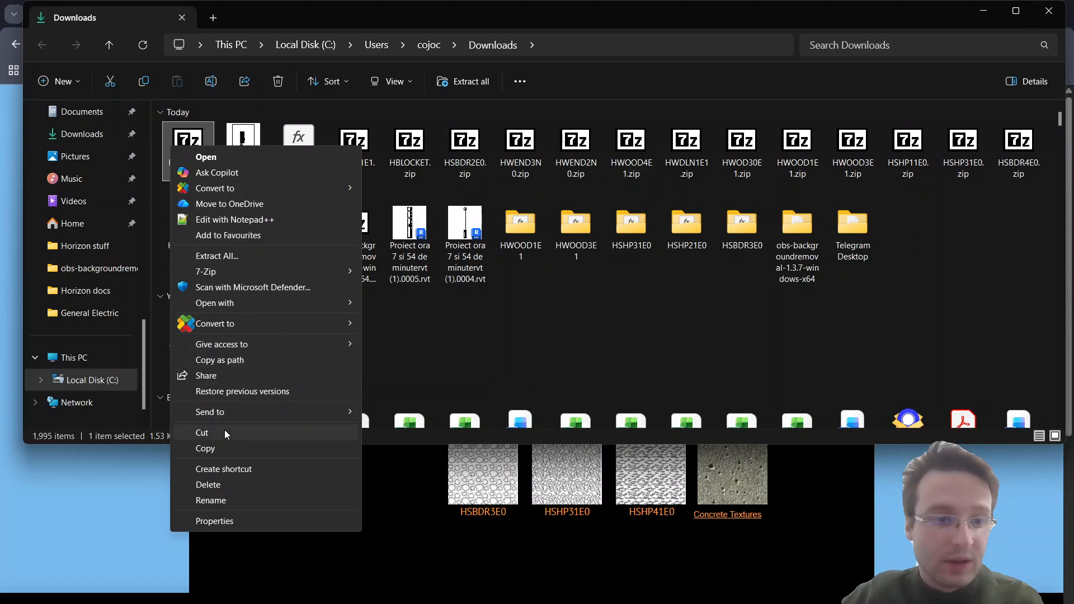
left_click(216, 500)
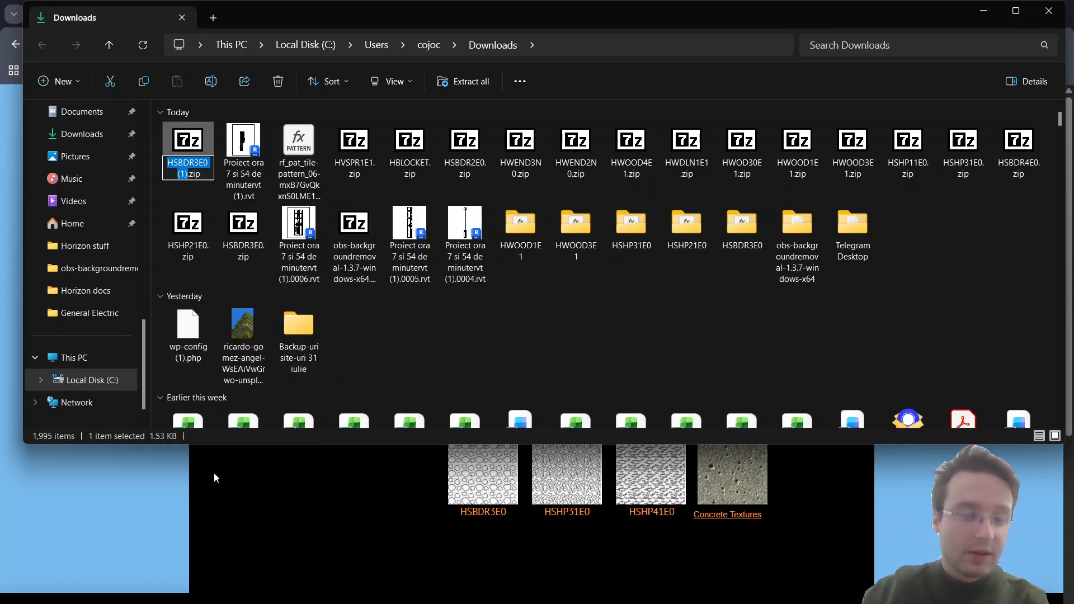
type("Grave")
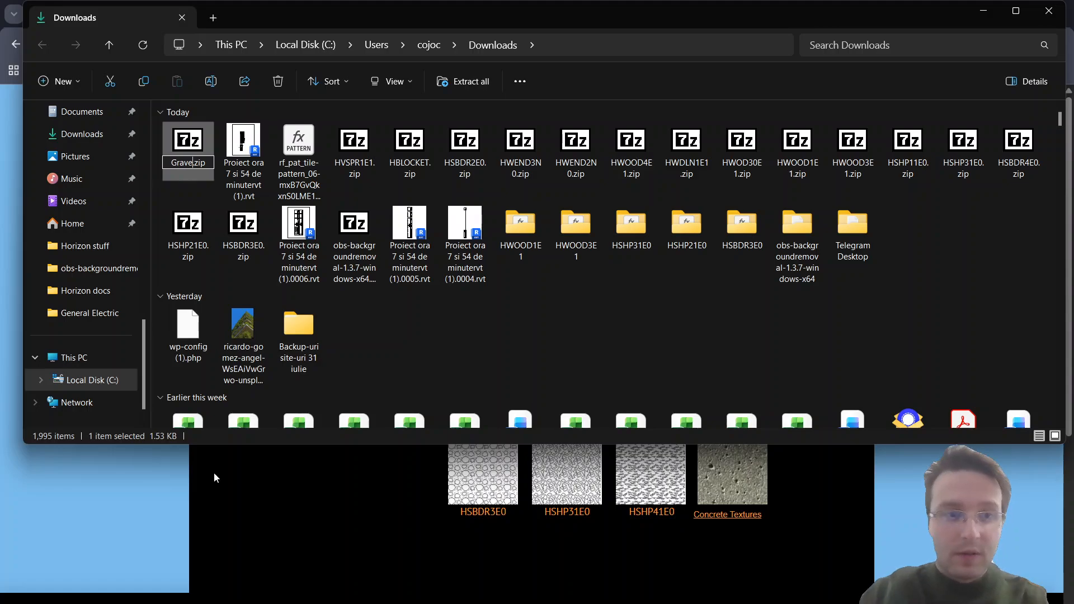
type("l pa")
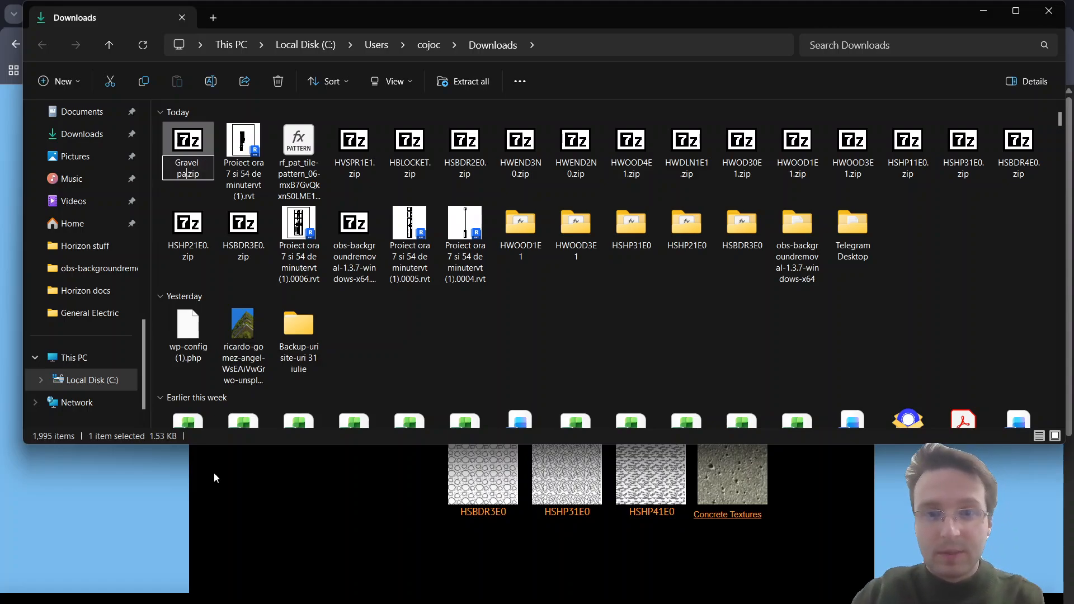
type("ttern")
key("Return")
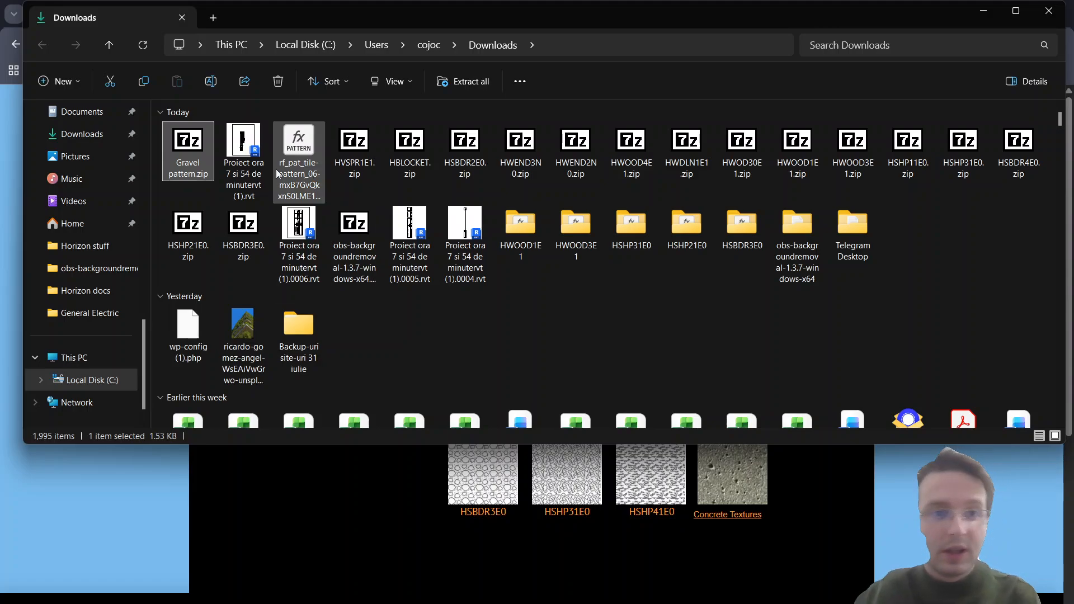
Step: Extract Gravel pattern.zip into its own folder with 7-Zip, look inside it for the PAT file and return to Revit
right_click(205, 149)
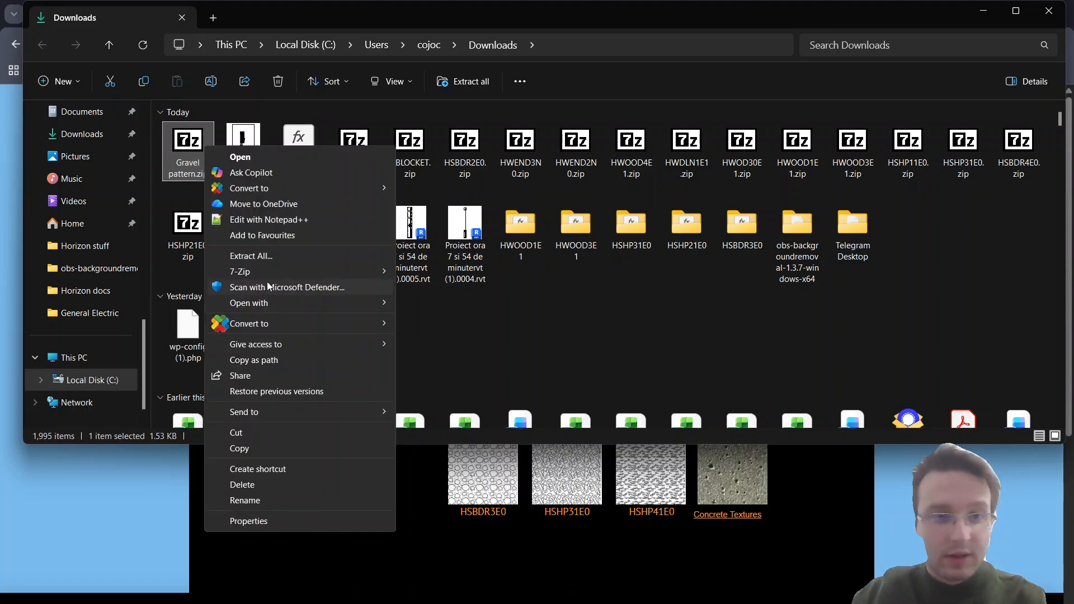
mouse_move(369, 273)
left_click(453, 336)
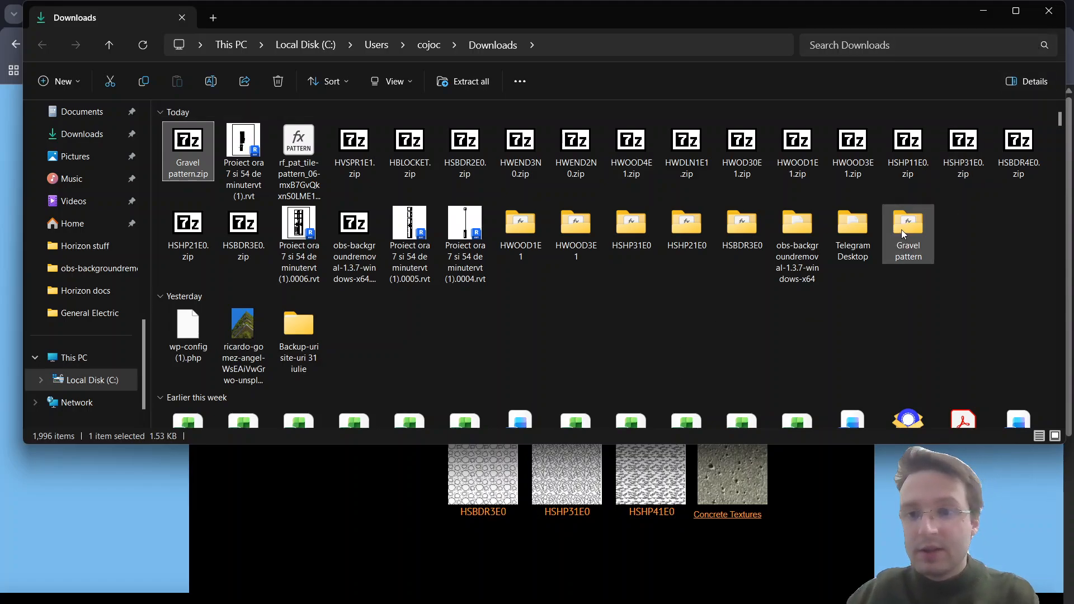
double_click(918, 222)
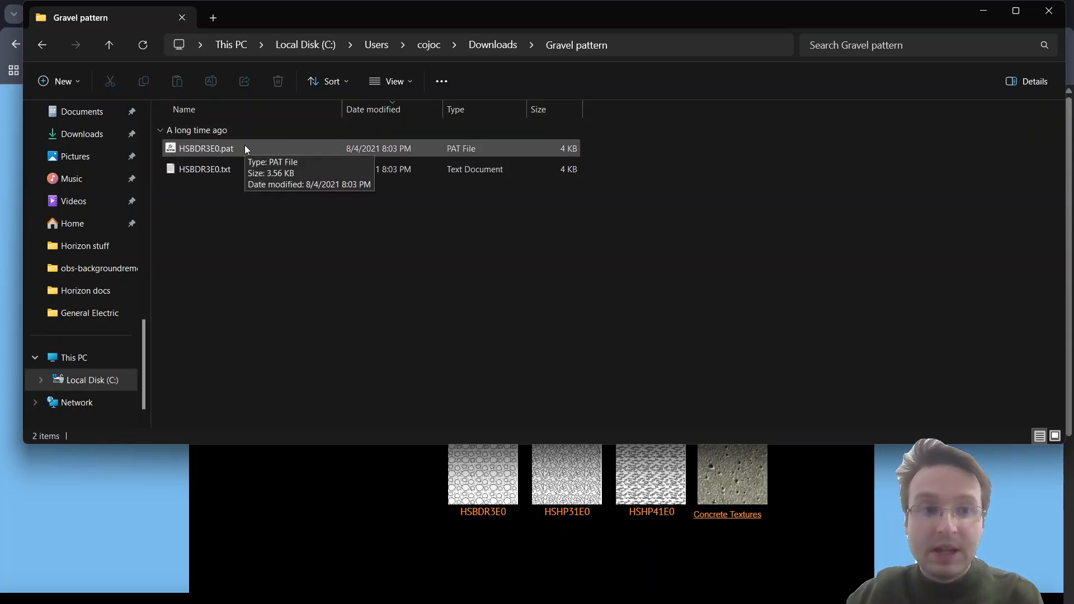
left_click(1055, 14)
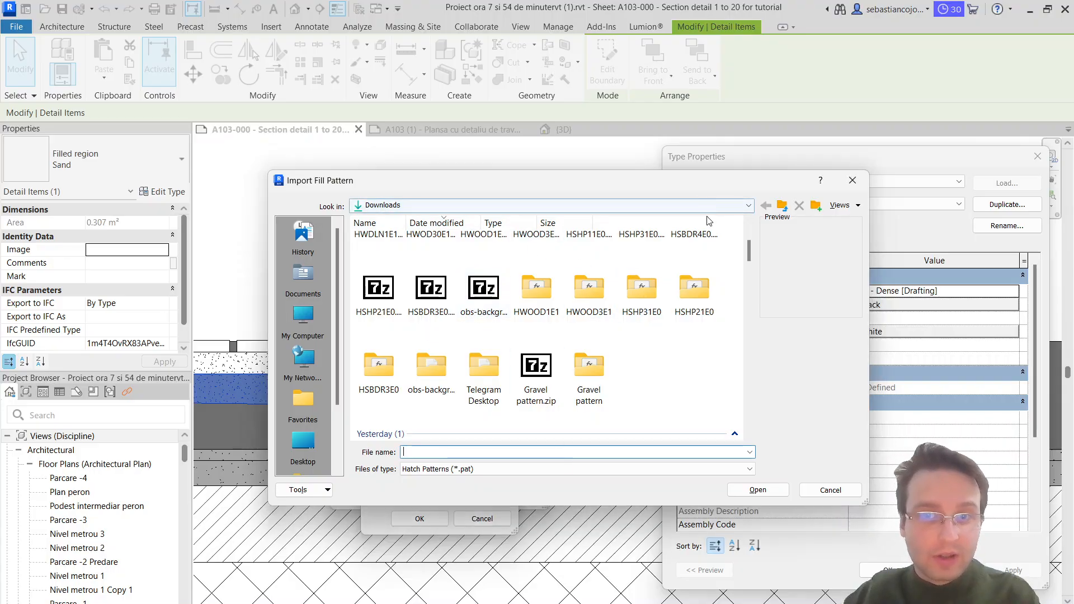
Step: Reload the Downloads folder in the Import Fill Pattern window and open the Gravel pattern folder
left_click(783, 207)
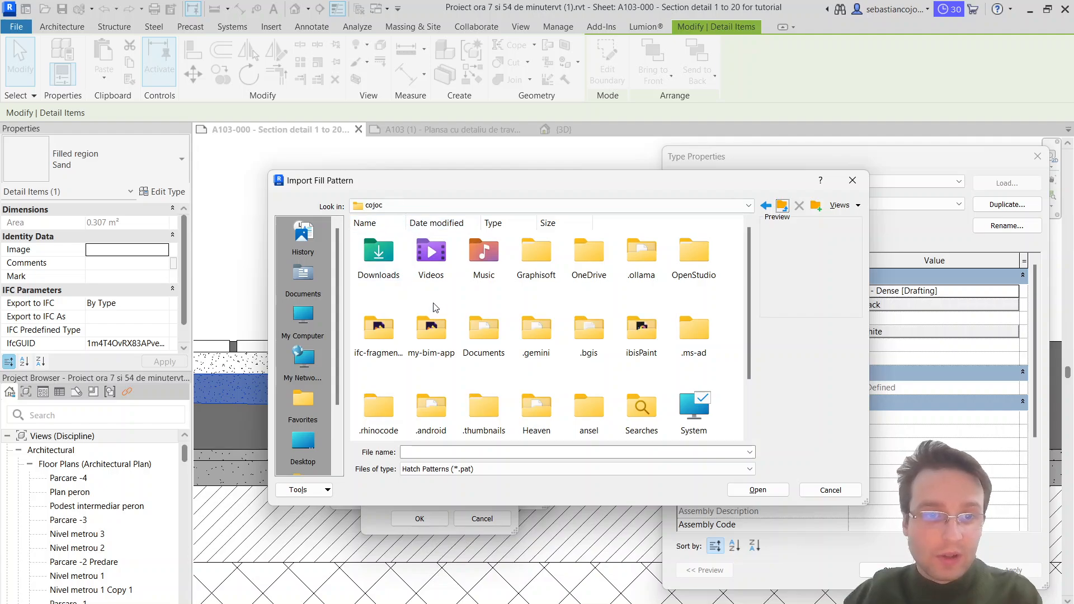
double_click(386, 260)
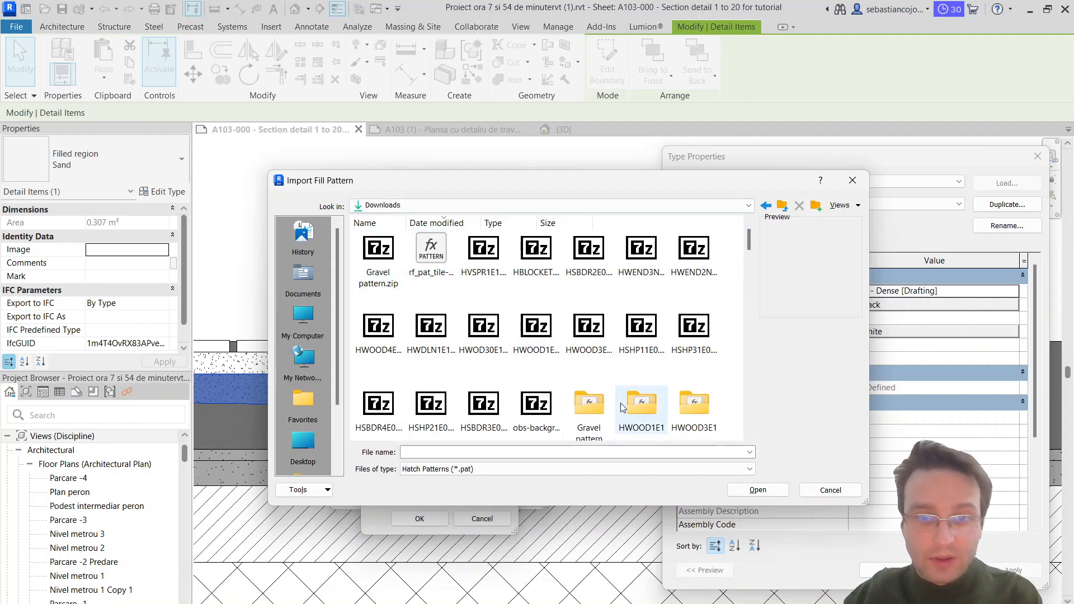
scroll(590, 322, "down", 5)
scroll(520, 276, "up", 2)
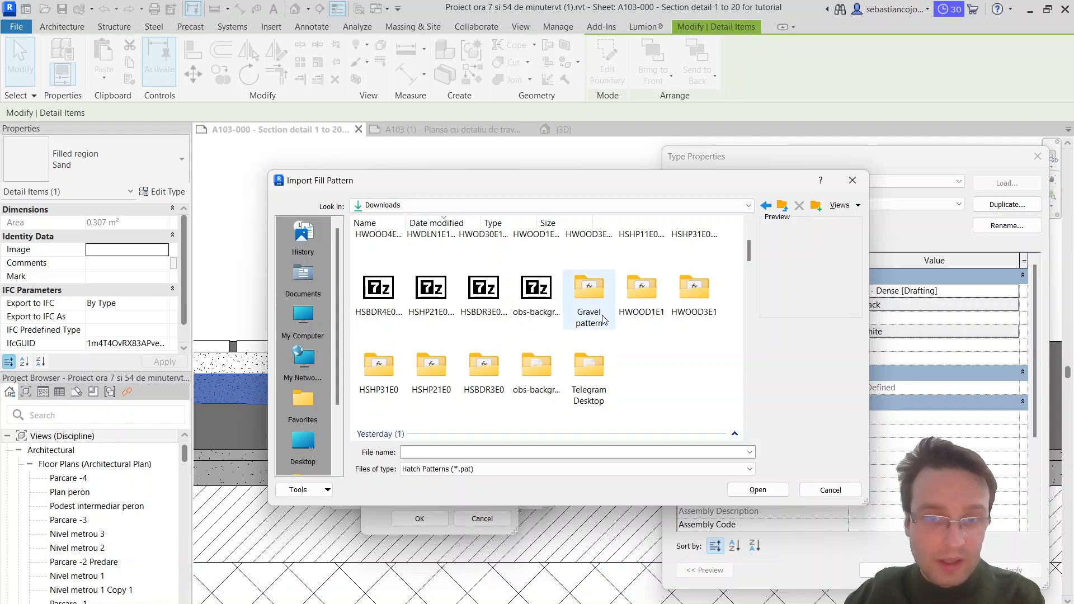
double_click(590, 302)
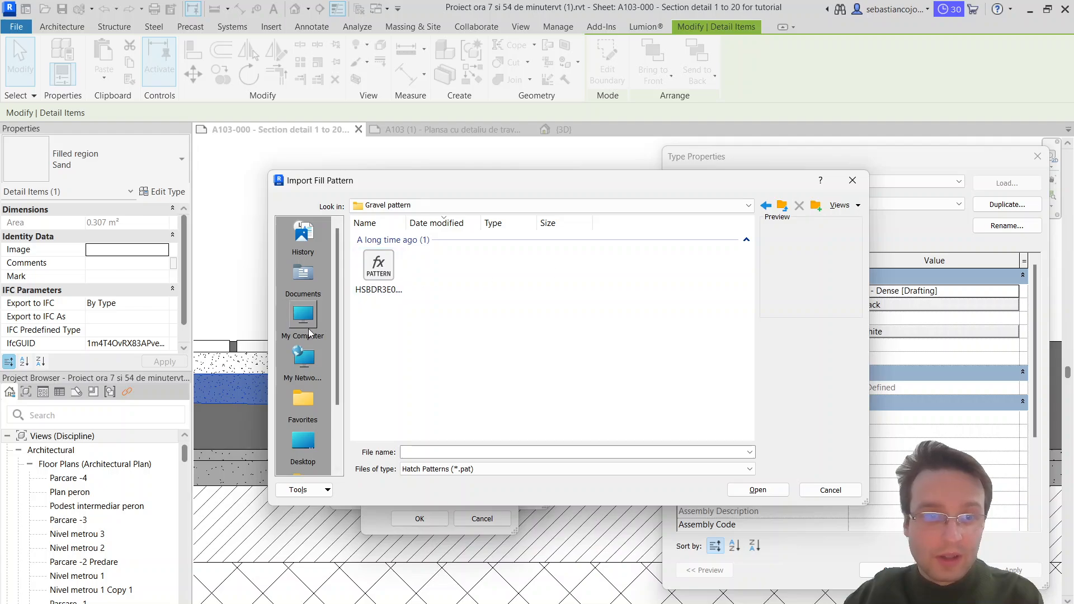
Step: Return to the Gravel pattern folder in Downloads and load HSBDR3E0.pat as the custom fill pattern
left_click(302, 314)
left_click(424, 206)
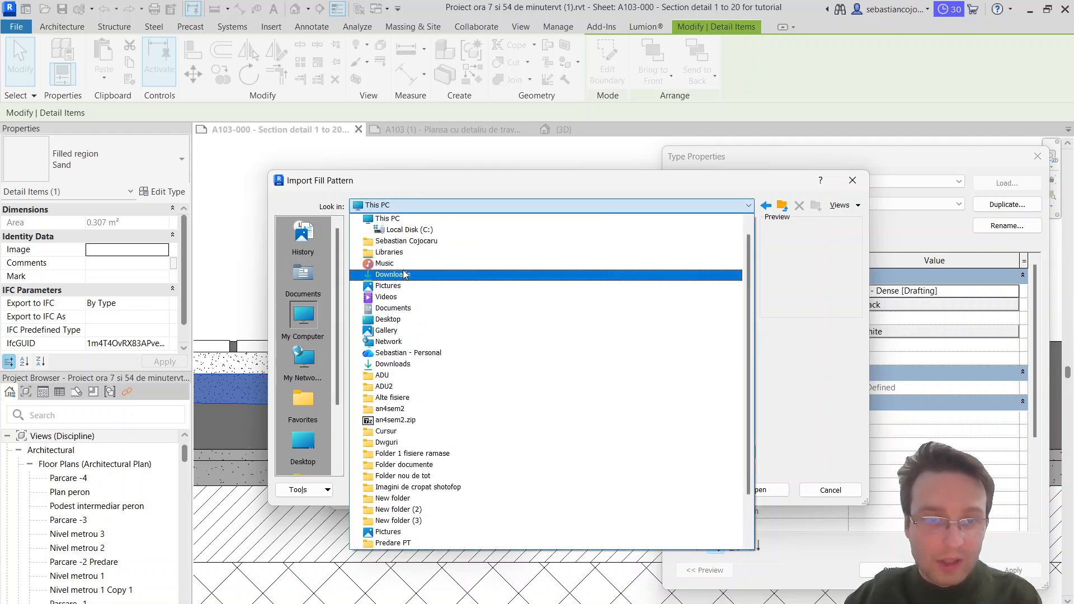
left_click(405, 273)
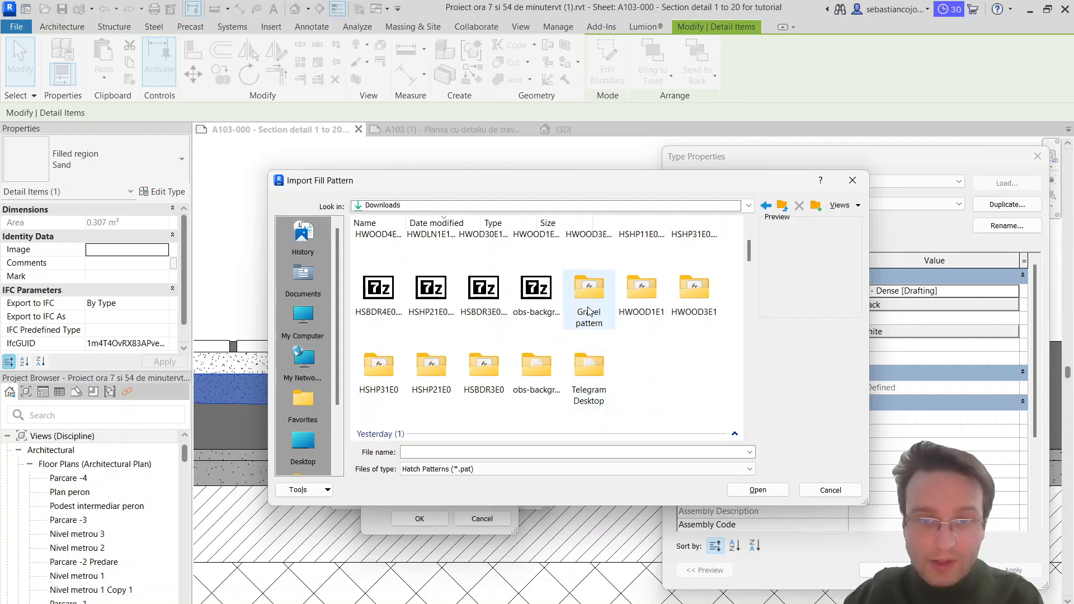
double_click(590, 310)
left_click(384, 275)
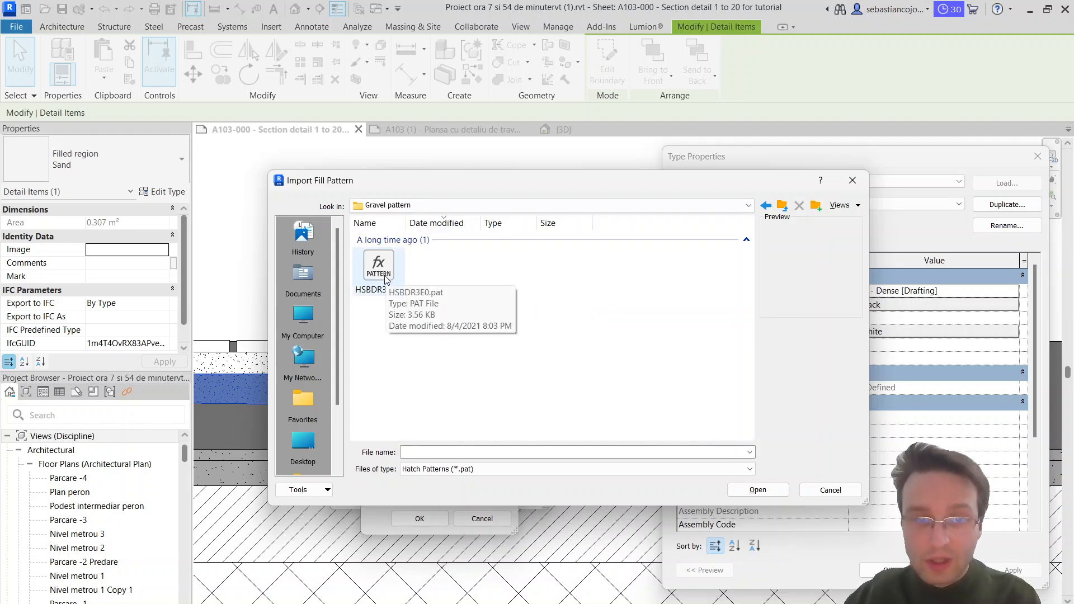
left_click(756, 490)
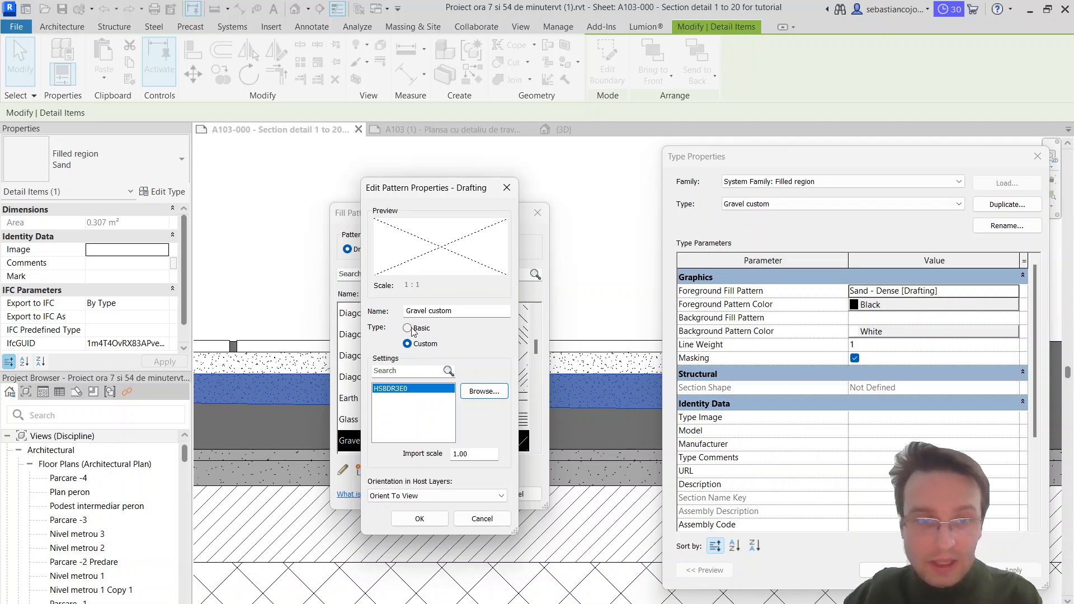
Step: Set the pattern's import scale to 0.01 and apply Gravel custom as the foreground fill pattern of the Gravel custom region type
left_click_drag(491, 453, 459, 454)
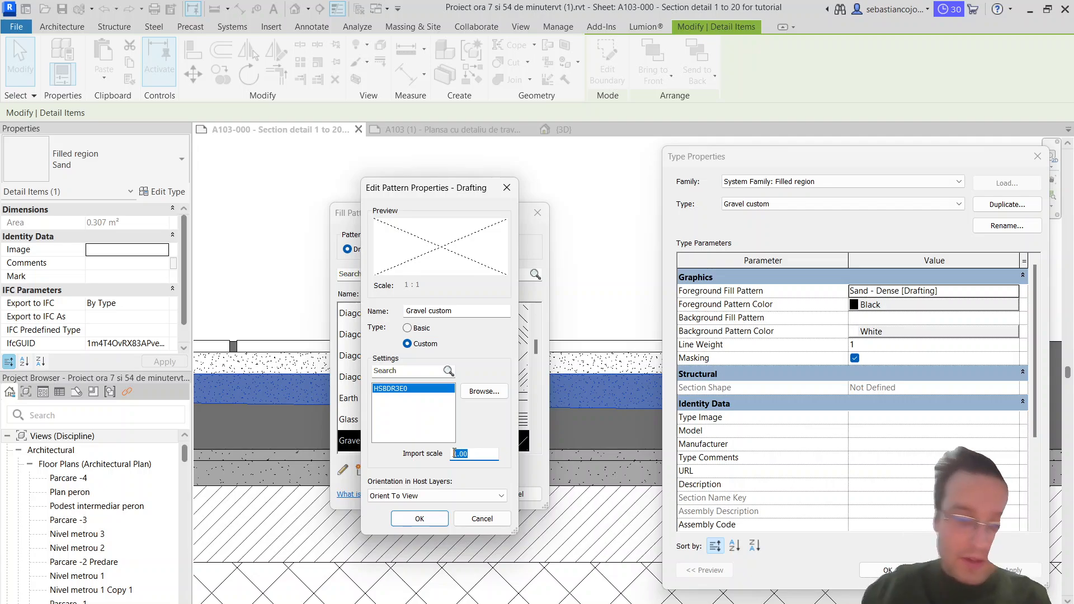
type("0.01")
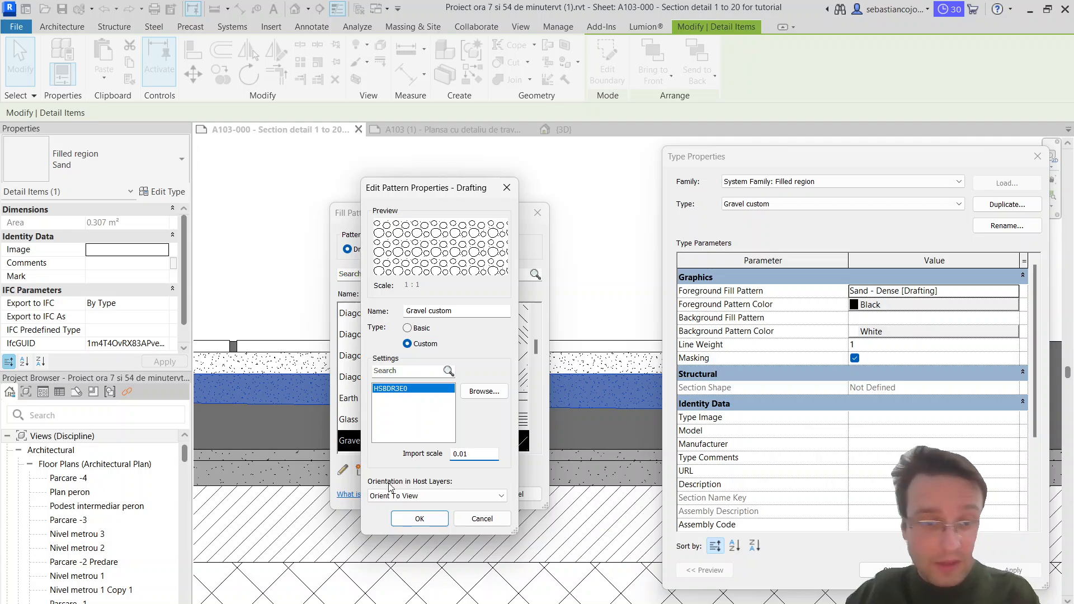
left_click(419, 518)
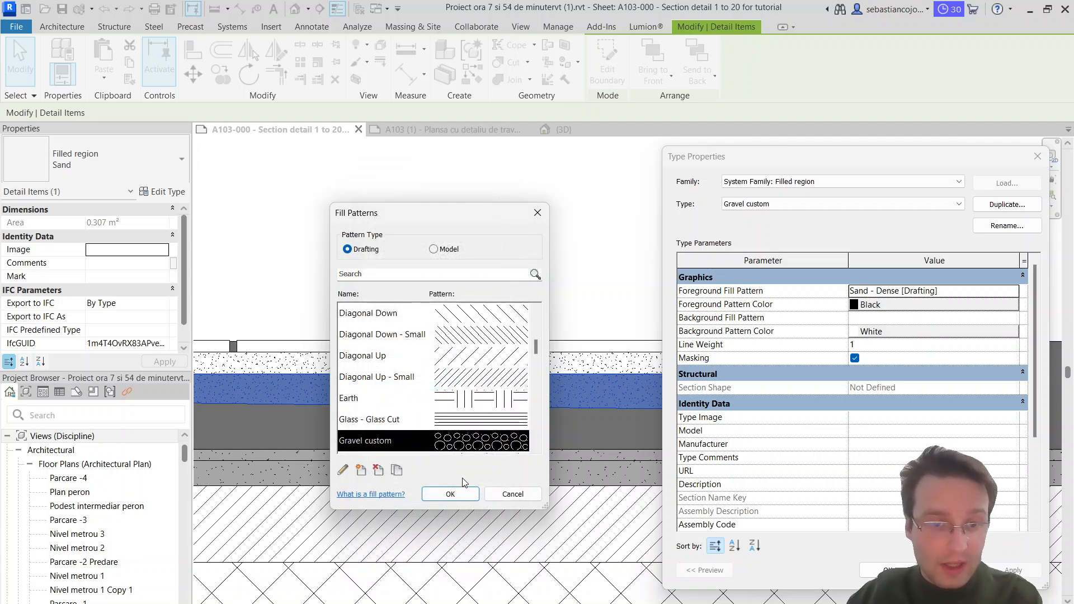
left_click(455, 494)
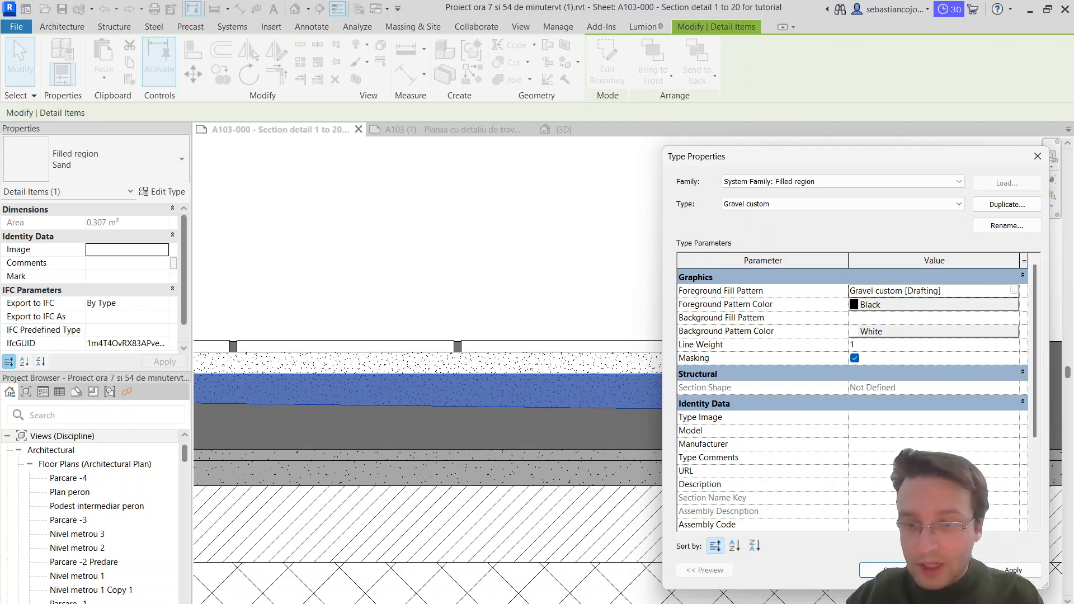
left_click(886, 567)
left_click(529, 284)
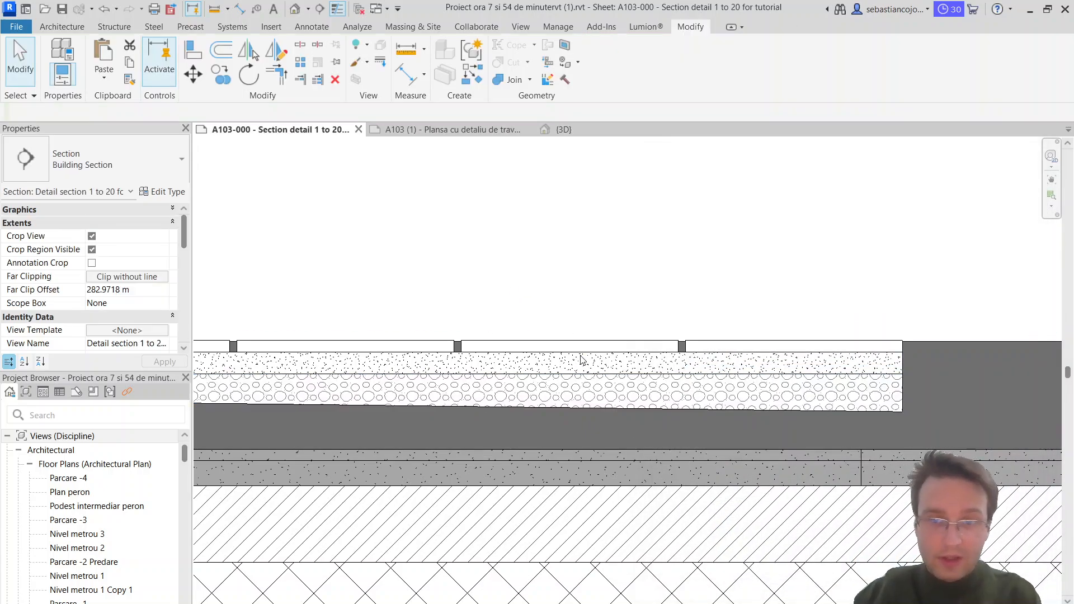
scroll(610, 323, "down", 2)
scroll(655, 324, "down", 3)
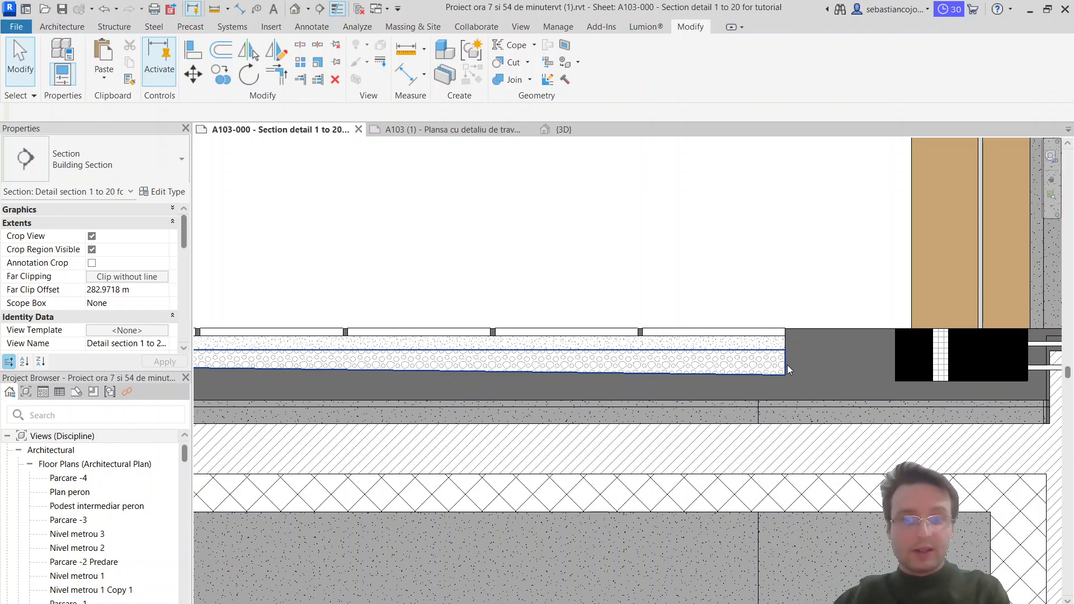
scroll(411, 378, "up", 3)
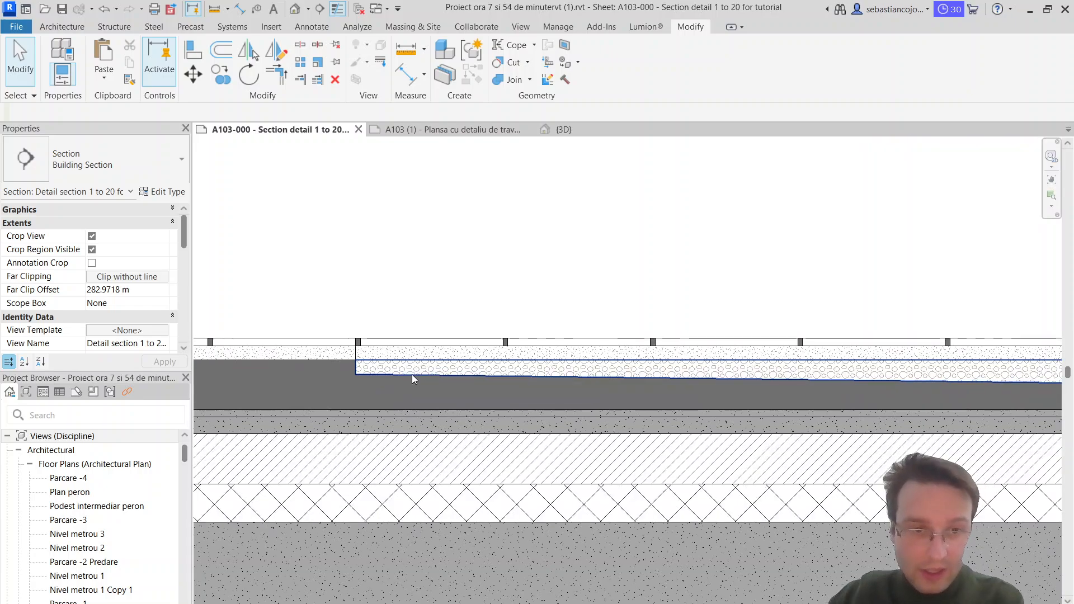
left_click(417, 379)
middle_click_drag(419, 381, 631, 376)
left_click(222, 78)
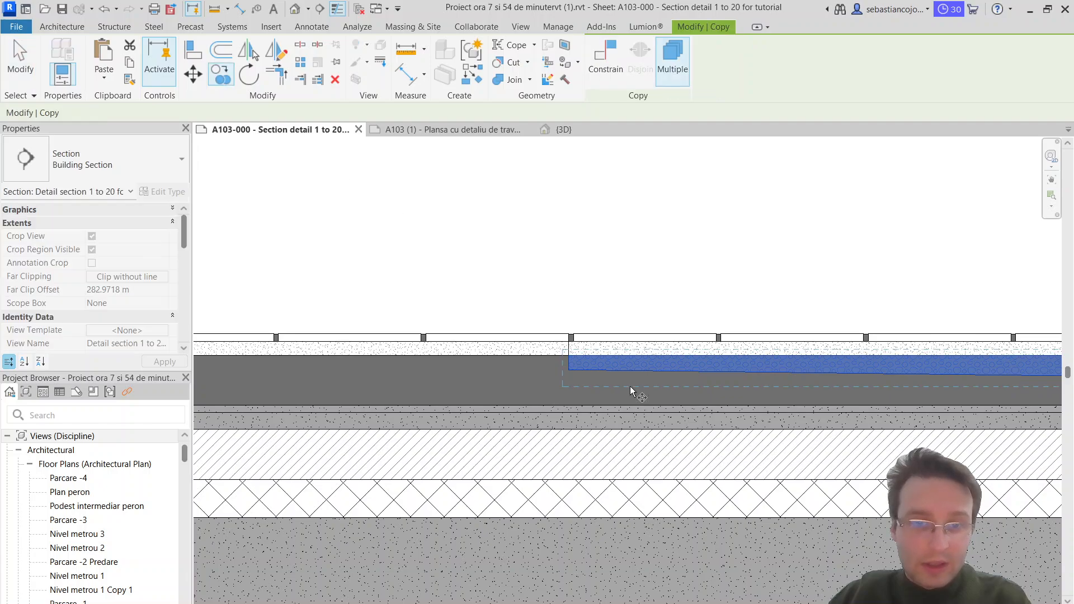
key("Escape")
Step: Copy the sand region left of the sloped gravel layer directly beneath itself, matching the corner at the joint
left_click(547, 356)
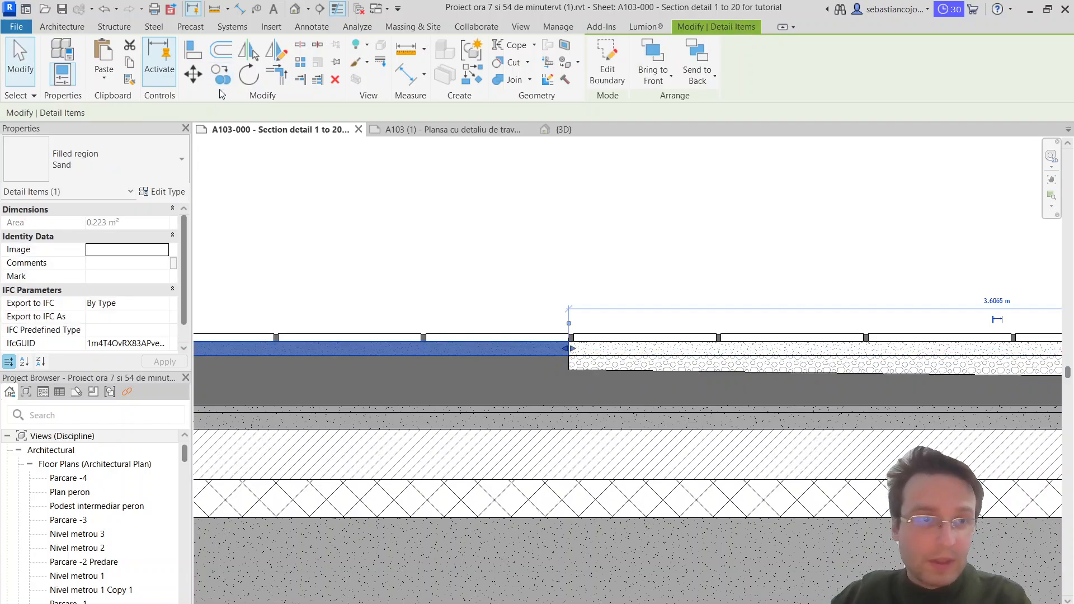
left_click(223, 78)
scroll(570, 353, "up", 2)
left_click(569, 350)
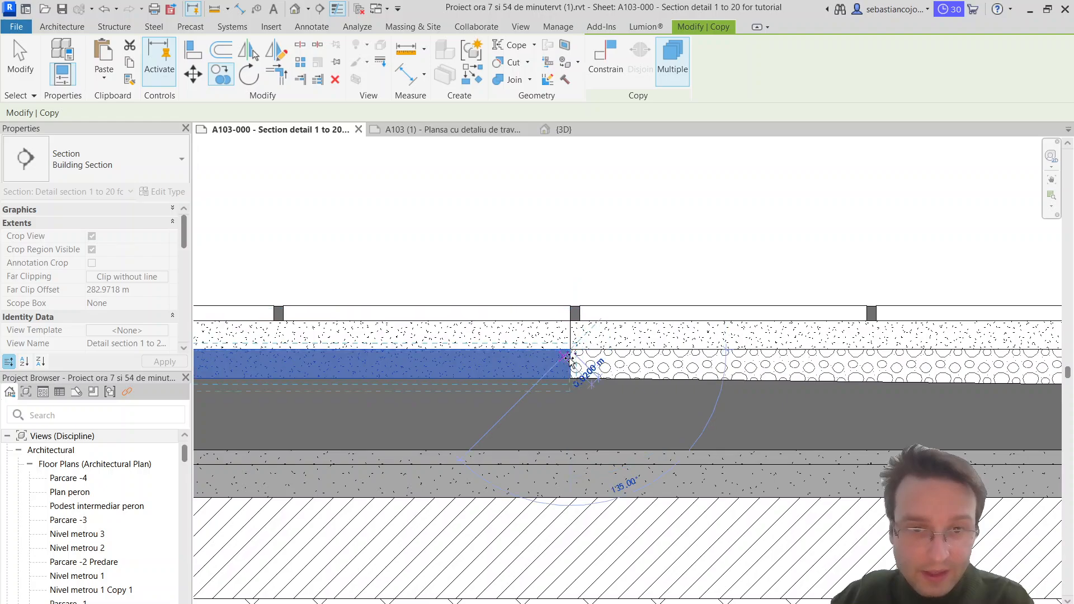
left_click(582, 366)
key("Escape")
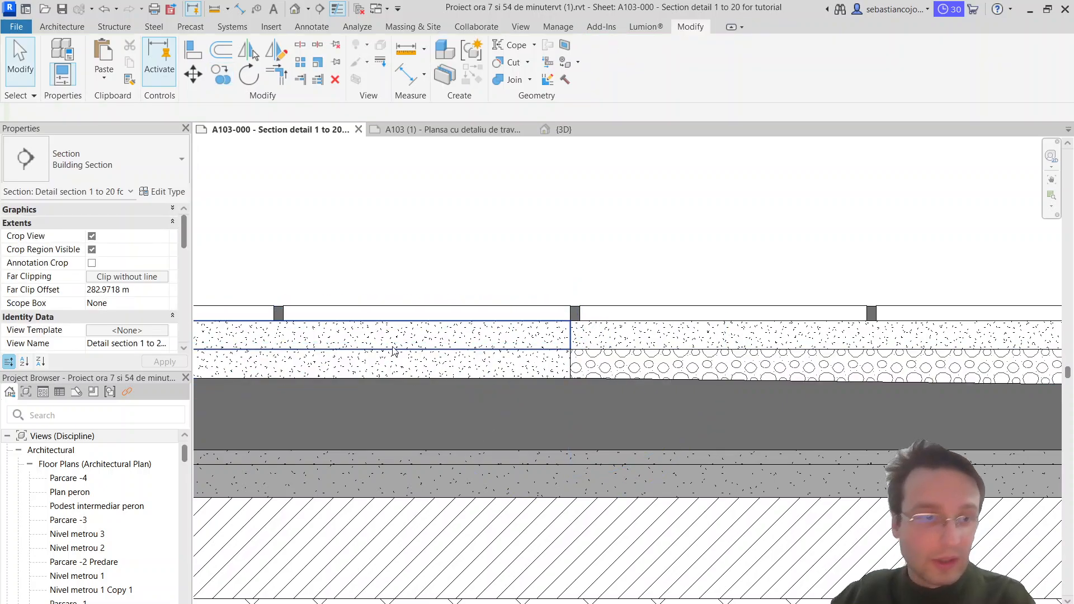
Step: Change the copied lower region's type from Sand to Gravel custom
left_click(388, 369)
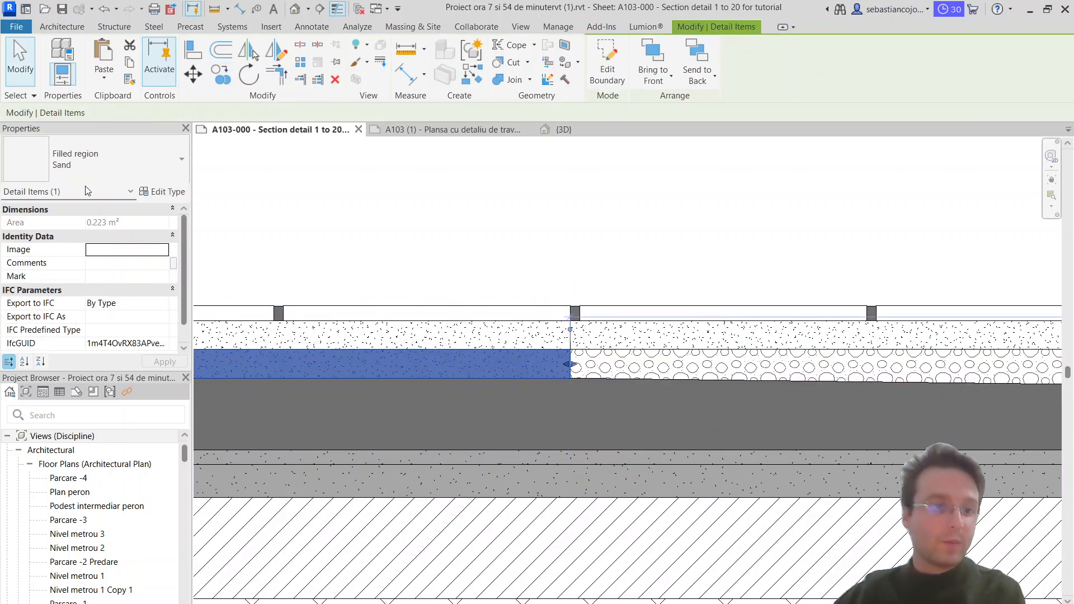
left_click(142, 168)
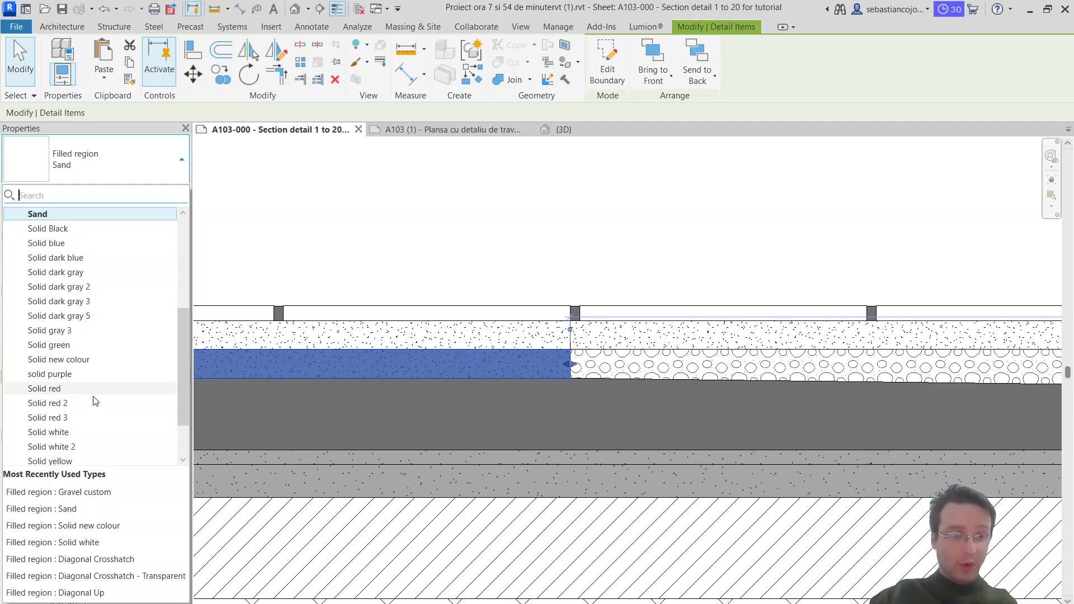
scroll(89, 392, "down", 1)
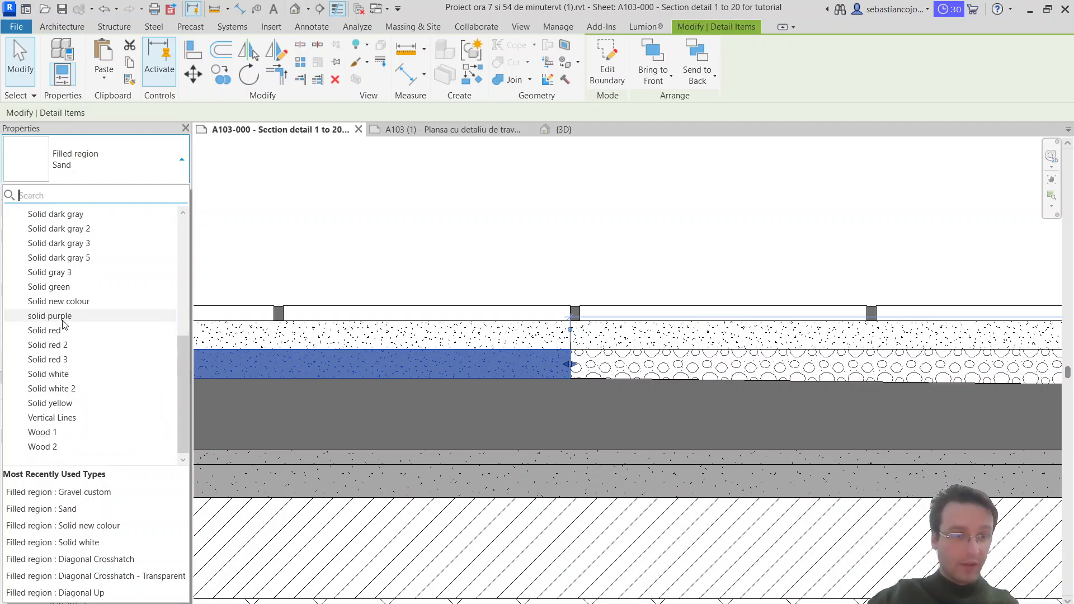
scroll(78, 315, "up", 4)
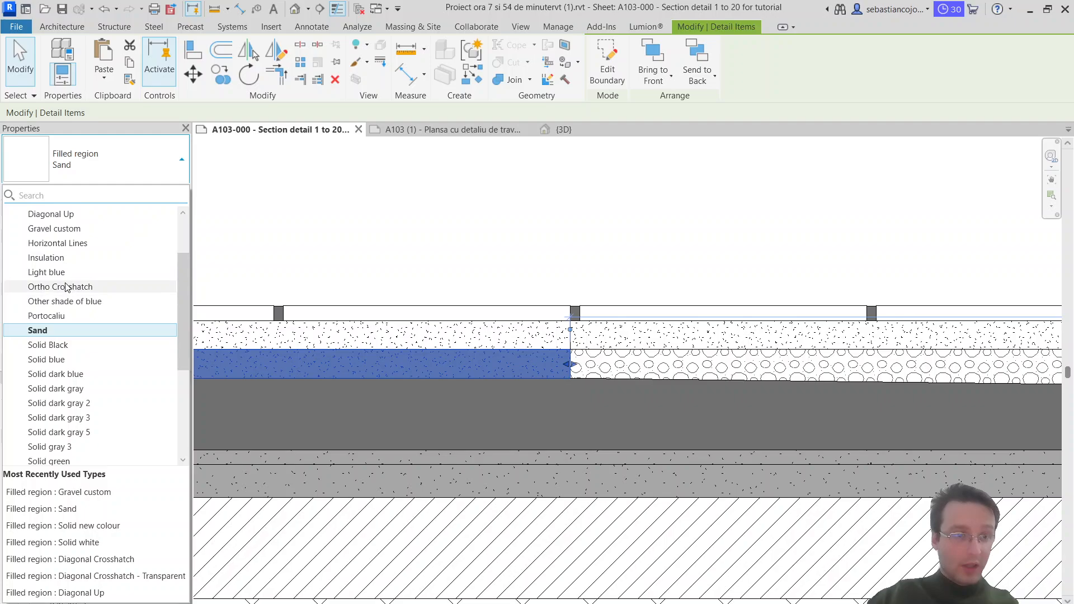
left_click(81, 226)
left_click(616, 237)
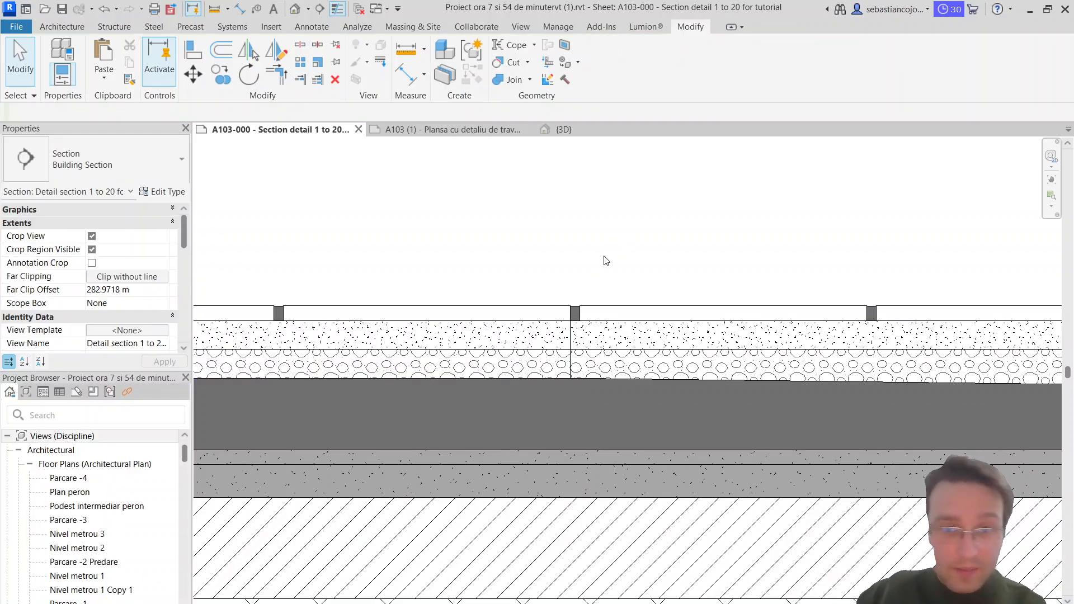
Step: Stretch the upper sand region's free end to the left boundary of the section
scroll(584, 298, "down", 4)
scroll(714, 290, "down", 3)
scroll(509, 303, "up", 5)
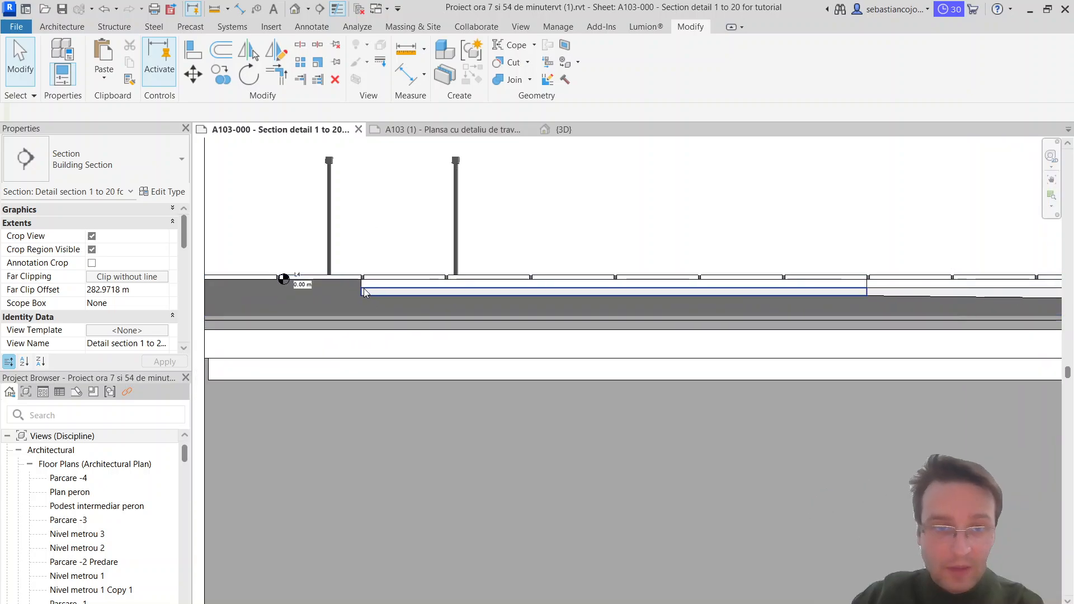
scroll(632, 312, "down", 1)
left_click(634, 311)
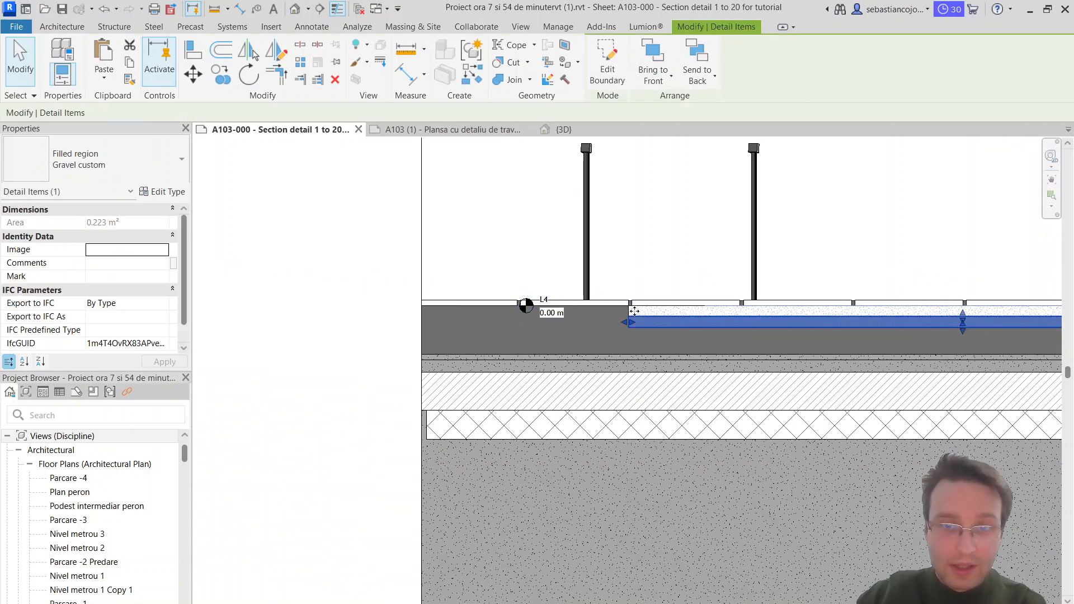
left_click(633, 311)
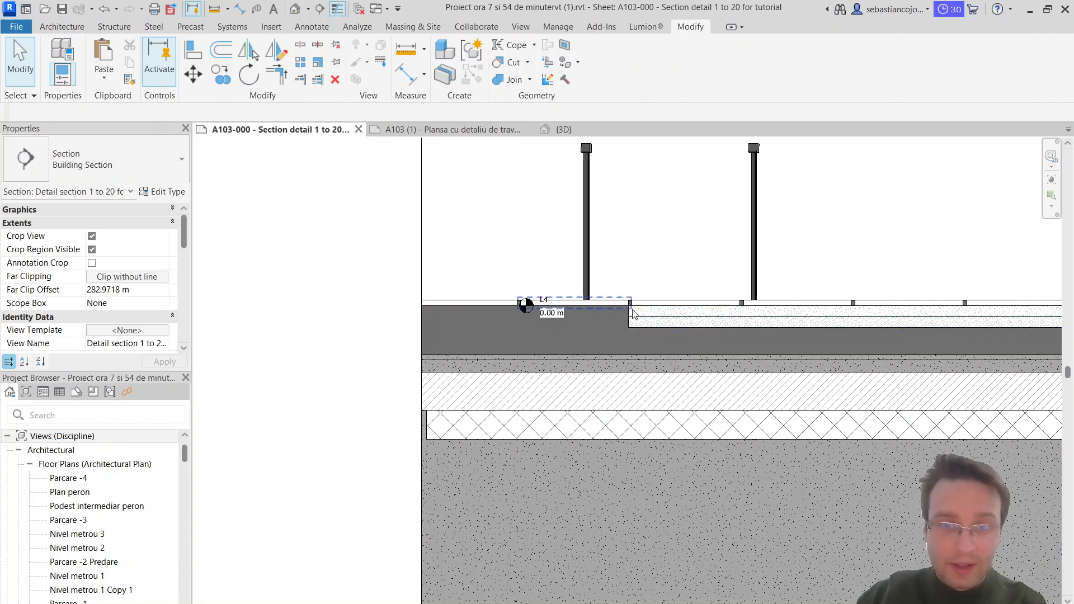
left_click(631, 312)
key("Escape")
scroll(632, 311, "up", 3)
left_click(627, 314)
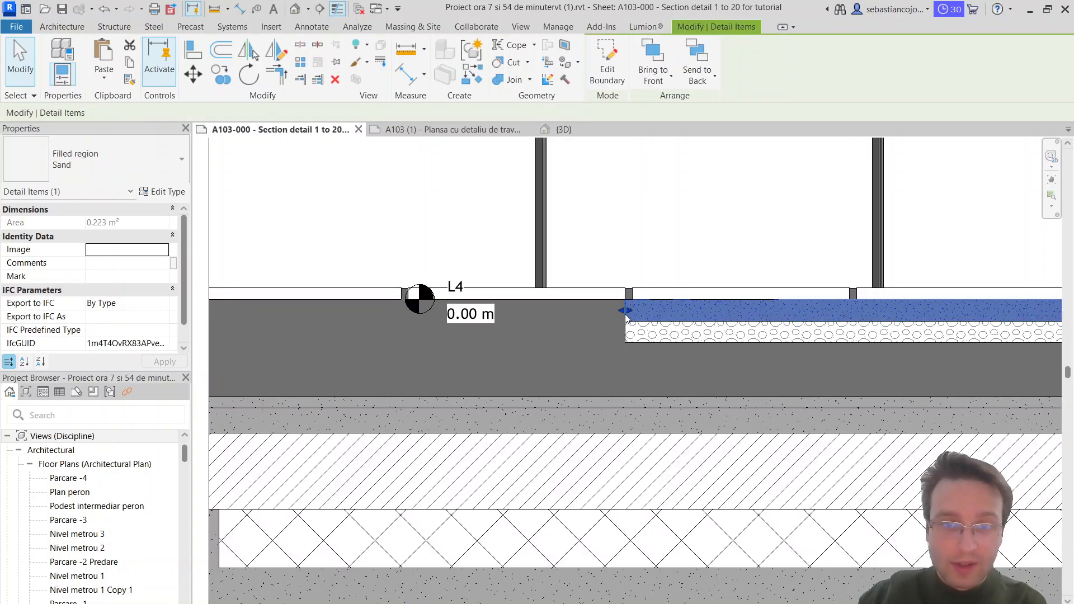
scroll(362, 289, "down", 4)
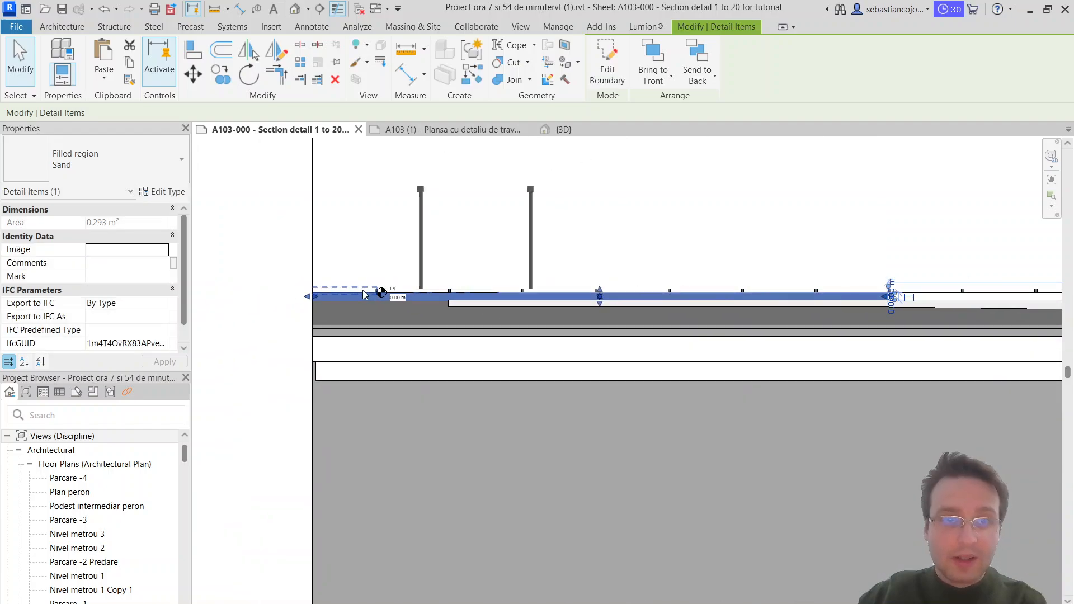
Step: Stretch the flat gravel region beneath the sand to the left boundary of the section
scroll(395, 296, "up", 2)
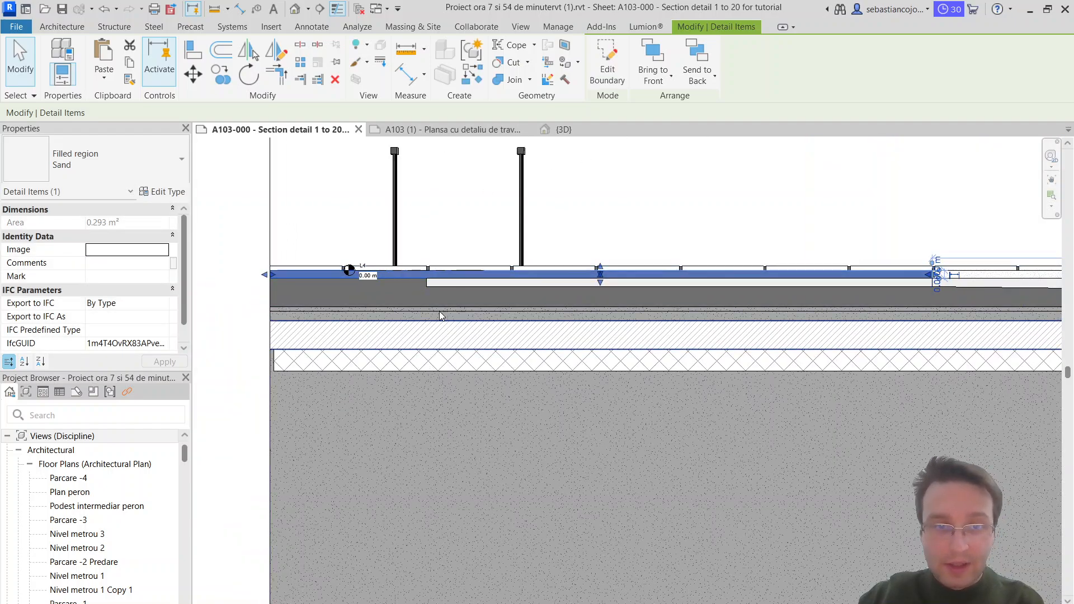
left_click(431, 280)
left_click(425, 284)
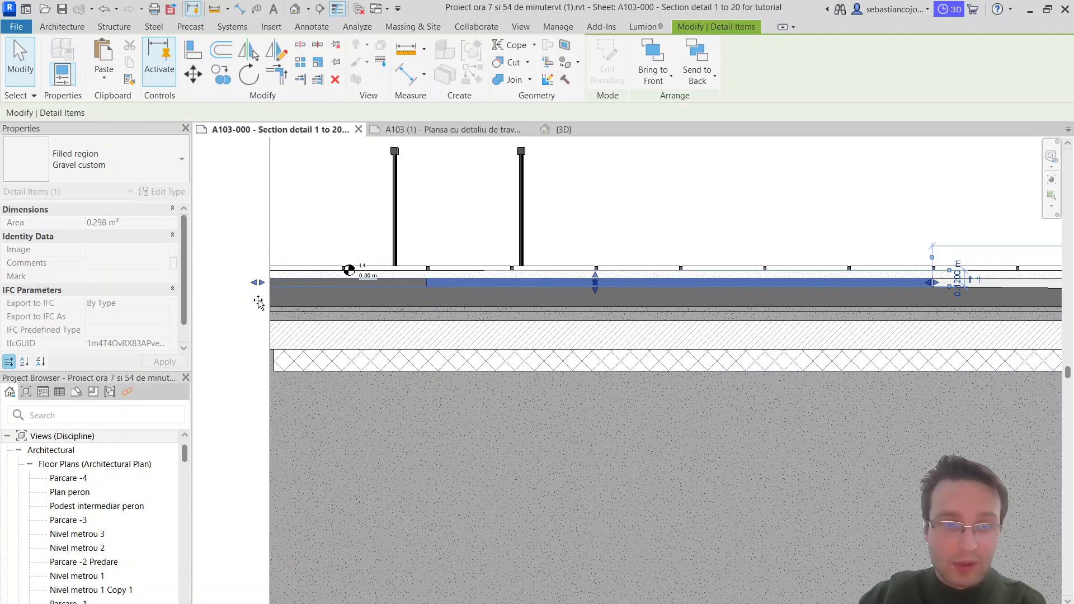
scroll(264, 305, "down", 3)
left_click(851, 325)
scroll(902, 290, "up", 4)
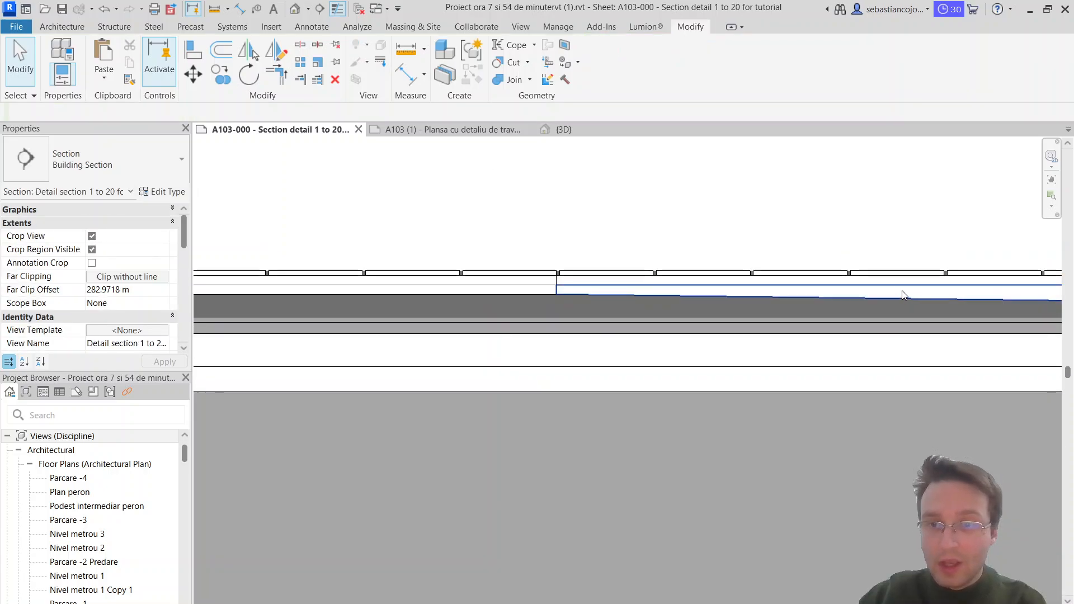
middle_click_drag(902, 290, 390, 356)
scroll(593, 359, "up", 2)
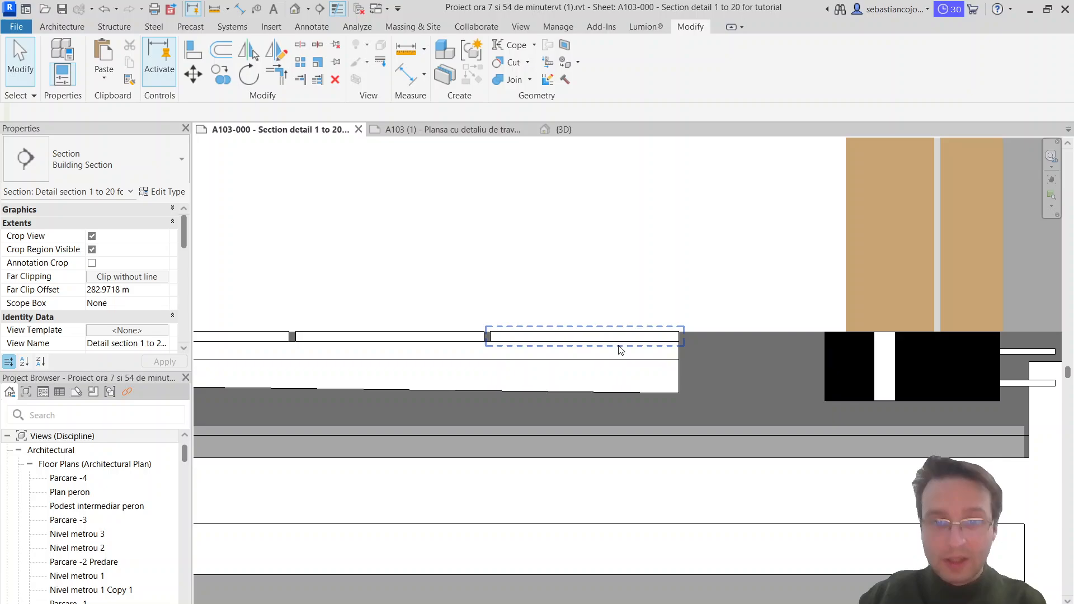
left_click(651, 333)
left_click(657, 351)
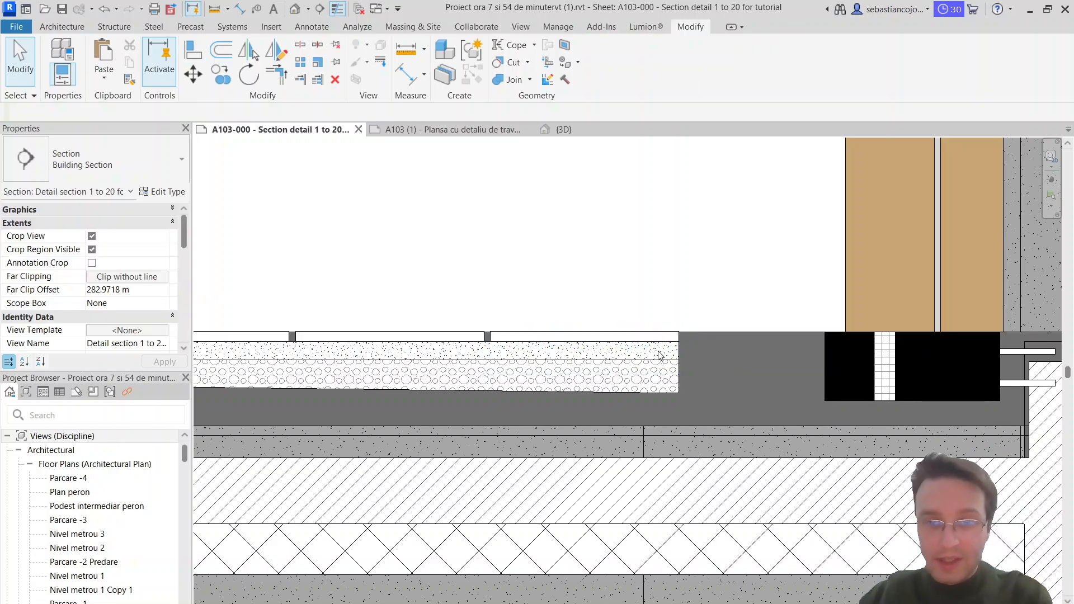
left_click(676, 350)
left_click(676, 391)
Step: Examine the floor layer notes and the drawn layers on sheet A103, and switch to Chrome on the CADhatch.com gravel page
left_click(440, 131)
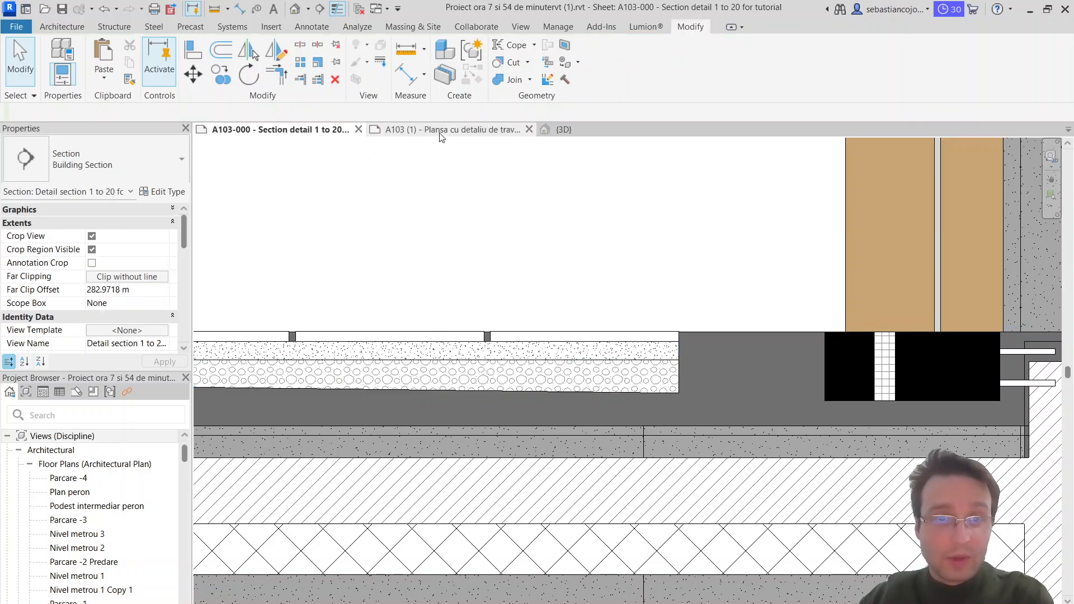
scroll(532, 311, "down", 1)
scroll(532, 365, "up", 5)
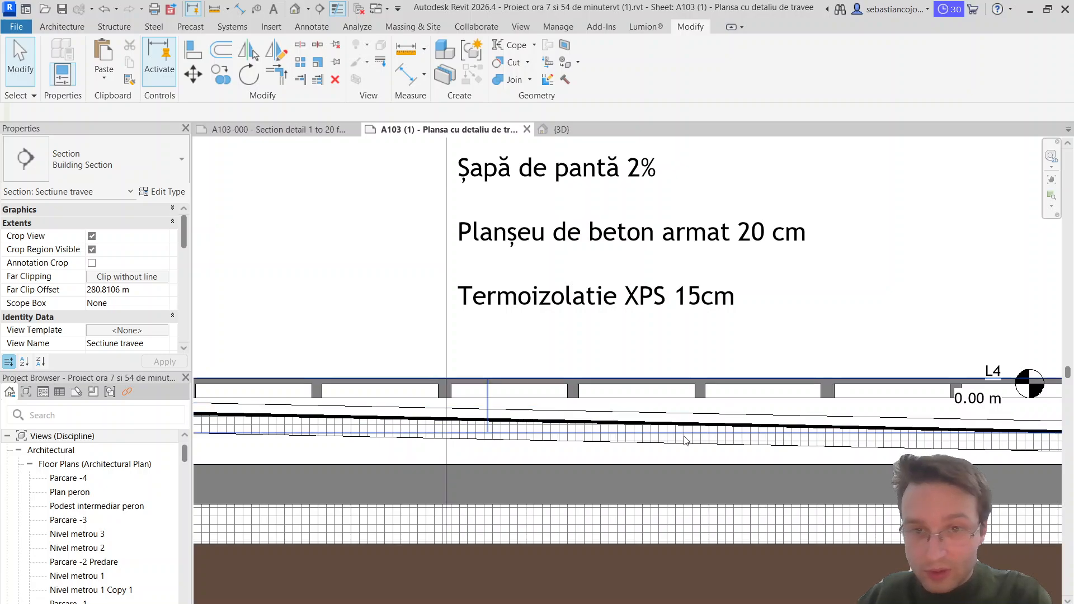
scroll(555, 428, "up", 2)
scroll(570, 408, "down", 3)
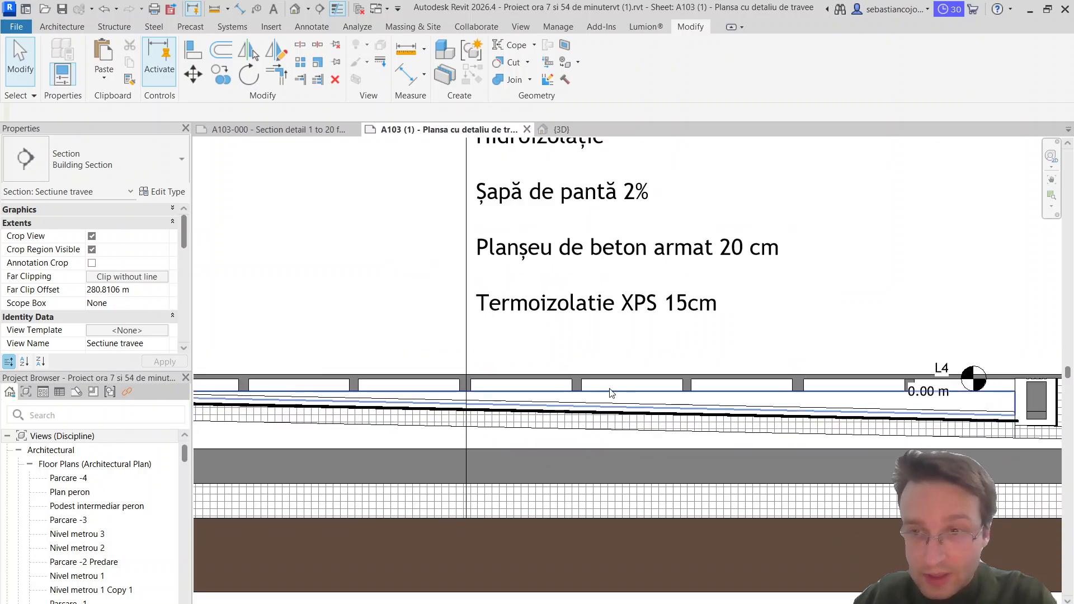
scroll(609, 392, "down", 1)
middle_click_drag(587, 212, 584, 284)
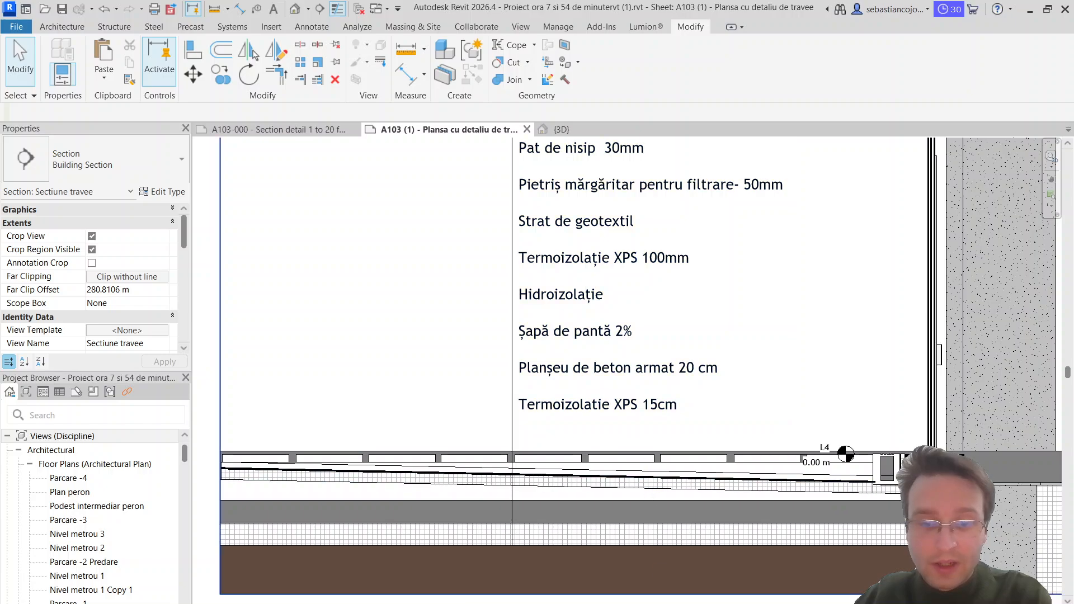
left_click(641, 588)
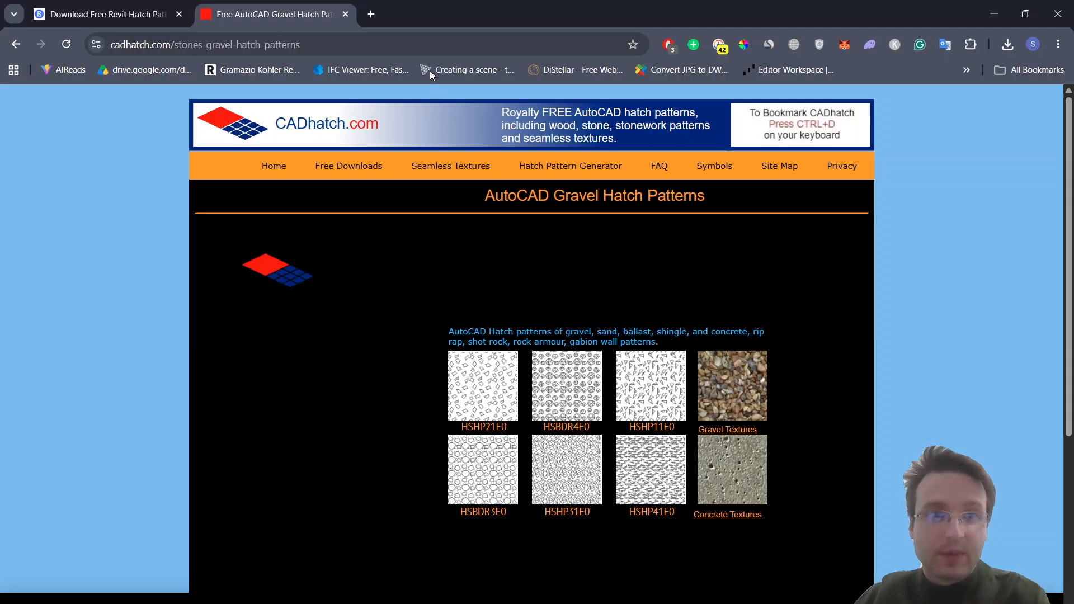
Step: Search Google for "geotextil" in a new browser tab and browse the image results
left_click(373, 14)
type("geotex")
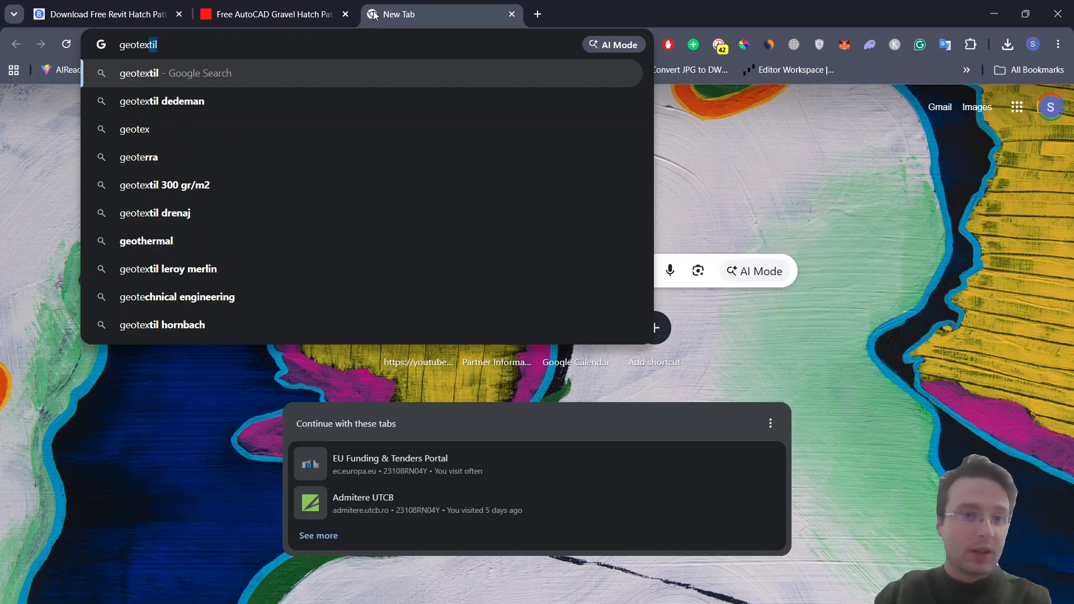
type("til")
key("Return")
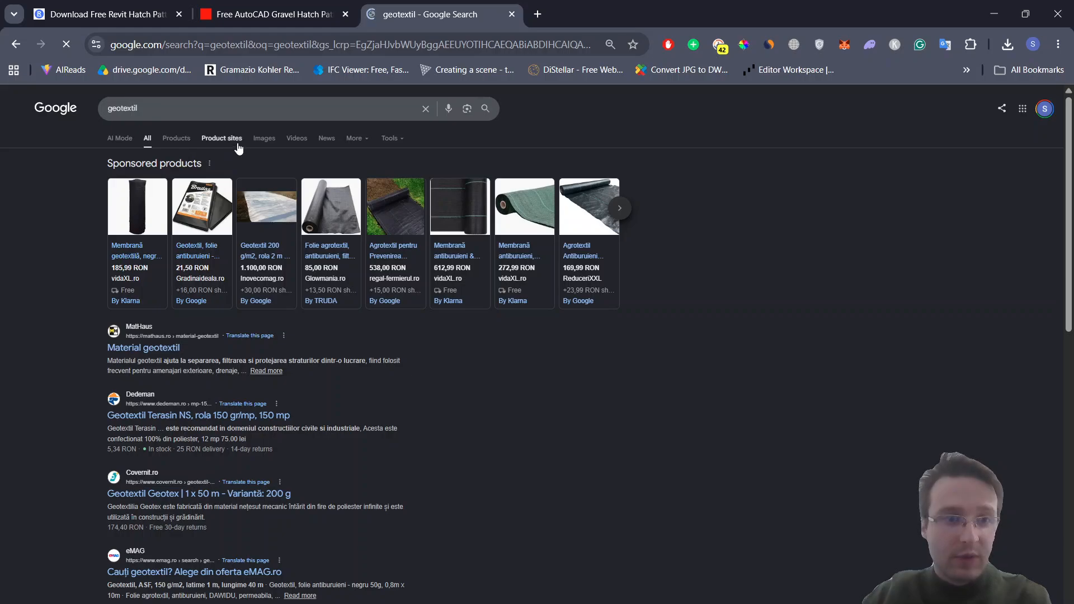
left_click(272, 140)
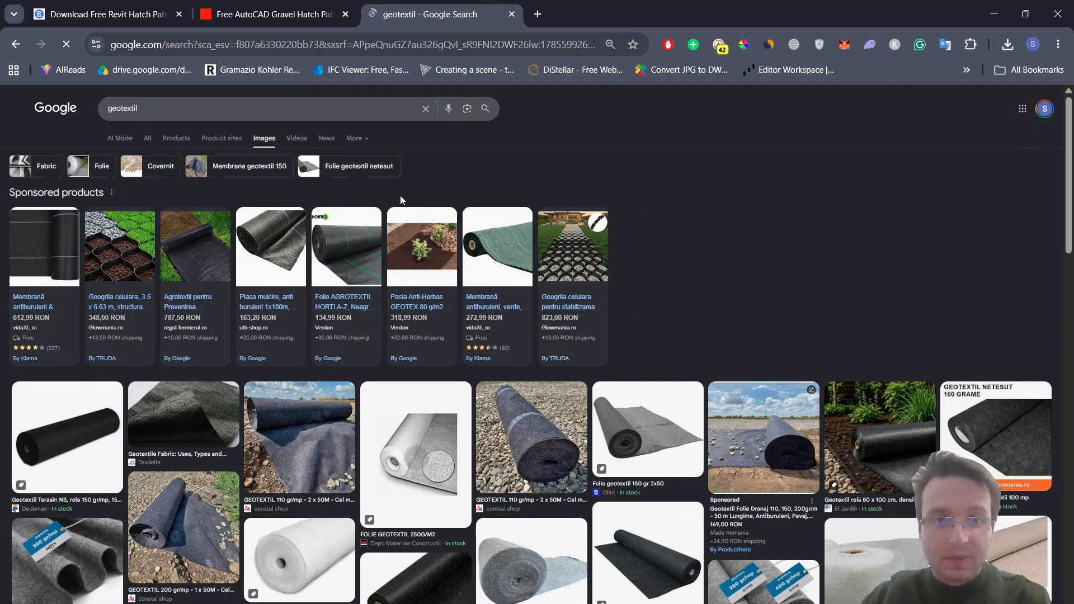
scroll(587, 296, "down", 1)
scroll(587, 298, "down", 3)
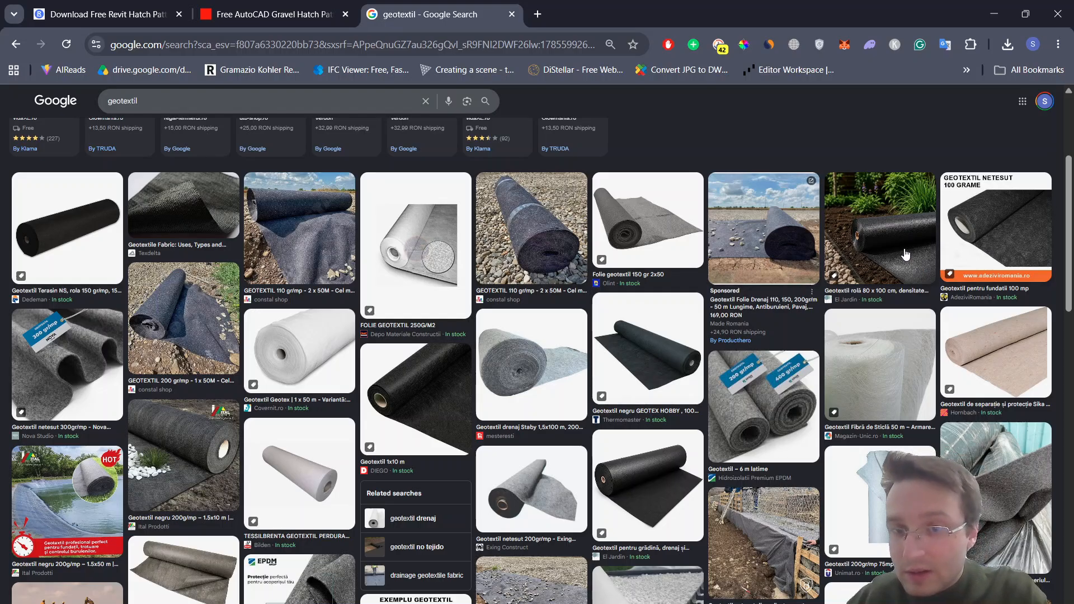
scroll(753, 448, "down", 2)
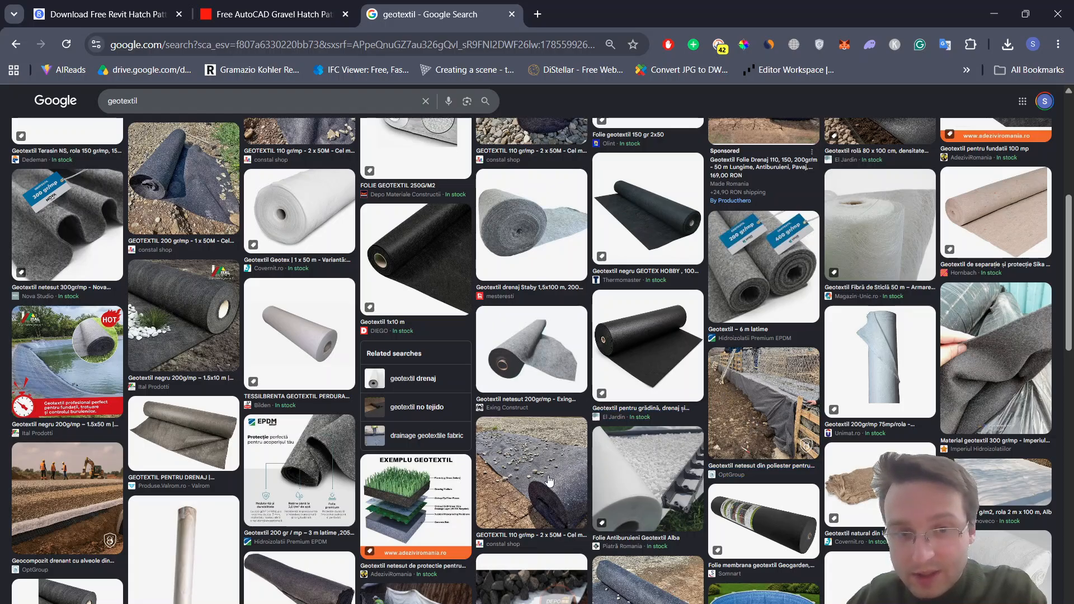
Step: Preview the geotextile images of the drainage wall, the black 200g/mp roll with pebbles, and the "Exemplu Geotextil" layer diagram
left_click(751, 402)
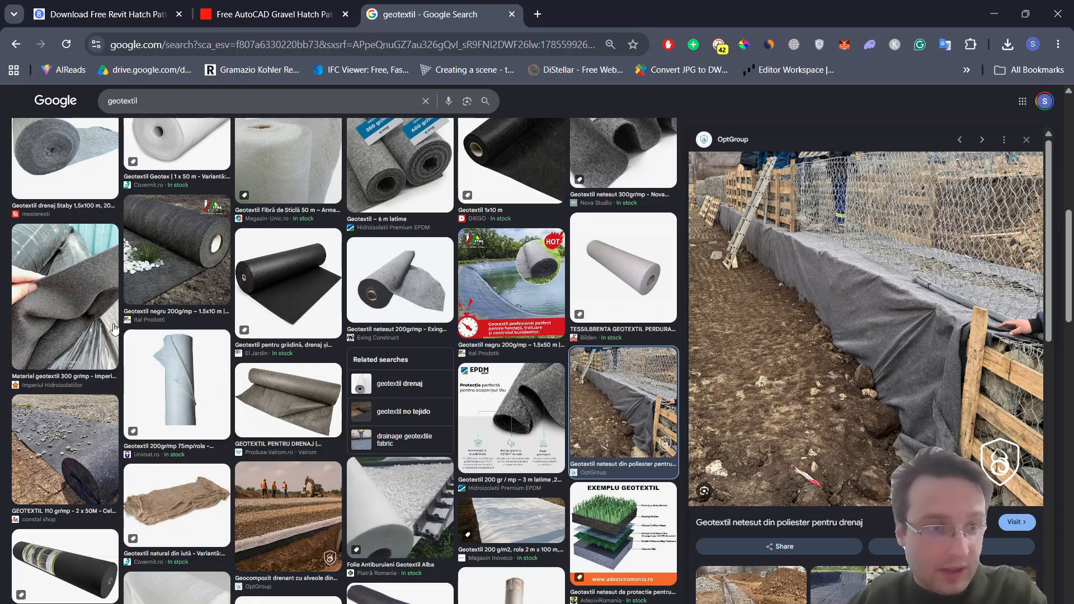
left_click(130, 271)
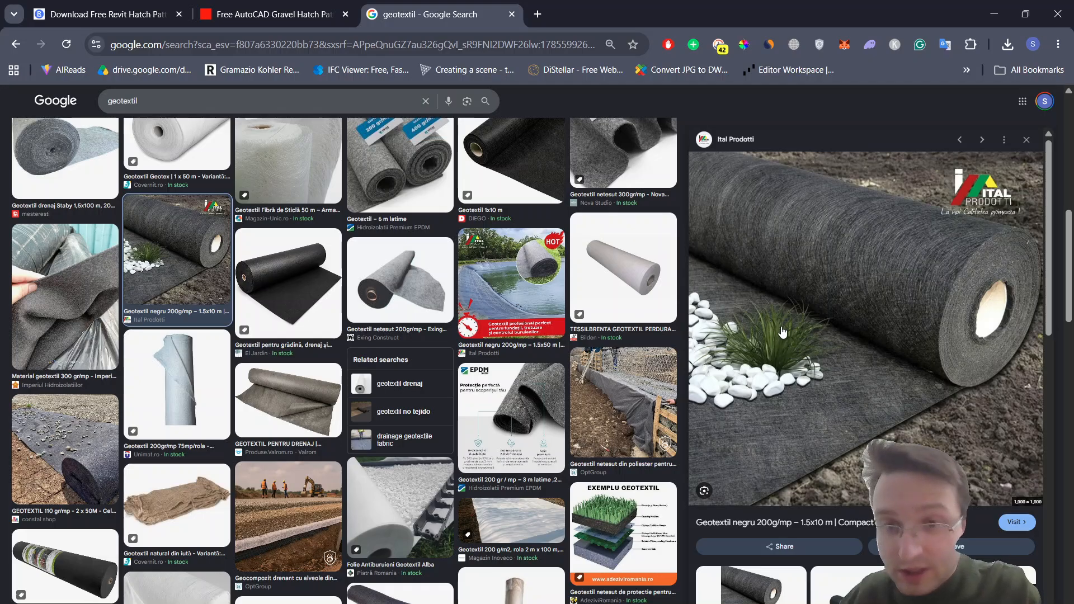
scroll(800, 288, "down", 3)
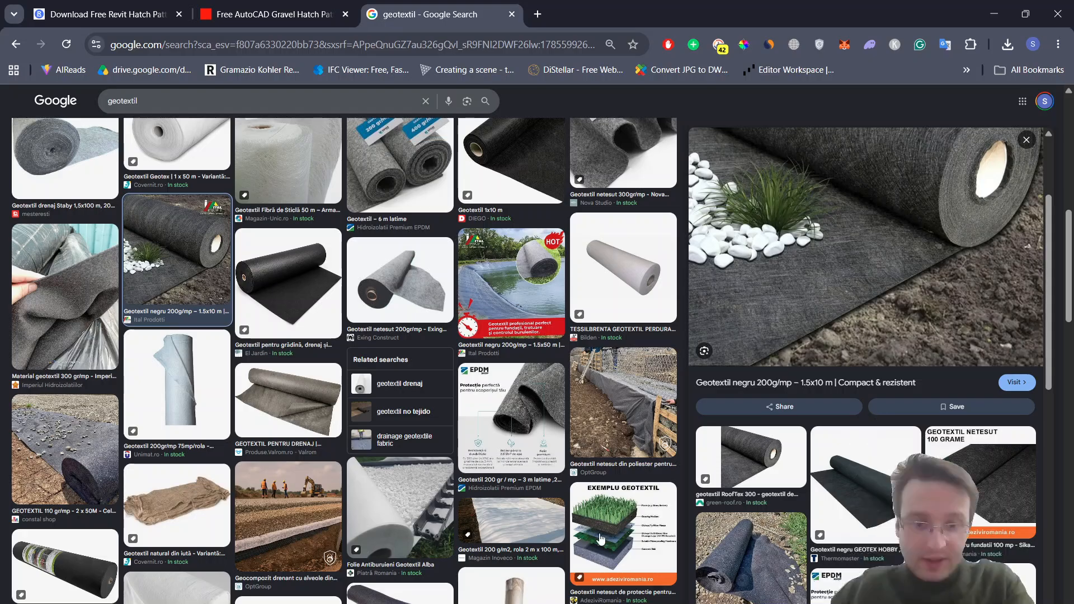
left_click(599, 534)
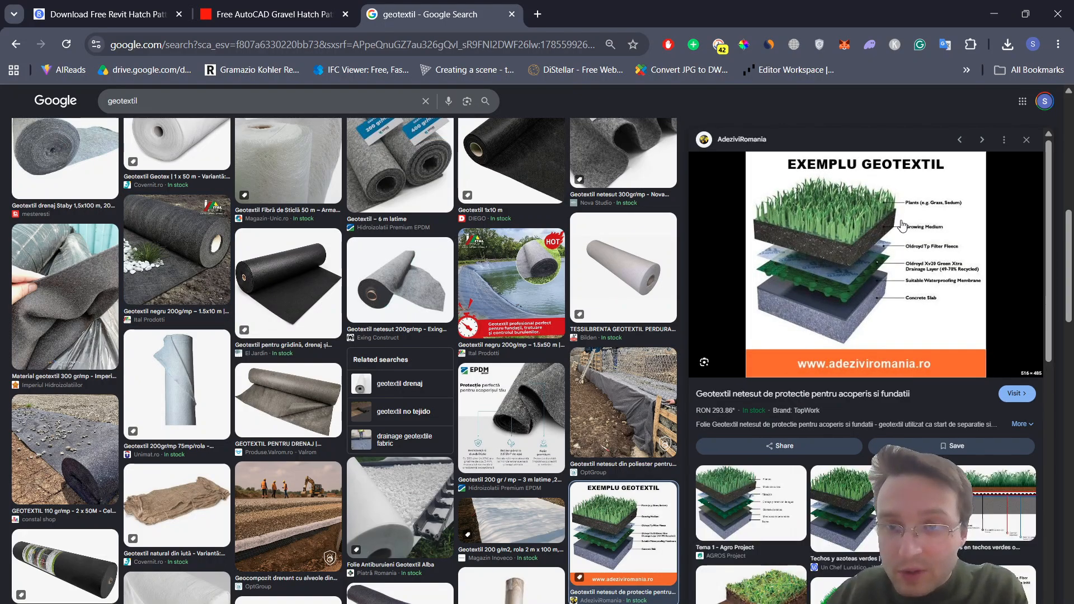
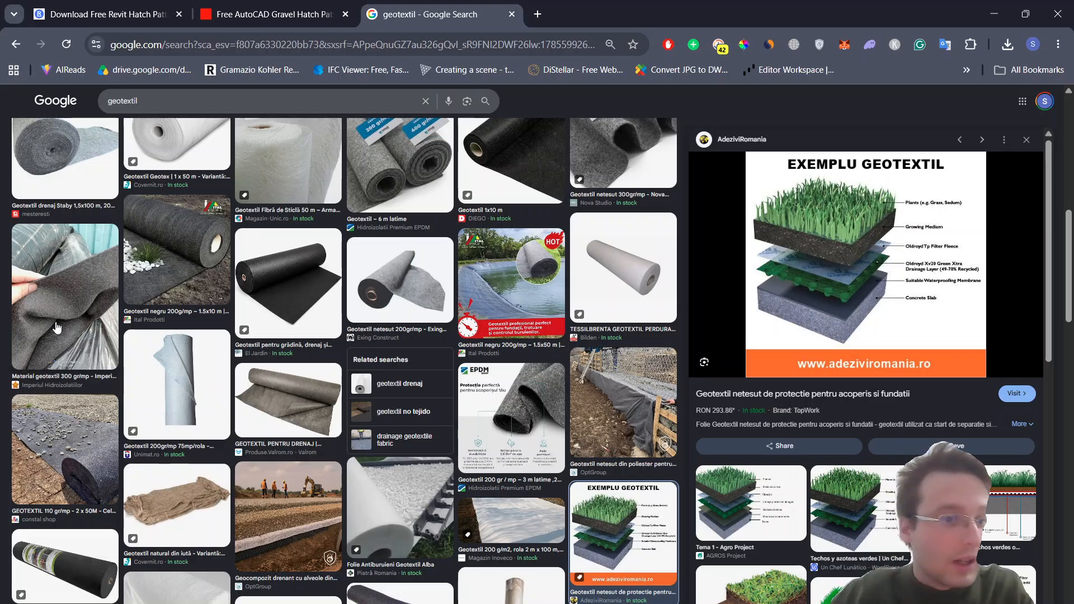
Step: Preview the 110 gr/mp geotextile roll image and a related 200 gr/mp roll covered with pebbles
left_click(138, 284)
left_click(64, 431)
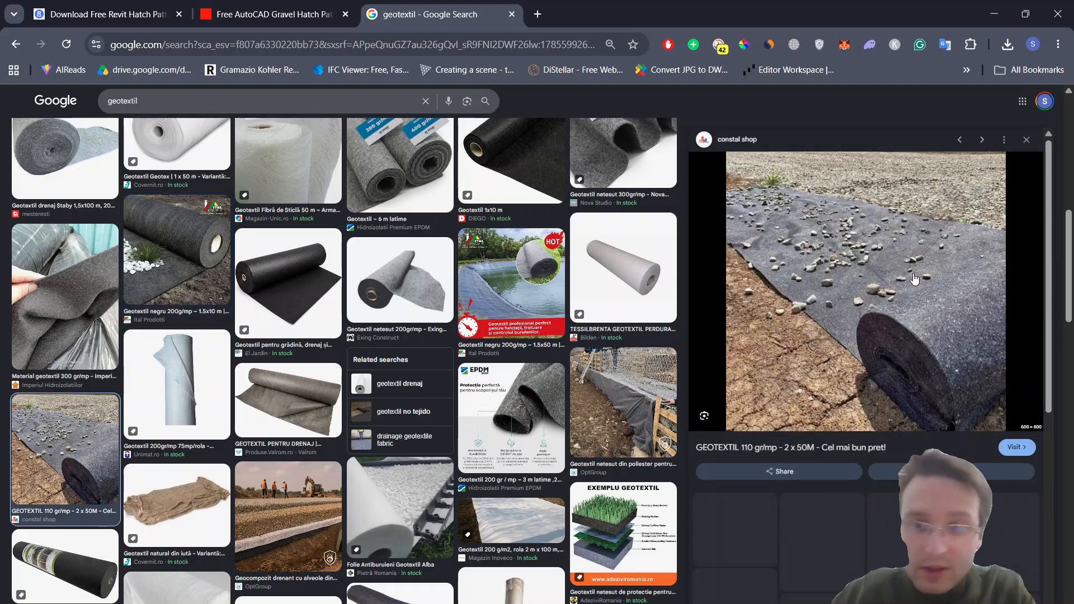
scroll(919, 284, "down", 4)
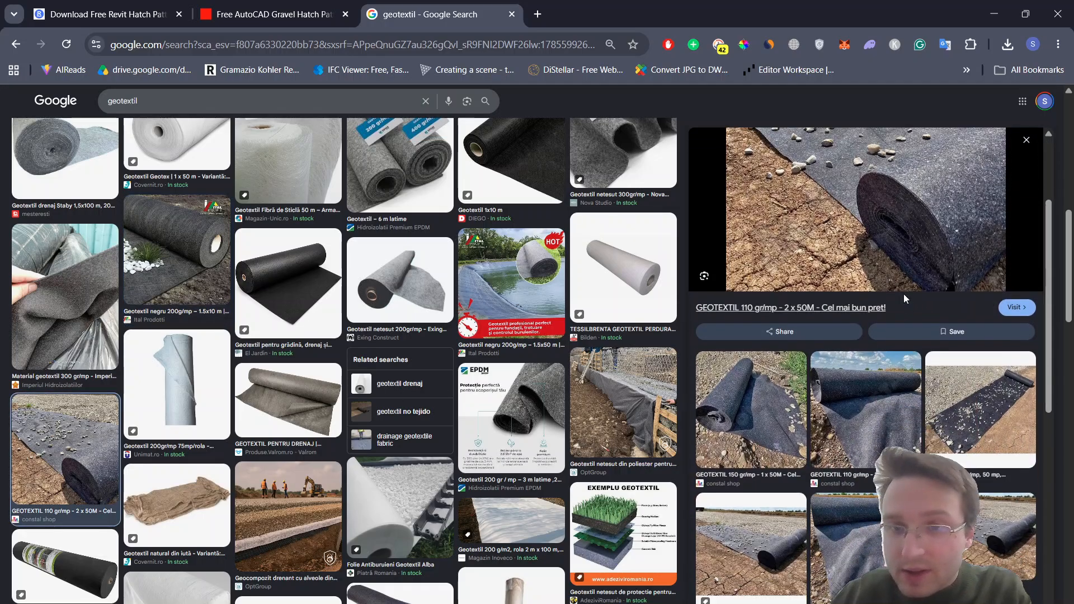
left_click(971, 316)
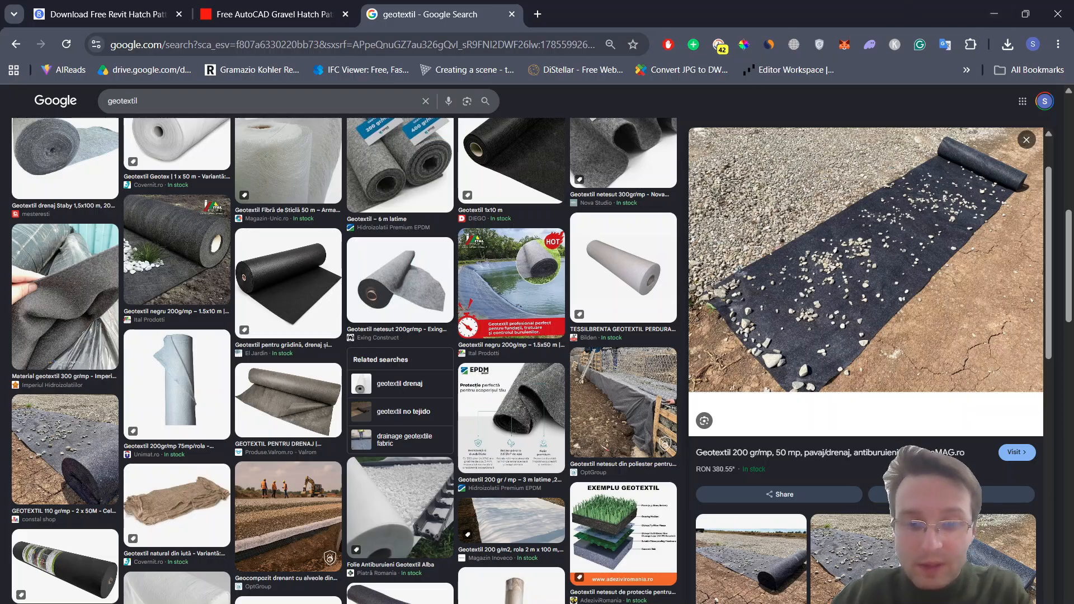
Step: Switch to Revit, check the geotextile region on sheet A103, and return to the A103-000 section detail sheet
key("alt+Tab")
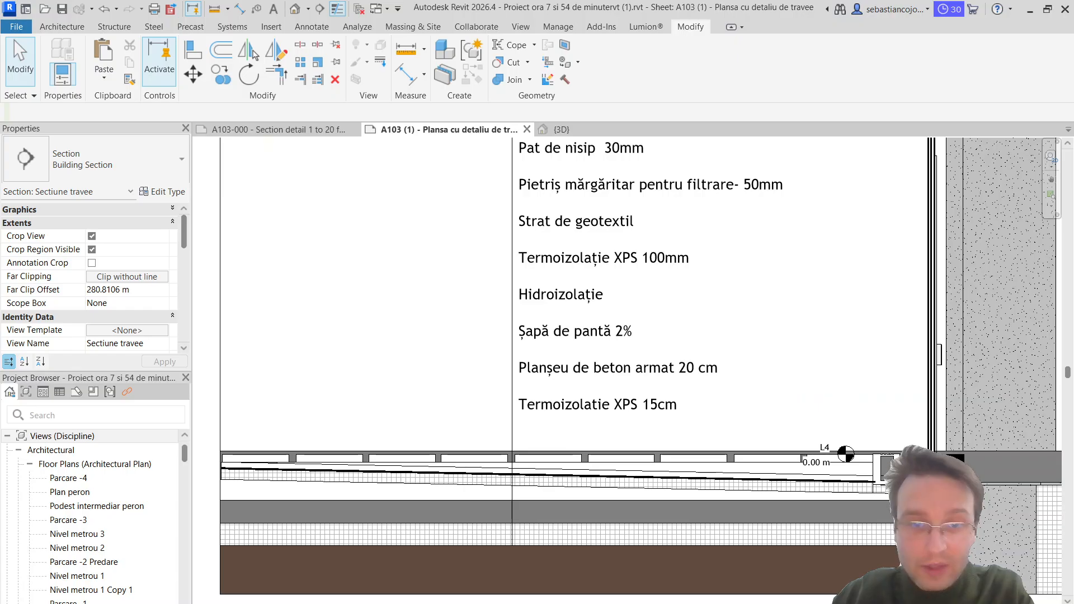
left_click(694, 479)
key("Escape")
left_click(280, 129)
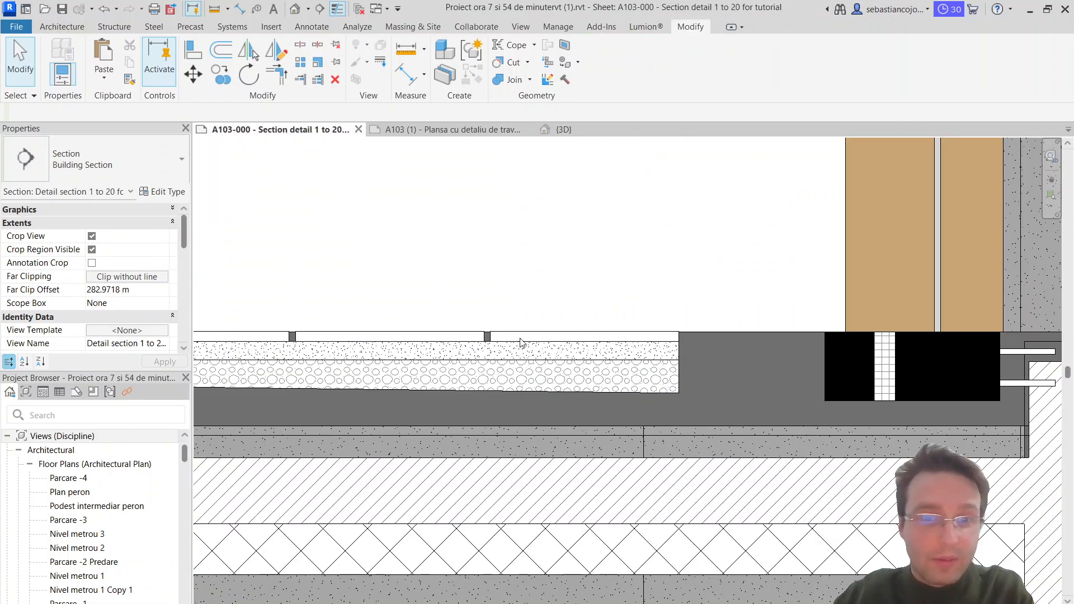
Step: Sketch a closed filled region boundary about 25 mm deep along the underside of the sloped gravel layer
left_click(312, 27)
left_click(316, 63)
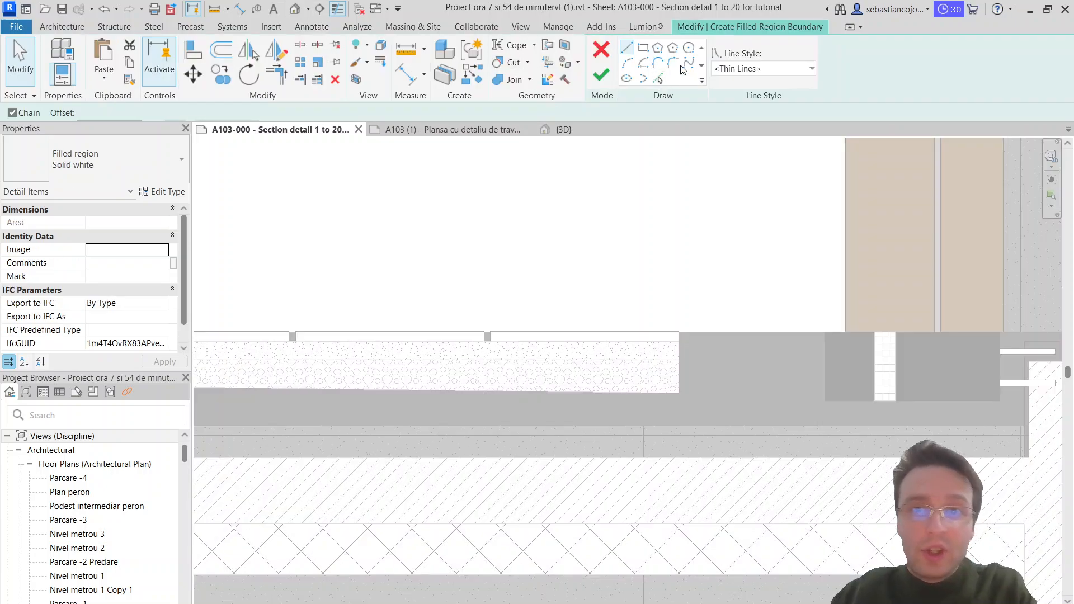
scroll(587, 313, "down", 3)
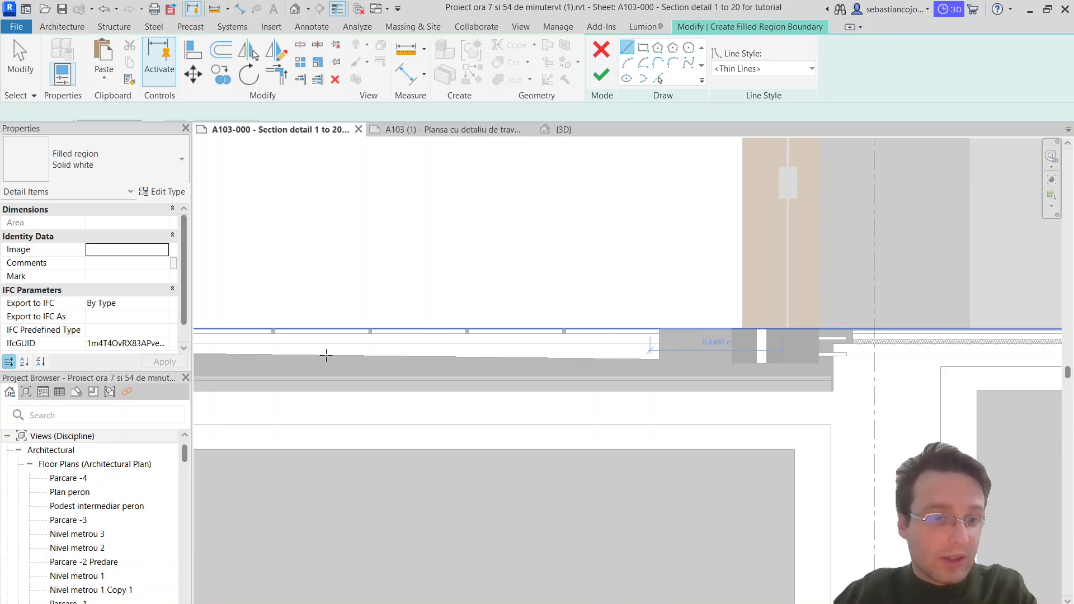
middle_click_drag(326, 355, 200, 297)
scroll(414, 357, "up", 4)
left_click(385, 345)
scroll(1038, 319, "up", 3)
scroll(1029, 313, "up", 3)
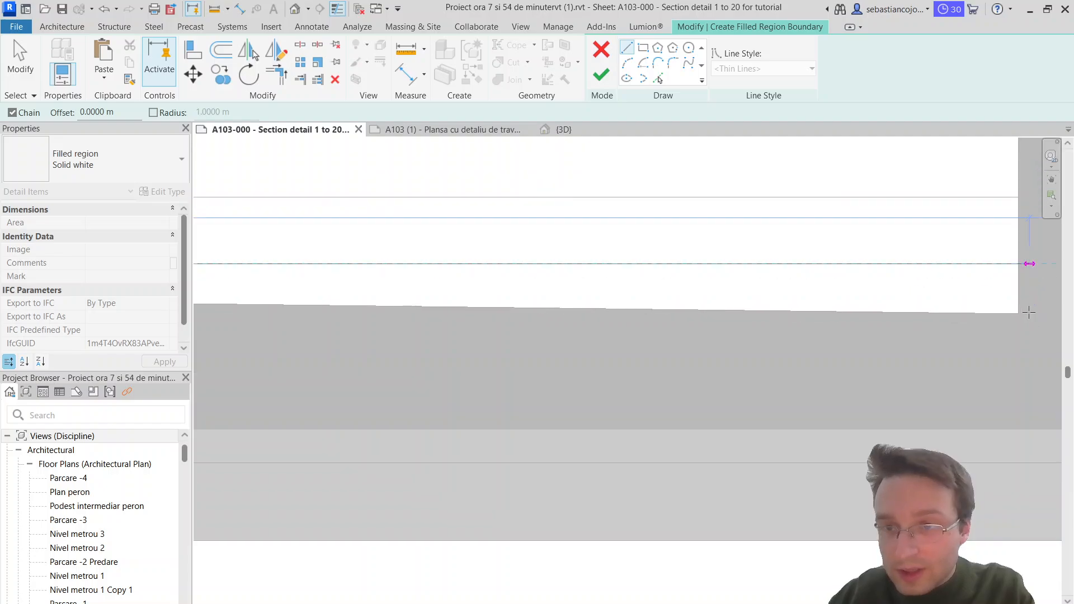
right_click(1029, 313)
left_click(1019, 311)
left_click(1018, 313)
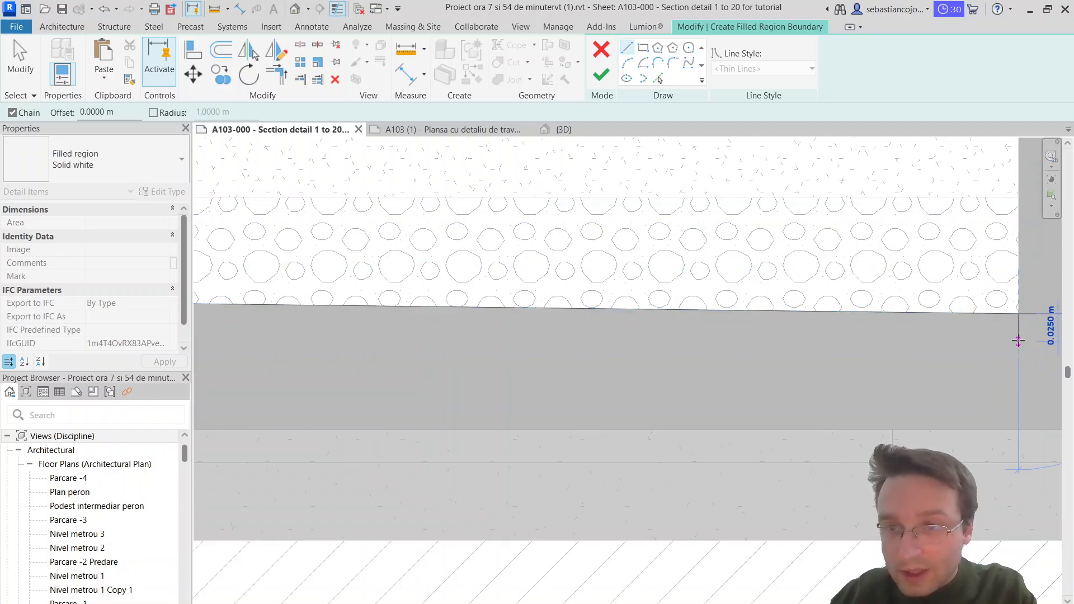
left_click(1018, 341)
scroll(1021, 338, "down", 6)
scroll(371, 356, "up", 1)
scroll(541, 326, "up", 3)
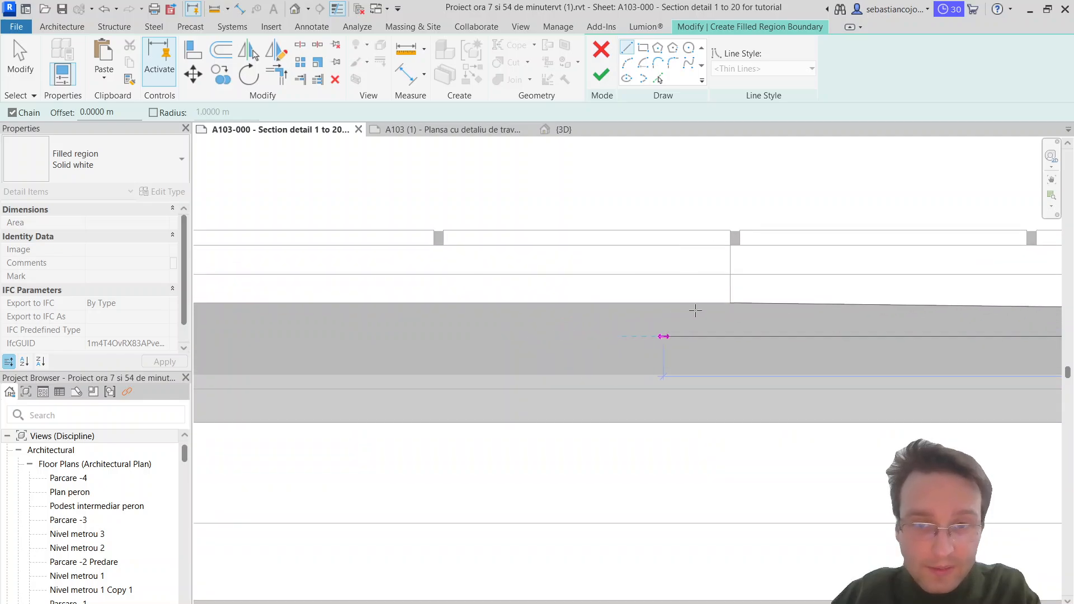
scroll(695, 311, "up", 1)
left_click(733, 304)
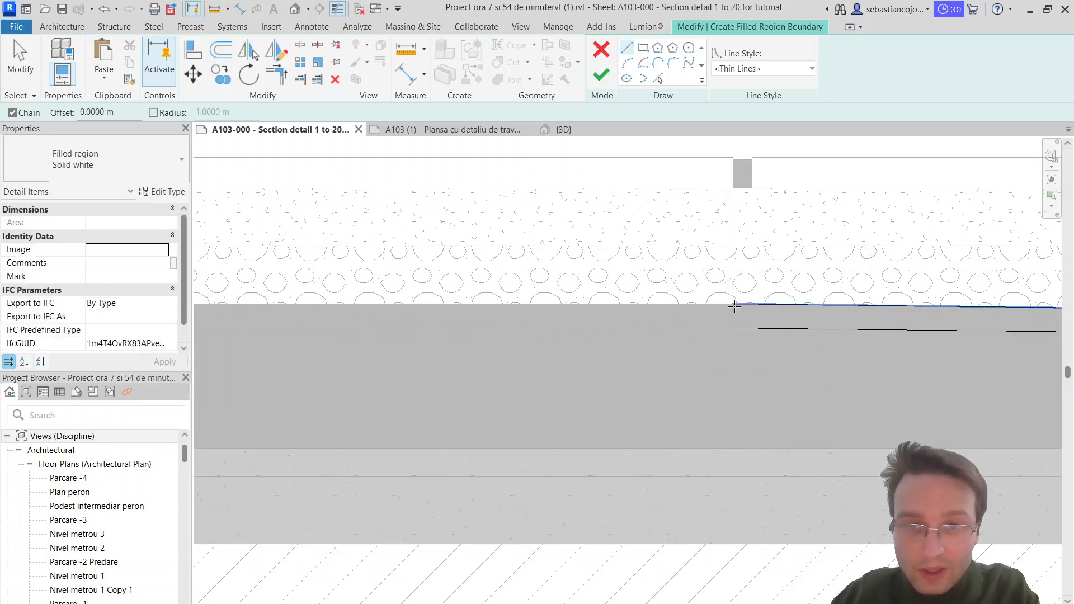
Step: Move the lower edge of the sketched boundary up to make the sloped strip thinner
key("Escape")
key("Escape")
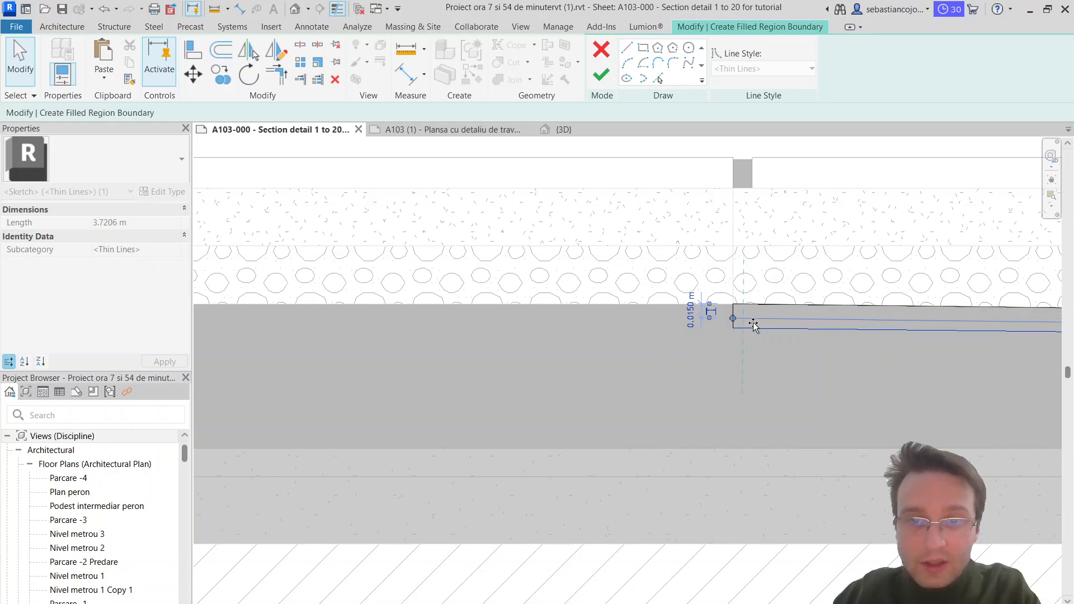
key("Escape")
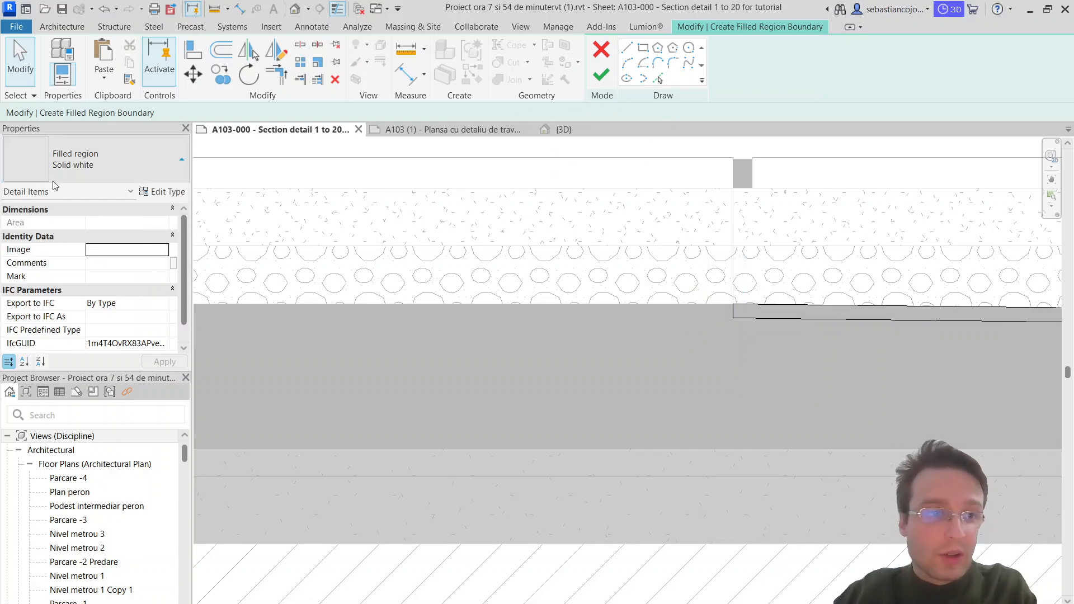
Step: Assign the Solid Black filled region type to the sloped strip and finish the sketch
left_click(62, 163)
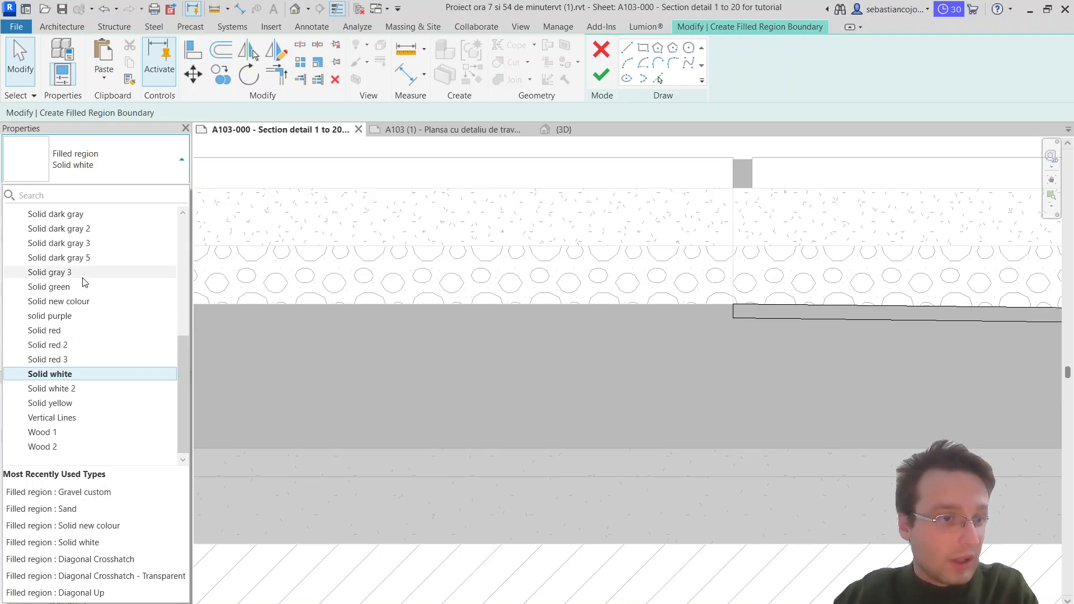
scroll(84, 391, "up", 4)
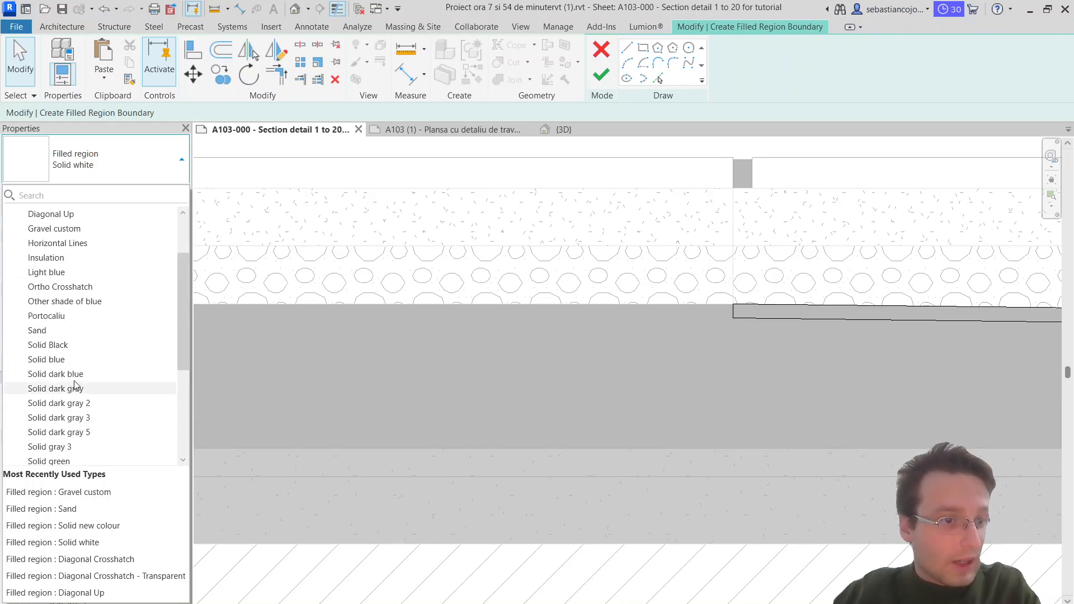
left_click(48, 345)
left_click(602, 76)
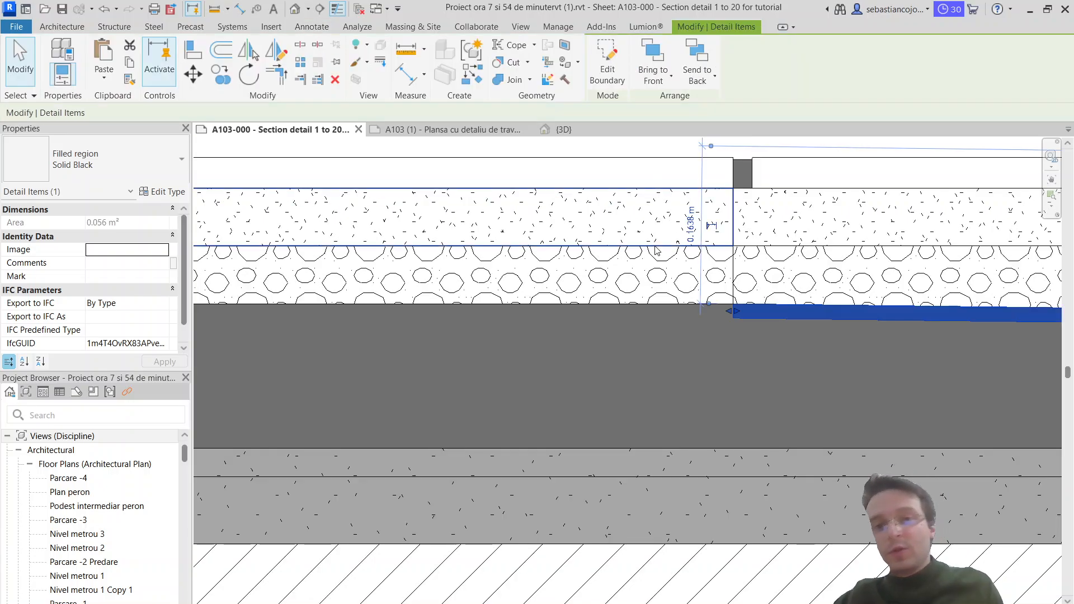
Step: Inspect the type properties of the black sloped strip beneath the gravel and close them without changes
scroll(614, 326, "down", 4)
key("Escape")
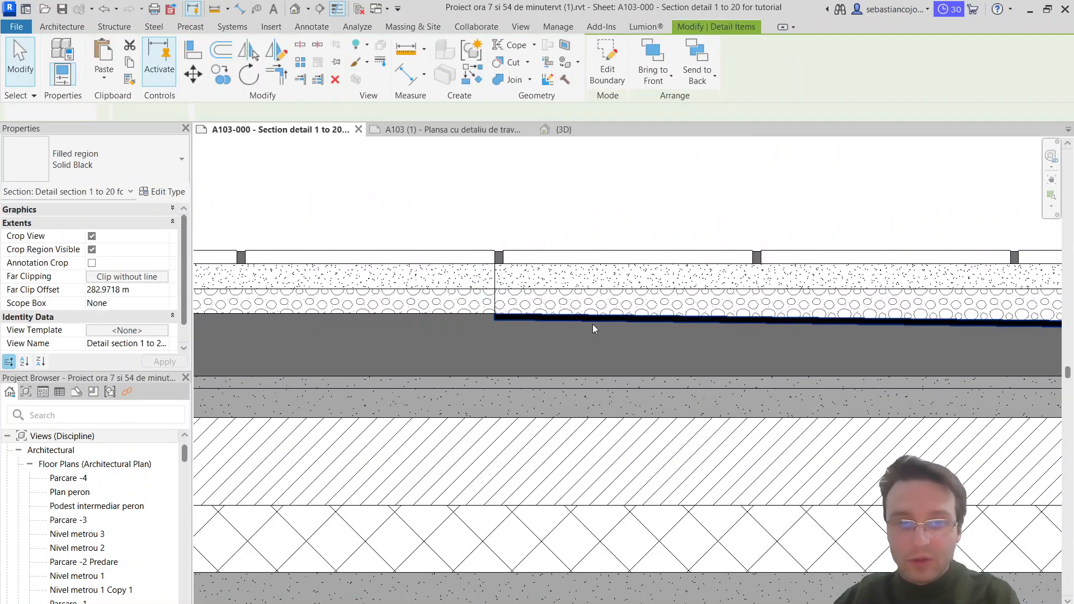
left_click(595, 321)
left_click(149, 191)
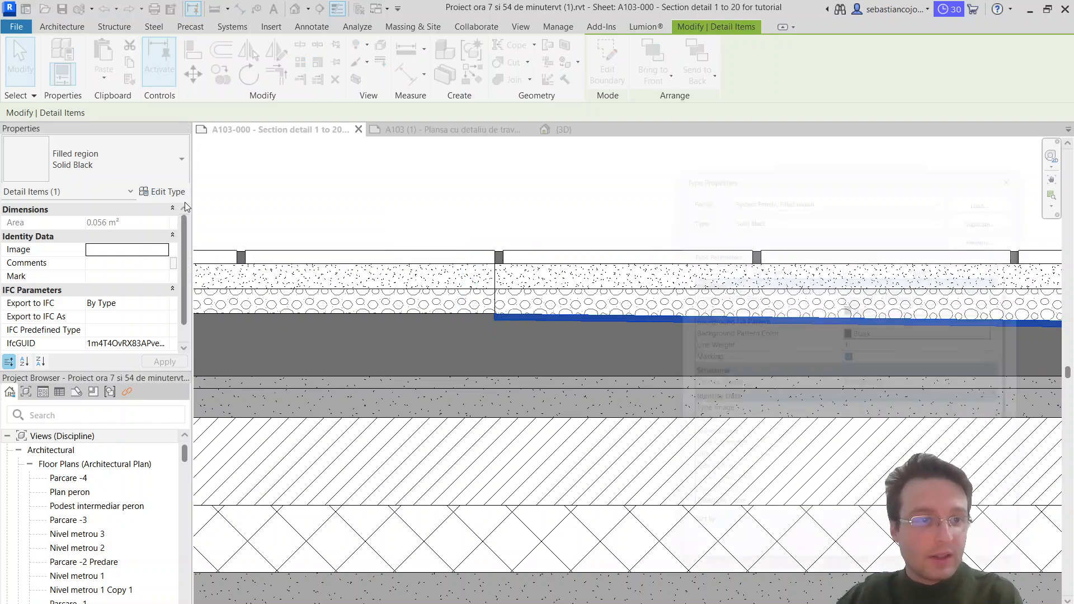
key("Escape")
Step: Change the sloped strip's type to Solid white and open its type properties
left_click(124, 166)
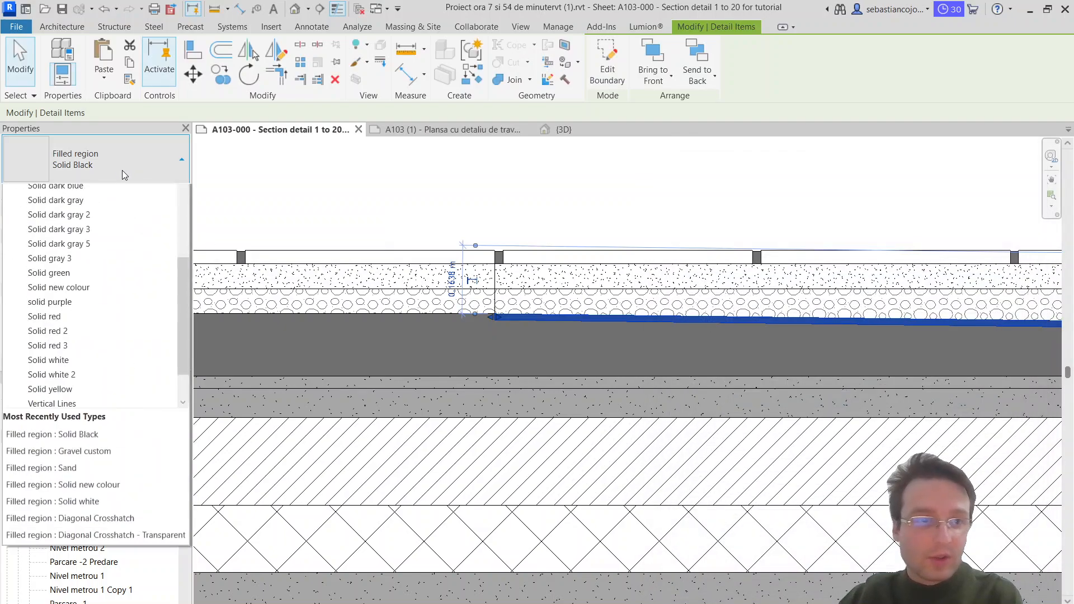
scroll(95, 389, "down", 1)
left_click(90, 376)
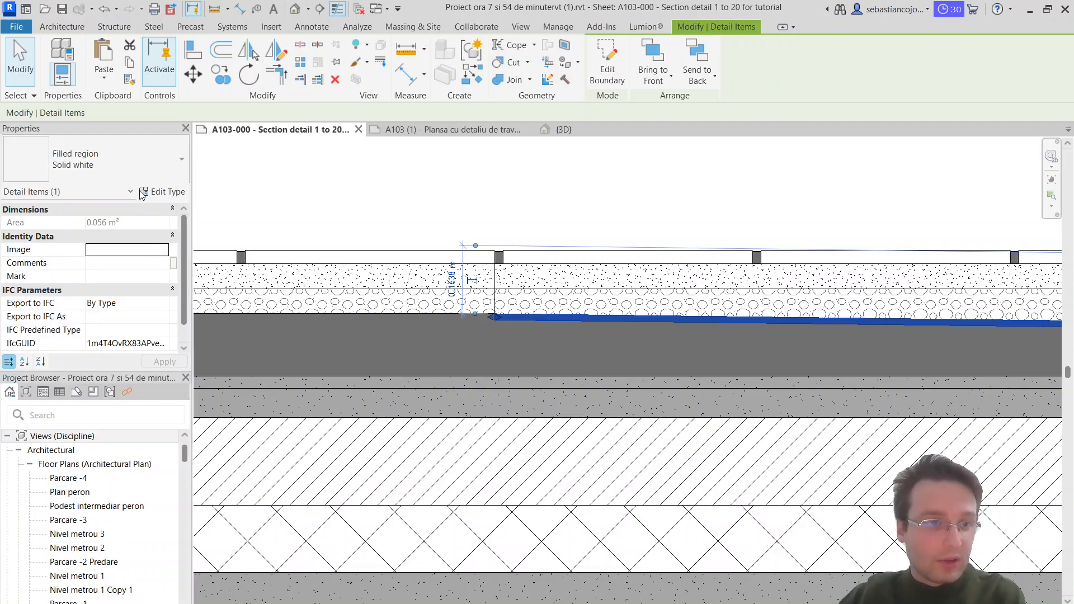
left_click(162, 191)
Step: Try to duplicate the Solid white filled region type under the name "Solid black"
left_click(996, 209)
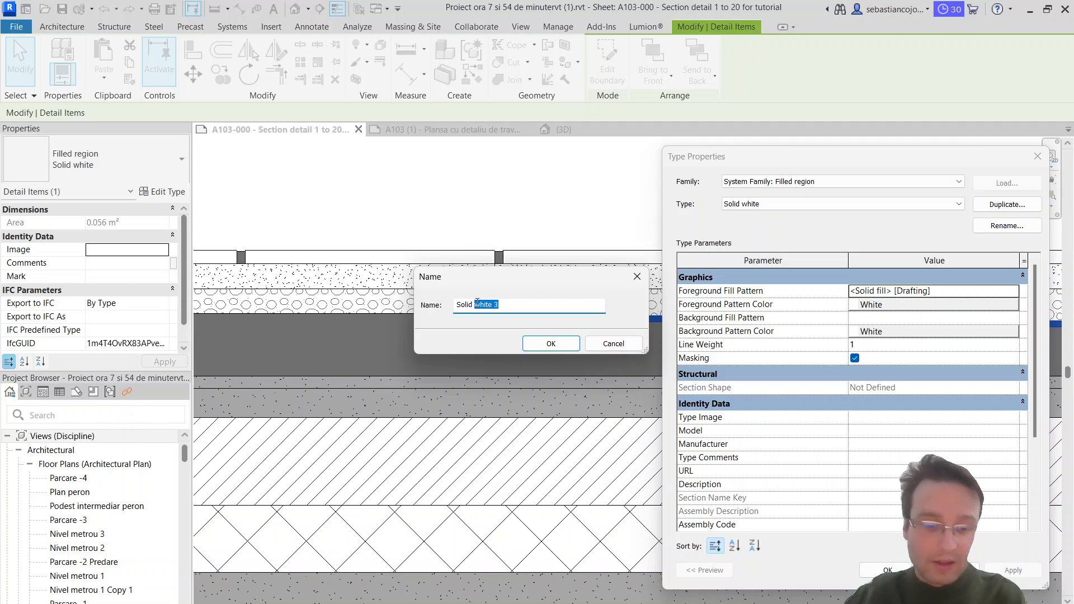
type("Solid black")
key("Return")
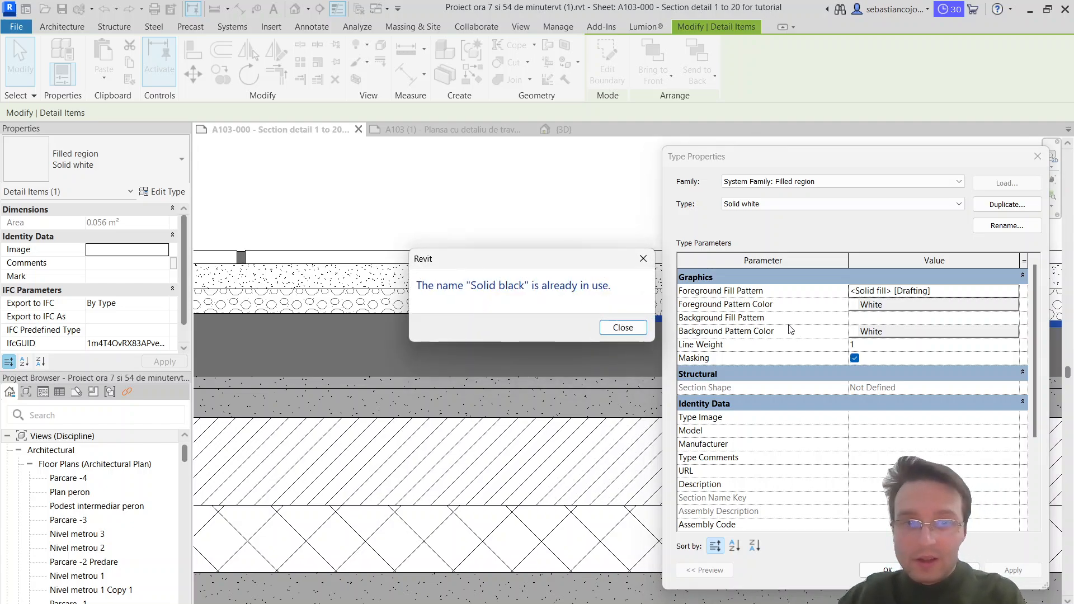
key("Return")
Step: Duplicate the filled region type as "Solid black custom#" with a Black foreground pattern color and apply it to the sloped strip
left_click(994, 205)
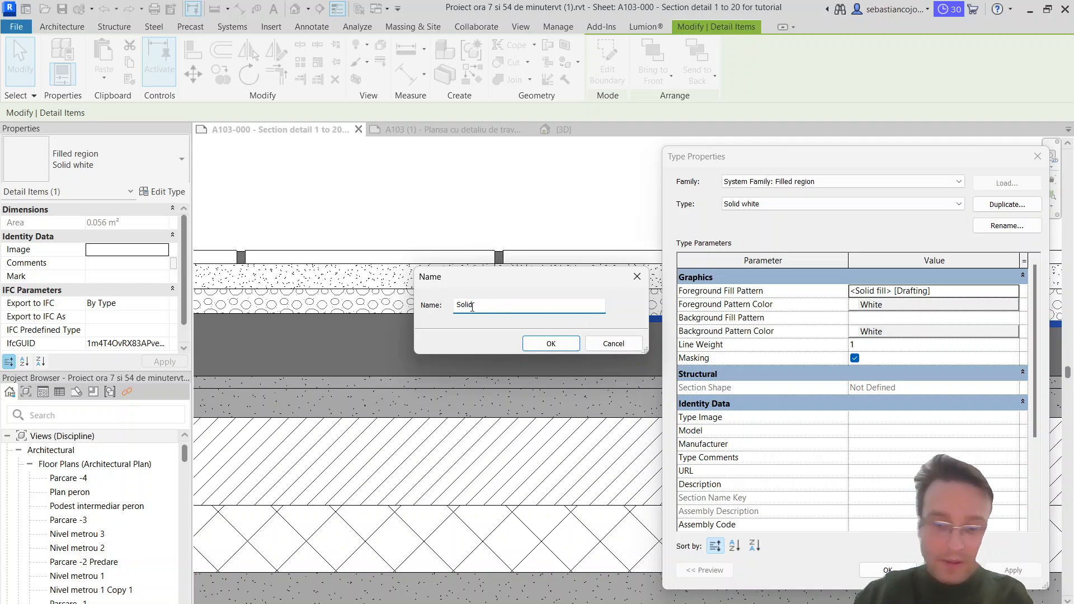
type("Solid black cust")
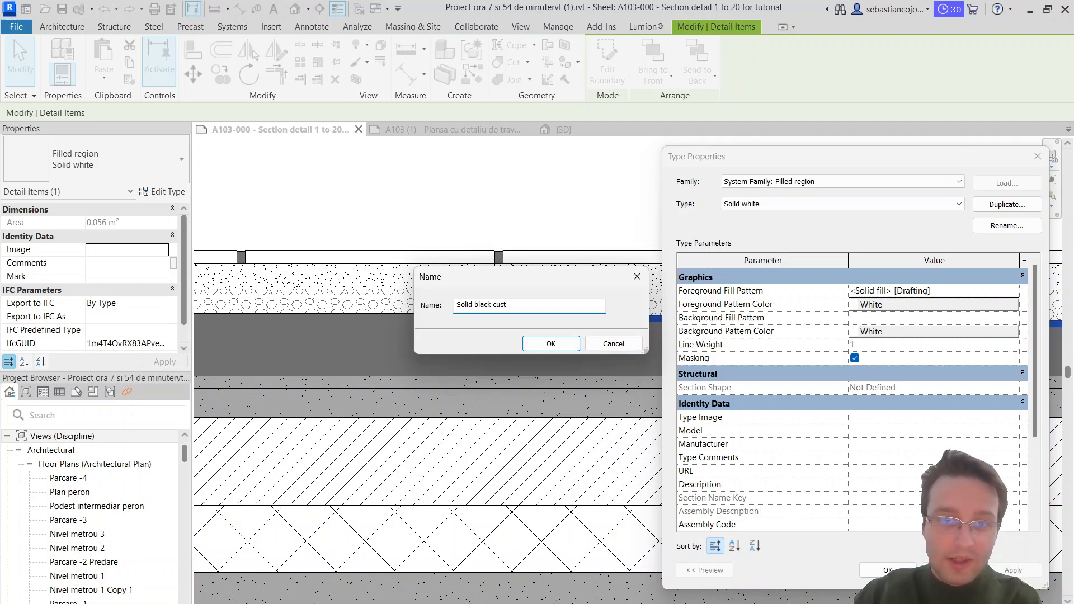
type("om#")
key("Return")
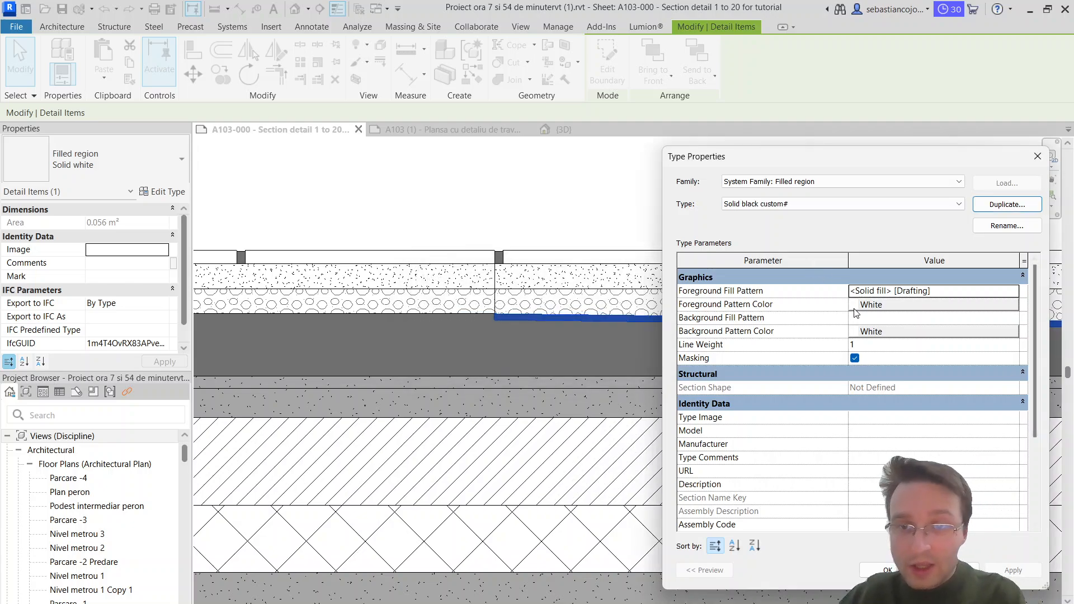
left_click(855, 307)
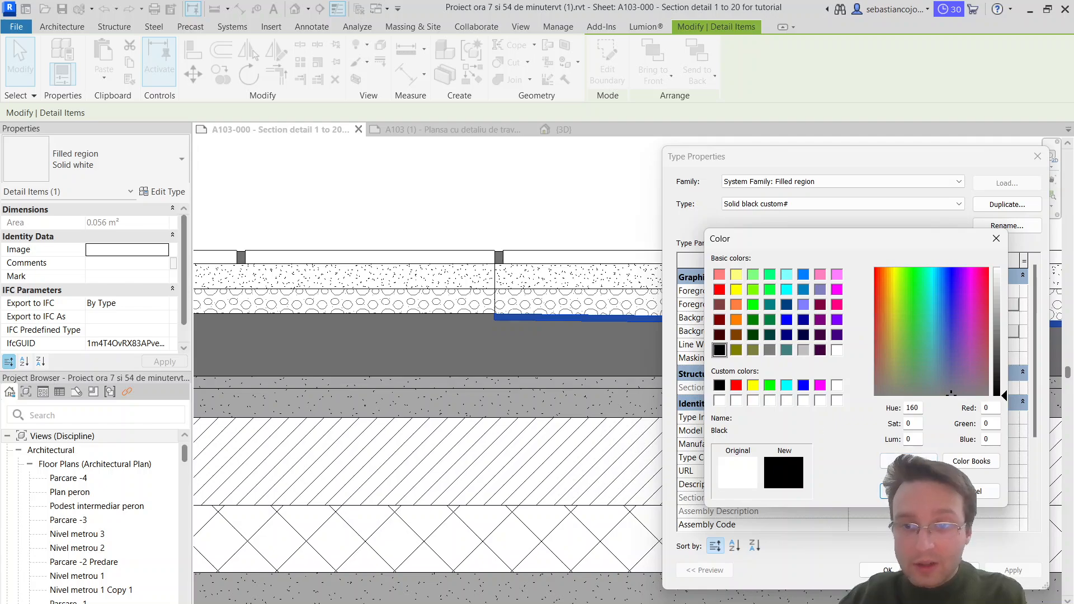
left_click(907, 491)
left_click(886, 570)
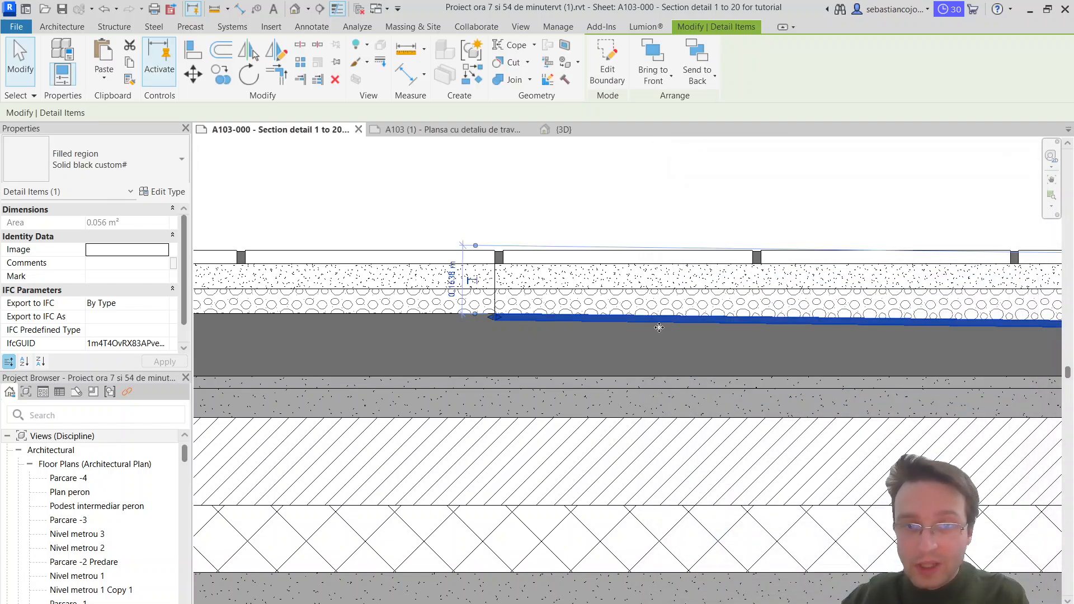
scroll(662, 326, "down", 2)
key("Escape")
Step: Copy the flat custom gravel region straight down beneath the original, next to the start of the black strip
scroll(552, 322, "down", 2)
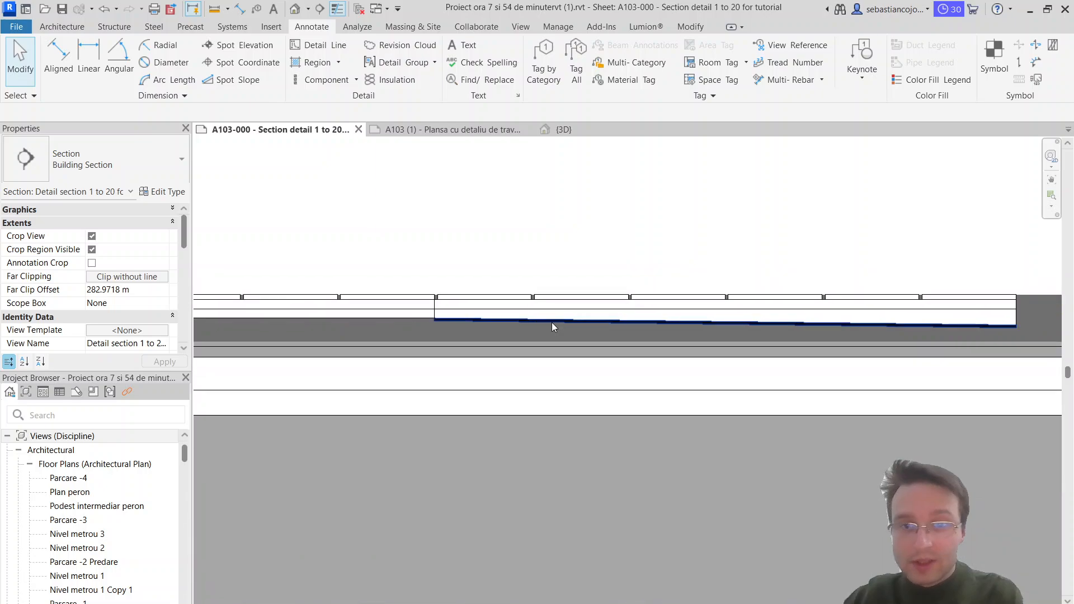
left_click(405, 323)
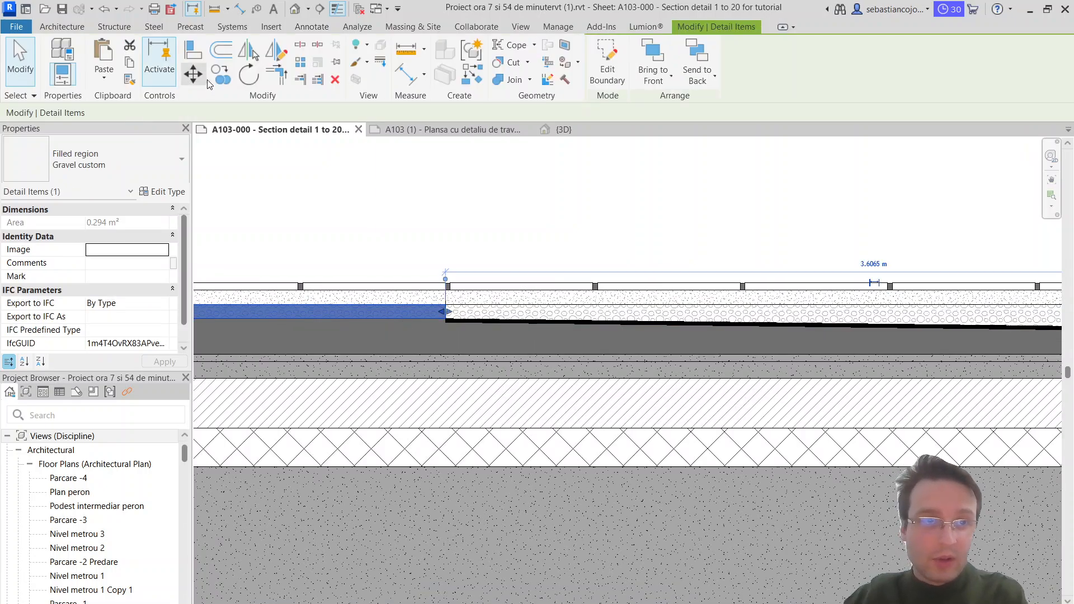
left_click(221, 75)
left_click(445, 304)
scroll(455, 338, "up", 3)
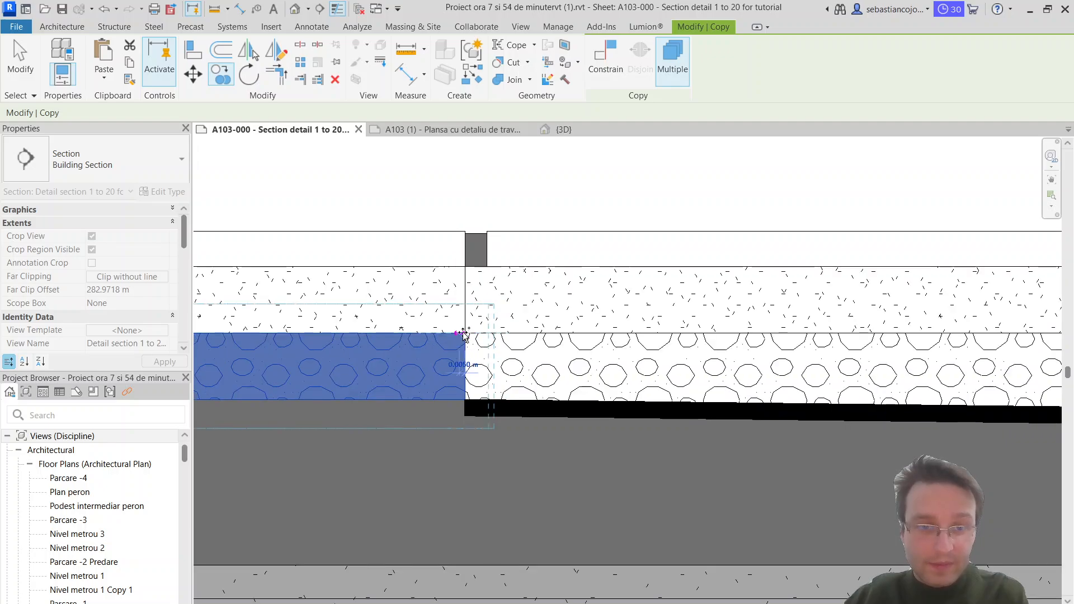
left_click(465, 407)
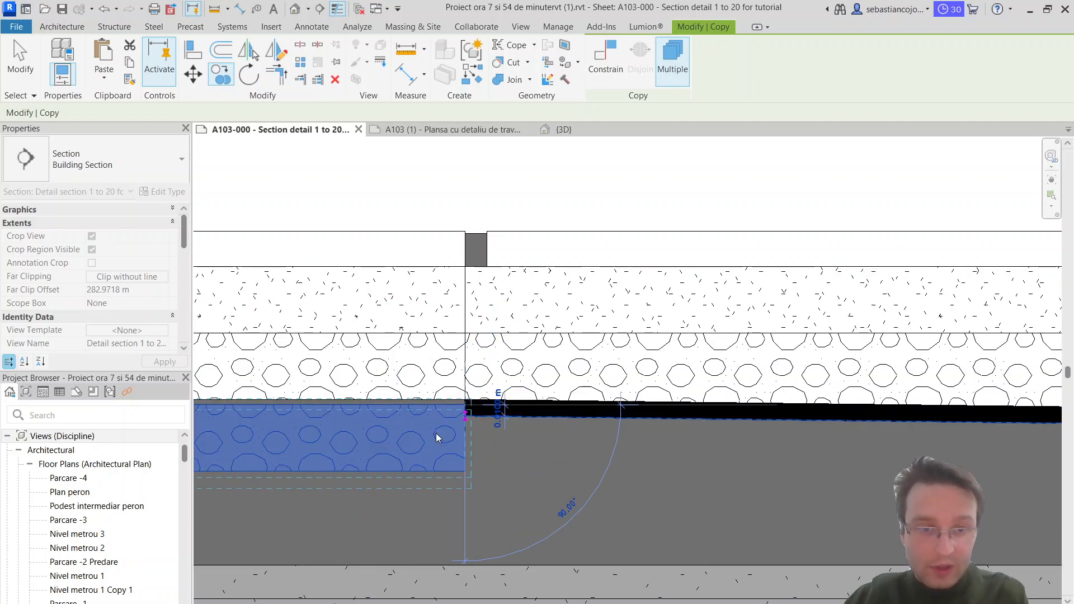
key("Escape")
Step: Edit the copied region's boundary so its upper edge meets the underside of the flat gravel layer
scroll(411, 406, "up", 2)
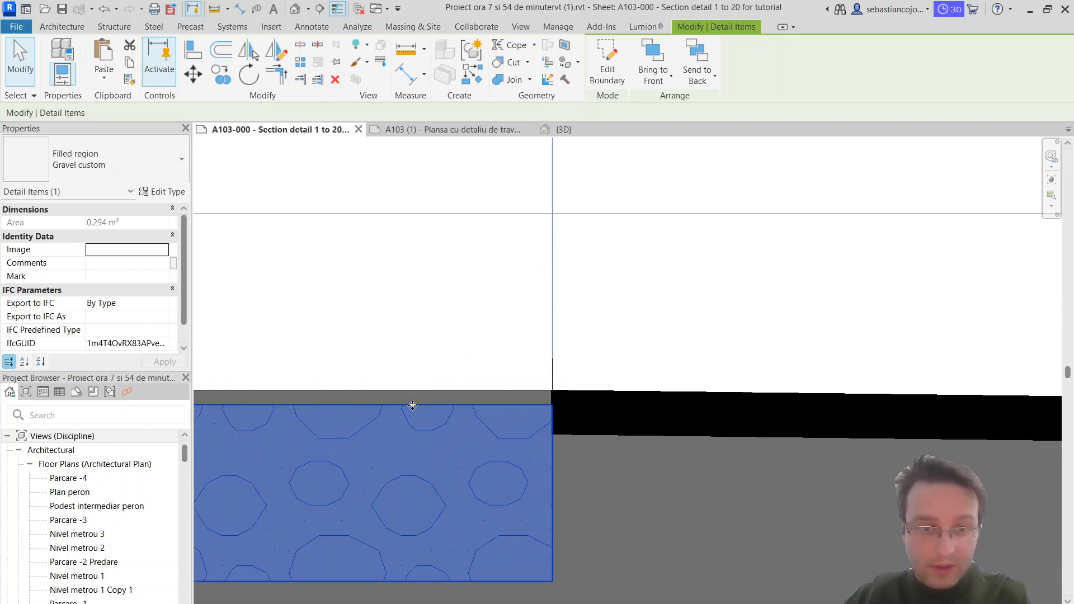
double_click(413, 405)
left_click_drag(431, 398, 464, 392)
left_click(602, 82)
scroll(557, 460, "down", 2)
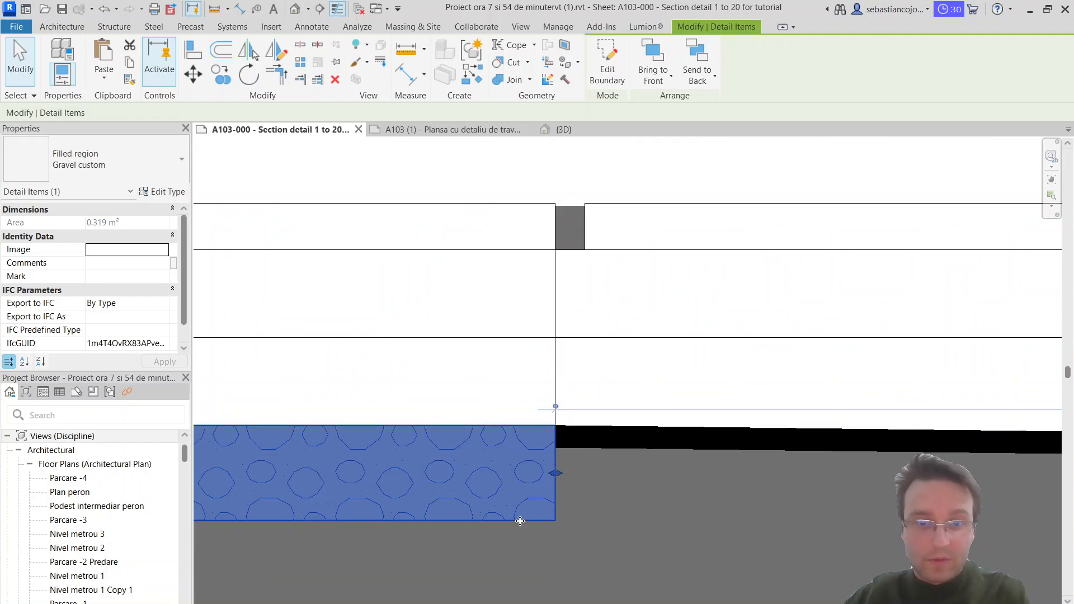
Step: Edit the copied gravel region's boundary, raising its lower edge to the underside of the adjoining black strip, and finish the sketch
left_click(599, 478)
scroll(598, 478, "down", 3)
double_click(535, 494)
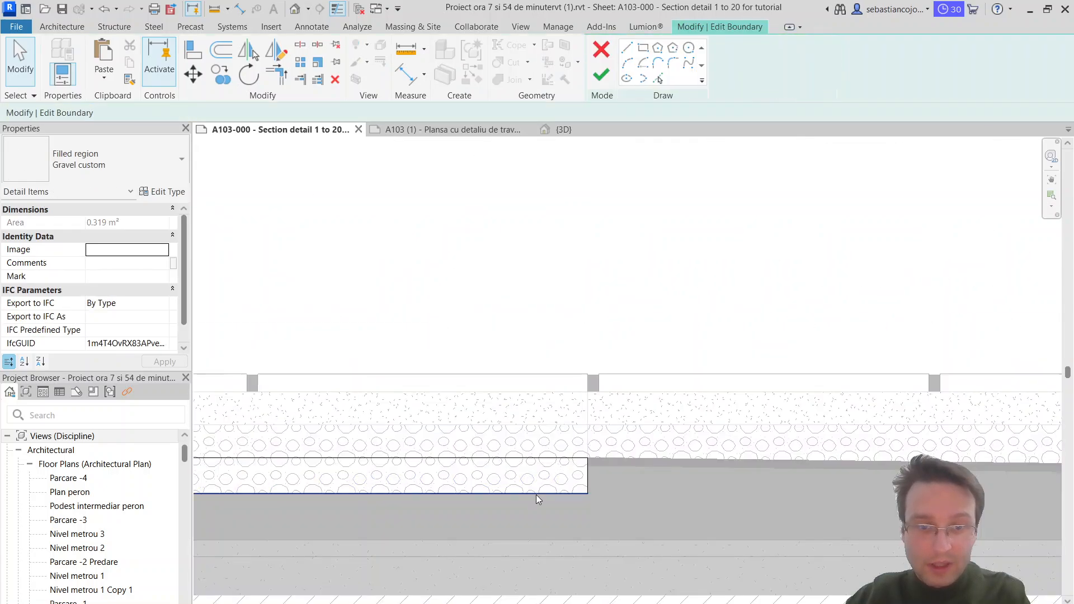
scroll(537, 491, "up", 2)
left_click(666, 419)
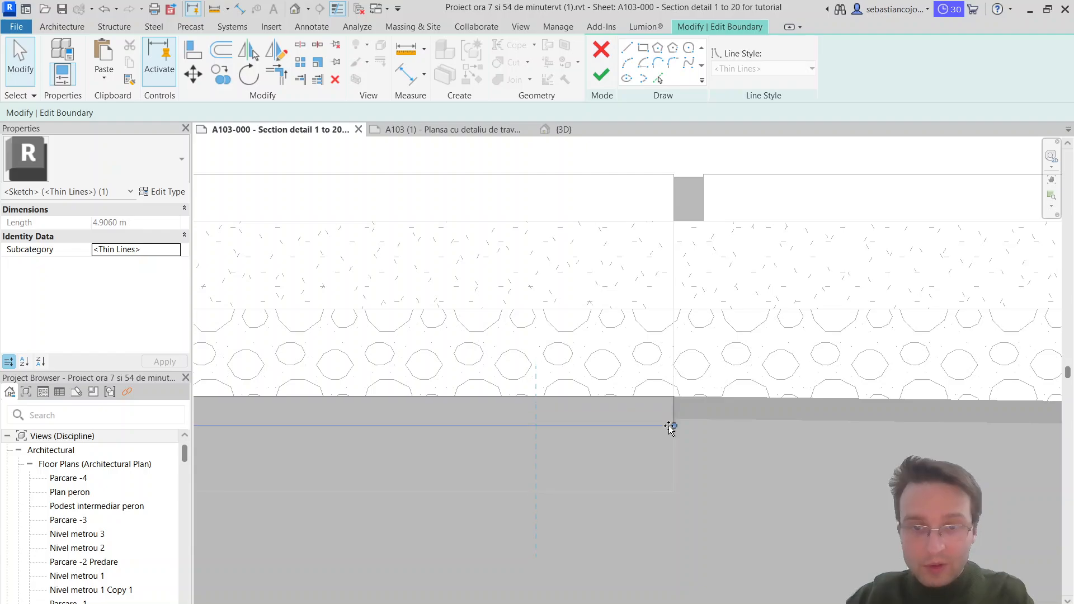
scroll(669, 424, "up", 3)
left_click_drag(660, 422, 683, 415)
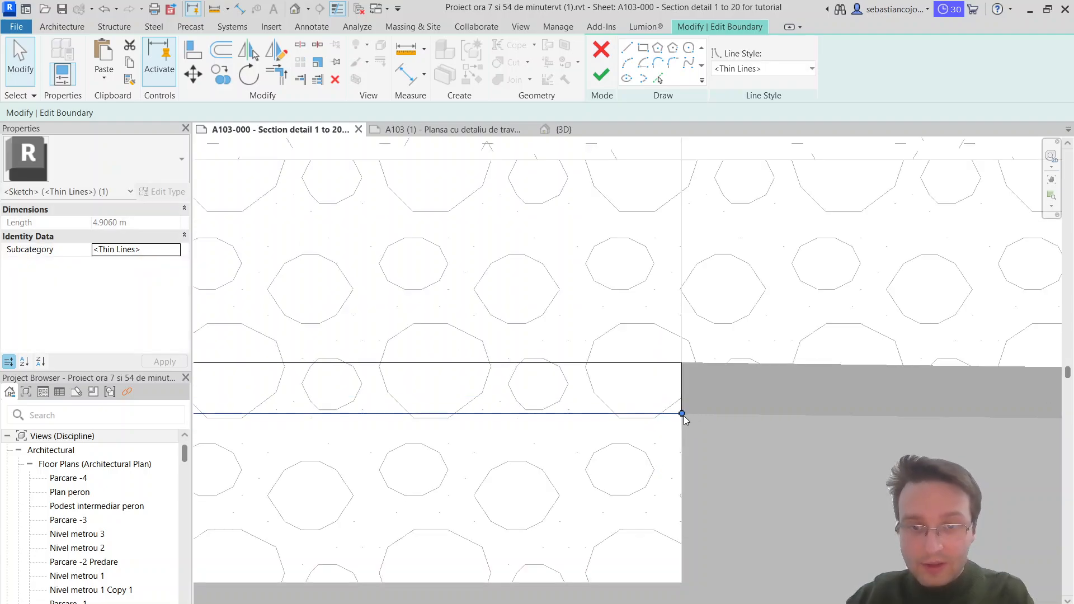
left_click(598, 77)
Step: Change the thin region under the flat gravel layer to the Solid Black filled region type
left_click(95, 160)
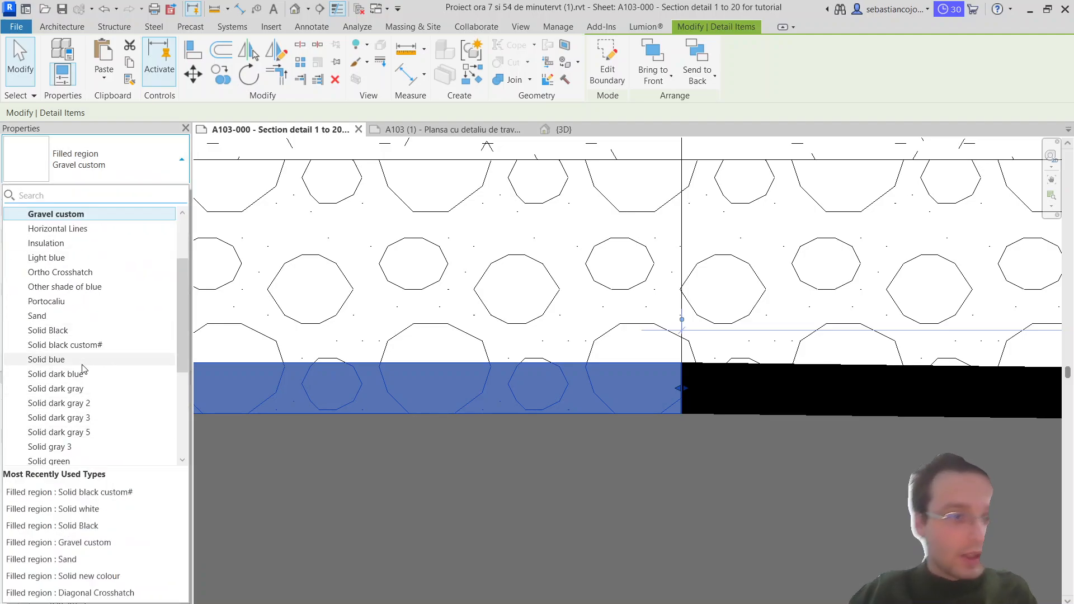
left_click(86, 331)
left_click(669, 448)
scroll(646, 423, "down", 11)
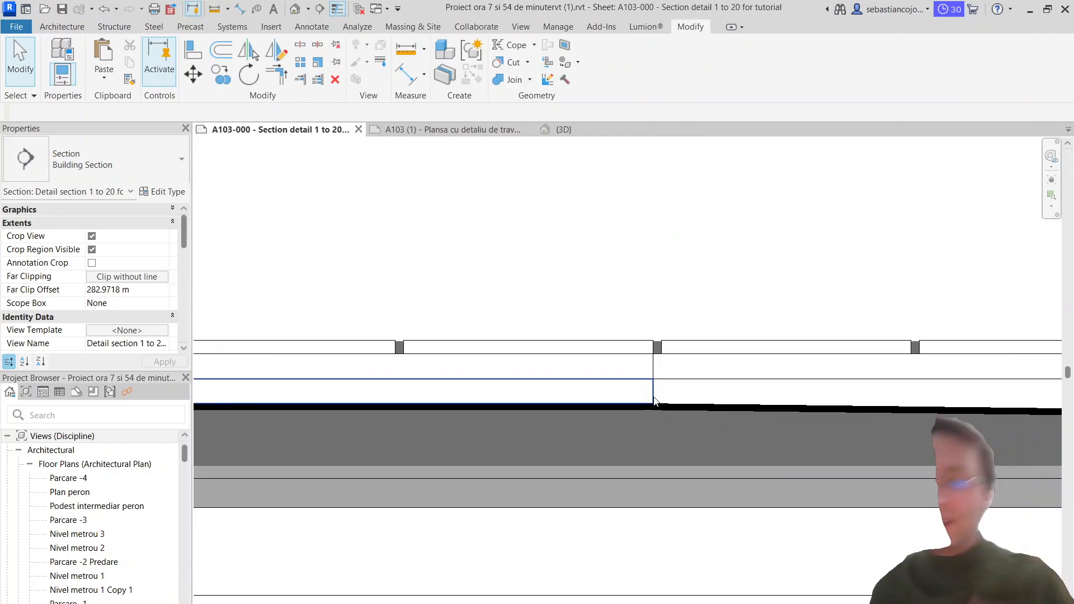
Step: Compare the floor's end beside the door with the sloped insulation layer in the A103 reference section
scroll(676, 386, "up", 3)
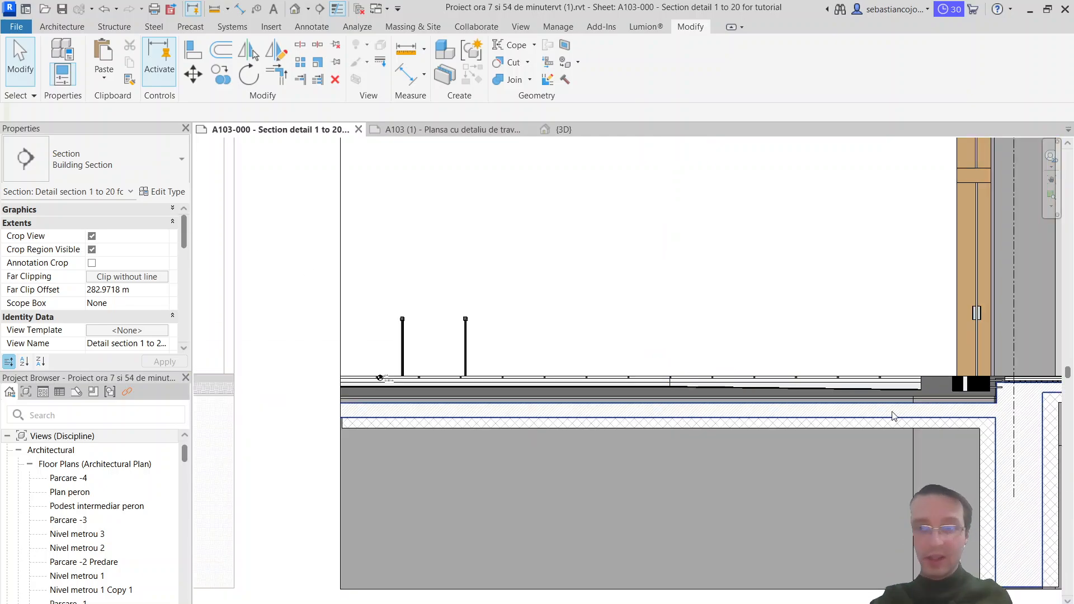
scroll(925, 415, "up", 3)
middle_click_drag(894, 340, 831, 375)
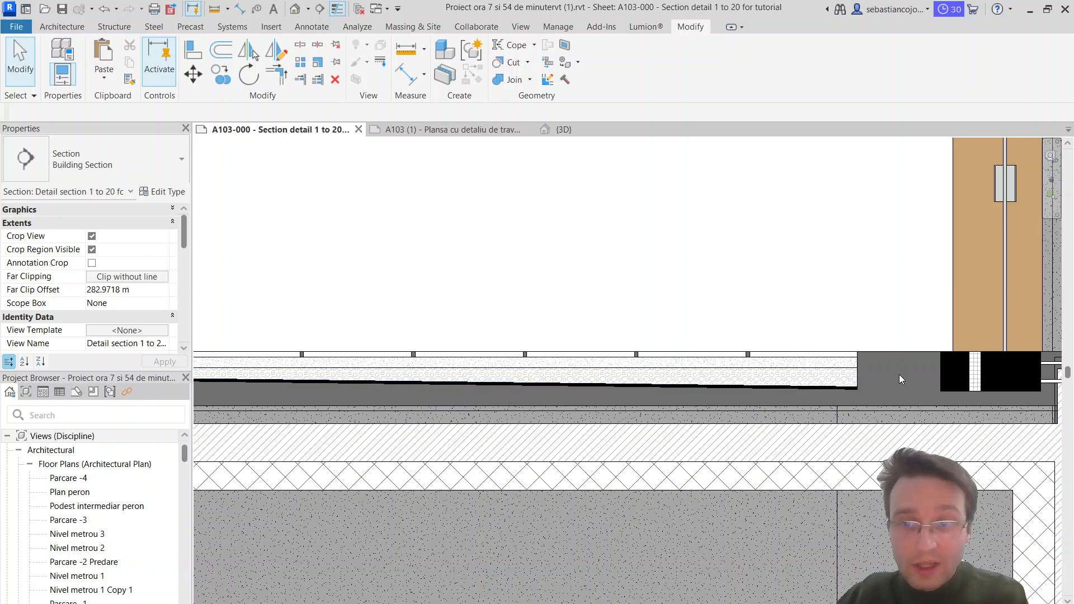
left_click(474, 130)
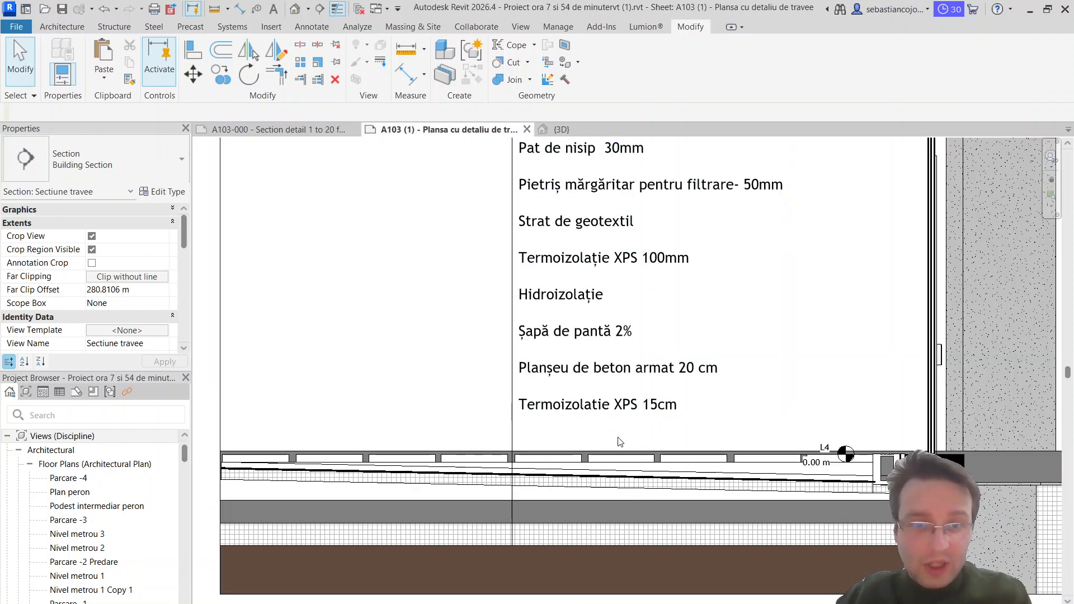
scroll(638, 441, "up", 1)
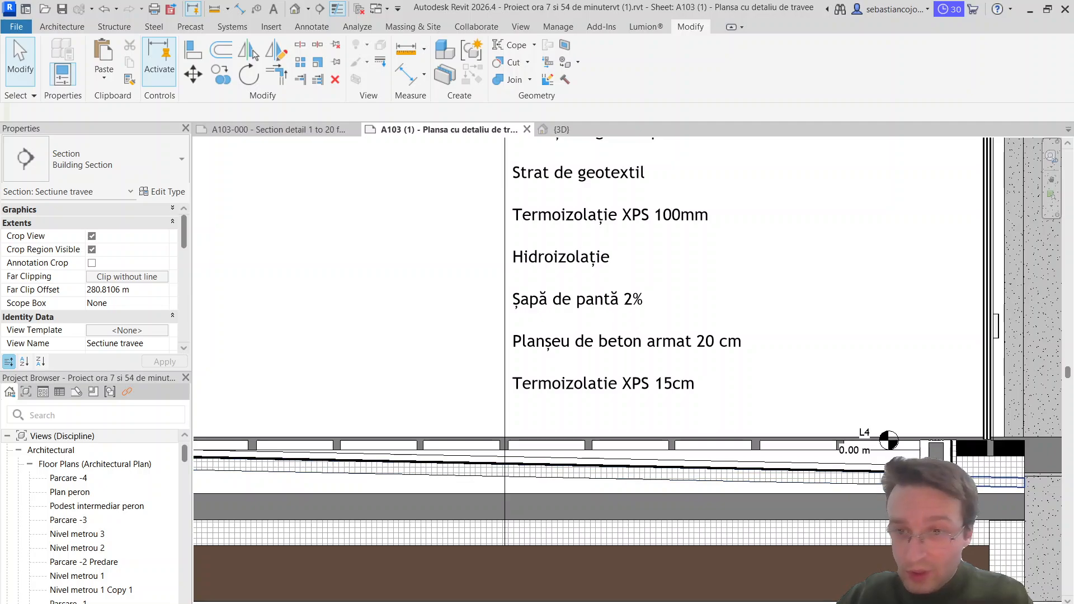
left_click(875, 475)
scroll(873, 470, "down", 1)
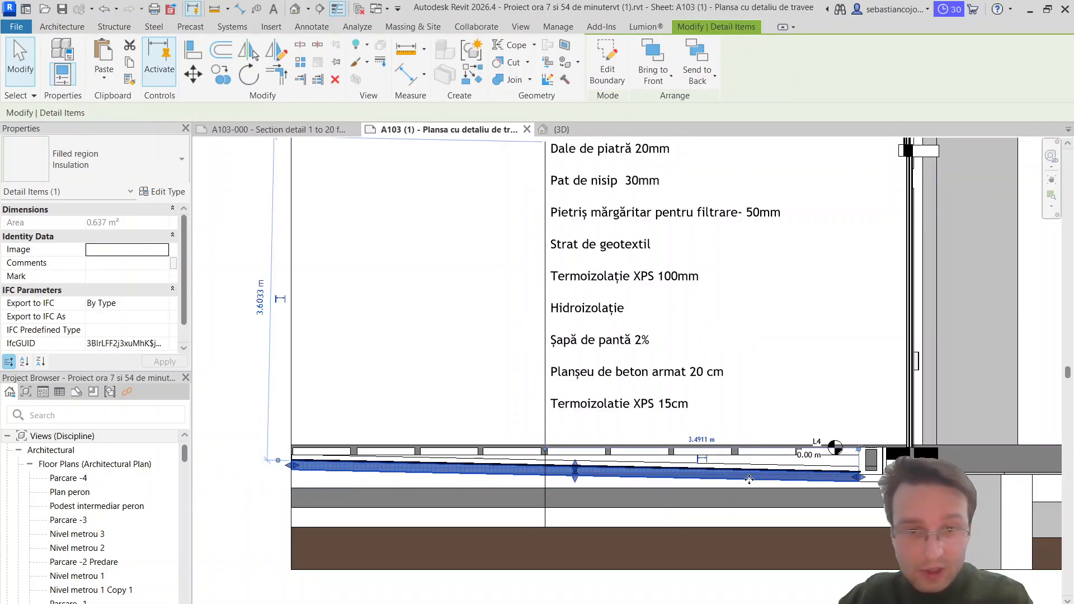
scroll(870, 465, "up", 2)
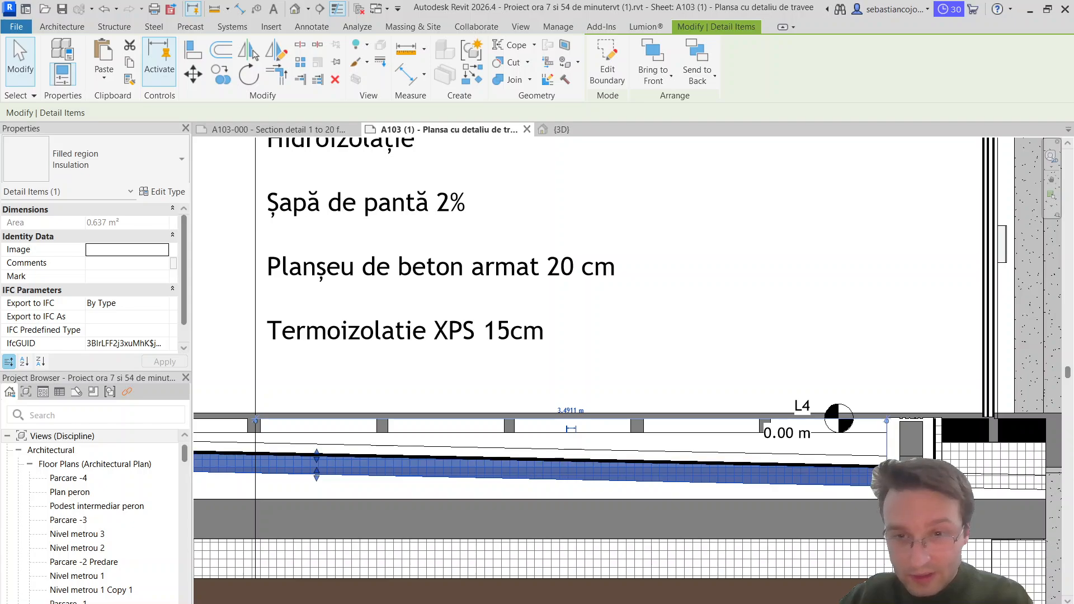
scroll(873, 465, "down", 1)
scroll(516, 490, "up", 1)
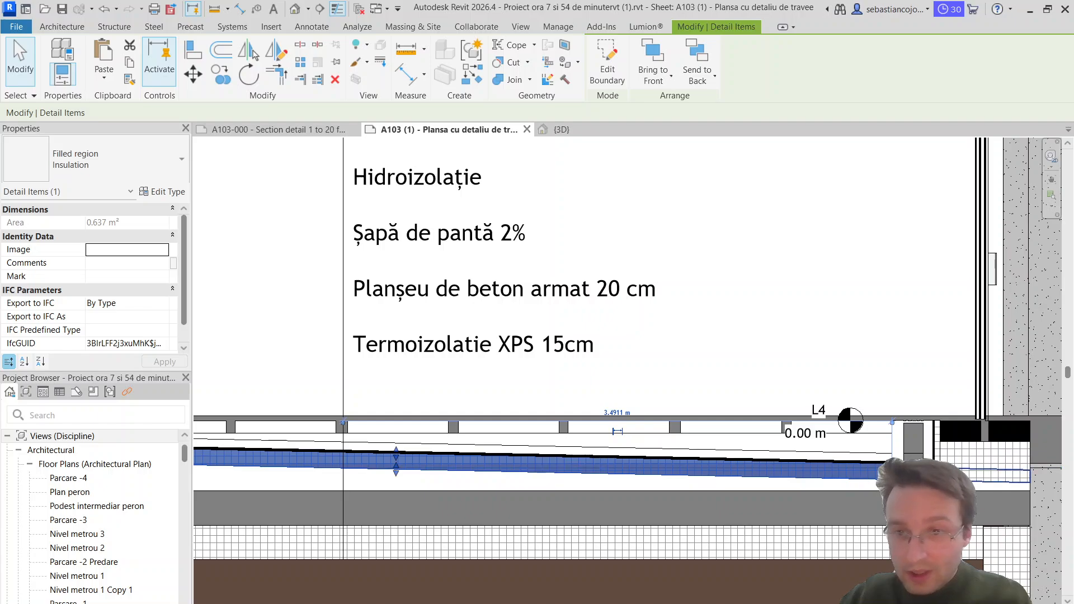
Step: Examine the white drain channel, black blocks and insulation below the door in the A103 reference section
middle_click_drag(968, 436, 691, 443)
scroll(715, 438, "up", 2)
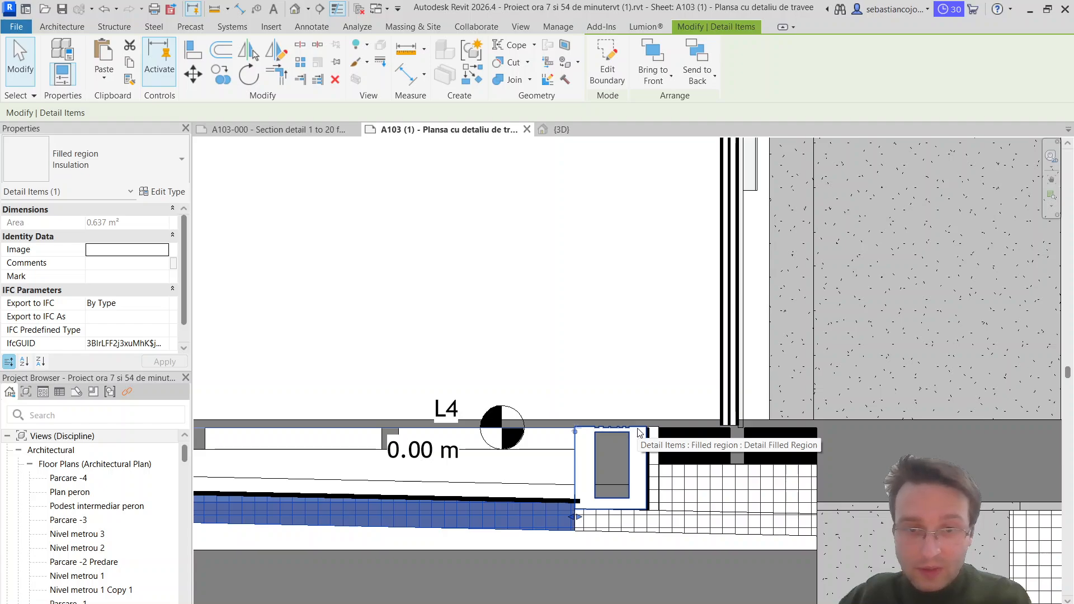
left_click(589, 471)
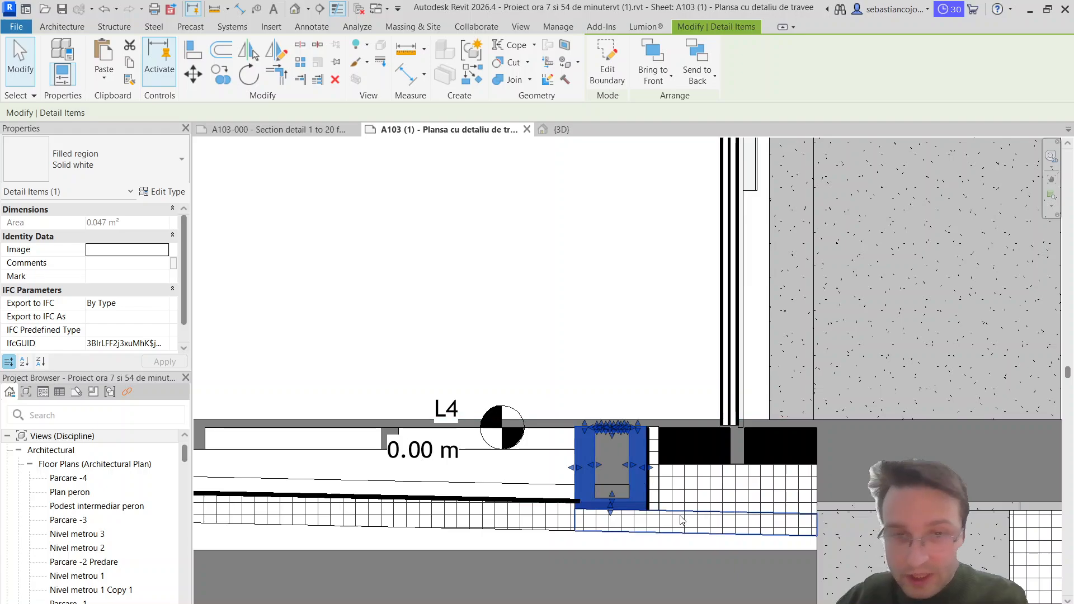
left_click(541, 522)
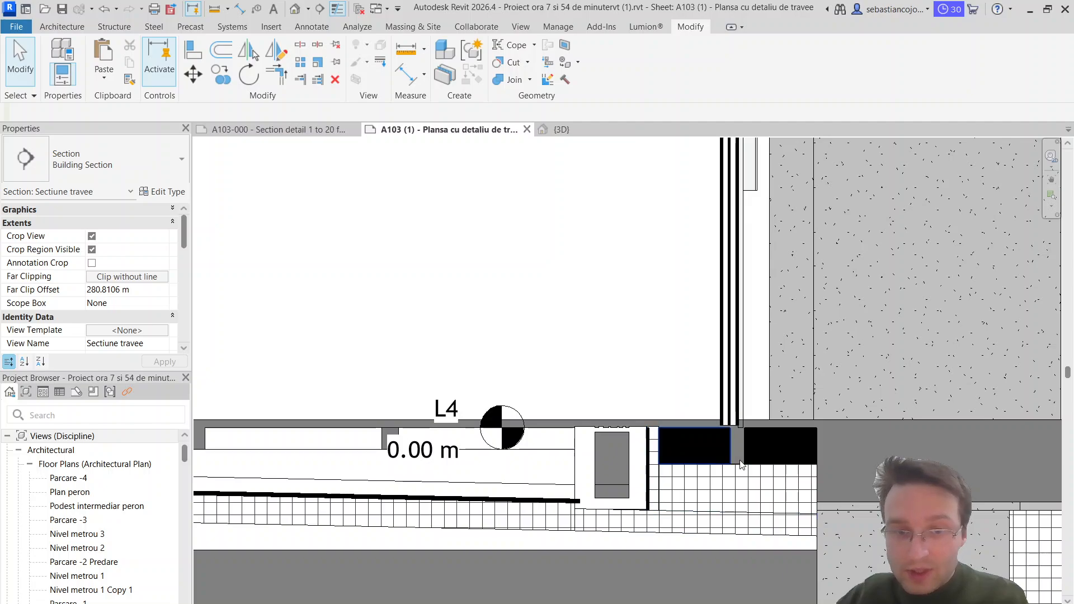
scroll(746, 458, "down", 4)
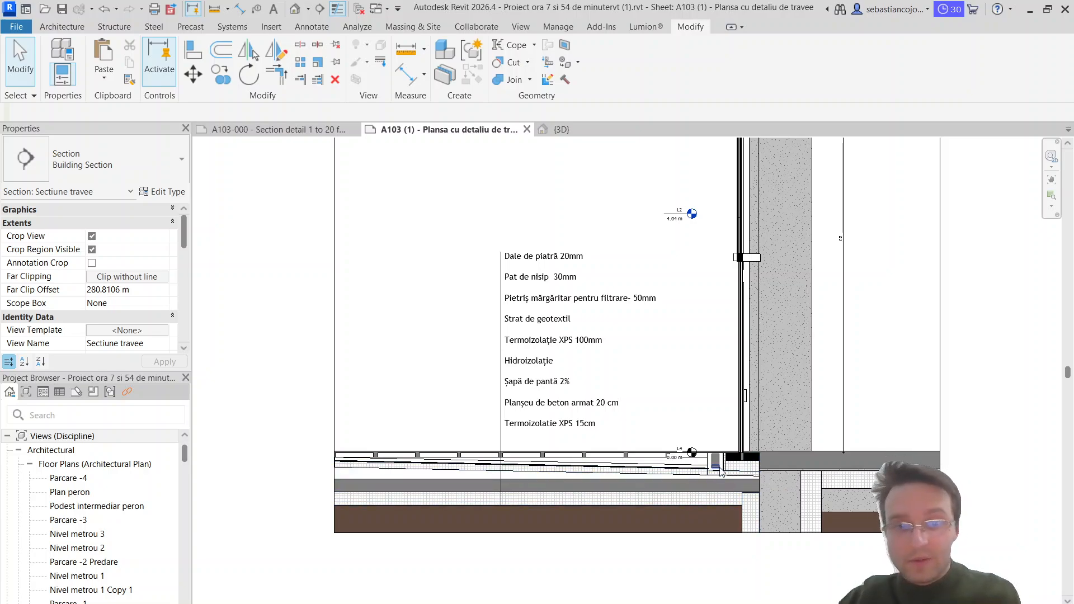
scroll(720, 472, "up", 2)
scroll(739, 475, "up", 2)
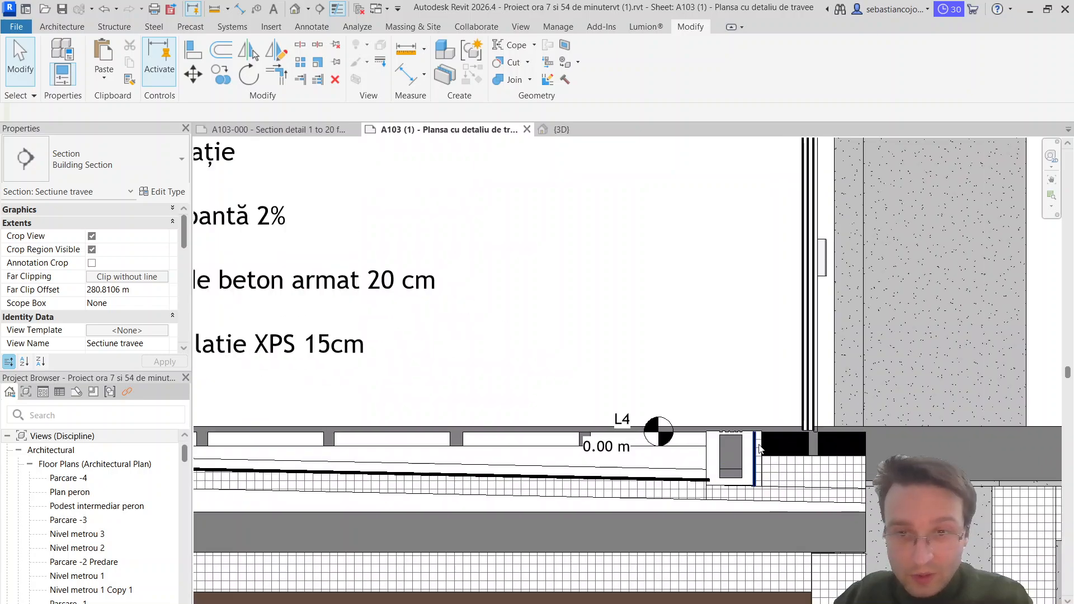
scroll(744, 473, "up", 2)
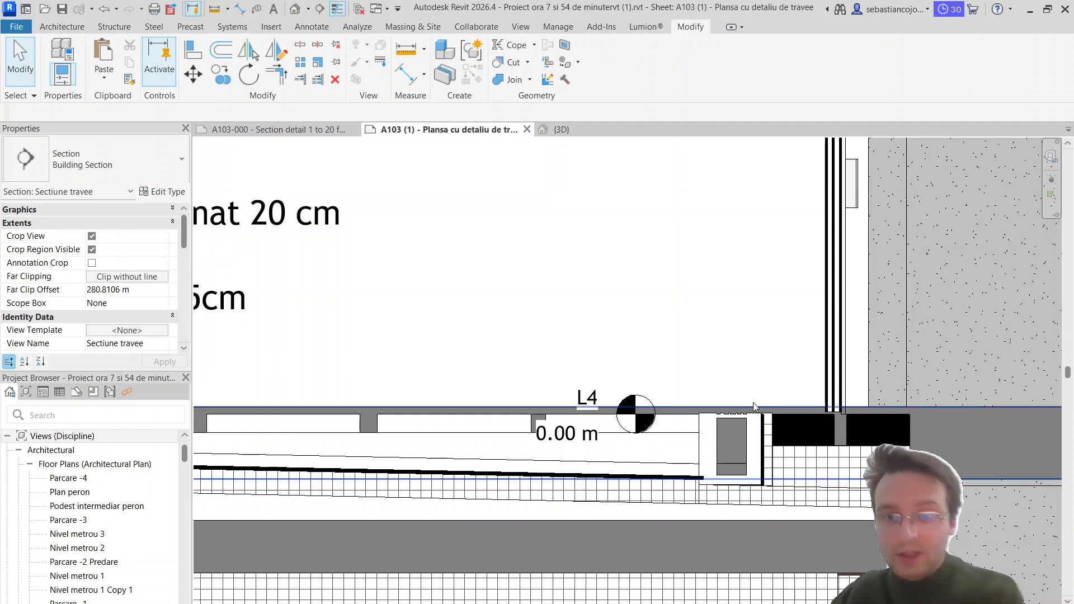
Step: In the 1 to 20 section detail, copy the Group 1 detail group from below the door to above the floor and ungroup the copy
left_click(278, 129)
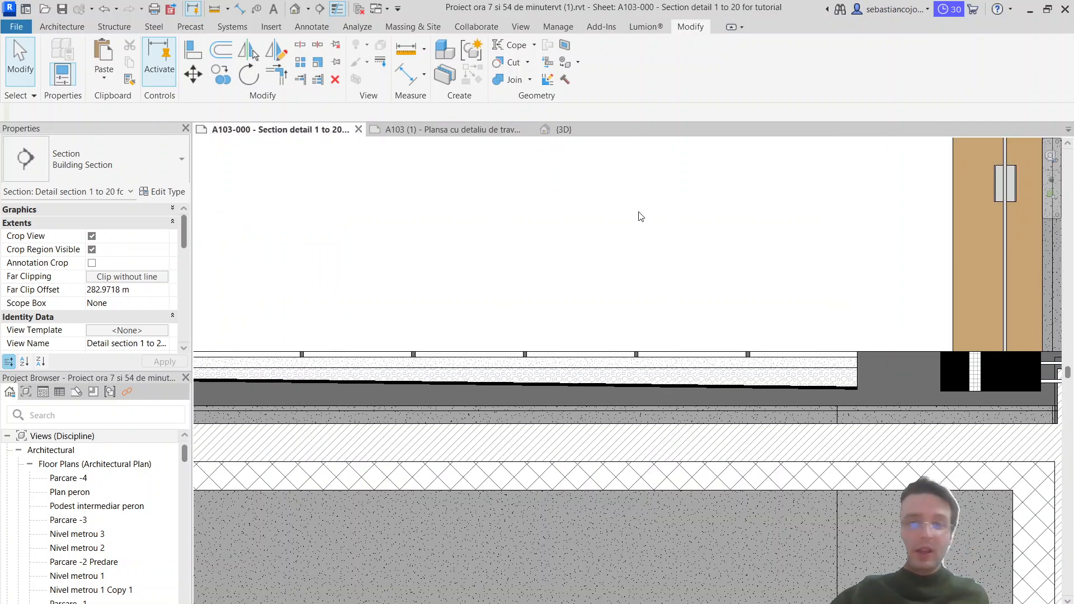
scroll(653, 396, "up", 2)
left_click(659, 409)
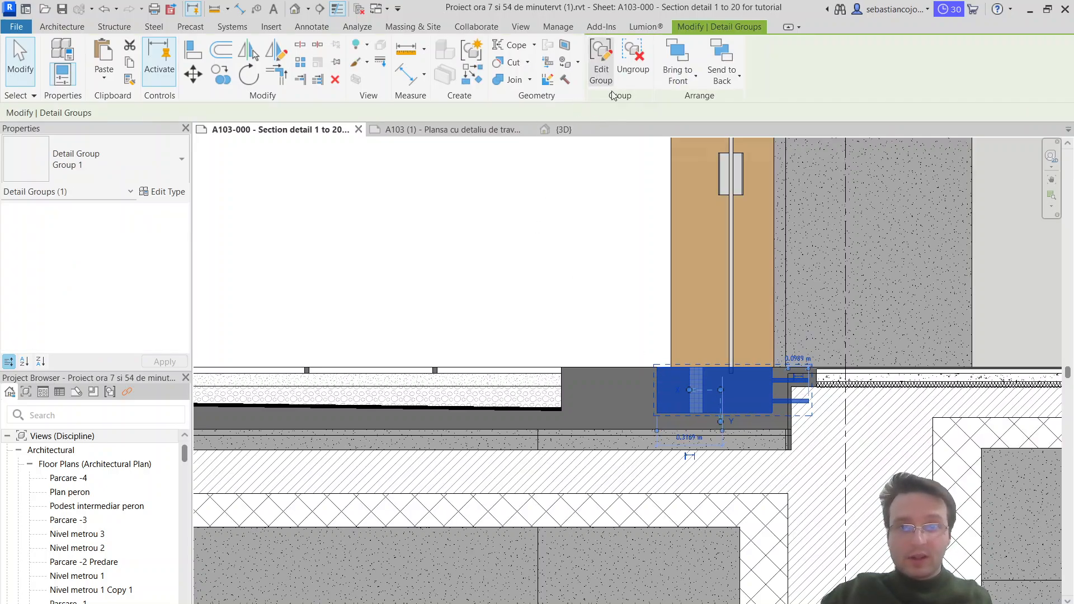
left_click(223, 79)
left_click(658, 370)
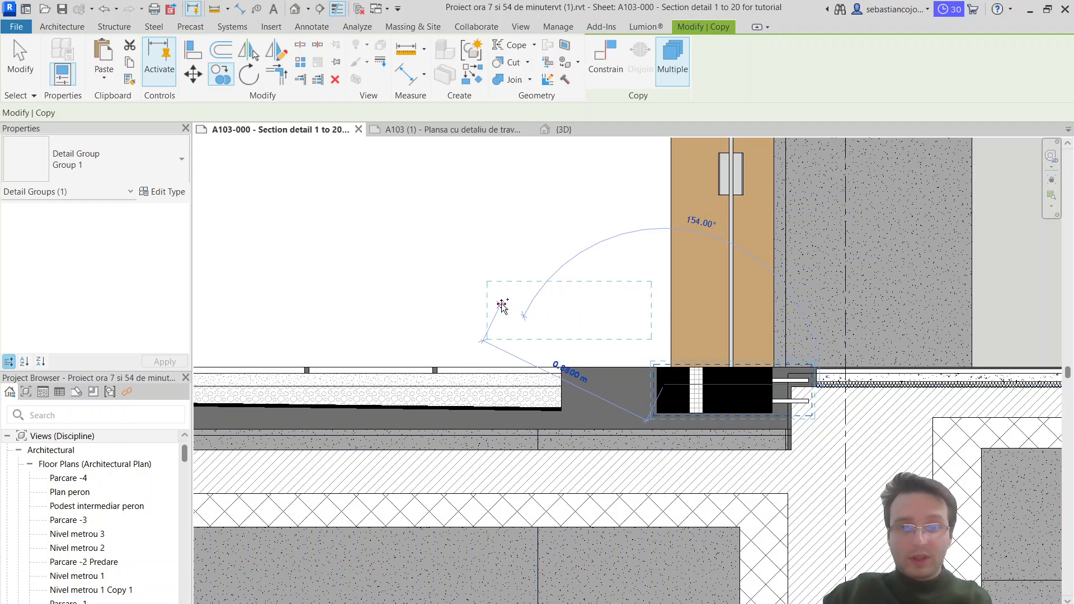
left_click(552, 291)
key("Escape")
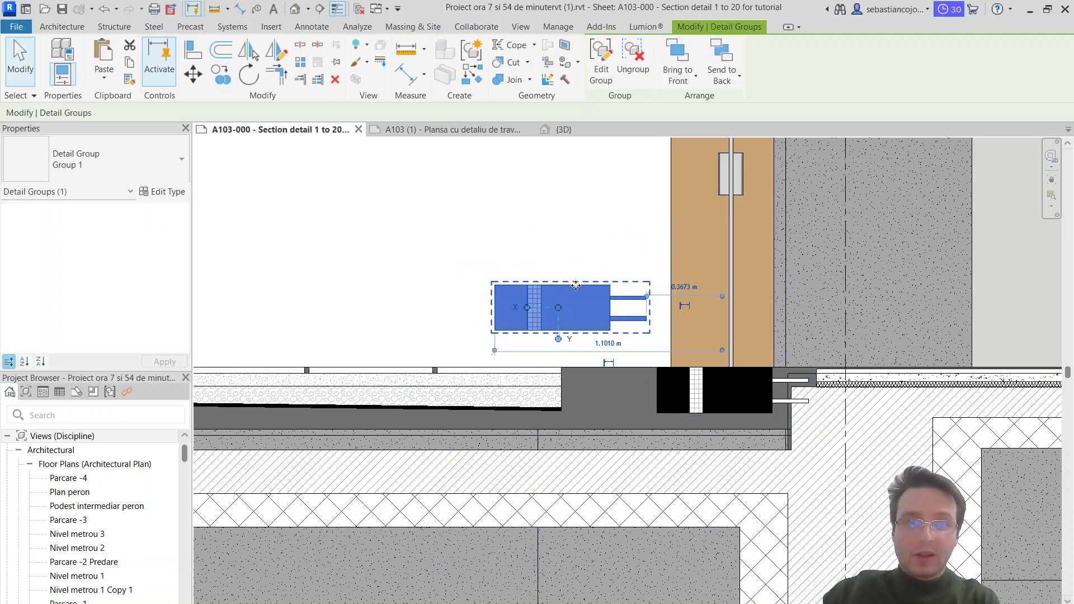
key("Escape")
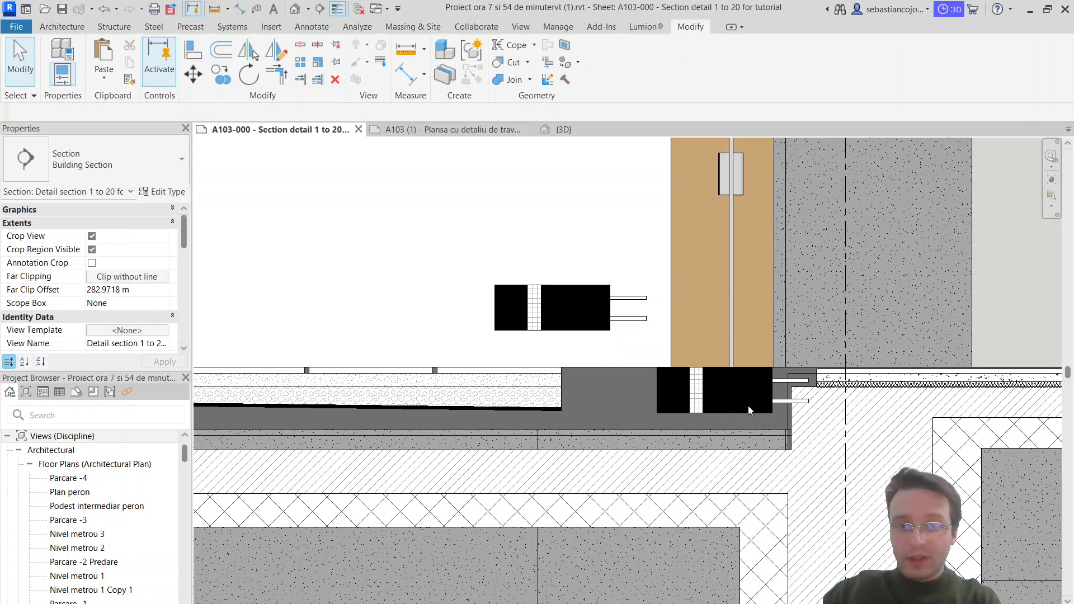
Step: Delete the original black and insulation detail group beneath the door
left_click(738, 409)
key("Escape")
scroll(653, 370, "down", 4)
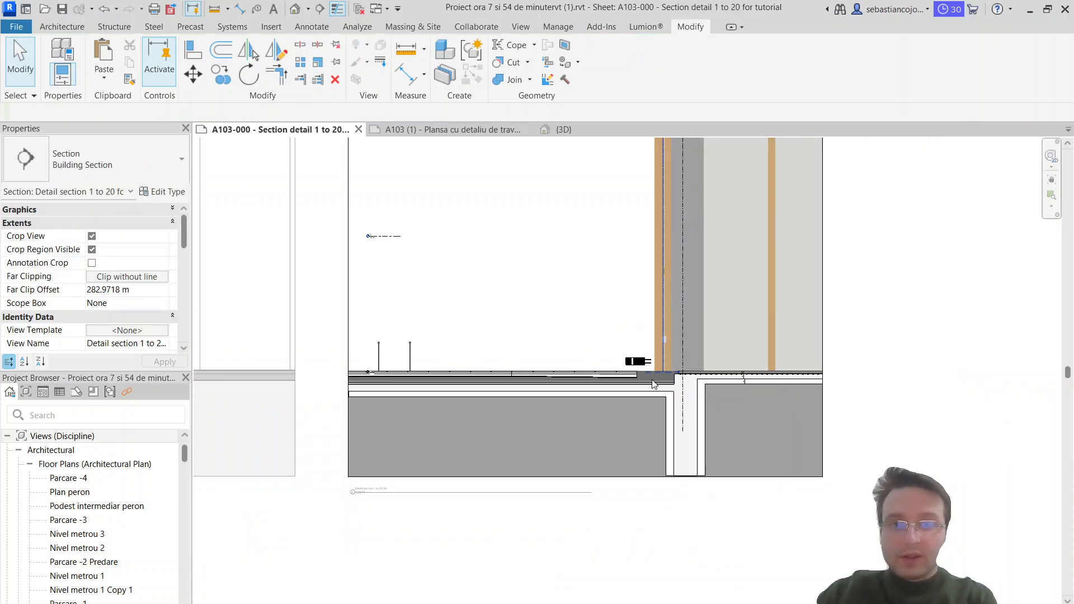
scroll(653, 386, "up", 5)
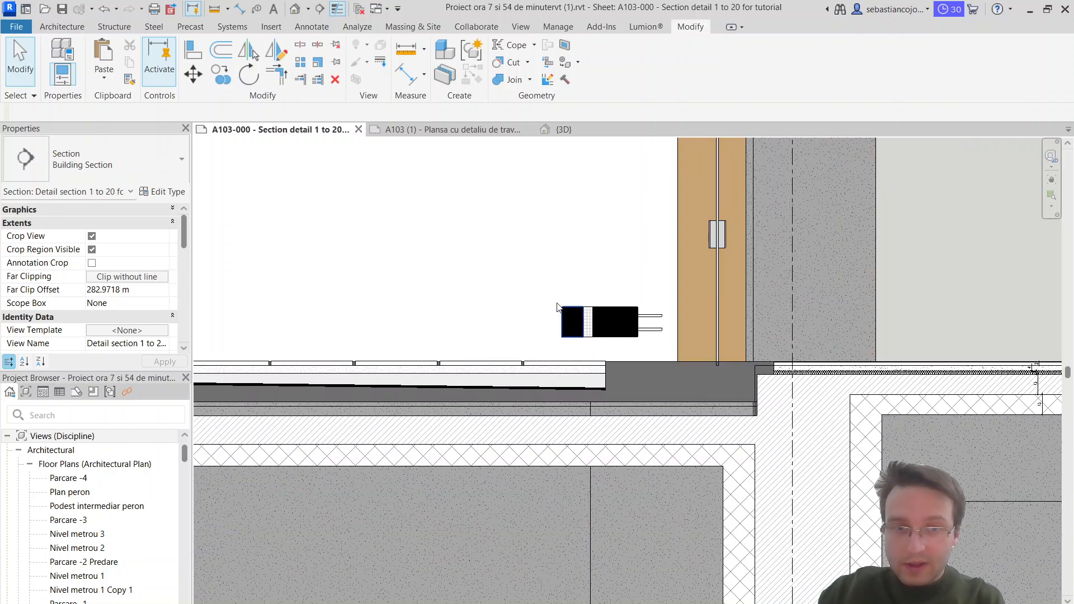
Step: Move the copy's two black regions and the insulation strip between them down into the slab beneath the door
left_click(655, 350)
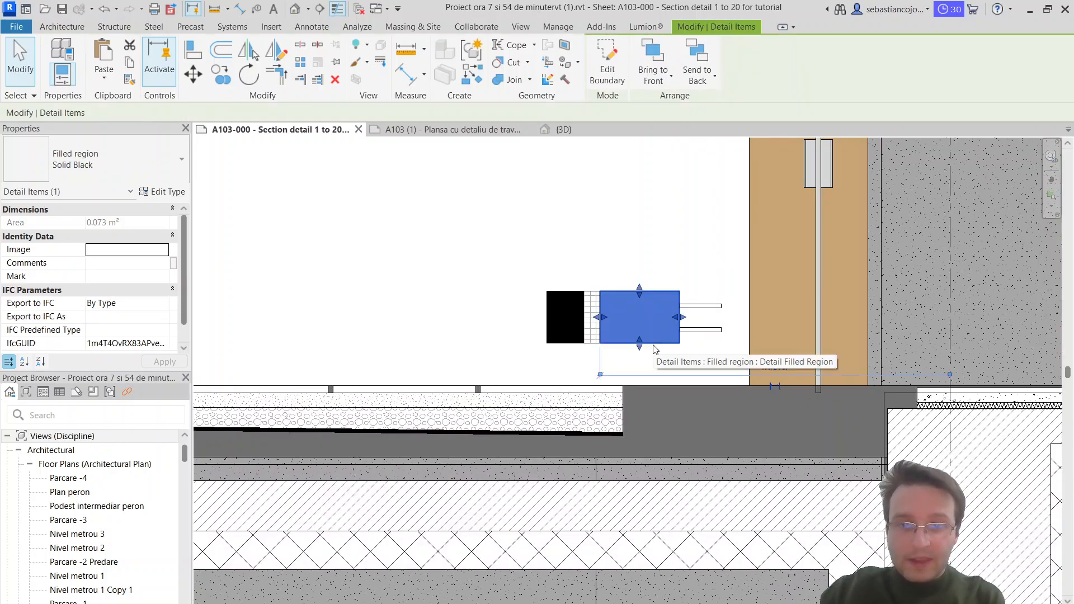
left_click(565, 298)
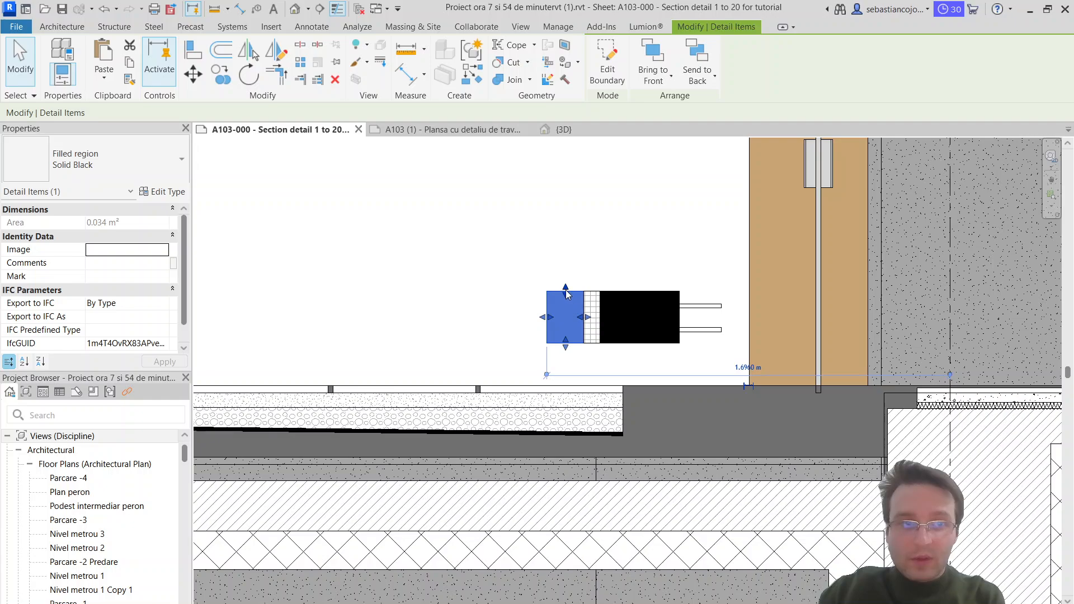
scroll(603, 303, "up", 2)
left_click(597, 299)
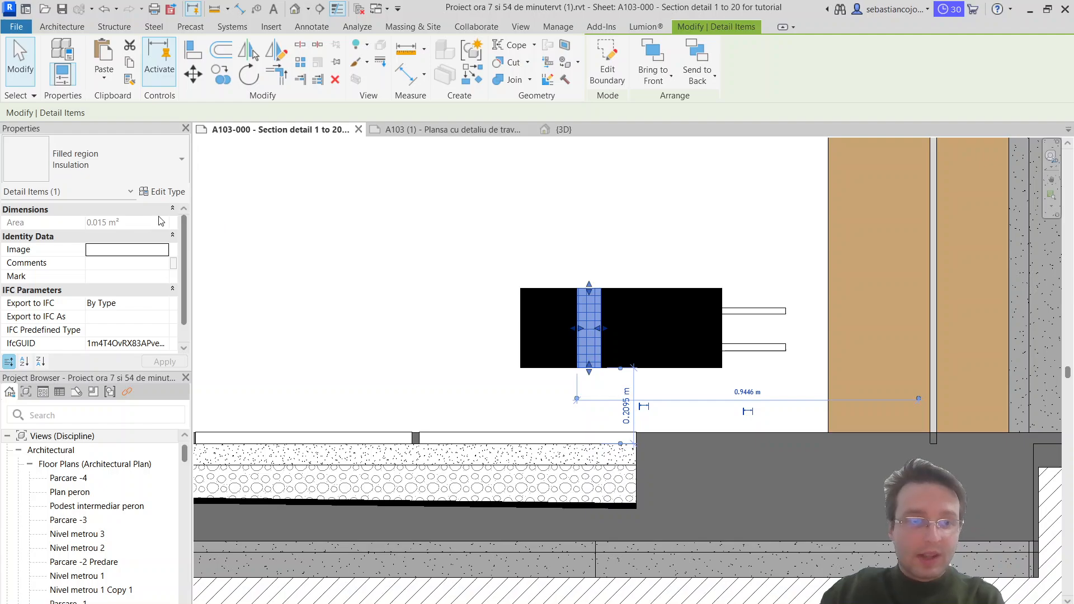
left_click(497, 283)
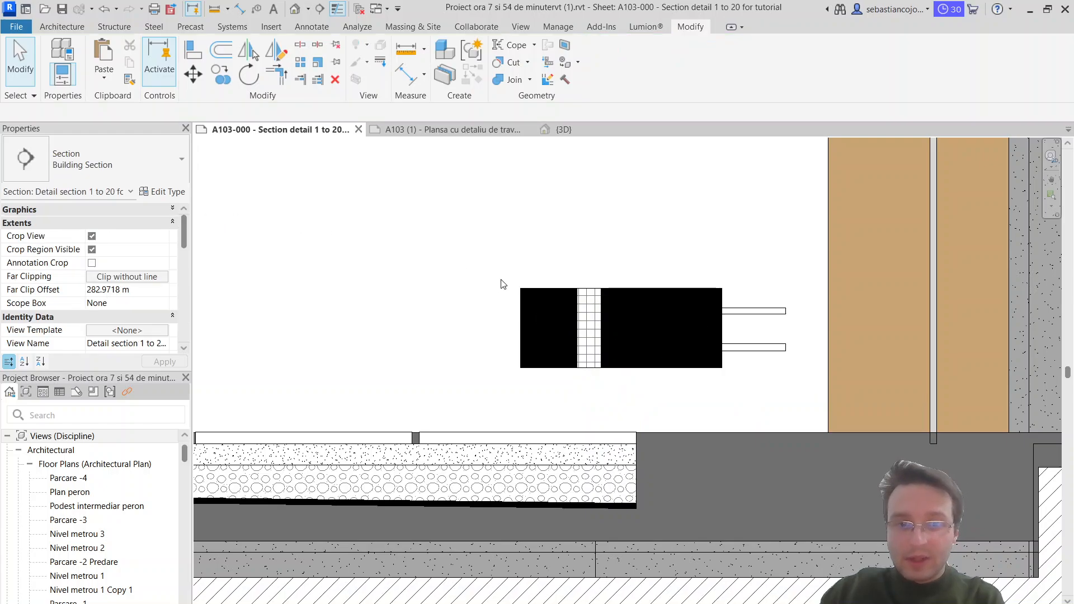
left_click_drag(498, 271, 738, 380)
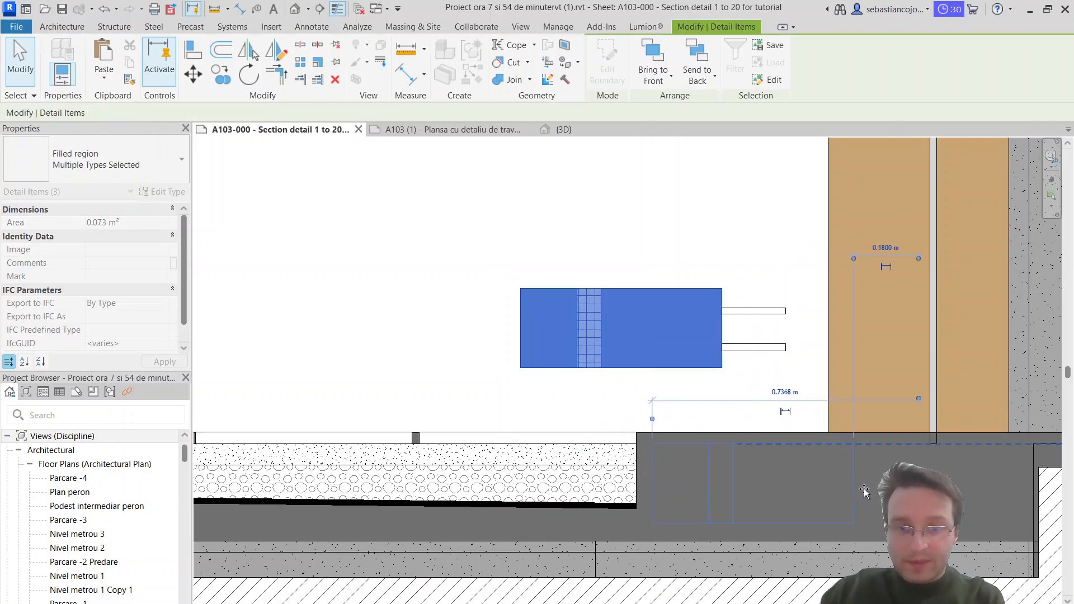
left_click_drag(1022, 493, 1022, 493)
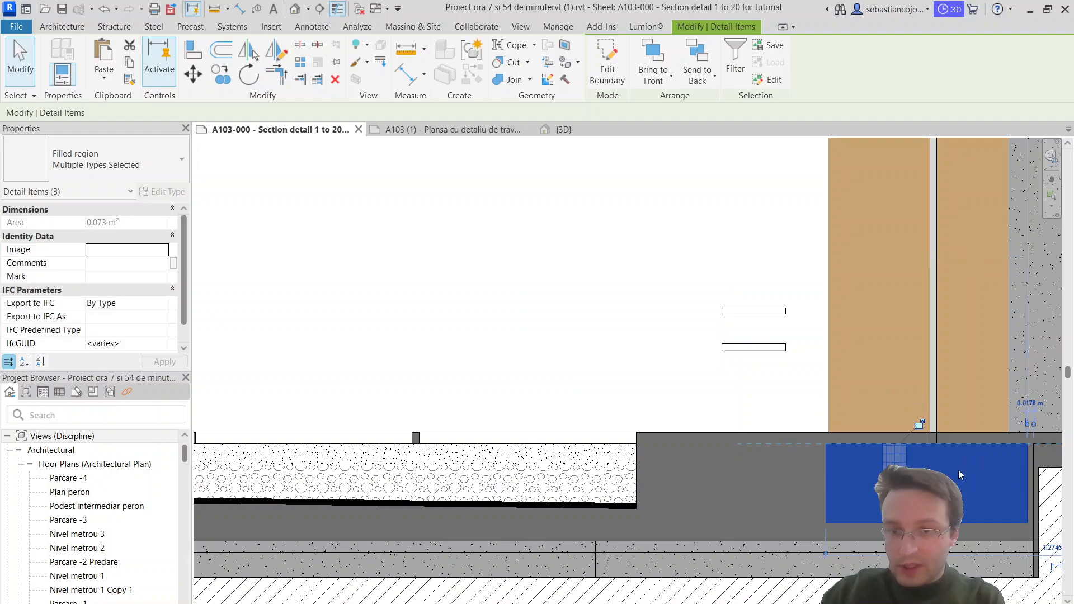
scroll(957, 472, "up", 3)
key("Escape")
Step: Narrow the wall-side black block to start at the door panel's wall-side face and raise its upper edge toward the slab surface
middle_click_drag(955, 473, 674, 383)
left_click(602, 380)
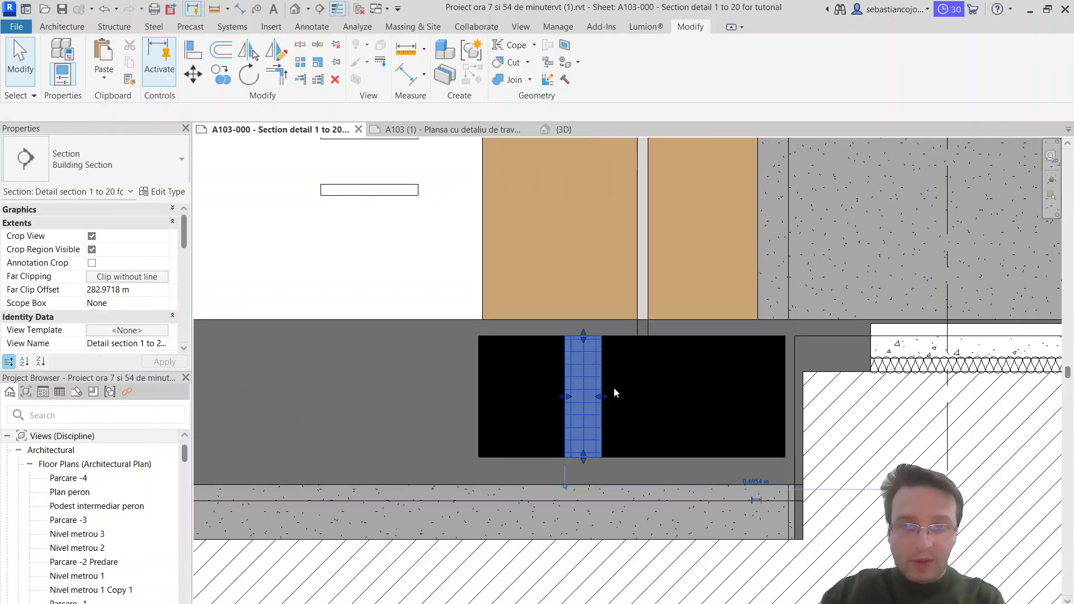
left_click(638, 337)
left_click_drag(606, 396, 648, 401)
scroll(684, 349, "up", 2)
left_click_drag(728, 335, 722, 325)
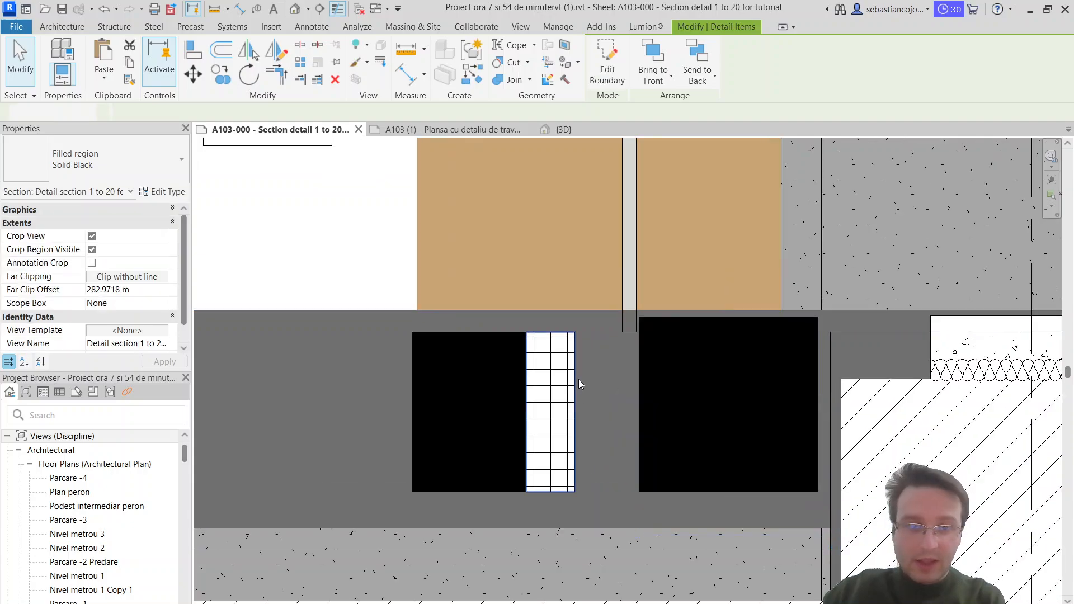
Step: Move the insulation strip against the wall-side black block, flush with the slab surface, and raise the block's lower edge
left_click_drag(575, 377, 636, 355)
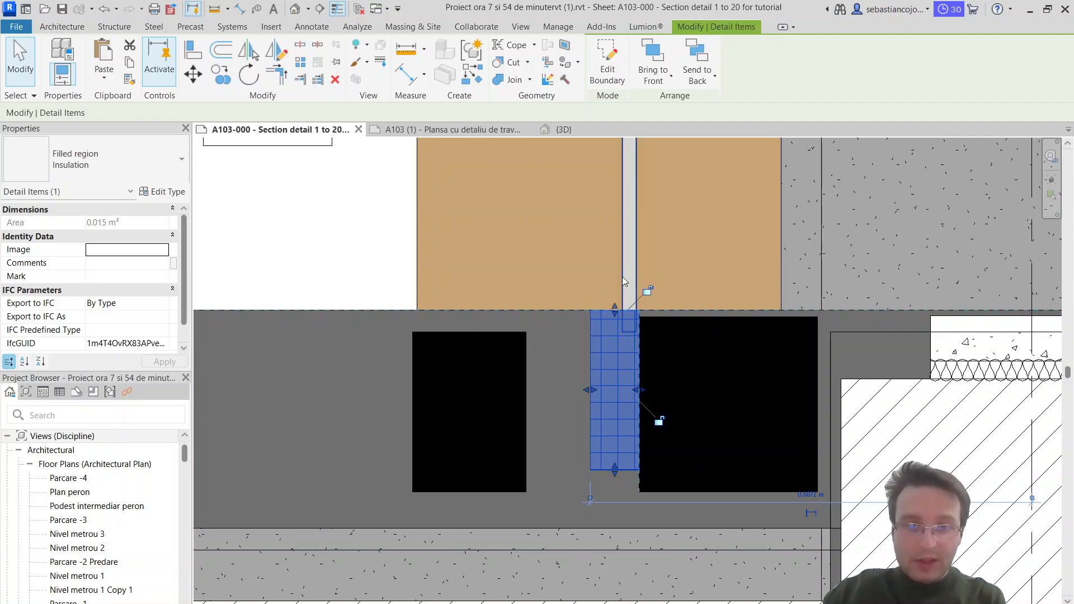
left_click(664, 489)
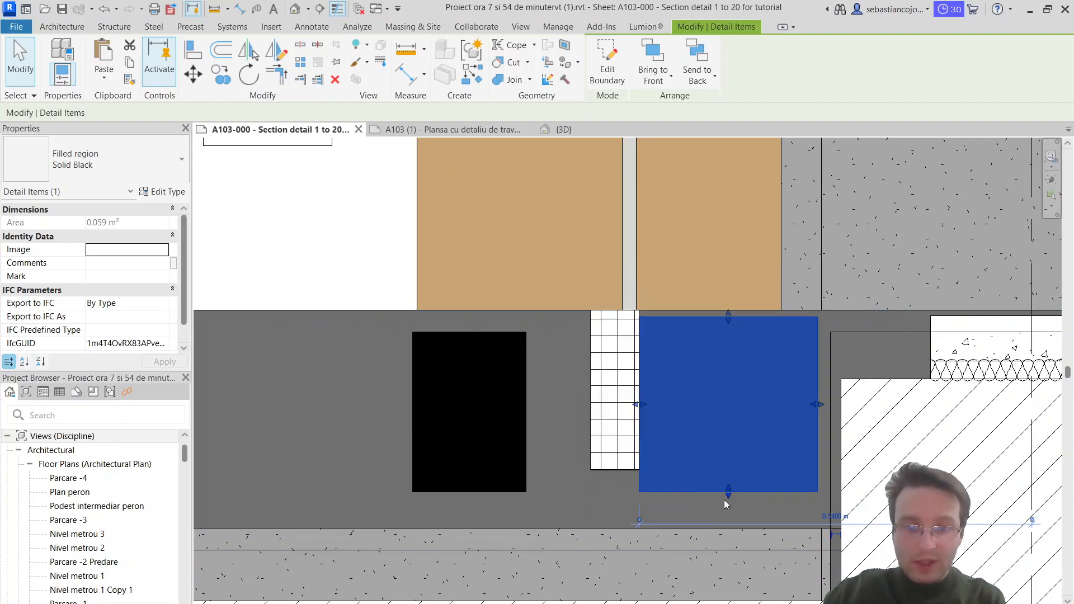
Step: Move the outer black block against the insulation strip and align the wall-side block's upper and lower edges with the strip
left_click(527, 452)
left_click_drag(539, 348, 602, 326)
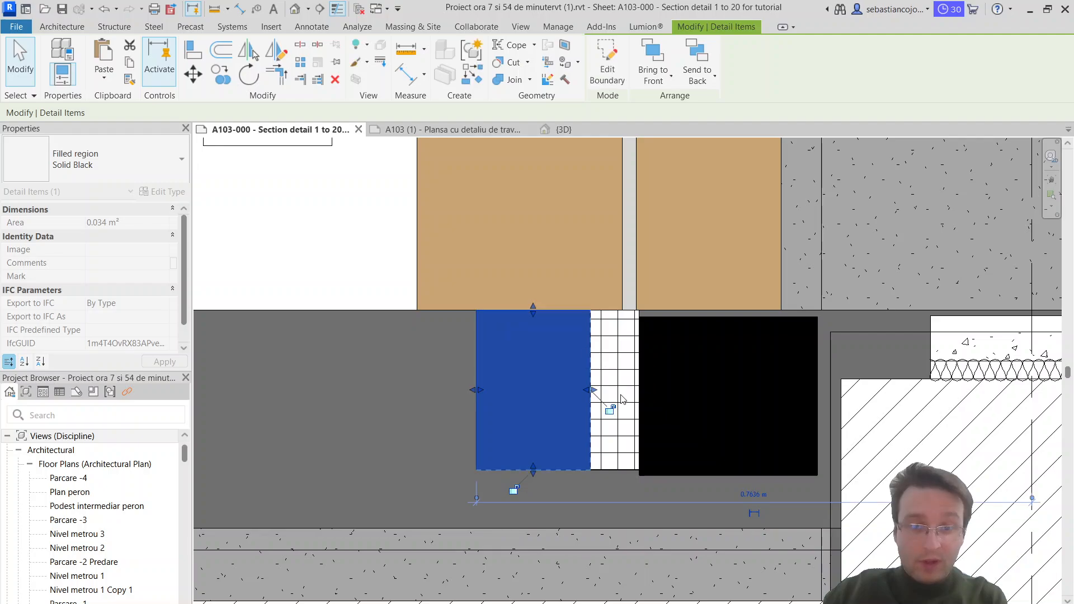
left_click(703, 324)
left_click(704, 325)
left_click_drag(728, 321, 729, 310)
left_click_drag(728, 473, 731, 469)
scroll(706, 431, "down", 2)
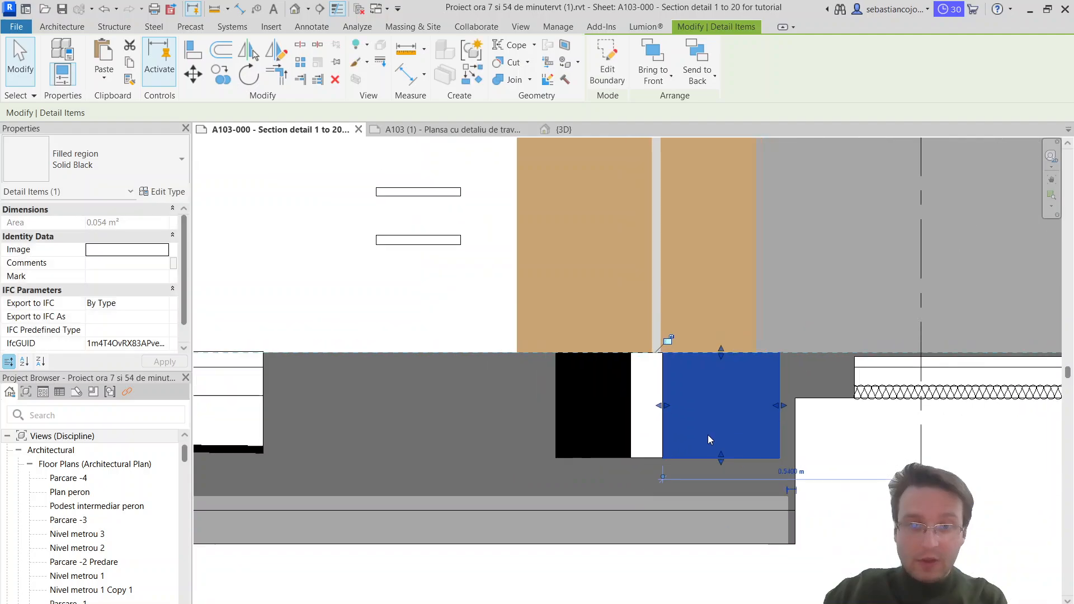
left_click(706, 432)
Step: Extend the Diagonal Up region to the slab's end face, then raise its band's upper edge to the slab underside and its lower edge upward
scroll(720, 429, "down", 1)
scroll(718, 429, "up", 4)
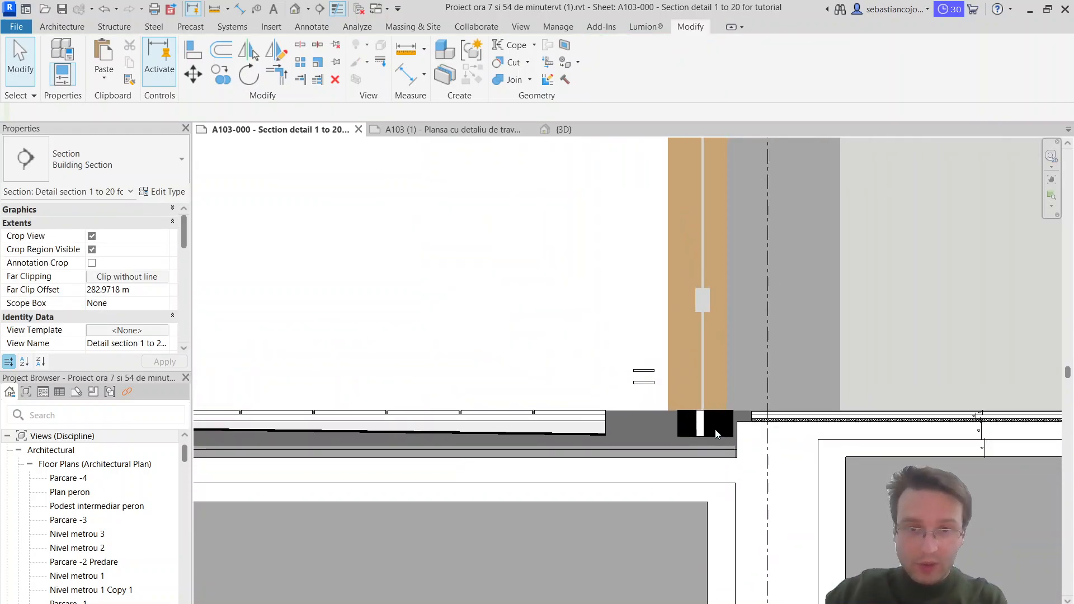
left_click(704, 465)
scroll(702, 453, "down", 3)
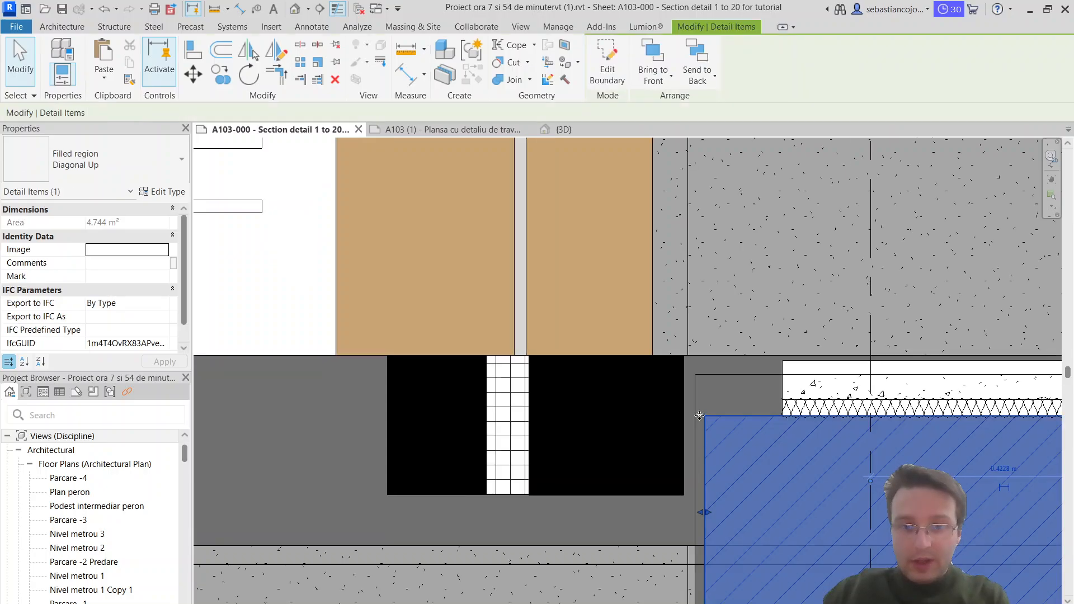
left_click_drag(689, 436, 694, 435)
scroll(739, 417, "down", 3)
middle_click_drag(467, 436, 640, 446)
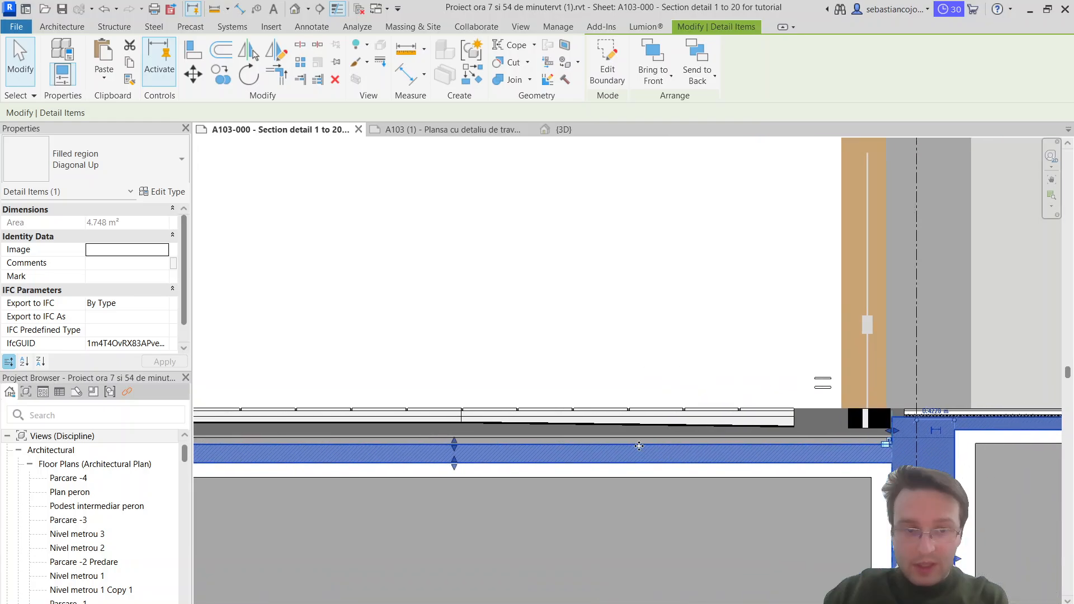
scroll(464, 453, "up", 1)
scroll(456, 452, "up", 1)
left_click_drag(438, 437, 437, 426)
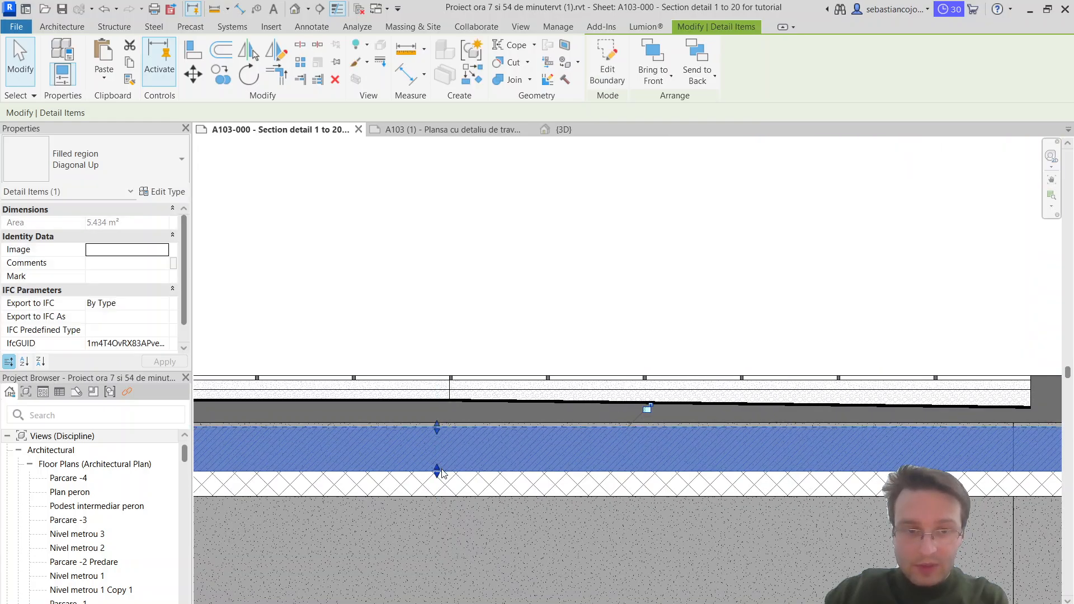
mouse_move(438, 471)
left_mouse_down()
mouse_move(439, 454)
mouse_move(449, 455)
left_mouse_up()
Step: Raise the Diagonal Crosshatch band below the slab so that it follows the diagonal hatch band directly above it
left_click(451, 472)
left_click(458, 474)
left_click(458, 472)
left_click_drag(430, 495, 436, 475)
scroll(437, 473, "down", 2)
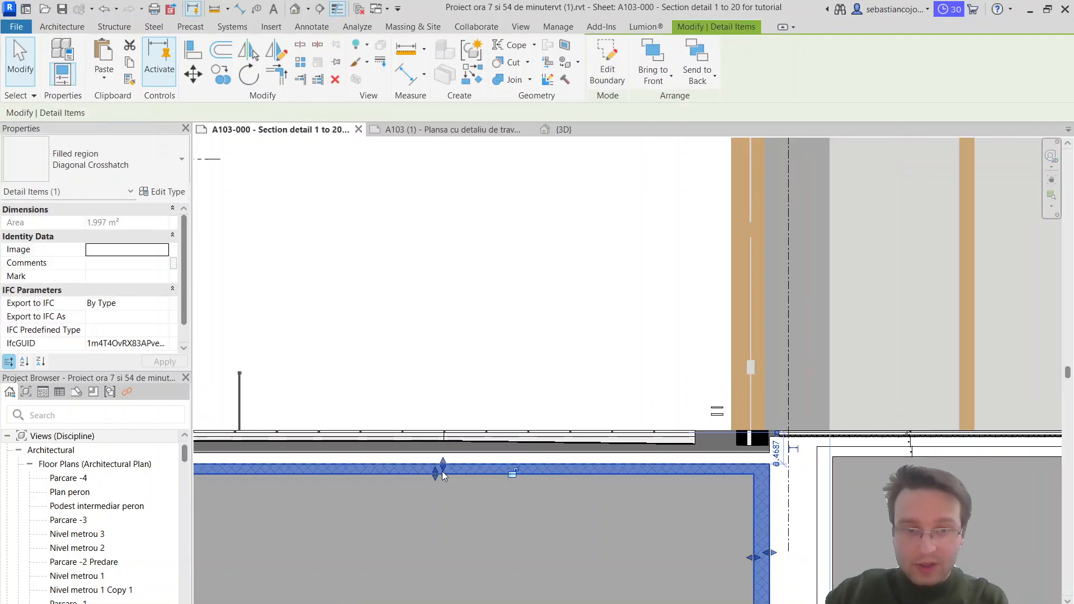
key("Escape")
scroll(743, 467, "up", 1)
scroll(746, 471, "up", 3)
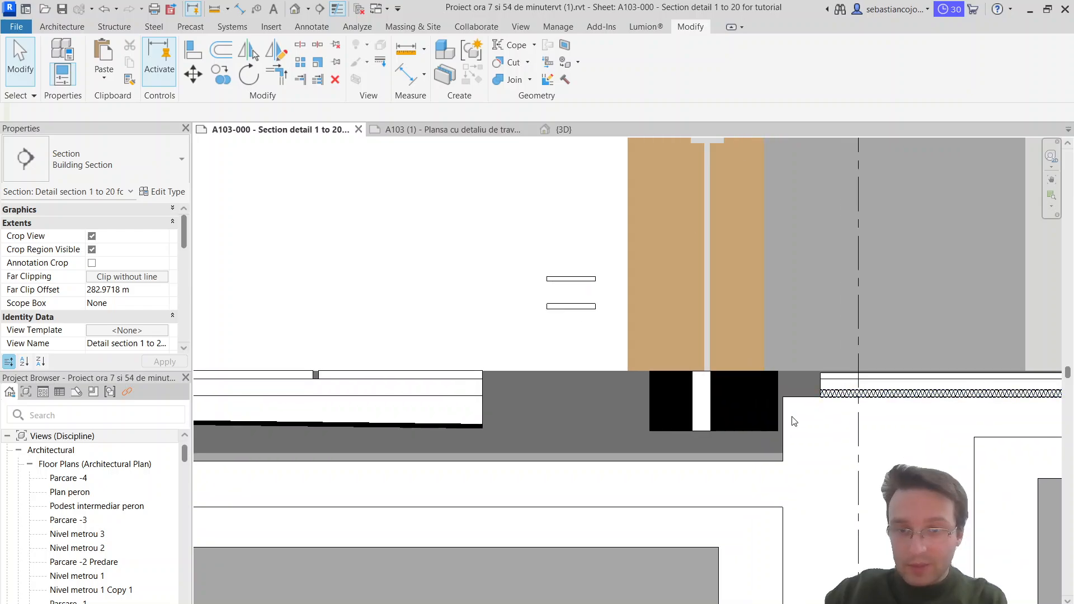
left_click(719, 464)
key("Escape")
scroll(707, 426, "down", 1)
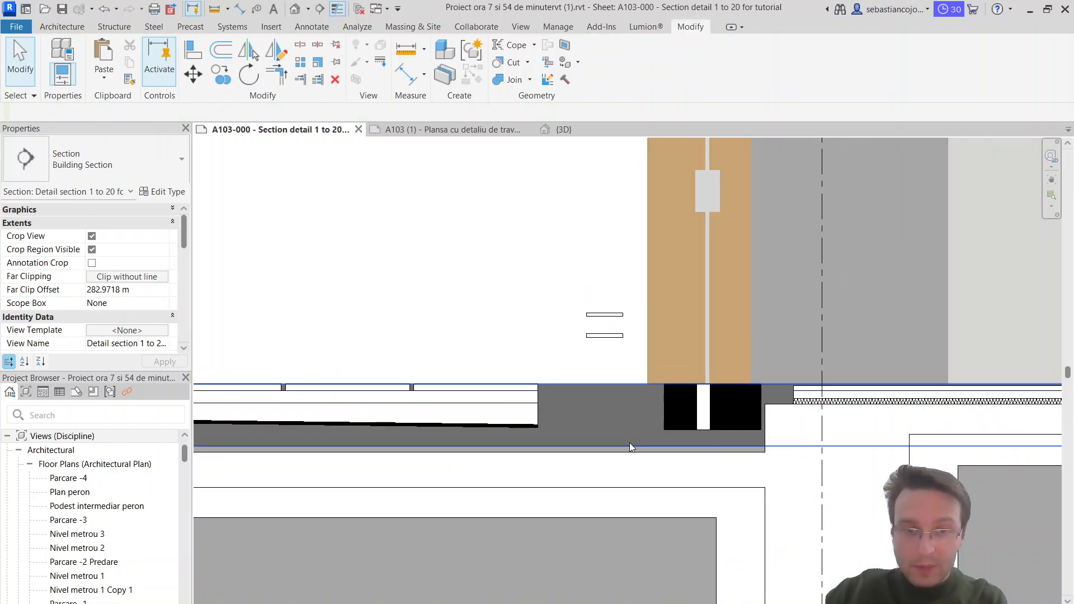
scroll(731, 449, "down", 1)
left_click(632, 498)
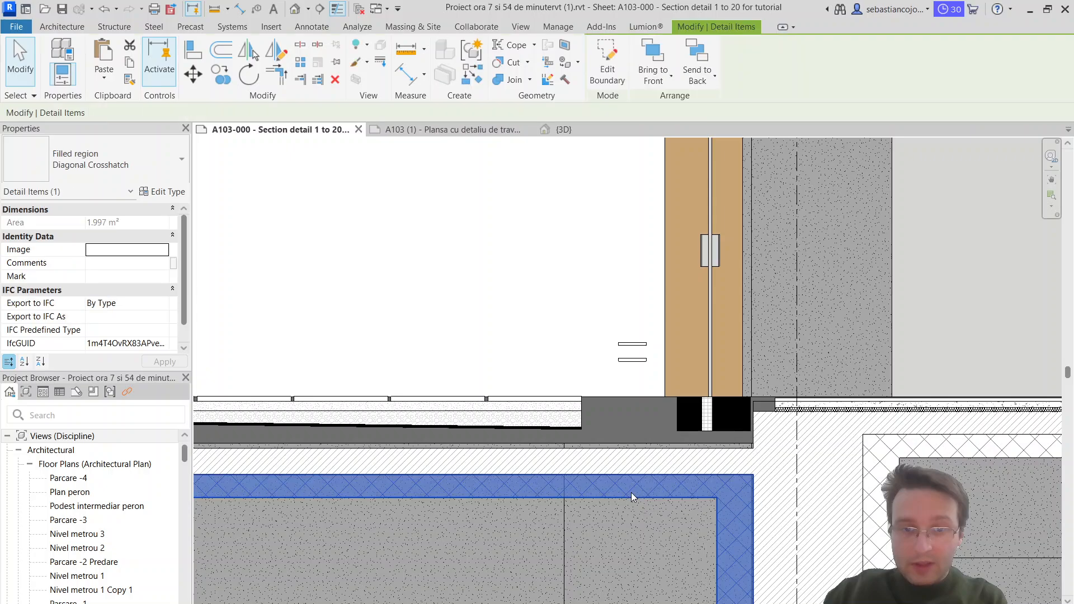
scroll(688, 429, "down", 3)
key("Escape")
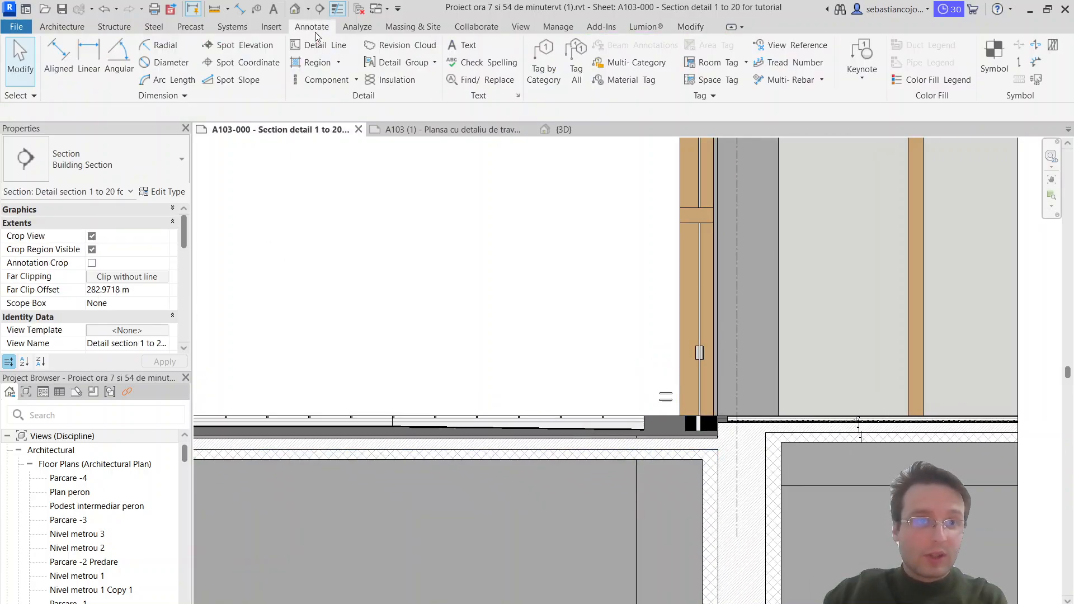
Step: Sketch a rectangular Solid Black filled region about 0.08 m thick along the slab's underside, starting at its end near the wall
left_click(317, 62)
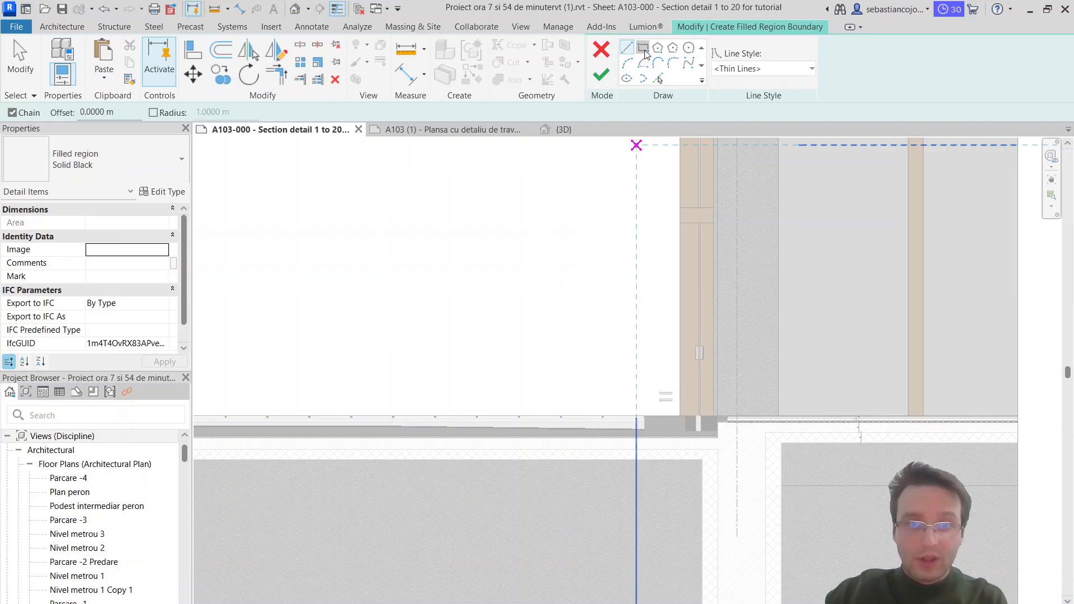
scroll(716, 438, "up", 5)
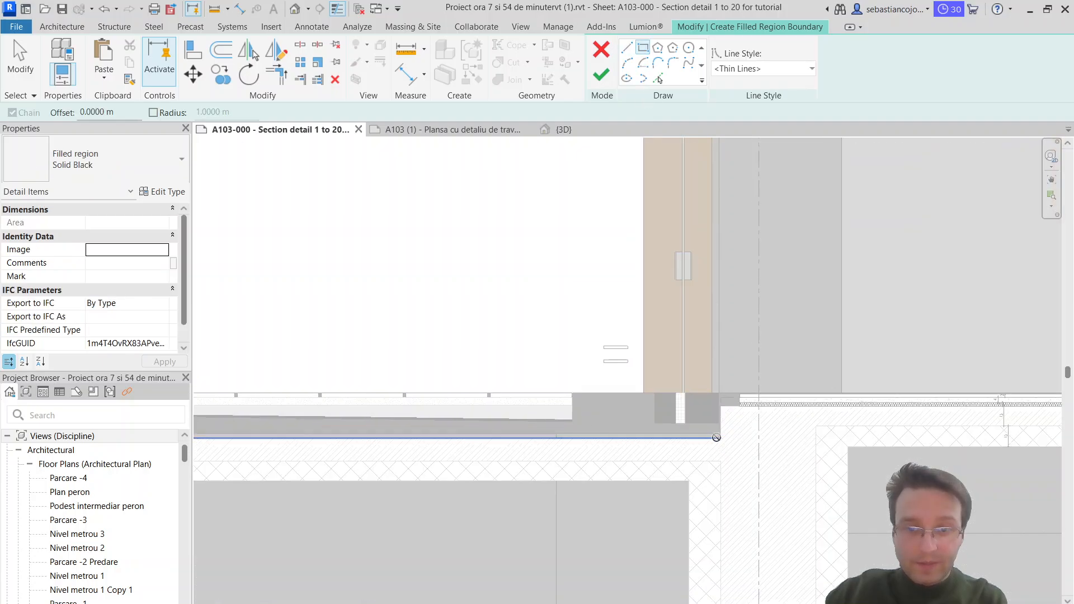
left_click(716, 438)
middle_click_drag(526, 422, 976, 441)
scroll(970, 445, "down", 3)
scroll(847, 462, "down", 4)
scroll(300, 455, "up", 6)
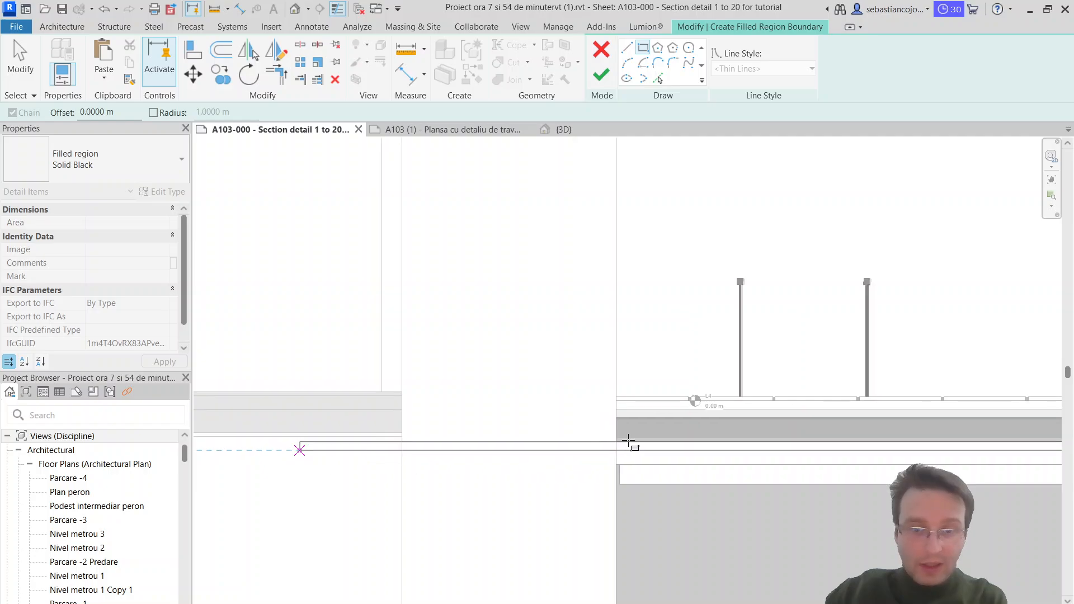
scroll(627, 446, "up", 5)
scroll(702, 417, "up", 2)
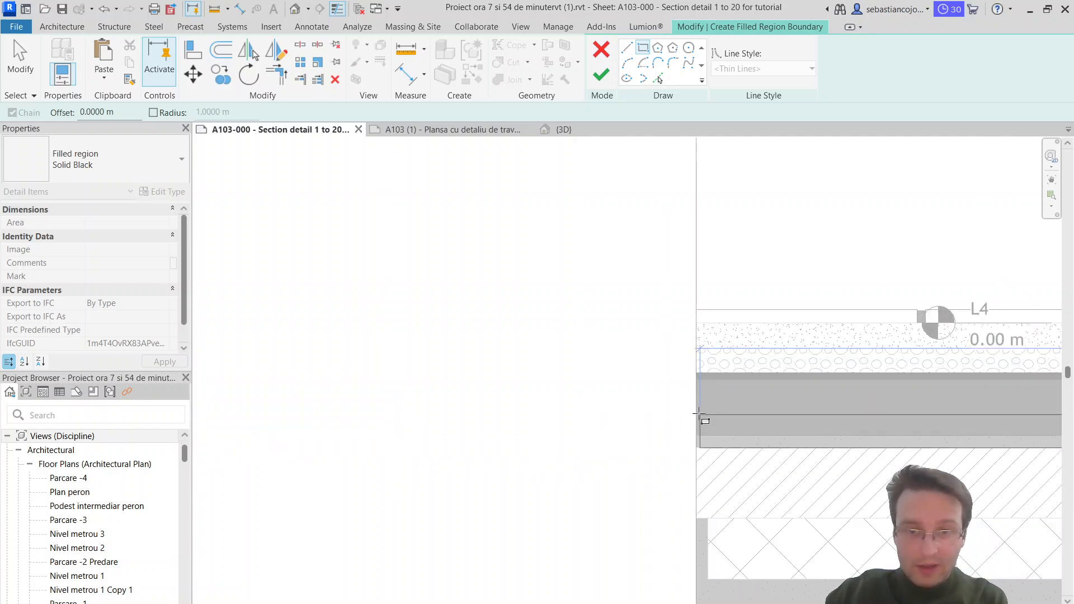
left_click(699, 414)
Step: Move the sketch's far short edge toward the door and finish the filled region
scroll(697, 414, "down", 4)
key("Escape")
middle_click_drag(666, 400, 335, 401)
scroll(371, 414, "up", 2)
left_click(926, 419)
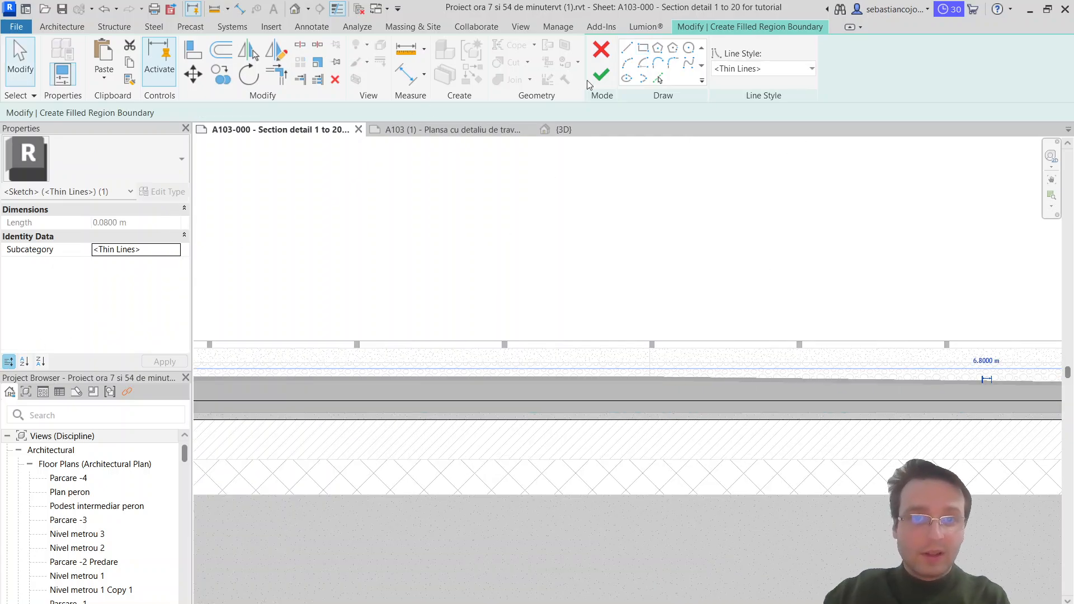
left_click(601, 75)
Step: Shorten the new black region so that its far end lines up with the edge of the paving layers before the door
scroll(505, 321, "down", 3)
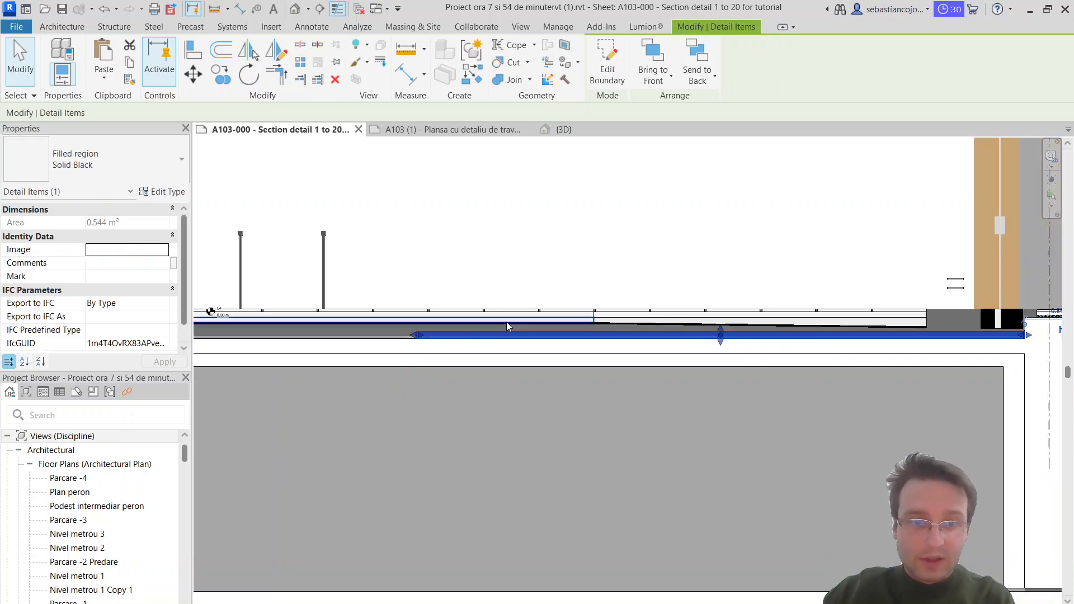
left_click_drag(693, 340, 619, 333)
middle_click_drag(808, 334, 503, 320)
scroll(789, 321, "up", 3)
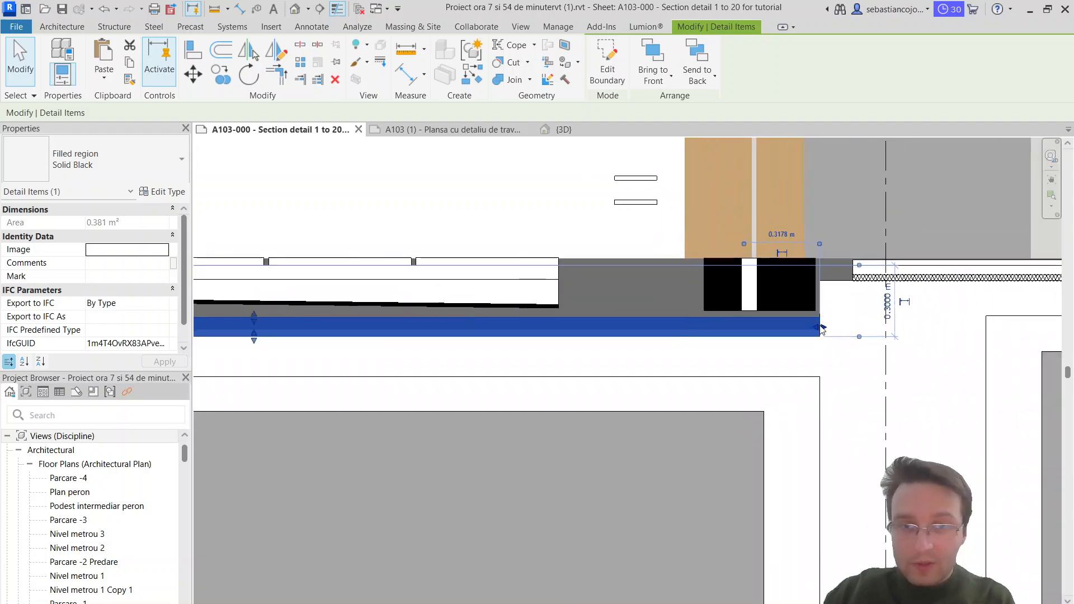
scroll(822, 329, "down", 2)
scroll(256, 327, "up", 2)
left_click_drag(872, 332, 918, 332)
middle_click_drag(981, 332, 187, 357)
scroll(635, 336, "down", 1)
middle_click_drag(582, 333, 838, 319)
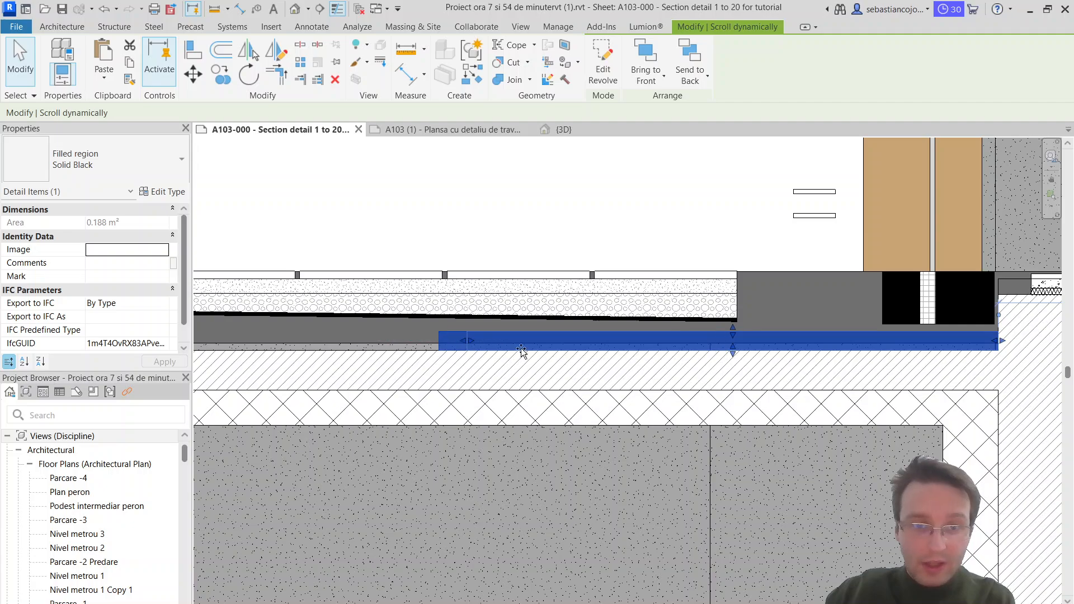
Step: Raise the new black region's upper edge to the underside of the threshold's black blocks
left_click_drag(737, 352, 737, 351)
scroll(847, 334, "up", 2)
left_click_drag(878, 335, 880, 317)
scroll(879, 317, "down", 2)
middle_click_drag(887, 324, 844, 310)
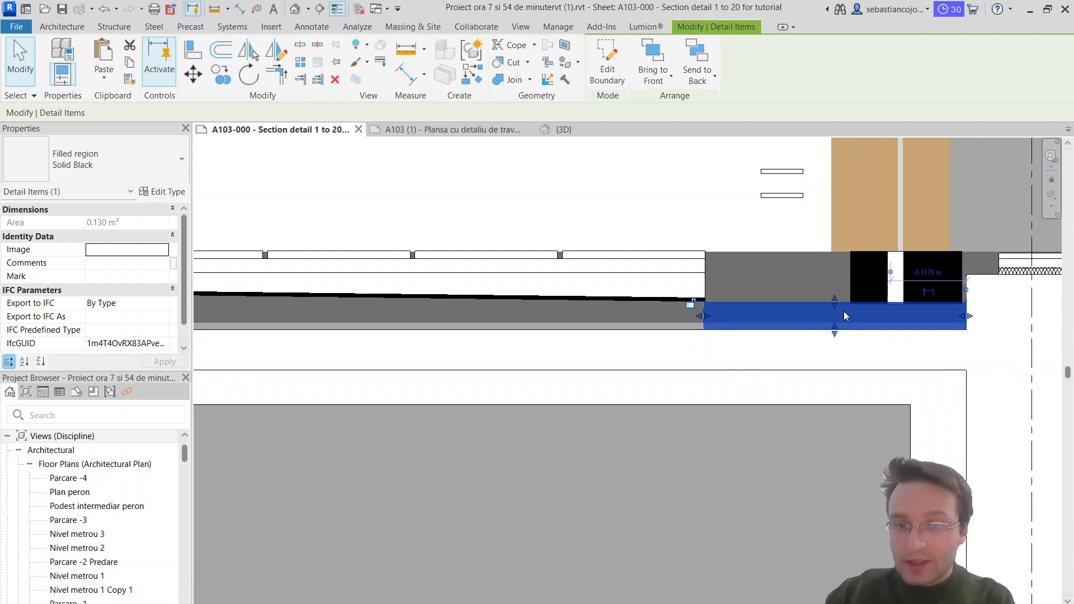
key("Escape")
Step: Change the black region beneath the threshold to the Ortho Crosshatch filled region type
left_click(706, 320)
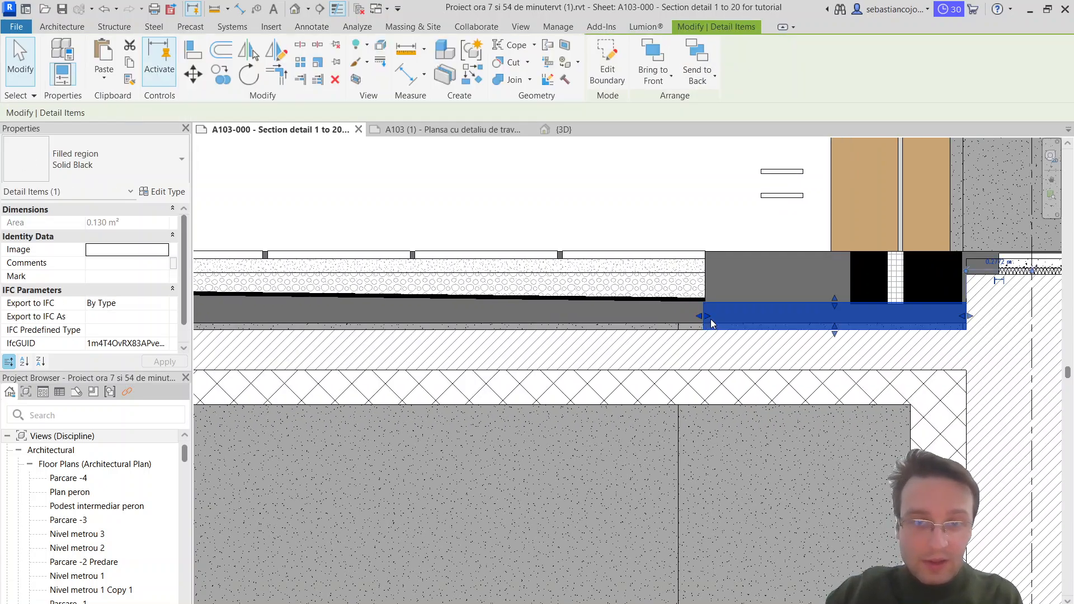
left_click(95, 160)
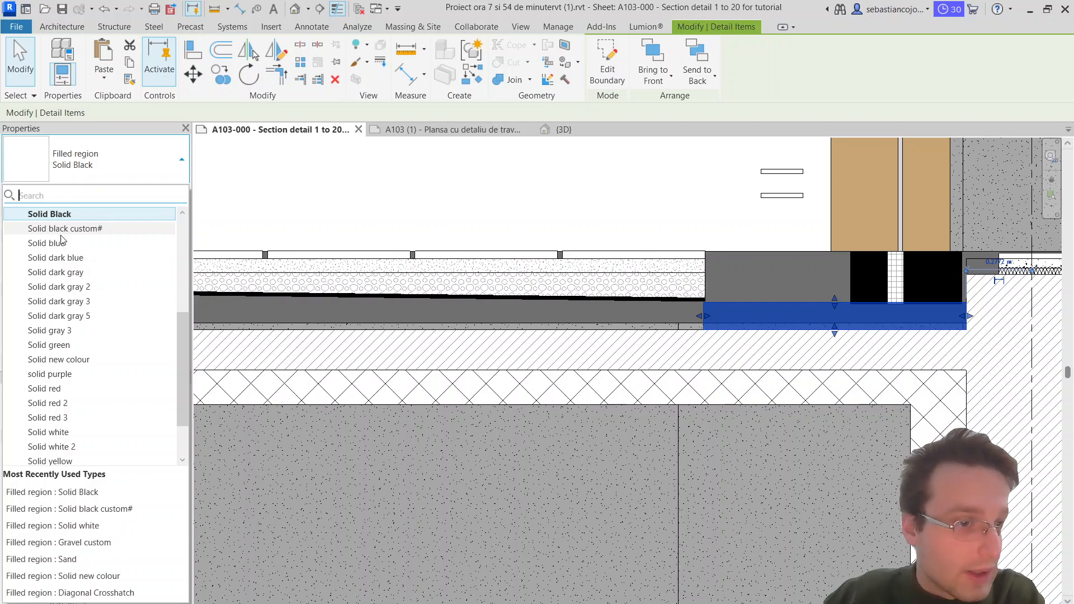
scroll(71, 402, "down", 2)
scroll(110, 288, "up", 2)
scroll(91, 336, "down", 2)
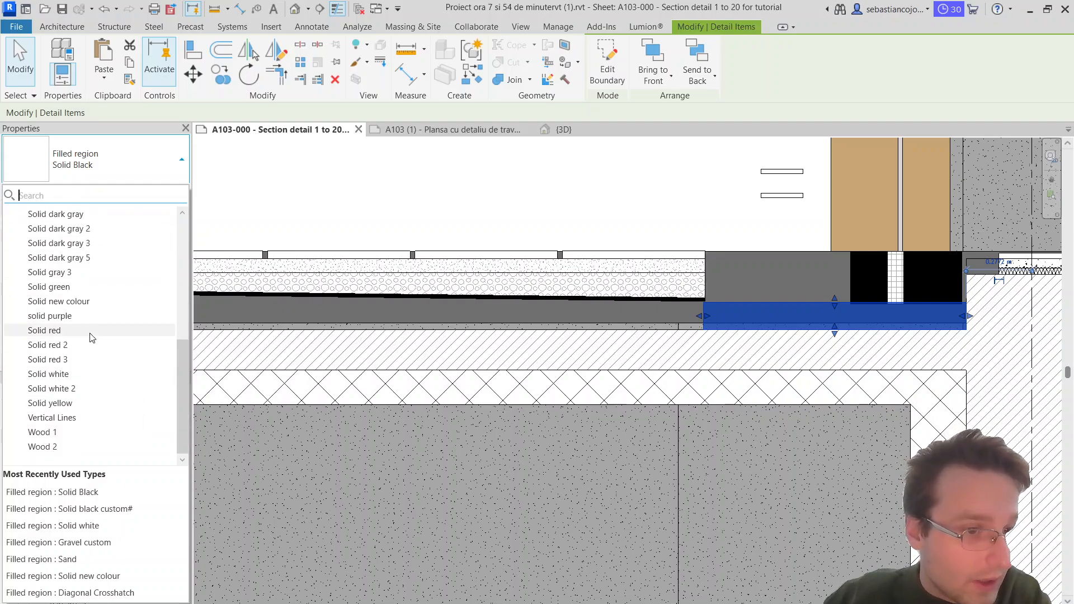
scroll(83, 338, "up", 4)
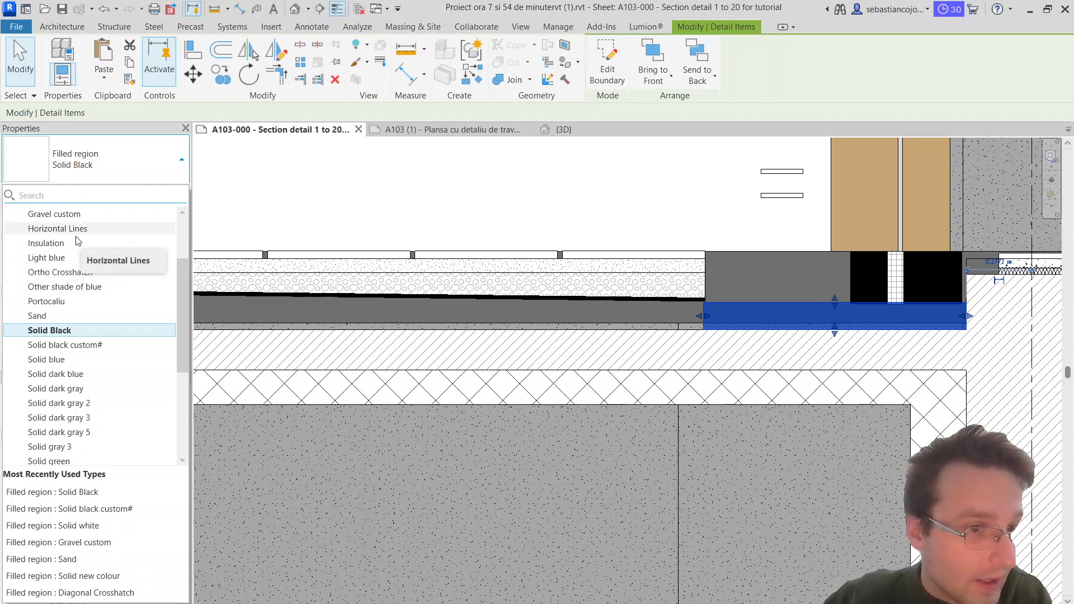
scroll(65, 282, "up", 2)
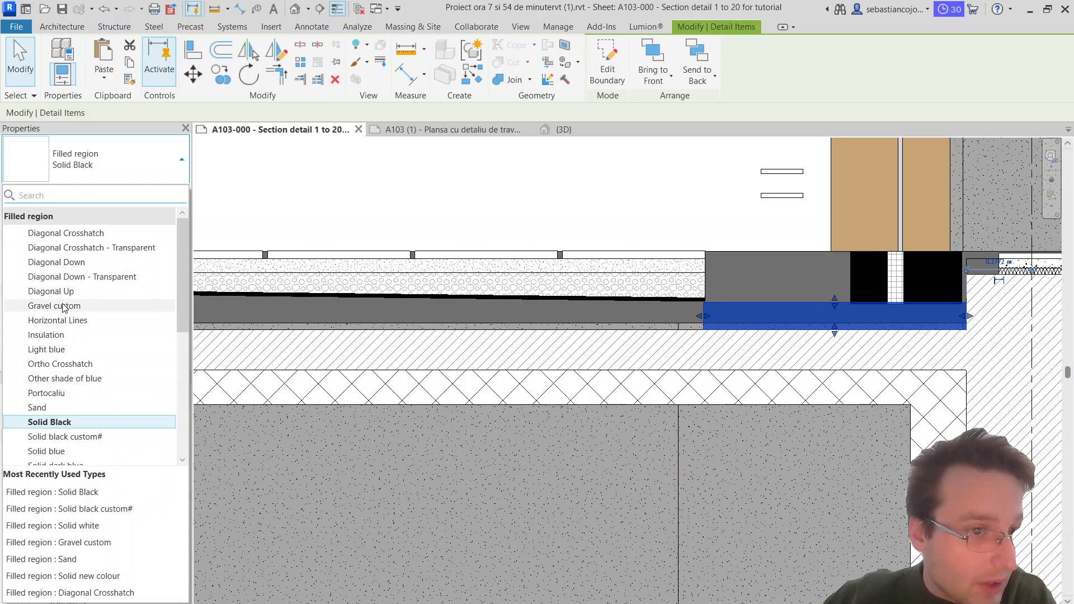
left_click(60, 364)
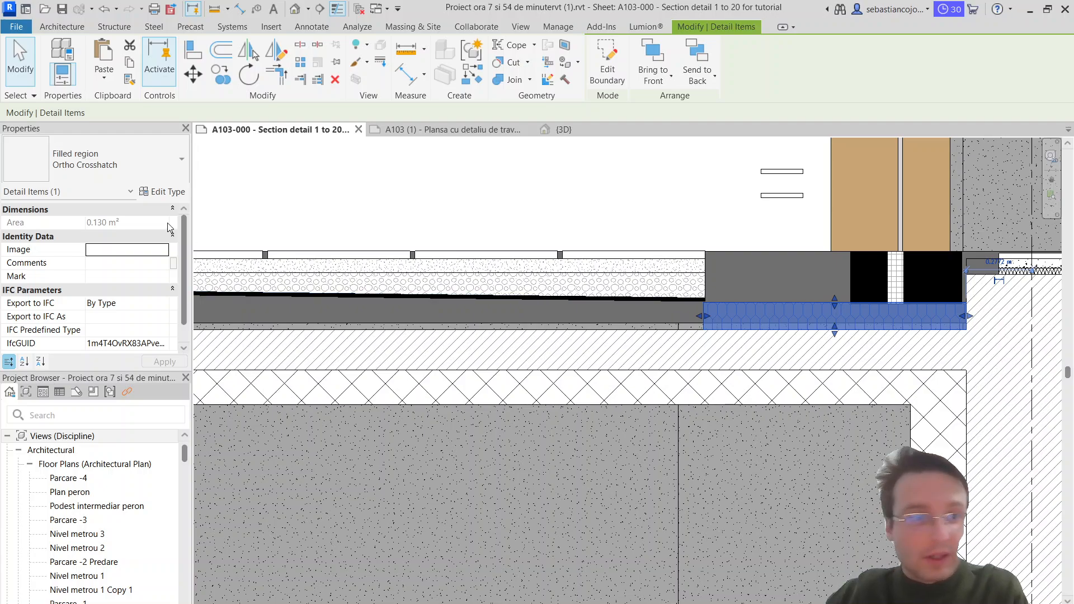
Step: Examine the hatch pattern of the strip beneath the threshold blocks and how it meets the surrounding layers
left_click(166, 192)
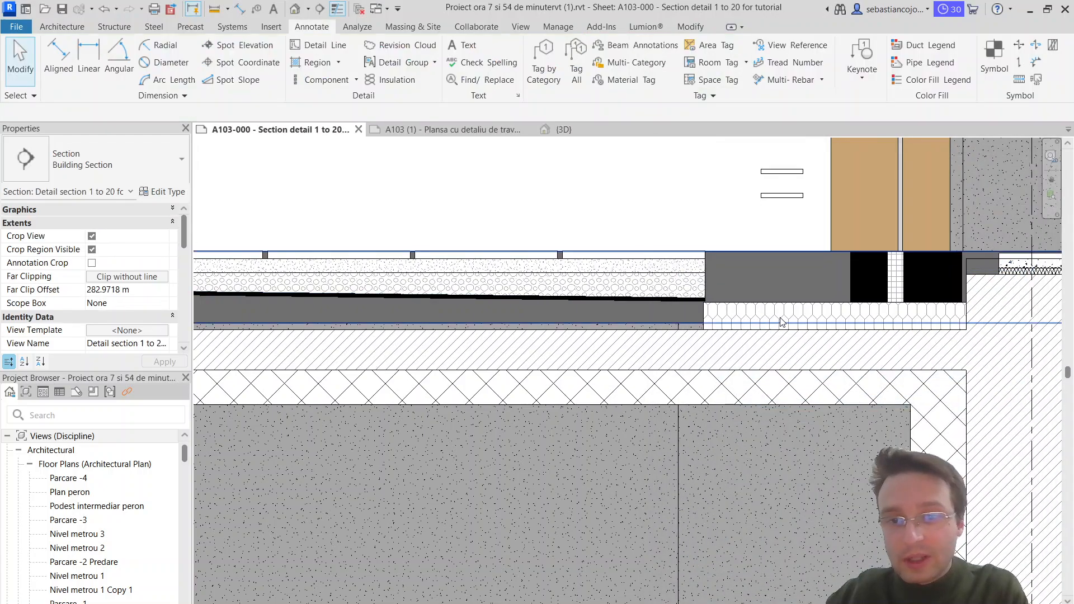
left_click(706, 314)
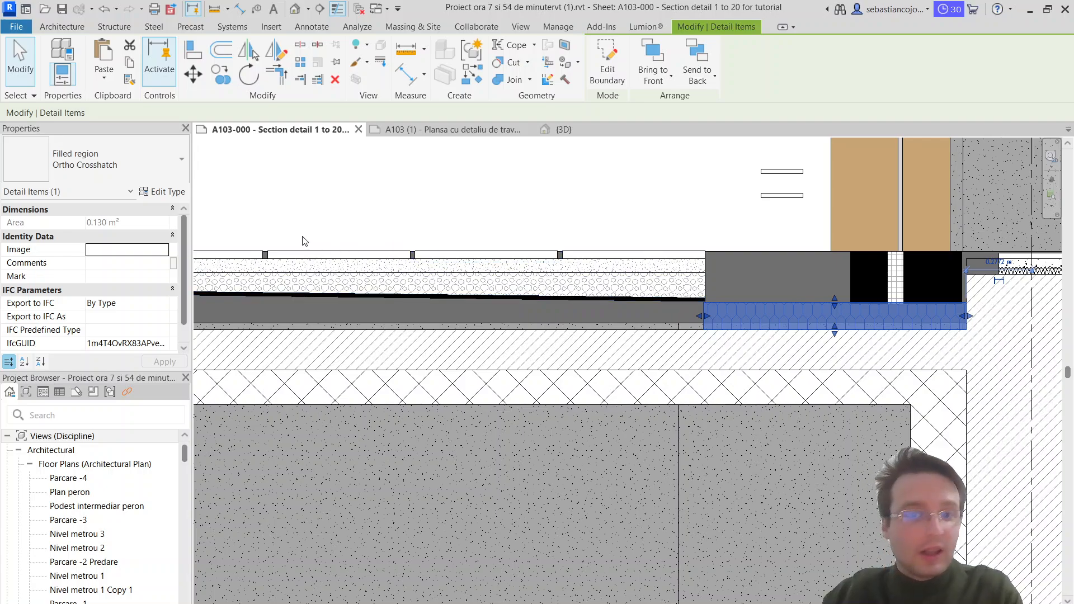
key("Escape")
left_click(718, 302)
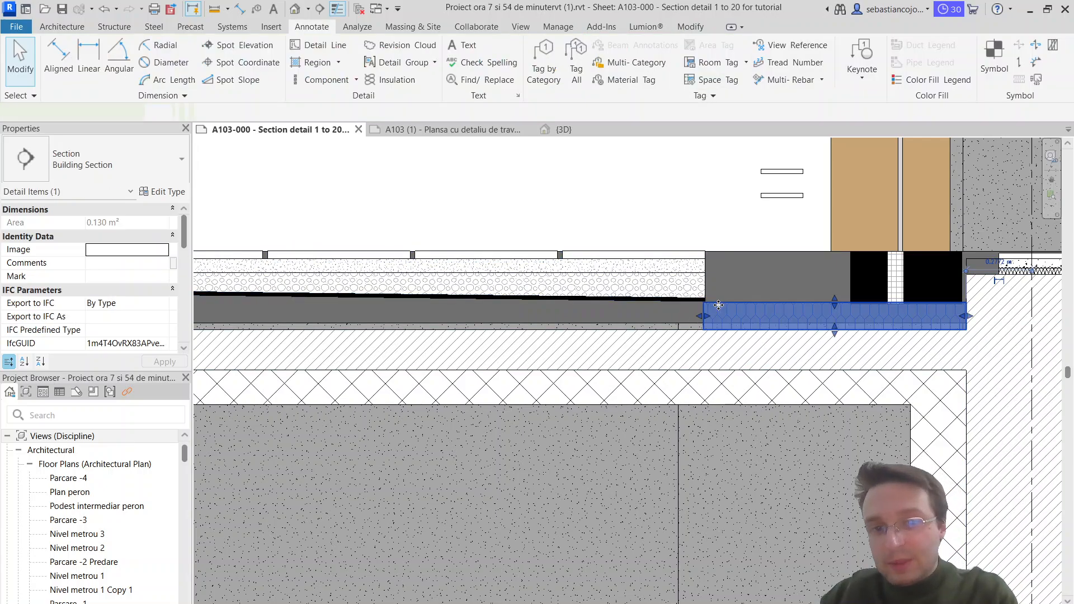
scroll(719, 311, "up", 3)
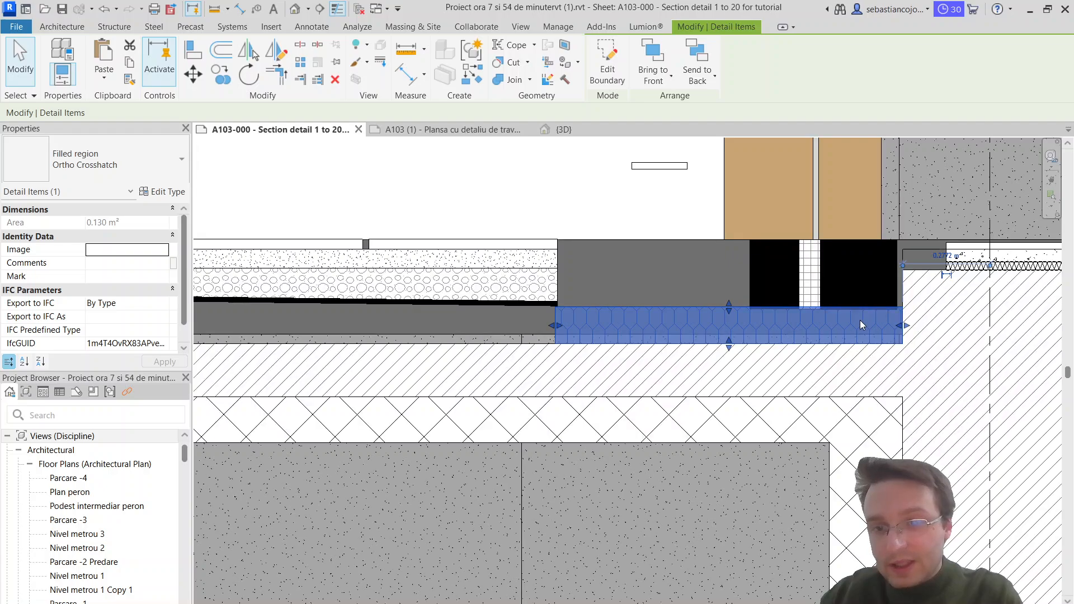
middle_click_drag(862, 324, 751, 355)
scroll(749, 356, "up", 1)
key("Escape")
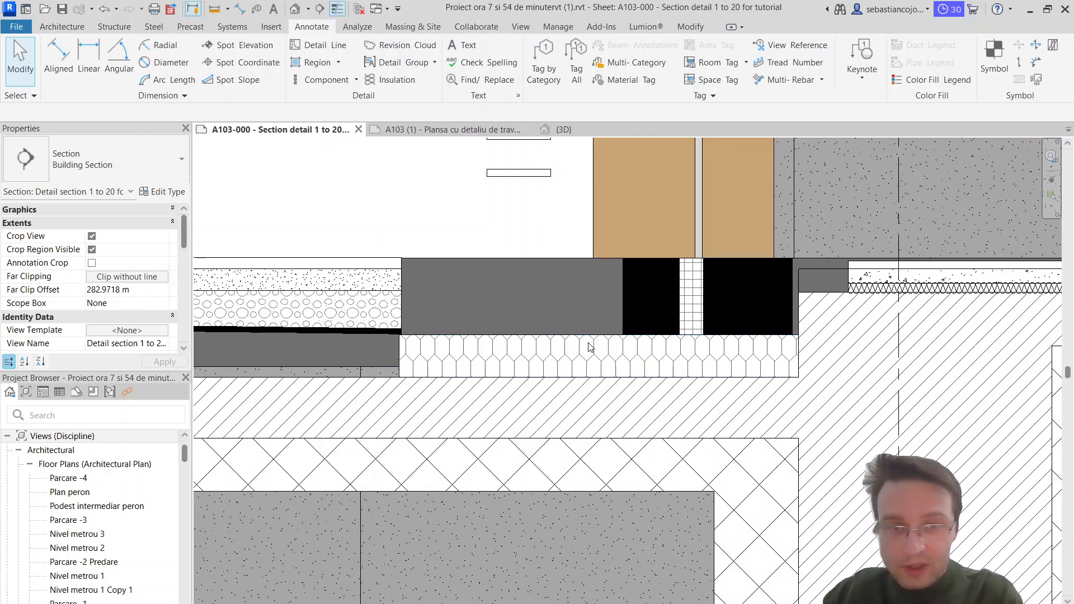
left_click(589, 343)
key("Escape")
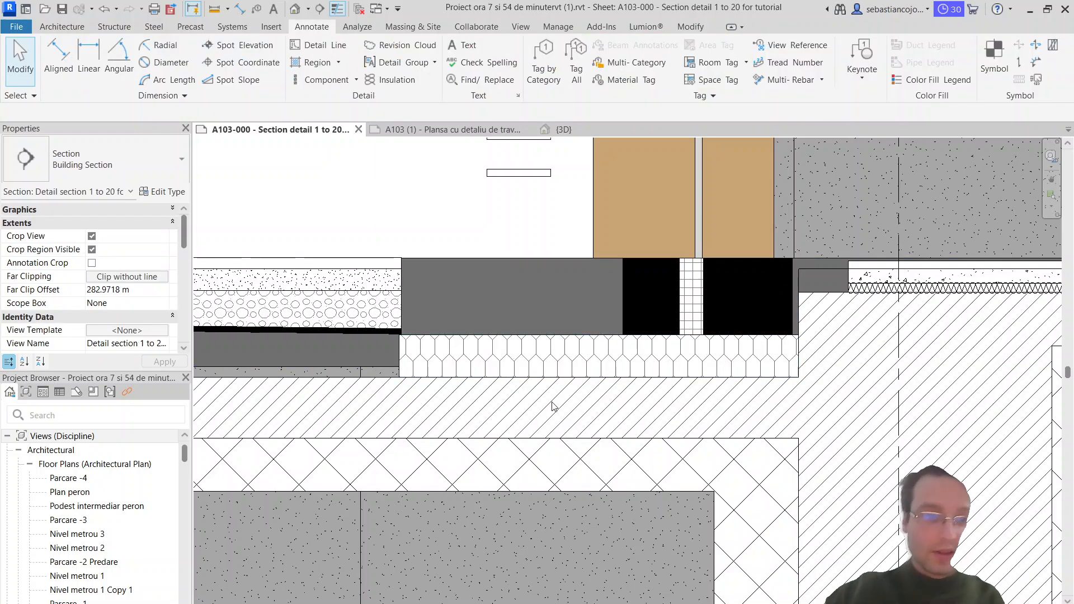
Step: Change the strip beneath the threshold blocks to the Diagonal Crosshatch filled region type
left_click(508, 344)
left_click(129, 166)
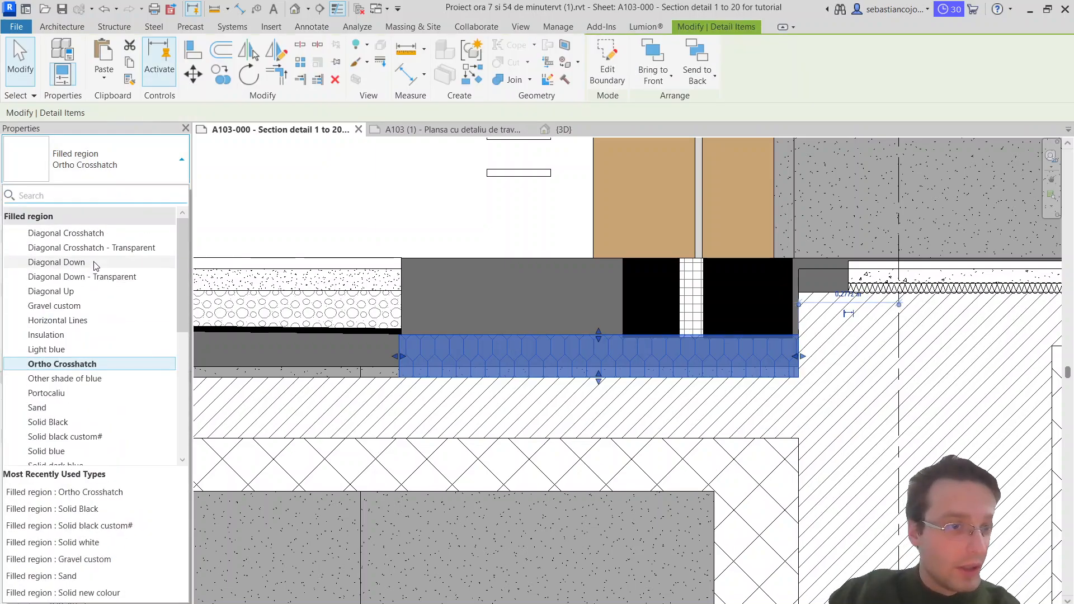
left_click(101, 248)
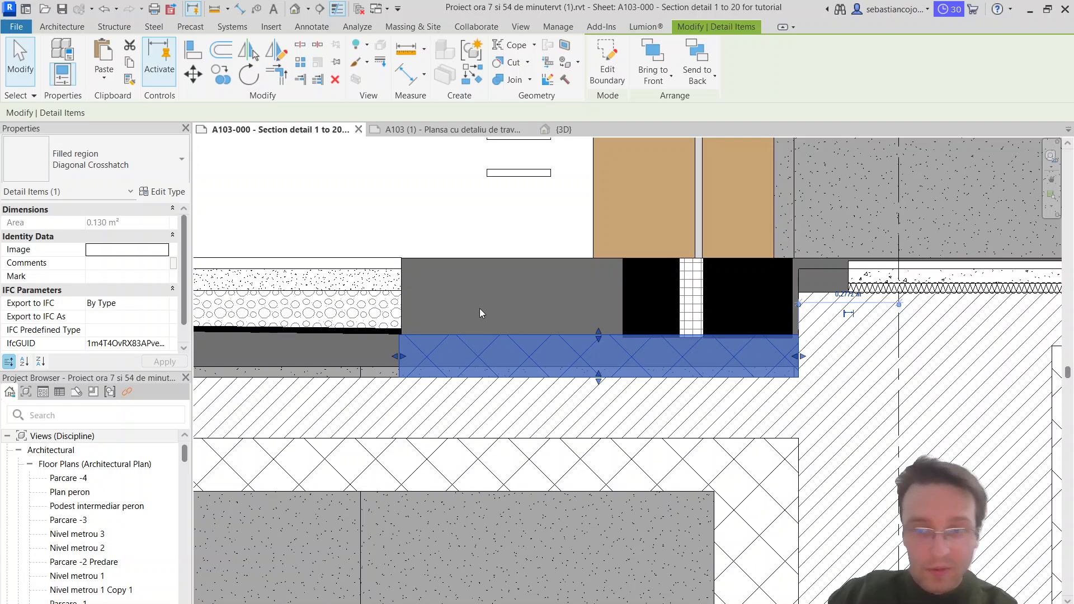
key("Escape")
left_click(616, 347)
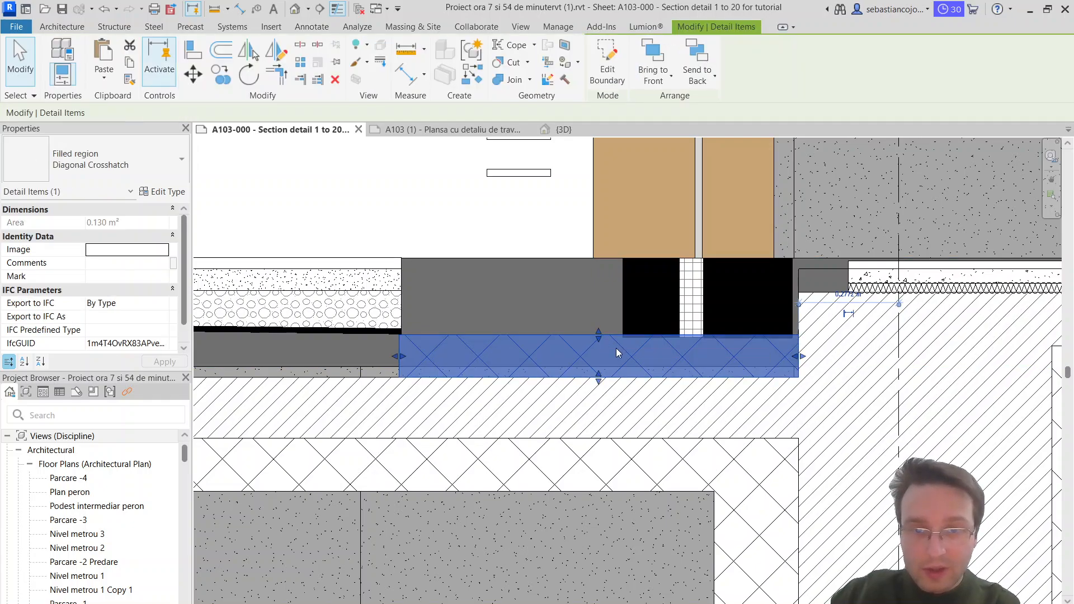
Step: Raise the lower edge of the Diagonal Crosshatch strip beneath the threshold to the top of the thin concrete layer
scroll(582, 377, "up", 2)
left_click_drag(611, 380, 614, 359)
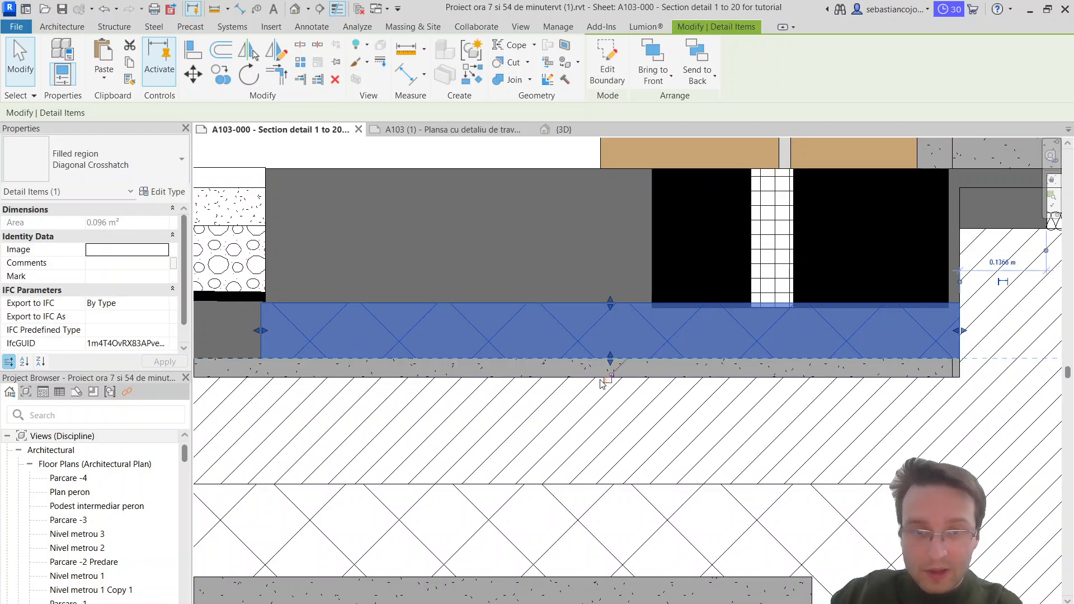
key("Escape")
Step: Trim the lower edges of the left black block and the threshold insulation to the top of the crosshatched strip
left_click(686, 300)
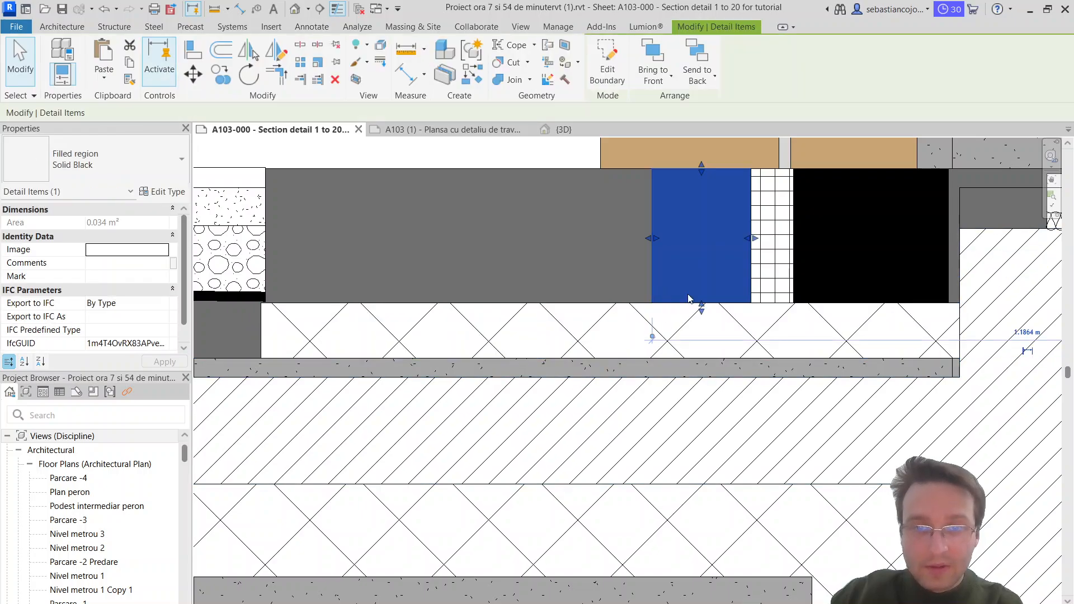
left_click_drag(702, 307, 702, 284)
key("Escape")
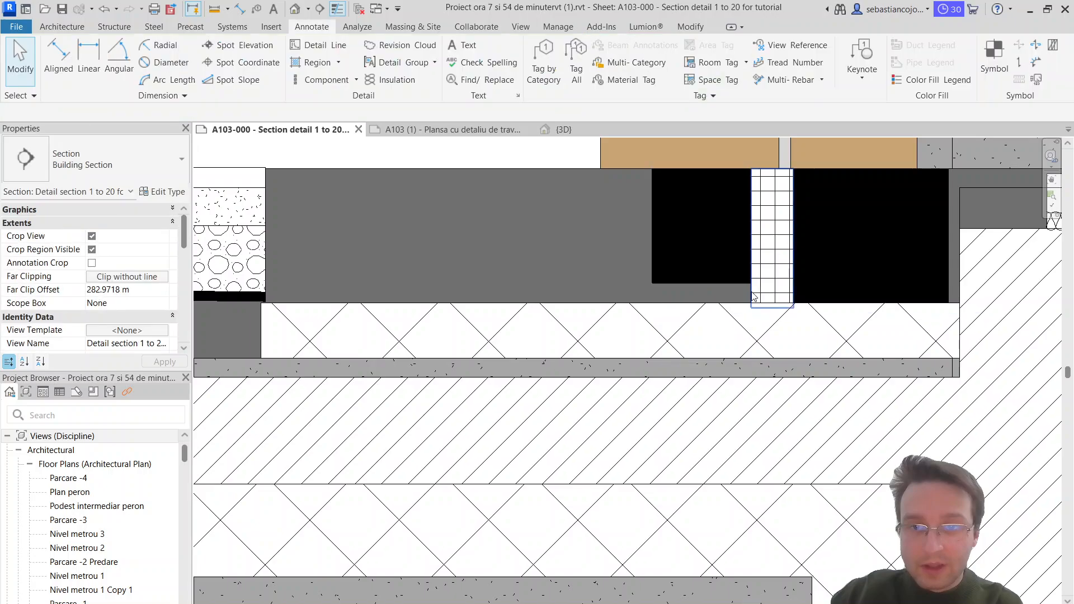
left_click(771, 291)
left_click_drag(768, 282, 768, 280)
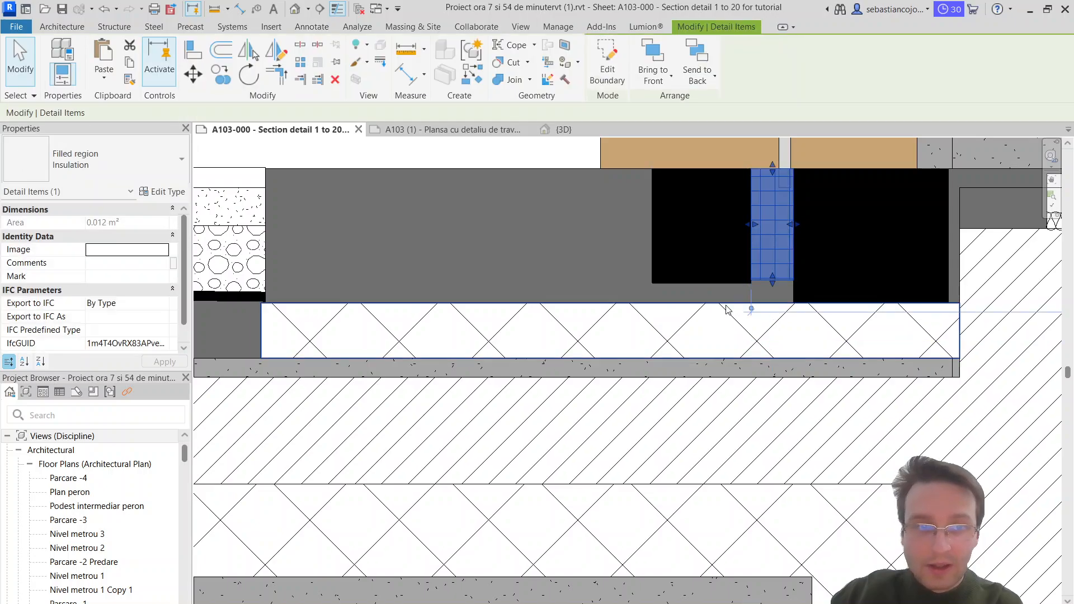
left_click(714, 280)
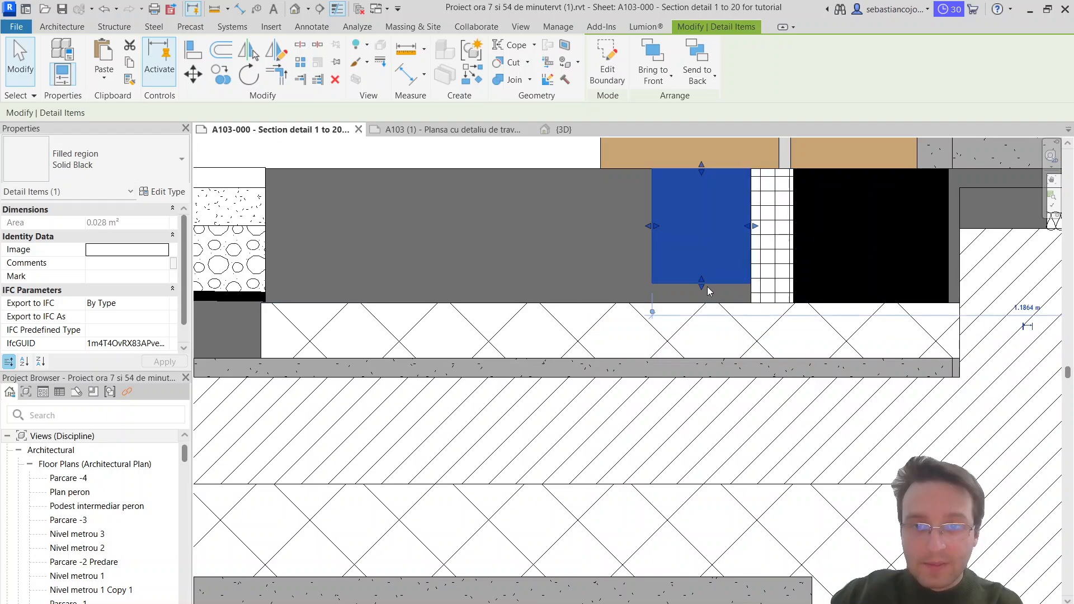
scroll(706, 302, "down", 3)
key("Escape")
Step: Lower the crosshatched strip's bottom edge to the underside of the thin concrete layer, releasing the conflicting constraints
left_click(672, 319)
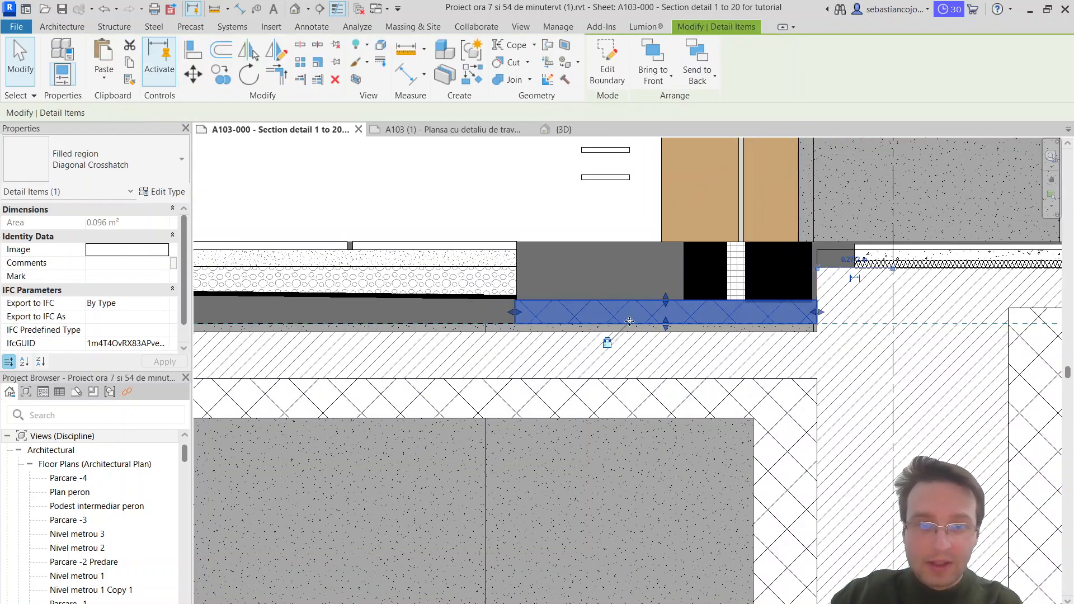
left_click_drag(665, 327, 667, 333)
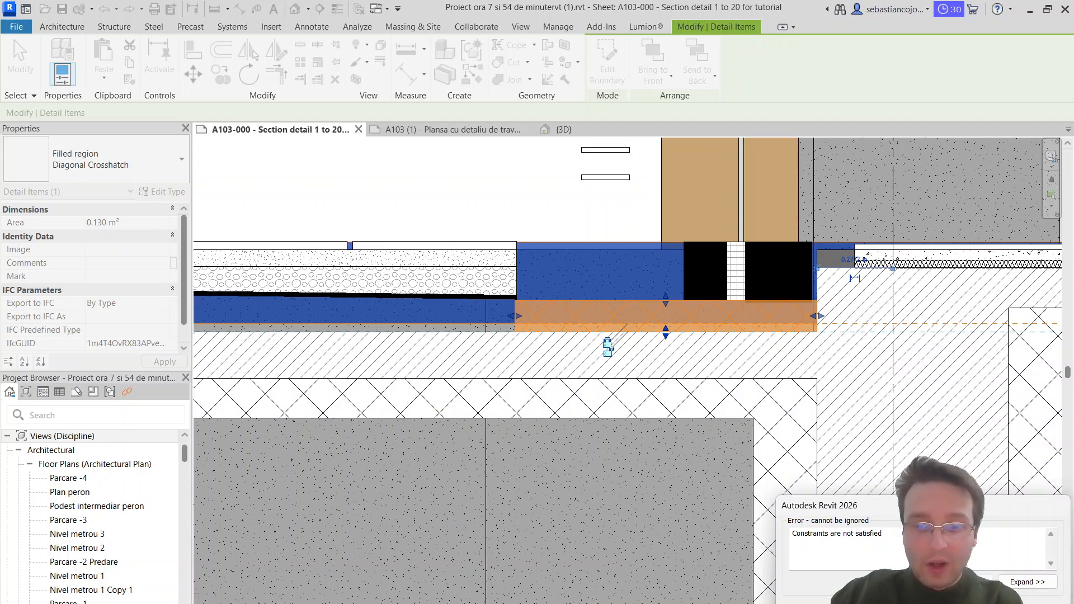
left_click(811, 603)
key("Escape")
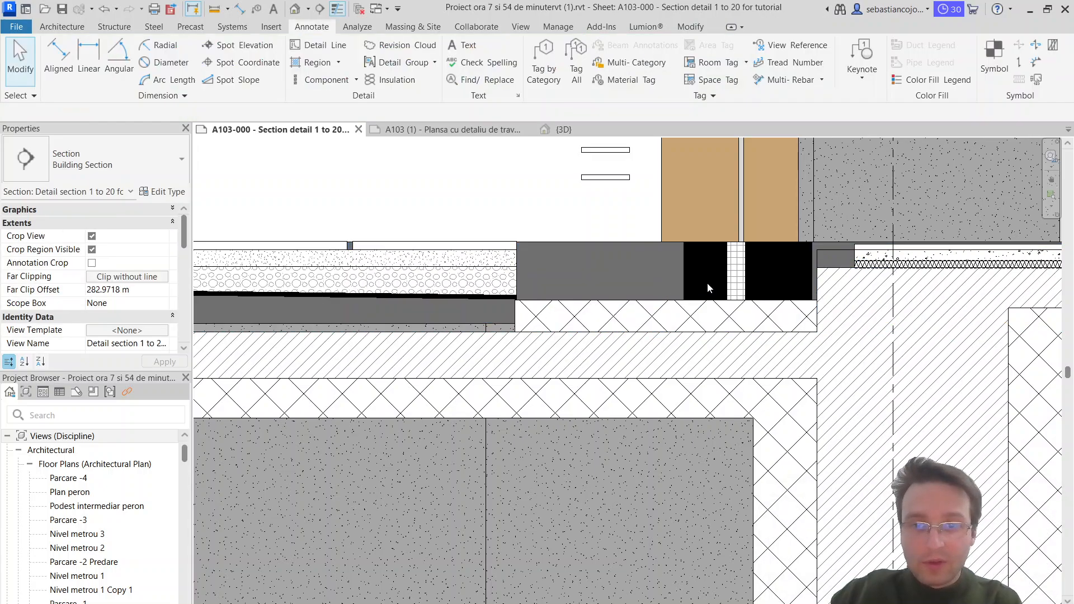
Step: Pull the crosshatched strip's right edge back to 0.3 m from the grid line, in line with the right black block
left_click(812, 300)
scroll(813, 303, "up", 3)
scroll(806, 316, "down", 4)
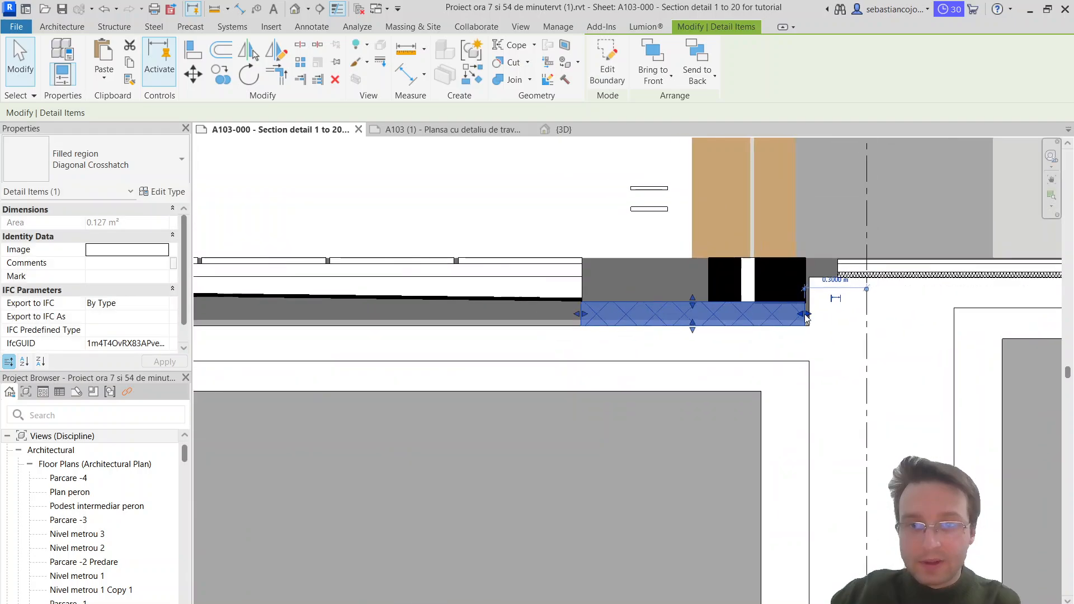
key("Escape")
Step: Extend the right black block's outer edge to the vertical edge of the Diagonal Up wall region
left_click(804, 270)
scroll(805, 279, "up", 5)
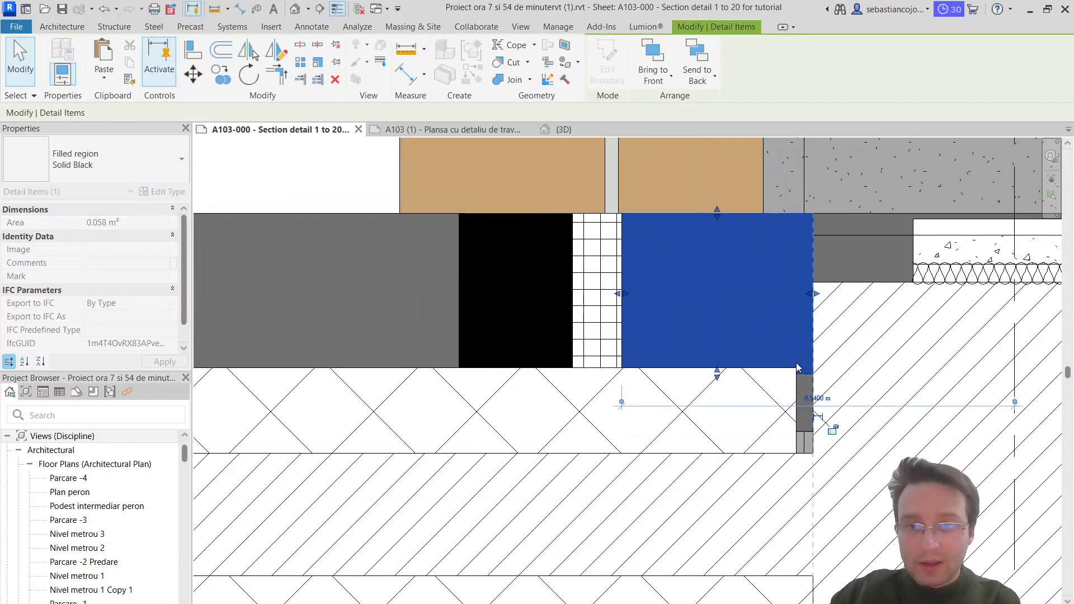
key("Escape")
Step: Examine the curtain wall above the threshold and how its base meets the black blocks and floor layers
scroll(783, 332, "down", 6)
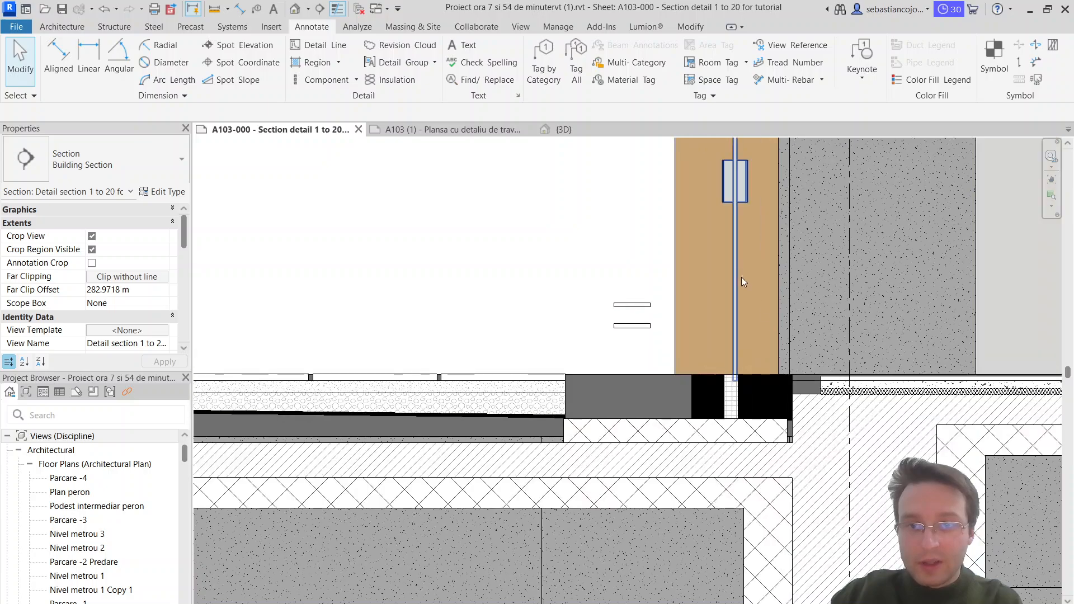
left_click(738, 273)
key("Escape")
scroll(782, 348, "down", 3)
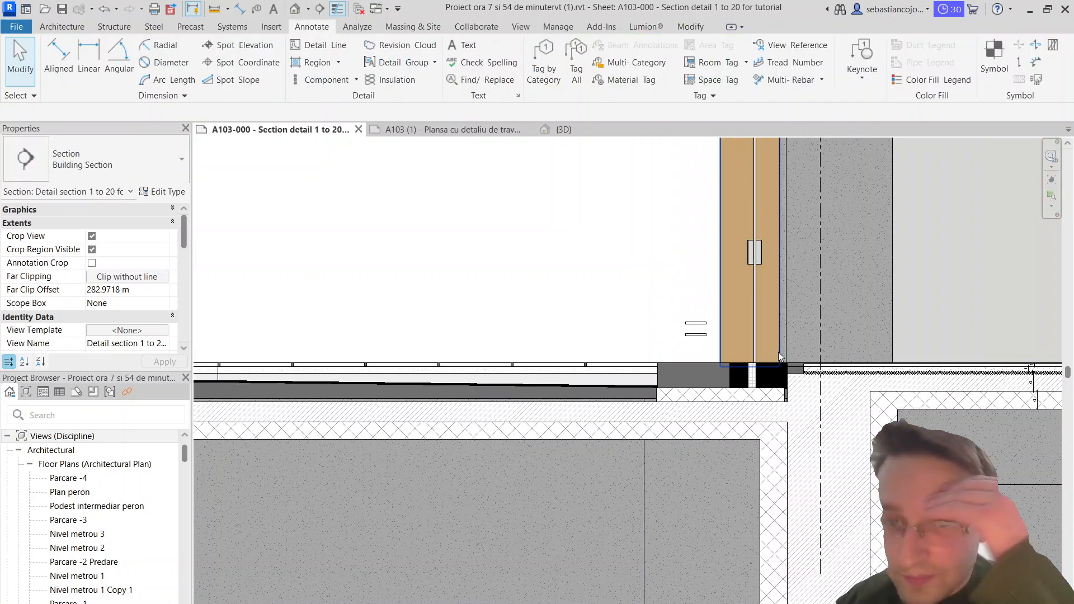
left_click(750, 317)
scroll(748, 310, "down", 2)
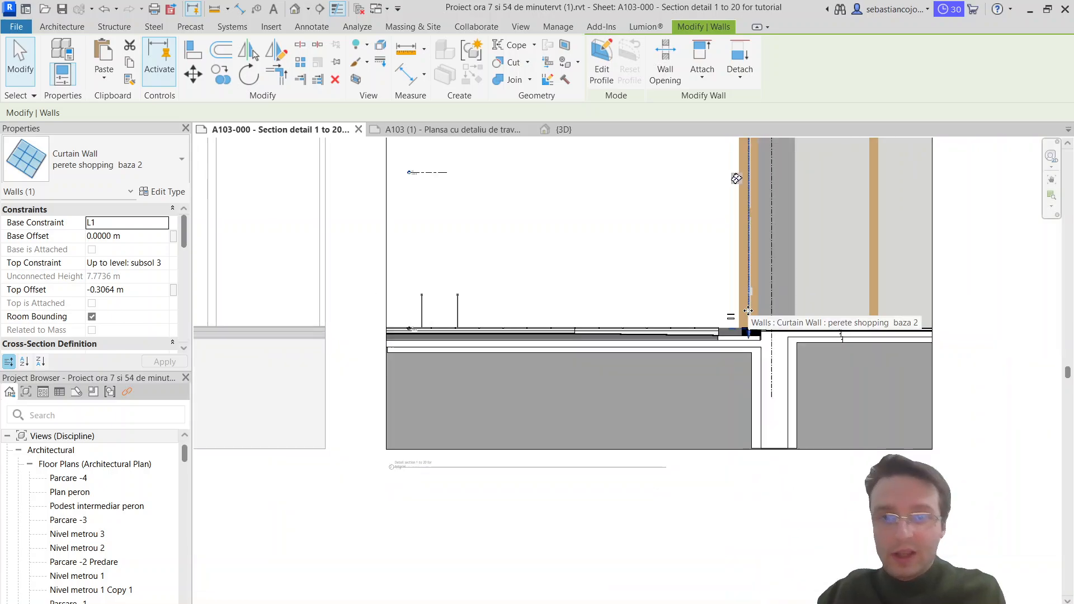
scroll(748, 310, "up", 3)
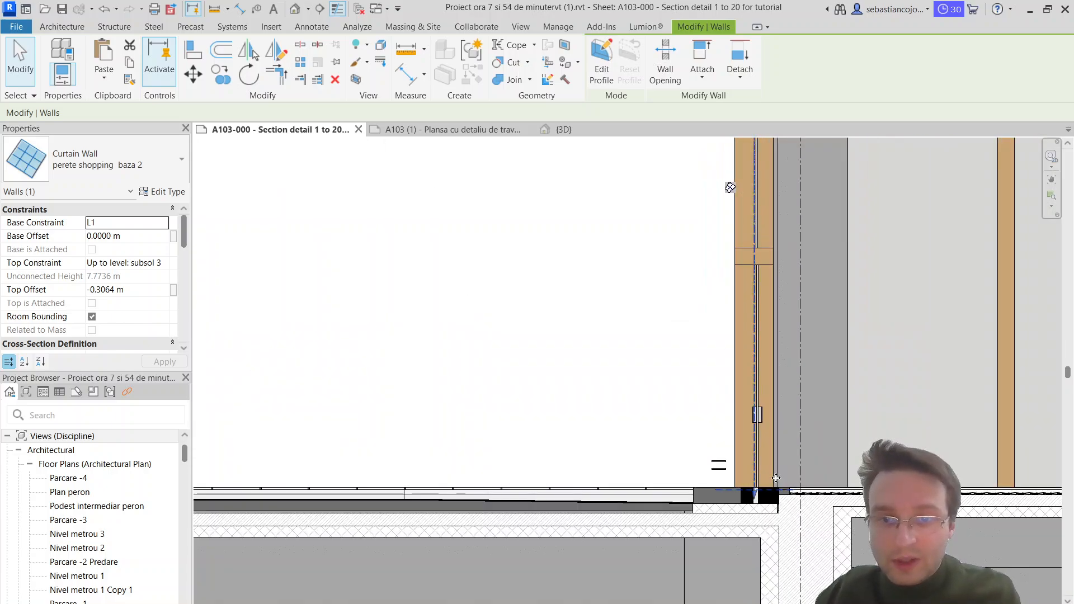
scroll(776, 478, "up", 5)
Step: Widen the Diagonal Up region leftward, aligning its edge beside the threshold with the strip's end and moving its lower vertical edge over the crosshatched insulation
left_click(734, 394)
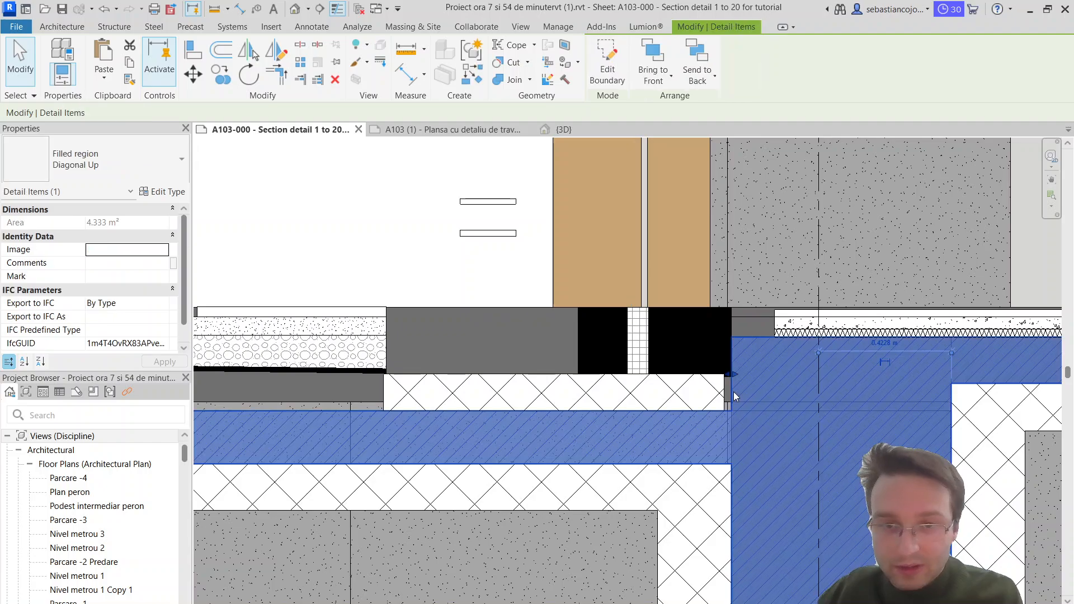
left_click_drag(733, 374, 724, 377)
middle_click_drag(740, 527, 725, 243)
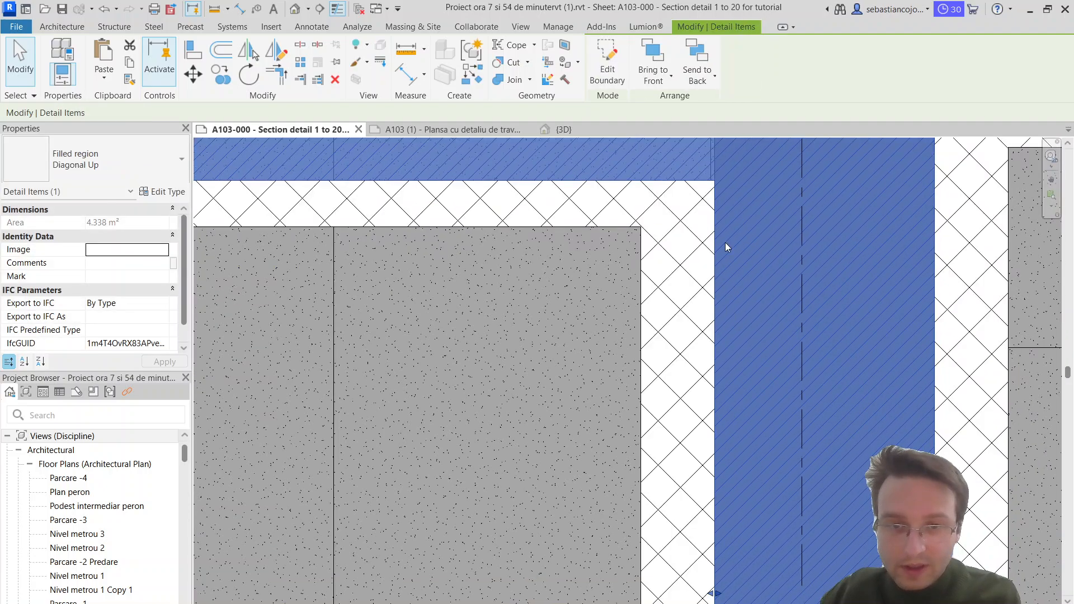
scroll(723, 246, "down", 3)
scroll(721, 386, "up", 2)
left_click_drag(708, 437, 695, 435)
scroll(695, 436, "down", 3)
scroll(697, 336, "up", 3)
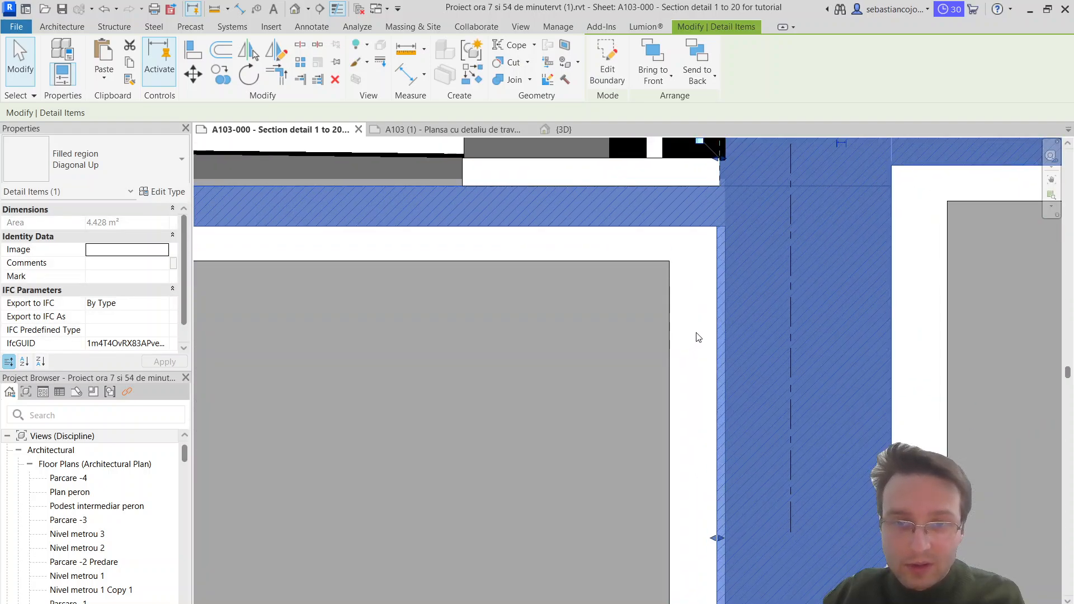
Step: Edit the Diagonal Up region's boundary so its lower left vertical edge sits 0.3 m from the grid line
scroll(721, 282, "up", 4)
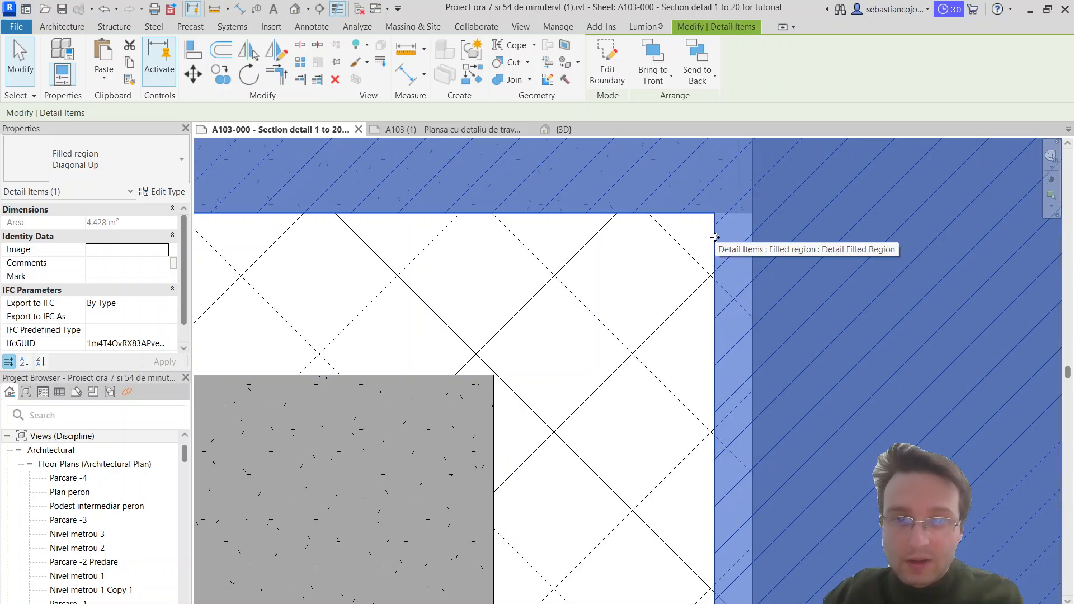
double_click(715, 237)
left_click_drag(715, 238, 728, 240)
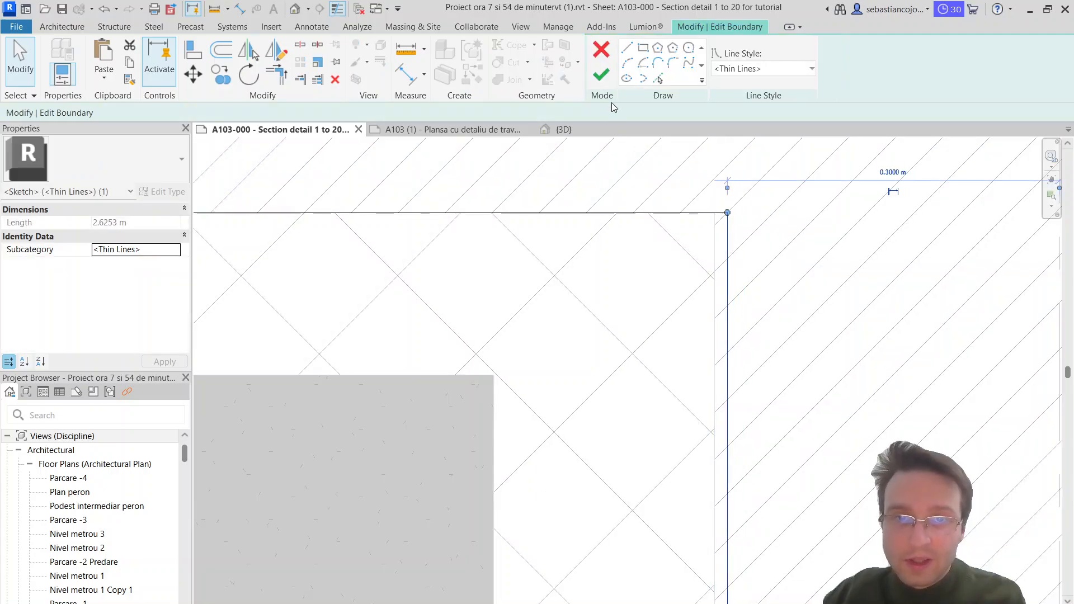
left_click(600, 74)
scroll(696, 249, "down", 4)
Step: Trim the right edge of the large Diagonal Crosshatch region around the concrete to the Diagonal Up region's edge
left_click(643, 364)
left_click(694, 418)
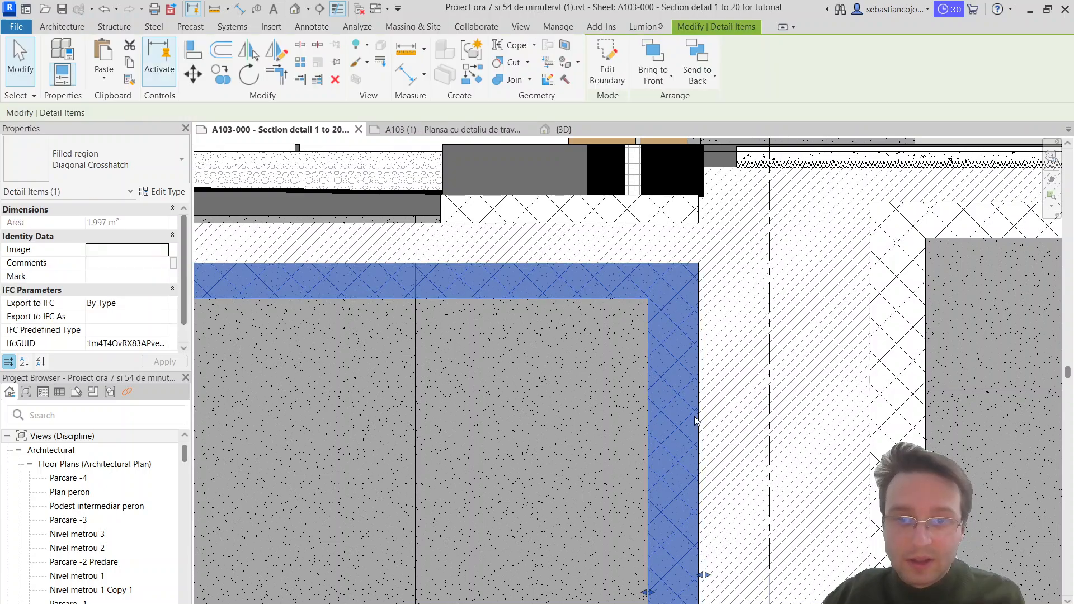
left_click_drag(708, 575, 697, 576)
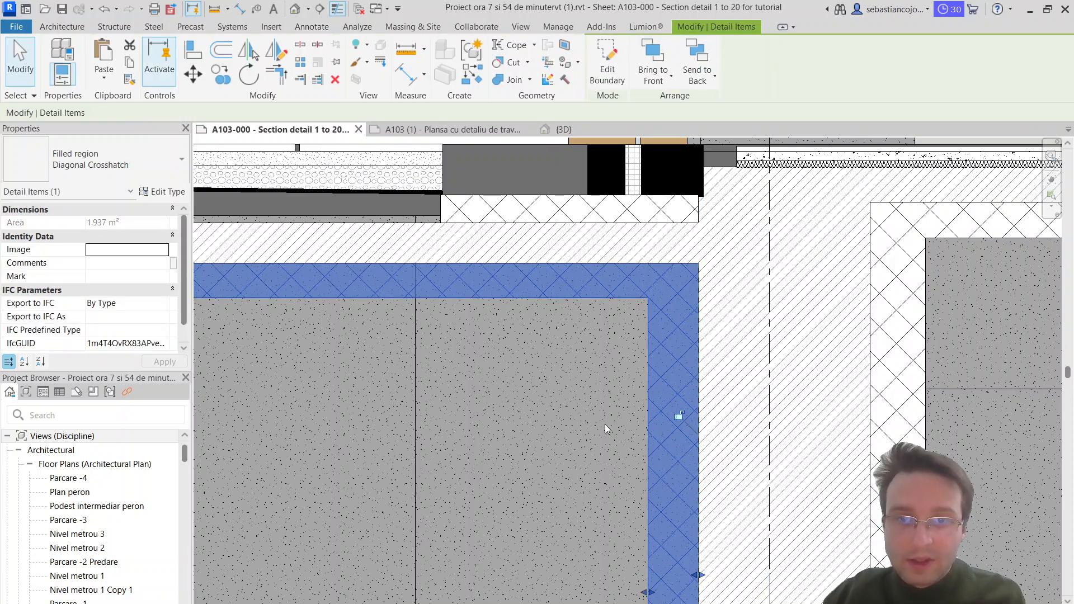
left_click(604, 386)
Step: Trim the right black block to the Diagonal Up region's vertical edge and the top of the crosshatched strip
middle_click_drag(695, 171, 730, 462)
scroll(729, 462, "up", 5)
left_click(759, 459)
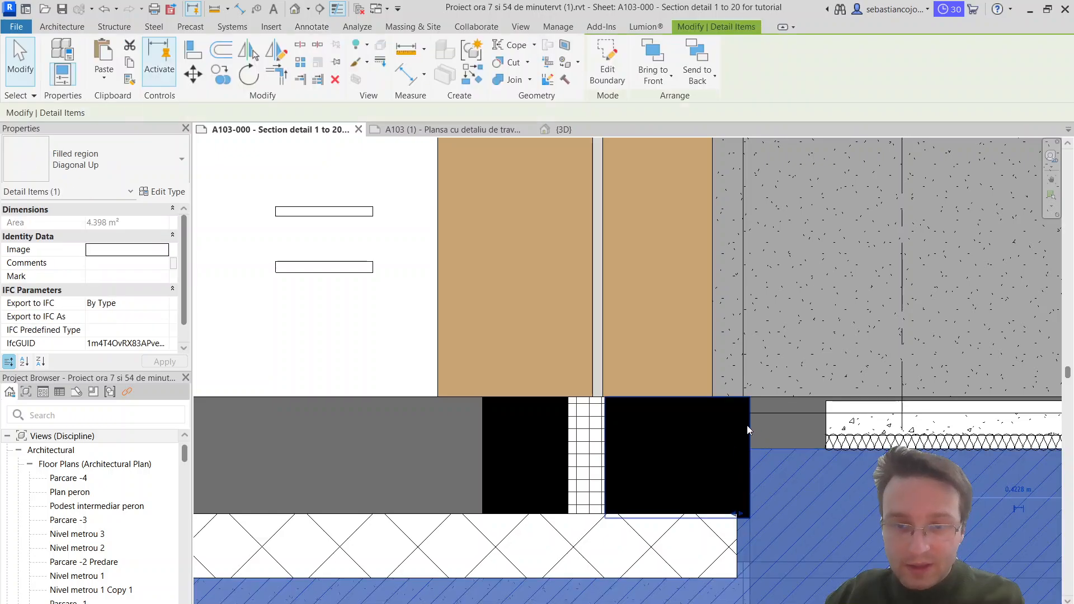
left_click(747, 426)
left_click(830, 441)
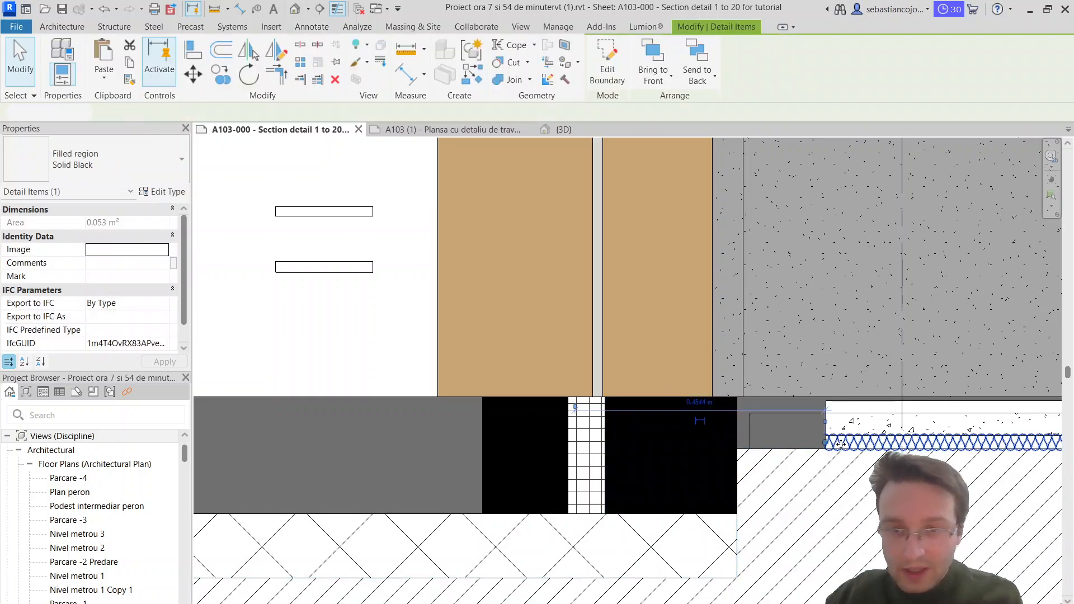
scroll(830, 440, "up", 2)
key("Escape")
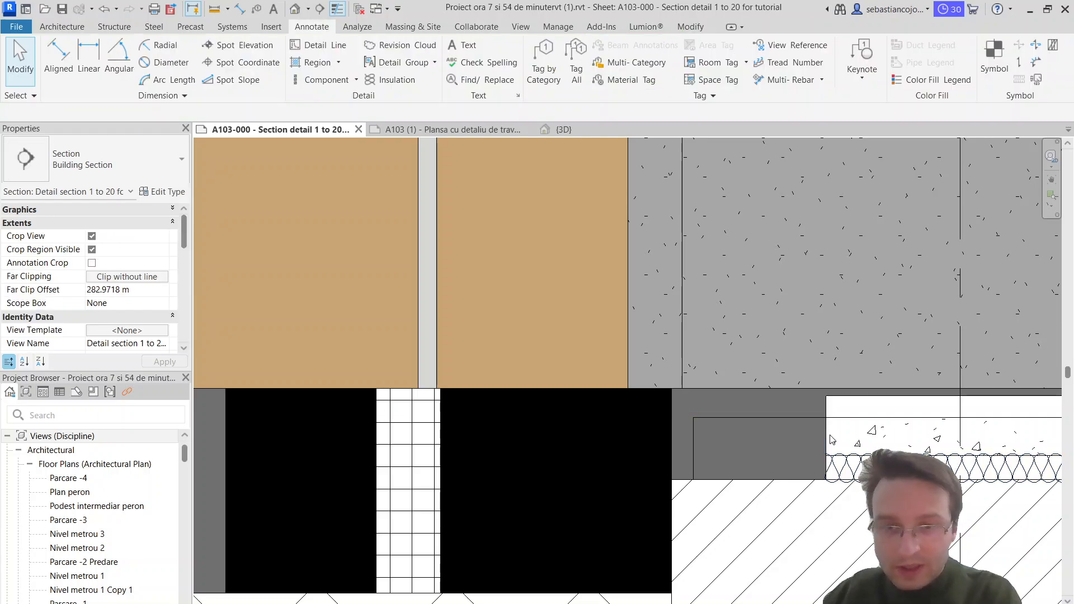
Step: Extend the interior floor's concrete screed region toward the right black block, leaving a gap of about 0.04 m
left_click(826, 433)
left_click_drag(826, 436, 710, 437)
key("Escape")
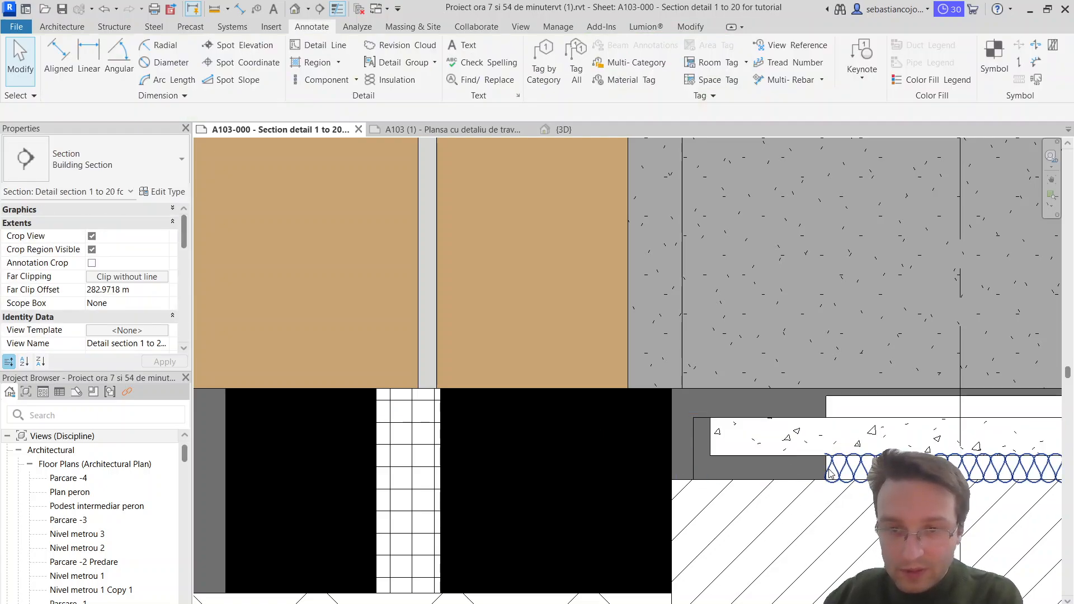
Step: Extend the Solid white region behind the interior floor insulation to the right black block's edge
left_click(824, 475)
left_click_drag(825, 469, 670, 467)
left_click(825, 470)
scroll(694, 458, "up", 3)
key("Escape")
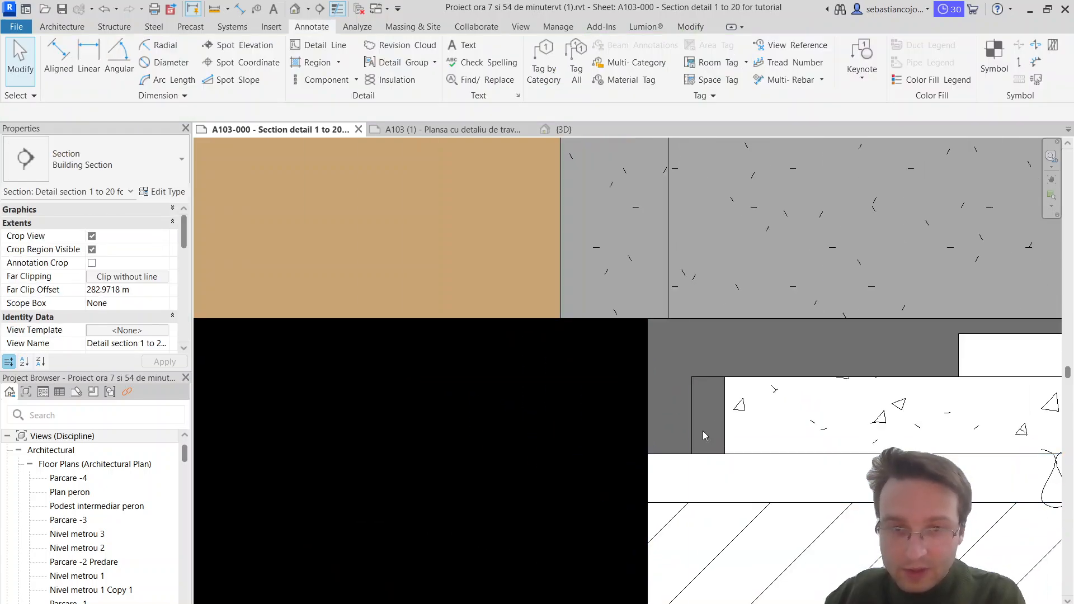
Step: Create a Solid white filled region 0.04 m wide and 0.07 m high between the right black block and the screed
right_click(688, 456)
left_click(722, 192)
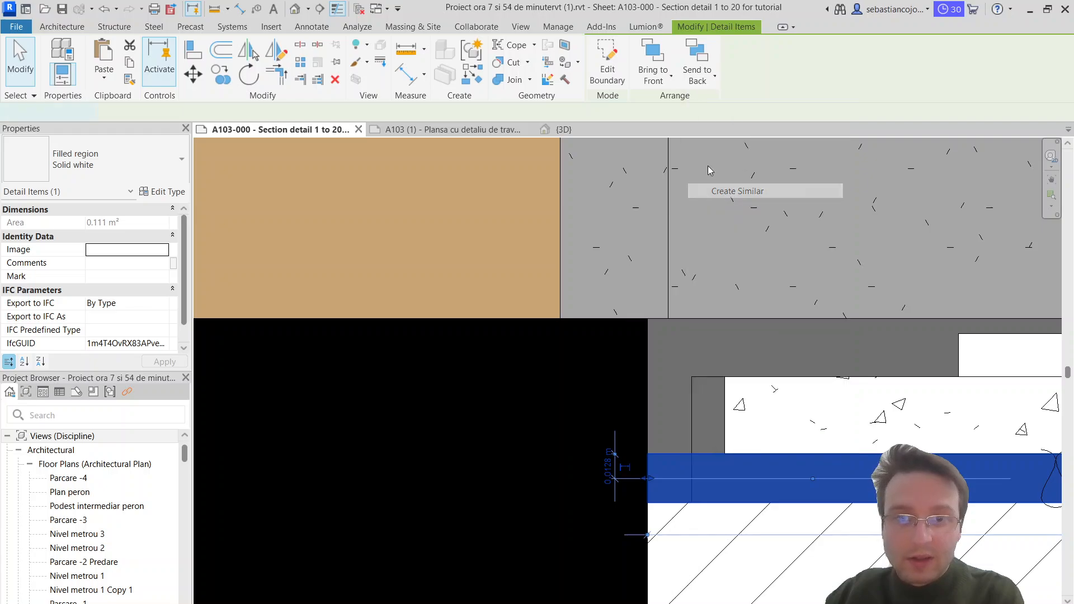
left_click(648, 318)
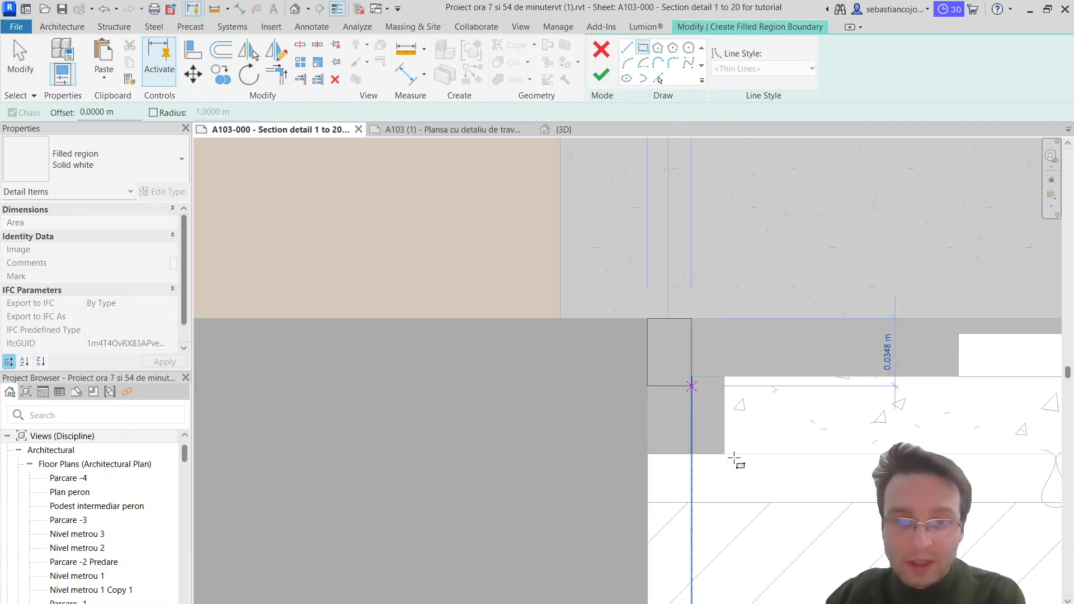
left_click(724, 453)
left_click(601, 74)
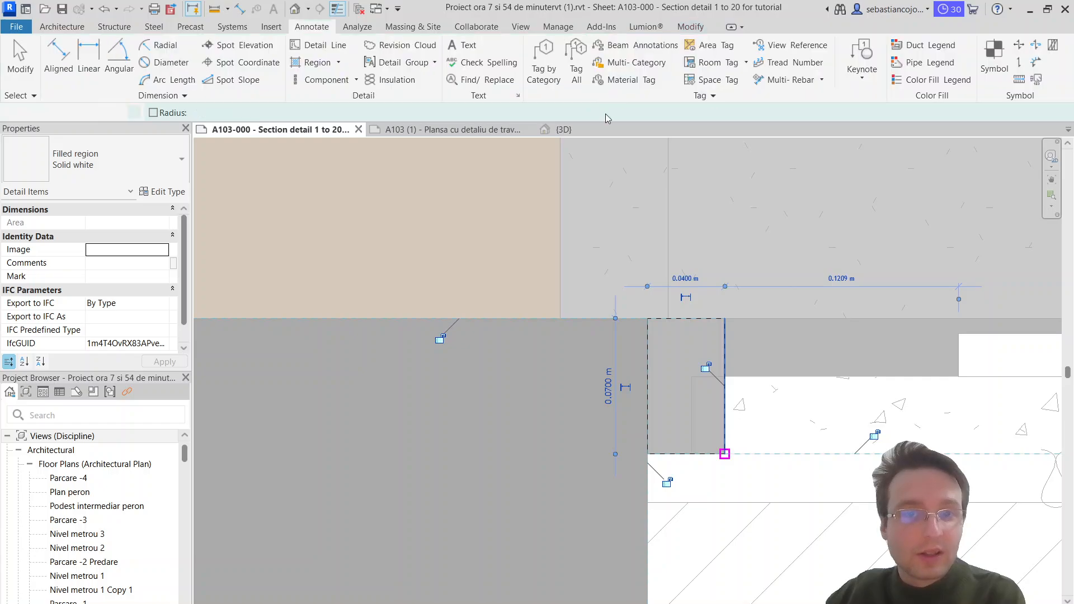
scroll(725, 381, "down", 4)
scroll(725, 383, "up", 2)
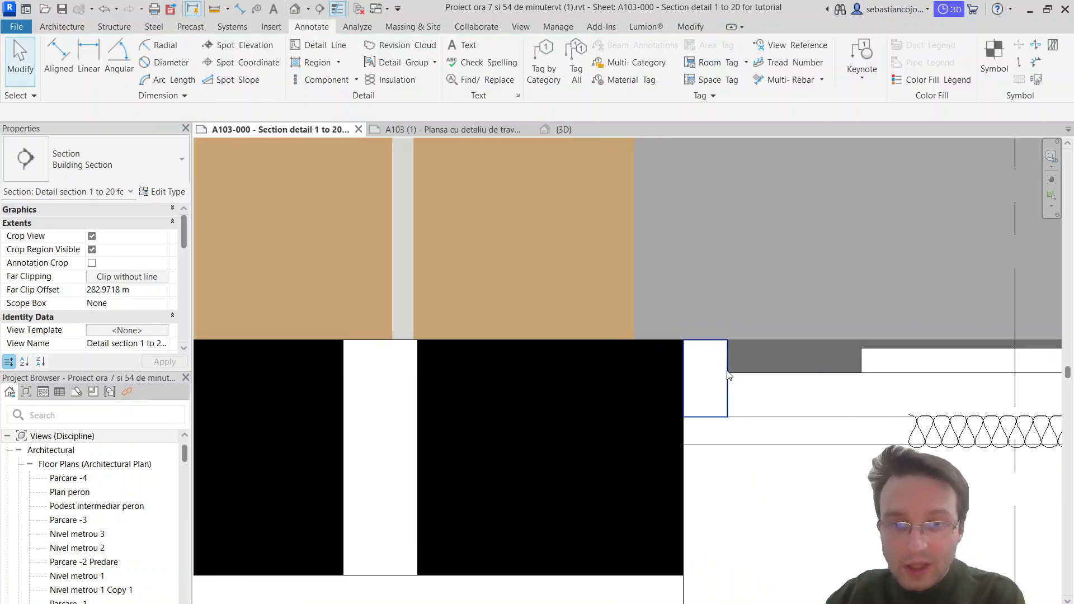
Step: Extend the interior floor's horizontal insulation batting to the right black block's edge
middle_click_drag(729, 383, 658, 380)
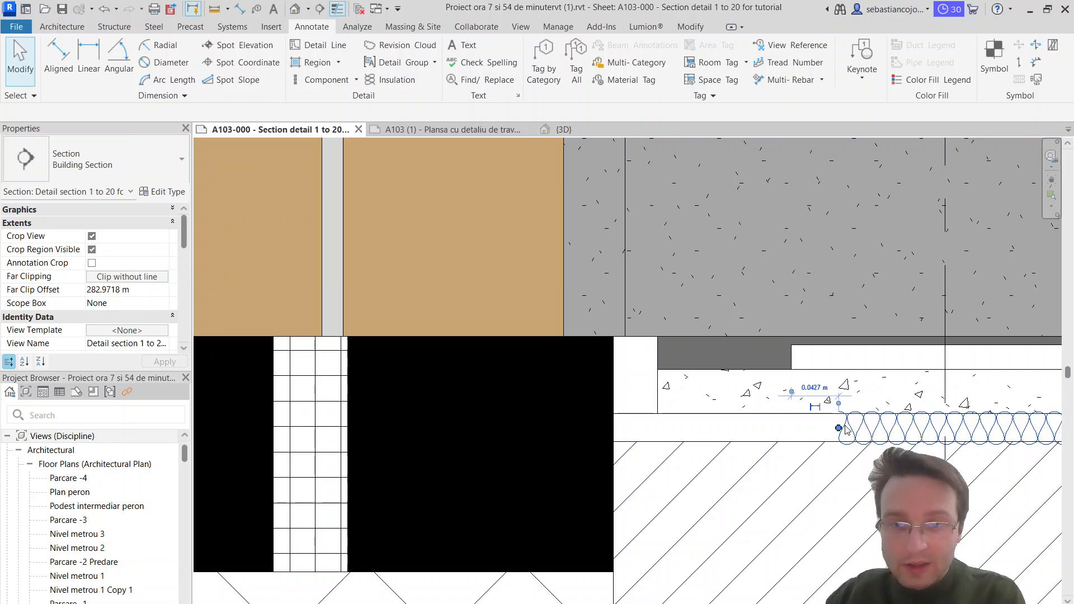
left_click_drag(839, 428, 611, 429)
key("Escape")
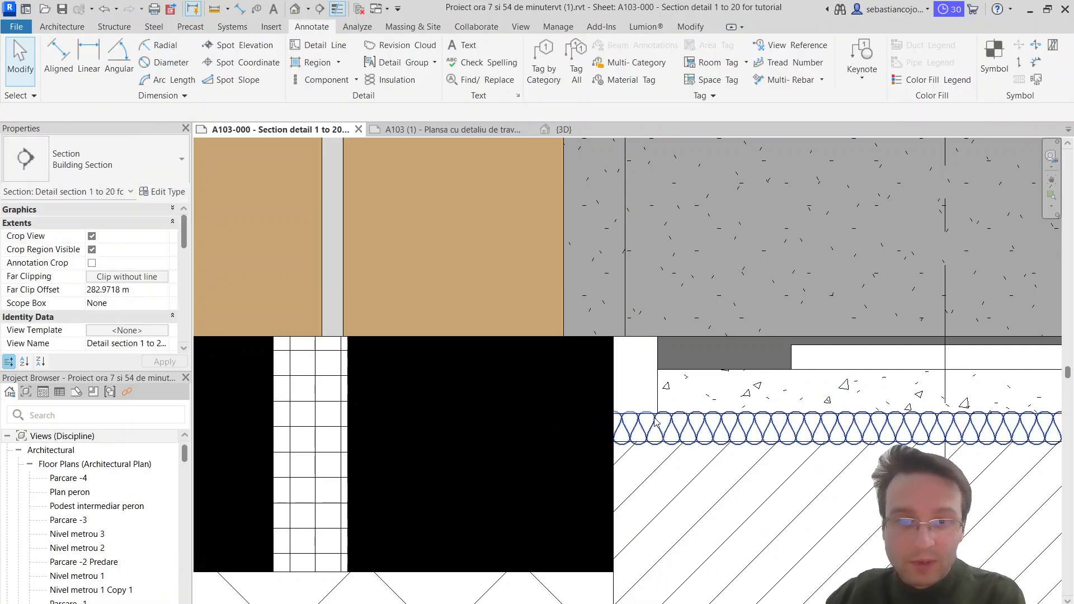
Step: Add a vertical insulation batting 0.07 m long down the centre of the white strip between the right black block and the screed
right_click(656, 422)
left_click(689, 163)
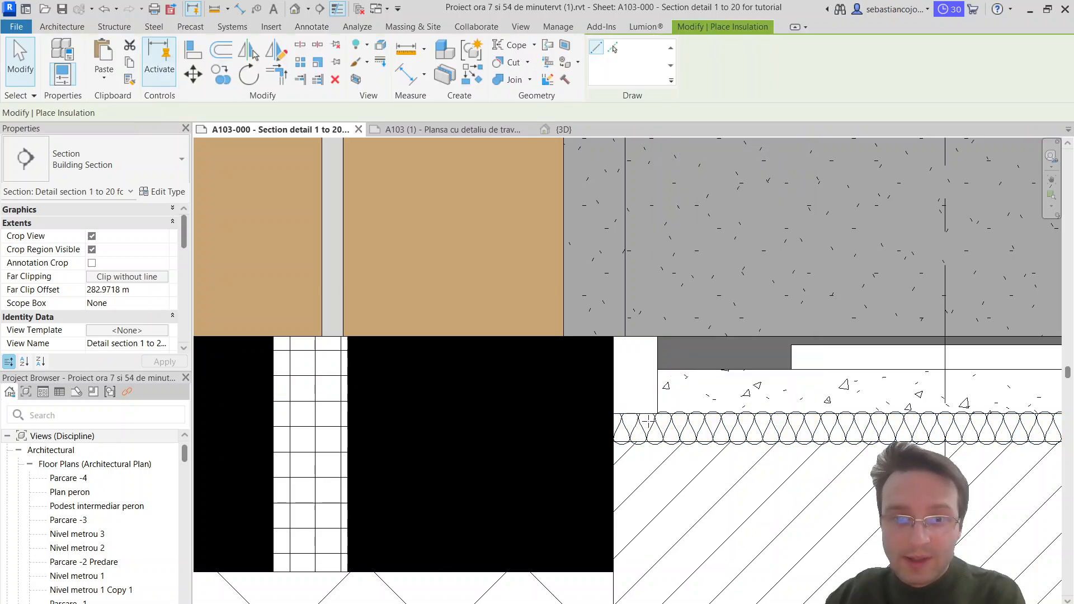
left_click(636, 428)
key("Escape")
key("Escape")
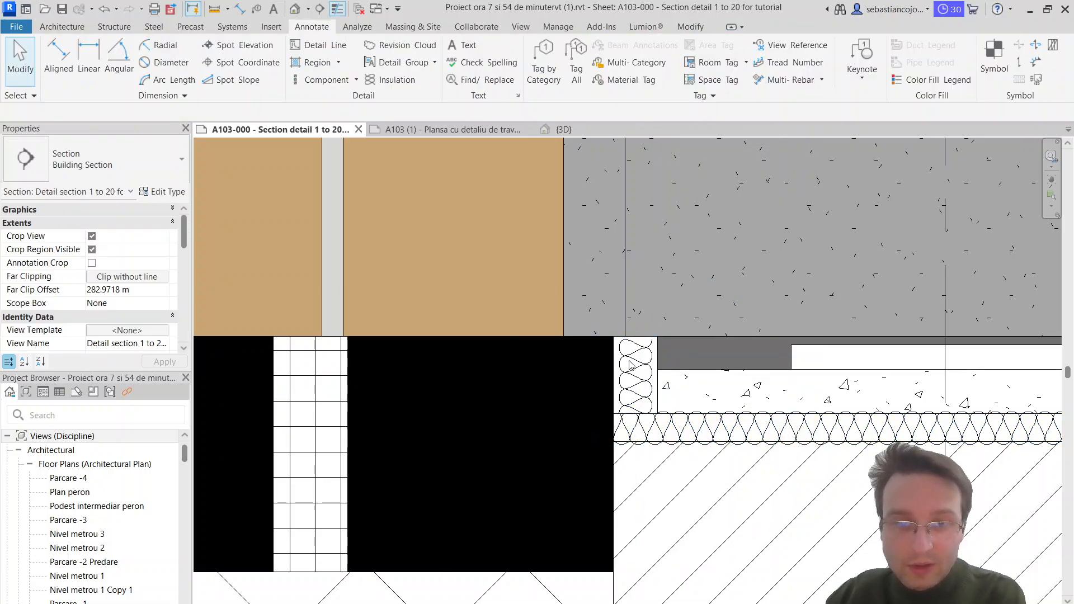
left_click(652, 355)
left_click_drag(651, 357, 629, 359)
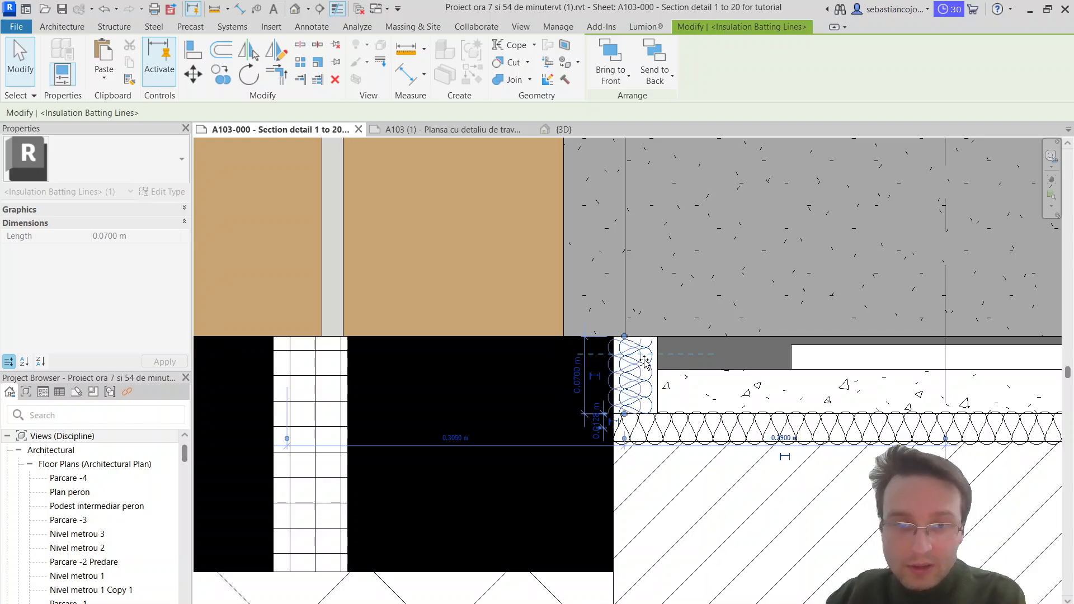
key("Escape")
Step: Adjust the vertical insulation batting's width to match the white strip between the right black block and the screed
left_click(651, 357)
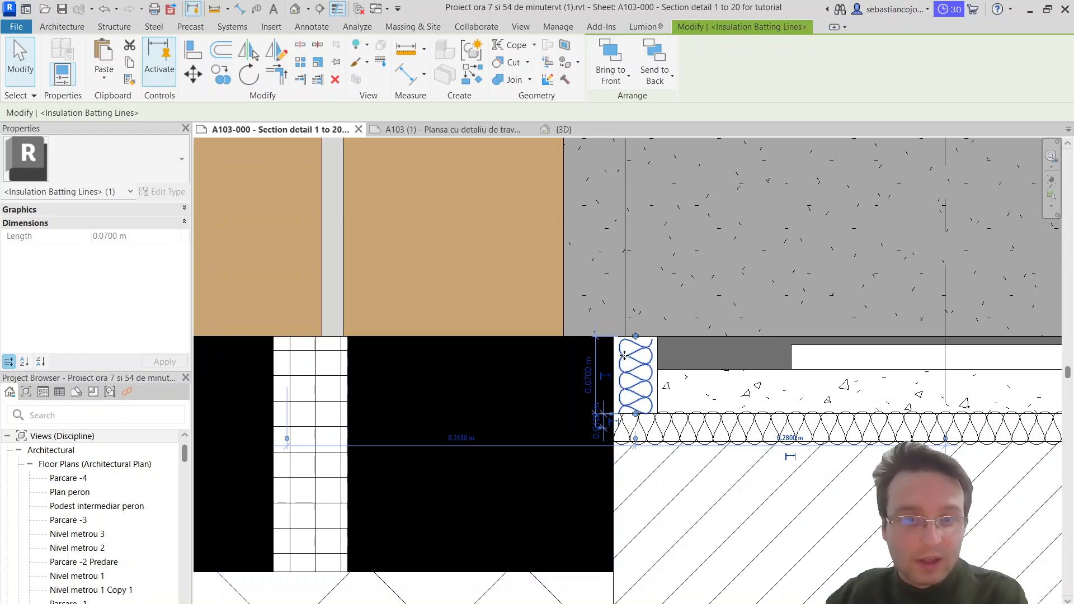
left_click(29, 210)
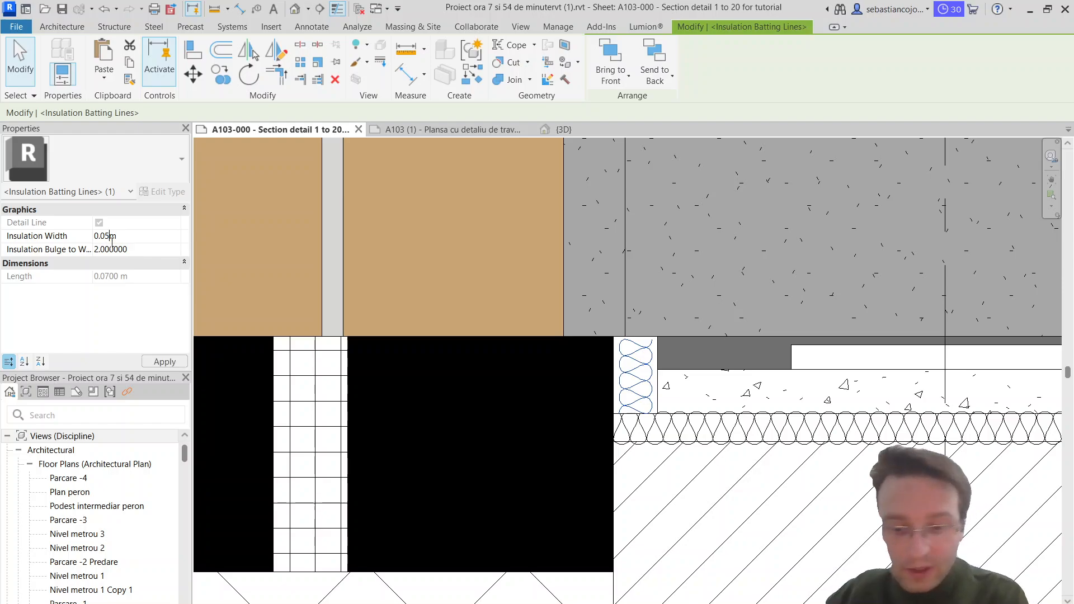
key("Return")
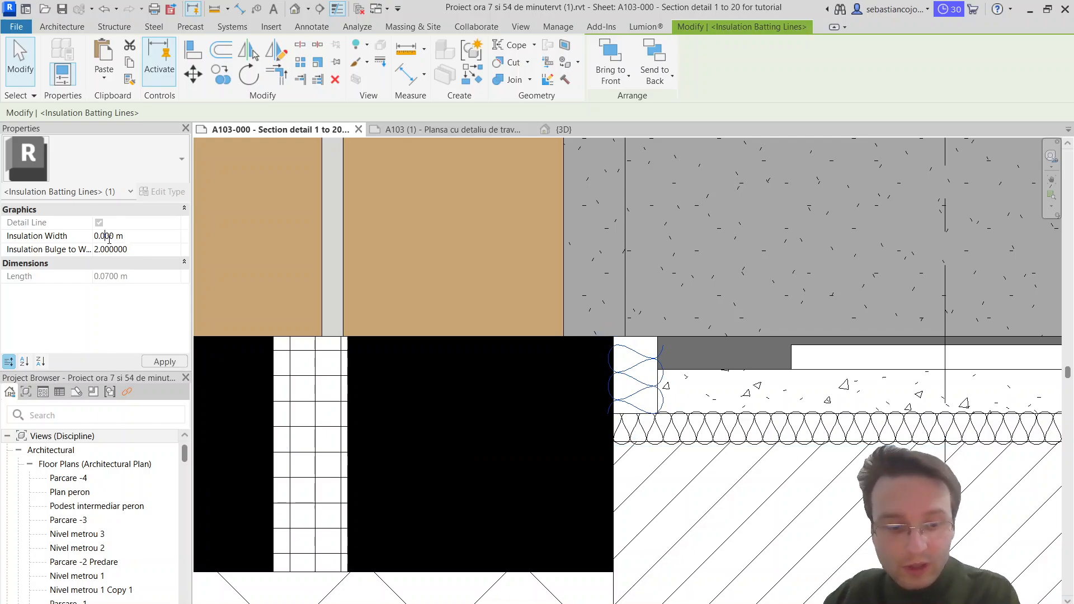
left_click(706, 344)
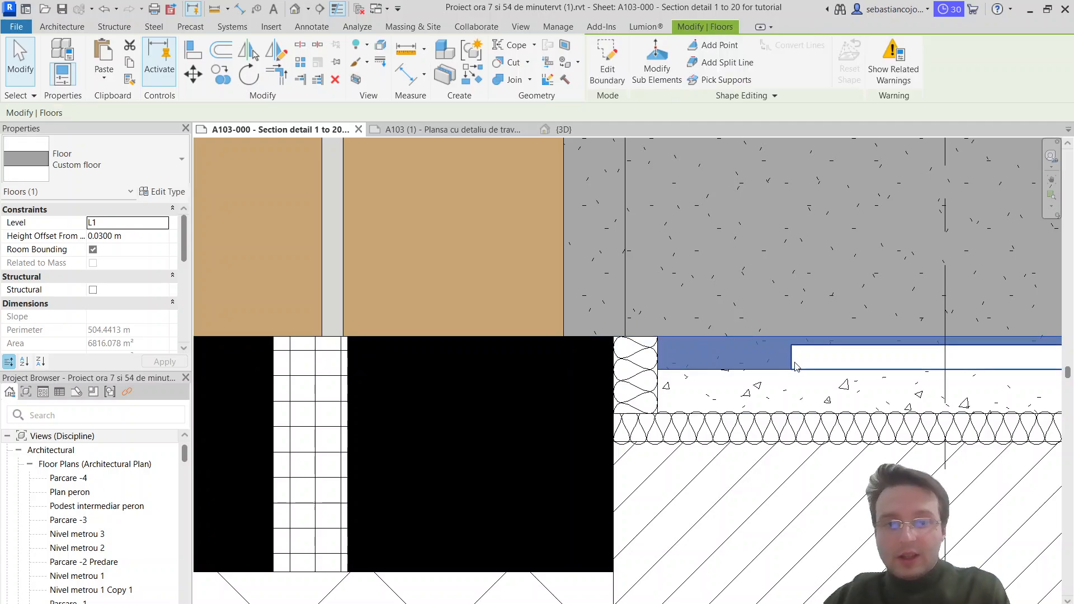
Step: Extend the interior floor's thin Solid white region above the screed to the edge of the vertical insulation batting
left_click(791, 362)
left_click(682, 370)
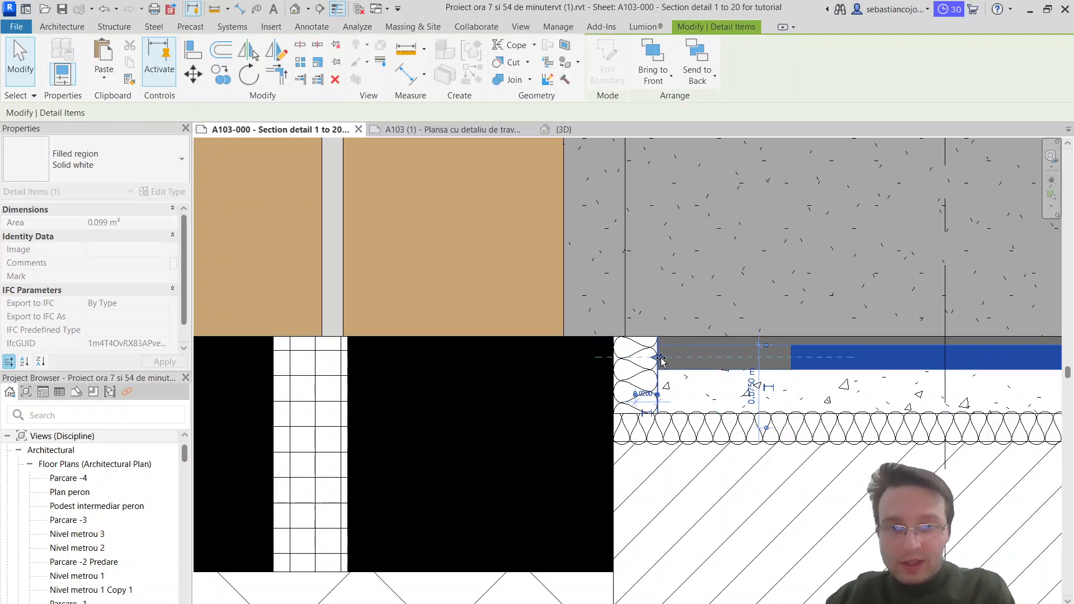
left_click_drag(661, 358, 660, 358)
left_click(678, 299)
Step: Examine how the threshold blocks, vertical insulation and interior floor layers meet in the section
scroll(679, 299, "down", 8)
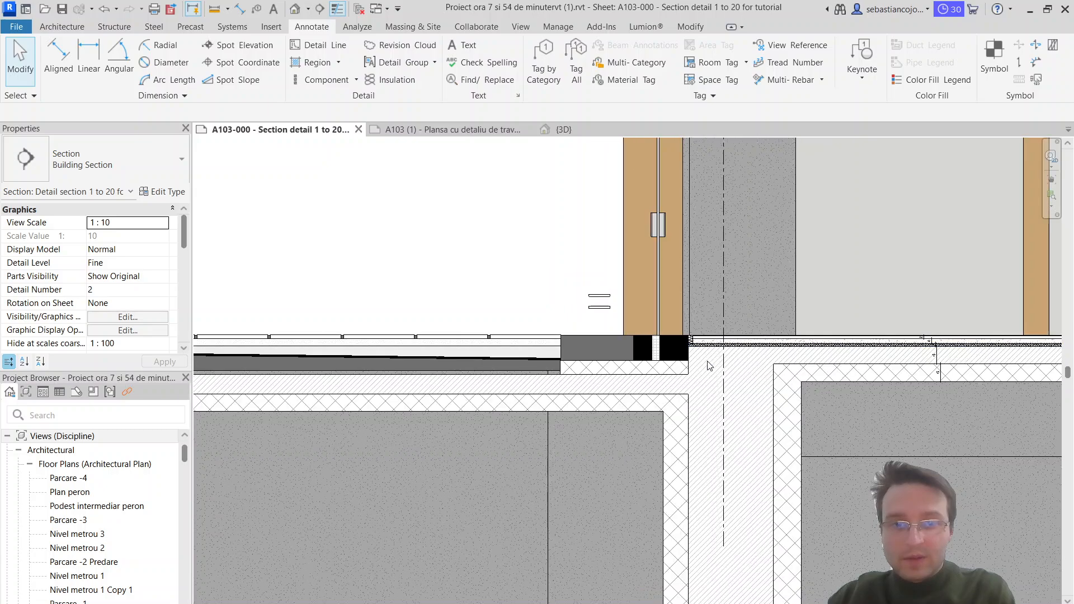
scroll(707, 366, "up", 2)
scroll(551, 328, "up", 2)
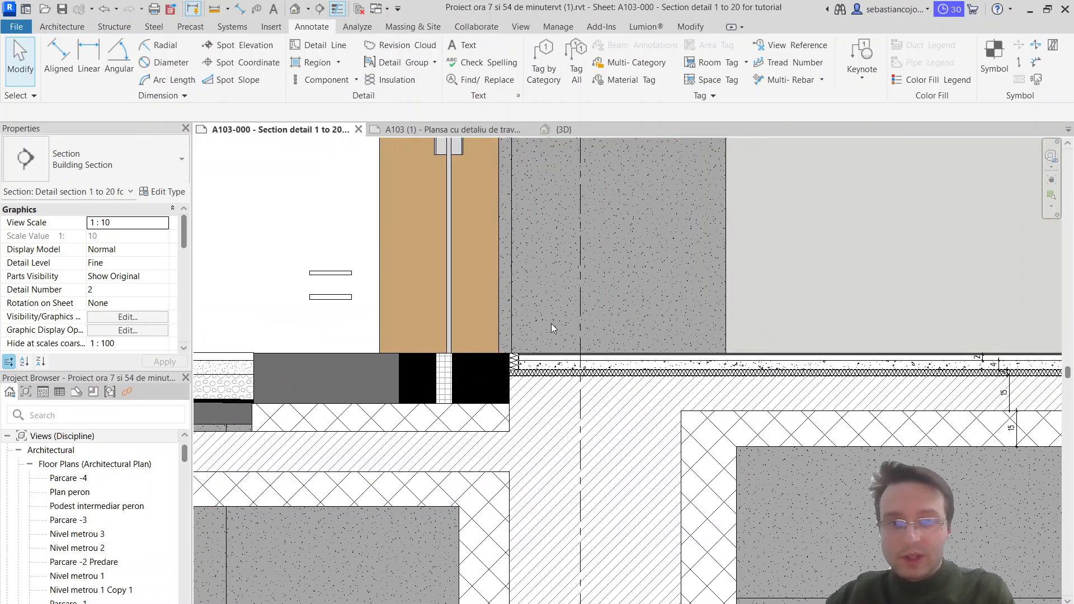
scroll(552, 328, "down", 2)
scroll(597, 335, "up", 3)
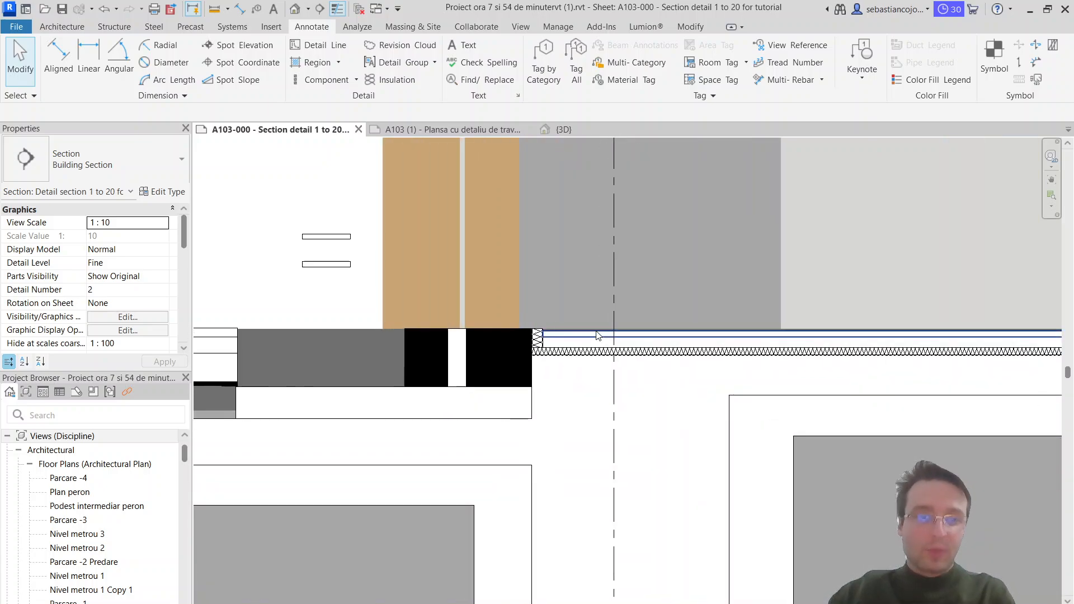
scroll(578, 336, "down", 1)
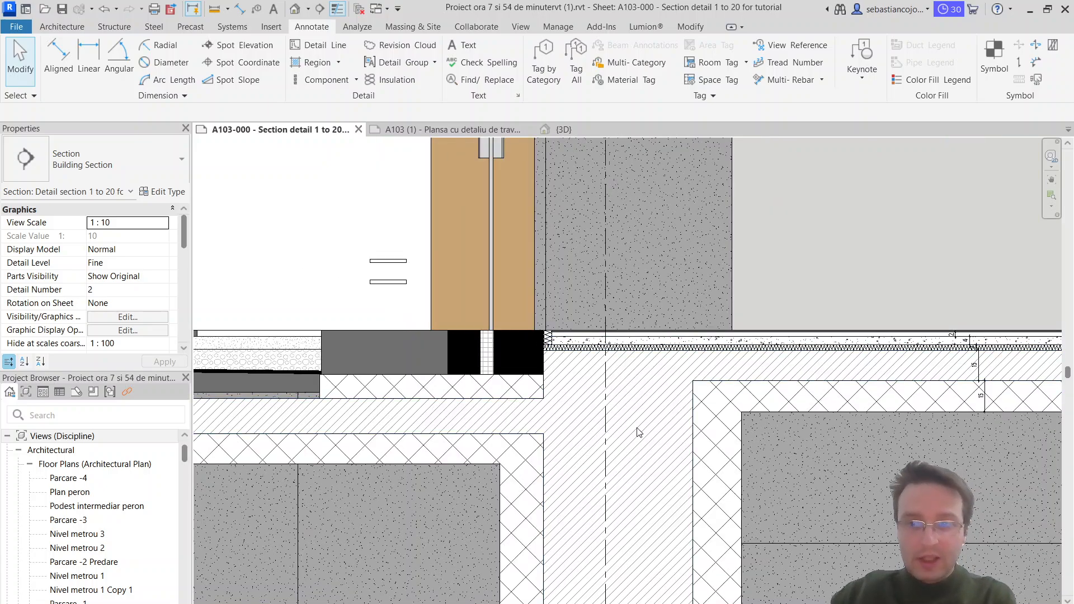
scroll(615, 419, "up", 1)
middle_click_drag(604, 414, 800, 439)
scroll(777, 432, "down", 4)
scroll(594, 423, "up", 1)
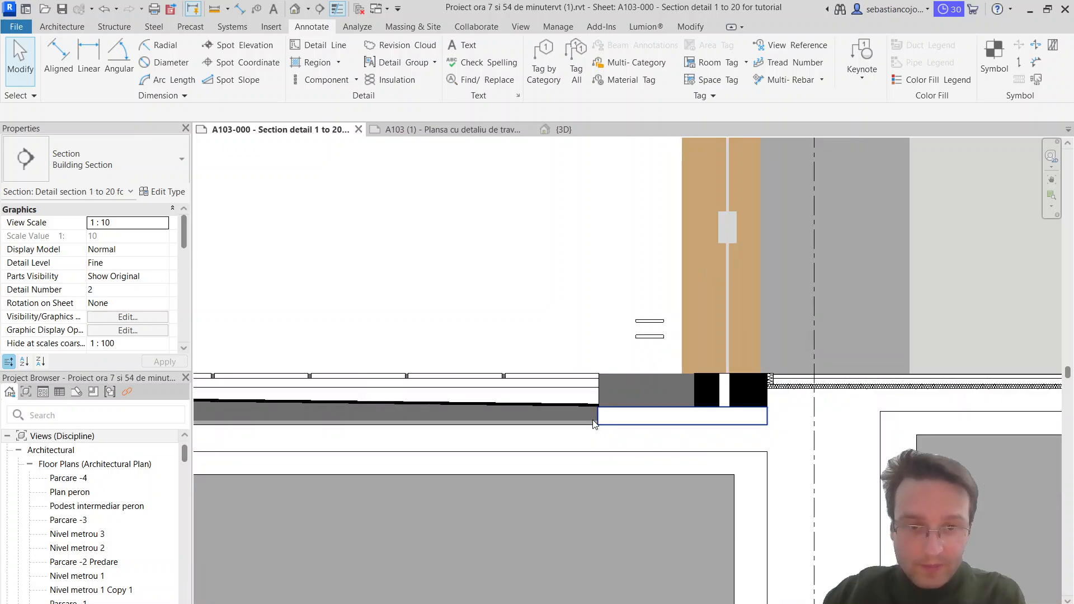
Step: Examine the Diagonal Crosshatch region beneath the threshold and its junction with the exterior floor layers
left_click(615, 417)
middle_click_drag(623, 412, 732, 426)
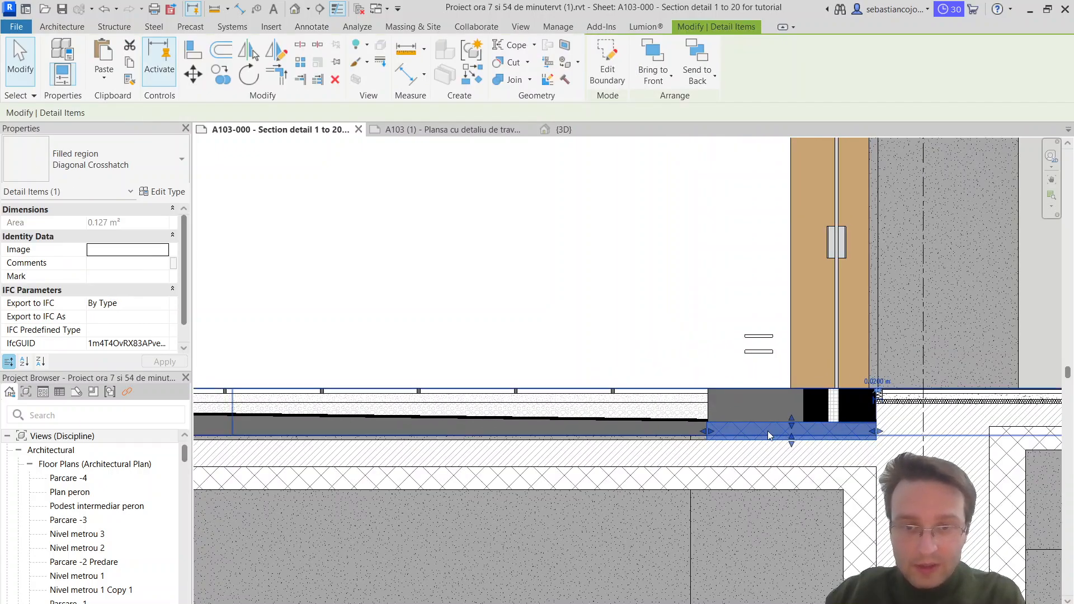
scroll(759, 395, "up", 3)
scroll(722, 430, "up", 2)
scroll(743, 395, "down", 1)
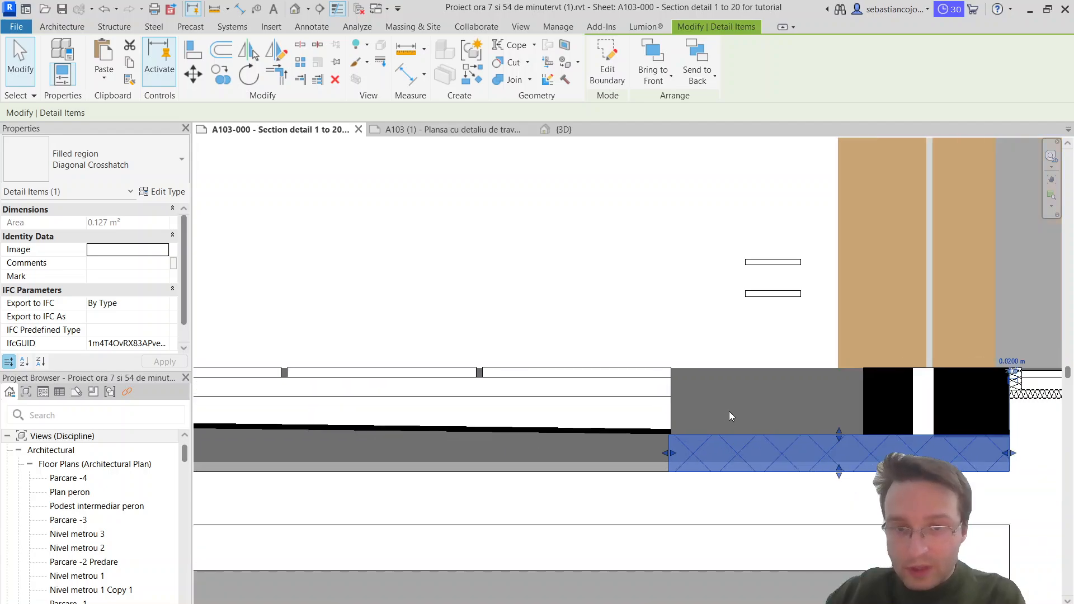
scroll(728, 413, "up", 1)
key("Escape")
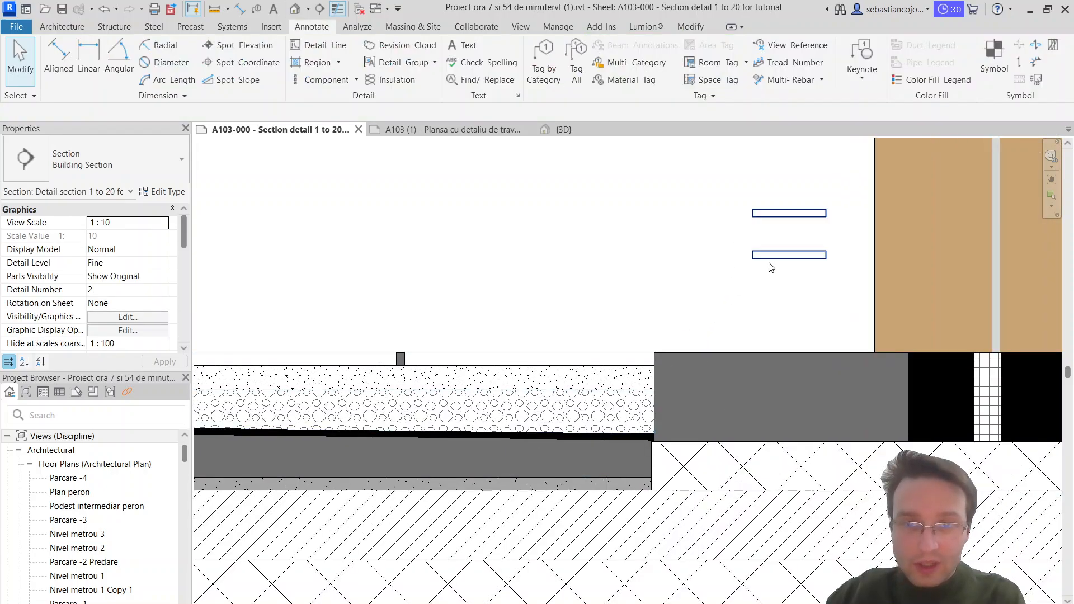
Step: Delete the pair of small loose rectangles above the dark grey threshold block
left_click(768, 263)
key("Escape")
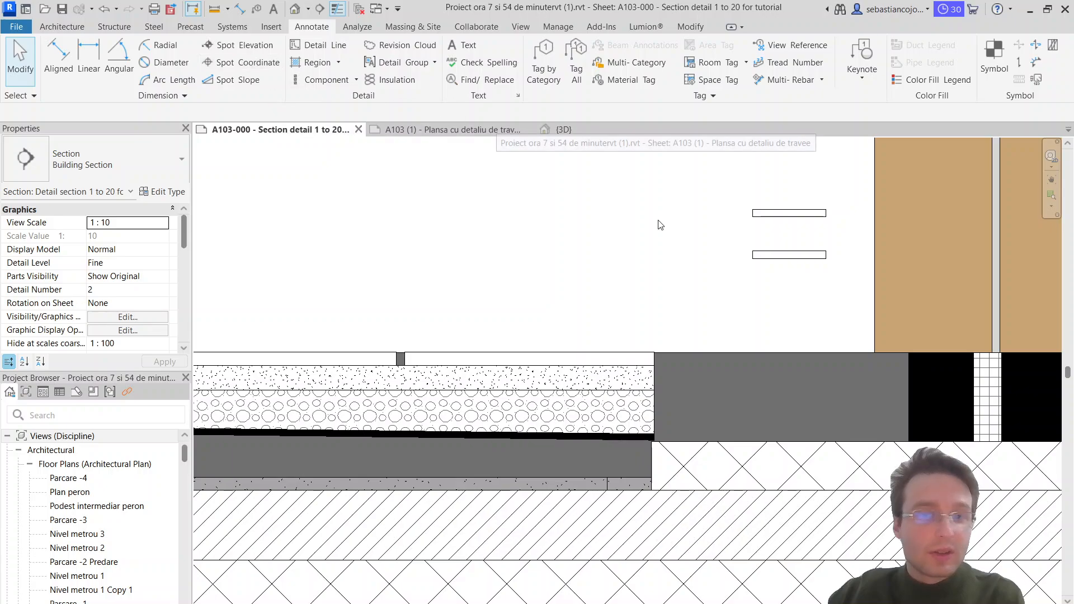
left_click(755, 267)
key("Escape")
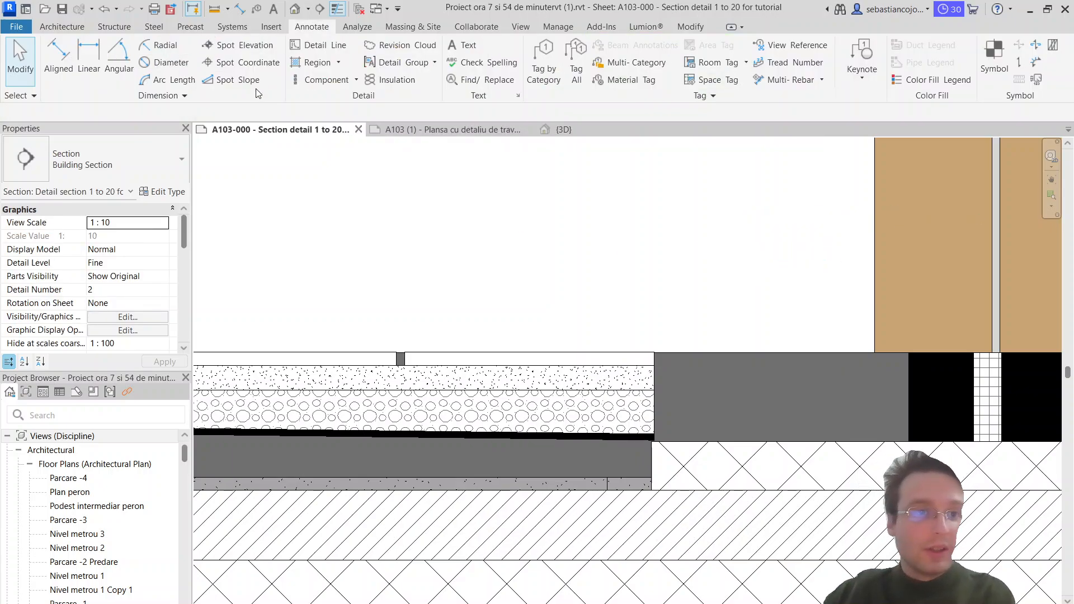
Step: Start a Solid white filled region with a rectangle about 0.18 m wide over the full height of the dark grey block's exterior end
left_click(313, 62)
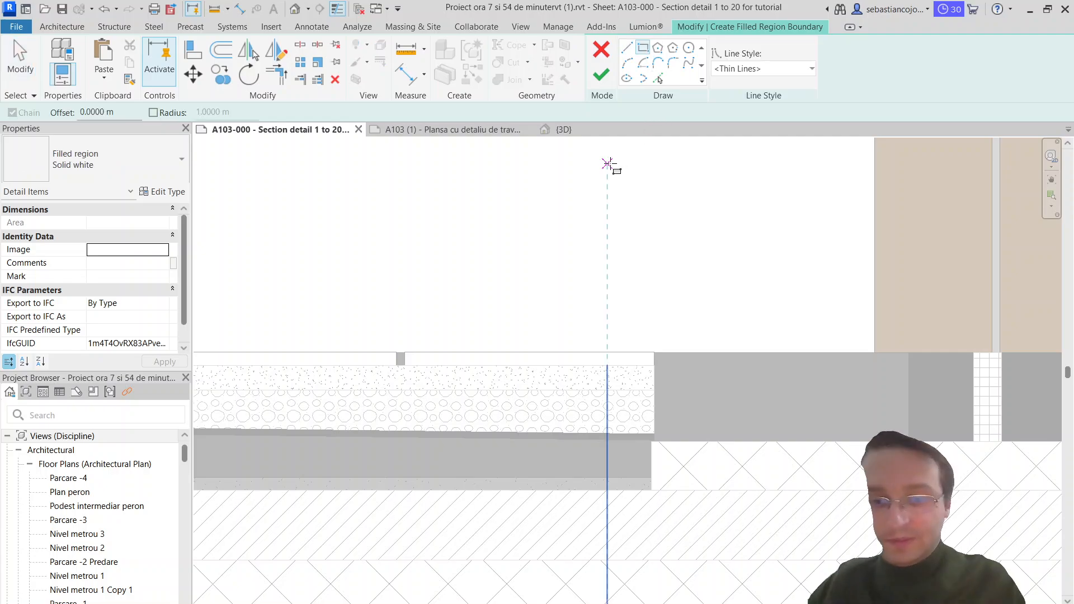
left_click(655, 352)
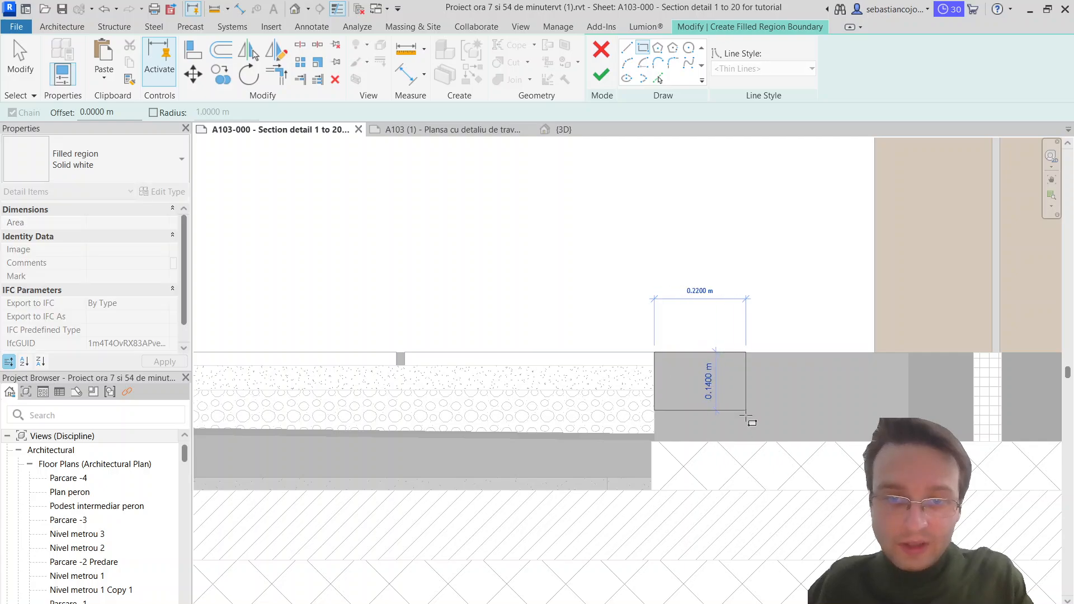
left_click(736, 442)
key("Escape")
scroll(663, 368, "up", 2)
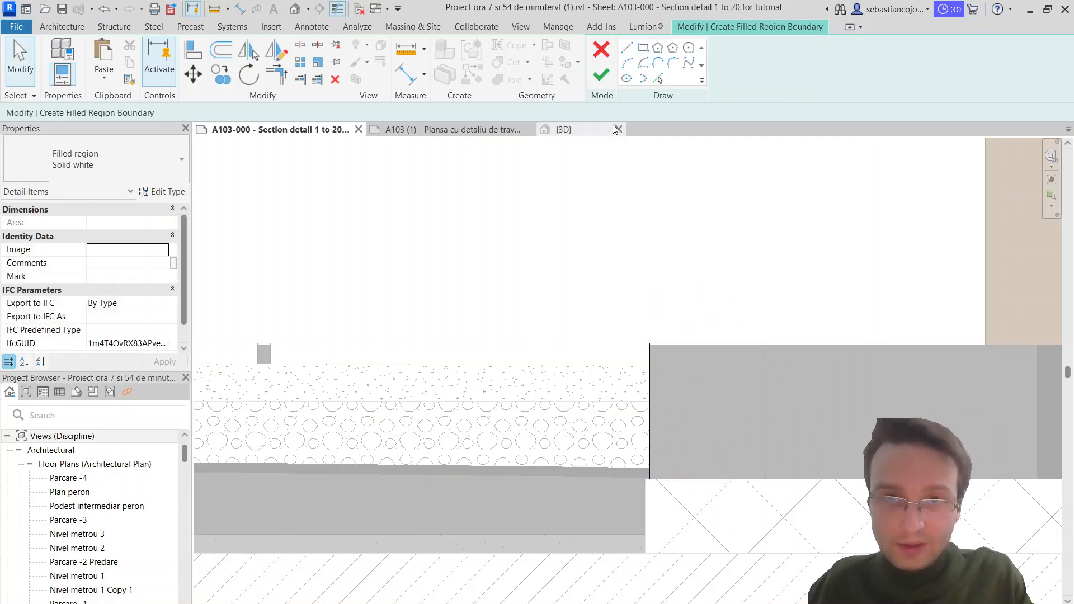
Step: Draw an inner rectangle about 0.13 m wide and 0.165 m high inside the outline and finish the hollow Solid white region
left_click(643, 49)
left_click(665, 364)
left_click(697, 417)
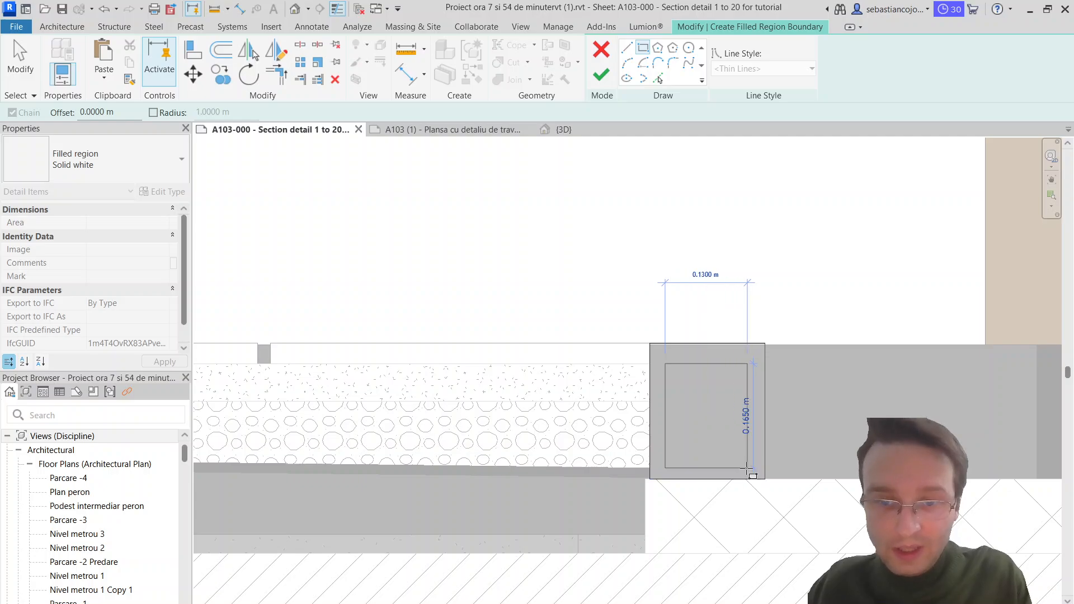
left_click(746, 469)
key("Escape")
scroll(699, 365, "up", 2)
left_click(699, 365)
key("Escape")
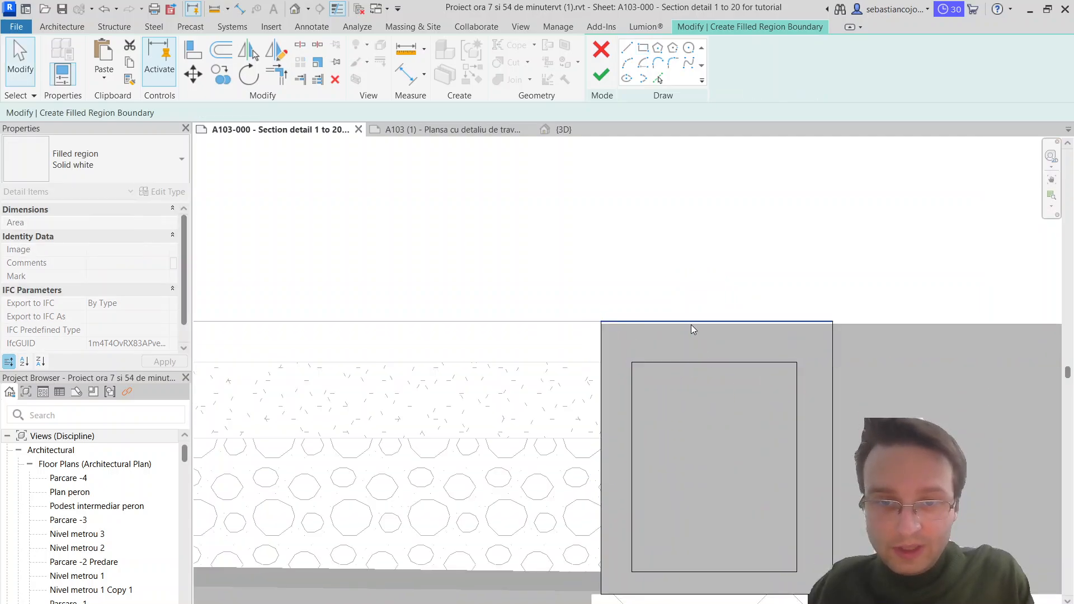
left_click(696, 324)
key("Escape")
left_click(602, 75)
key("Escape")
scroll(724, 269, "down", 3)
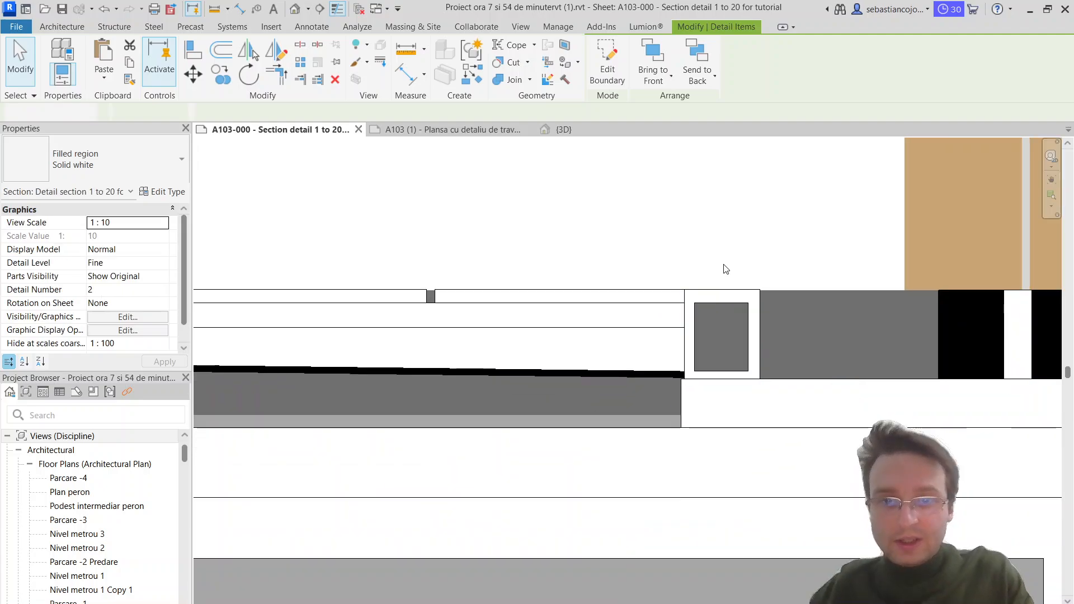
Step: Edit the hollow white region's boundary and shorten its outer top edge to about 0.035 m from the exterior corner
scroll(722, 299, "up", 2)
left_click(723, 298)
scroll(716, 286, "up", 2)
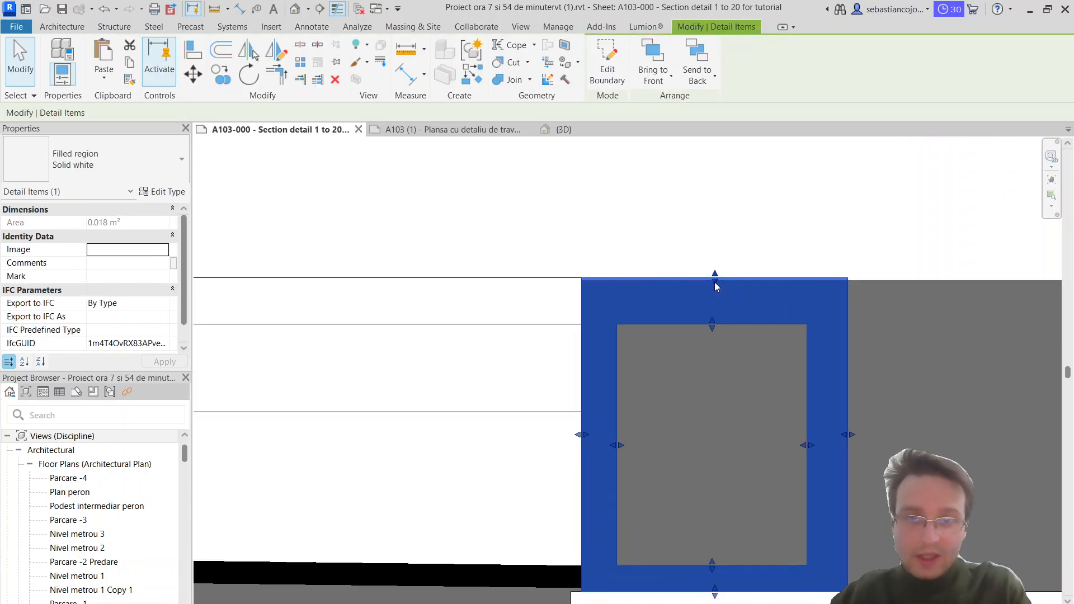
double_click(736, 283)
left_click(799, 280)
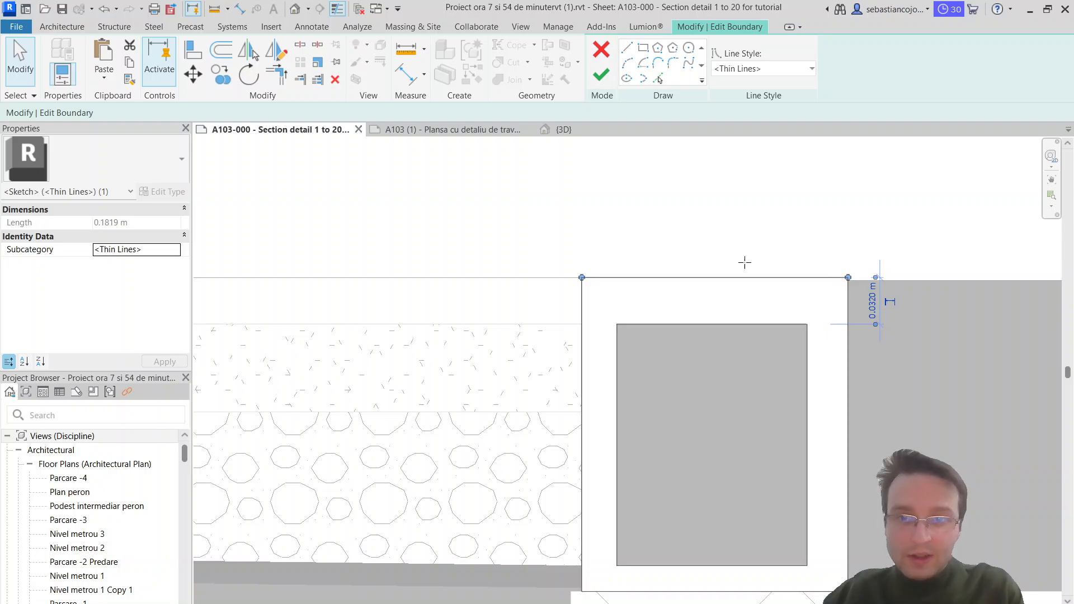
left_click_drag(745, 262, 620, 282)
left_click_drag(634, 231, 634, 228)
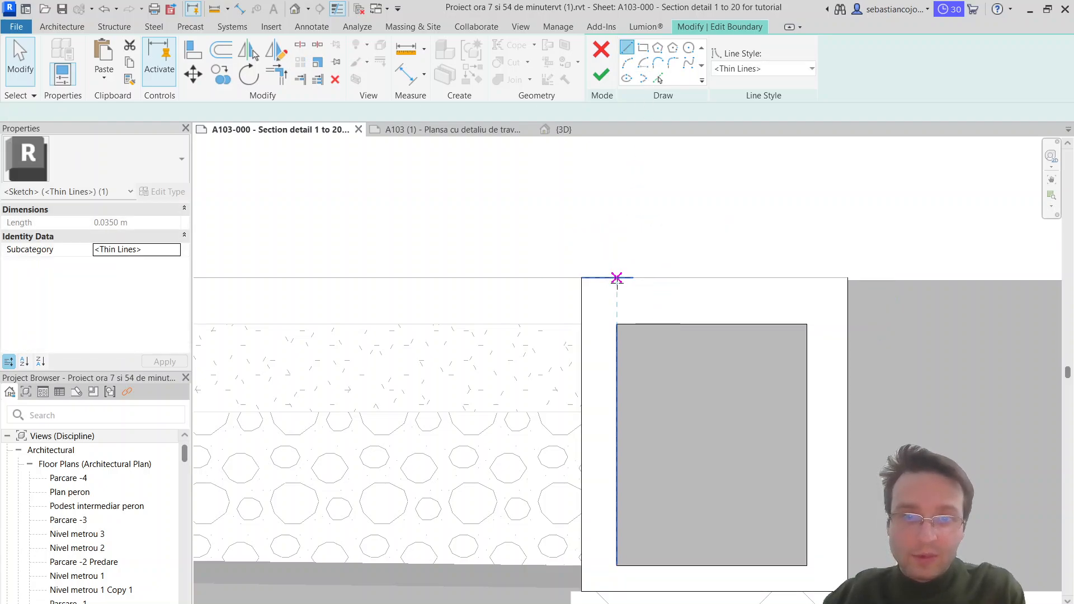
Step: Draw two rectangular notches 0.01 m deep along the region's outer top edge, making the first one 0.02 m wide
scroll(616, 282, "up", 2)
left_click(633, 278)
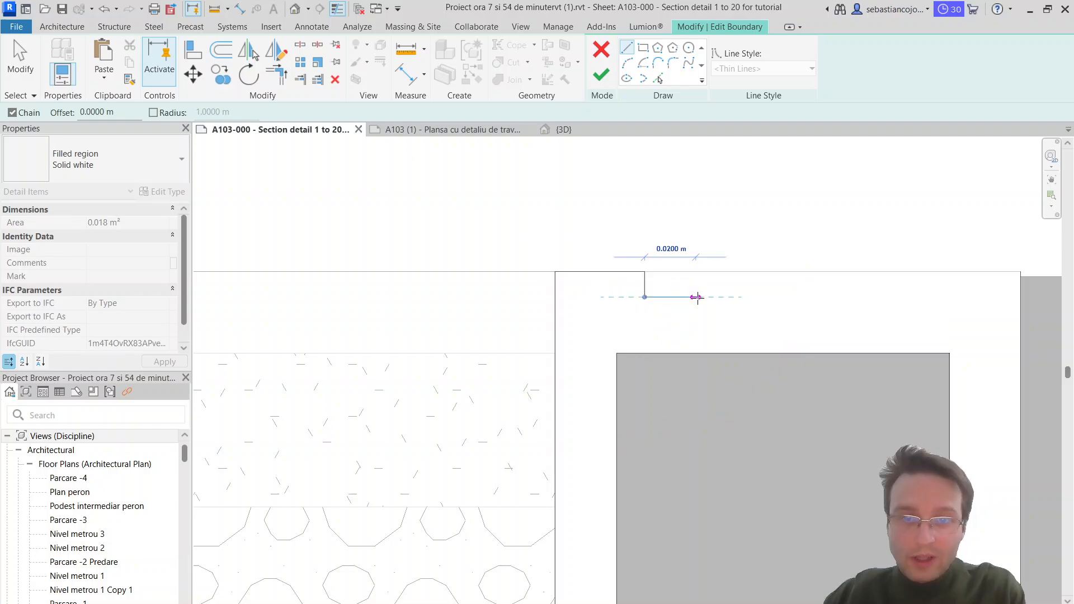
left_click(696, 297)
left_click(696, 272)
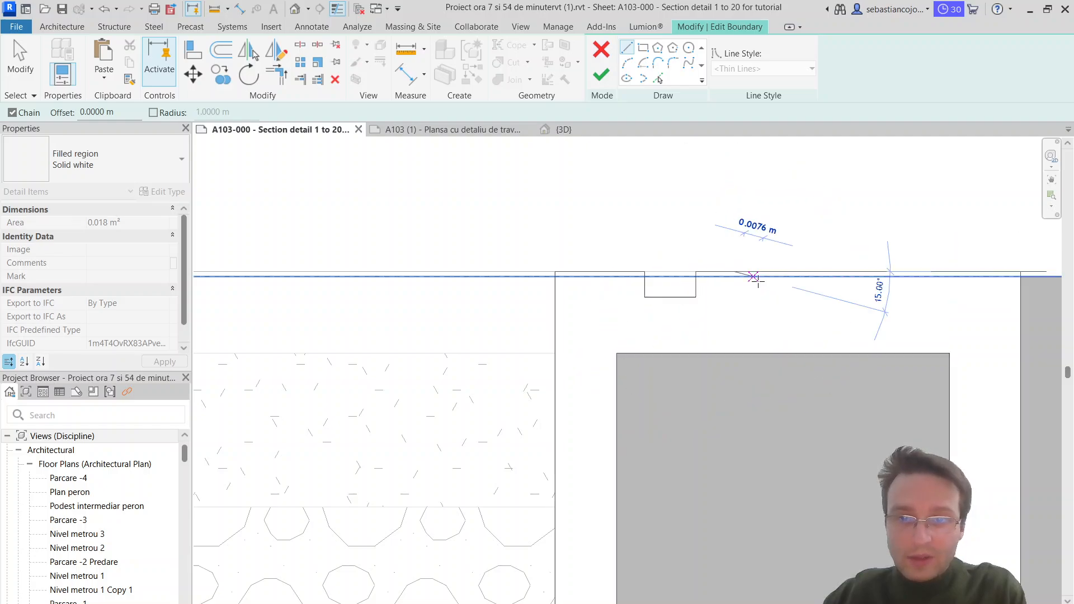
left_click(734, 297)
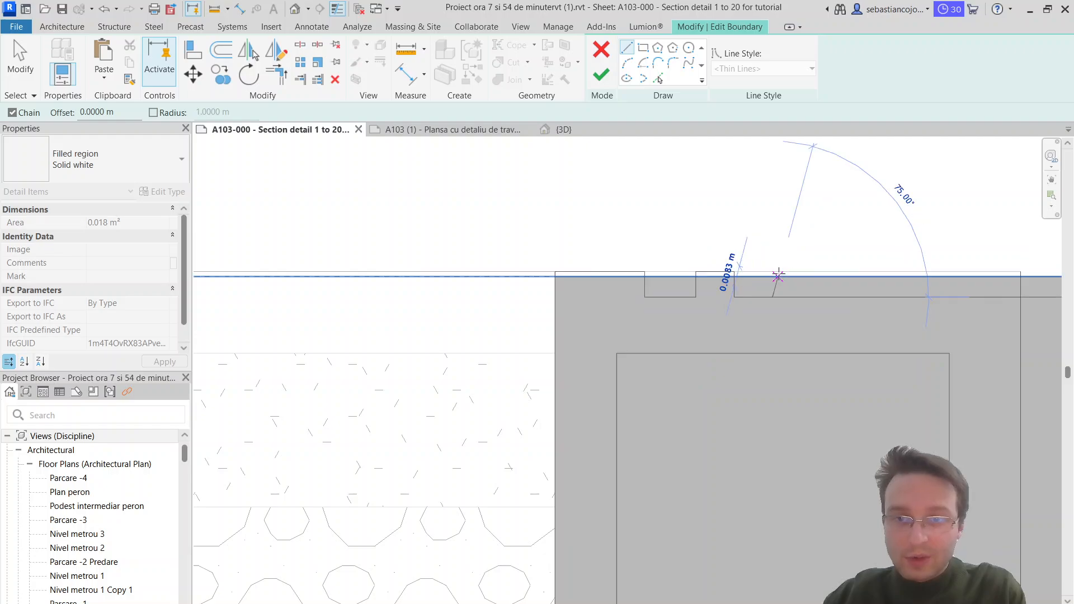
left_click(773, 297)
left_click(773, 272)
left_click(811, 272)
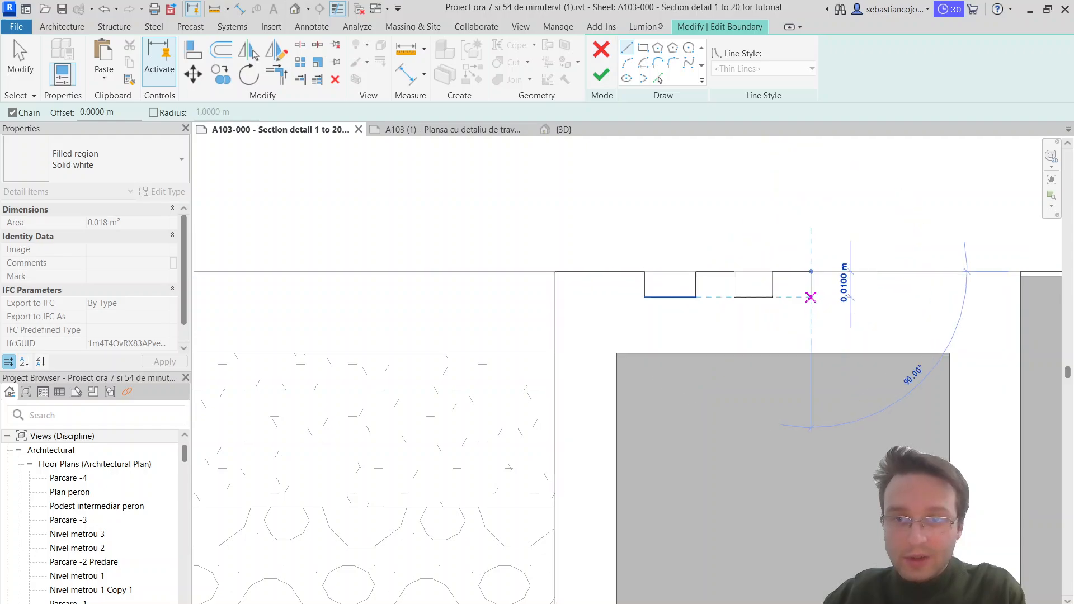
Step: Draw two more 0.01 m deep notches along the top edge, 0.01 m apart, with the last one 0.015 m wide
left_click(810, 297)
left_click(850, 297)
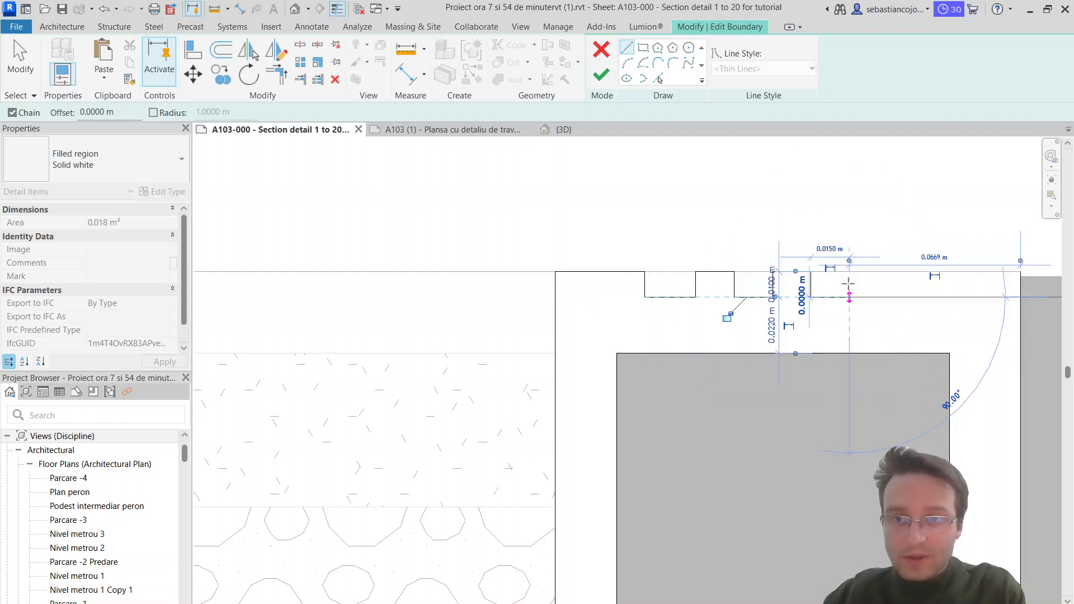
left_click(876, 273)
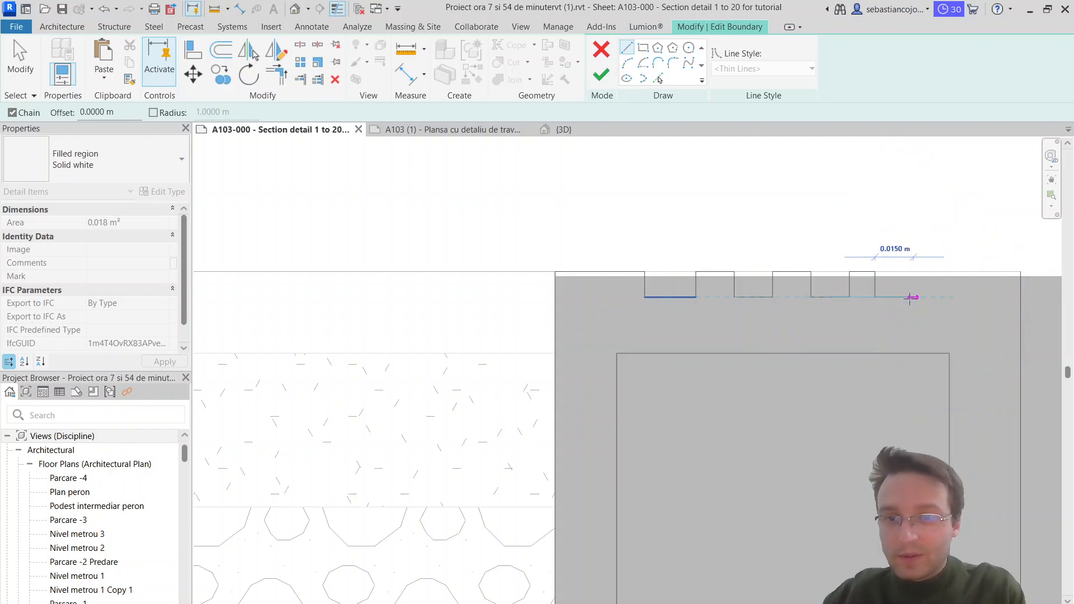
left_click(912, 297)
left_click(913, 272)
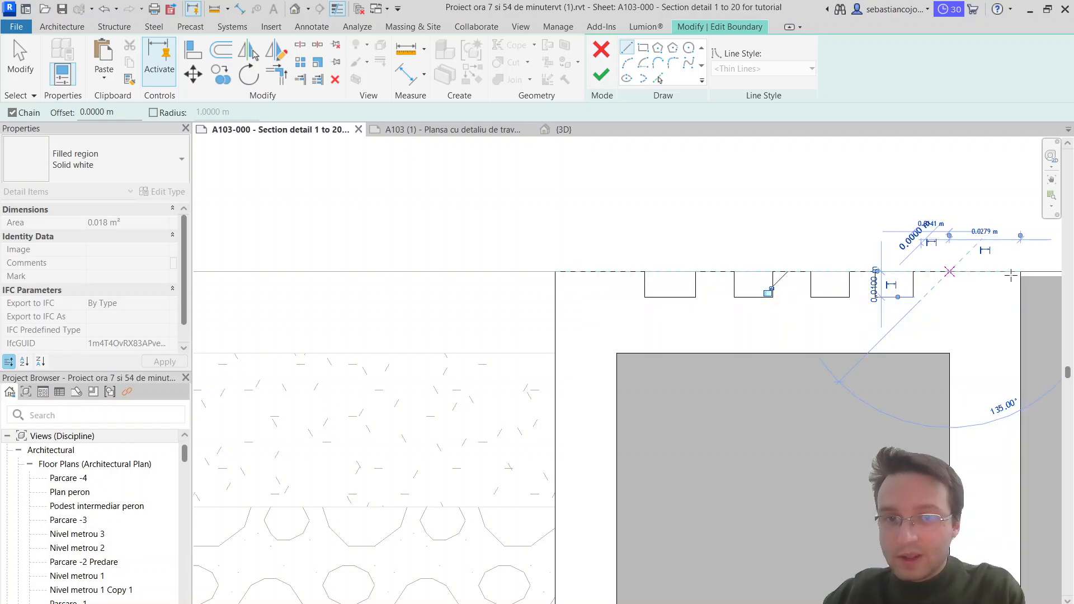
Step: Extend the top edge beyond the last notch to the outline's interior corner, closing the outer boundary
key("Escape")
key("Escape")
left_click(946, 272)
left_click_drag(949, 272, 1021, 272)
key("Escape")
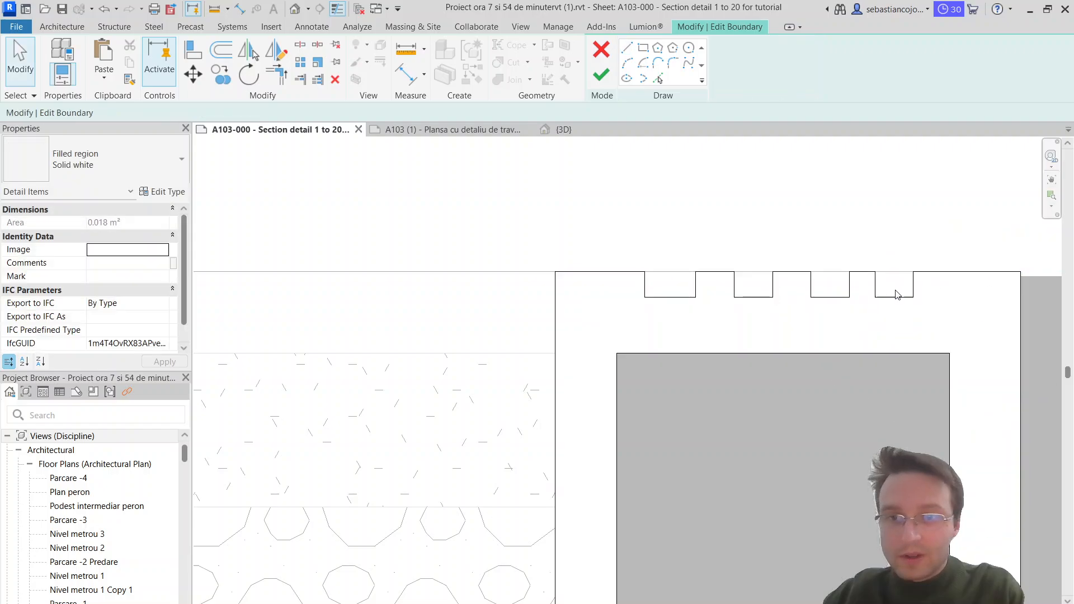
Step: Shift both sides of the last notch slightly toward the interior corner and finish the white region's boundary edit
scroll(897, 295, "up", 2)
left_click(875, 276)
left_click(942, 275)
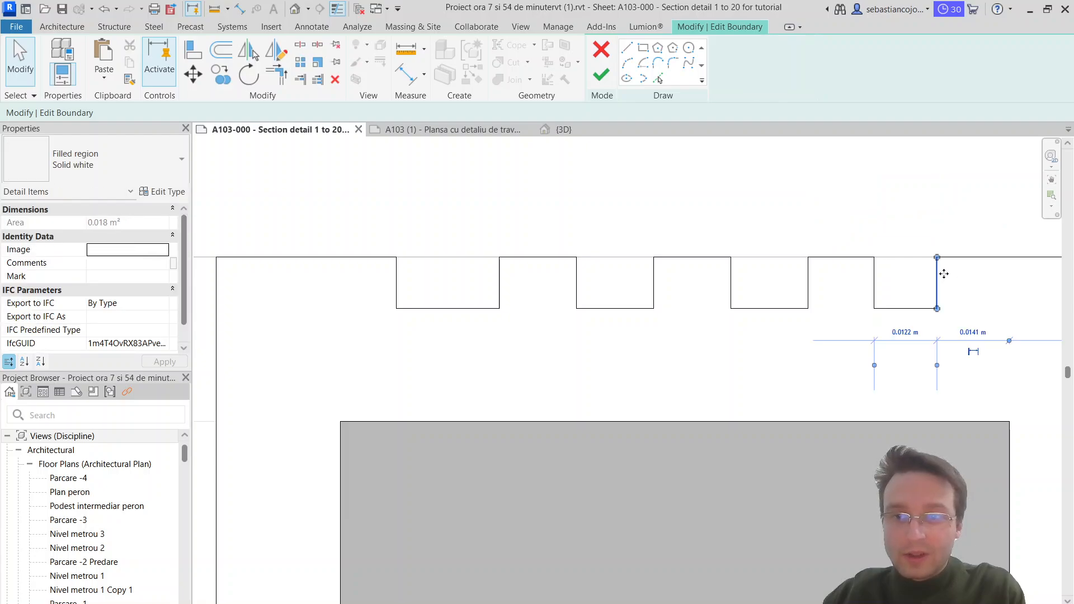
left_click_drag(943, 274, 966, 275)
scroll(849, 295, "down", 3)
key("Escape")
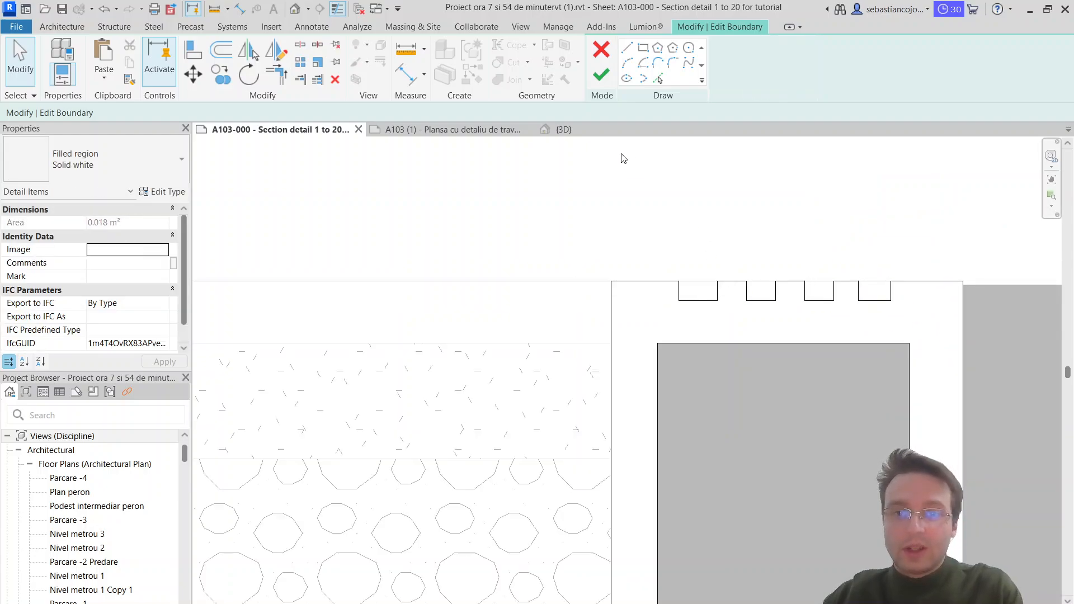
left_click(600, 74)
key("Escape")
Step: Copy the diagonal crosshatch region from beneath the threshold to the outer end of the terrace floor build-up
scroll(791, 233, "down", 3)
scroll(783, 369, "up", 3)
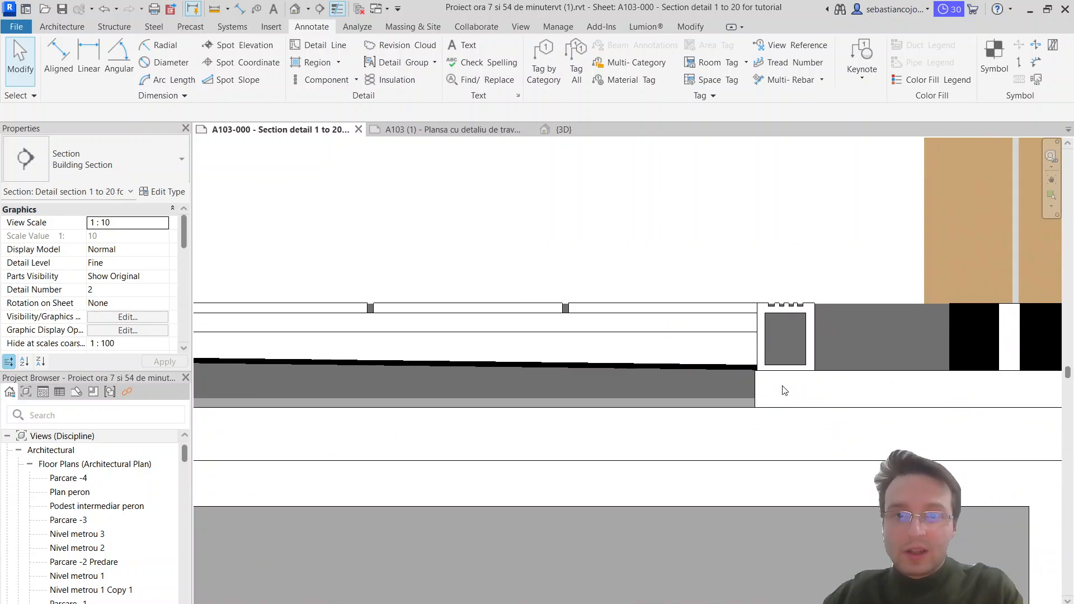
scroll(792, 344, "down", 2)
scroll(791, 363, "up", 2)
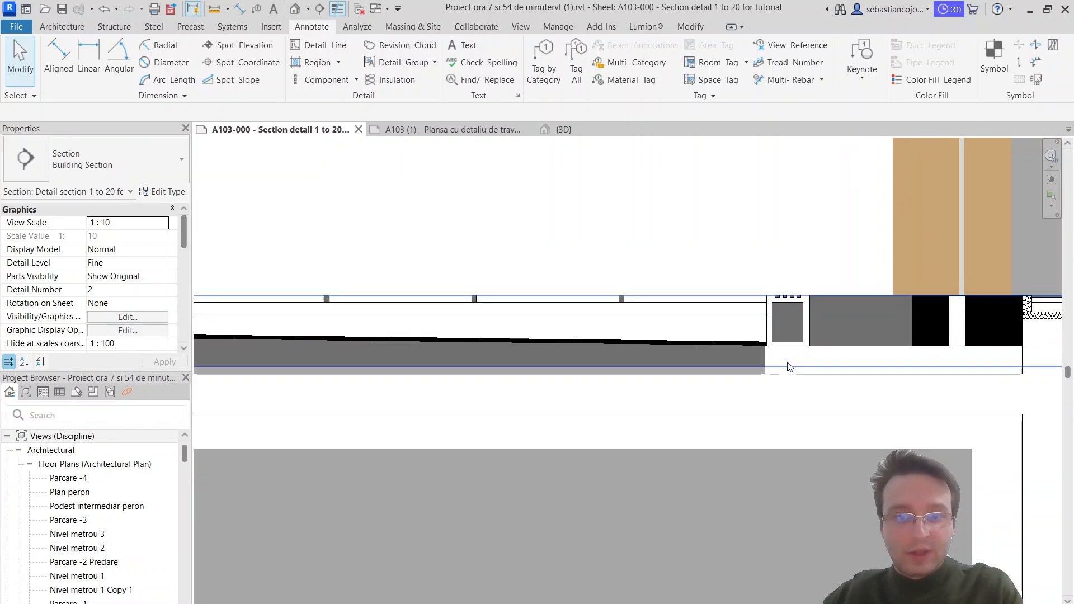
middle_click_drag(751, 365, 1014, 350)
scroll(834, 357, "down", 3)
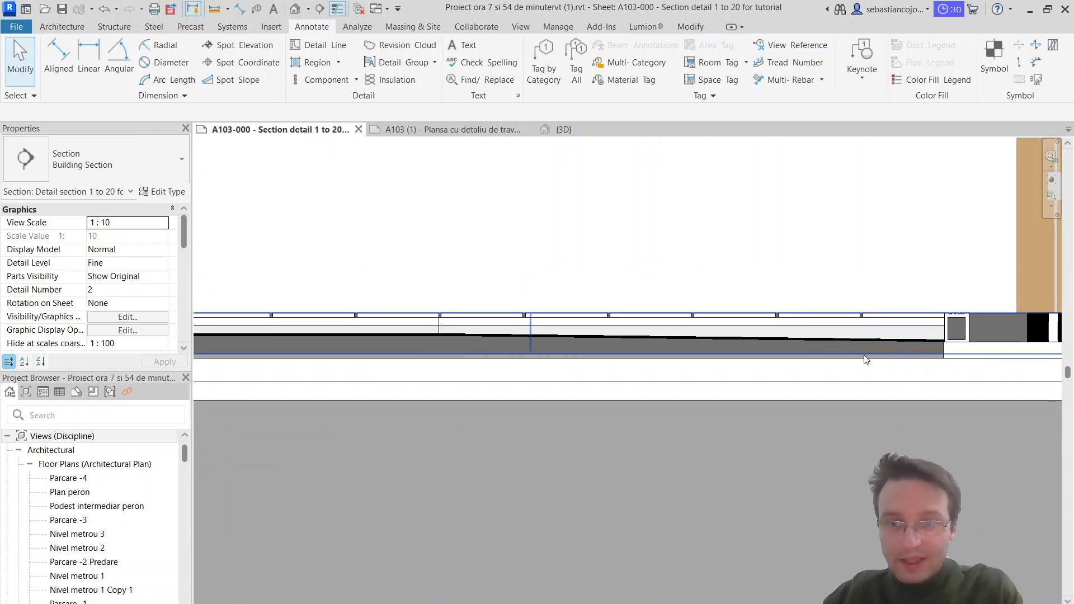
left_click(943, 353)
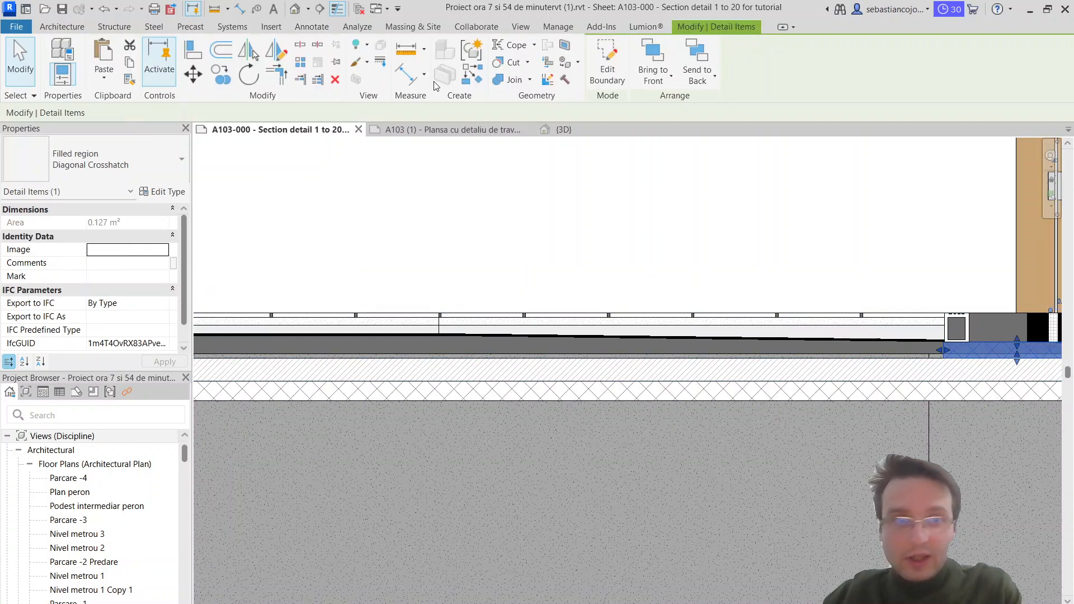
left_click(944, 343)
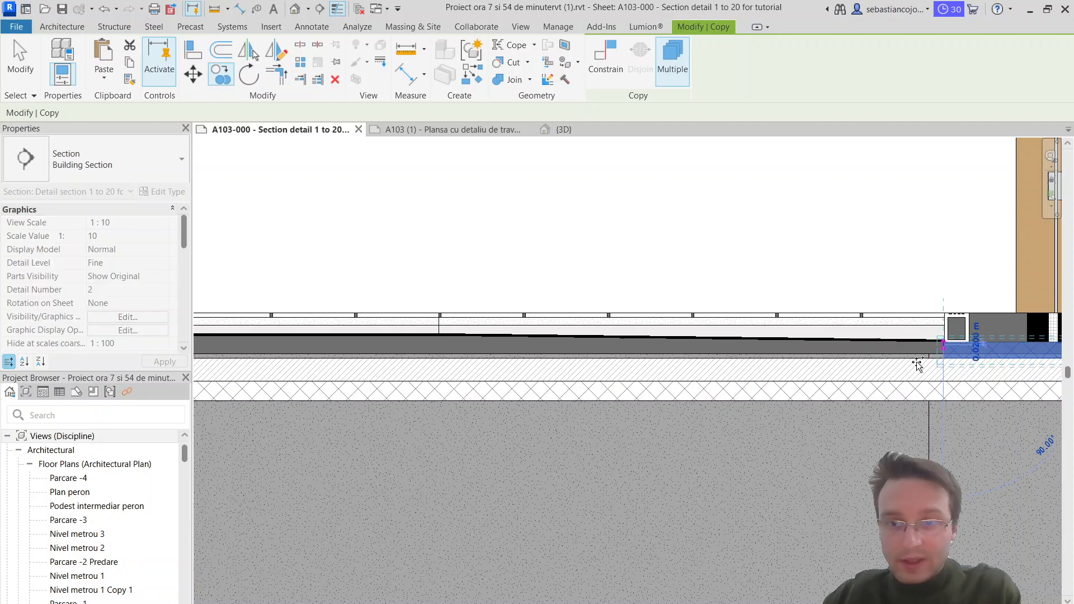
scroll(884, 386, "down", 4)
scroll(537, 381, "up", 3)
scroll(603, 403, "up", 2)
scroll(534, 384, "up", 2)
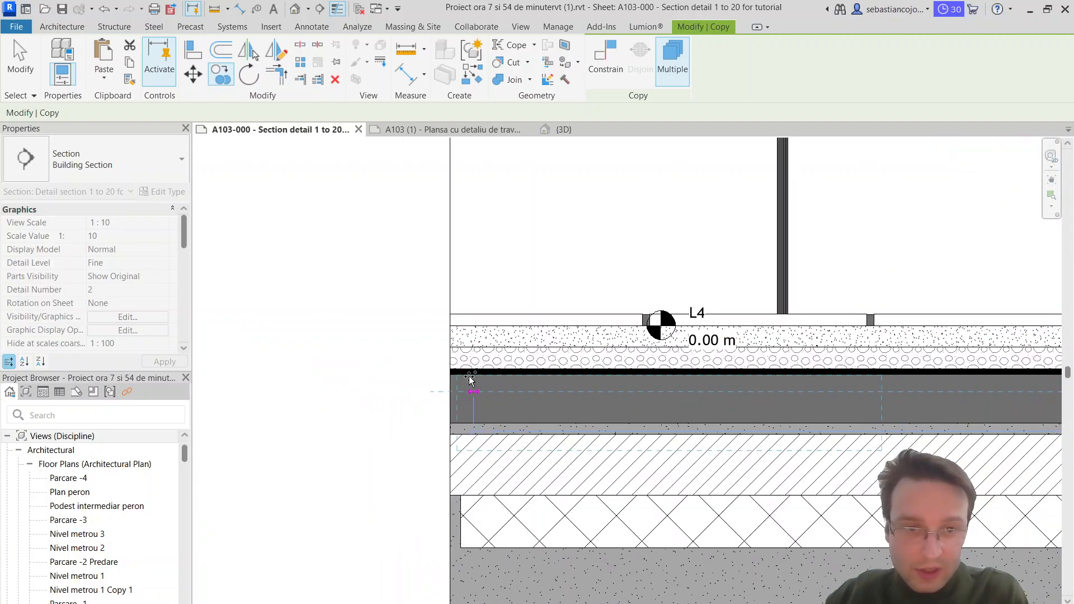
left_click(448, 386)
Step: Place the copied region directly beneath the thick black layer and reshape it longer and thinner by raising its lower edge
scroll(467, 392, "up", 3)
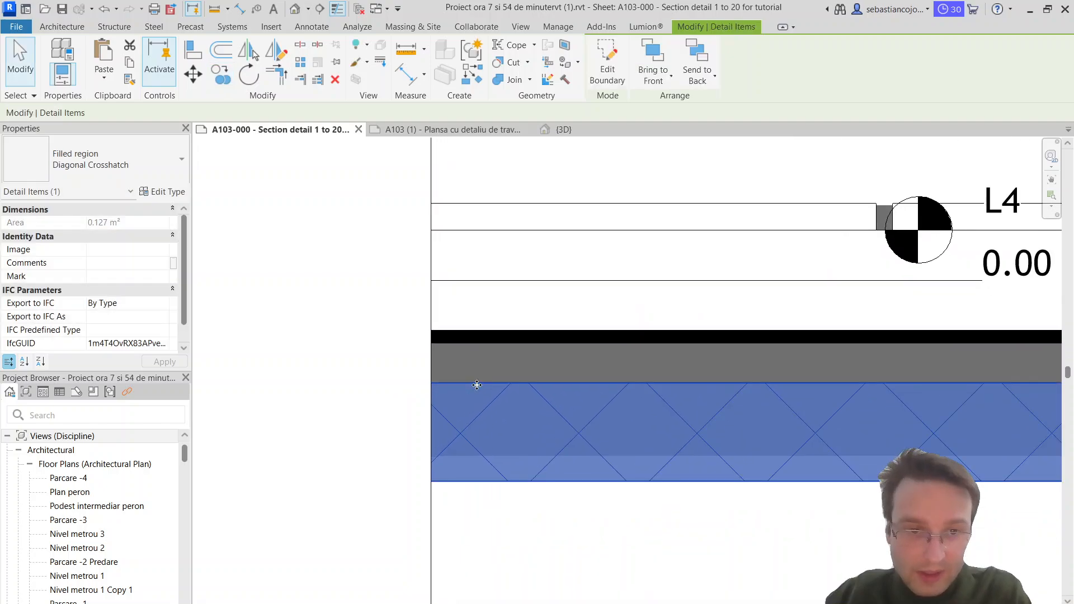
scroll(465, 355, "down", 2)
middle_click_drag(743, 375, 554, 375)
scroll(553, 374, "up", 2)
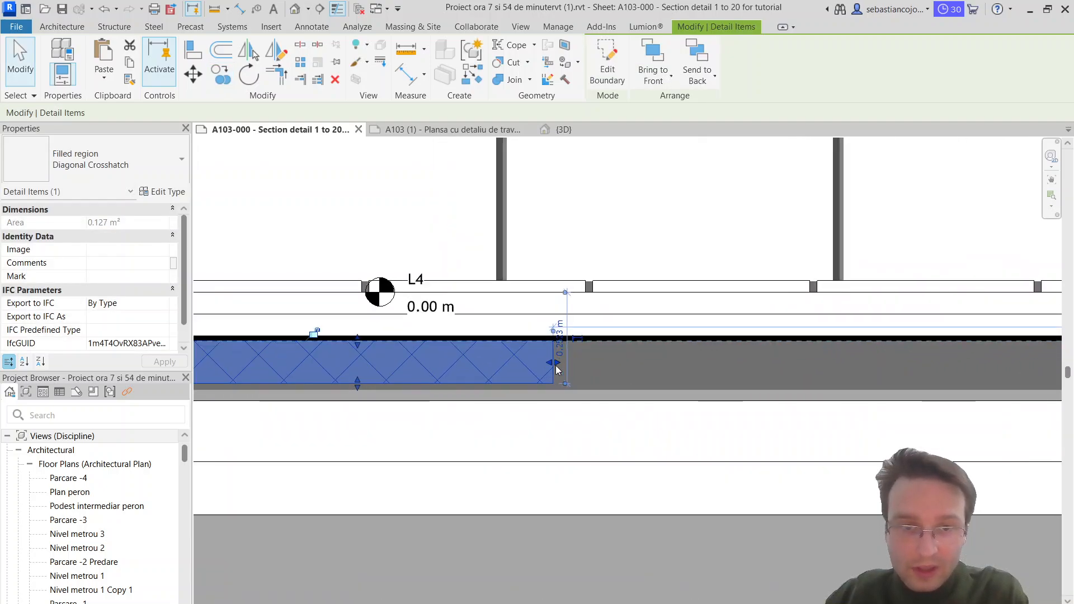
left_click_drag(558, 364, 907, 361)
left_click_drag(534, 383, 535, 364)
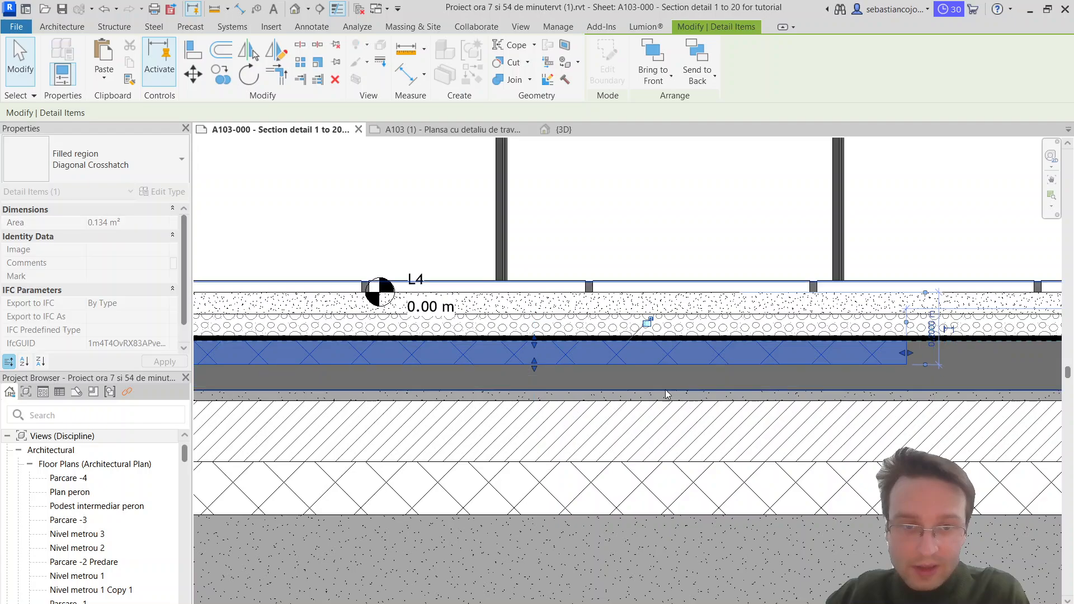
Step: Extend the thin crosshatch region's inner end to the vertical line where the black layer starts to slope
middle_click_drag(939, 382, 548, 394)
scroll(504, 388, "down", 2)
scroll(503, 388, "down", 1)
left_click_drag(505, 376, 1017, 380)
scroll(979, 387, "down", 3)
left_click(769, 401)
scroll(666, 393, "up", 5)
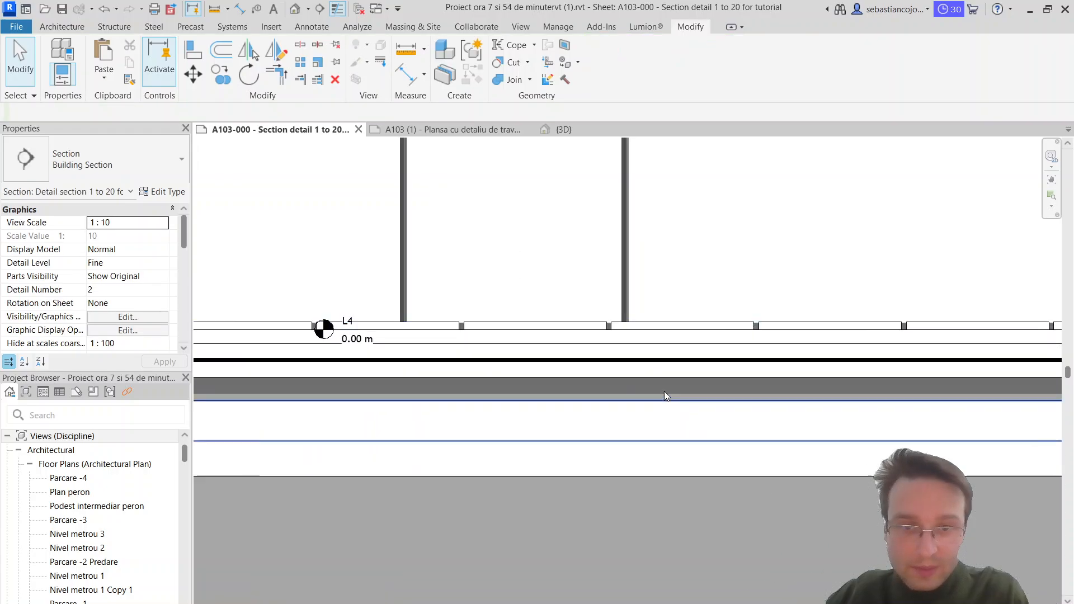
Step: Copy the thin crosshatch region straight down so the copy's top edge meets the original's bottom edge
scroll(682, 368, "up", 3)
left_click(667, 386)
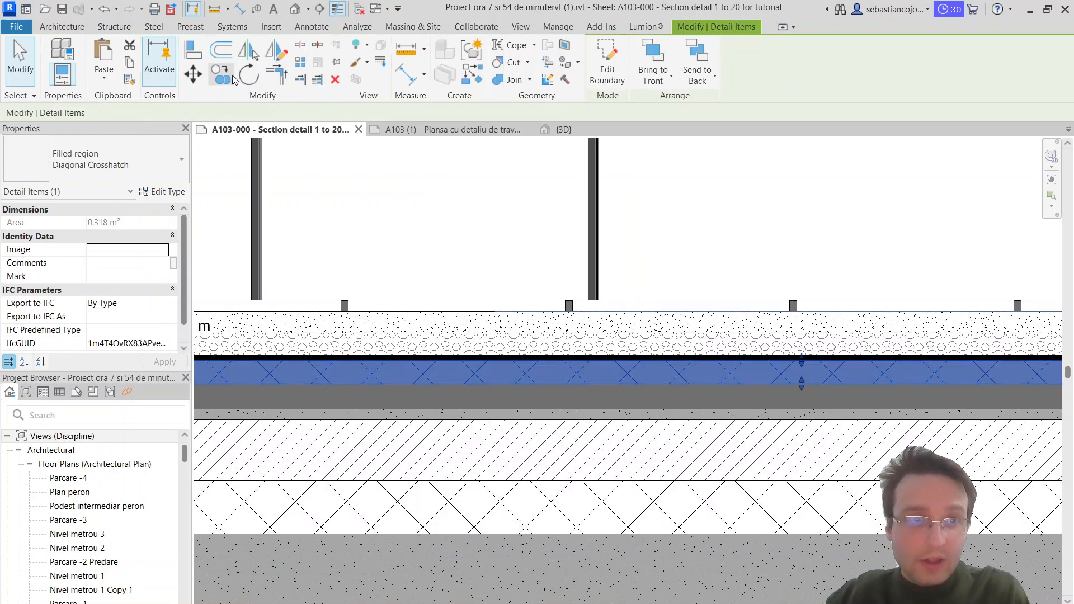
key("c")
key("o")
scroll(615, 386, "up", 2)
left_click(622, 351)
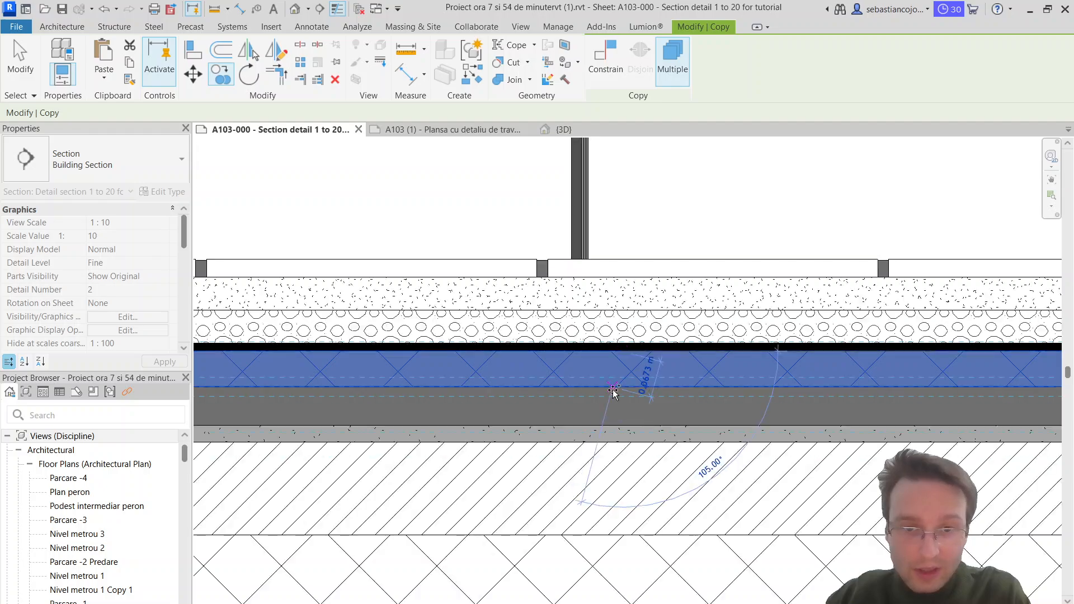
left_click(613, 387)
key("Escape")
Step: Stretch the lower crosshatch copy's bottom edge down to the top of the diagonally hatched layer
scroll(613, 395, "down", 2)
scroll(628, 413, "up", 2)
scroll(635, 408, "down", 5)
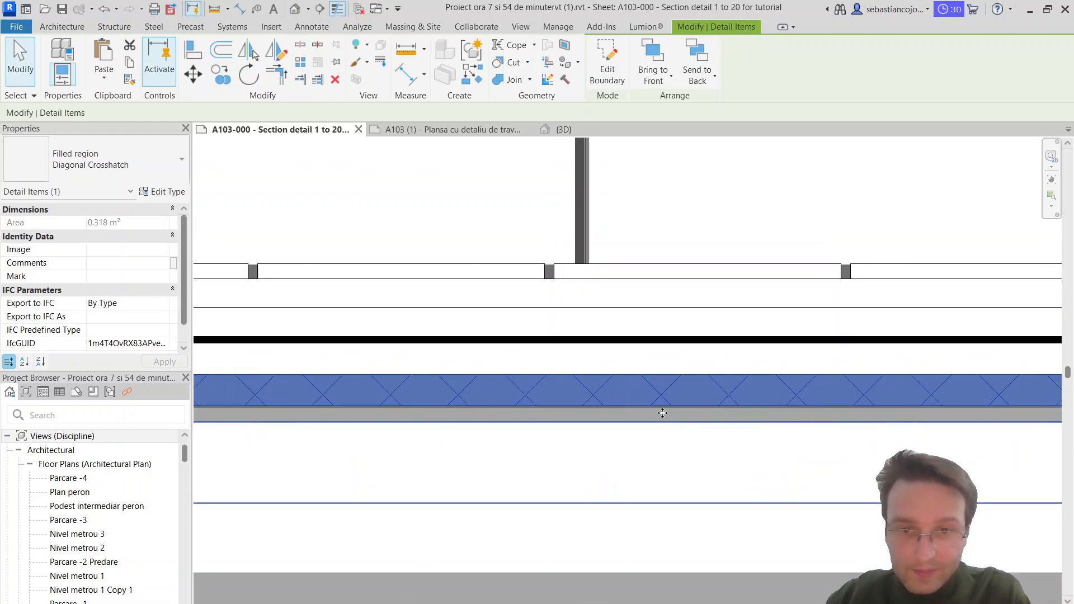
key("Escape")
left_click(713, 424)
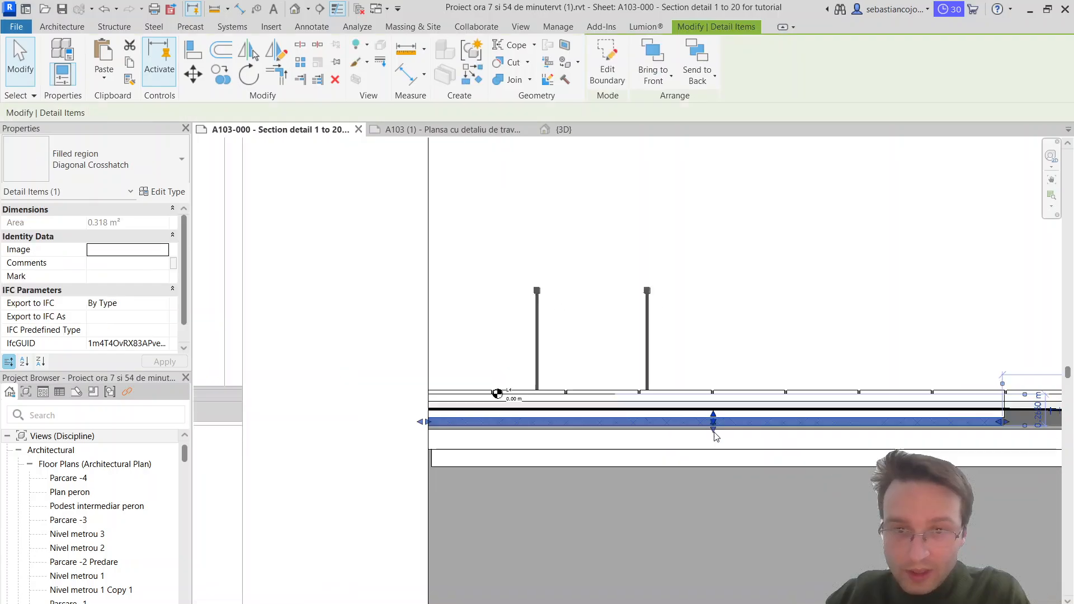
scroll(712, 431, "up", 4)
scroll(712, 438, "down", 2)
key("Escape")
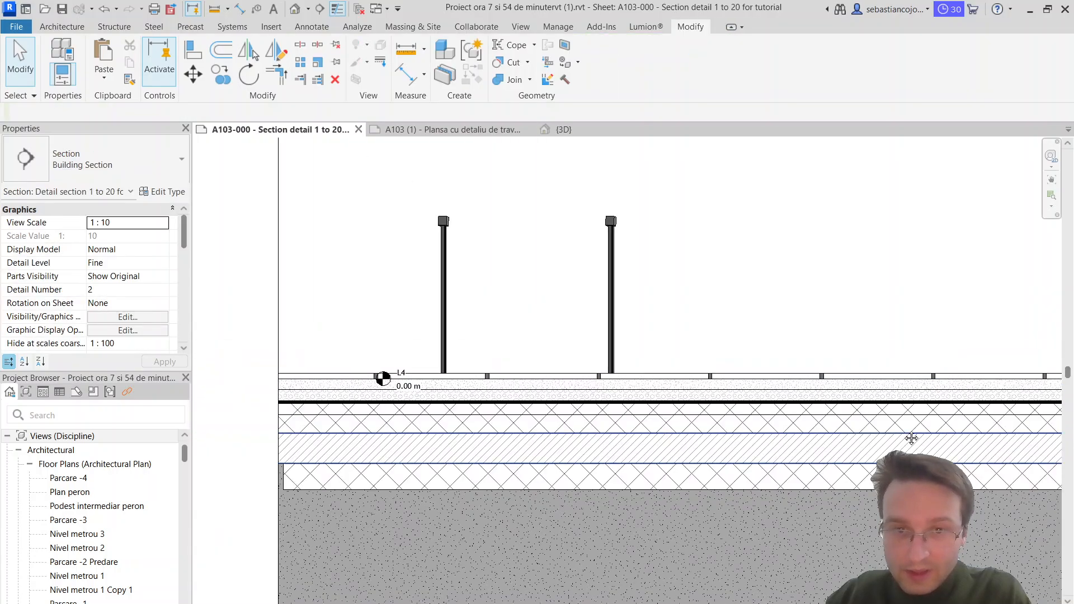
Step: Change the lower crosshatch copy's filled region type to Solid white and finish its boundary edit
middle_click_drag(911, 439, 551, 447)
left_click(738, 438)
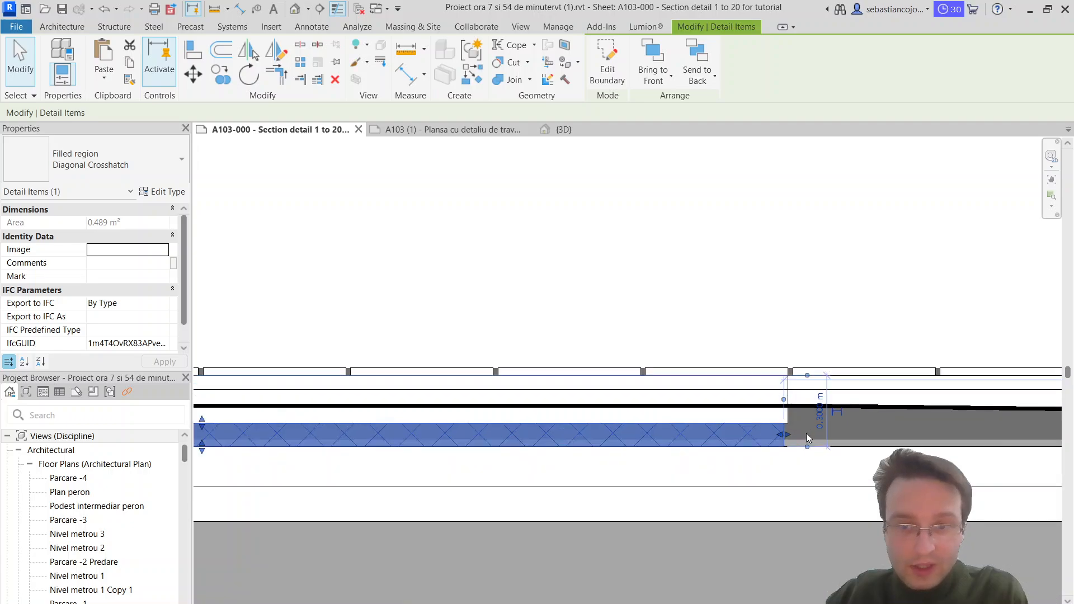
middle_click_drag(806, 442, 386, 388)
scroll(386, 388, "down", 2)
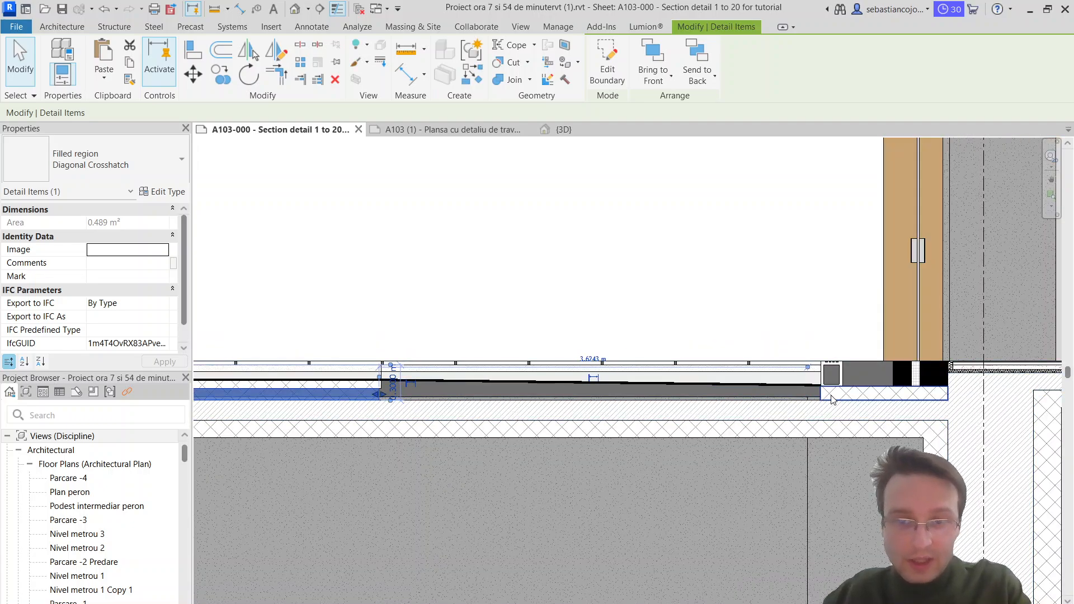
scroll(377, 400, "up", 3)
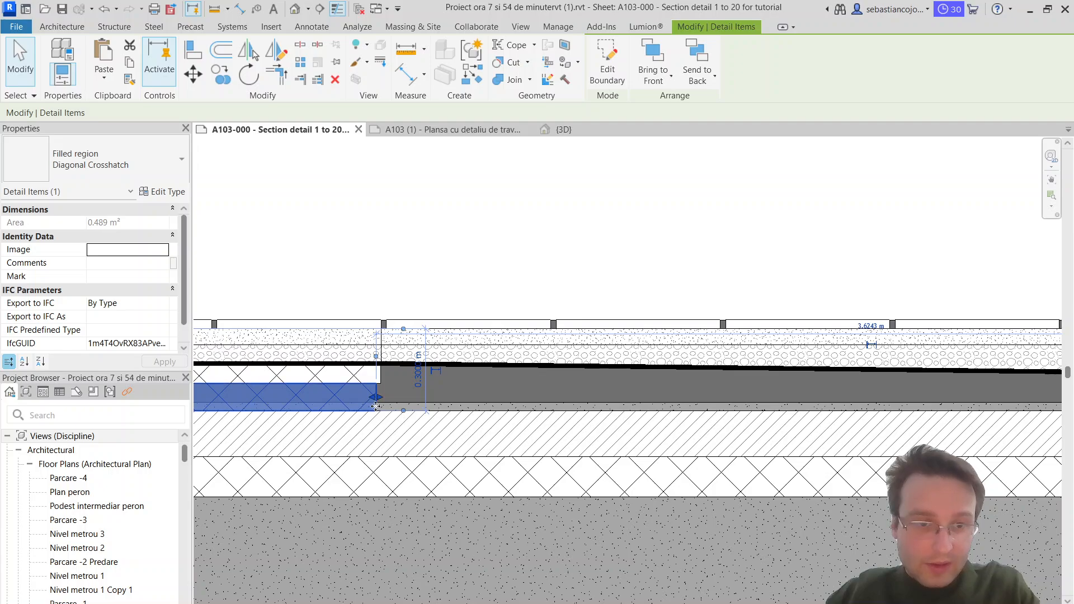
double_click(370, 400)
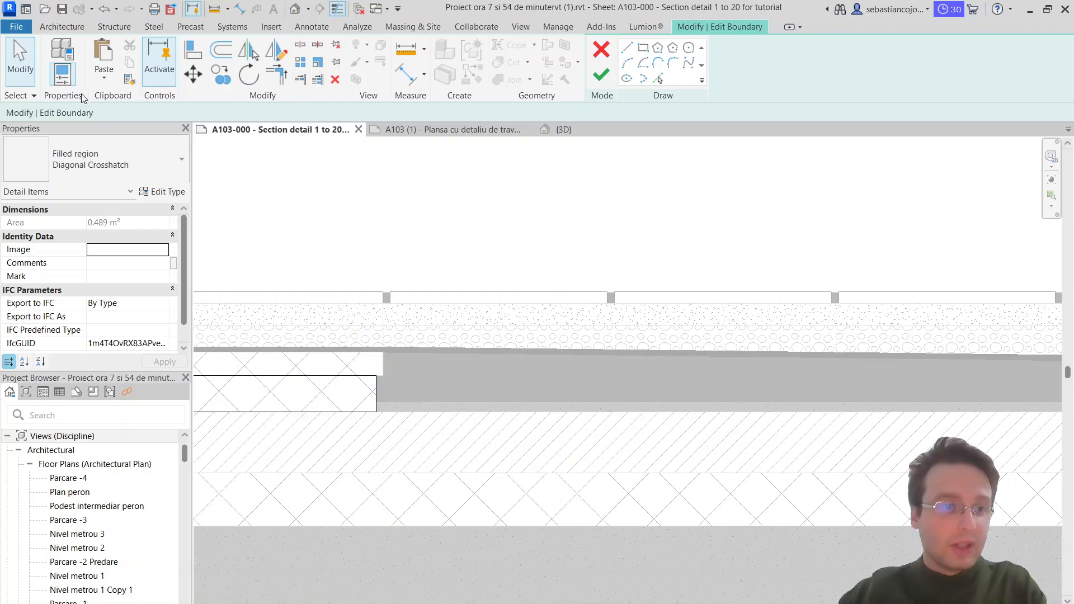
left_click(66, 147)
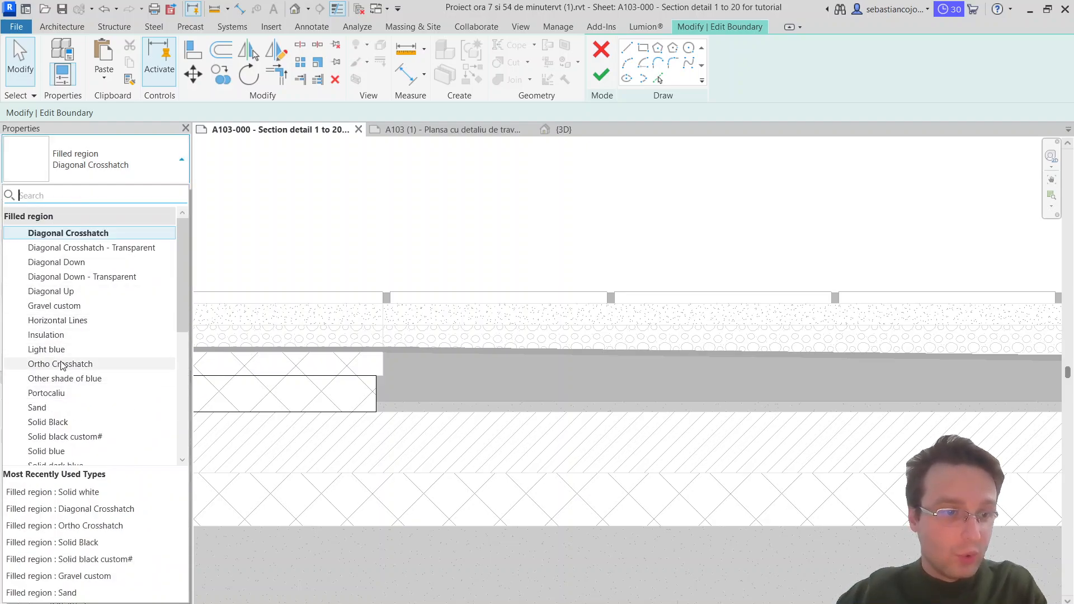
scroll(48, 380, "down", 4)
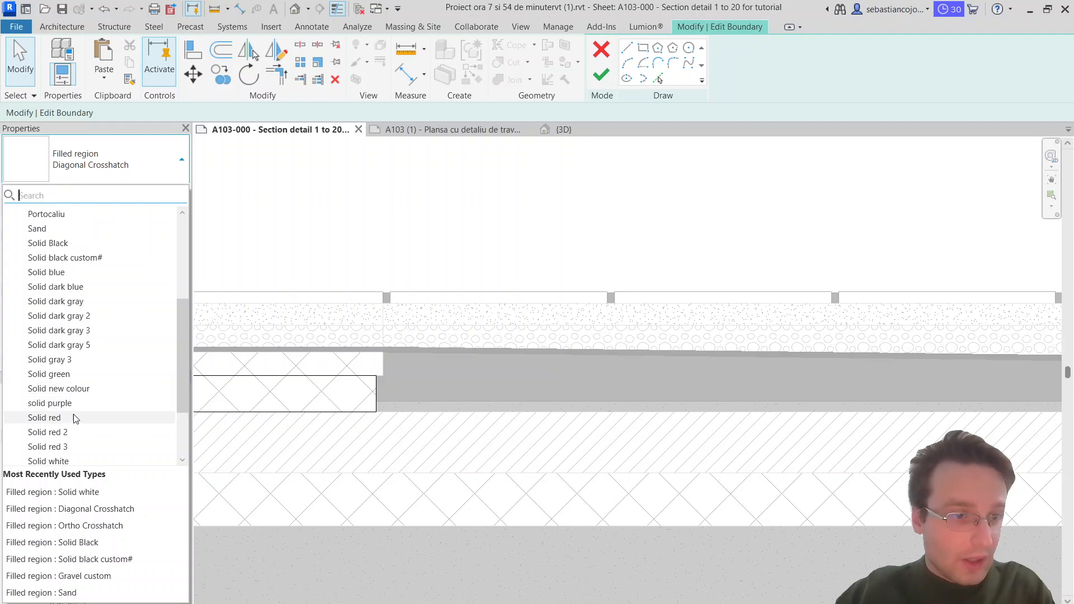
scroll(75, 418, "down", 2)
left_click(53, 374)
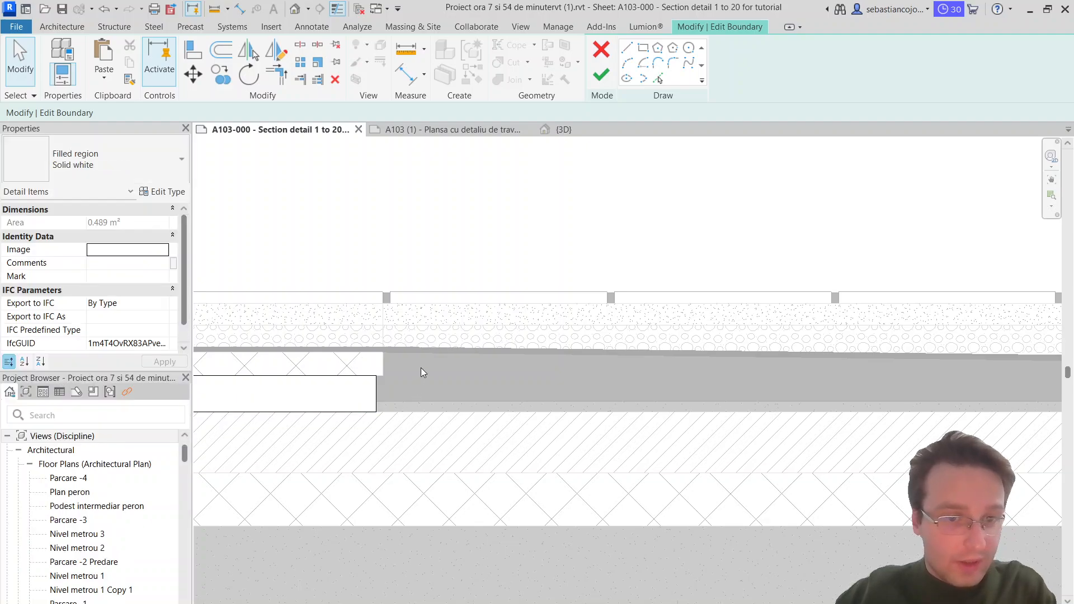
left_click(602, 74)
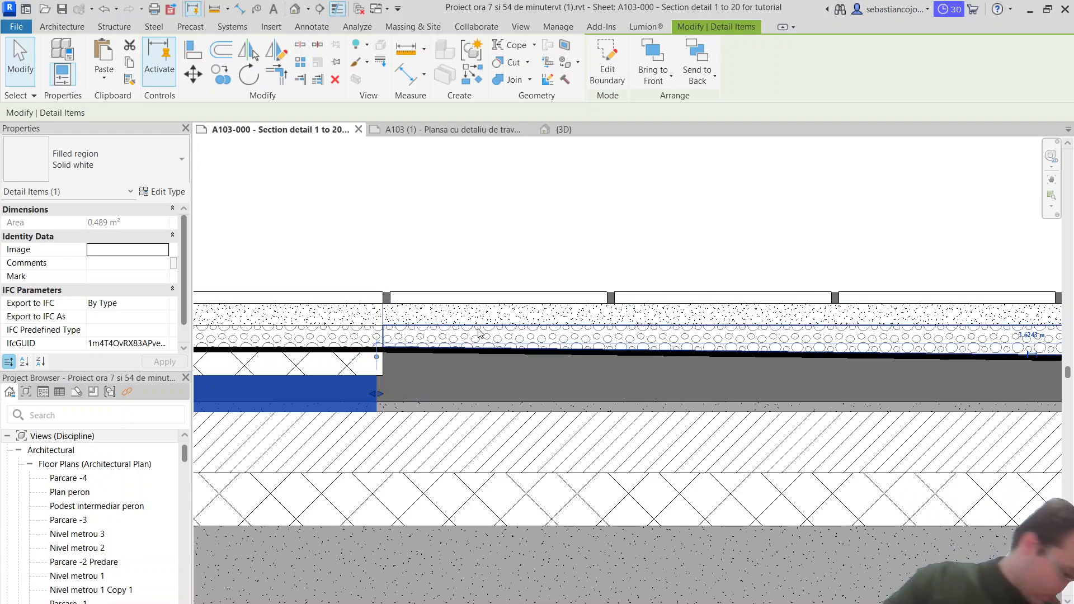
key("Escape")
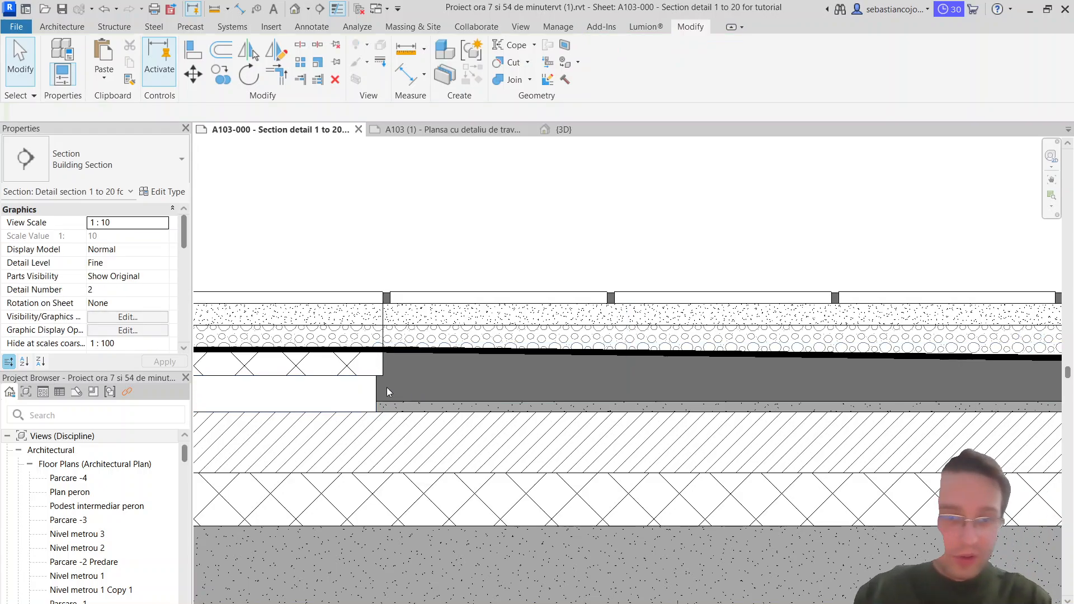
Step: Align the white region's inner end with the end of the crosshatch region above it
left_click(374, 394)
left_click_drag(1071, 431, 1073, 432)
scroll(727, 361, "down", 3)
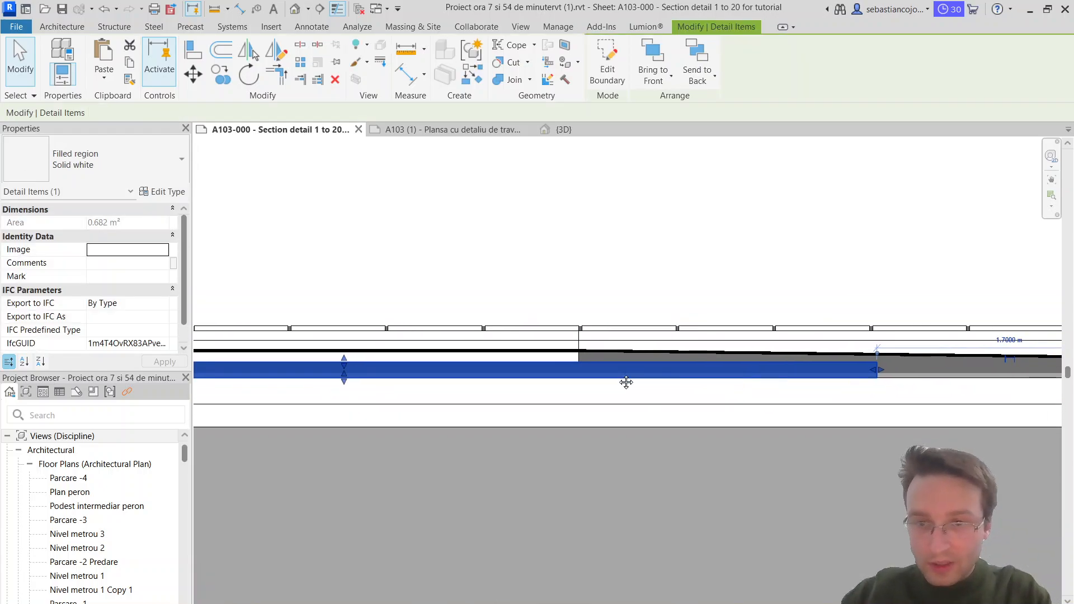
middle_click_drag(917, 387, 768, 437)
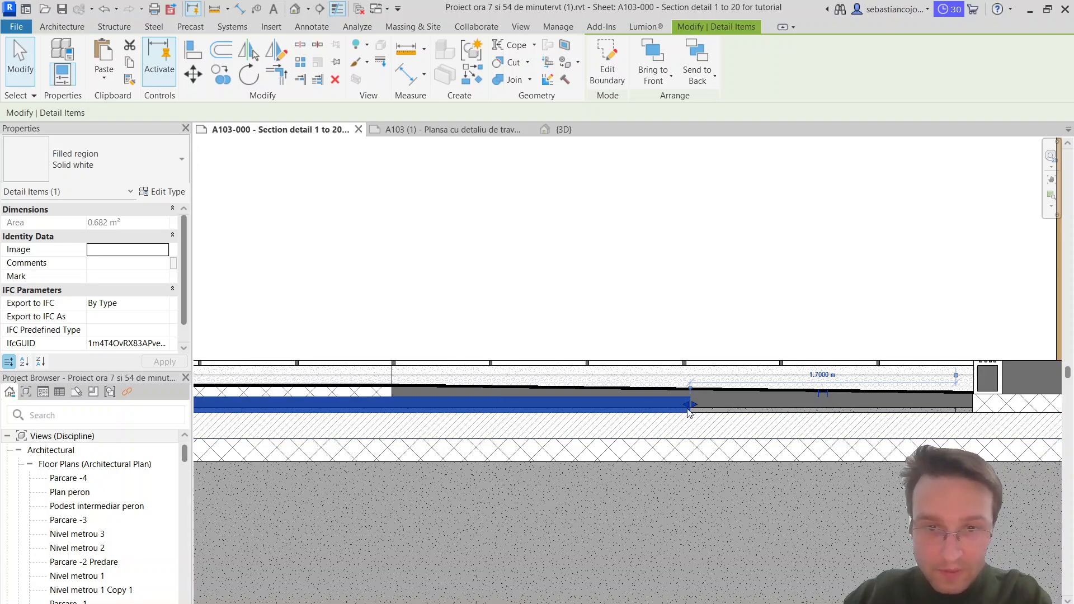
left_click_drag(693, 405, 395, 408)
scroll(388, 403, "up", 3)
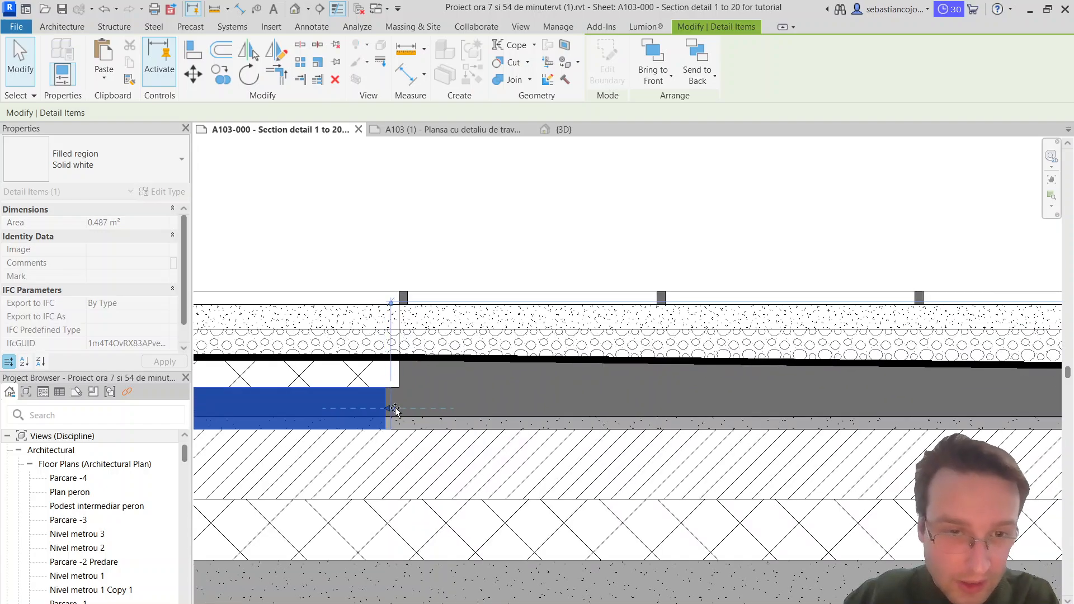
key("Escape")
left_click(395, 392)
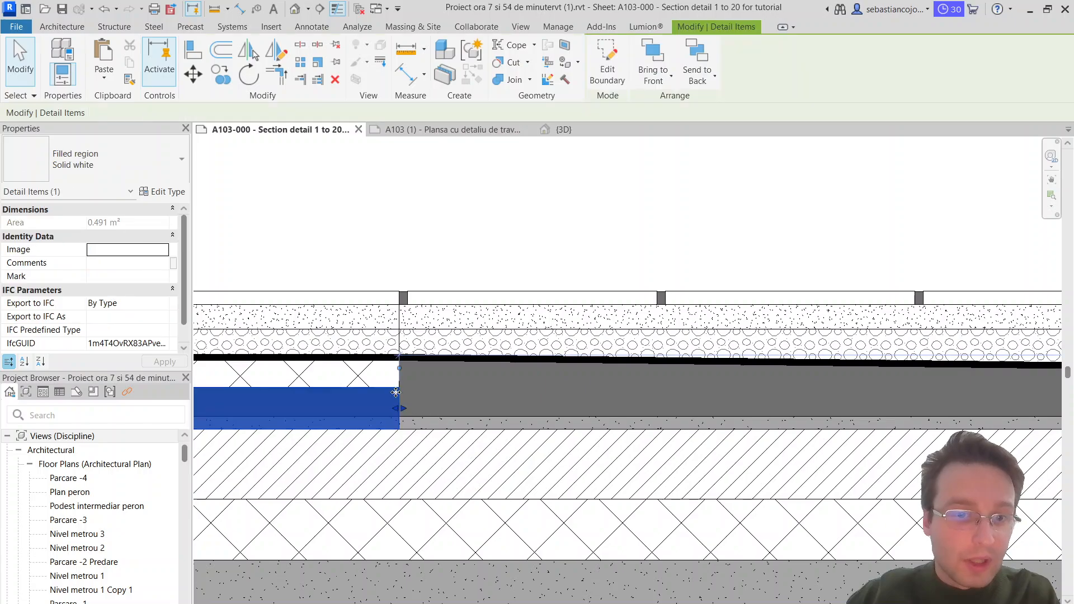
Step: Copy the white region toward the threshold so its inner end meets the crosshatch region beneath the notched channel
left_click(220, 77)
left_click(404, 387)
scroll(455, 391, "down", 4)
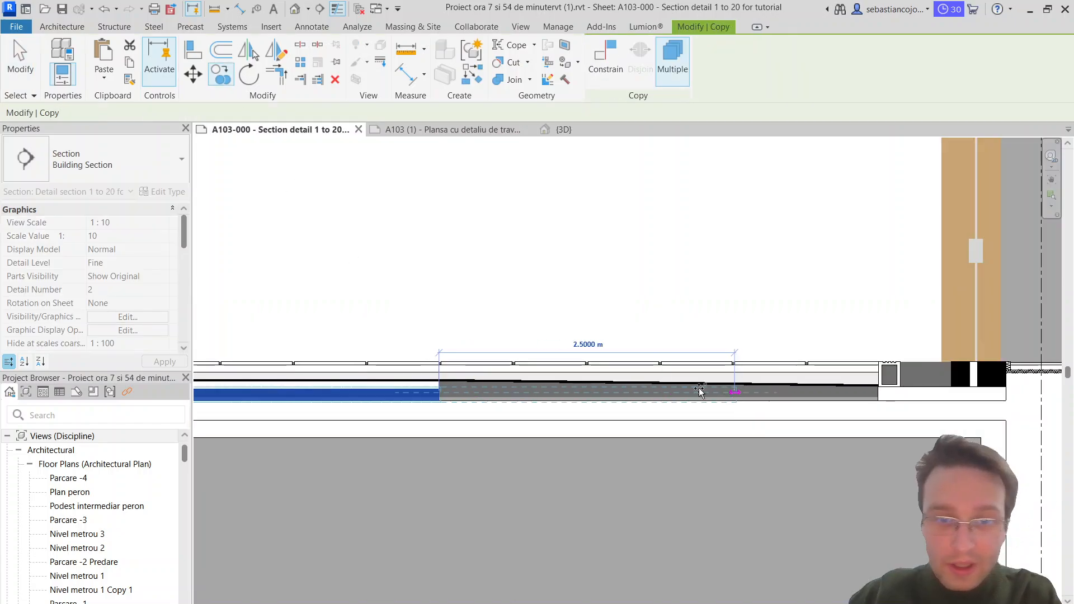
middle_click_drag(706, 391, 479, 375)
scroll(655, 368, "up", 2)
scroll(656, 368, "up", 1)
left_click(646, 392)
scroll(643, 393, "down", 4)
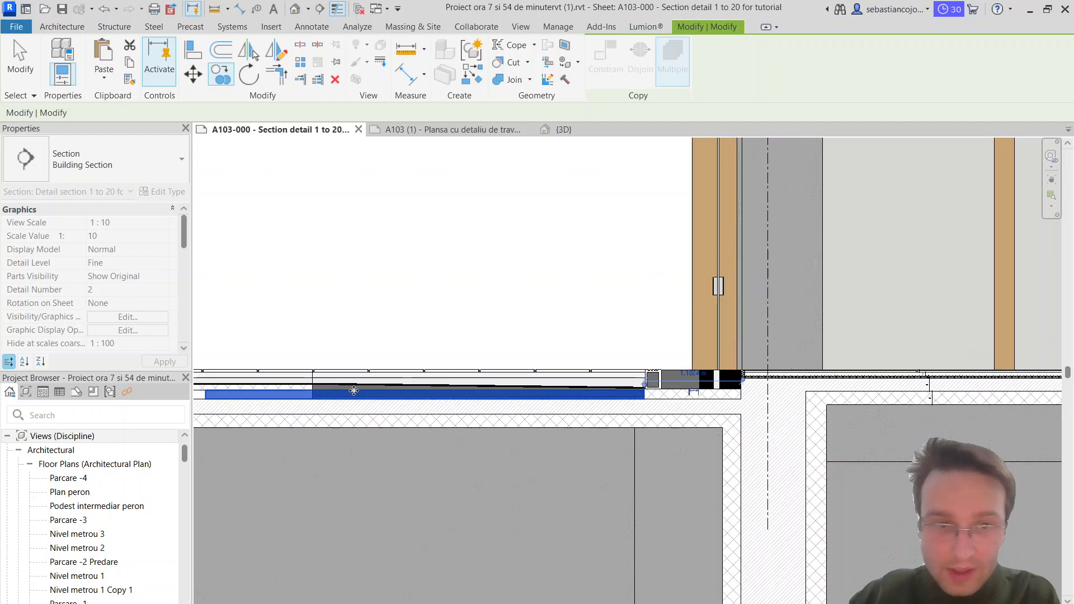
key("Escape")
Step: Shorten the copied white region's outer end to the vertical line where the slope starts
scroll(306, 402, "up", 4)
middle_click_drag(308, 402, 787, 409)
key("Escape")
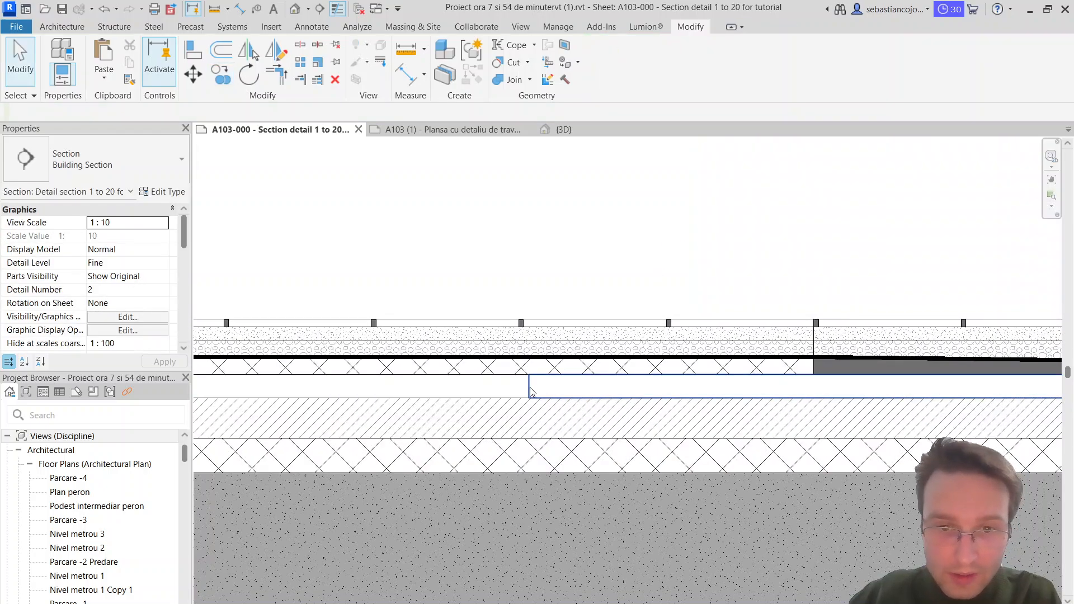
left_click(529, 388)
left_click(819, 384)
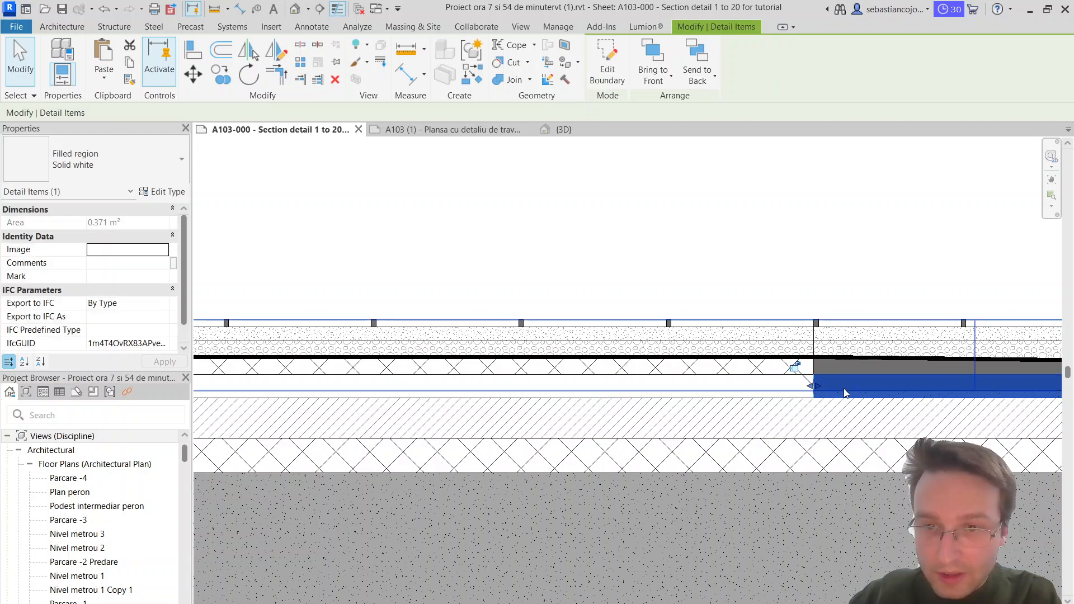
middle_click_drag(844, 389, 608, 384)
middle_click_drag(662, 429, 164, 403)
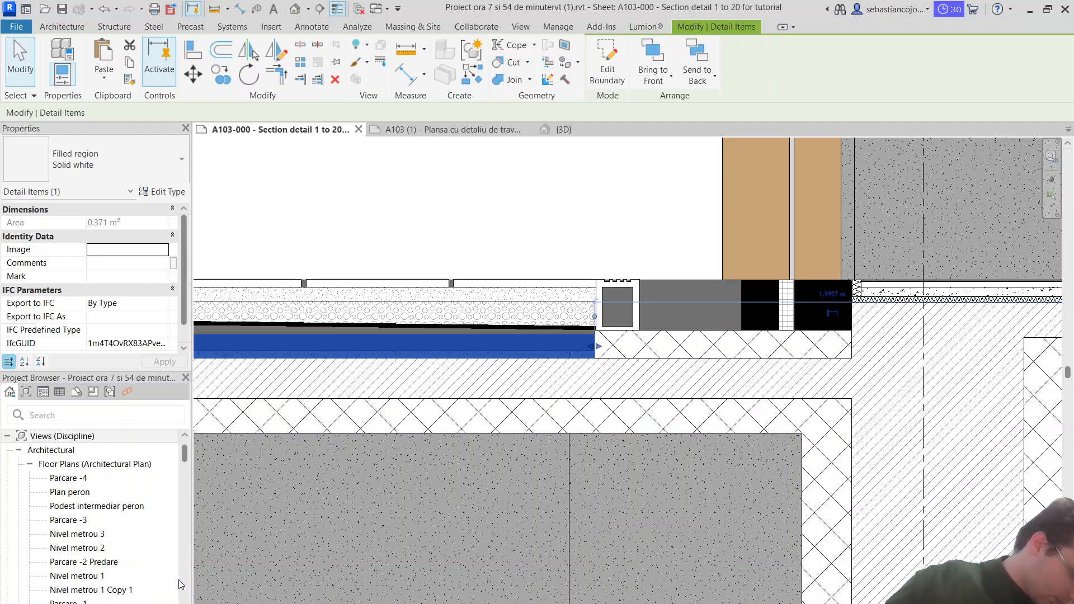
Step: Shorten the inner end line of the white region's boundary to meet its sloping top line and finish the boundary edit
scroll(583, 332, "up", 4)
double_click(585, 335)
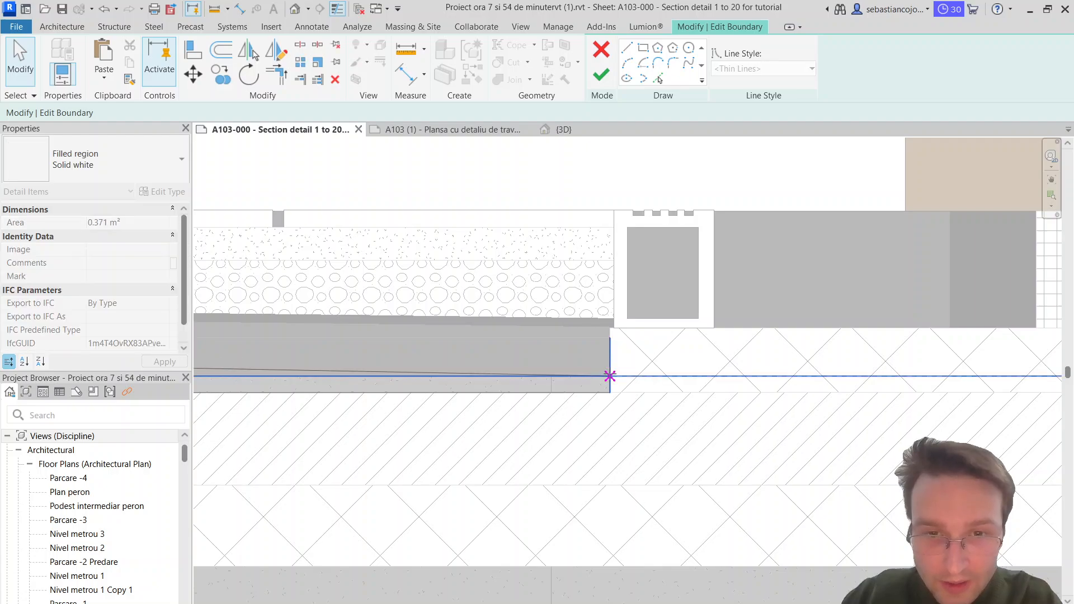
left_click_drag(610, 376, 610, 376)
key("Escape")
left_click(610, 385)
left_click_drag(610, 338, 609, 376)
scroll(643, 358, "down", 6)
left_click(446, 214)
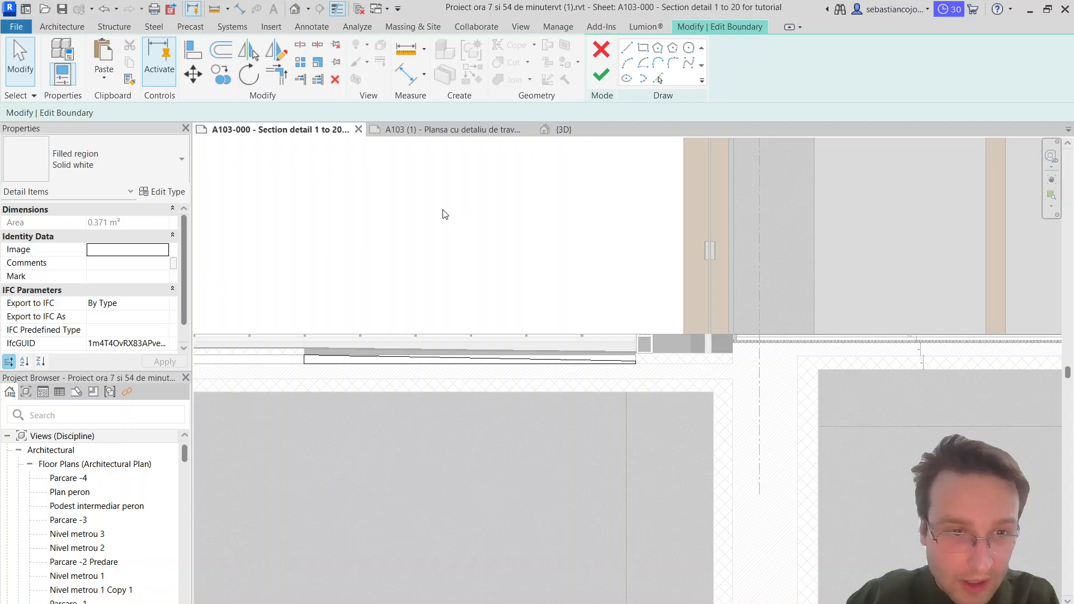
left_click(601, 76)
Step: Copy the diagonal crosshatch region beneath the notched channel to the vertical line where the slope starts
left_click(719, 323)
scroll(672, 347, "up", 3)
left_click(645, 364)
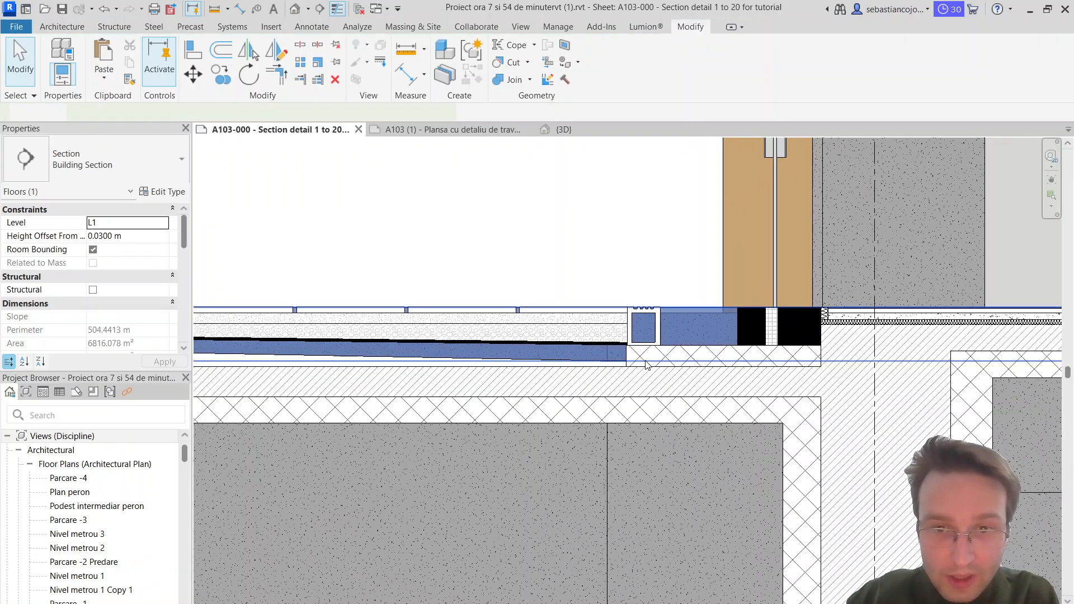
left_click(645, 365)
left_click(229, 78)
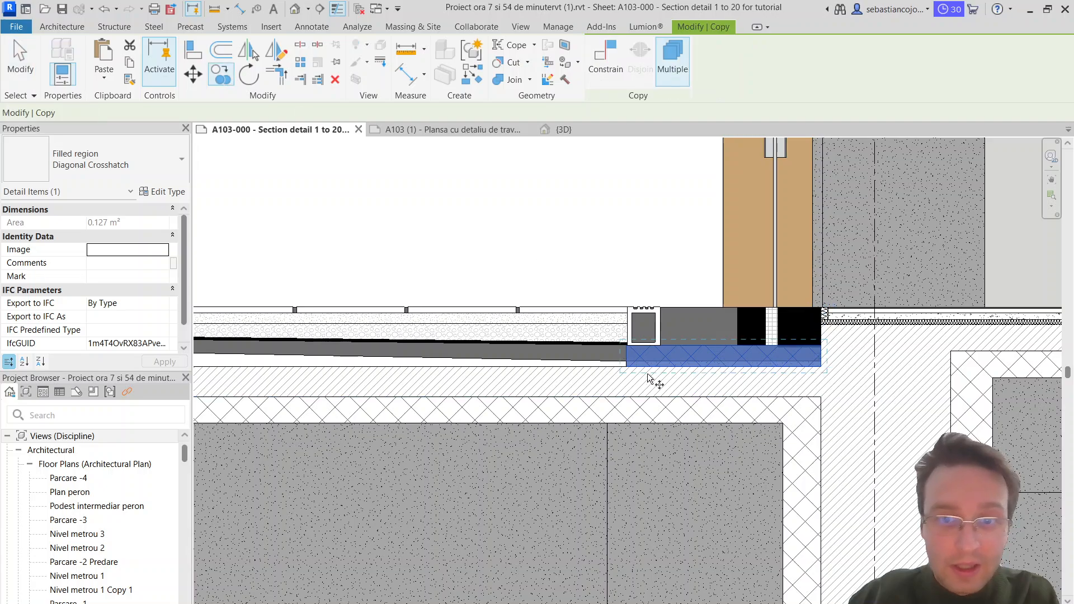
left_click(627, 364)
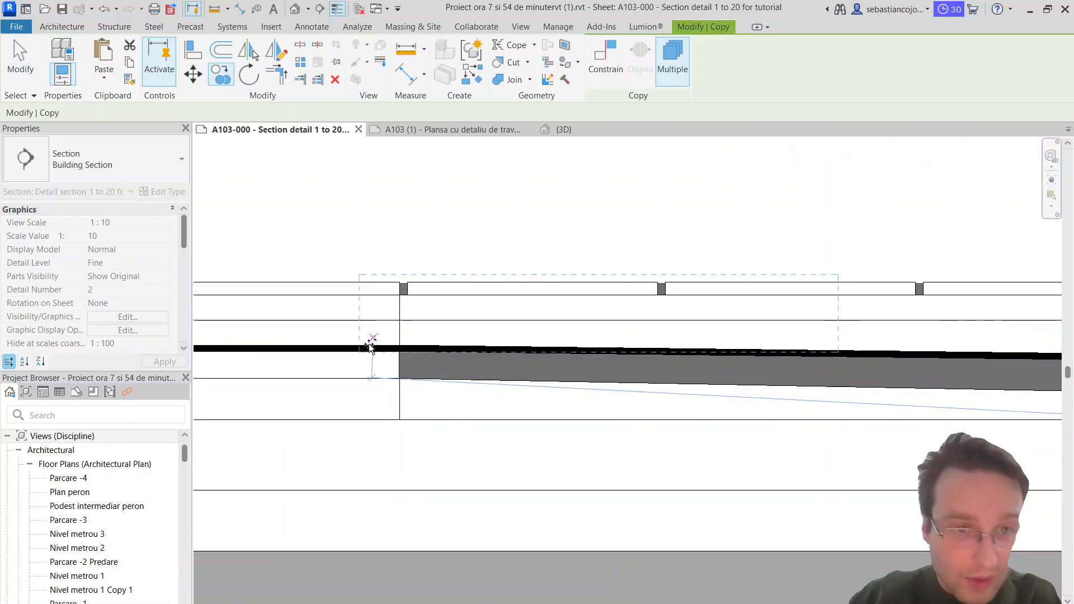
left_click(397, 360)
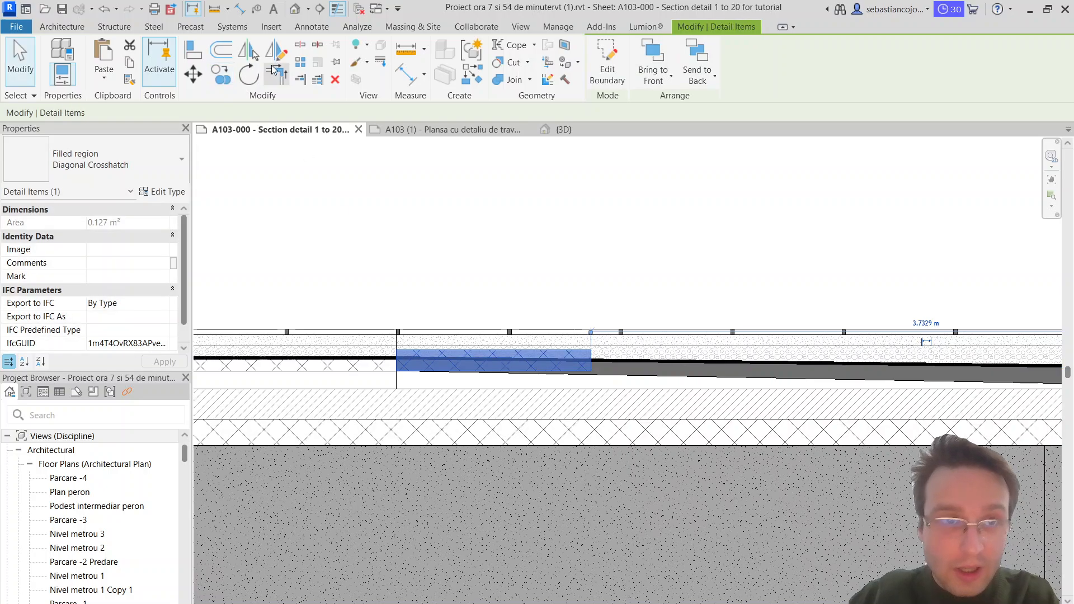
Step: Rotate the crosshatch copy to match the floor's slope and extend its inner end to the crosshatch region beneath the channel
scroll(598, 360, "up", 4)
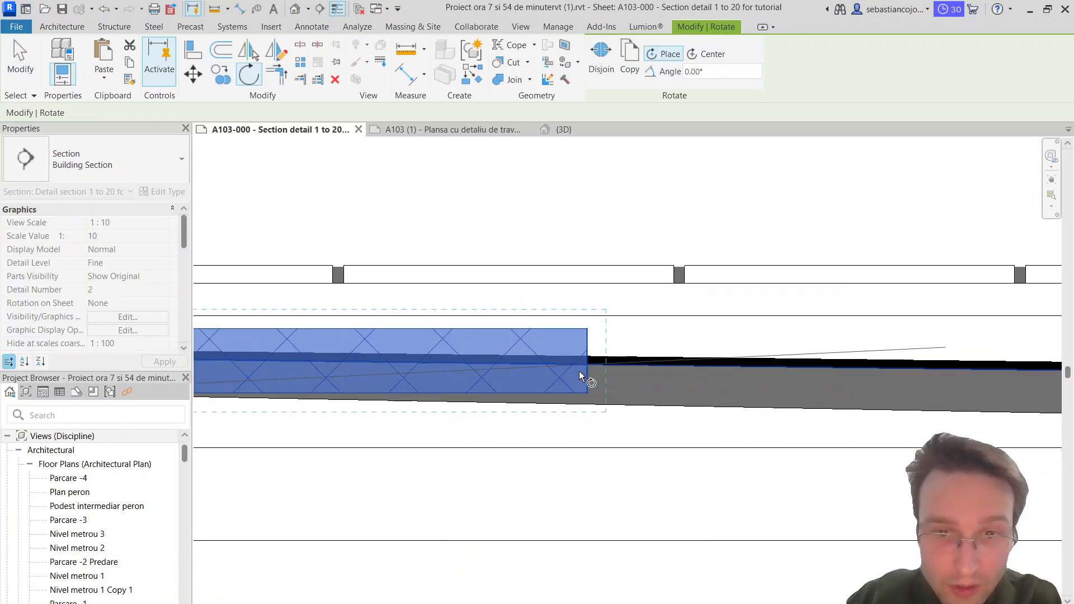
left_click(606, 416)
scroll(603, 403, "down", 7)
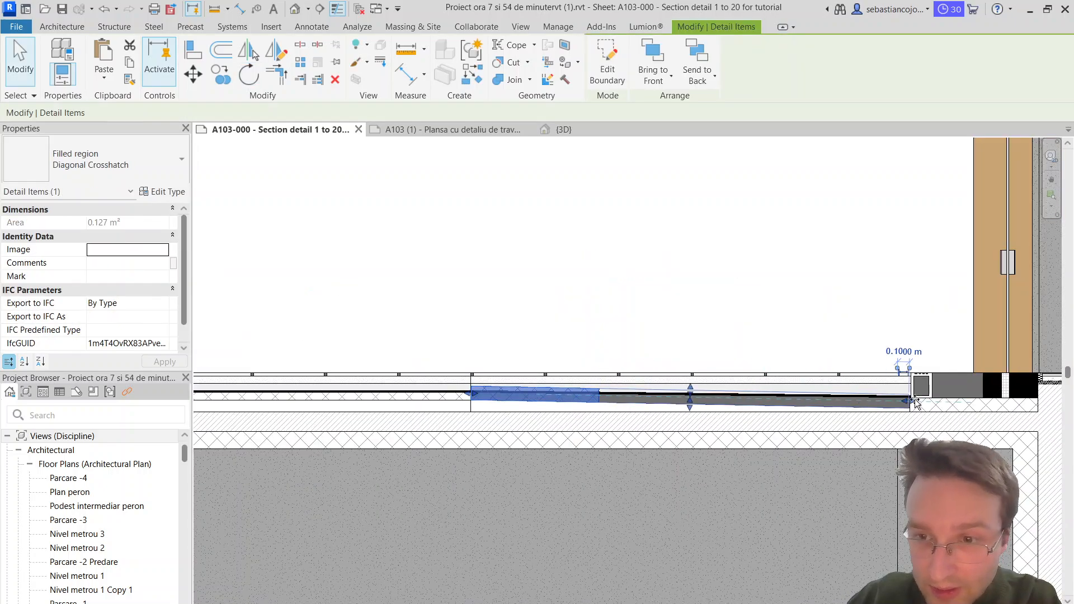
left_click_drag(915, 403, 911, 400)
scroll(629, 379, "up", 4)
key("Escape")
Step: Lower the sloping crosshatch region's upper edge to the black membrane strip
left_click(788, 413)
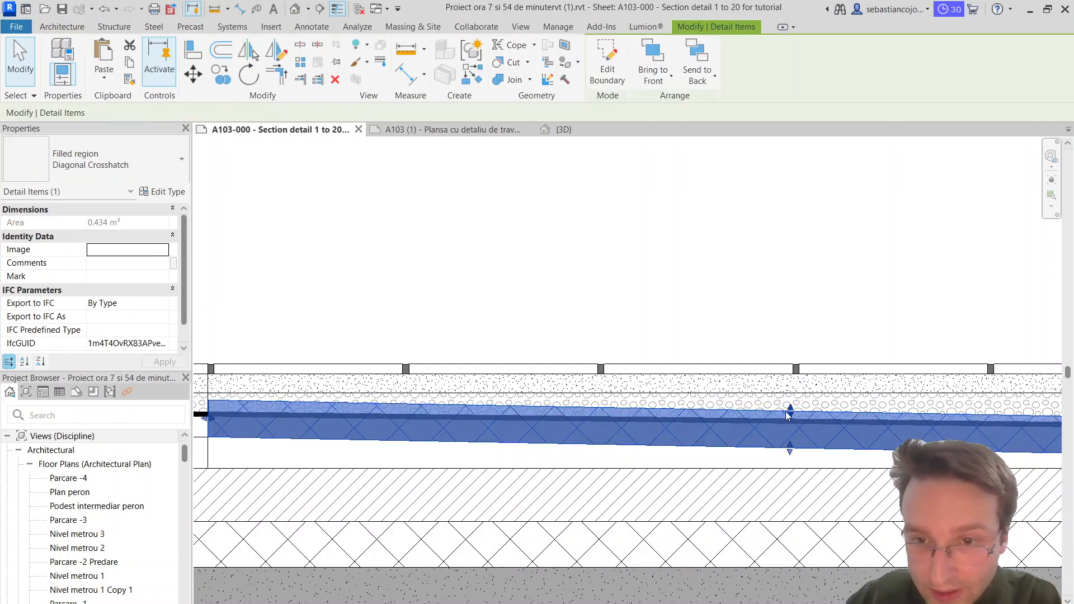
left_click_drag(788, 412, 790, 425)
key("Escape")
scroll(766, 396, "down", 8)
scroll(938, 391, "up", 1)
middle_click_drag(937, 391, 854, 371)
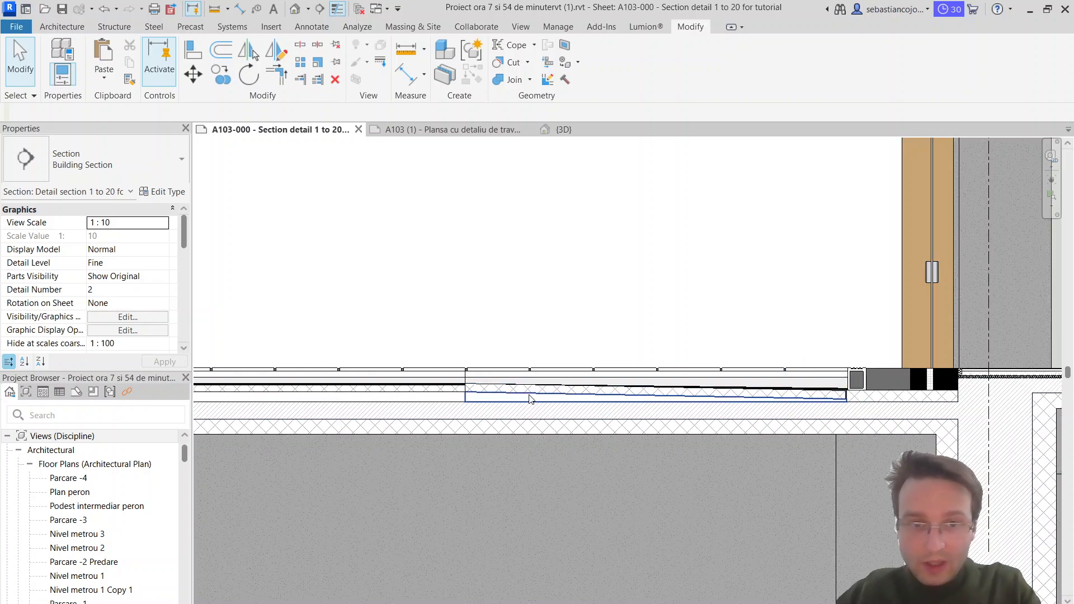
Step: Edit the sloping crosshatch region's boundary so its outer end is vertical at the slope's starting line and closes with the top line
scroll(531, 399, "up", 2)
left_click(475, 392)
scroll(448, 391, "up", 3)
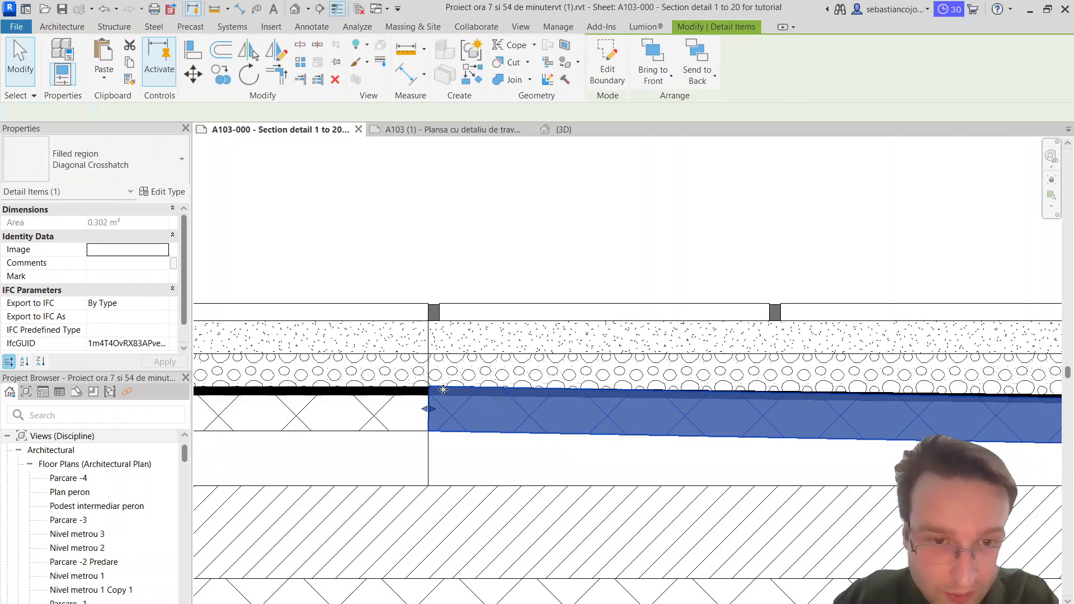
double_click(443, 390)
scroll(443, 390, "up", 2)
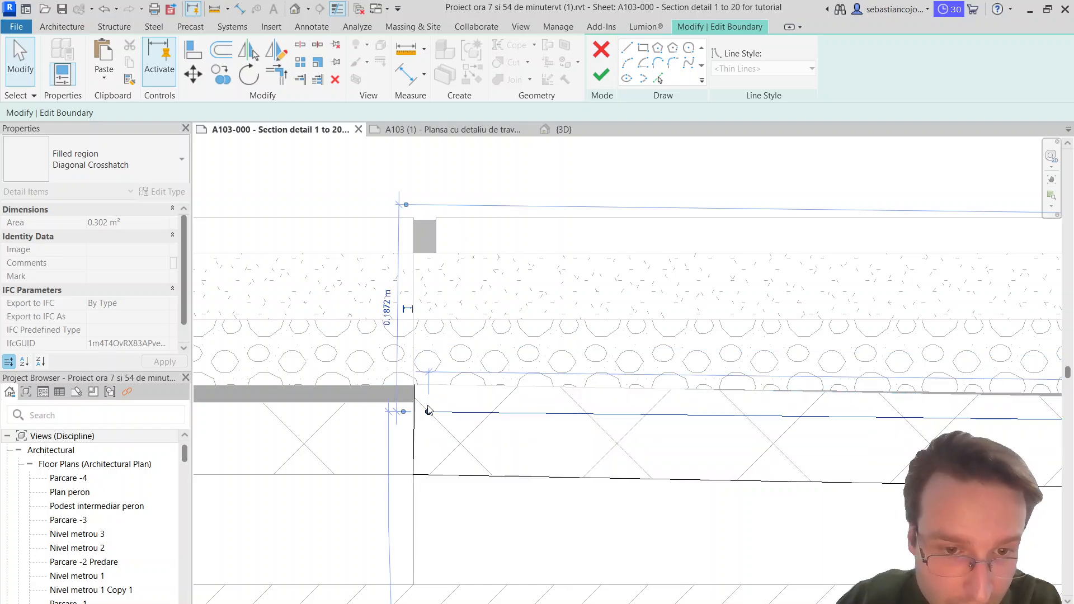
scroll(428, 405, "up", 3)
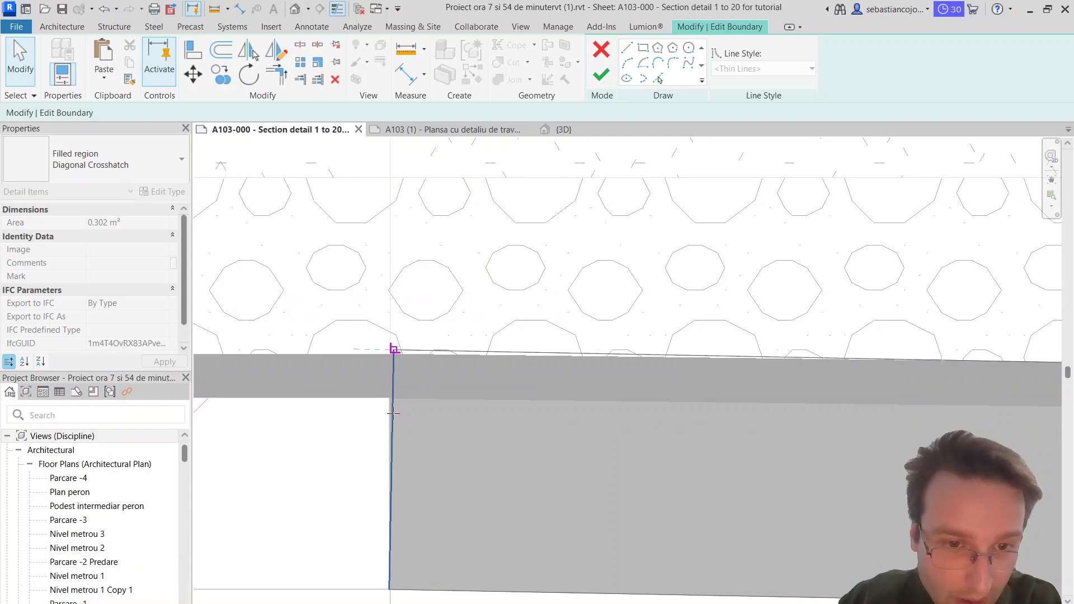
left_click(392, 422)
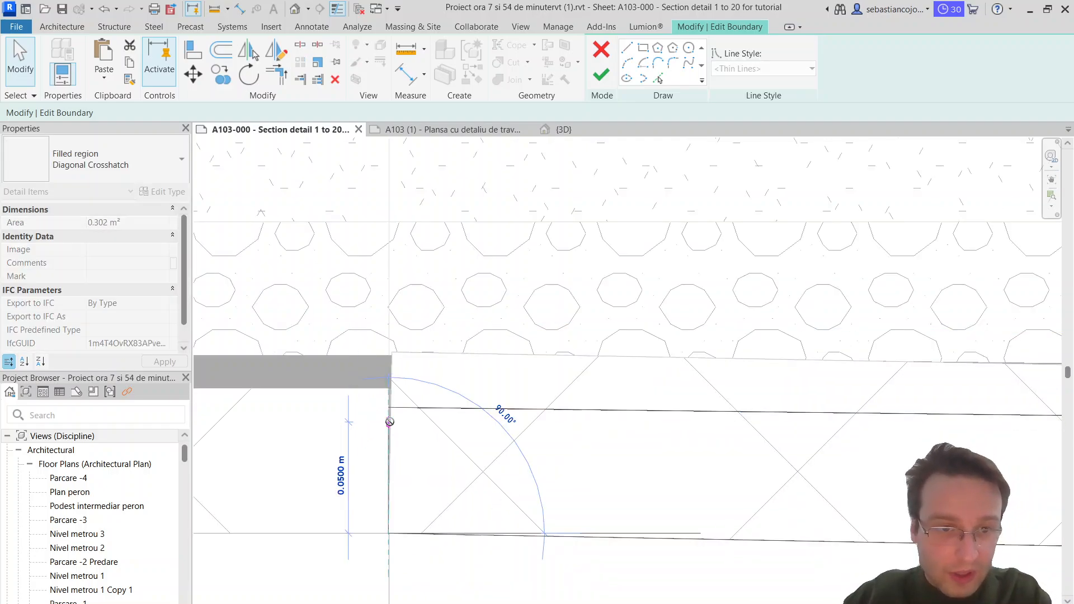
scroll(392, 407, "down", 3)
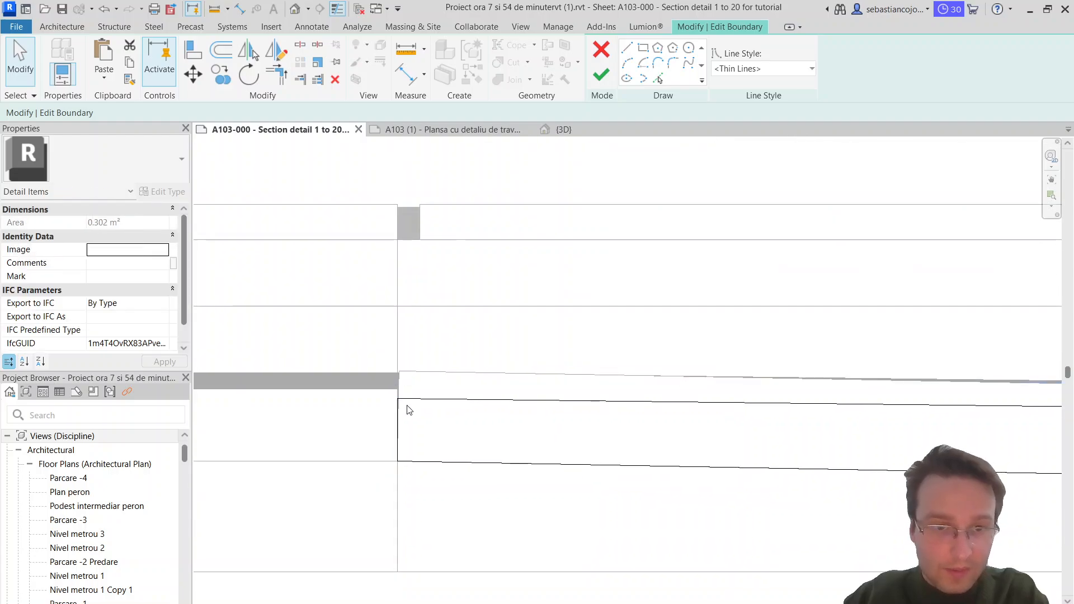
scroll(401, 395, "down", 3)
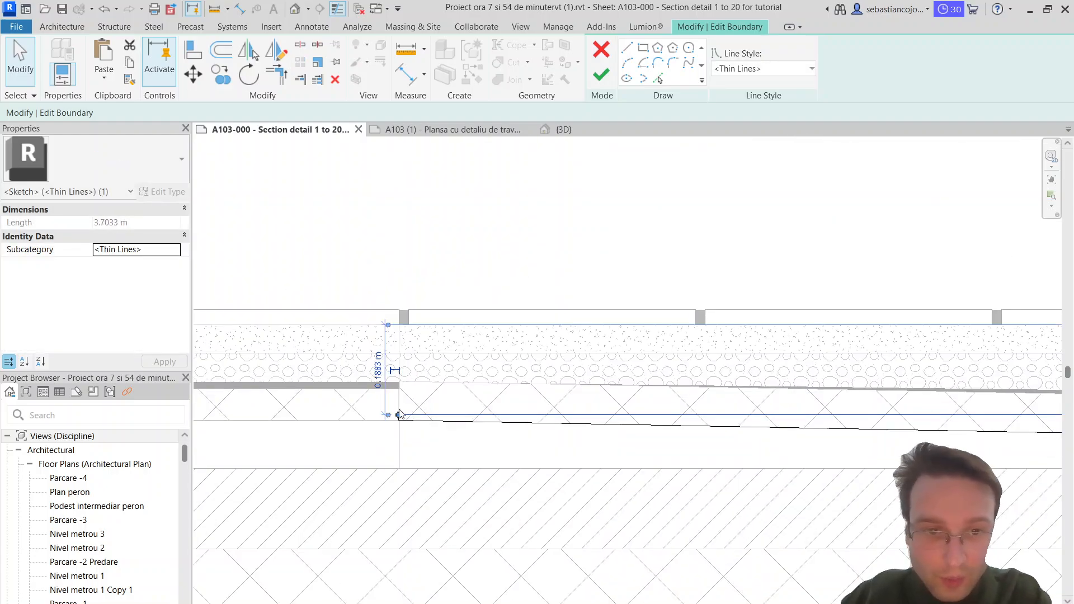
mouse_move(400, 414)
left_mouse_down()
mouse_move(391, 379)
mouse_move(399, 397)
mouse_move(399, 382)
left_mouse_up()
left_click(400, 418)
Step: Shift the sloping region's top boundary line below the black membrane strip, finish the boundary edit and save the project
scroll(407, 383, "down", 3)
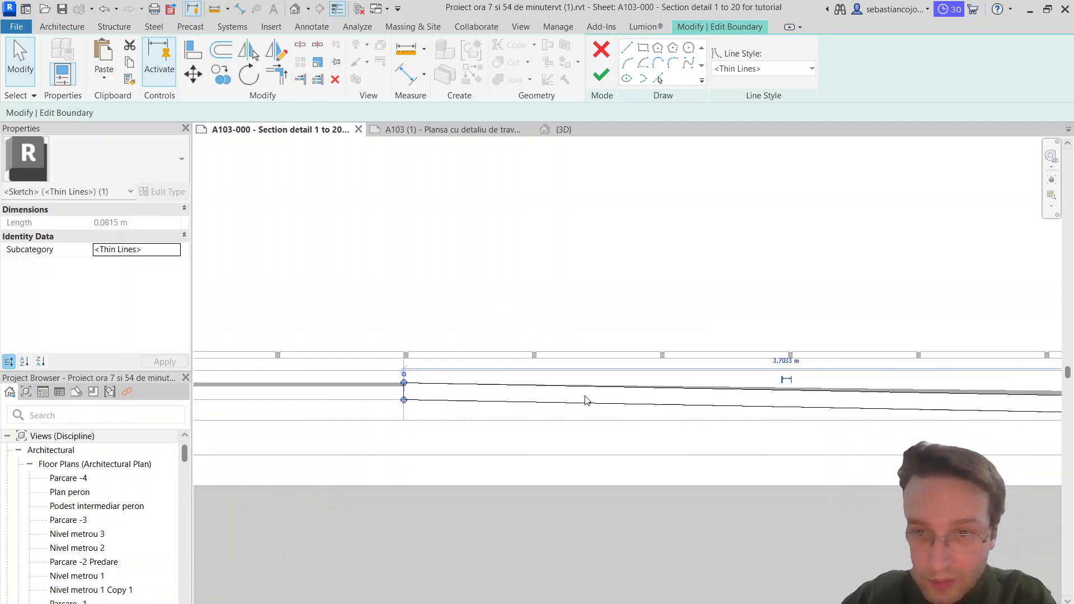
left_click(586, 401)
scroll(586, 402, "up", 5)
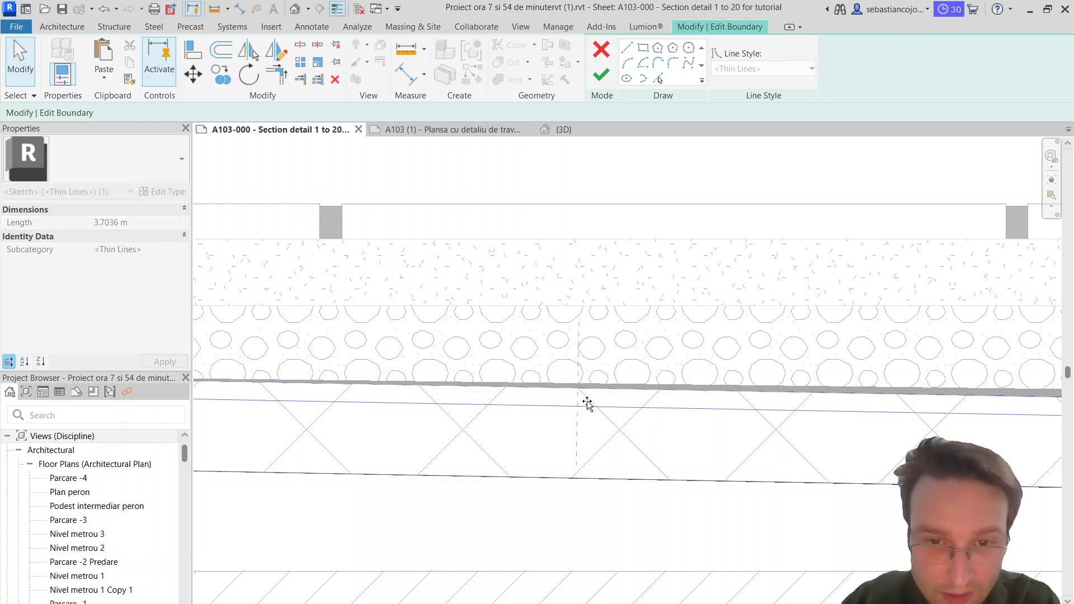
scroll(586, 401, "down", 4)
middle_click_drag(489, 411, 552, 356)
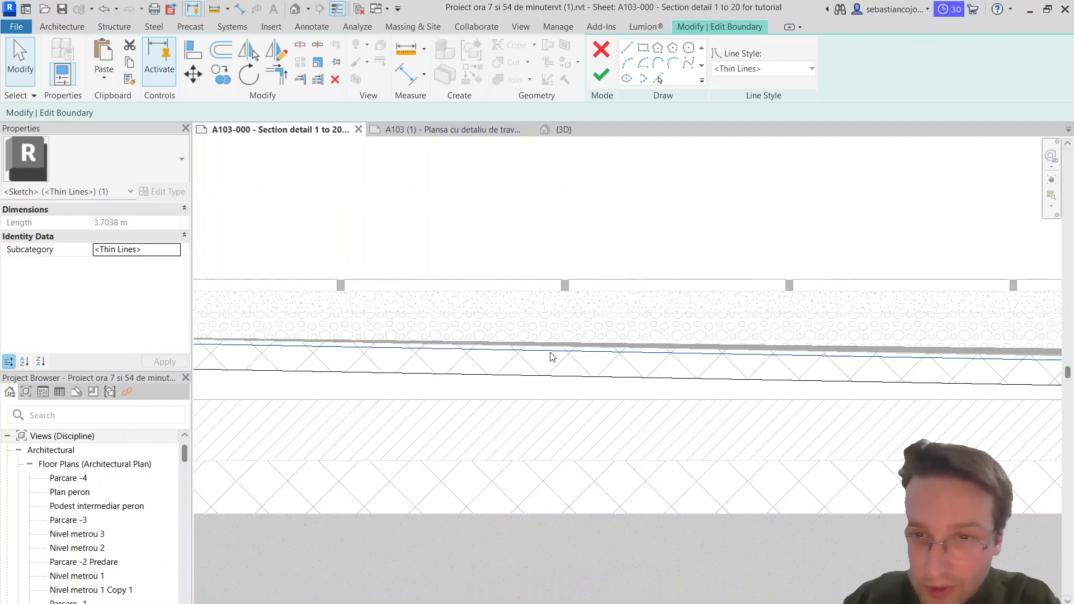
left_click(601, 74)
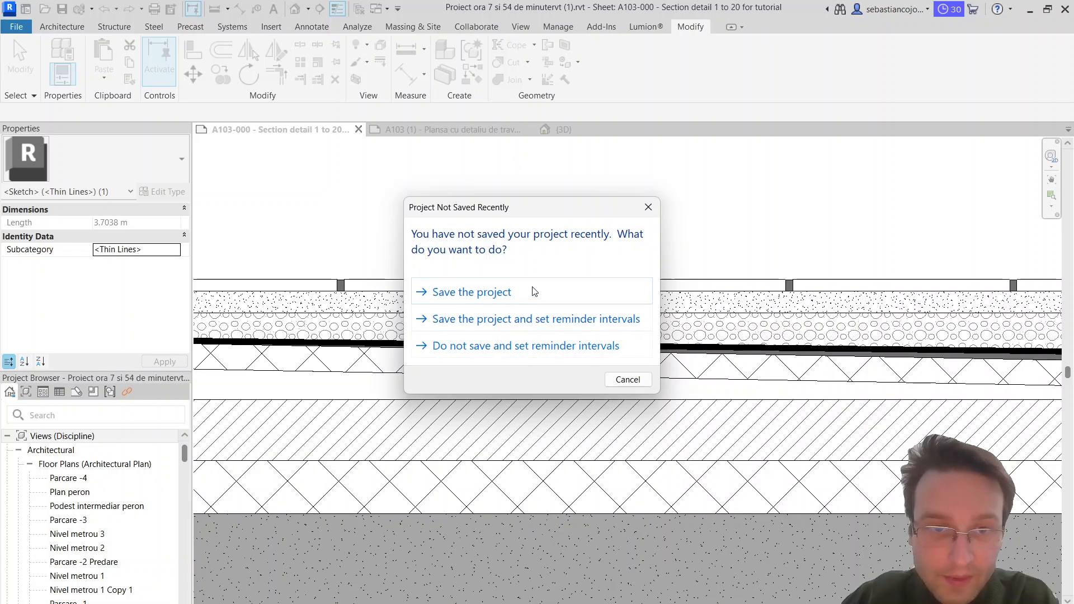
left_click(535, 291)
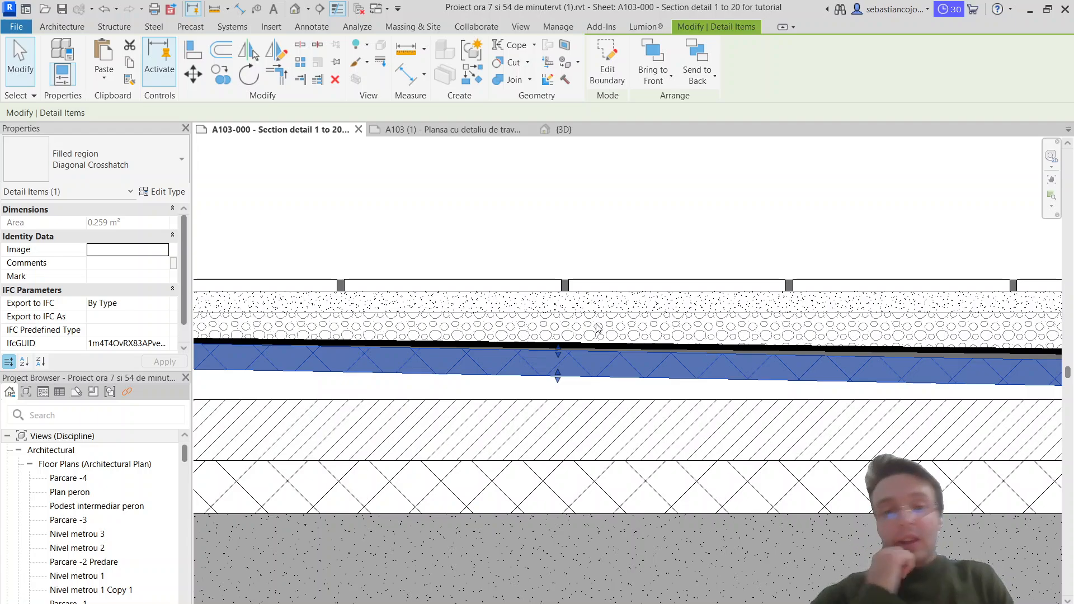
Step: Align the sloping crosshatch region's inner end with the adjoining end of the crosshatch region beneath the channel
scroll(642, 345, "down", 3)
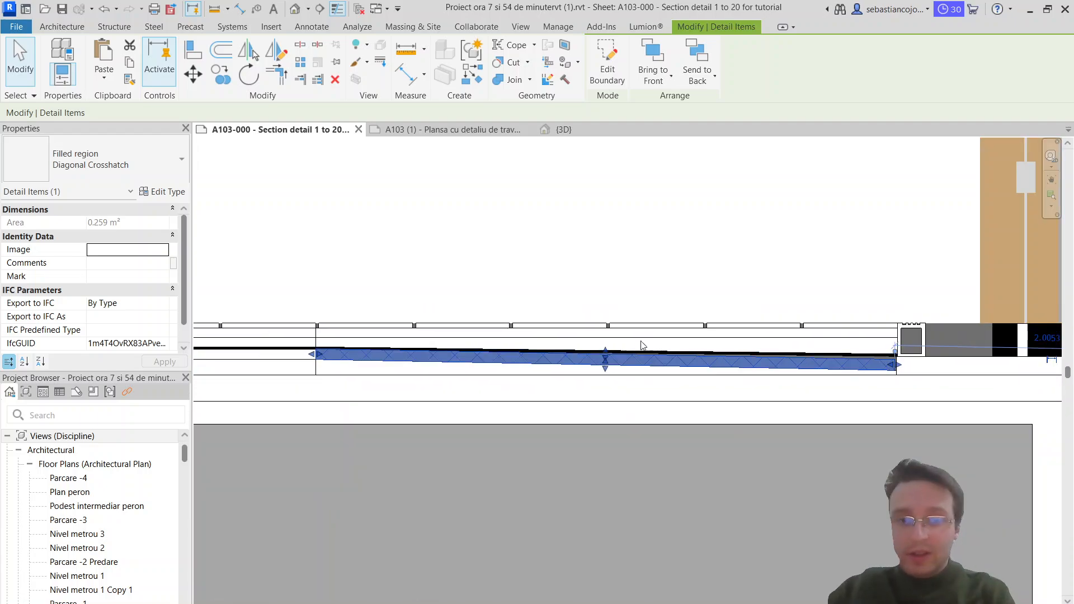
key("Escape")
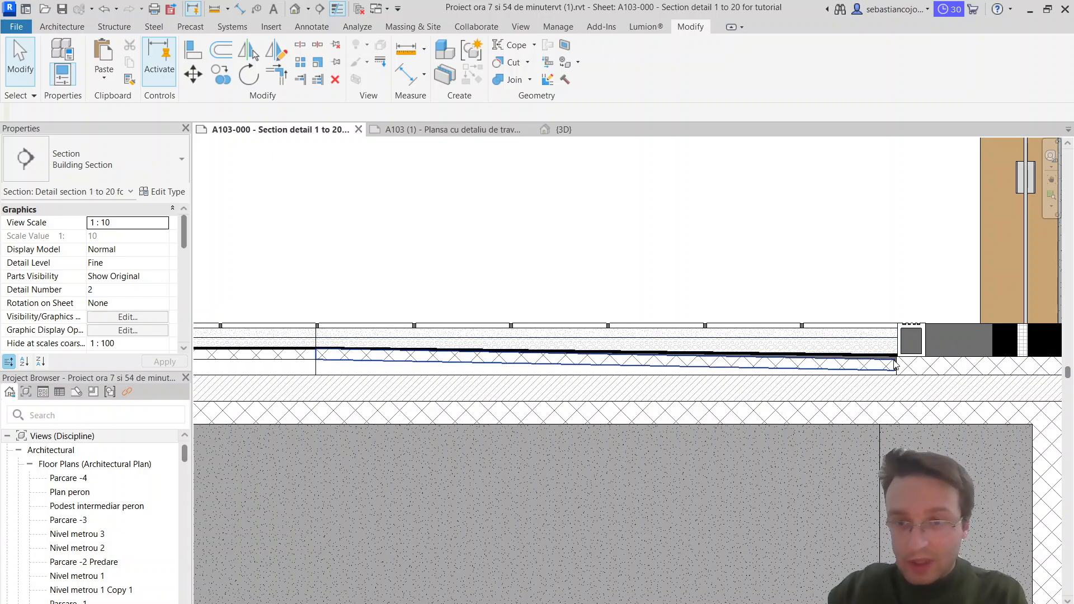
scroll(896, 365, "up", 2)
left_click(902, 368)
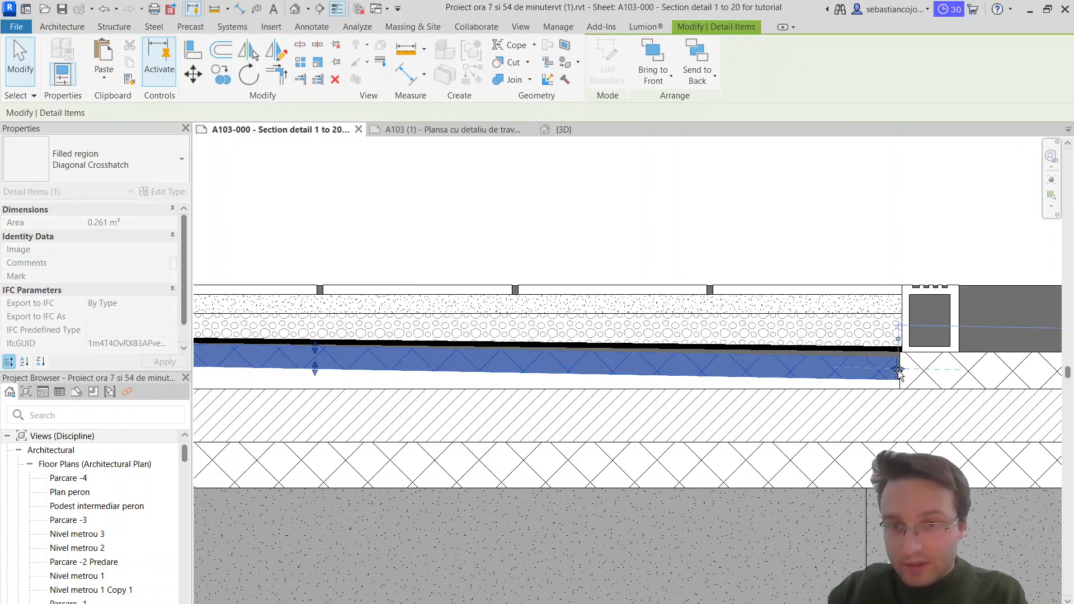
scroll(898, 371, "up", 2)
key("Escape")
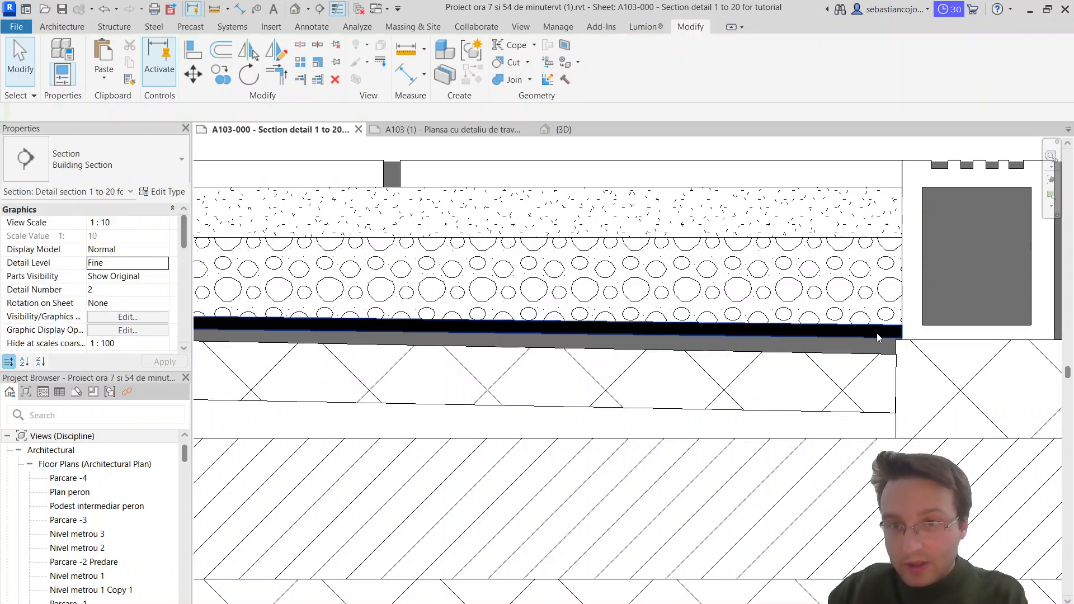
scroll(877, 333, "up", 1)
left_click(838, 349)
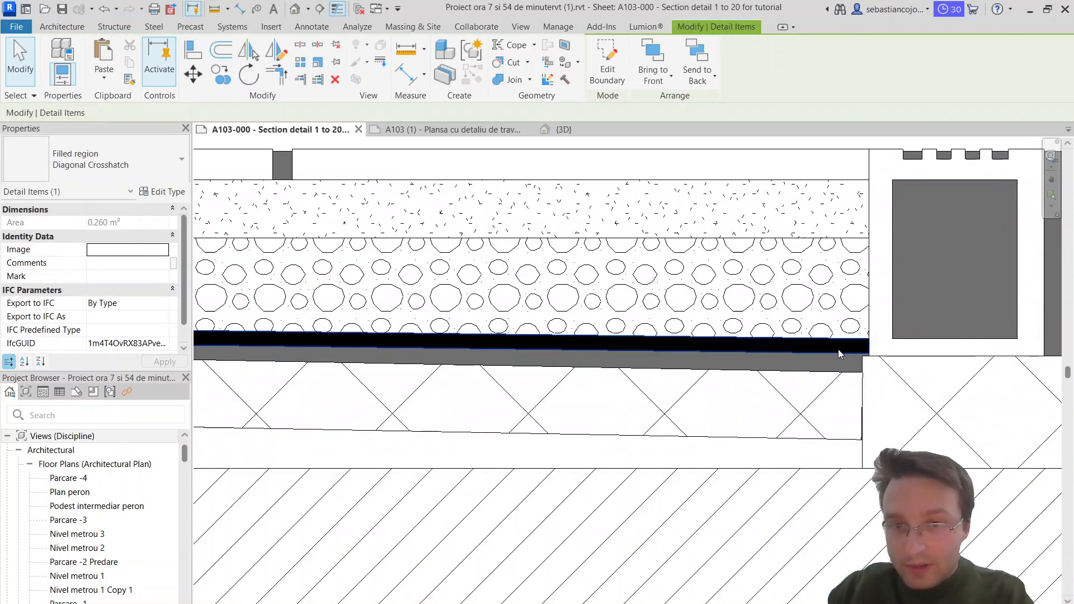
left_click(839, 349)
scroll(859, 360, "down", 4)
middle_click_drag(863, 366, 705, 329)
scroll(716, 333, "down", 1)
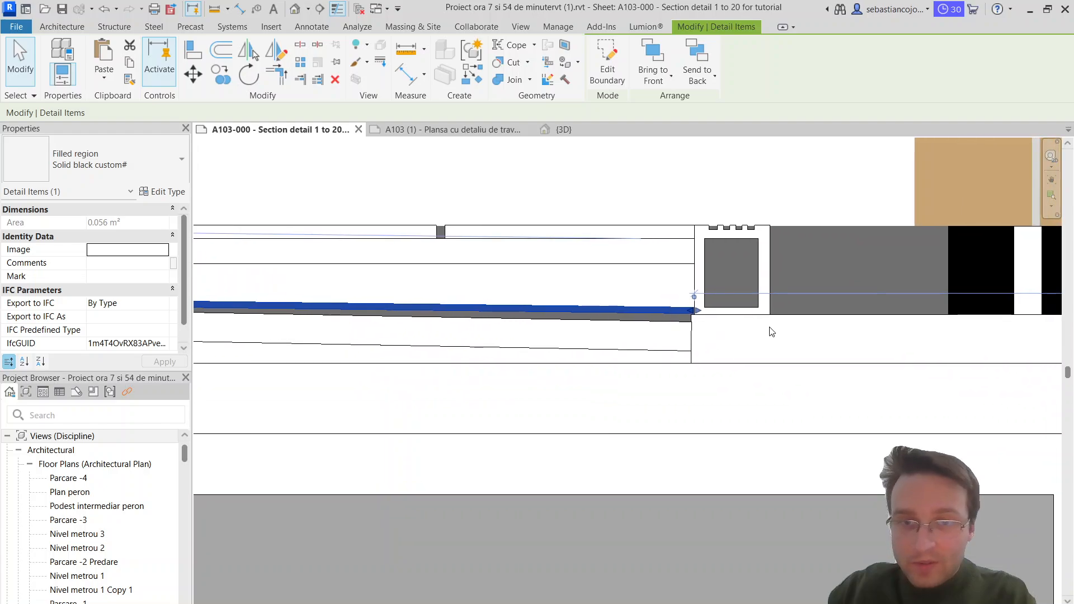
scroll(913, 313, "up", 1)
key("Escape")
Step: Lower the upper edge of the crosshatch region beneath the threshold to meet the underside of the grey sloping band
left_click(913, 321)
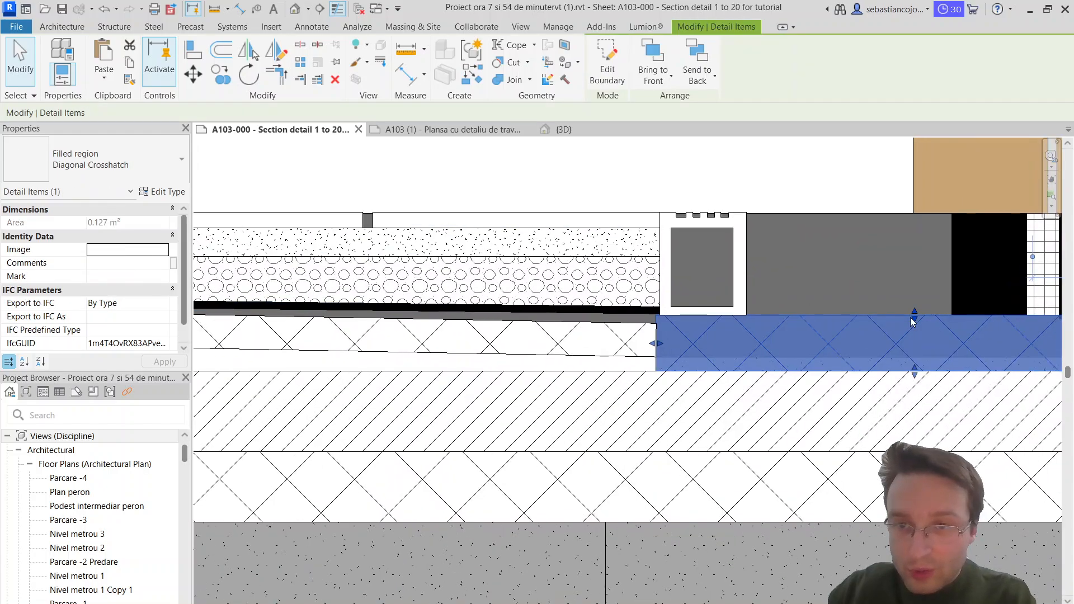
scroll(913, 320, "up", 2)
left_click_drag(919, 324, 852, 319)
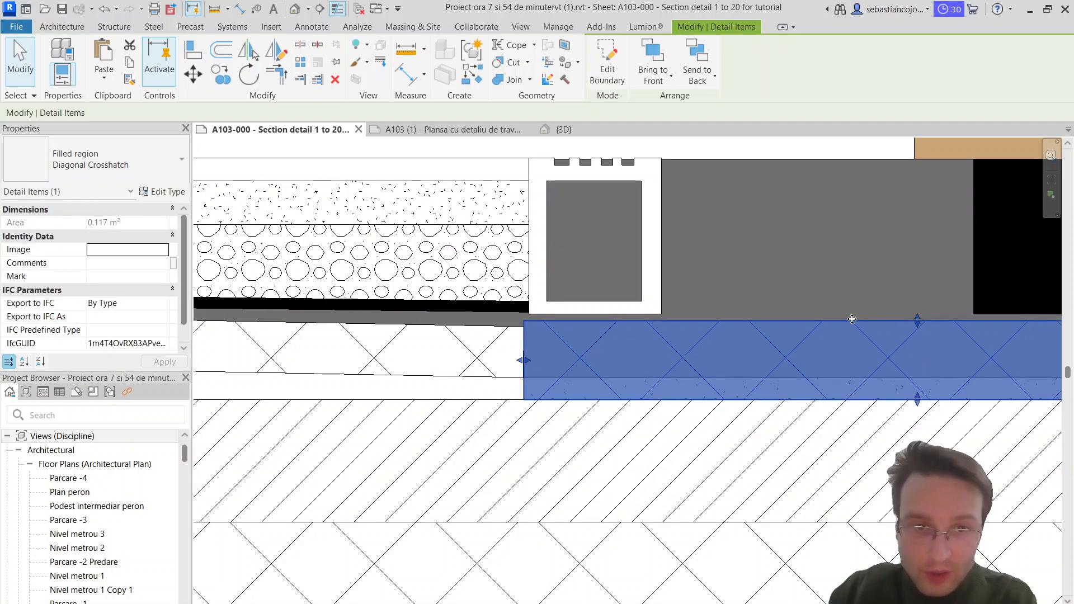
left_click_drag(917, 322, 918, 330)
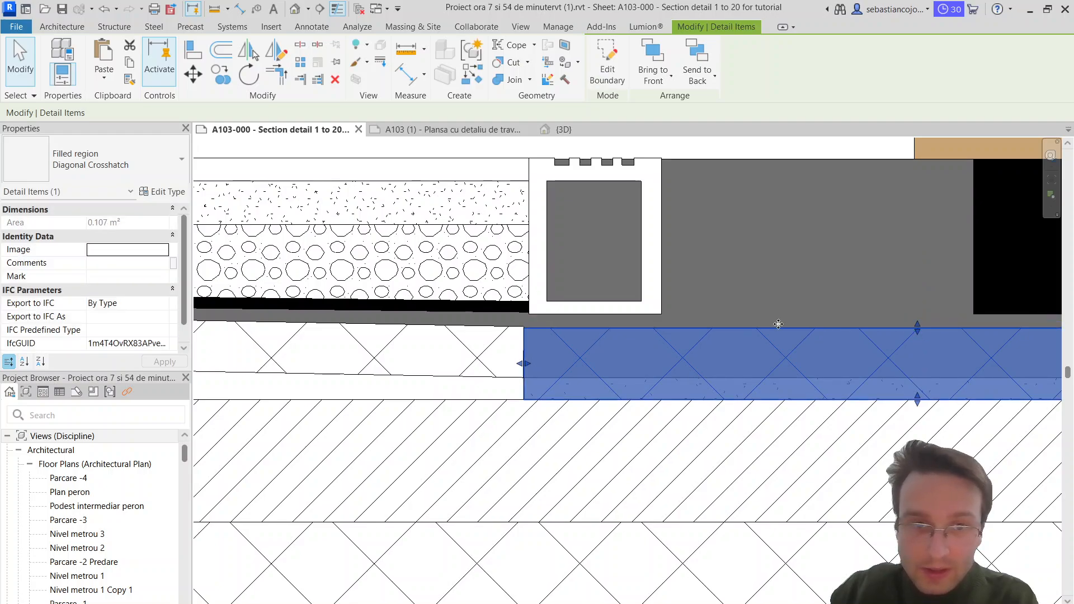
key("Escape")
Step: Move the notched white channel toward the door until it abuts the black block beside the threshold
left_click(662, 244)
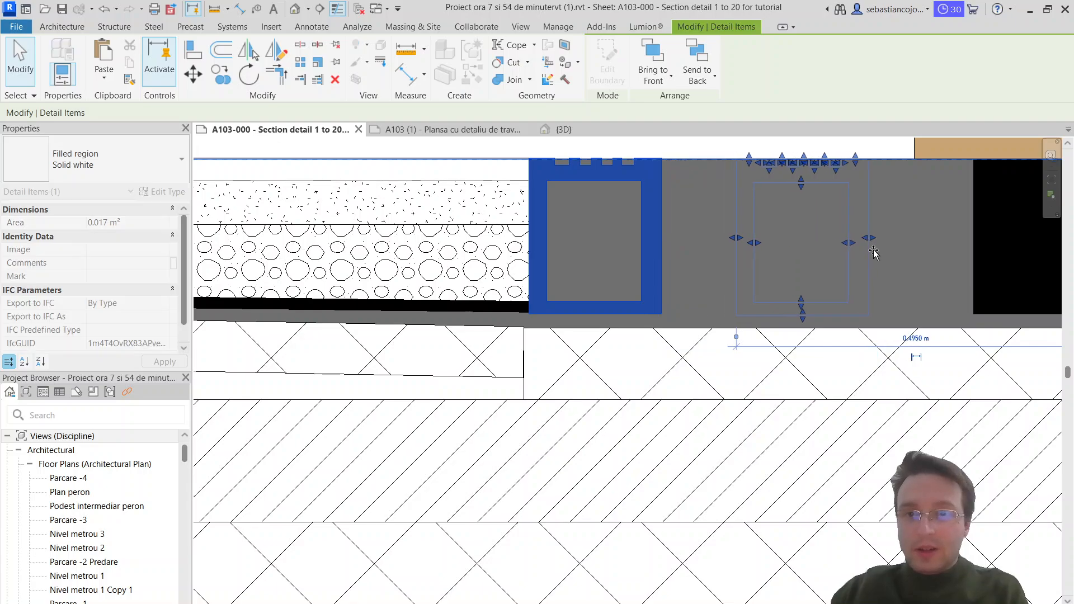
scroll(866, 252, "down", 5)
key("Escape")
scroll(660, 243, "up", 3)
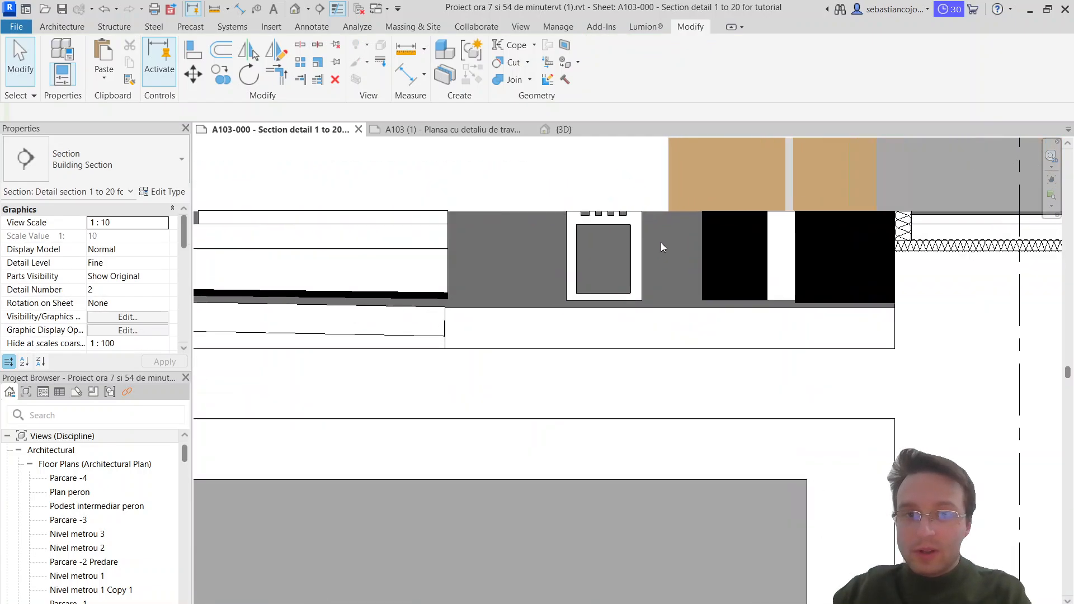
left_click_drag(634, 242, 725, 242)
scroll(725, 242, "down", 3)
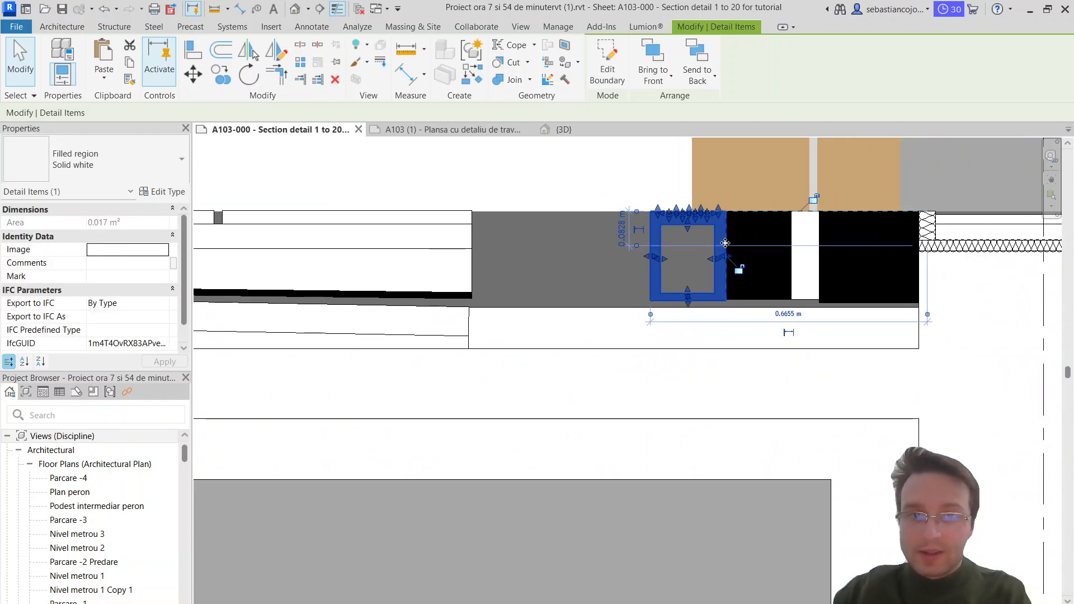
key("Escape")
Step: Extend the gravel region's inner end to the relocated notched channel
scroll(484, 265, "up", 4)
left_click(461, 273)
left_click_drag(461, 277, 763, 265)
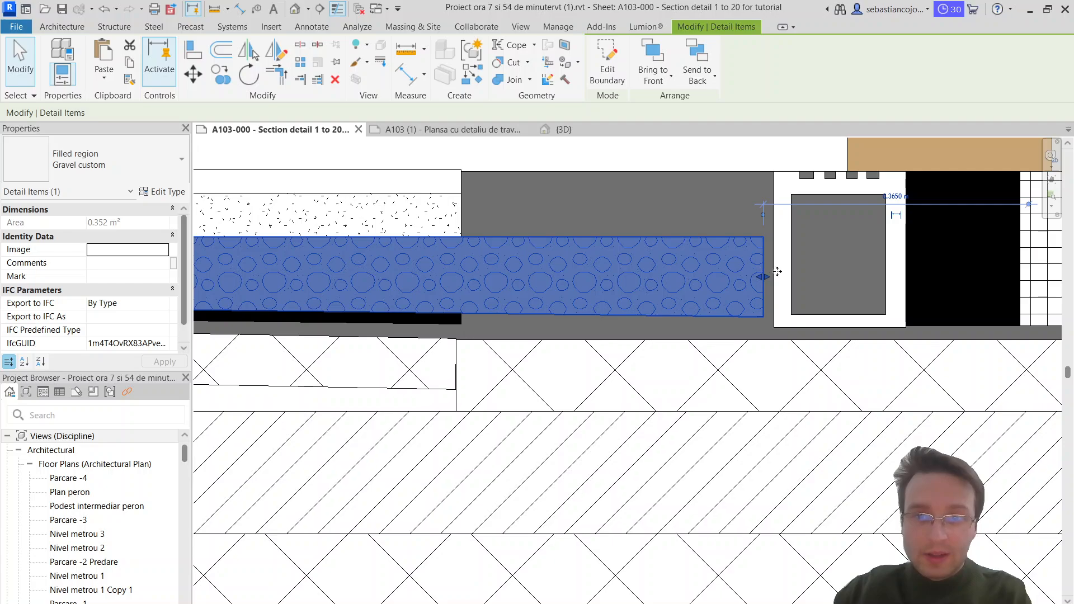
key("Escape")
scroll(496, 202, "down", 4)
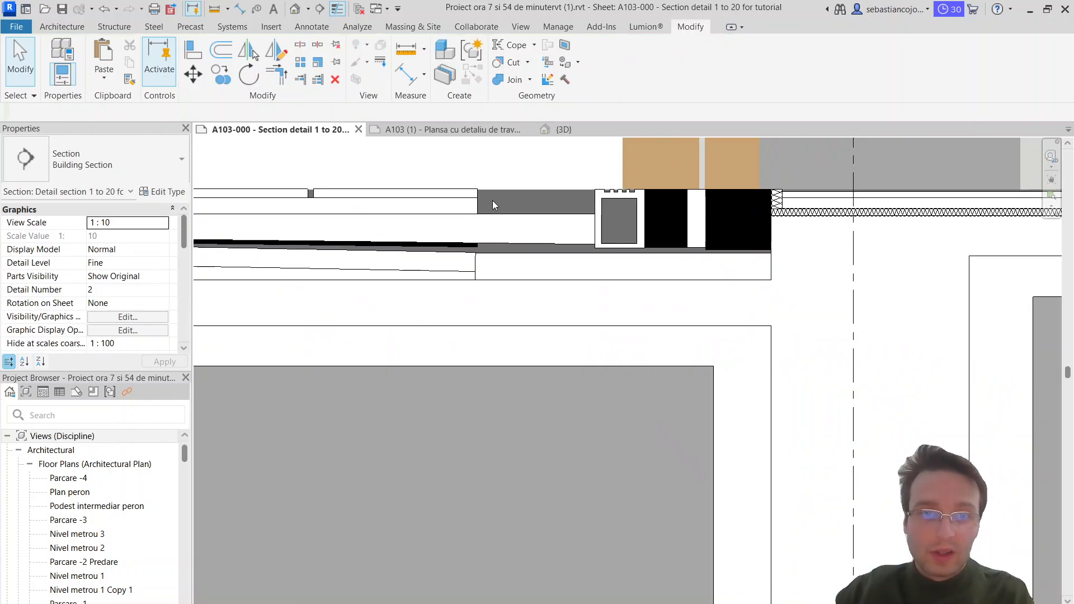
left_click(430, 197)
scroll(460, 196, "up", 4)
scroll(528, 193, "down", 5)
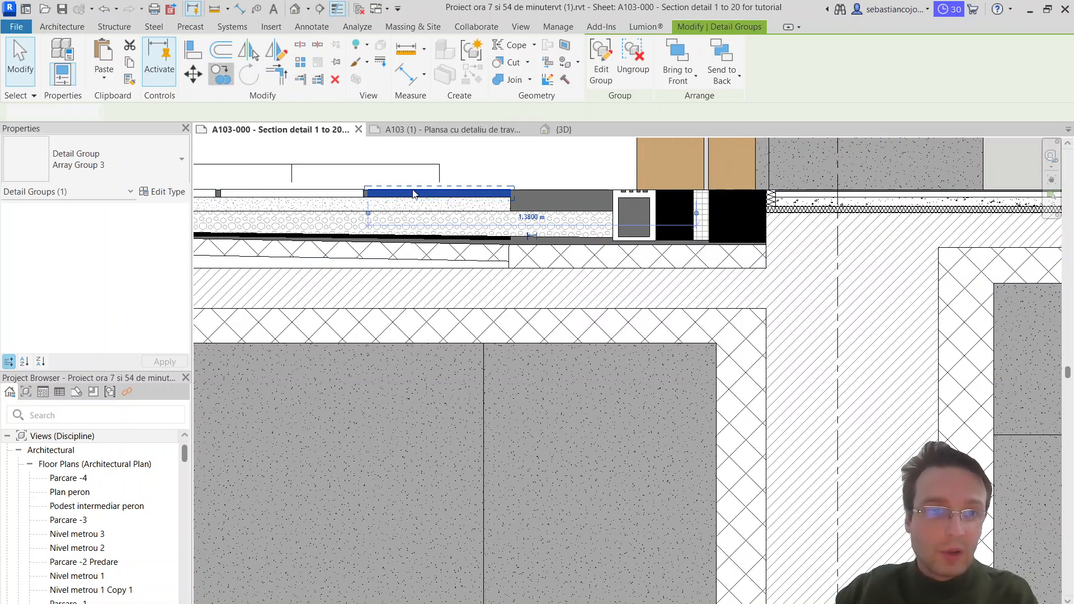
key("c")
key("o")
key("Escape")
scroll(520, 193, "down", 6)
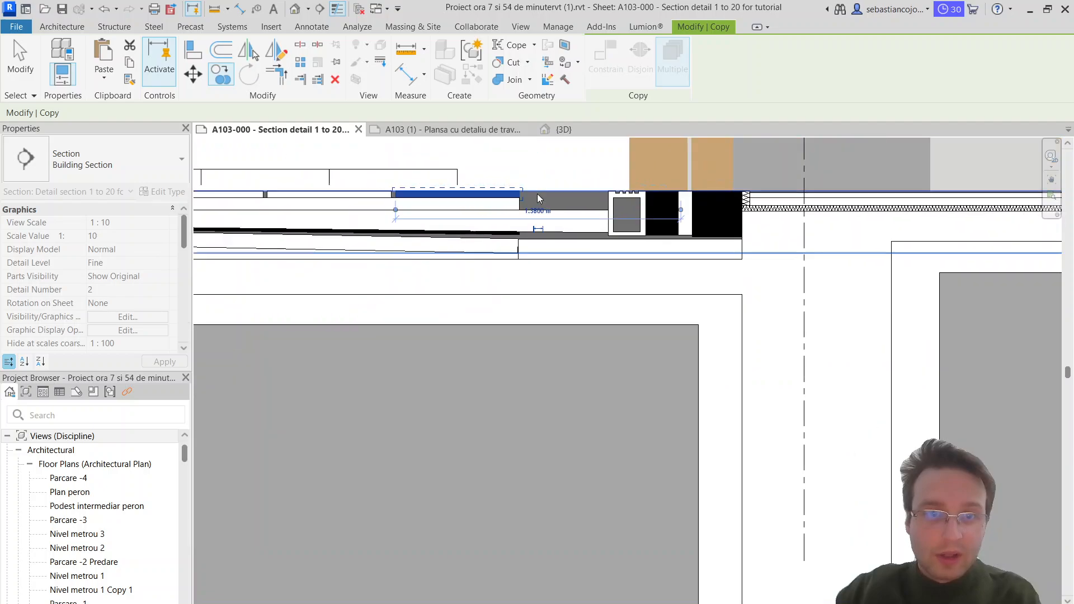
scroll(367, 182, "up", 4)
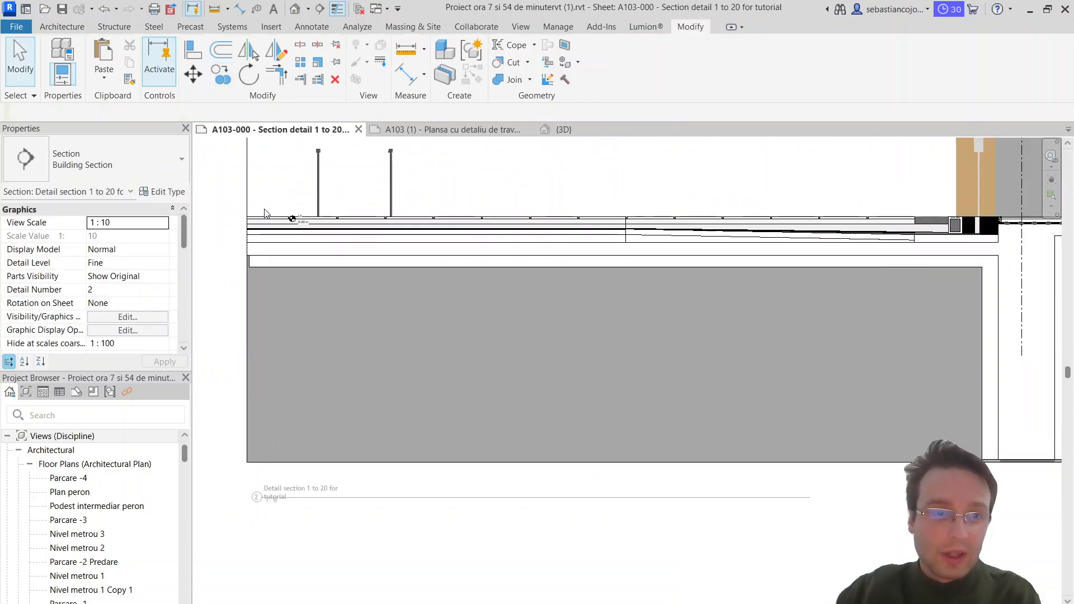
Step: Move the entire row of arrayed paving slabs toward the door until its end abuts the notched channel
left_click_drag(230, 191, 920, 219)
scroll(920, 219, "up", 7)
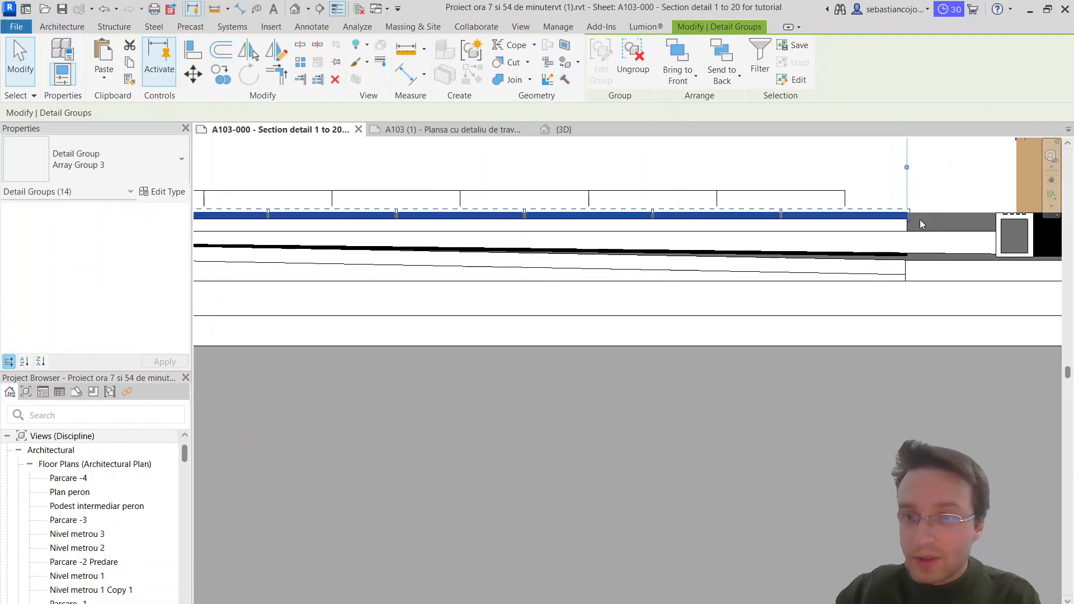
scroll(934, 203, "down", 2)
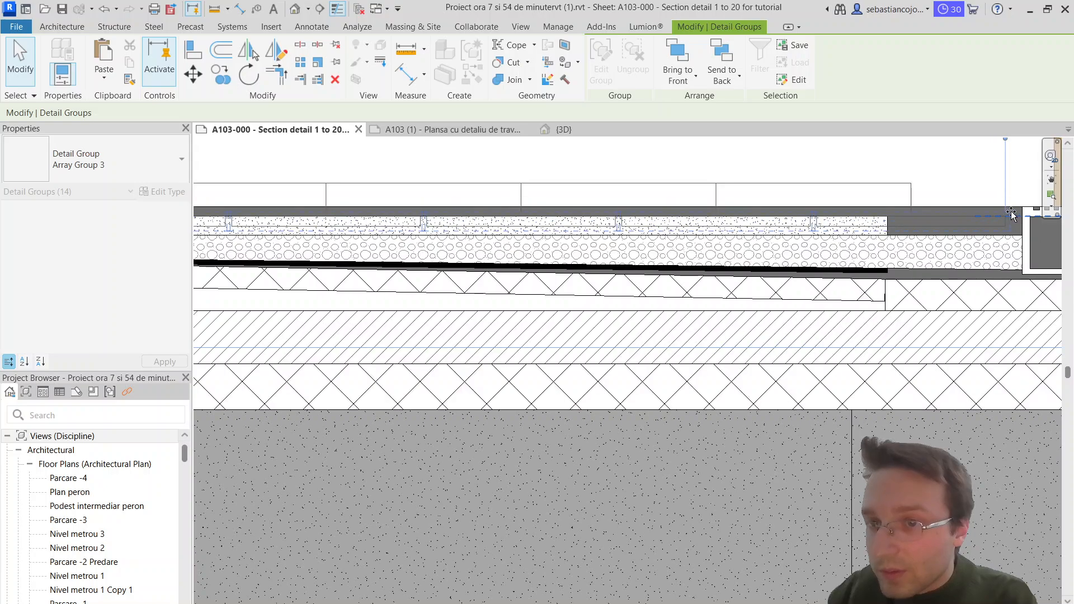
scroll(1007, 211, "up", 2)
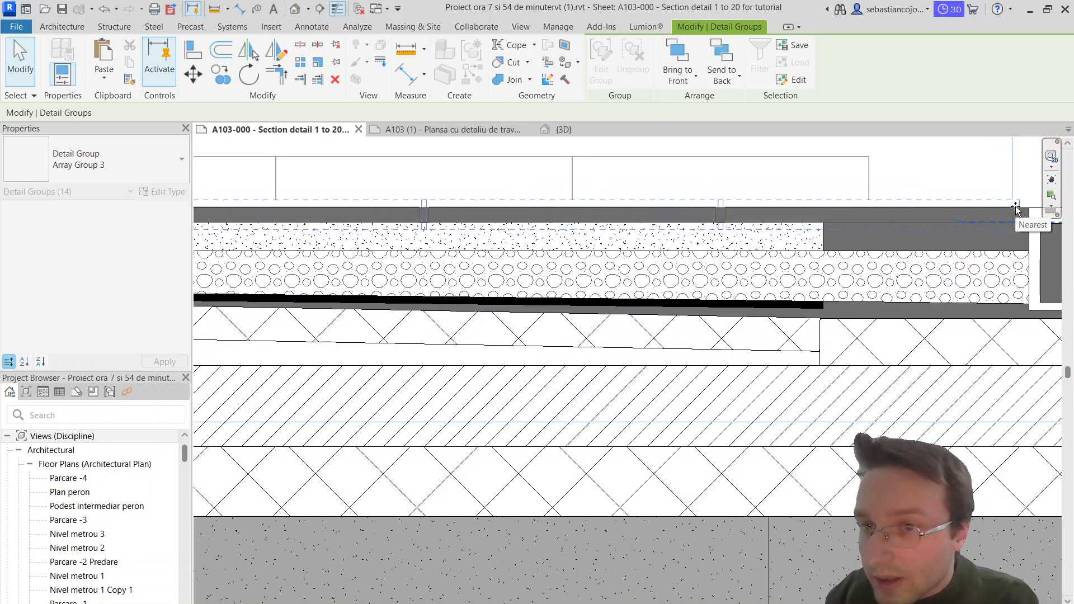
left_click_drag(1015, 207, 1015, 207)
key("Escape")
Step: Extend the sand region's inner end to the notched channel
left_click(825, 231)
scroll(829, 230, "down", 2)
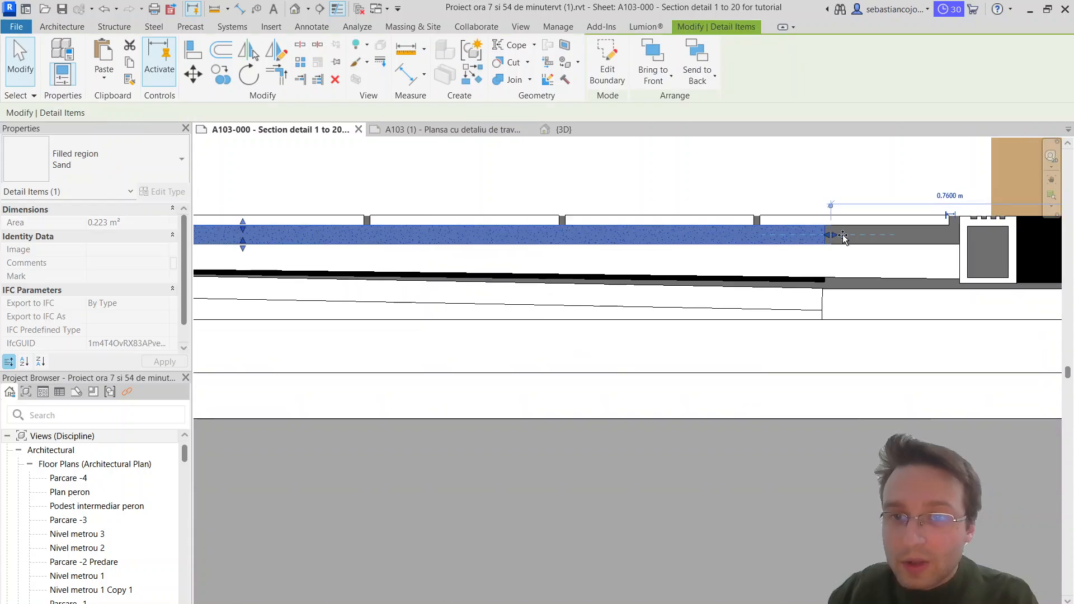
left_click_drag(843, 235, 959, 234)
key("Escape")
scroll(952, 230, "down", 2)
Step: Extend the sloping solid black region's inner end to the notched channel, in line with the gravel layer
scroll(902, 249, "up", 3)
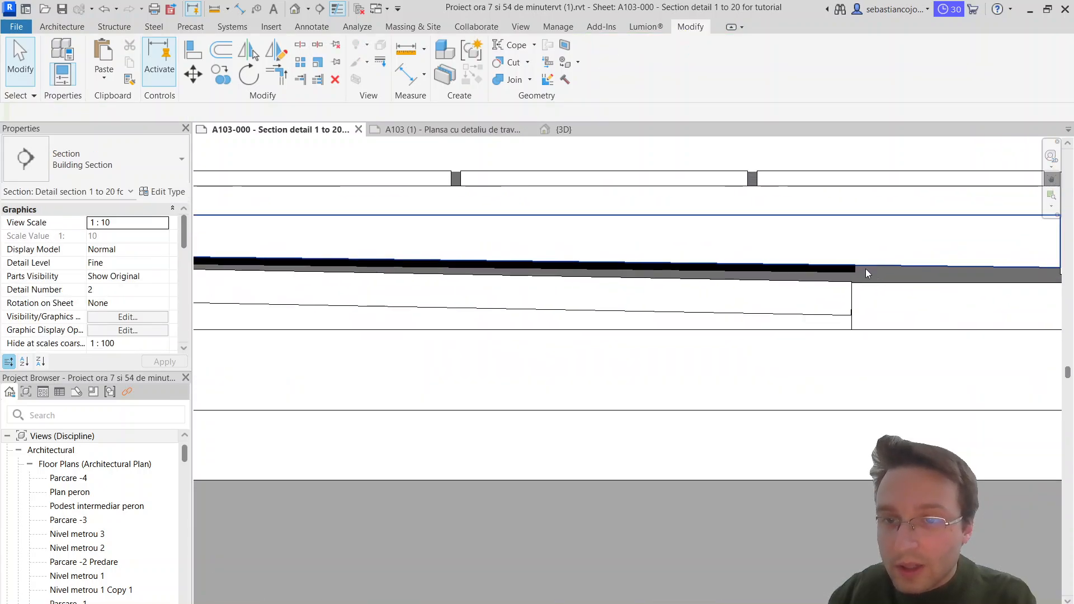
left_click(866, 273)
middle_click_drag(904, 273, 675, 256)
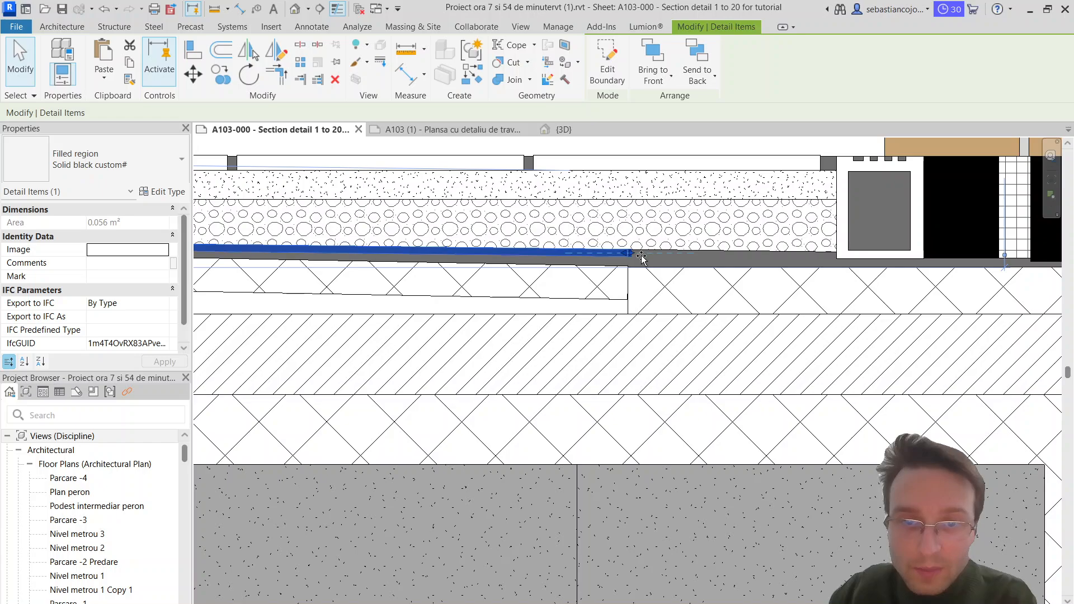
left_click_drag(641, 256, 837, 254)
left_click(719, 270)
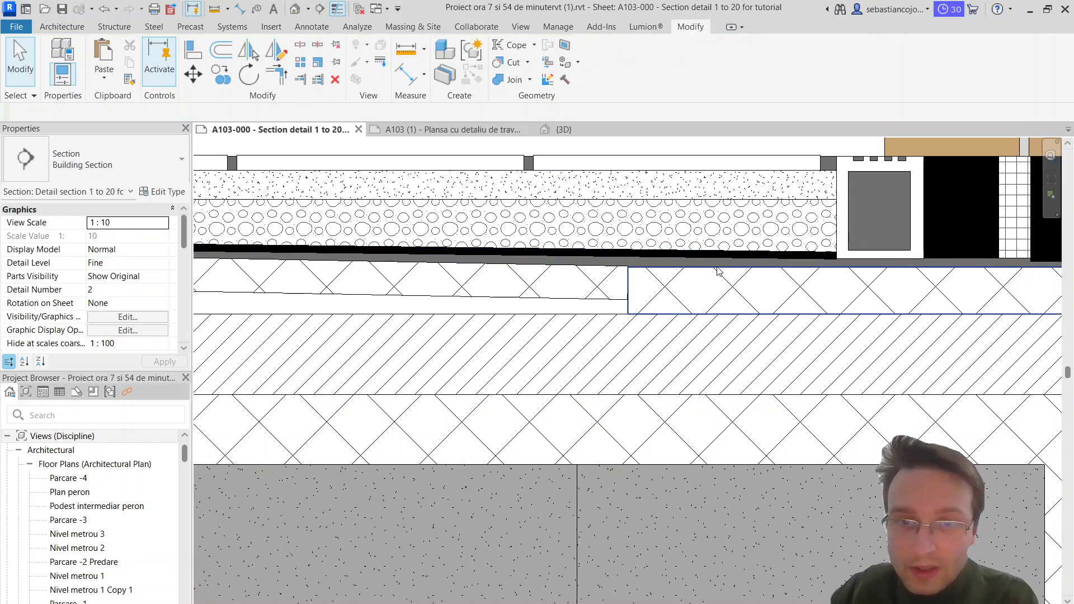
Step: Raise the upper edge of the crosshatch region beneath the threshold to the underside of the notched channel
left_click(718, 270)
scroll(632, 251, "up", 3)
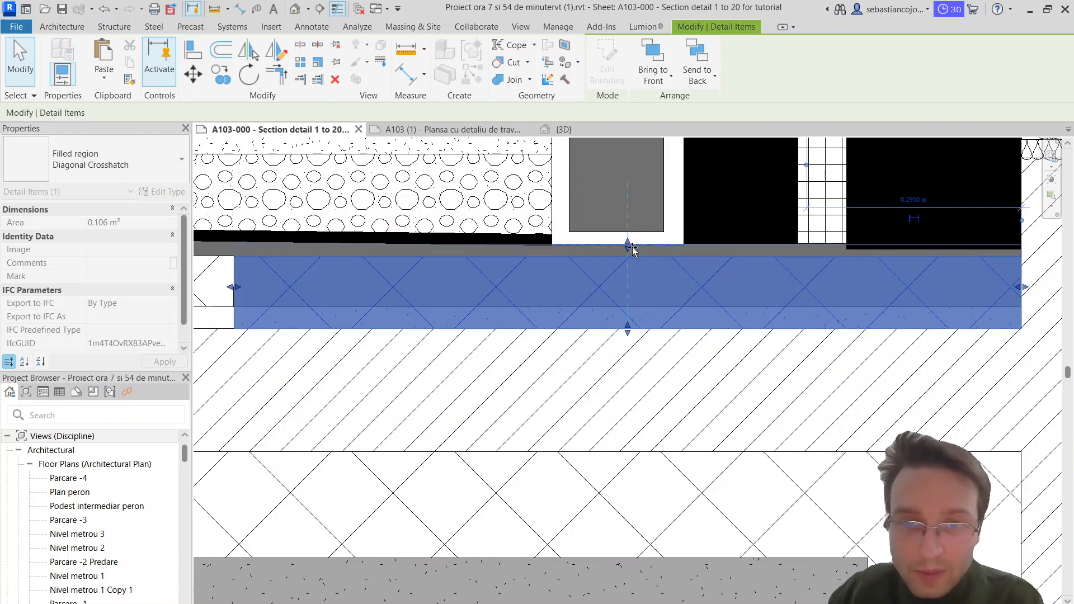
left_click_drag(632, 247, 632, 246)
scroll(632, 247, "down", 6)
Step: Edit the sloping crosshatch region's boundary and raise its upper line to the underside of the black band
left_click(612, 296)
scroll(395, 250, "up", 1)
left_click(395, 249)
middle_click_drag(396, 249, 966, 301)
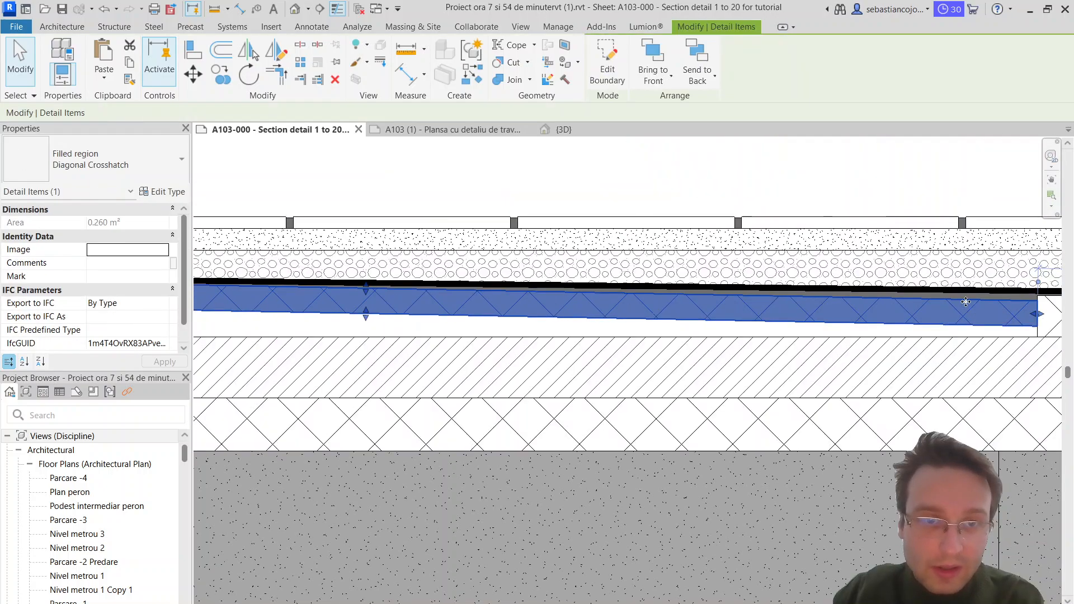
scroll(525, 311, "up", 2)
middle_click_drag(525, 310, 198, 298)
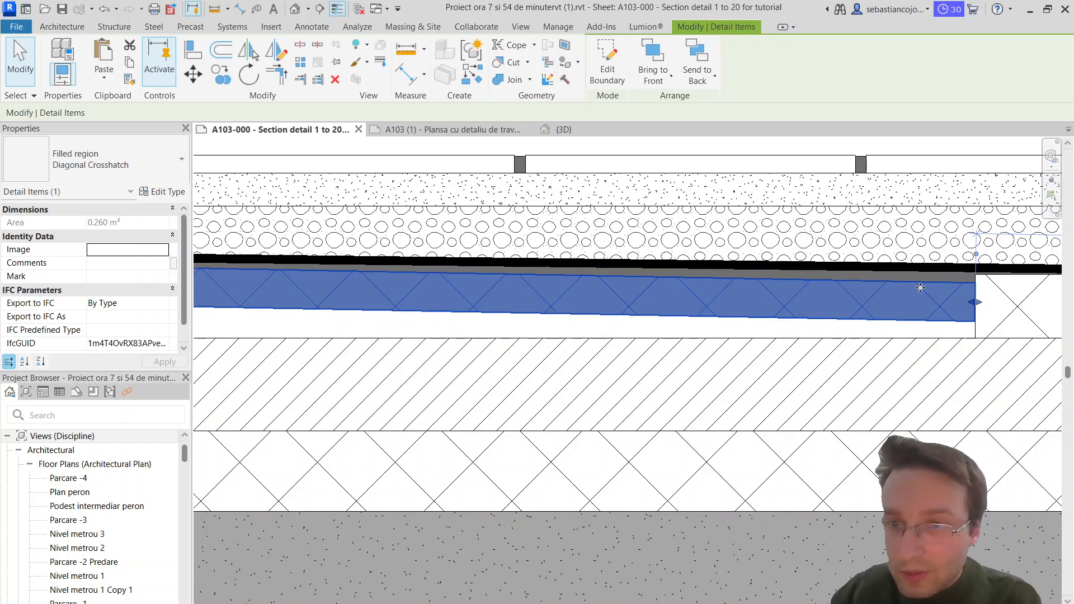
double_click(920, 287)
scroll(972, 280, "up", 2)
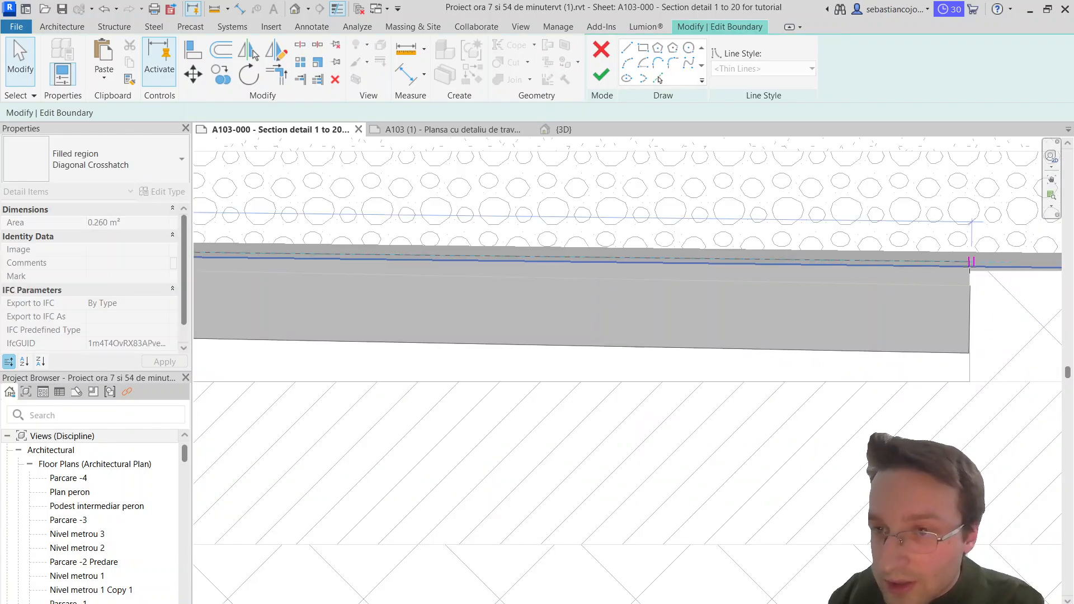
scroll(971, 261, "up", 2)
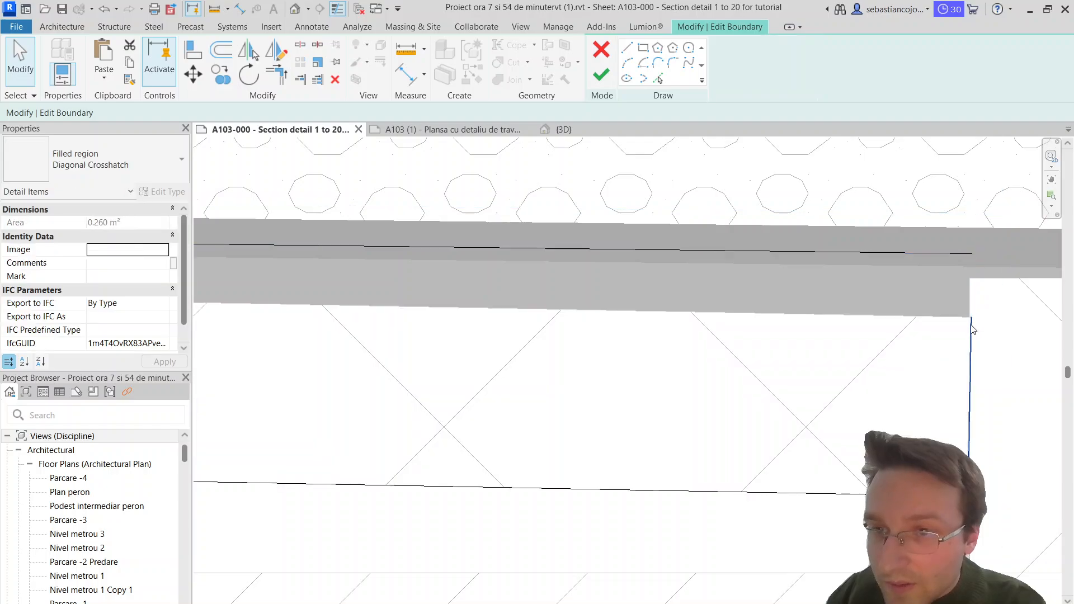
Step: Extend the sloping crosshatch region's inner end line up to its raised upper line and finish the boundary
left_click(971, 326)
left_click_drag(972, 318, 971, 254)
scroll(964, 266, "down", 2)
key("Escape")
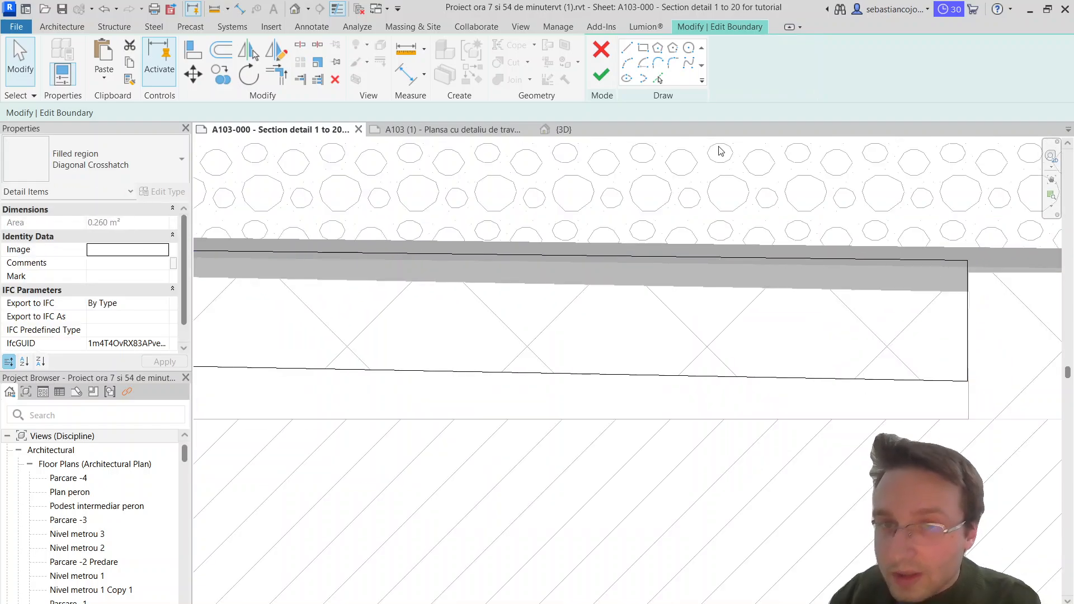
left_click(602, 75)
key("Escape")
middle_click_drag(898, 293, 588, 286)
scroll(588, 285, "down", 1)
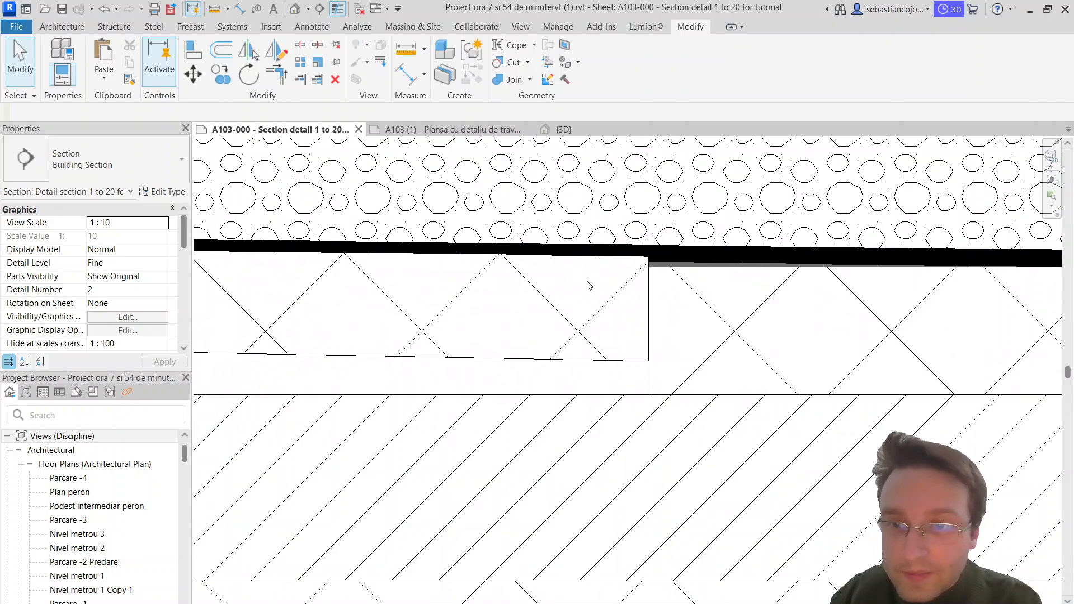
Step: Edit the boundary of the crosshatch region beneath the threshold, shortening its upper line back to the notched channel
left_click(698, 268)
scroll(705, 268, "down", 3)
scroll(710, 266, "up", 2)
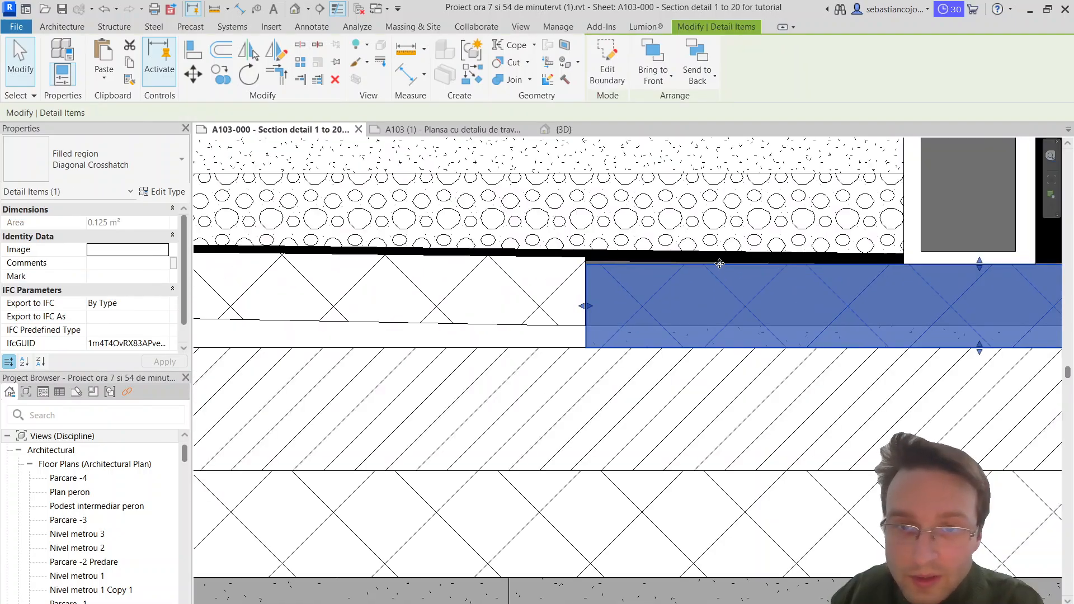
double_click(720, 263)
left_click(586, 260)
scroll(586, 268, "up", 2)
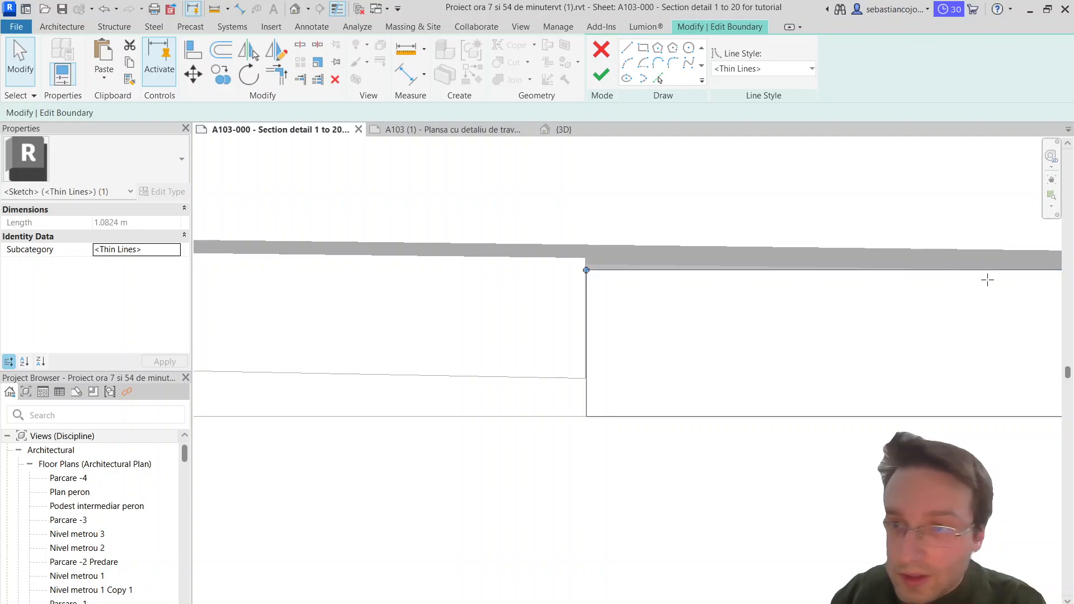
left_click_drag(987, 280, 1034, 273)
middle_click_drag(939, 277, 642, 261)
left_click_drag(739, 255, 846, 259)
Step: Extend the inner end line of the threshold crosshatch boundary up to the black band's underside, making it 0.1250 m long
left_click(301, 257)
scroll(301, 255, "up", 1)
left_click(290, 259)
left_click_drag(289, 254, 289, 239)
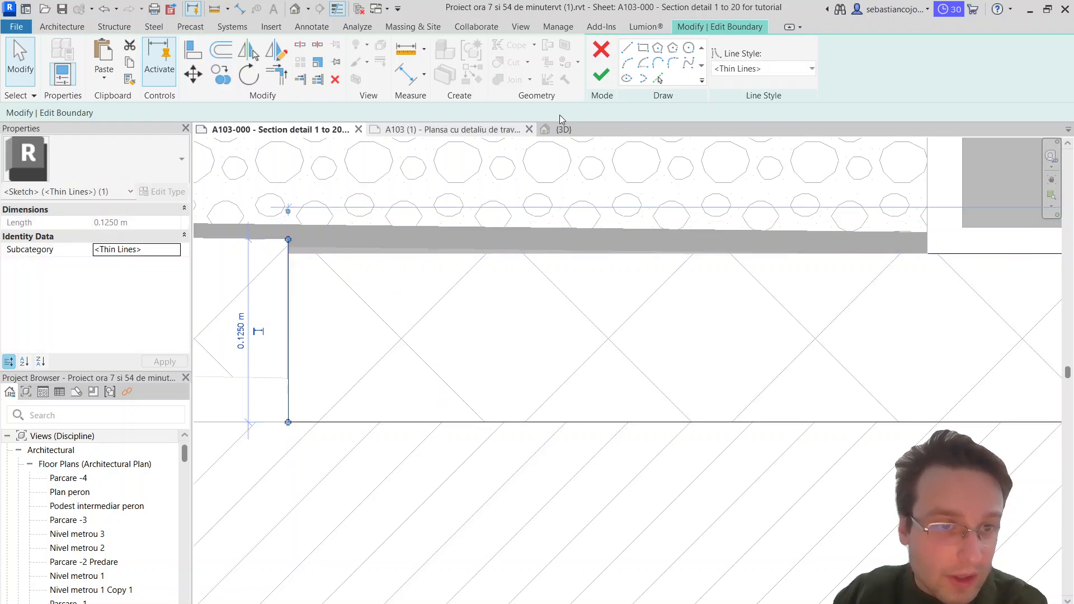
Step: Draw a sloping boundary line about 0.44 m long from the top of the inner end line toward the notched channel
left_click(627, 47)
left_click(288, 240)
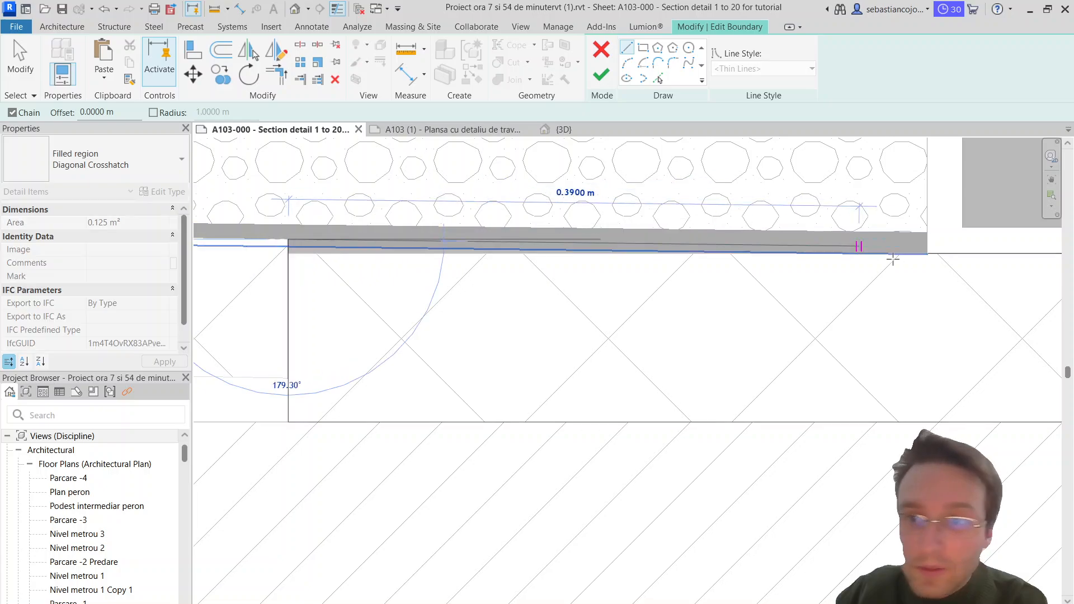
left_click(932, 254)
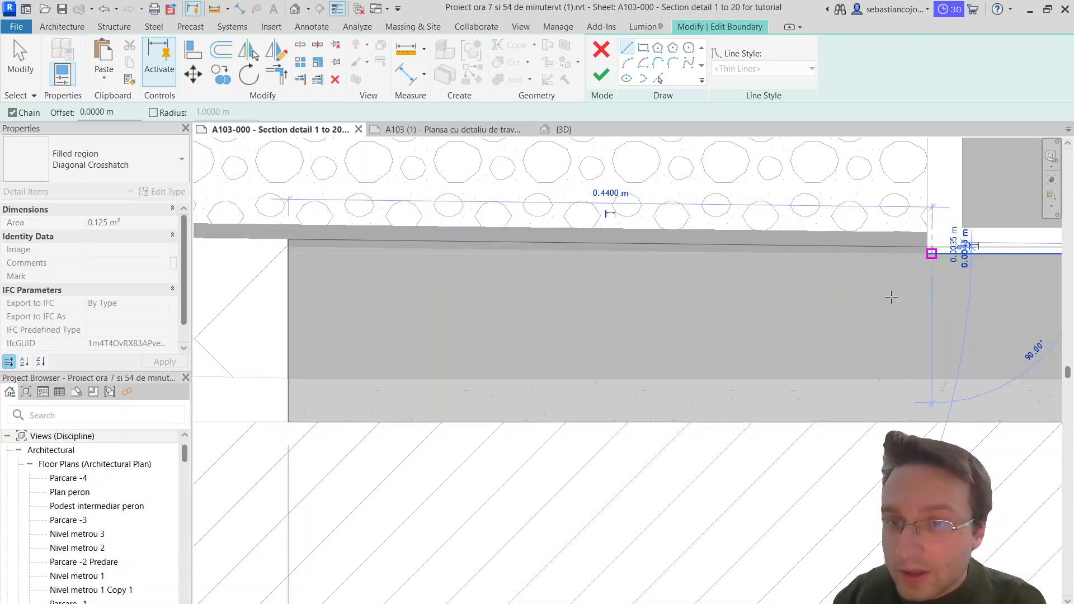
key("Escape")
key("Escape")
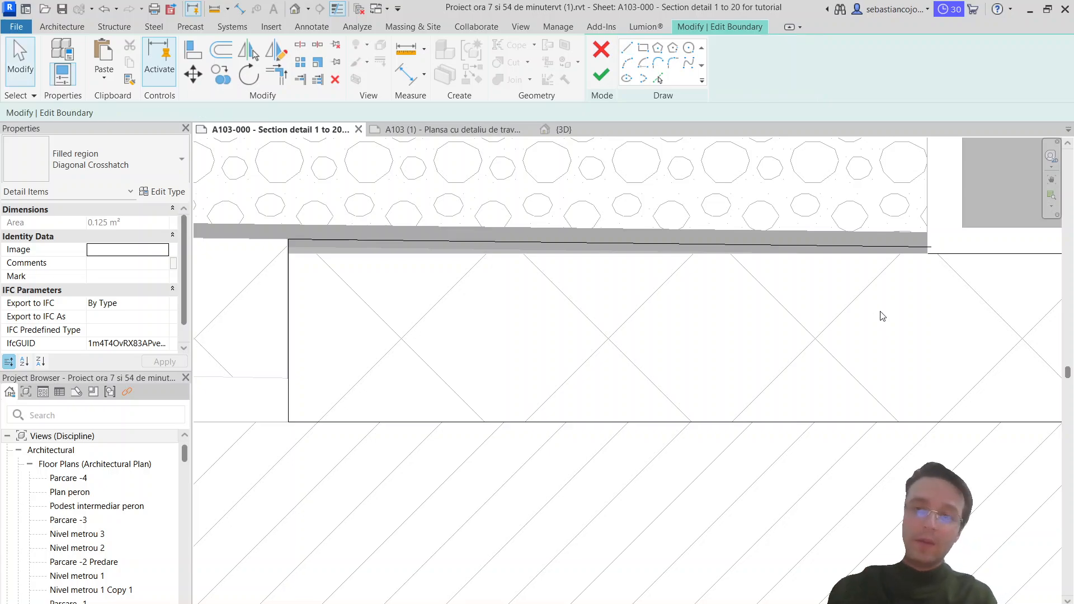
Step: Snap the sloping line's end to the shortened upper line at the channel's lower corner and finish the boundary
left_click(920, 248)
scroll(932, 250, "up", 2)
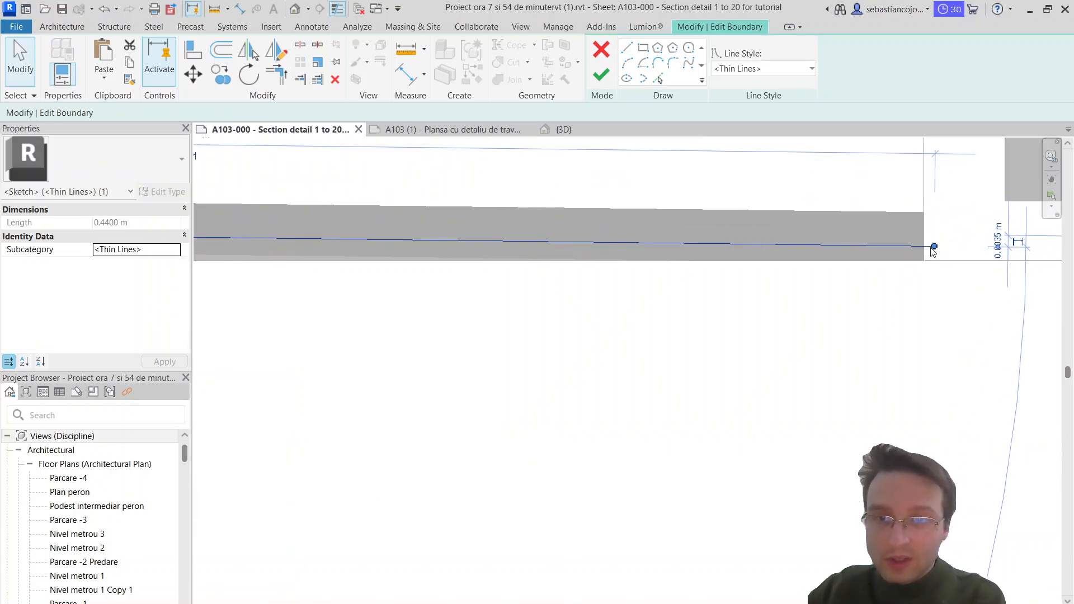
left_click_drag(934, 251, 925, 260)
scroll(884, 305, "down", 3)
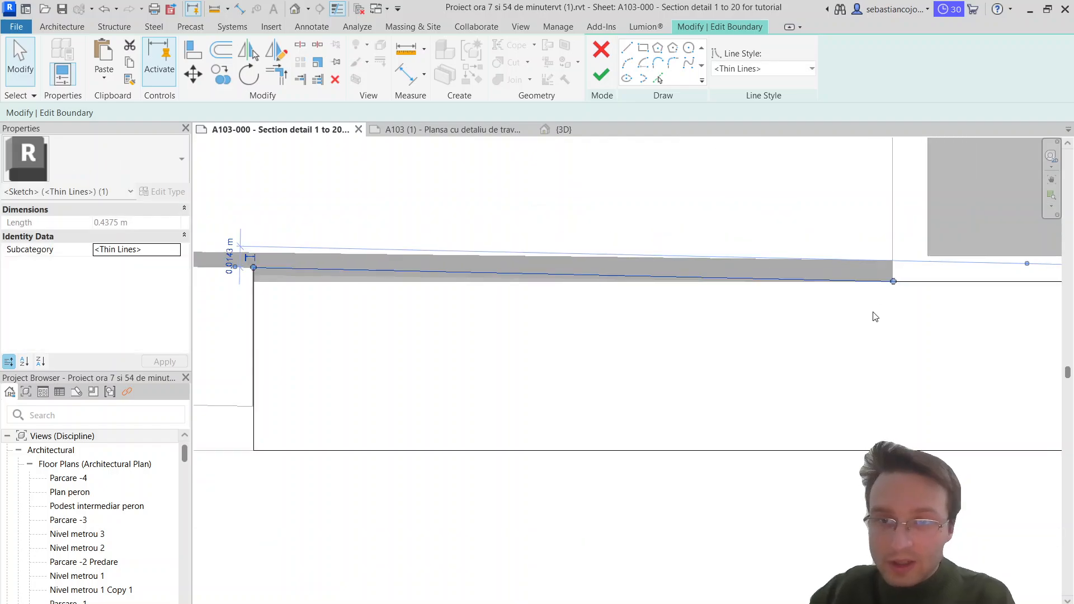
left_click(873, 317)
scroll(755, 291, "down", 3)
left_click(601, 75)
scroll(728, 266, "down", 1)
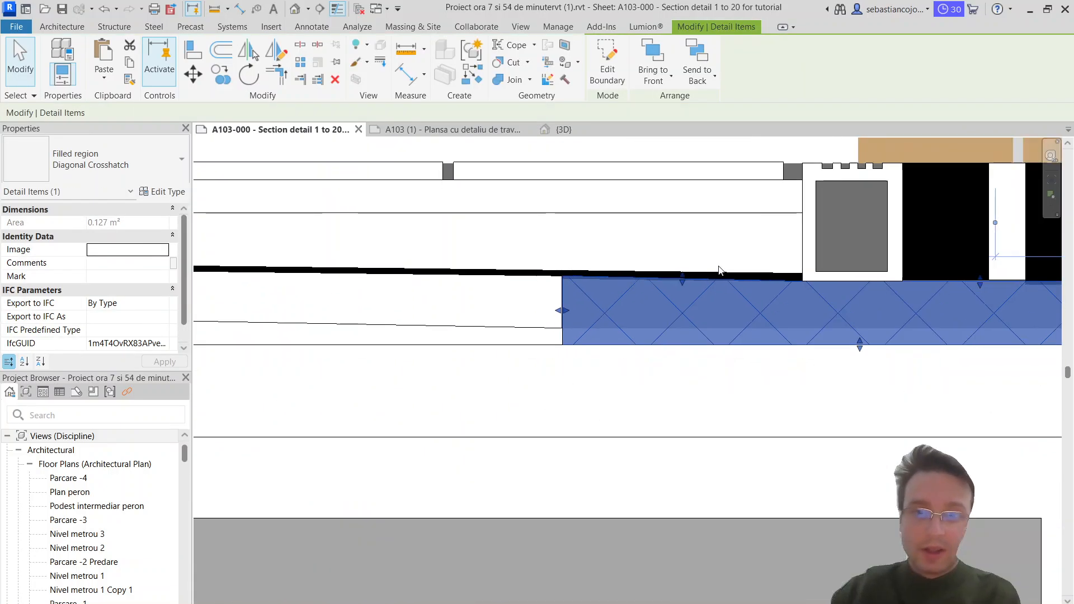
scroll(719, 271, "down", 3)
Step: Edit the threshold crosshatch boundary again, raising the lower line's inner end to the lower corner of the adjoining sloping crosshatch region
left_click(704, 291)
scroll(704, 291, "up", 3)
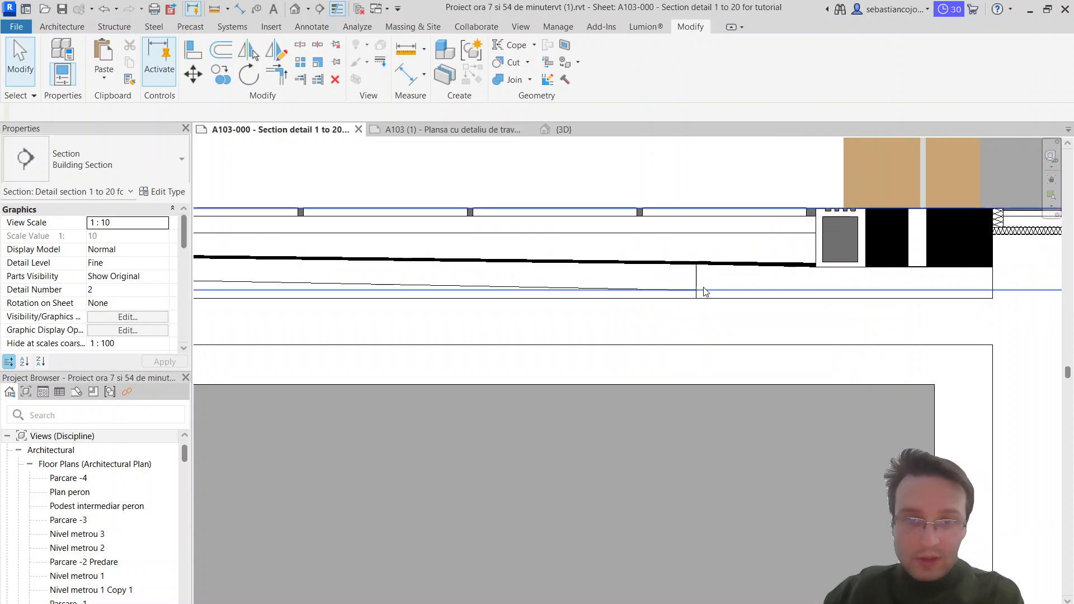
left_click(696, 282)
left_click(718, 286)
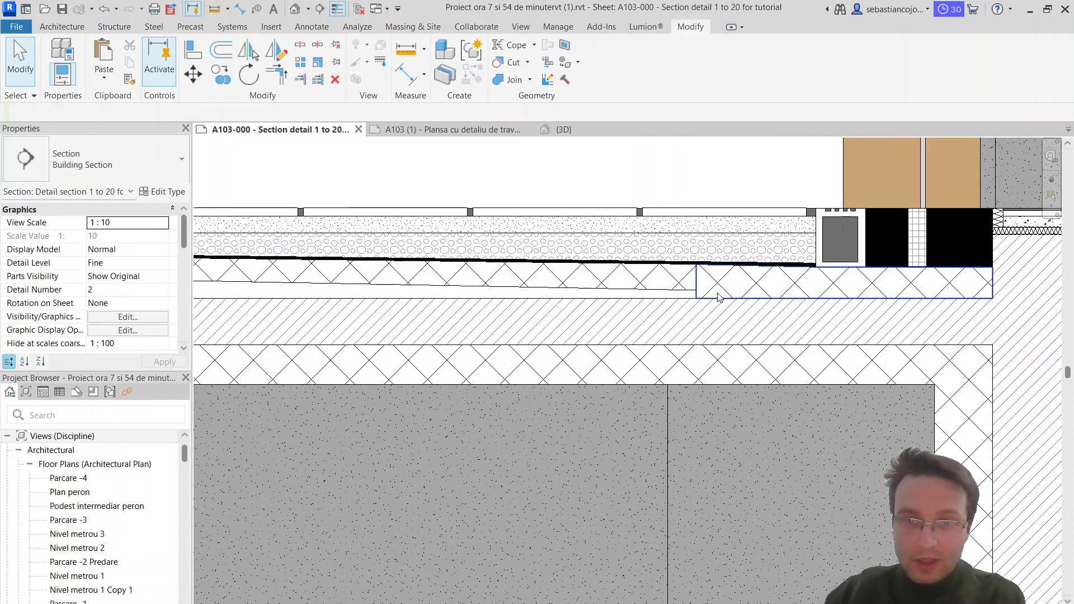
left_click(719, 296)
scroll(718, 296, "up", 2)
double_click(703, 302)
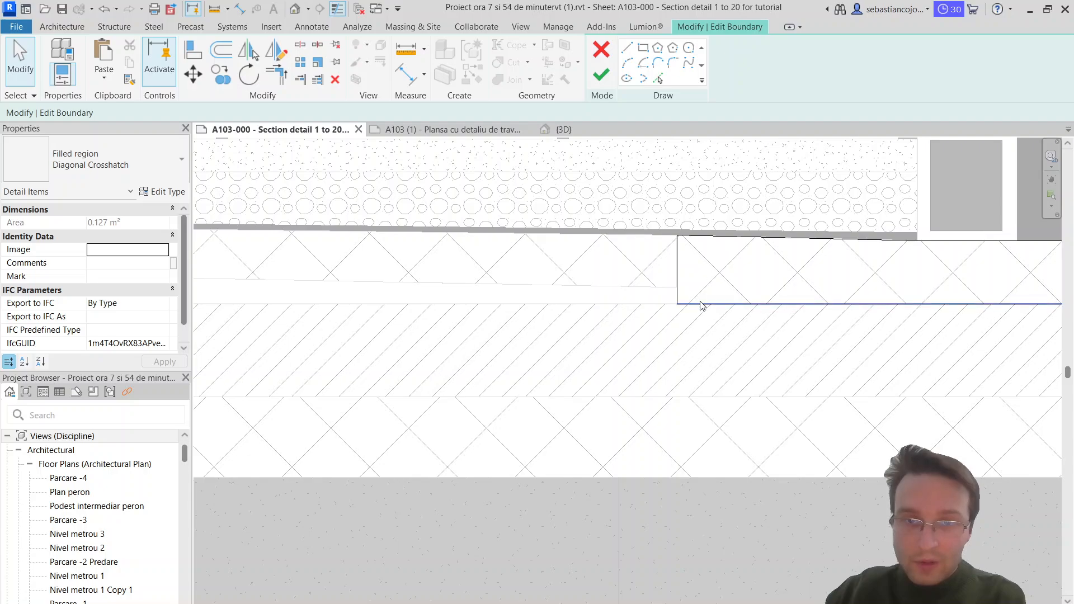
left_click(701, 305)
mouse_move(679, 303)
left_mouse_down()
mouse_move(677, 282)
mouse_move(676, 293)
left_mouse_up()
scroll(678, 282, "up", 3)
scroll(677, 293, "up", 3)
scroll(678, 290, "up", 1)
scroll(676, 292, "down", 8)
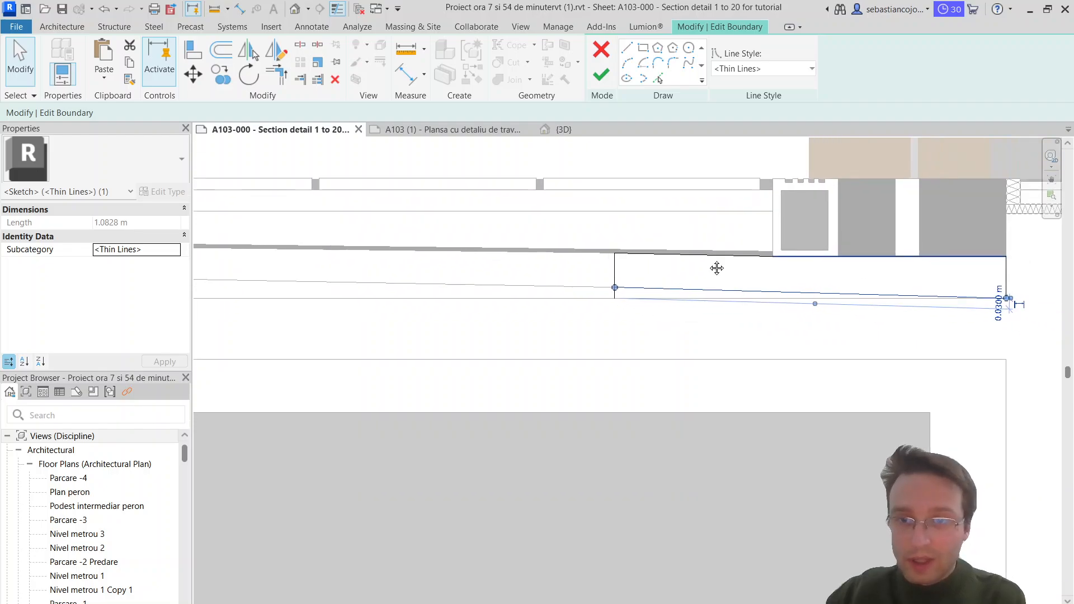
middle_click_drag(717, 268, 459, 295)
scroll(800, 323, "up", 2)
scroll(660, 325, "up", 1)
left_click(810, 274)
scroll(811, 274, "down", 4)
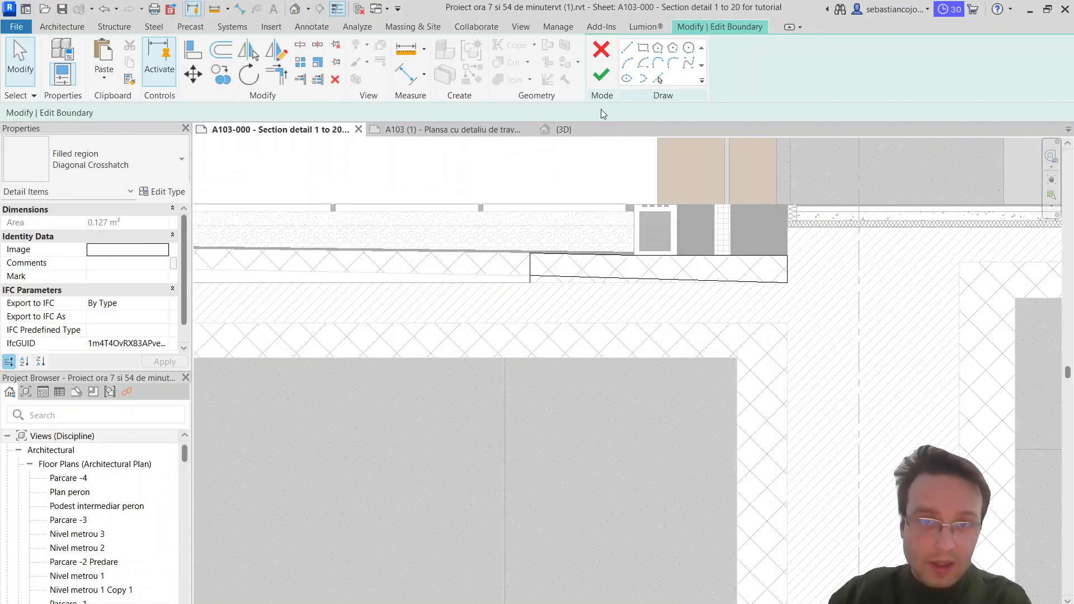
Step: Shorten the threshold region's inner end line to 0.0950 m to meet the sloping lower line, and finish the boundary
left_click(601, 75)
scroll(538, 269, "up", 4)
key("Escape")
scroll(535, 286, "up", 2)
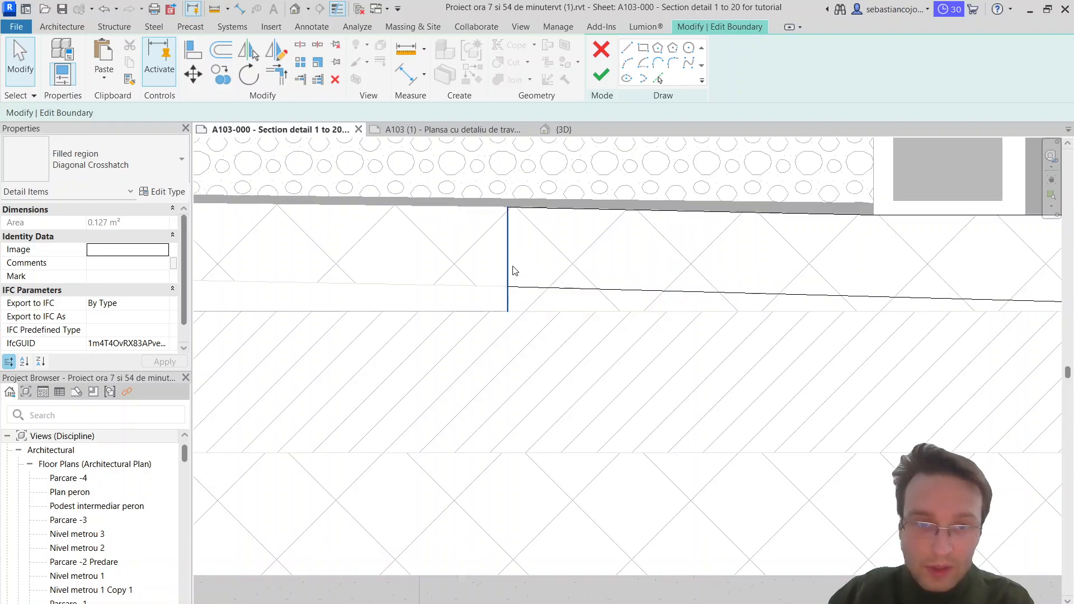
left_click(509, 270)
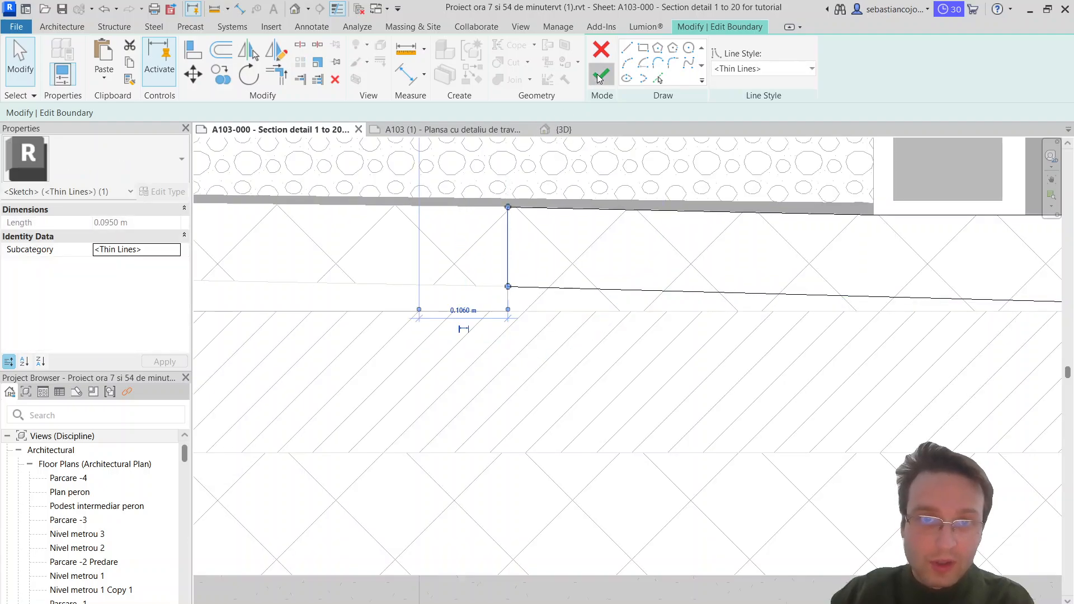
left_click(602, 75)
key("Escape")
Step: Edit the boundary of the solid white filled region beneath the sloping insulation and delete its short inner end line
left_click(507, 290)
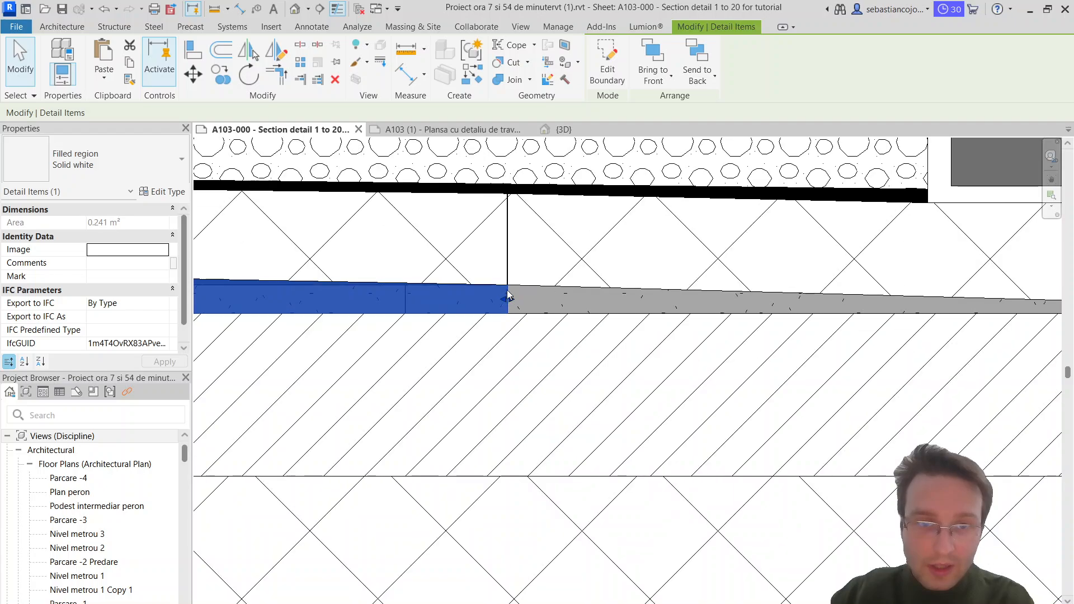
double_click(502, 282)
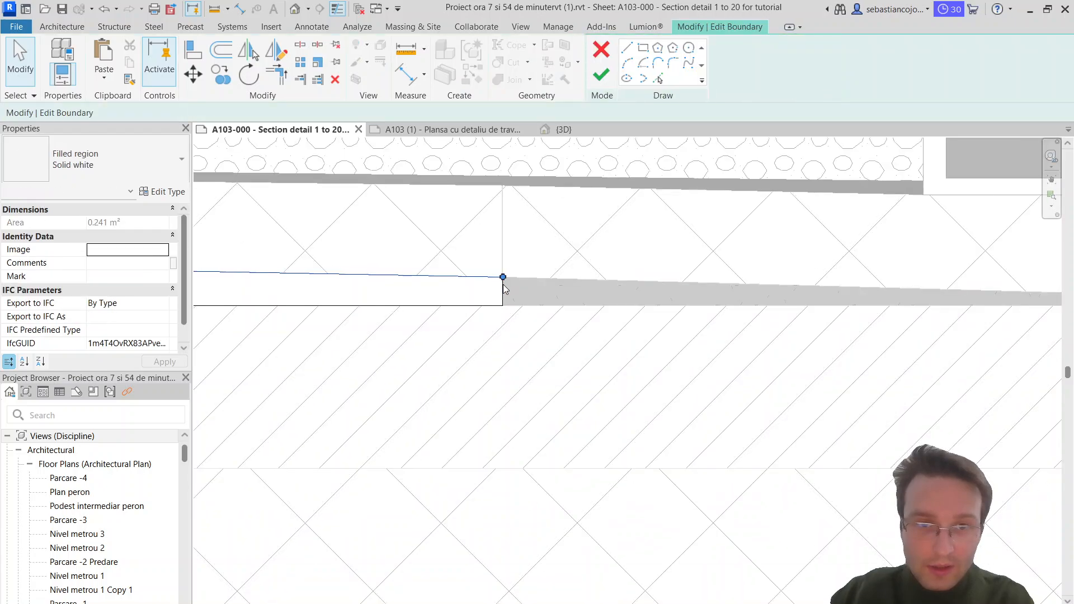
key("Escape")
left_click(503, 287)
key("Delete")
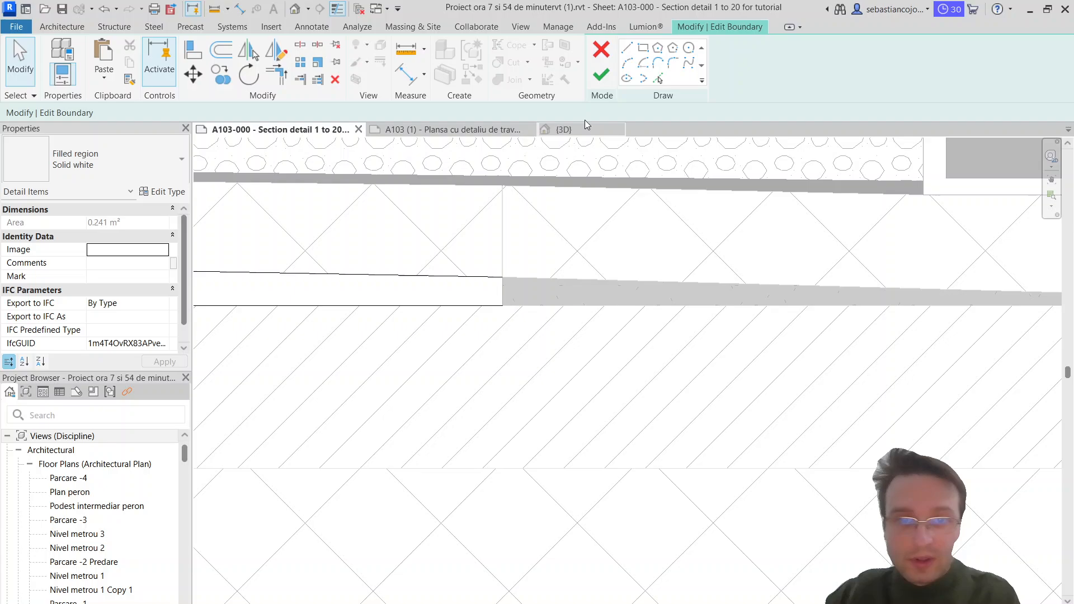
Step: Draw a sloping boundary line about 1.08 m long from the upper line's open end to the threshold insulation's lower far corner
left_click(626, 51)
left_click(503, 277)
scroll(688, 297, "down", 1)
middle_click_drag(699, 300, 373, 307)
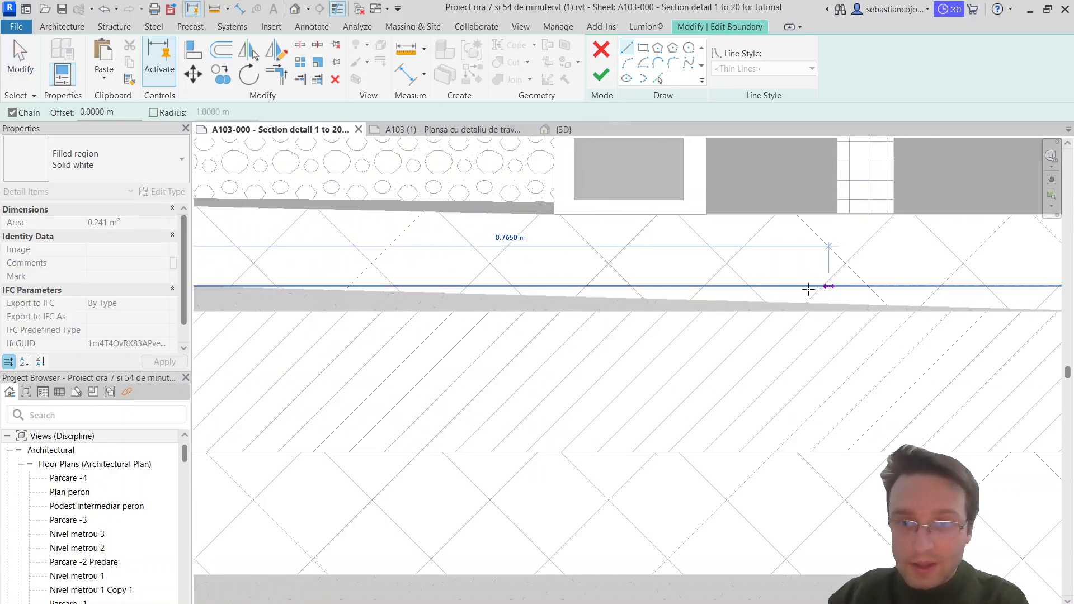
scroll(882, 303, "down", 1)
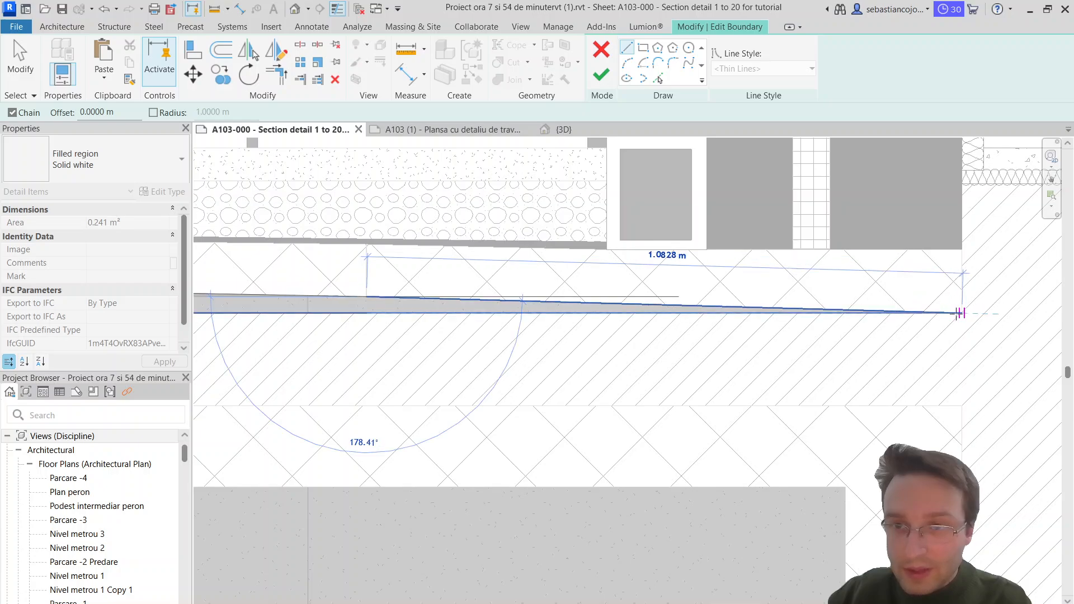
left_click(960, 313)
key("Escape")
key("Escape")
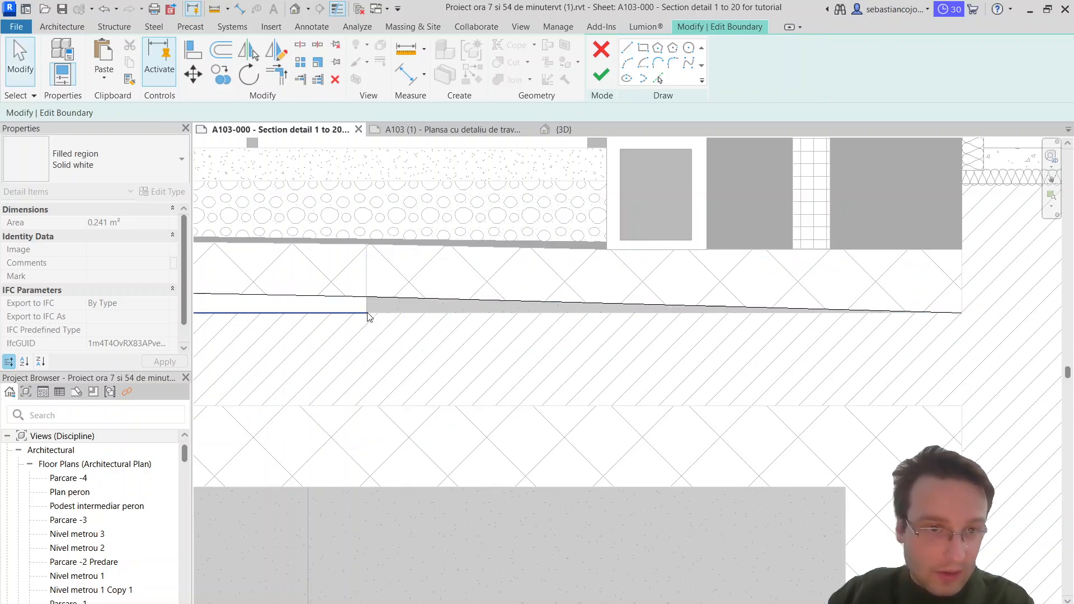
Step: Extend the white region's lower boundary line to the sloping line's far end, making it 4.7950 m long, and finish the boundary
left_click(368, 313)
left_click_drag(368, 313, 962, 314)
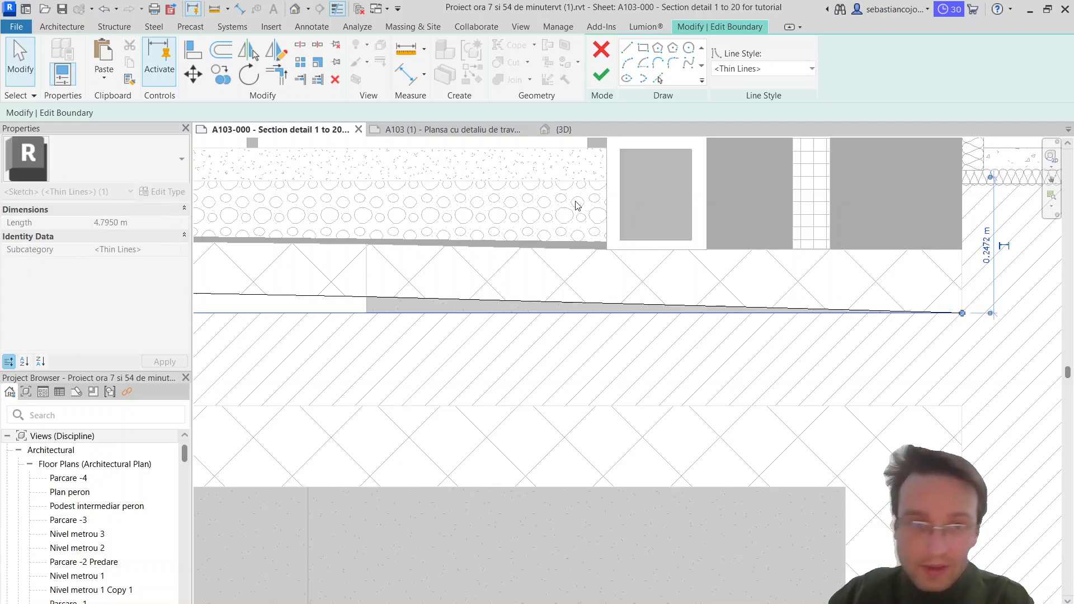
key("Escape")
left_click(601, 75)
scroll(714, 250, "down", 3)
key("Escape")
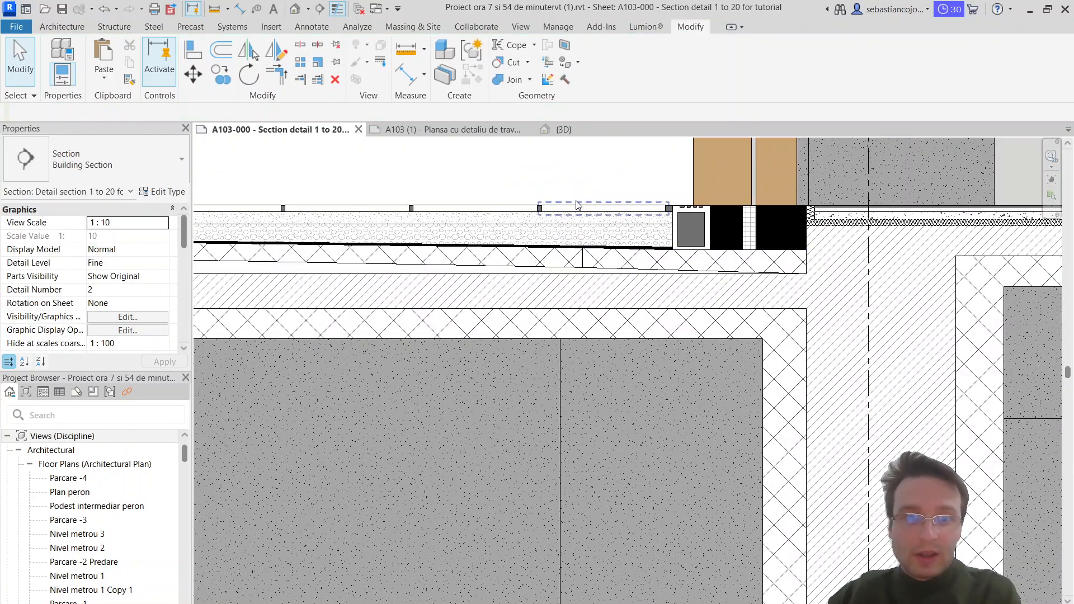
Step: Review the reshaped terrace layers in the section and compare them with the layer notes on sheet A103
scroll(582, 252, "up", 5)
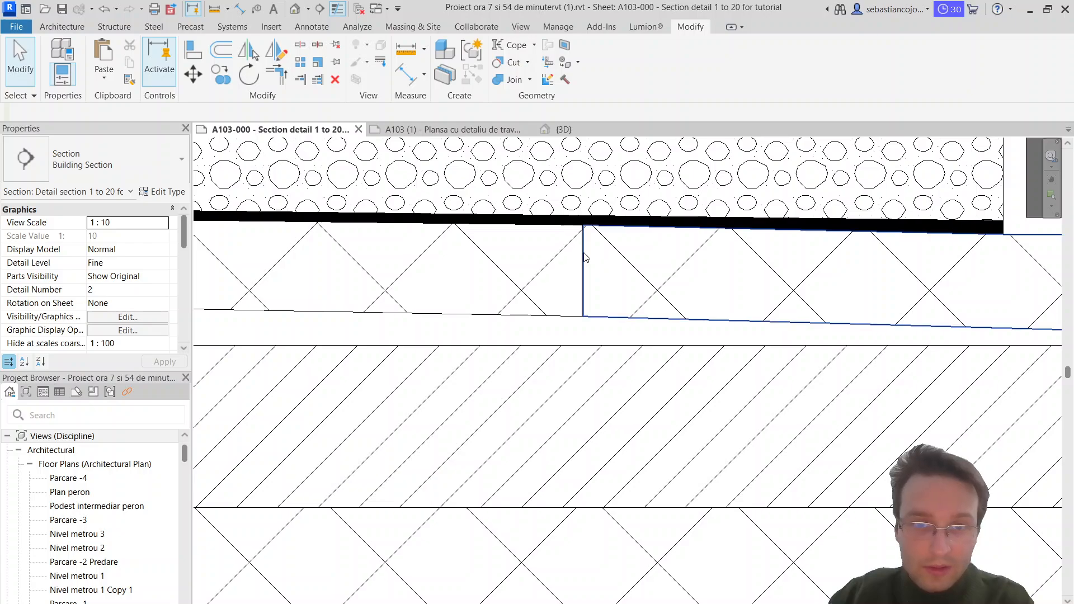
scroll(585, 257, "down", 5)
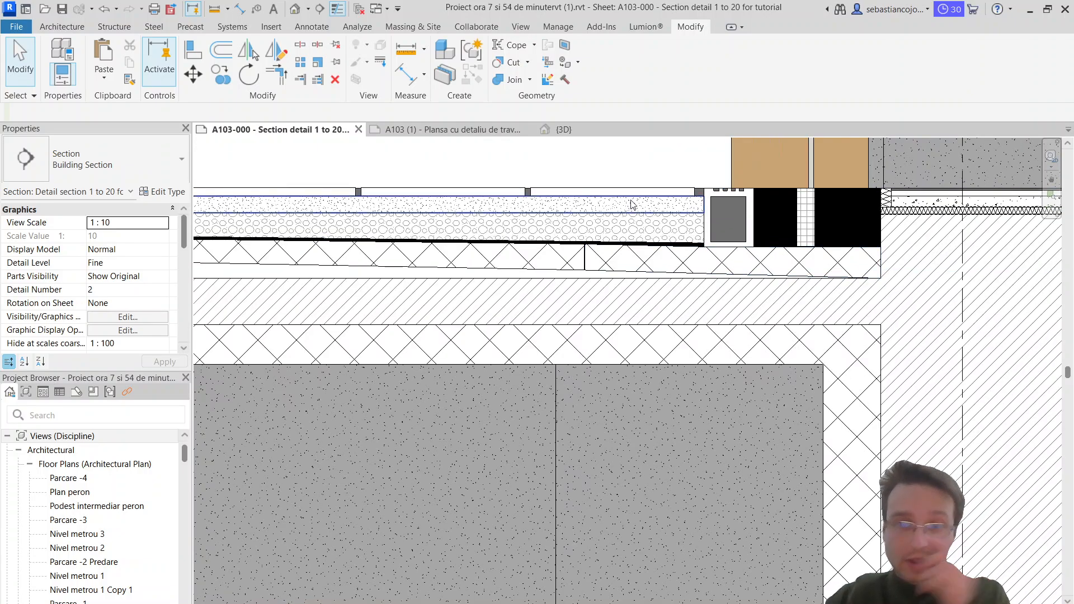
scroll(600, 338, "down", 5)
middle_click_drag(644, 329, 707, 352)
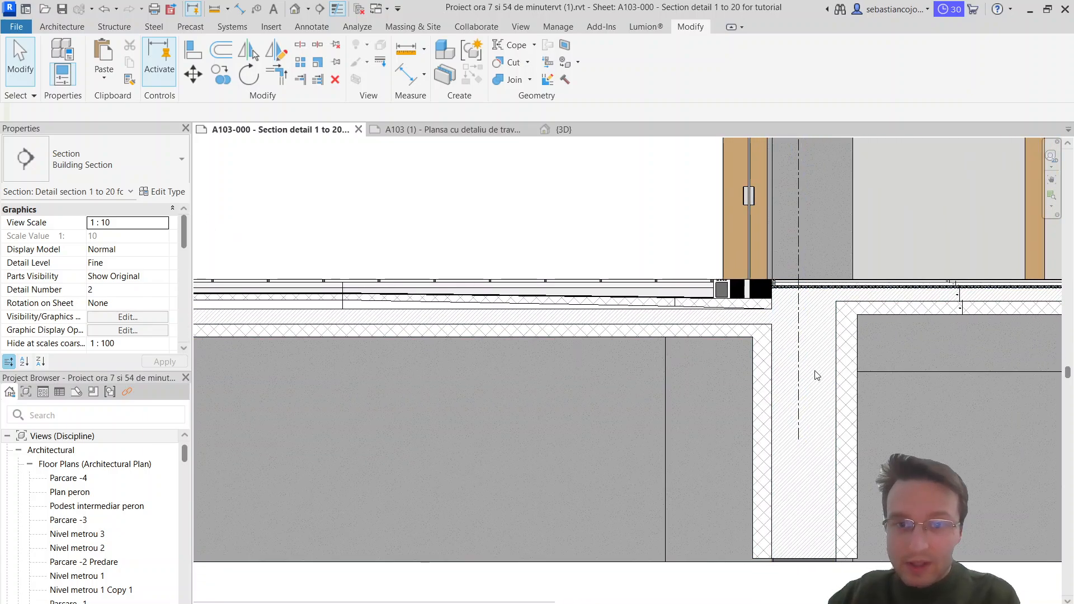
scroll(643, 314, "up", 4)
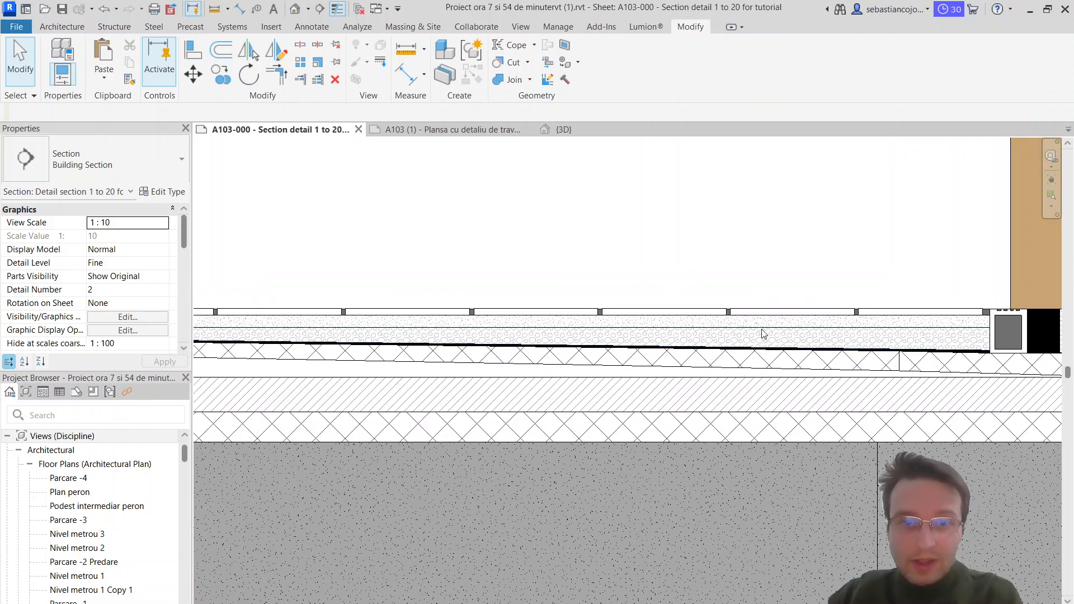
left_click(442, 130)
scroll(582, 329, "down", 3)
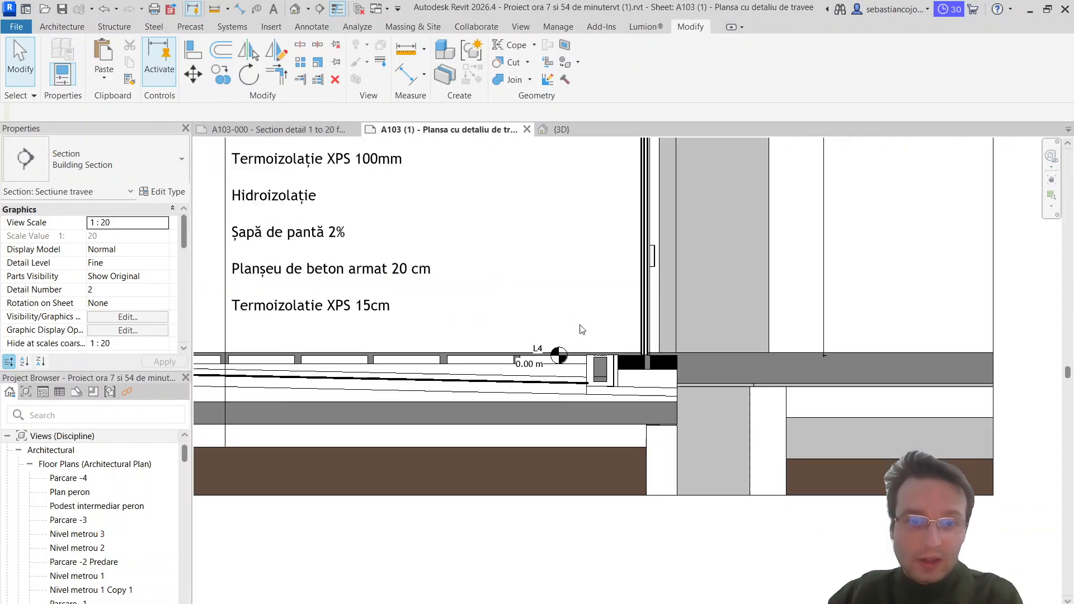
scroll(582, 329, "down", 3)
left_click(283, 130)
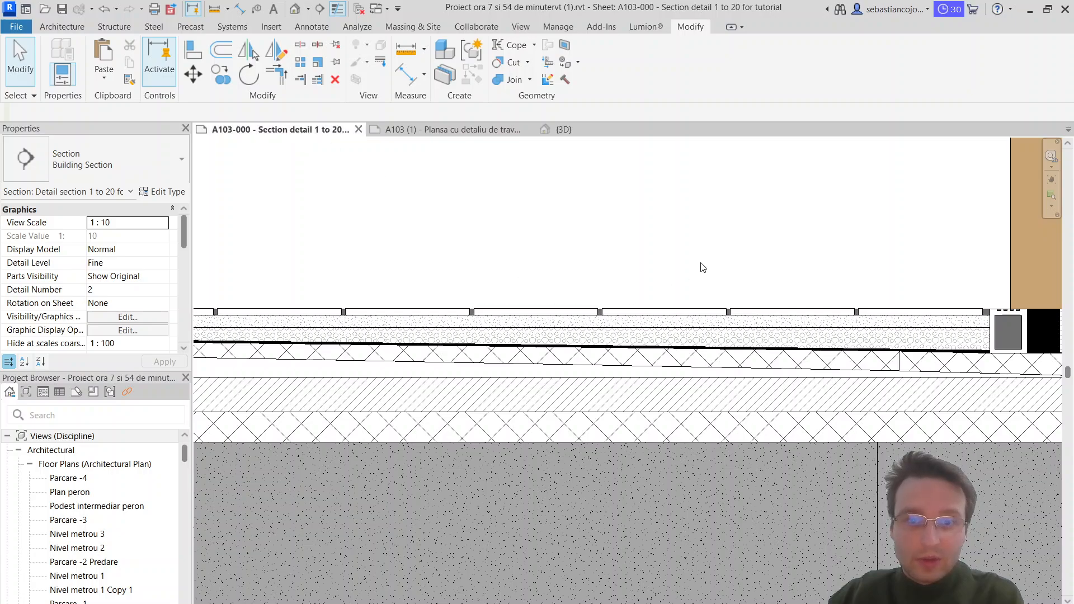
Step: Draw a vertical thin detail line about 2.44 m long from above the terrace down through all floor layers into the lower insulation
scroll(703, 268, "up", 1)
left_click(312, 27)
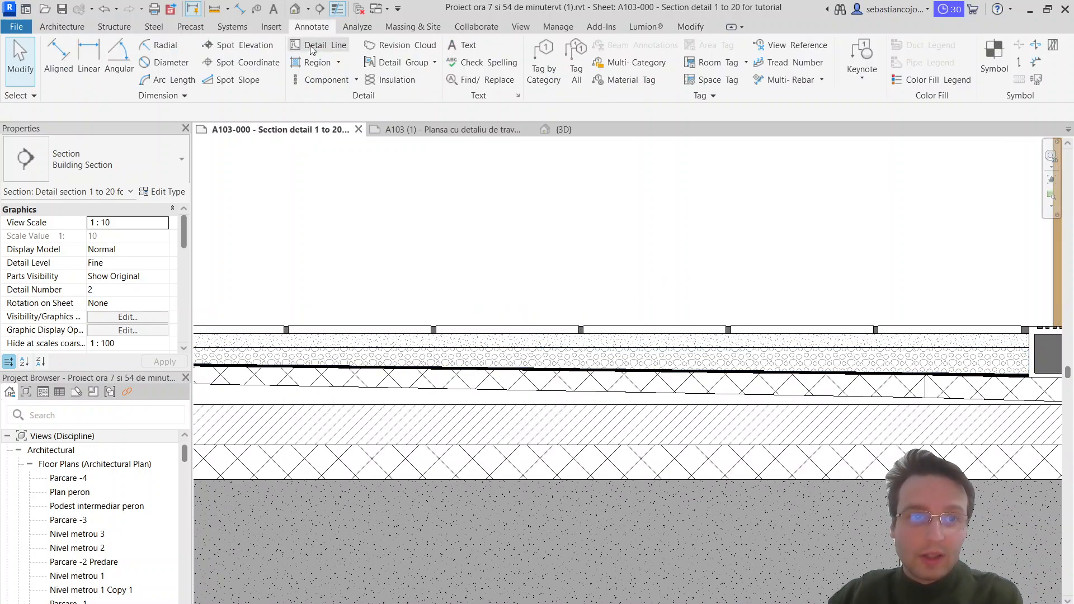
left_click(313, 49)
scroll(667, 344, "down", 3)
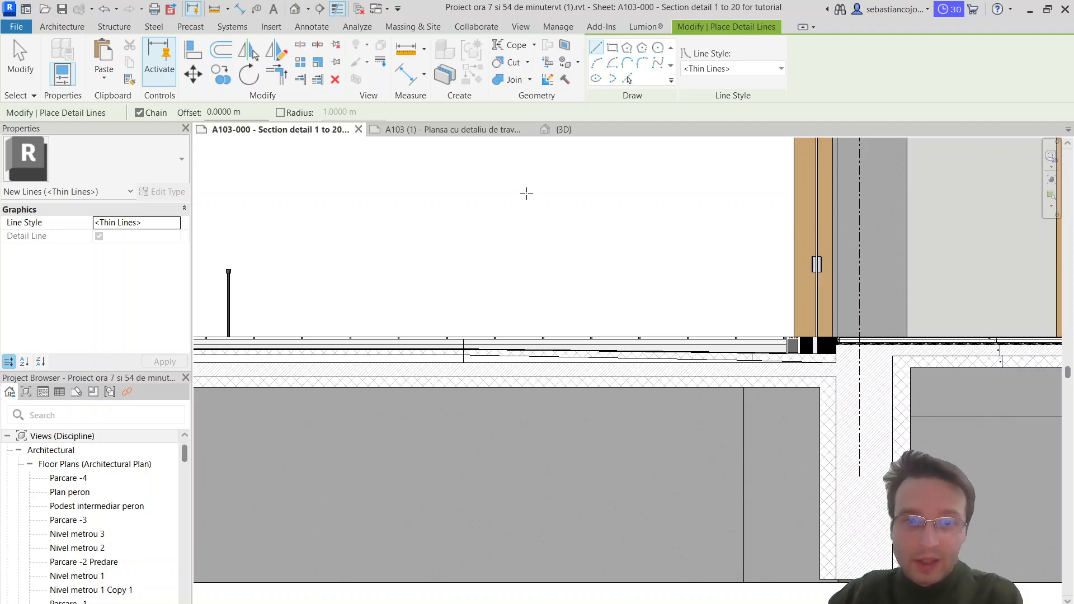
left_click(526, 194)
scroll(527, 376, "up", 2)
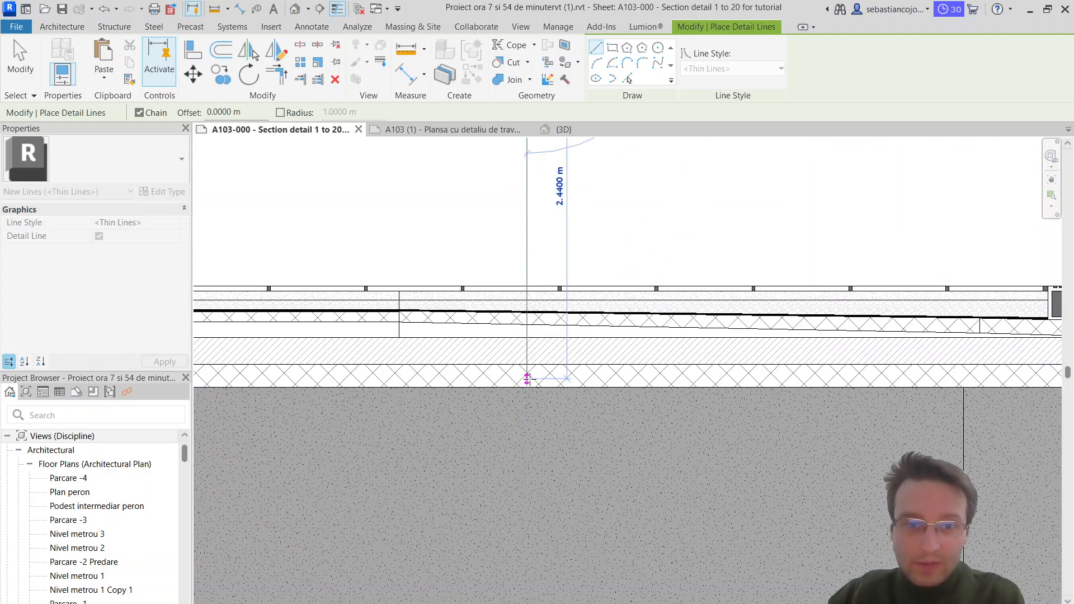
left_click(529, 380)
scroll(528, 380, "down", 3)
key("Escape")
key("Escape")
scroll(542, 241, "up", 2)
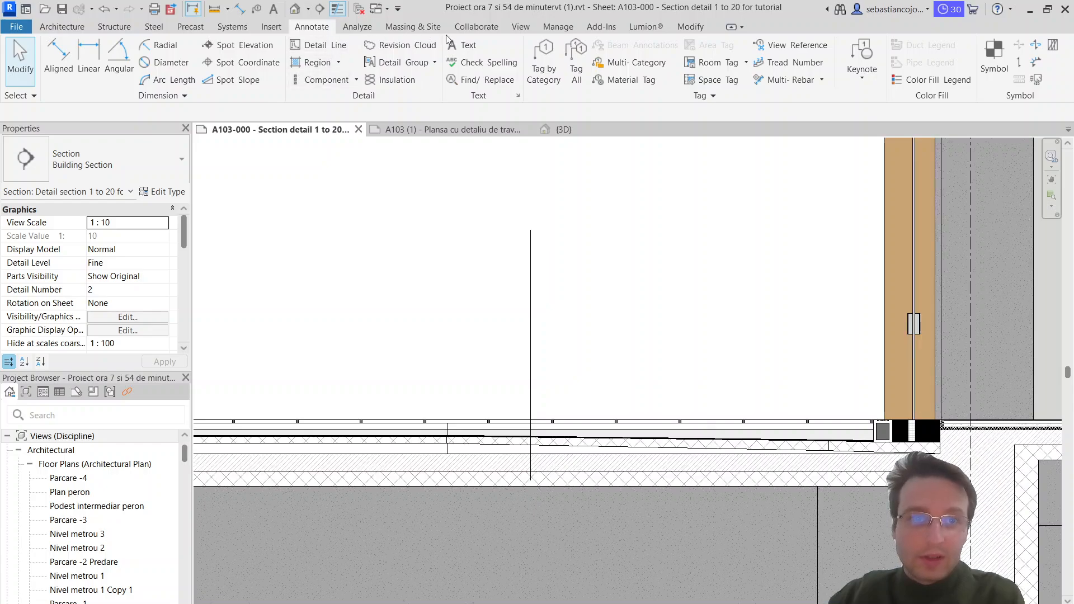
Step: Place a 5 mm Trebuchet MS text note beside the vertical line's upper end, reading "Stone slabs 600x600x30mm"
left_click(454, 45)
left_click(555, 239)
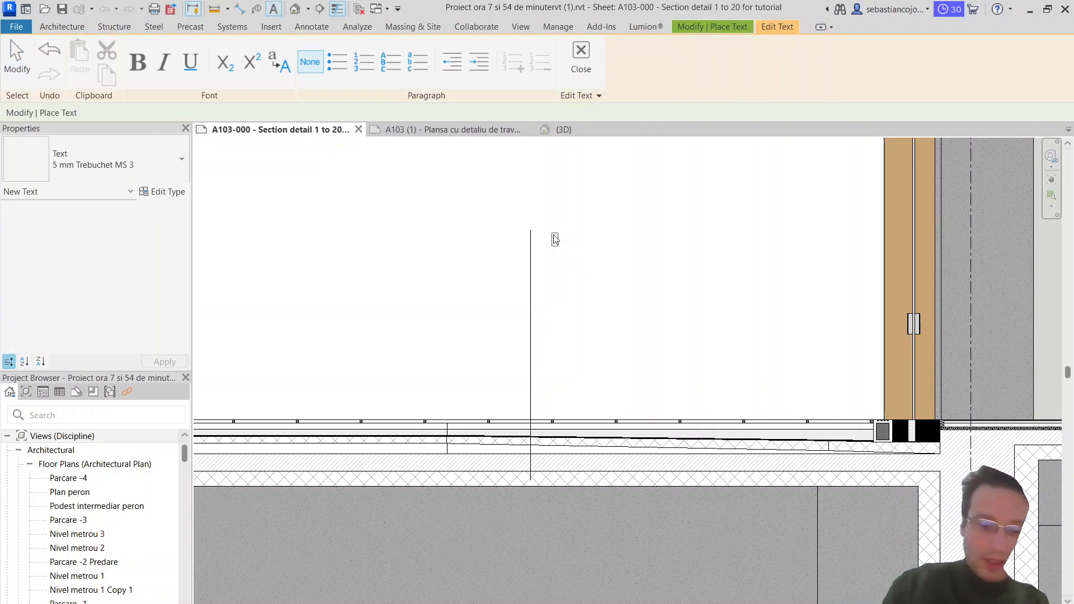
type("Stone slab")
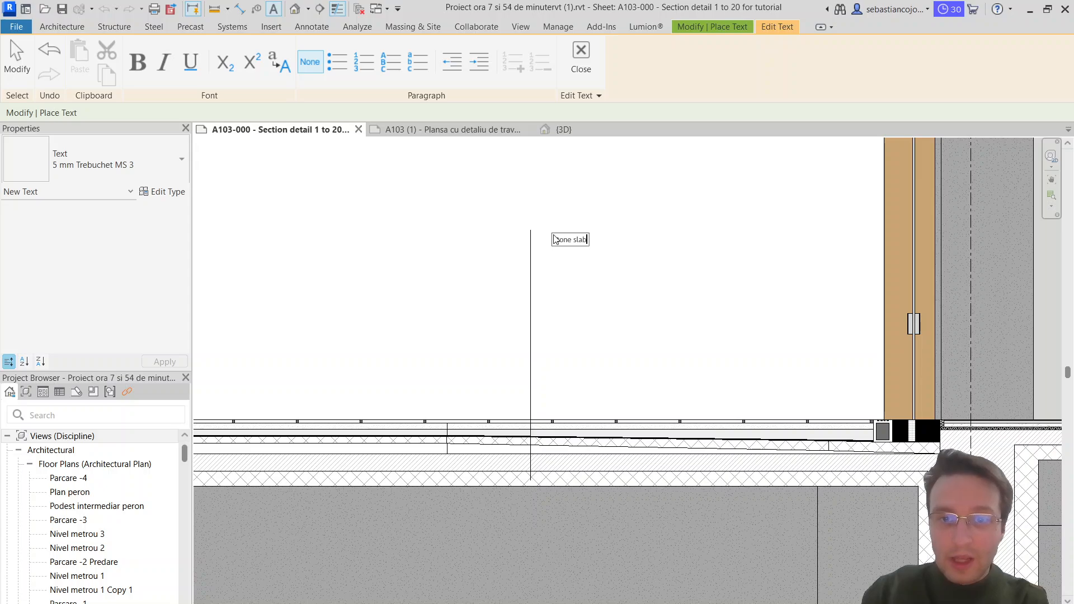
type("s 600")
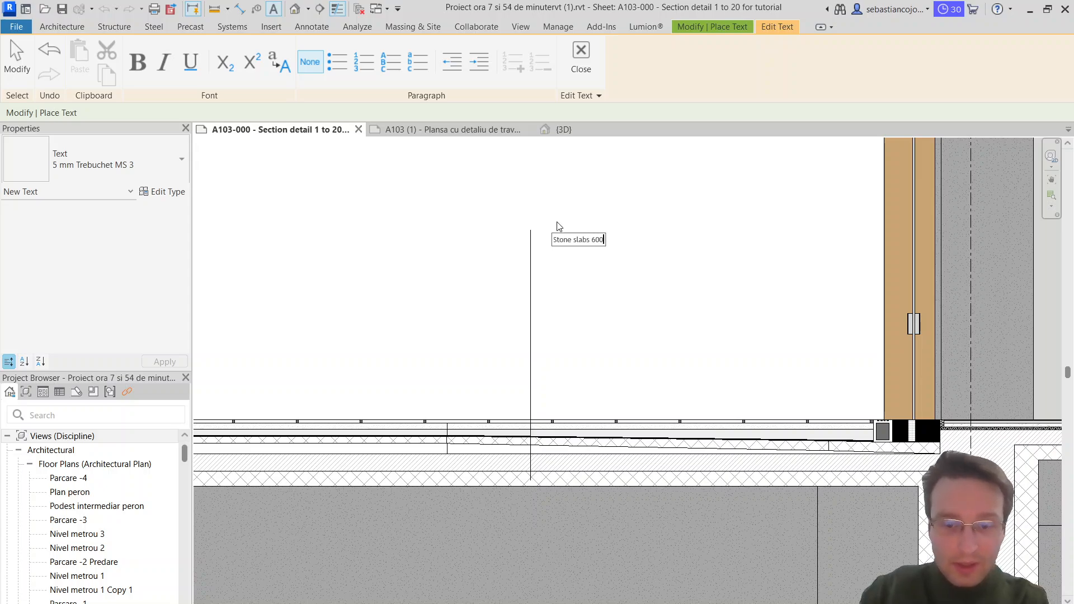
type("x600")
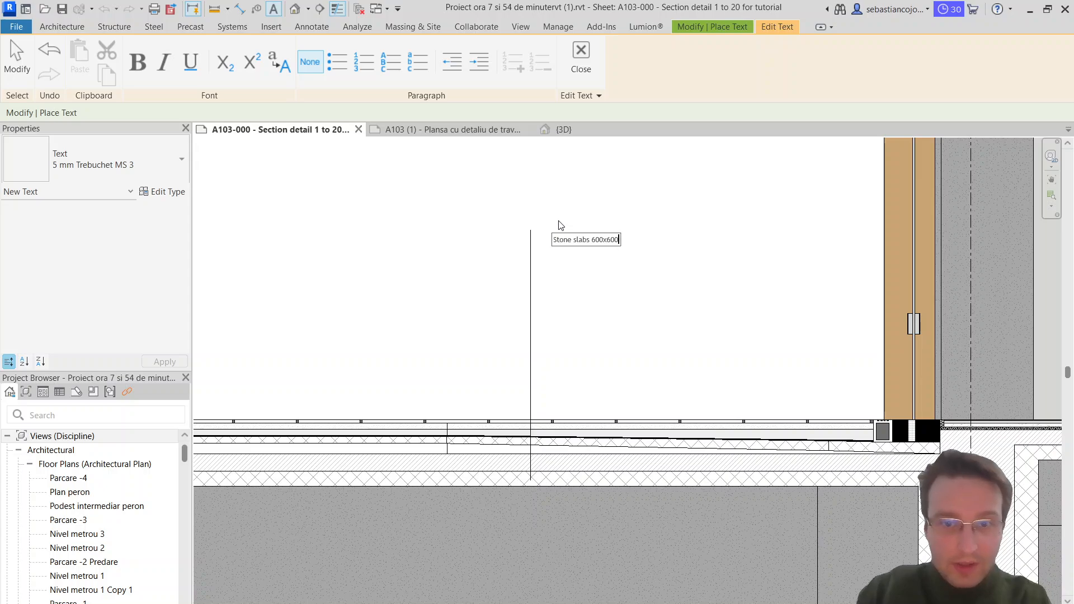
type("x30mm")
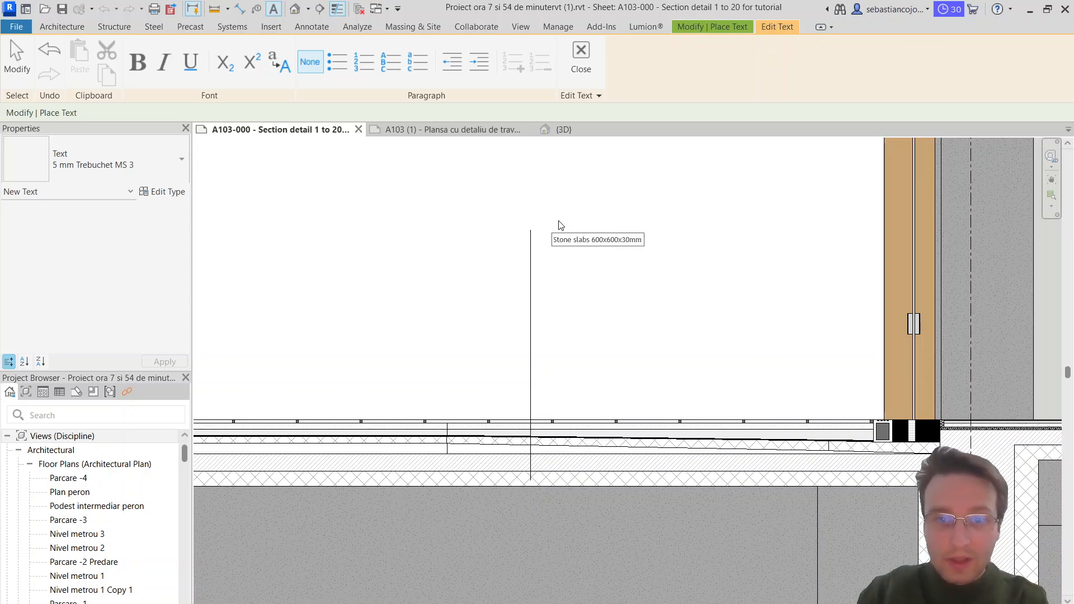
Step: Start a second line in the text note with "Sand la" and switch the keyboard layout
key("Return")
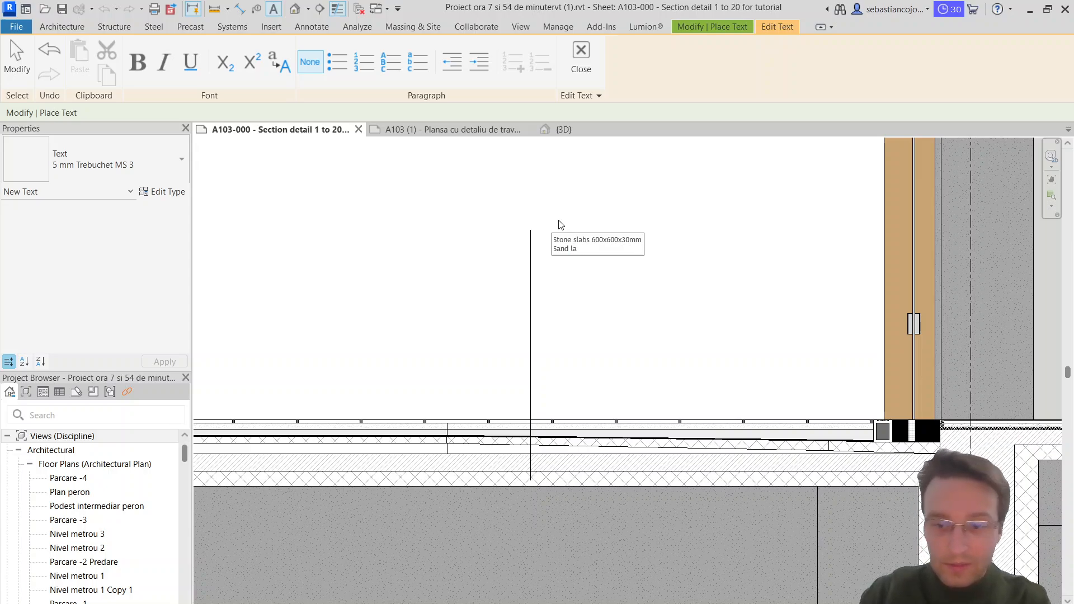
key("super+space")
key("super+space")
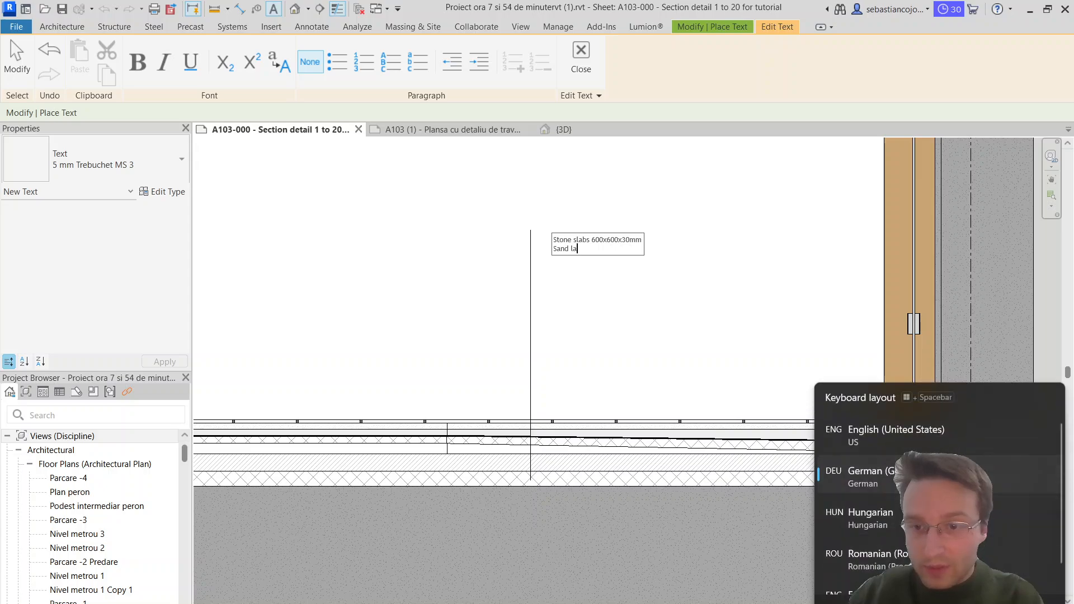
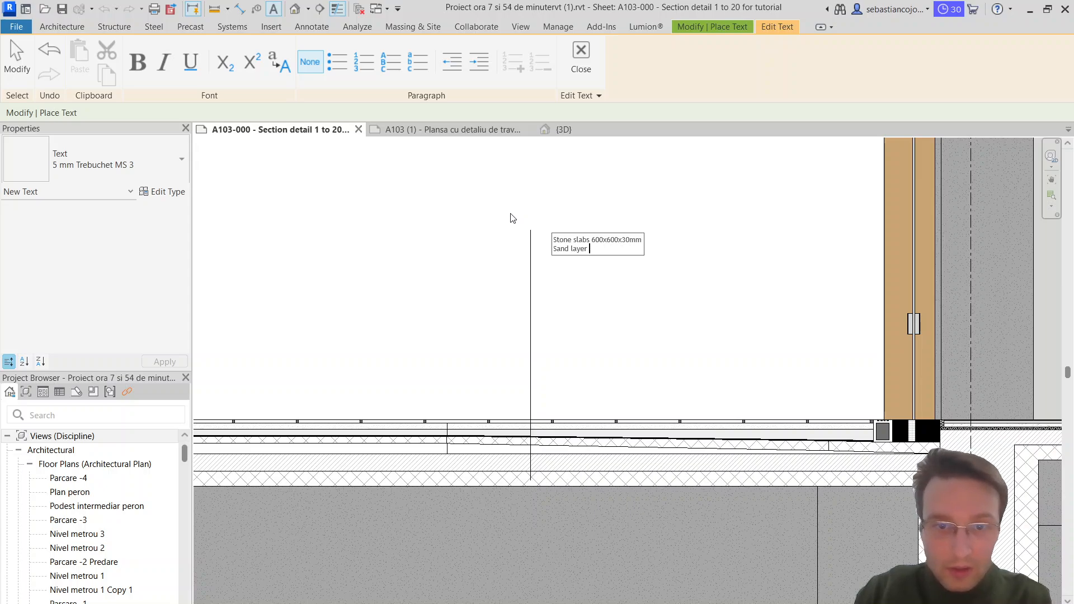
Step: Complete the layer note with "Sand layer 30mm", "Gravel 50mm" and "Geotextile/Waterproof layer" on separate lines under the stone slabs line
type("30mm")
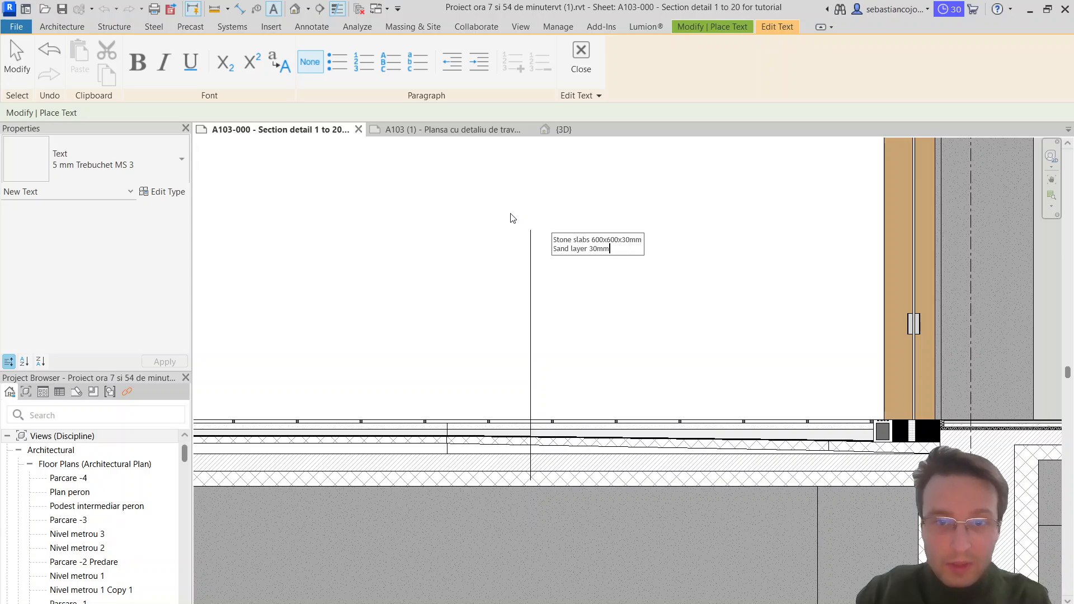
key("Return")
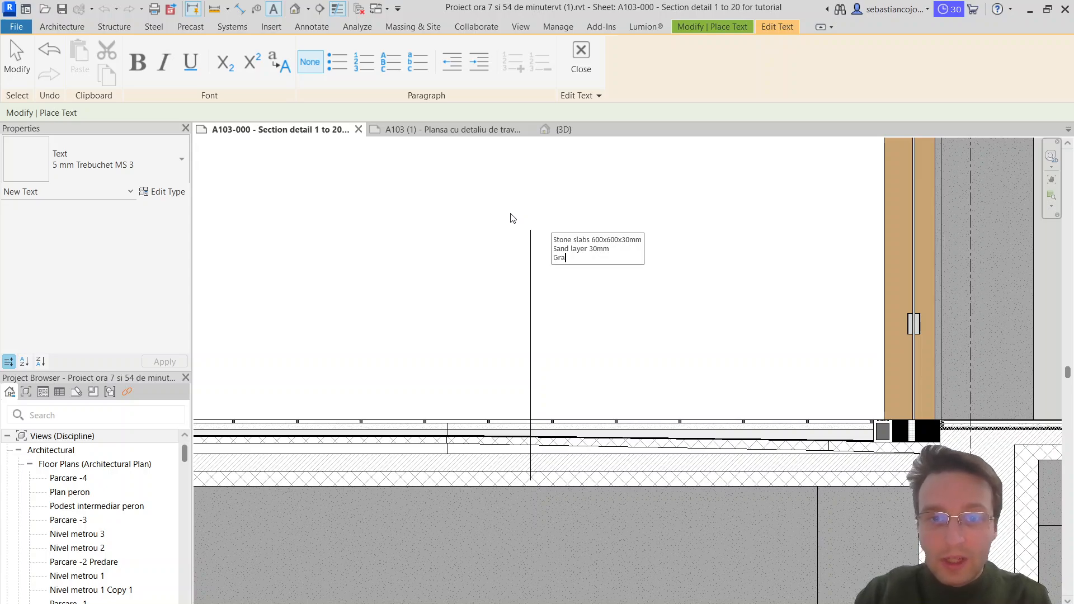
type("Gravel 50")
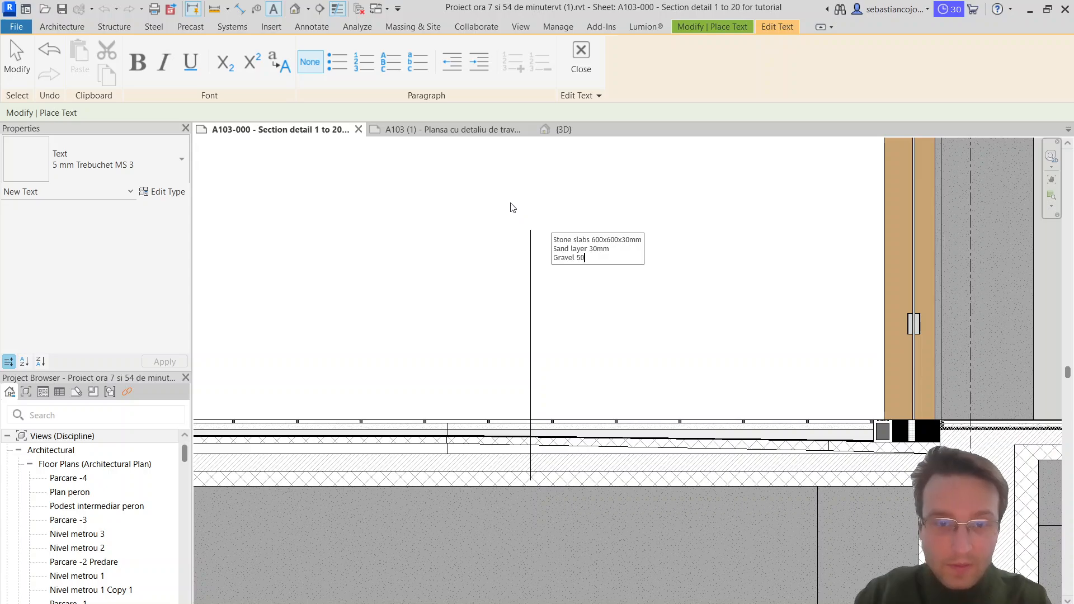
type("mm")
key("Return")
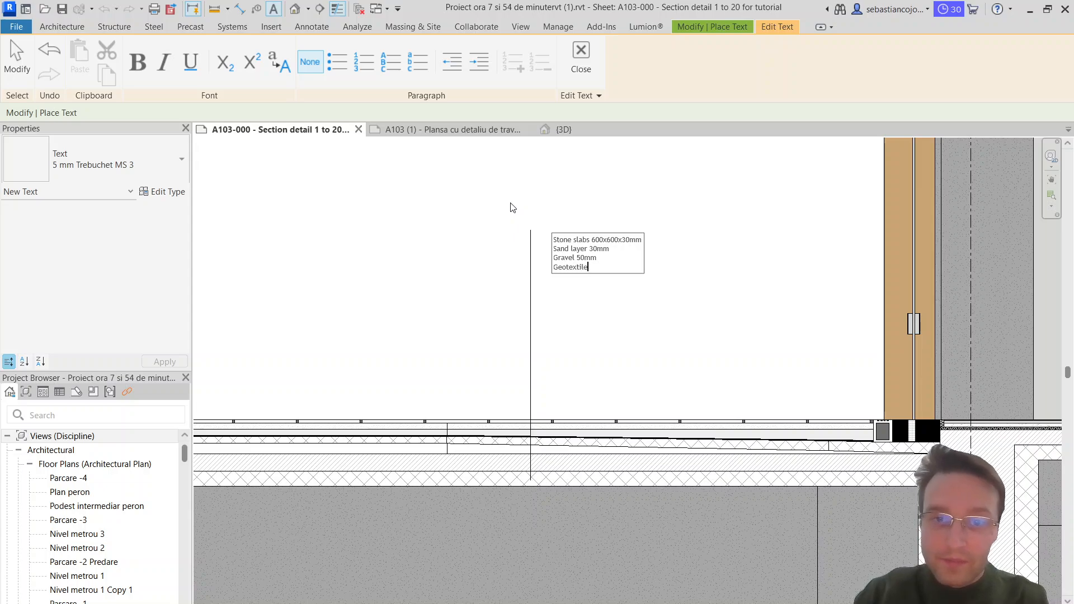
type("Geotextile/Waterpro")
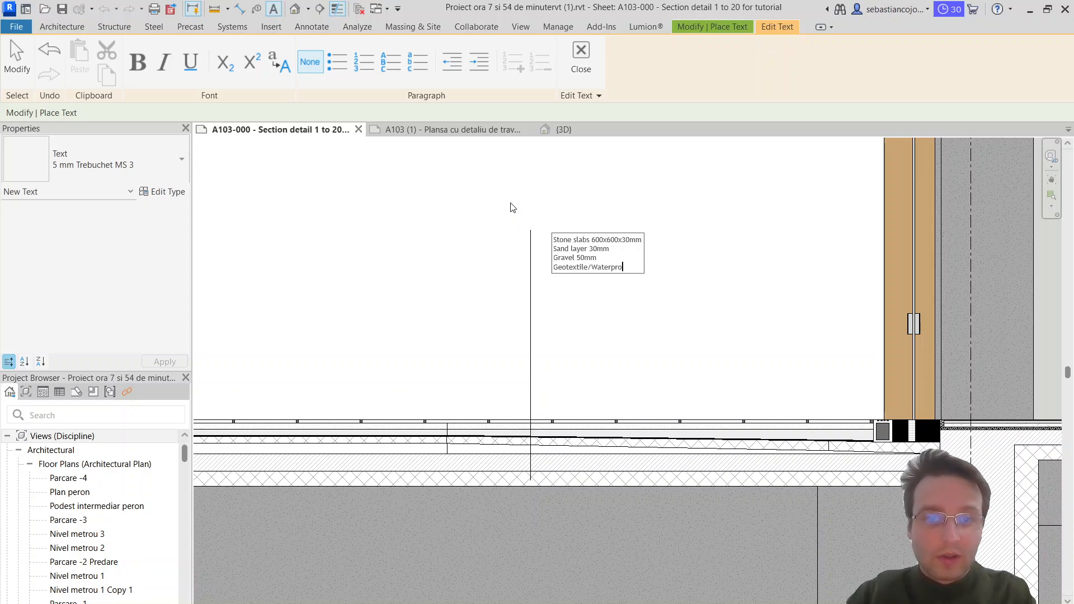
type("of layer")
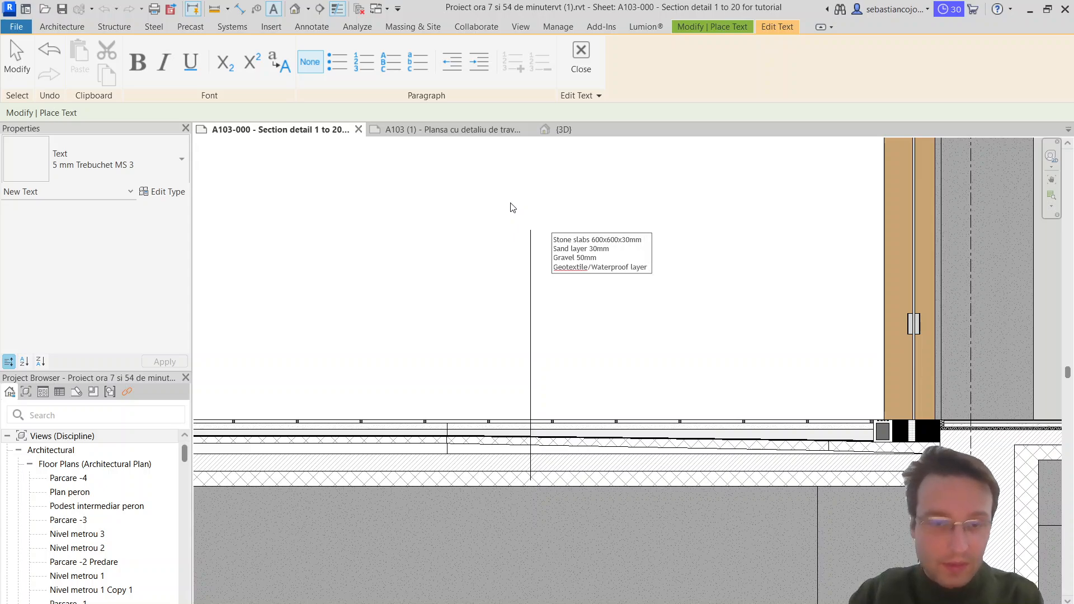
Step: Add the lines "Rigid insulation 100mm", "Screed with 3% slope", "Concrete slab 15 cm" and "Rigid insulation 150mm" to the layer note
key("Return")
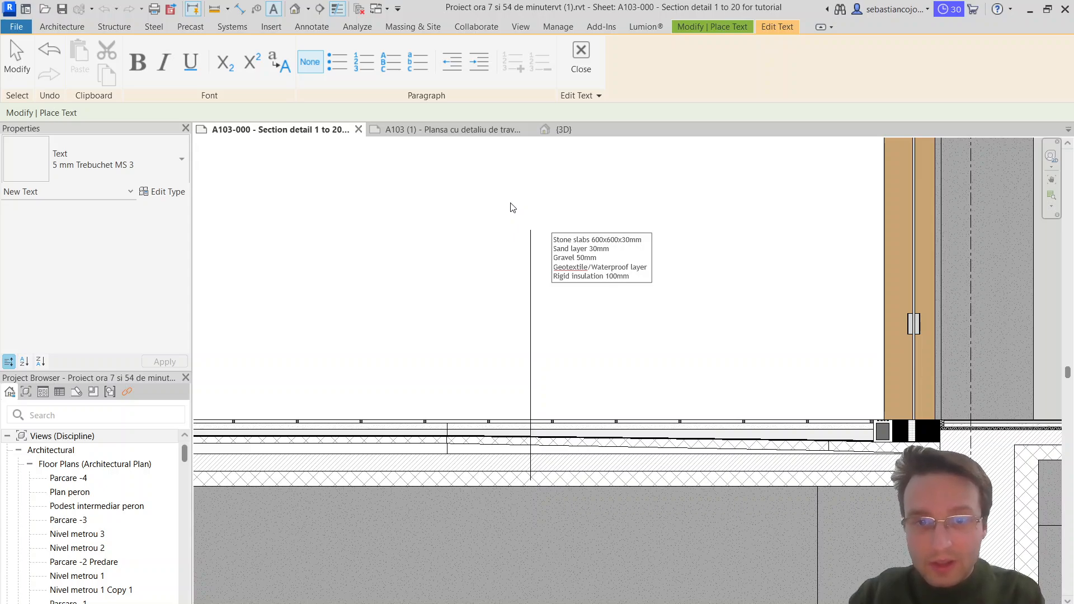
key("Return")
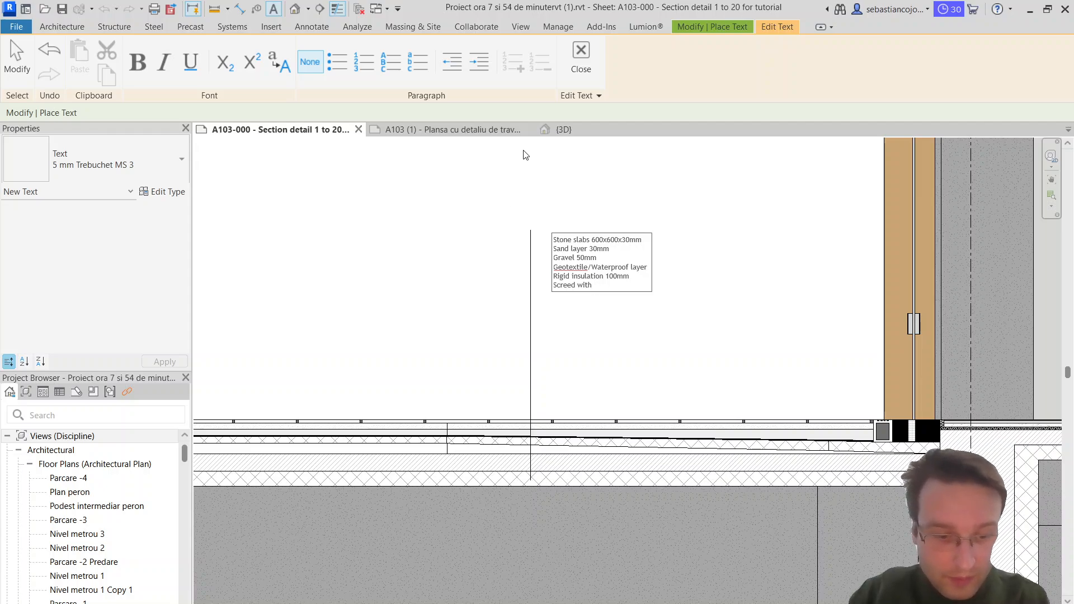
type("% s")
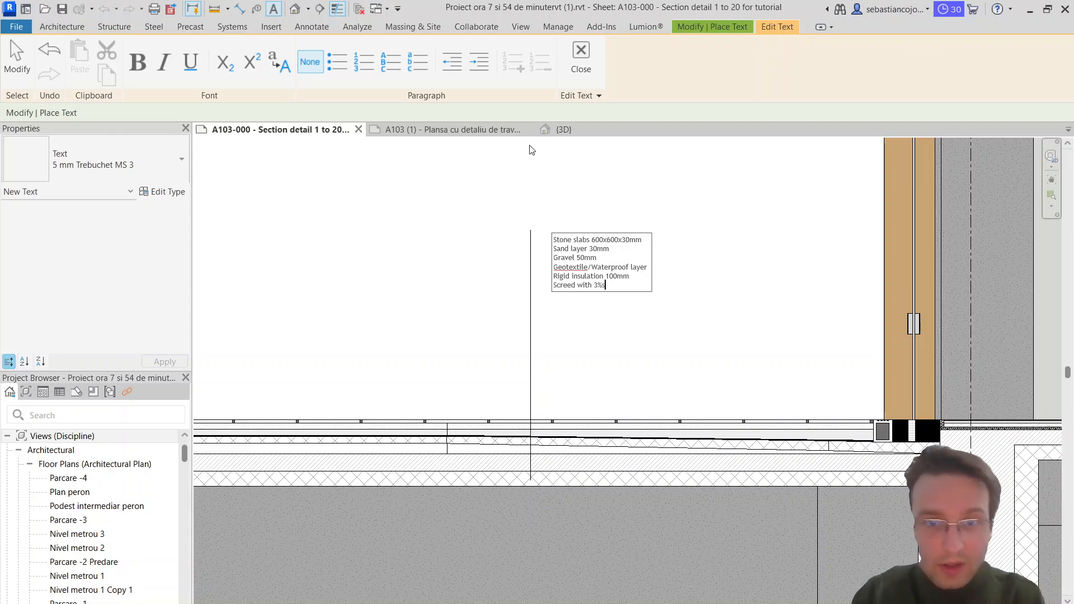
type("lope")
key("Return")
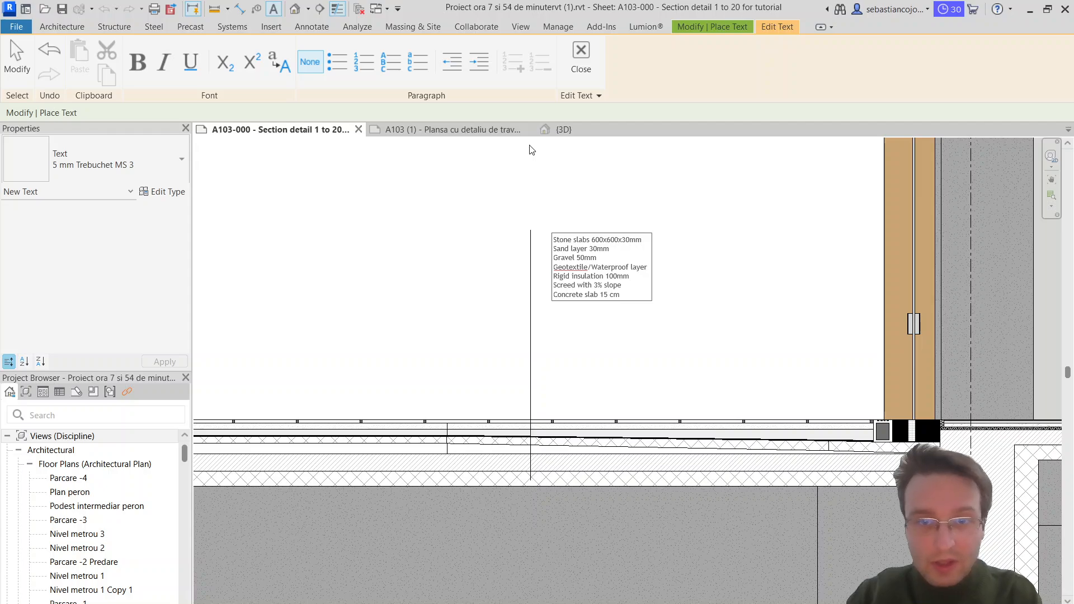
key("Return")
type("Rigid insulation 150mm")
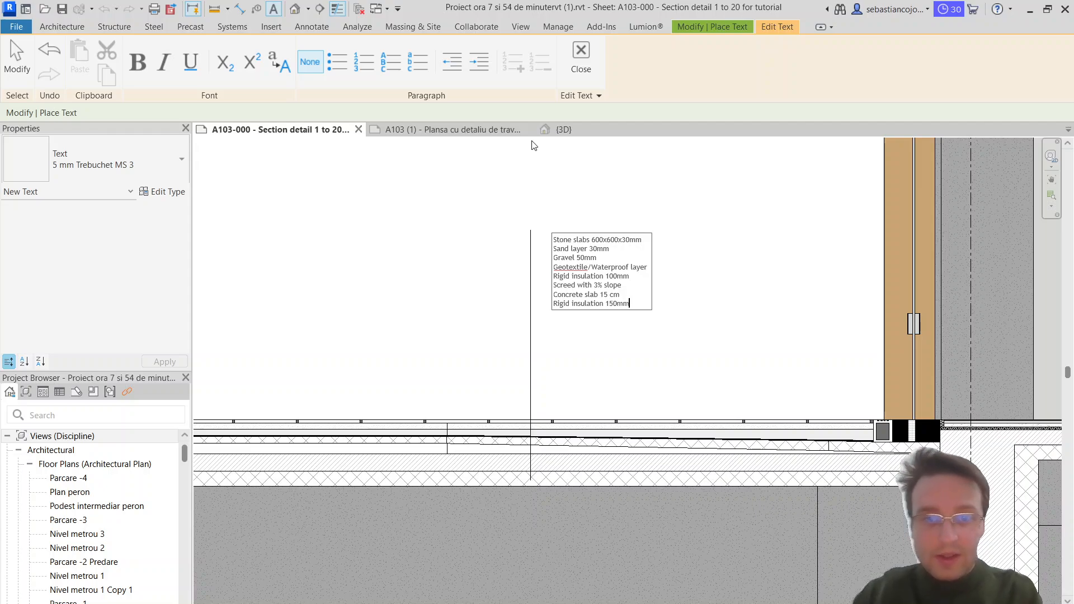
Step: Change the concrete slab thickness in the layer note to 150mm
scroll(534, 145, "up", 2)
double_click(615, 317)
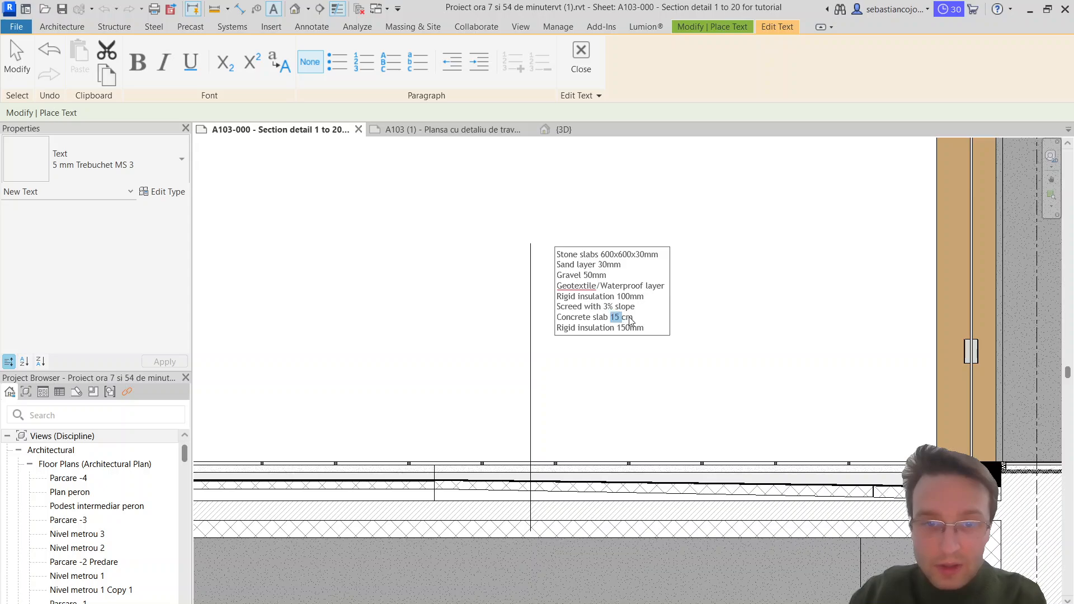
triple_click(631, 319)
left_click(633, 319)
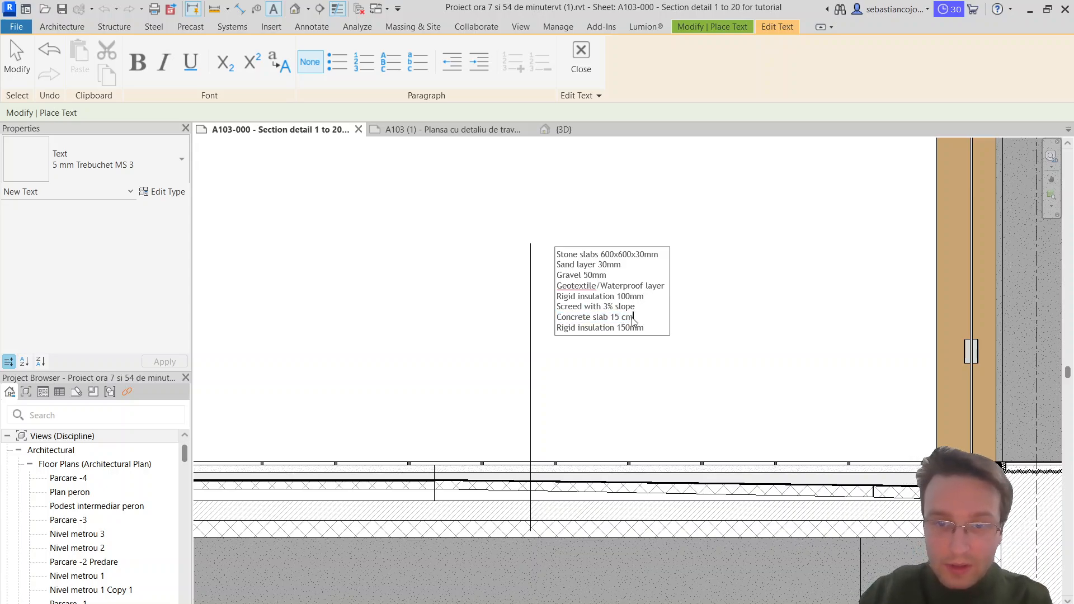
type("0 mm")
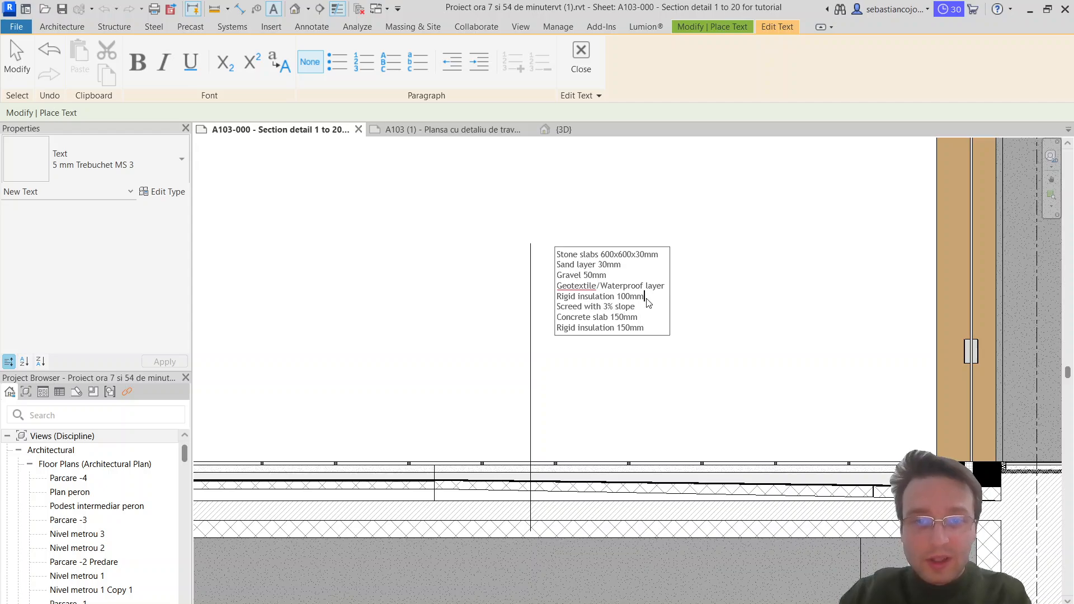
Step: Rewrite the thicknesses in the layer note in centimetres: upper rigid insulation 10cm, concrete slab 15cm and lower rigid insulation 15cm
left_click_drag(644, 297, 617, 298)
type("10")
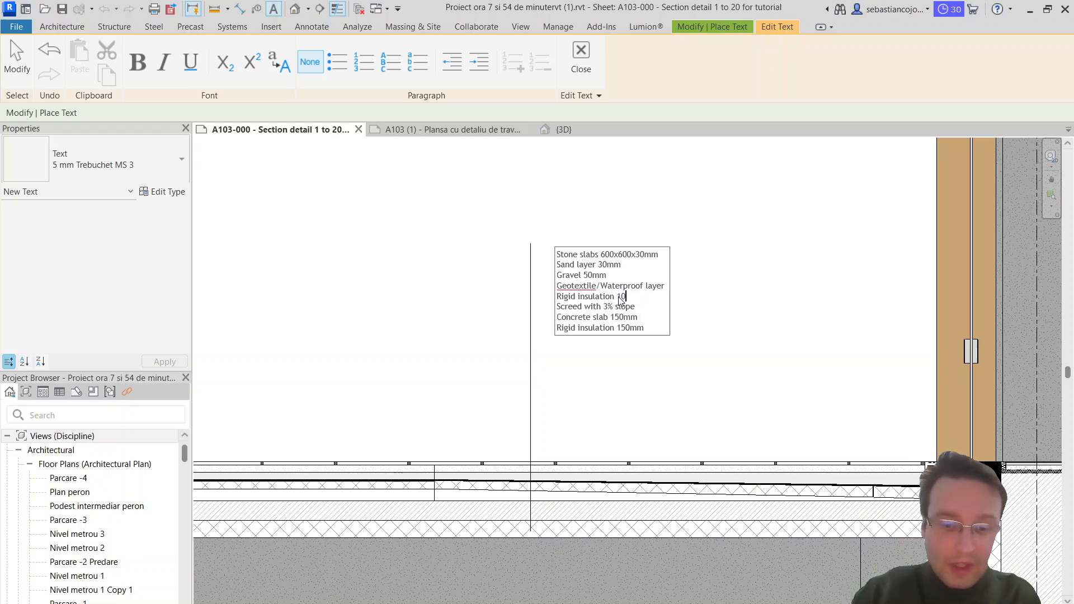
type("c")
key("BackSpace")
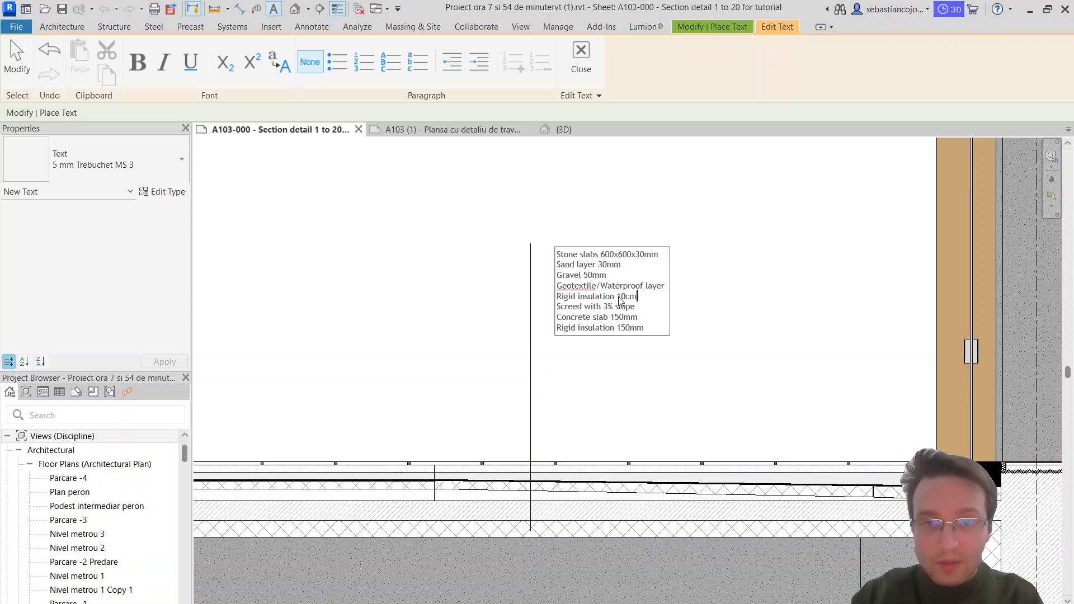
left_click_drag(639, 318, 614, 320)
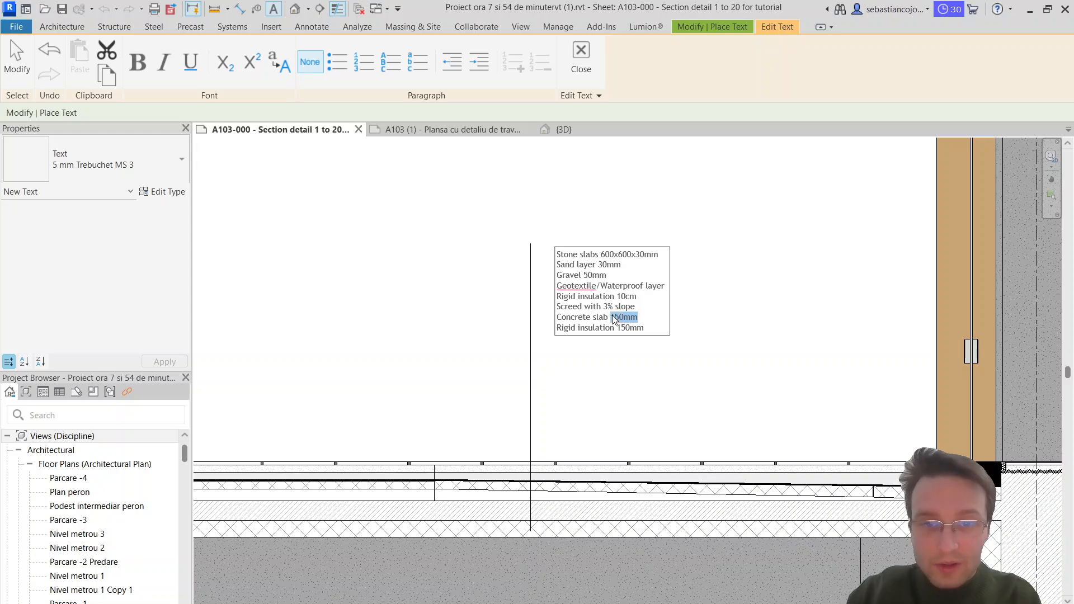
key("BackSpace")
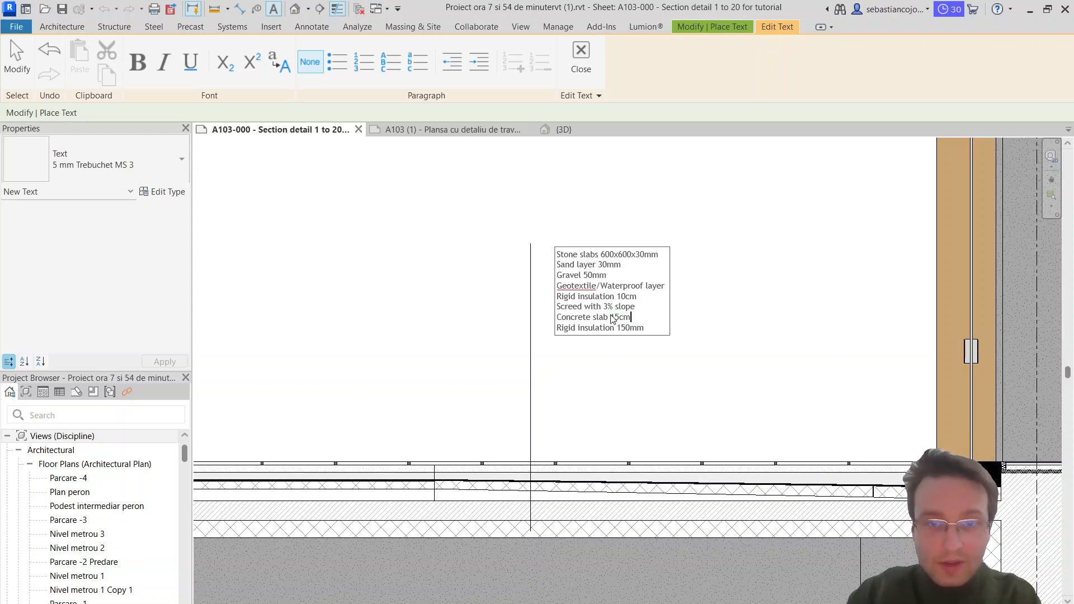
left_click_drag(644, 328, 619, 330)
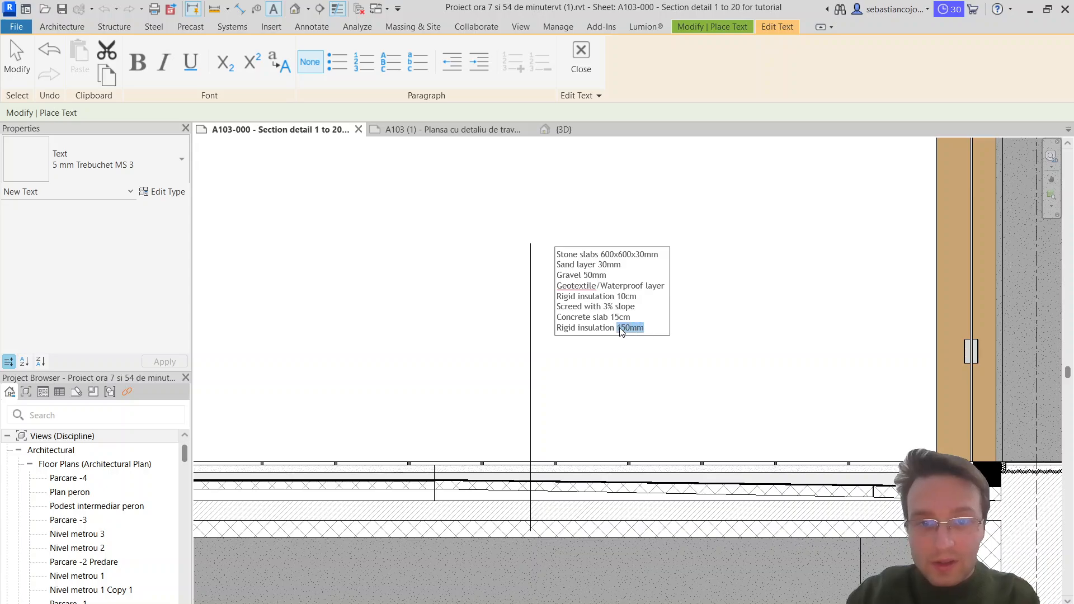
type("15")
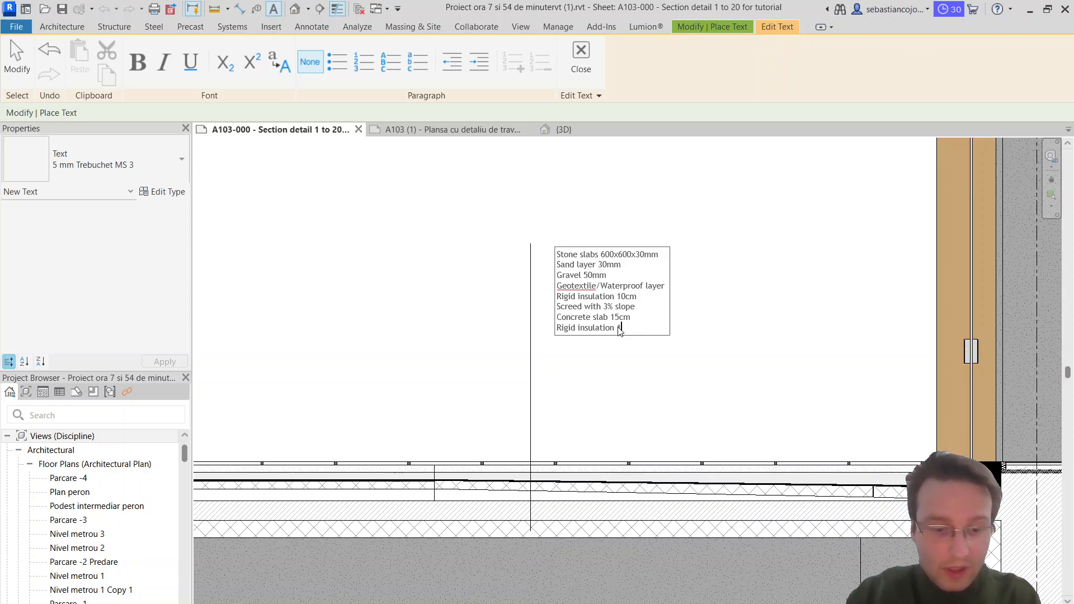
type("cm")
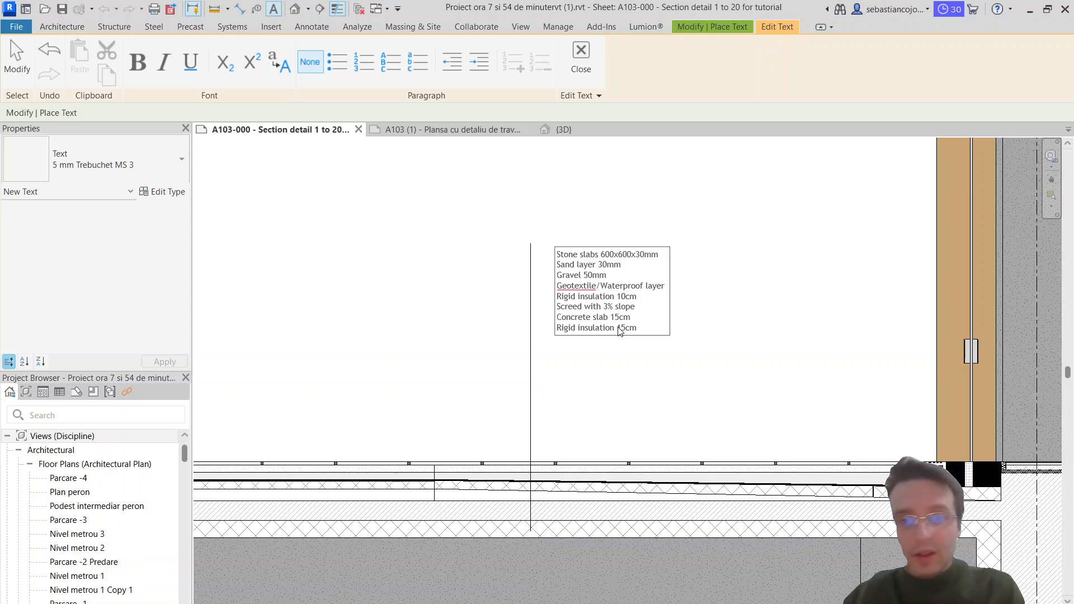
Step: Insert a space between the number and "cm" in the three centimetre thicknesses and finish the text note
left_click(627, 298)
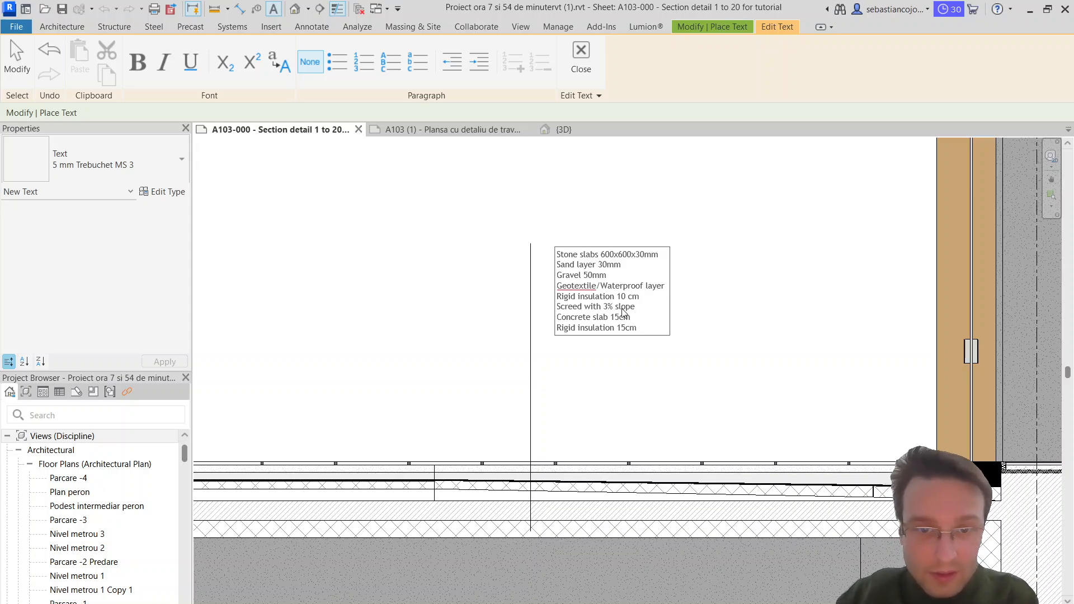
left_click(626, 328)
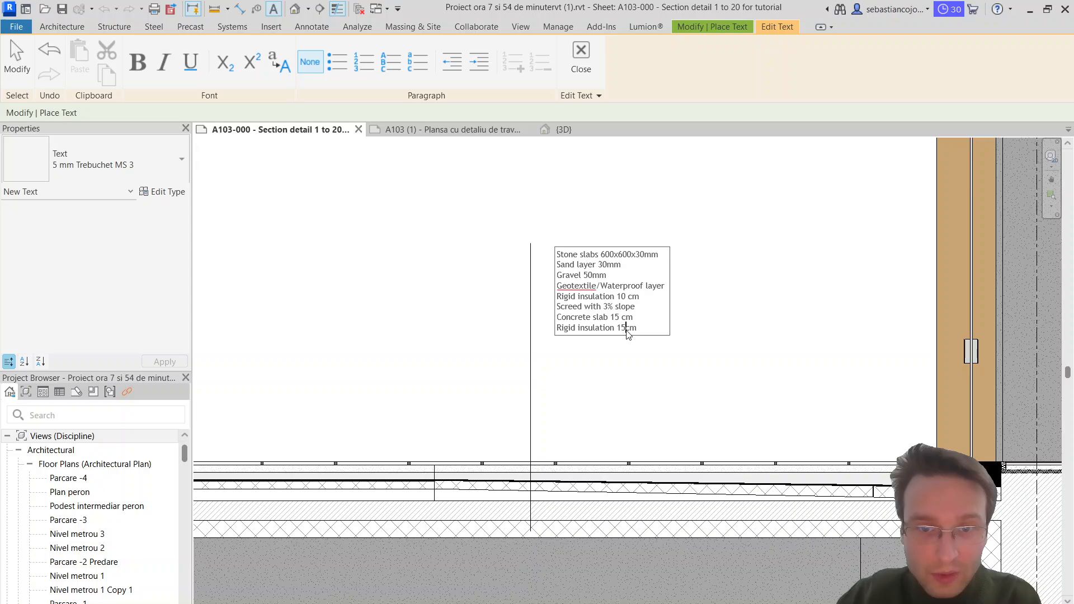
left_click(686, 367)
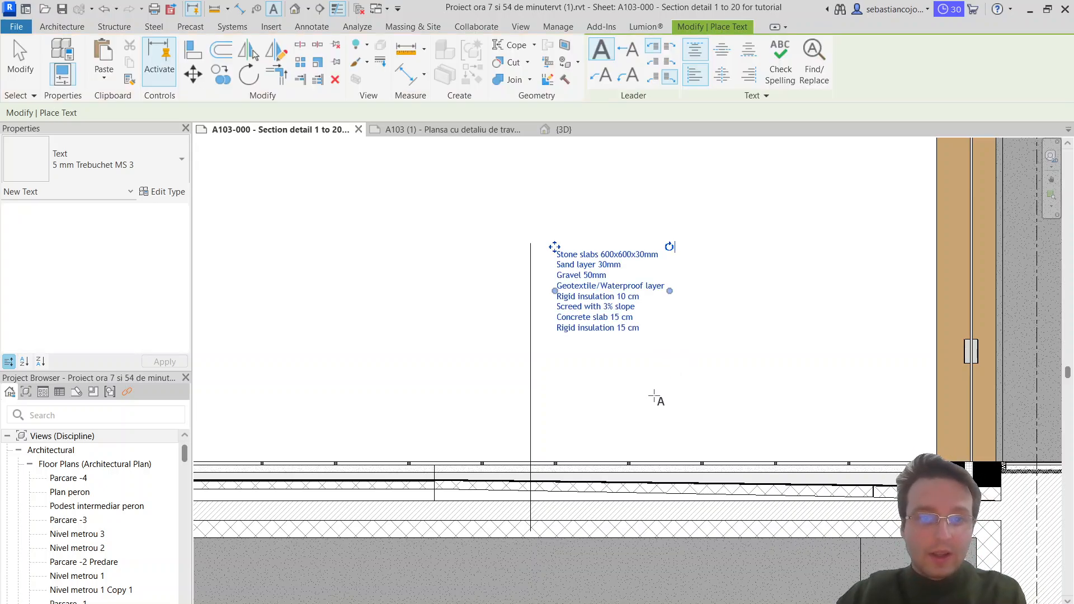
key("Escape")
key("Escape")
Step: Move the vertical detail line sideways so it sits along the left edge of the layer note
left_click(599, 329)
left_click_drag(531, 275, 547, 278)
middle_click_drag(925, 408, 731, 381)
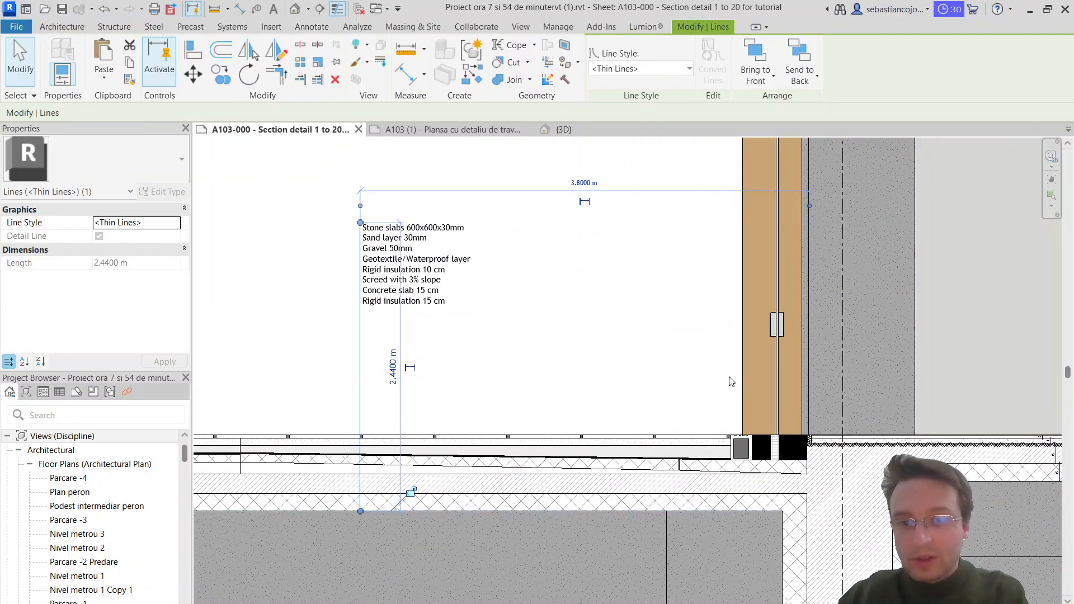
left_click(296, 326)
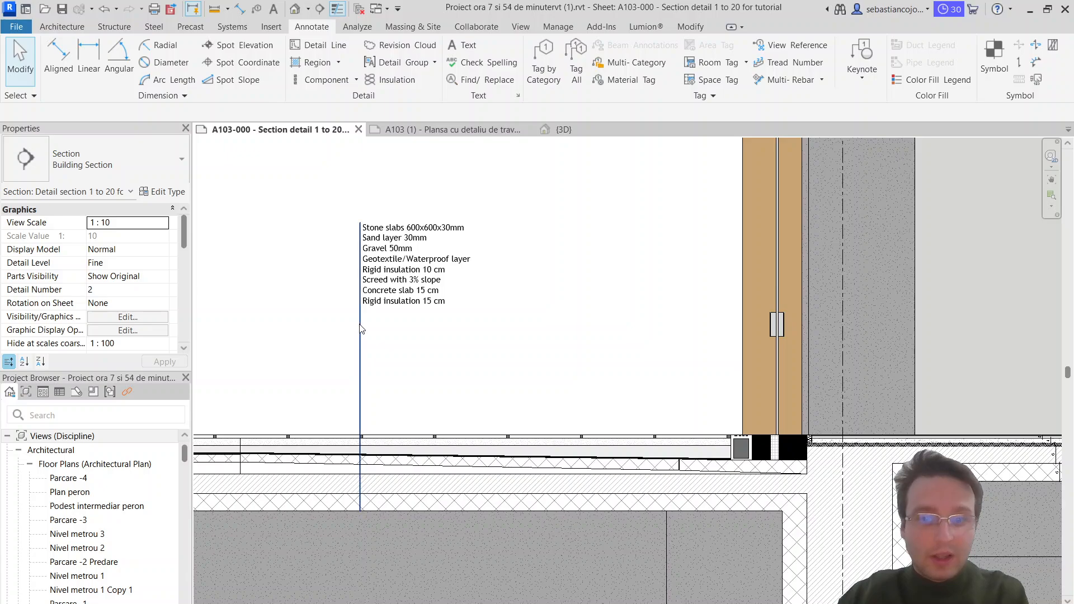
Step: Draw a slanted detail line from the drainage channel beside the wall up and to the left as a leader
scroll(734, 440, "up", 2)
scroll(733, 431, "down", 2)
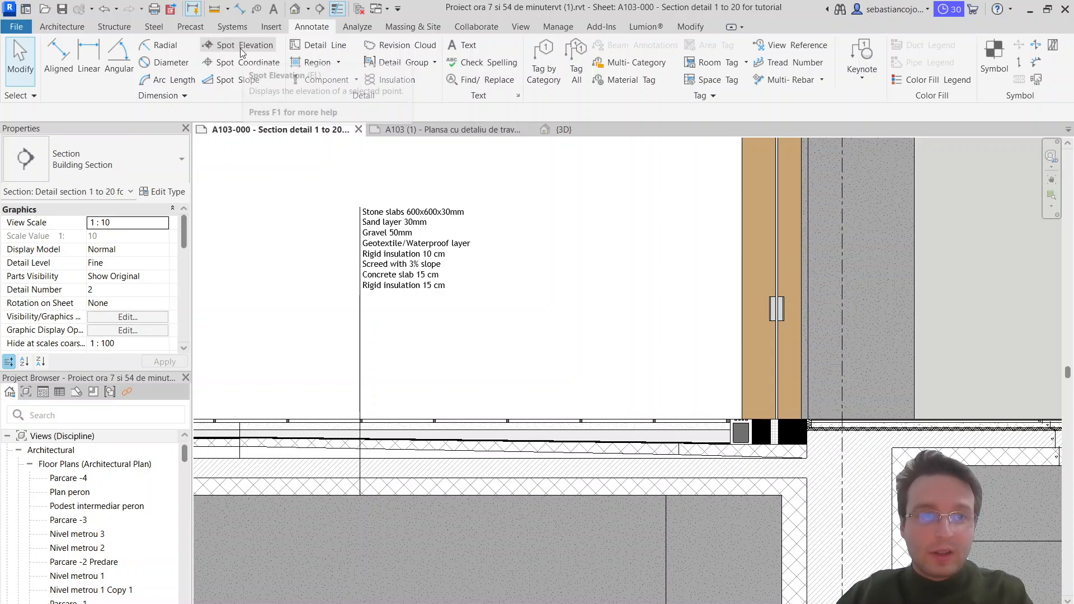
left_click(319, 45)
scroll(725, 426, "up", 2)
left_click(736, 416)
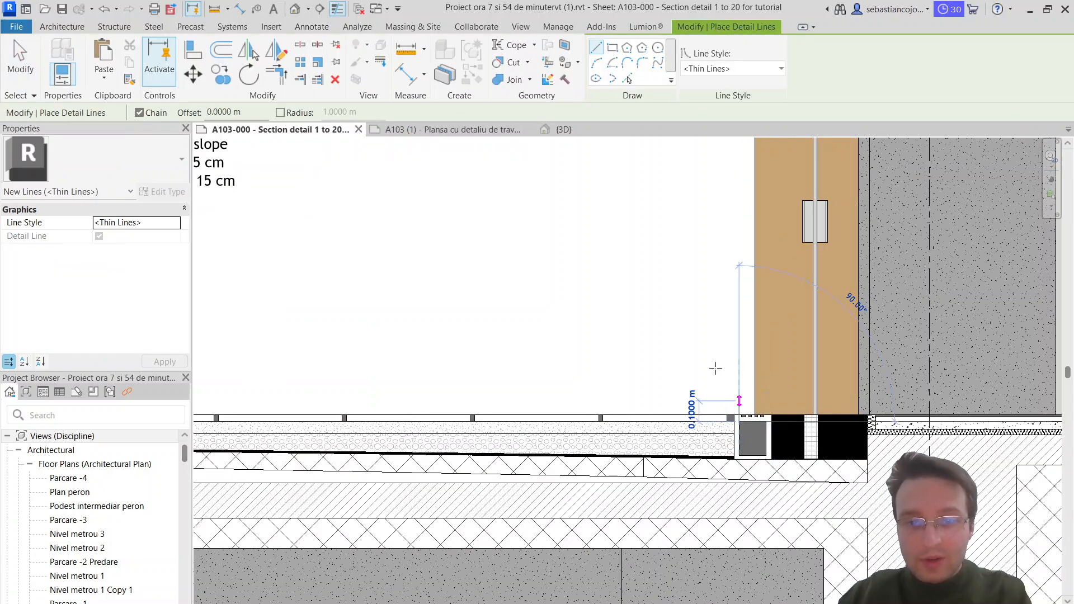
key("Escape")
key("Escape")
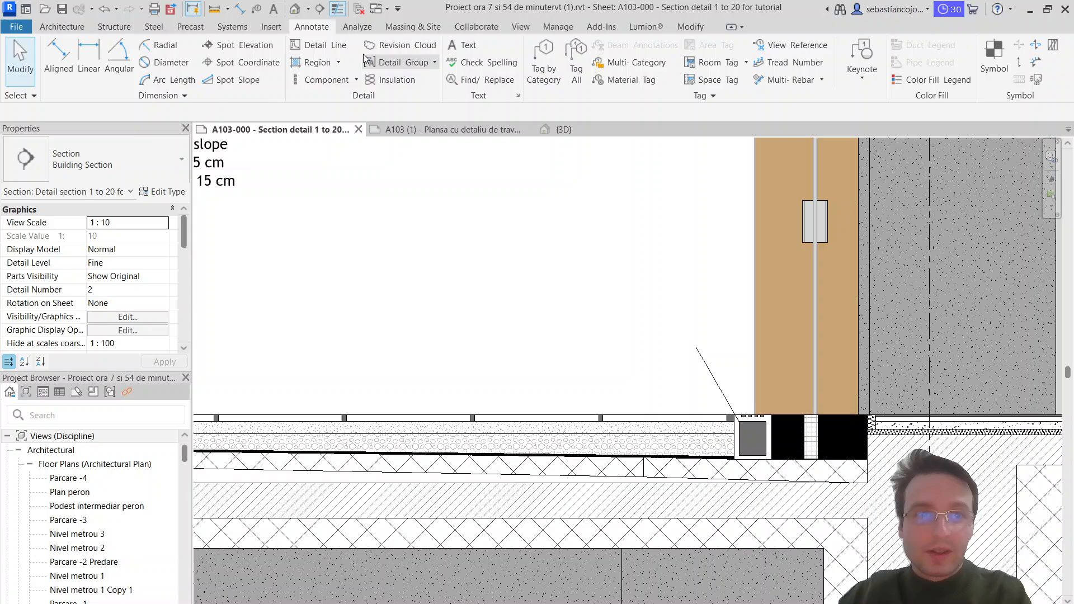
Step: Place the text note "Drainage system" at the upper end of the drainage channel's leader line
left_click(468, 43)
left_click(594, 324)
type("Dr")
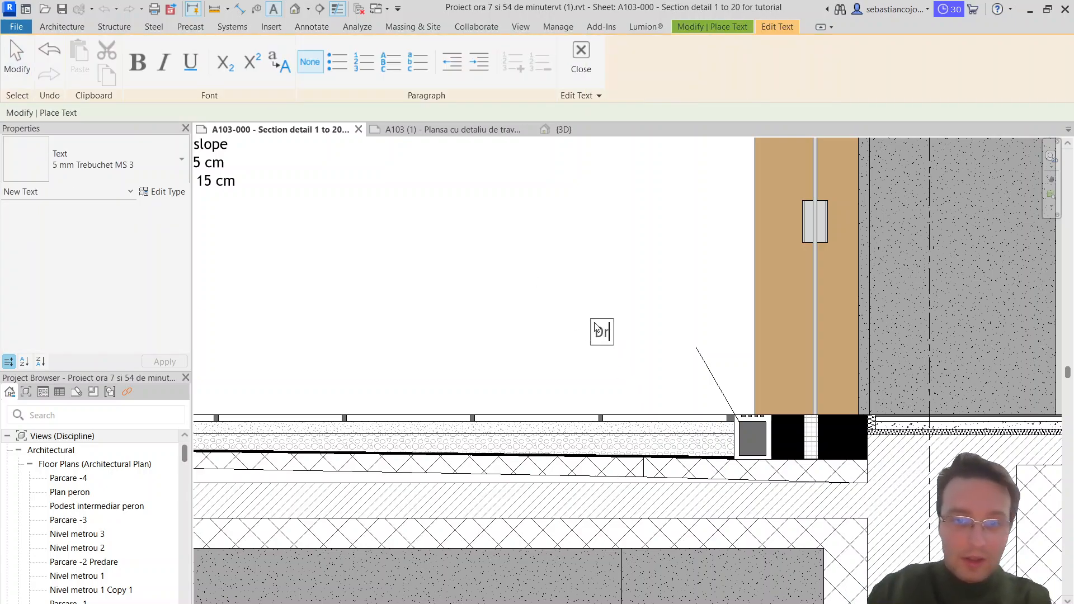
type("ainage system")
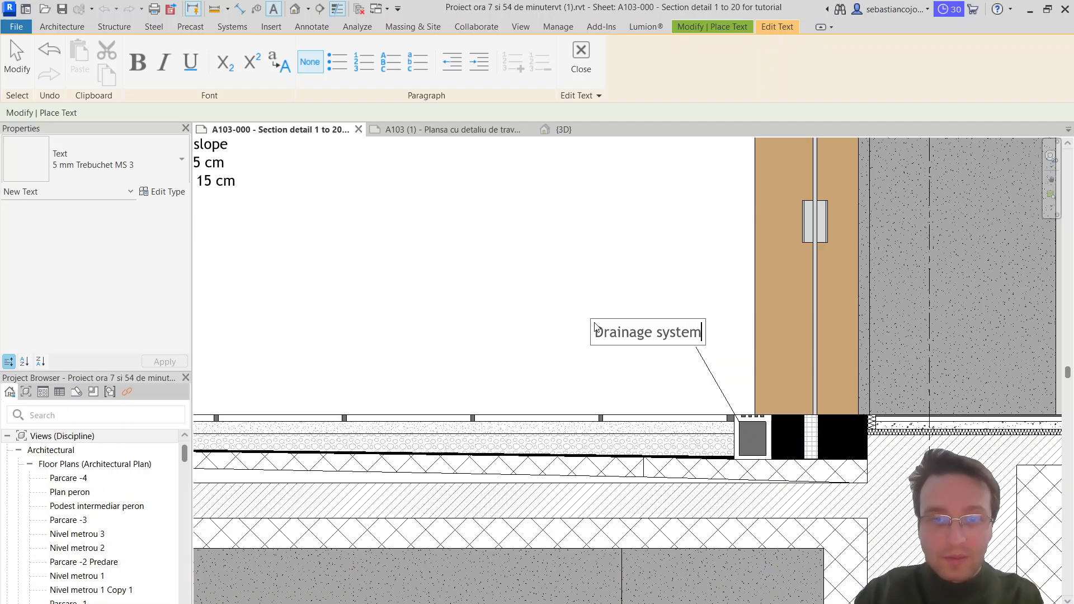
left_click(634, 401)
scroll(637, 358, "down", 2)
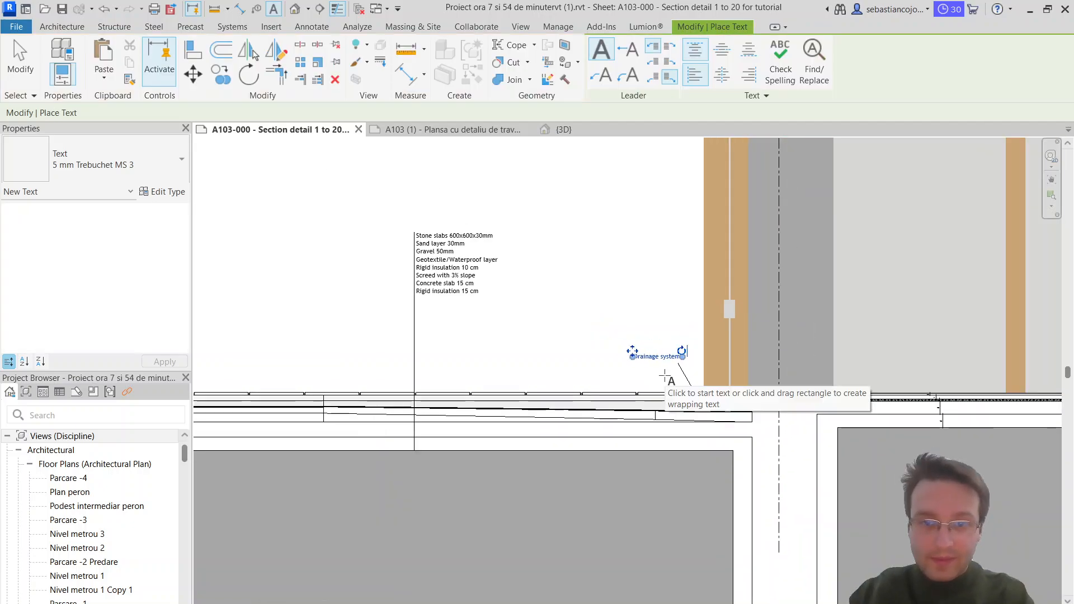
key("Escape")
left_click(646, 363)
key("Escape")
Step: Draw a vertical detail line about 0.88 m long from the underside of the interior floor build-up upward as a leader
middle_click_drag(798, 437, 731, 404)
scroll(732, 404, "up", 3)
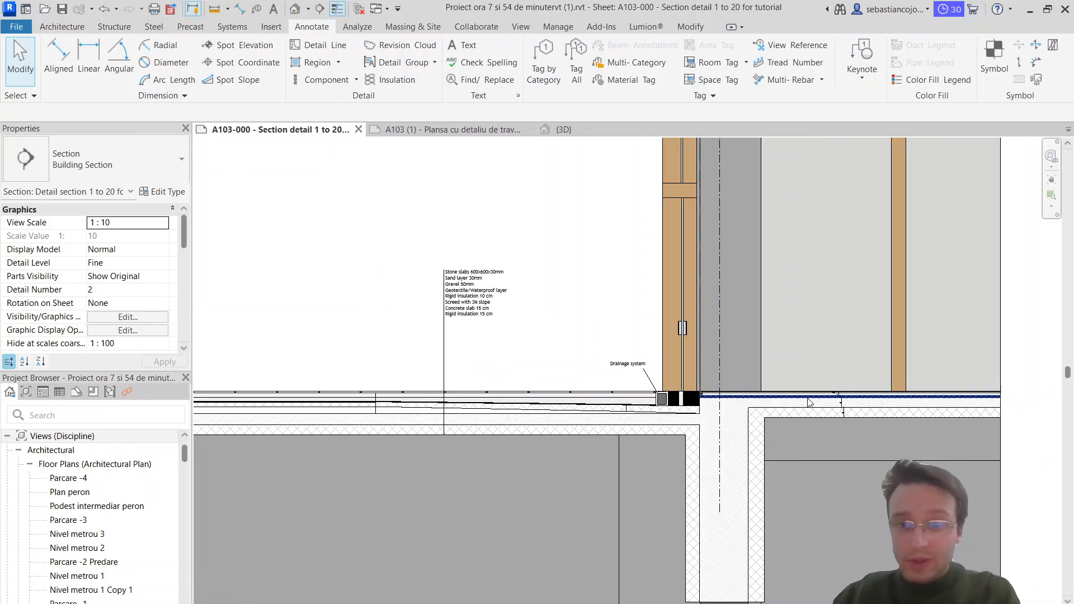
scroll(641, 376, "up", 1)
middle_click_drag(640, 377, 523, 395)
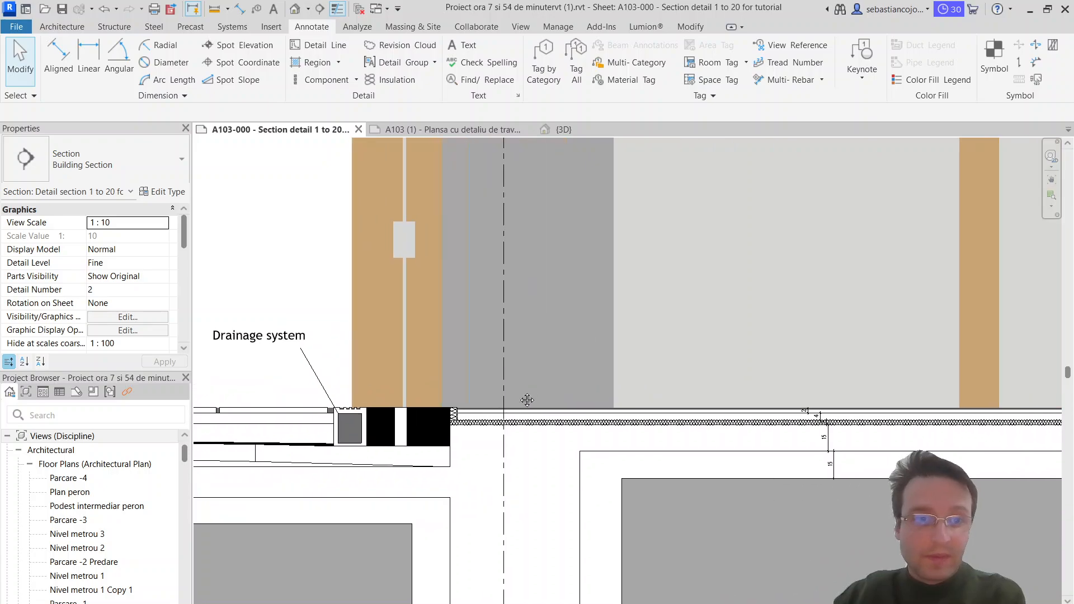
left_click(320, 45)
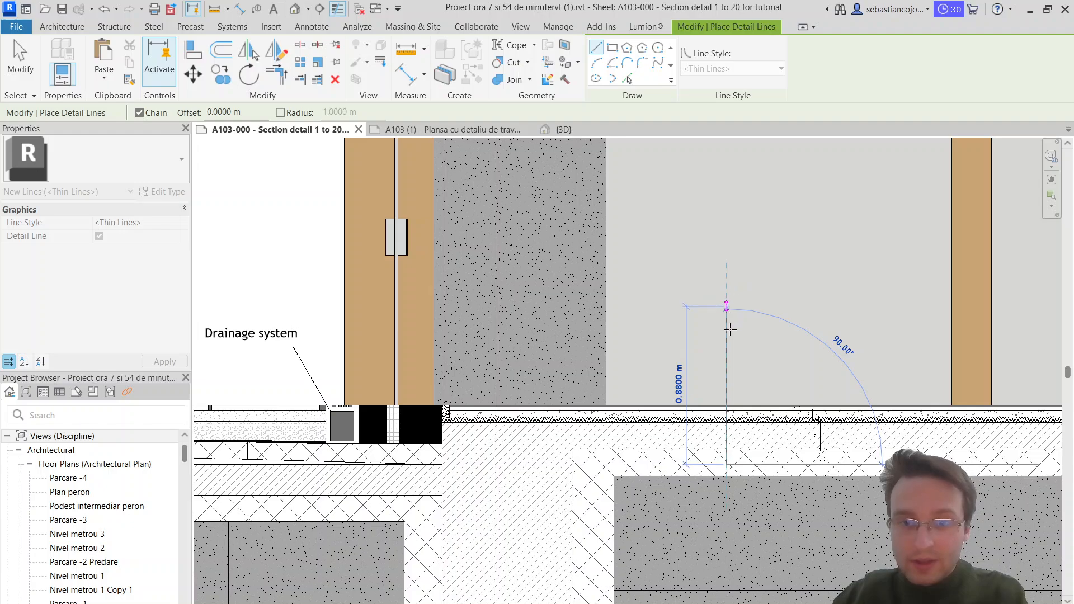
left_click(726, 307)
key("Escape")
Step: Place a text note beside the upper end of the interior floor's leader line with the first line "Finish layer 20 mm"
scroll(529, 389, "down", 3)
scroll(264, 280, "up", 2)
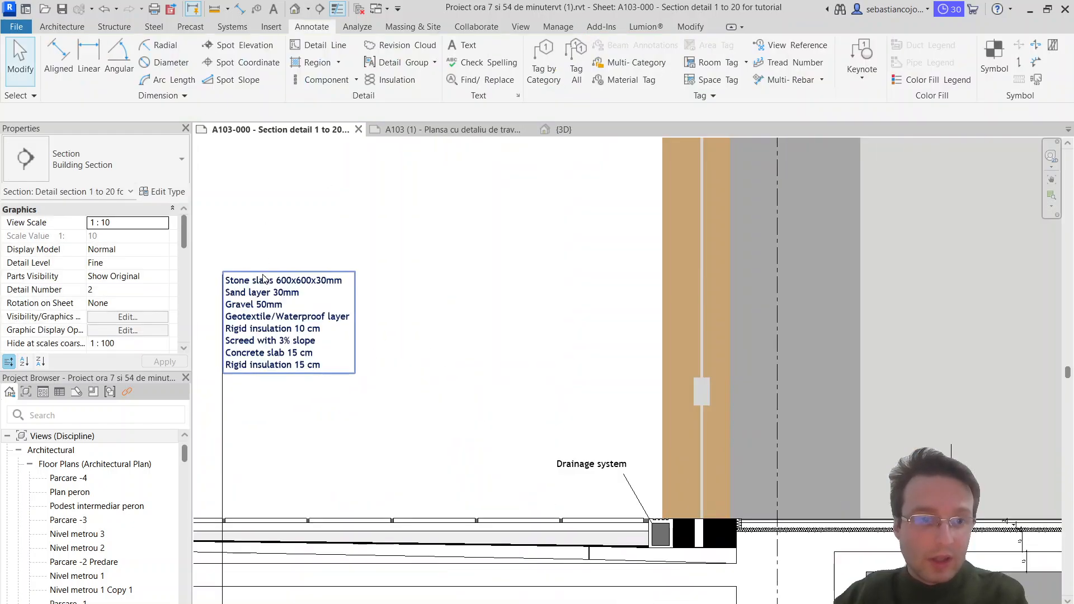
scroll(267, 296, "down", 3)
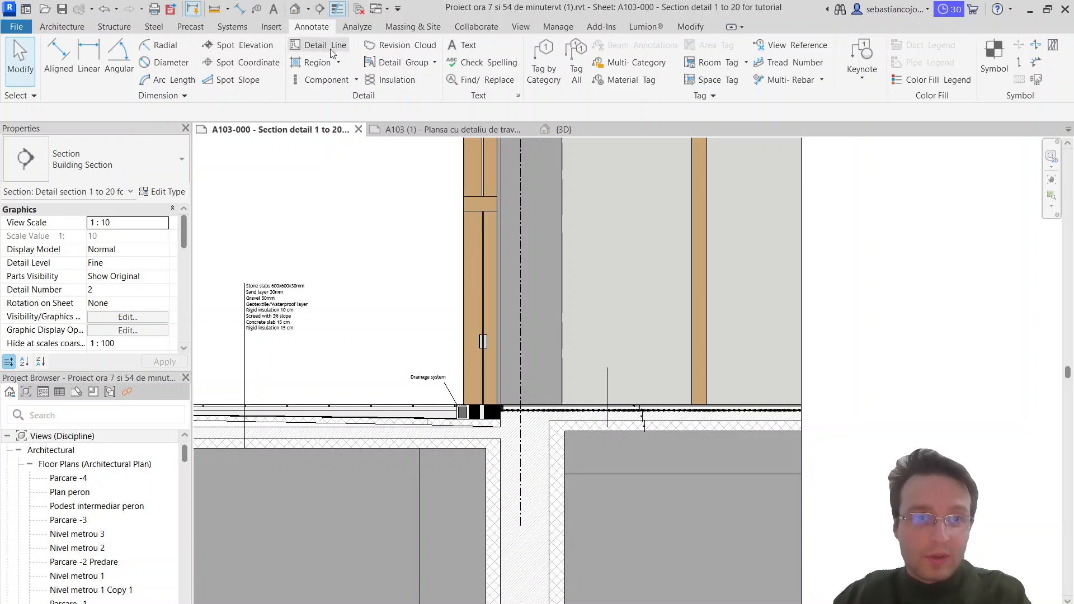
left_click(476, 48)
scroll(612, 358, "up", 4)
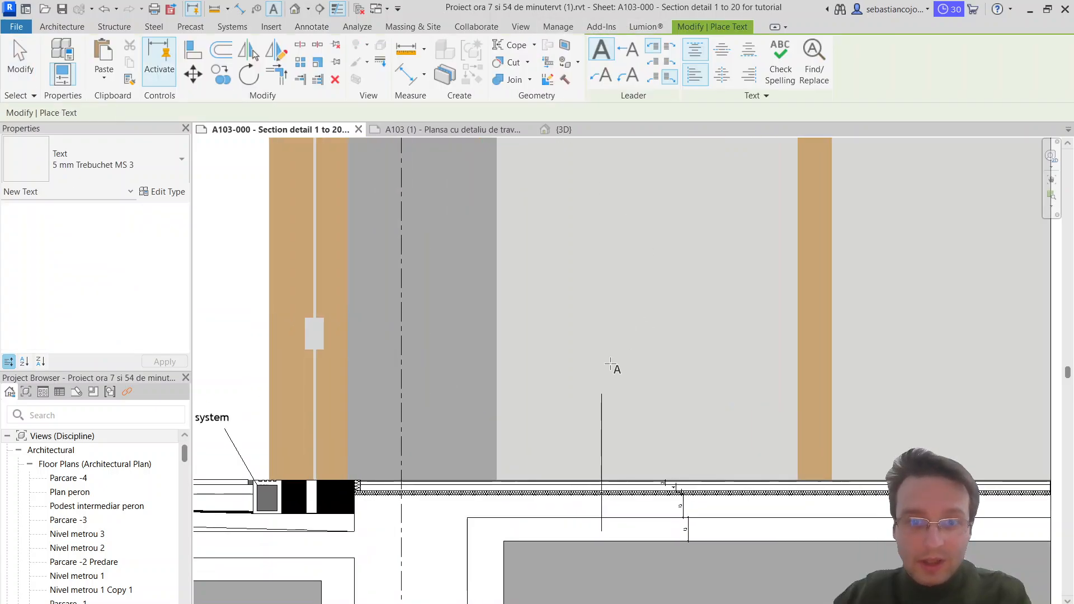
left_click(614, 409)
scroll(614, 411, "up", 3)
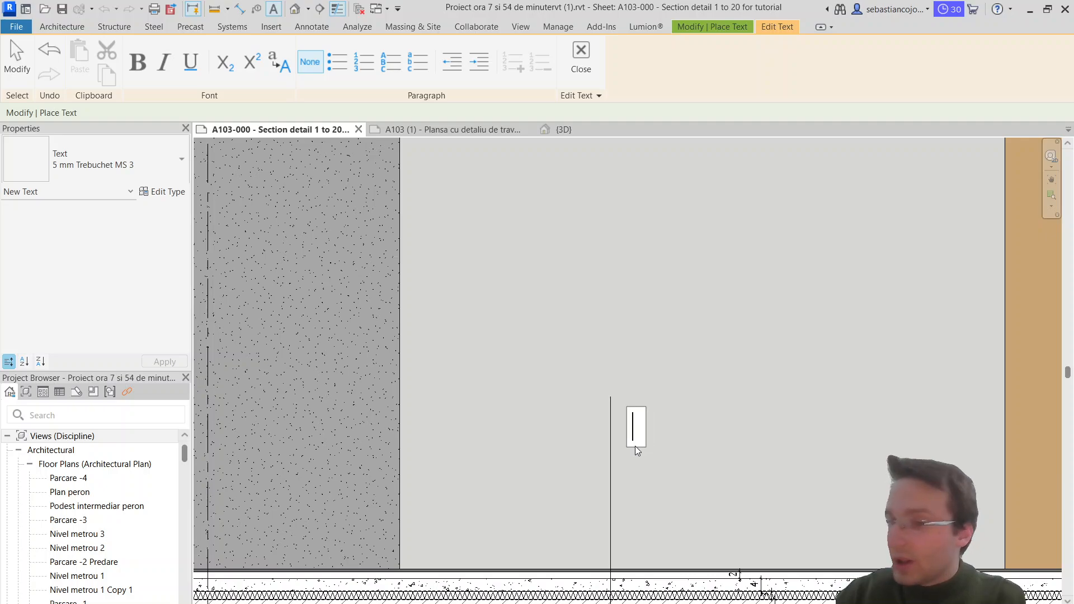
type("Fis")
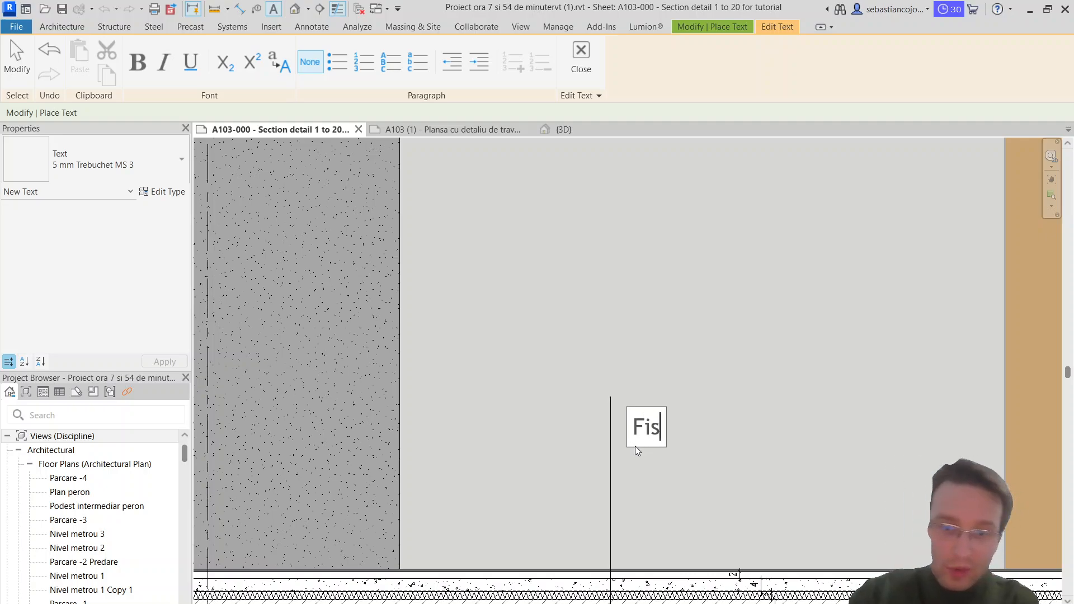
key("BackSpace")
type("nish la")
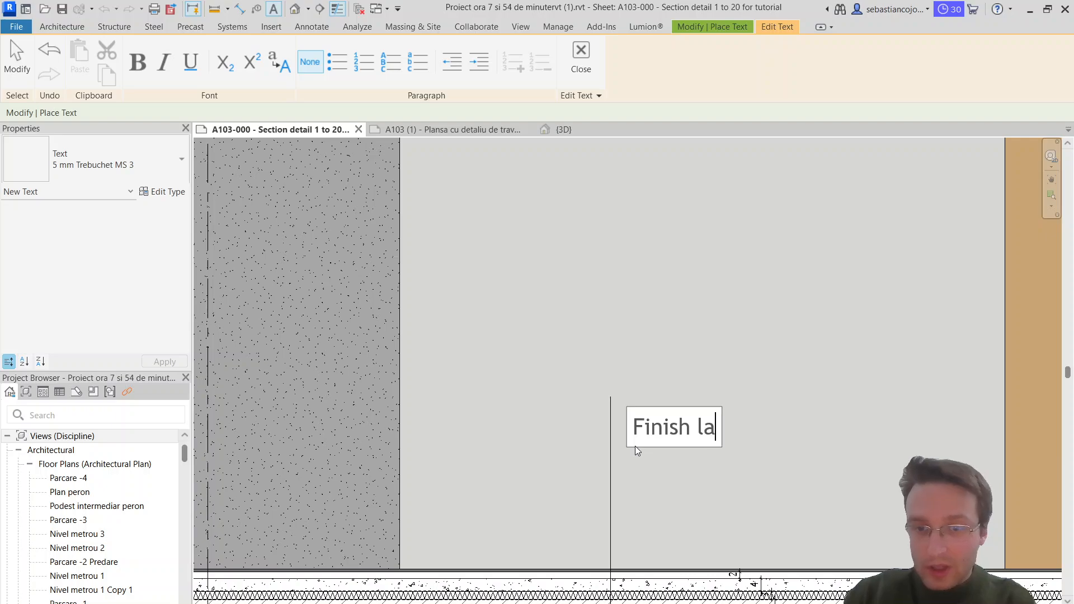
type("yer 20 mm")
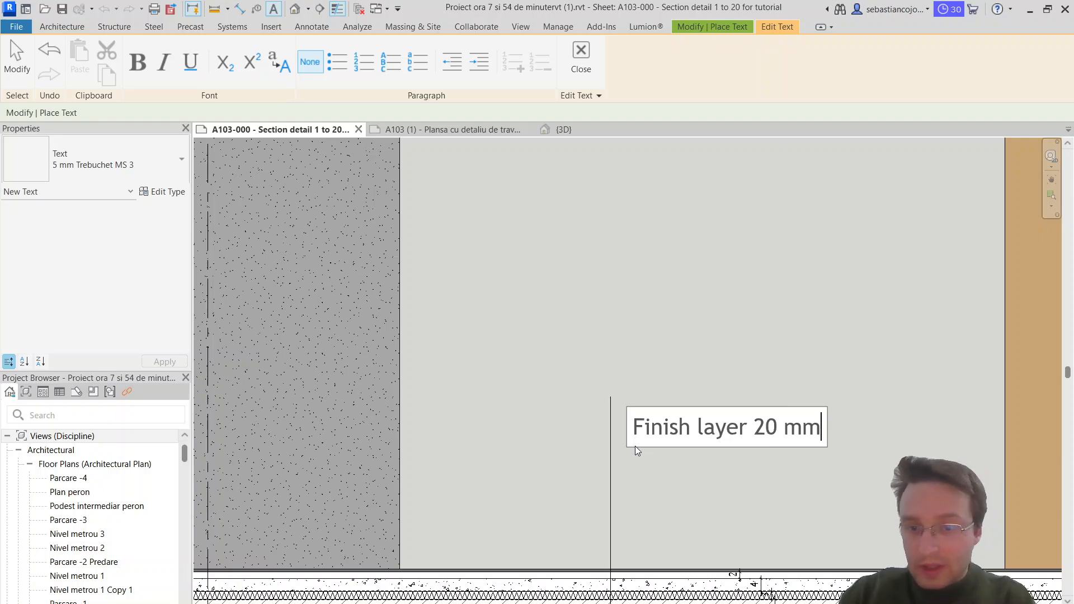
key("Return")
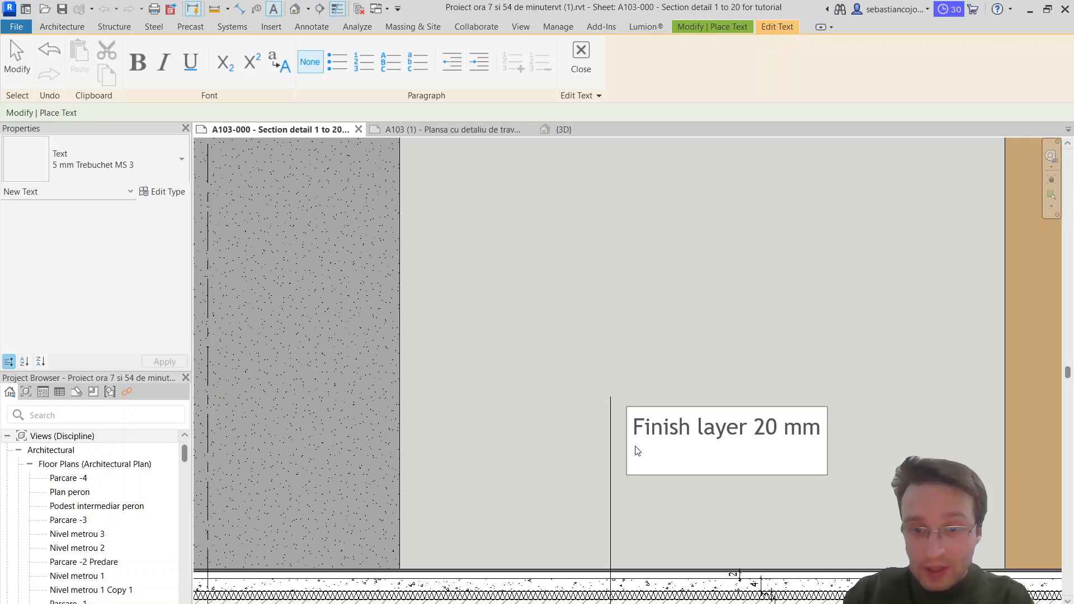
key("BackSpace")
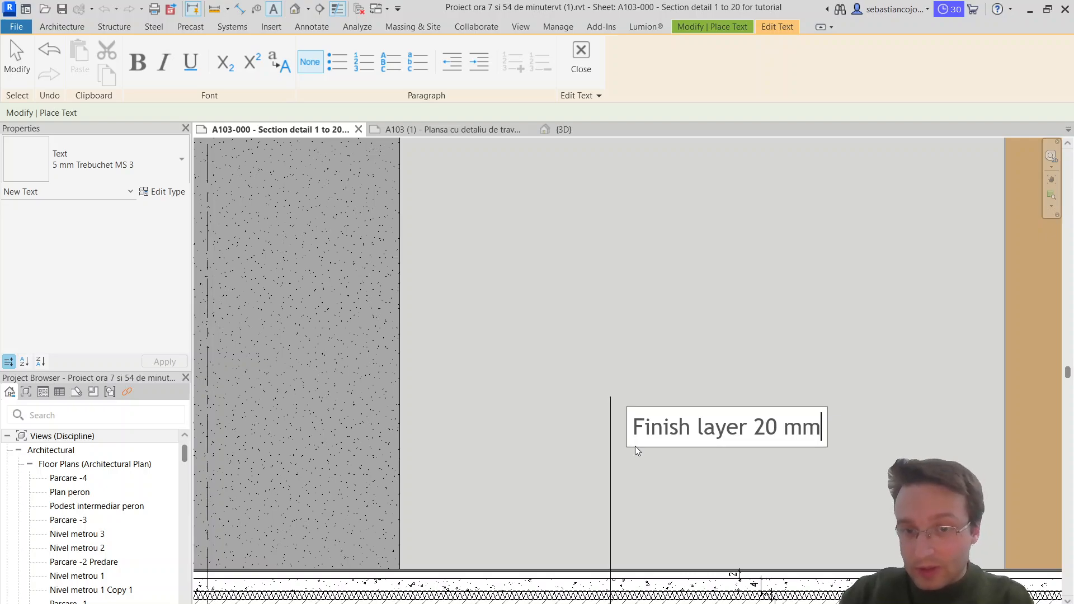
key("Return")
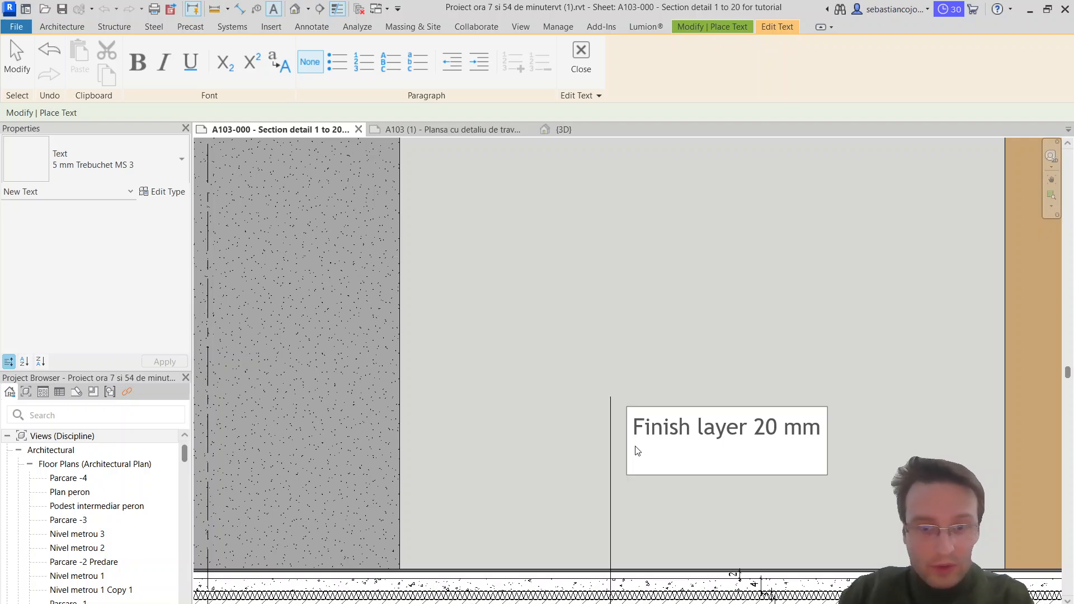
Step: Add the lines "Concrete screed 40mm" and "Insulation 30mm" to the interior floor note
type("Concre")
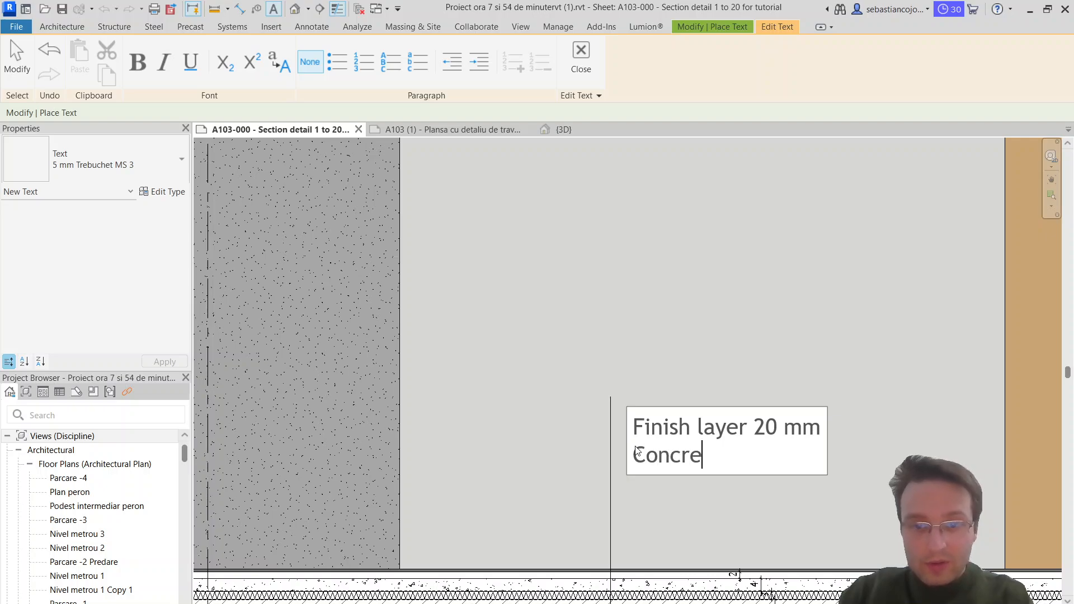
type("te screed")
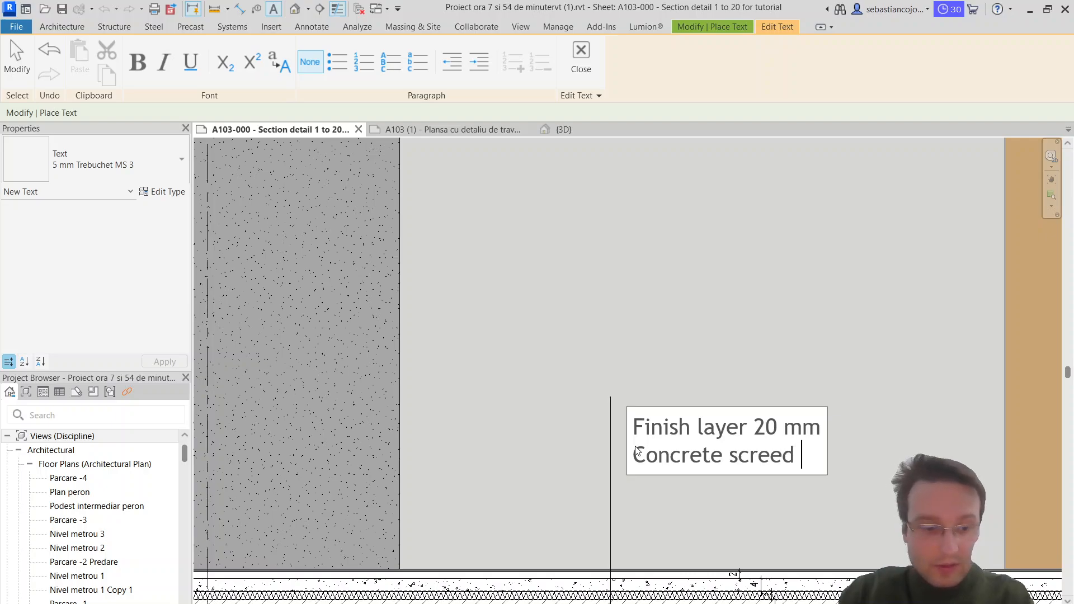
type(" 40mm")
key("Return")
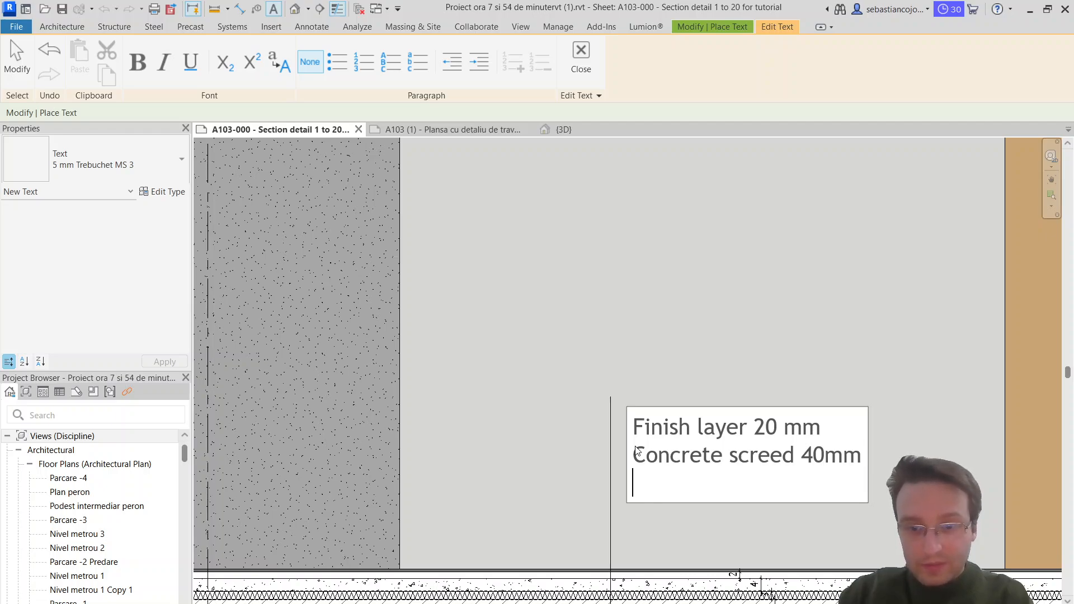
type("Insulation ")
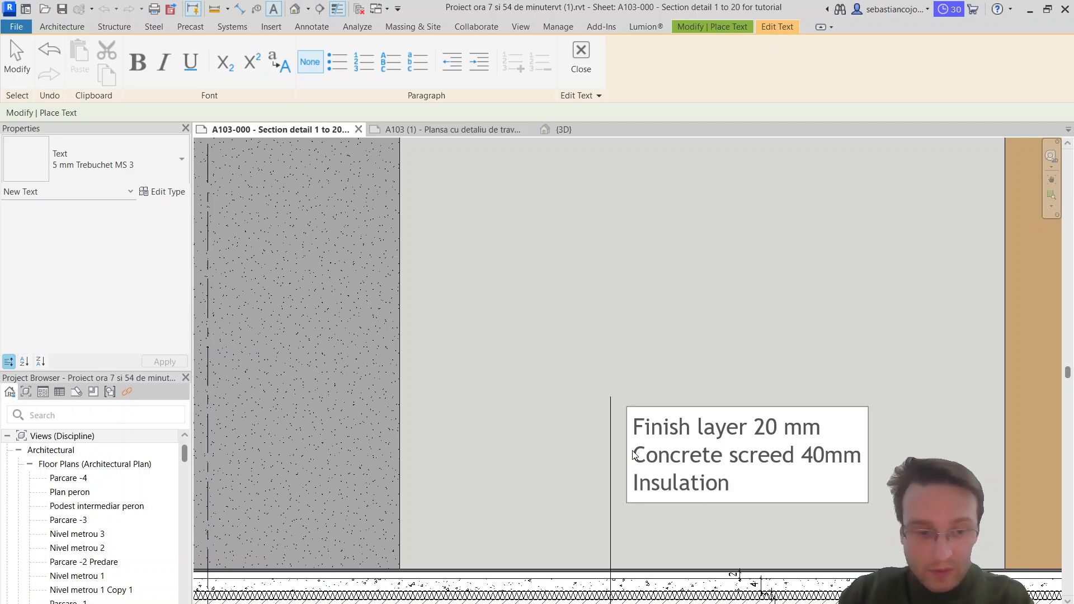
type("30mm")
key("Return")
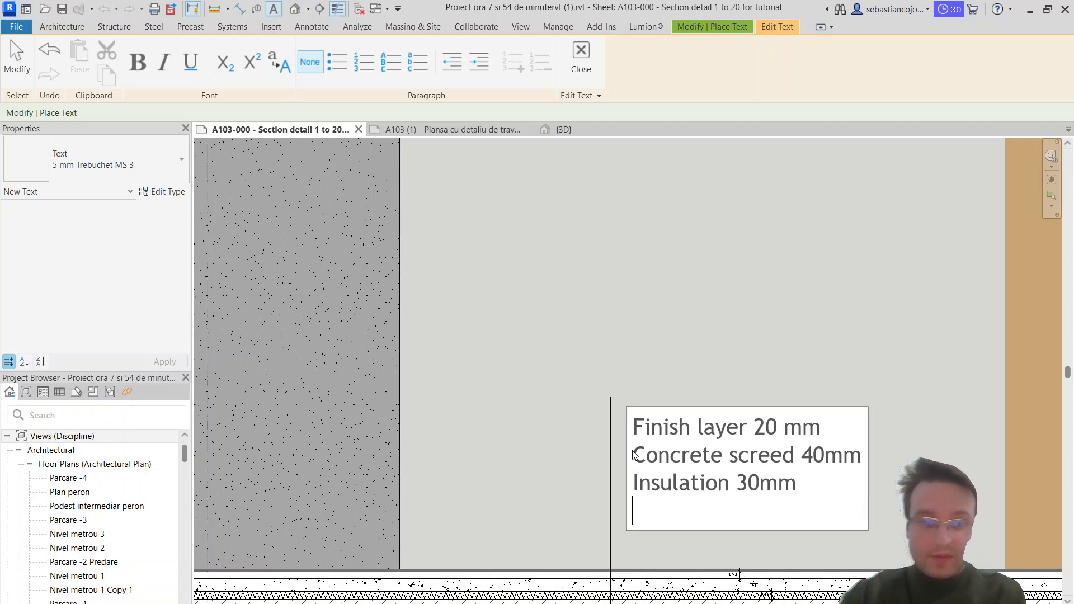
Step: Add the lines "Concrete slab 15 cm" and "Rigid insulation 15 cm" to the end of the interior floor note
scroll(686, 367, "down", 2)
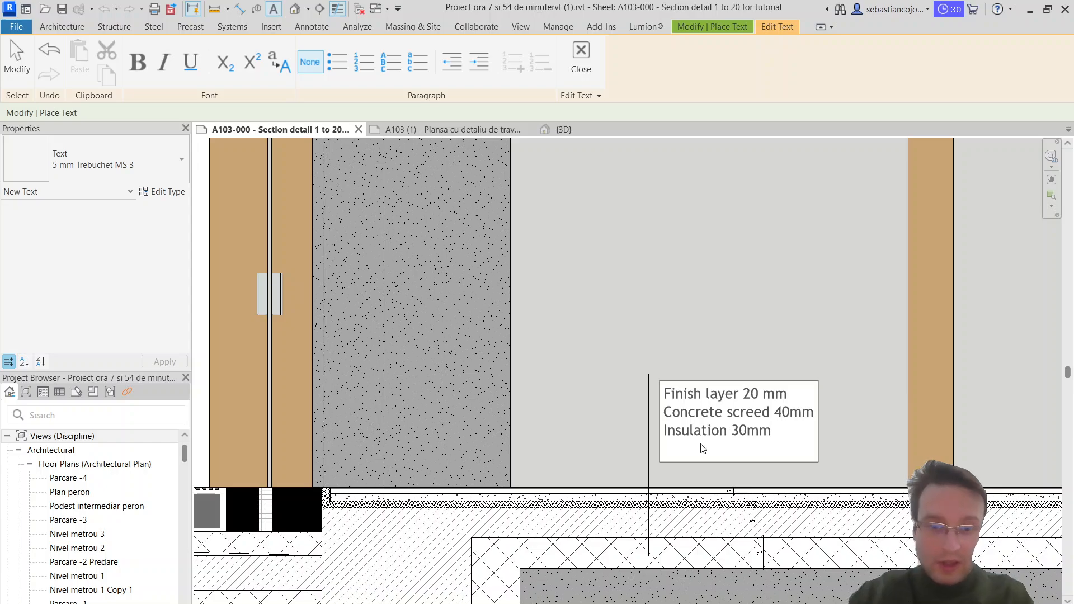
type("1")
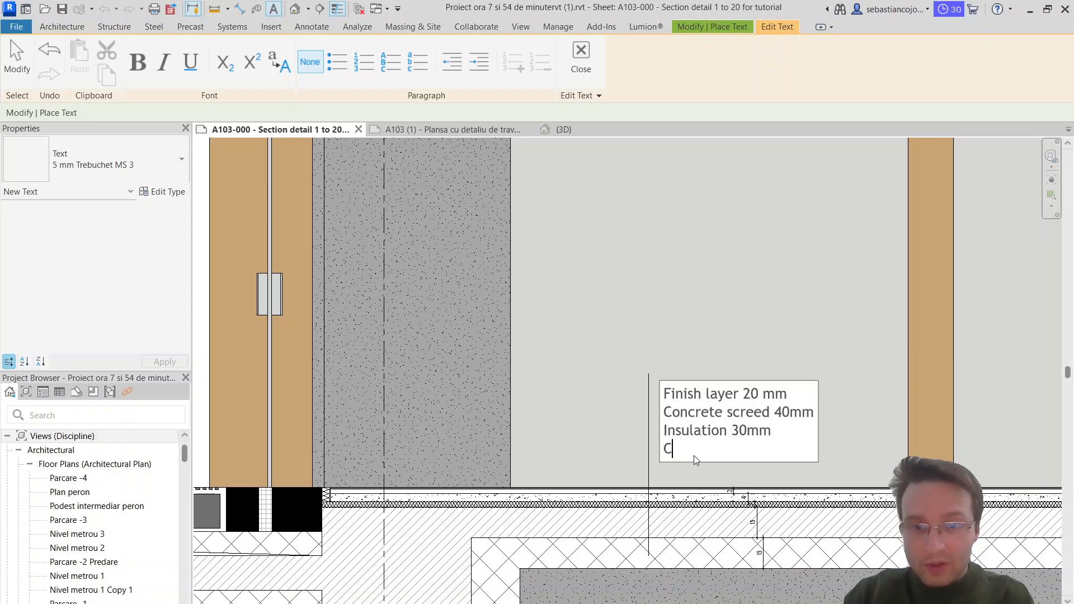
type("oncrete la")
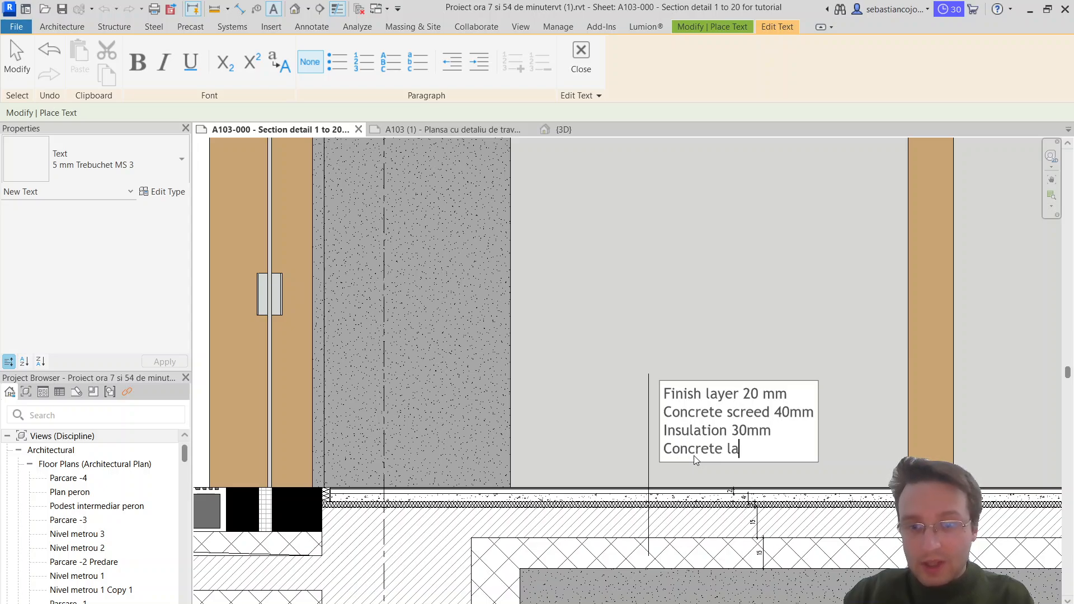
key("BackSpace")
key("BackSpace")
type("slap")
key("BackSpace")
type("b")
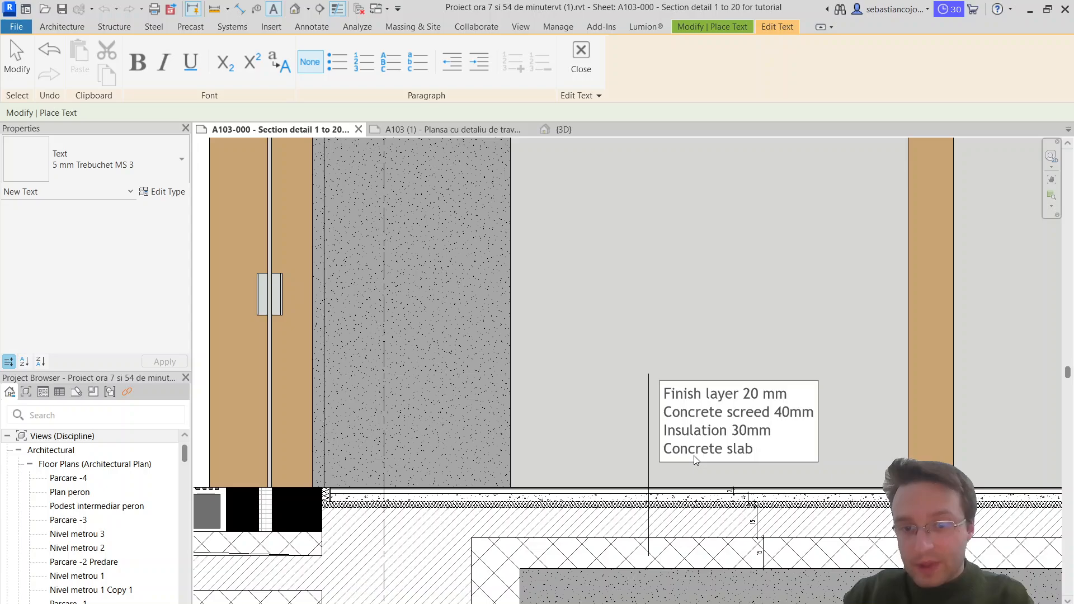
type(" 15 cm")
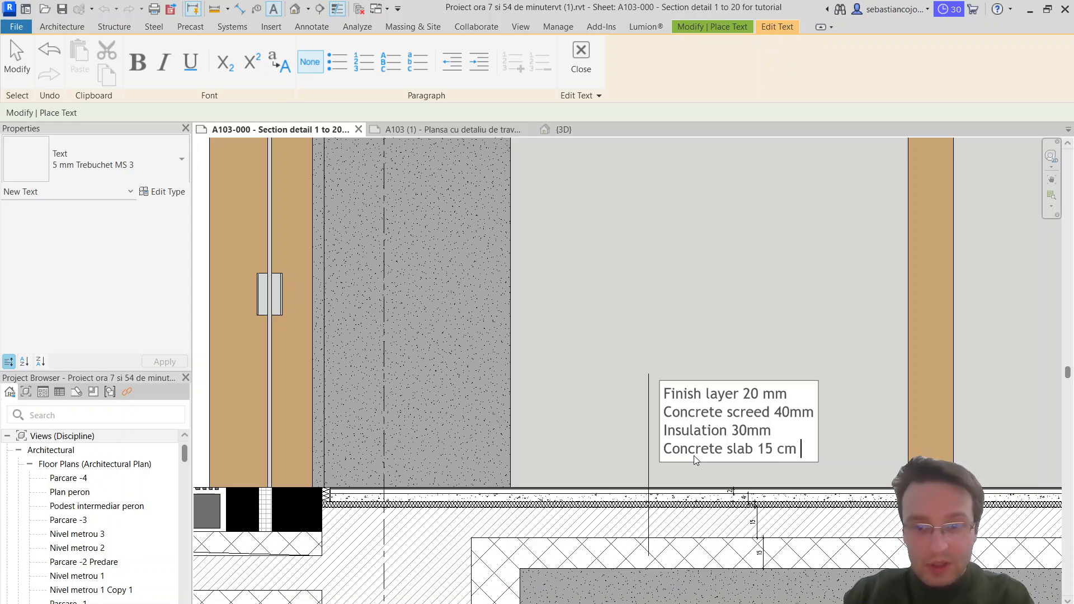
key("Return")
type("Rigi")
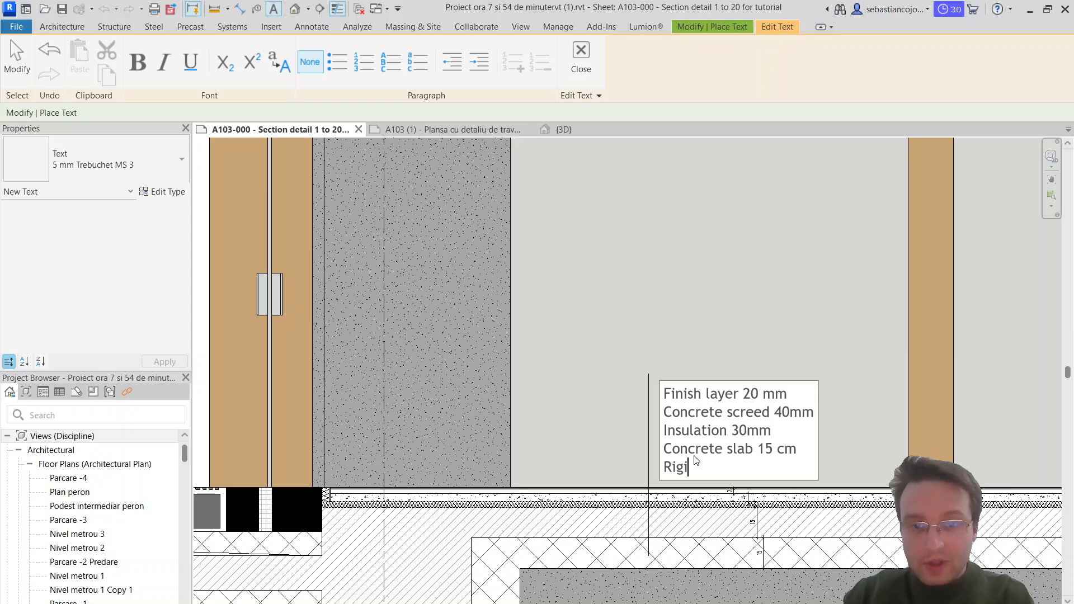
type("d insulation ")
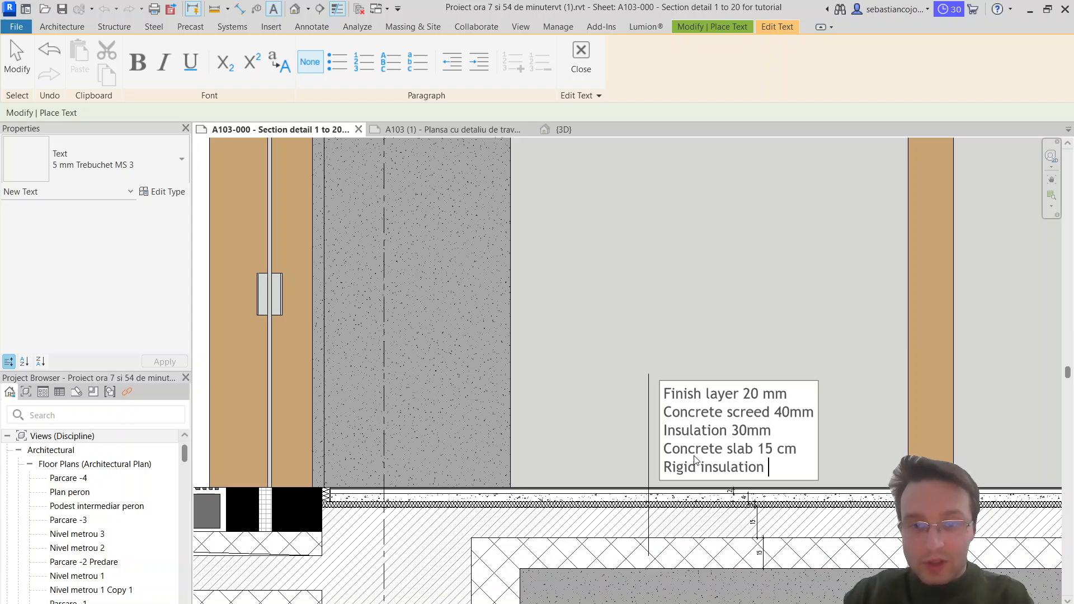
type("15 cm")
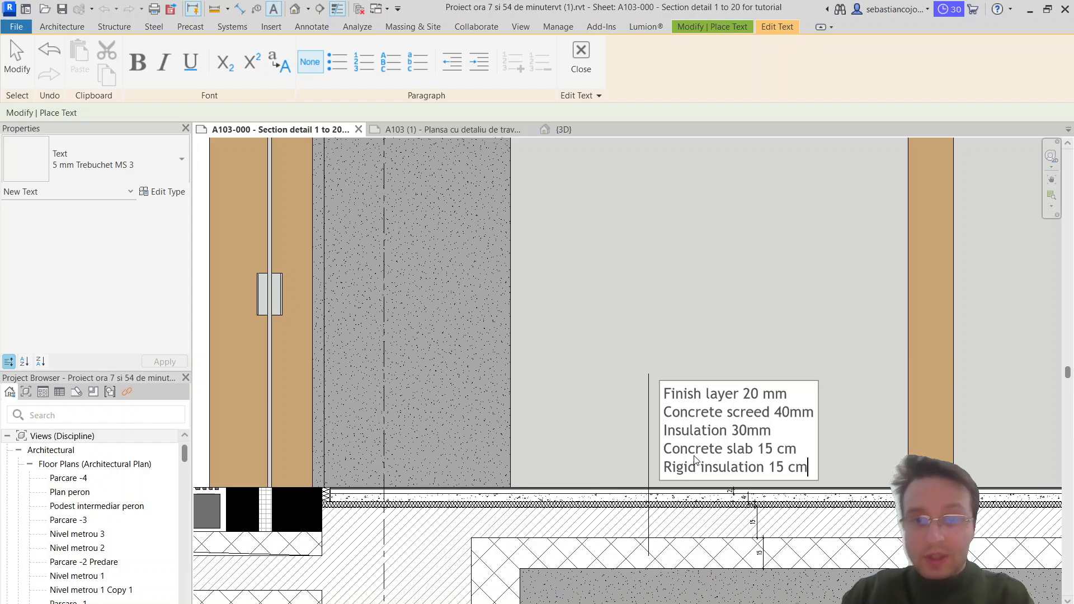
Step: Insert the line "Adhesive layer" below "Finish layer 20 mm" and finish the text note
left_click(797, 394)
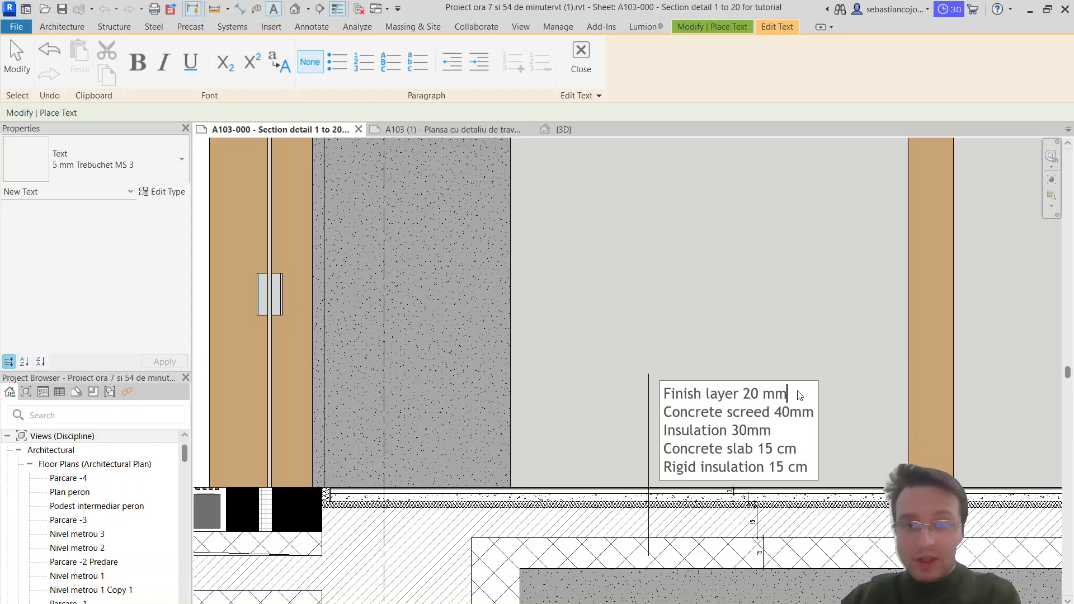
type("\\")
key("BackSpace")
key("Return")
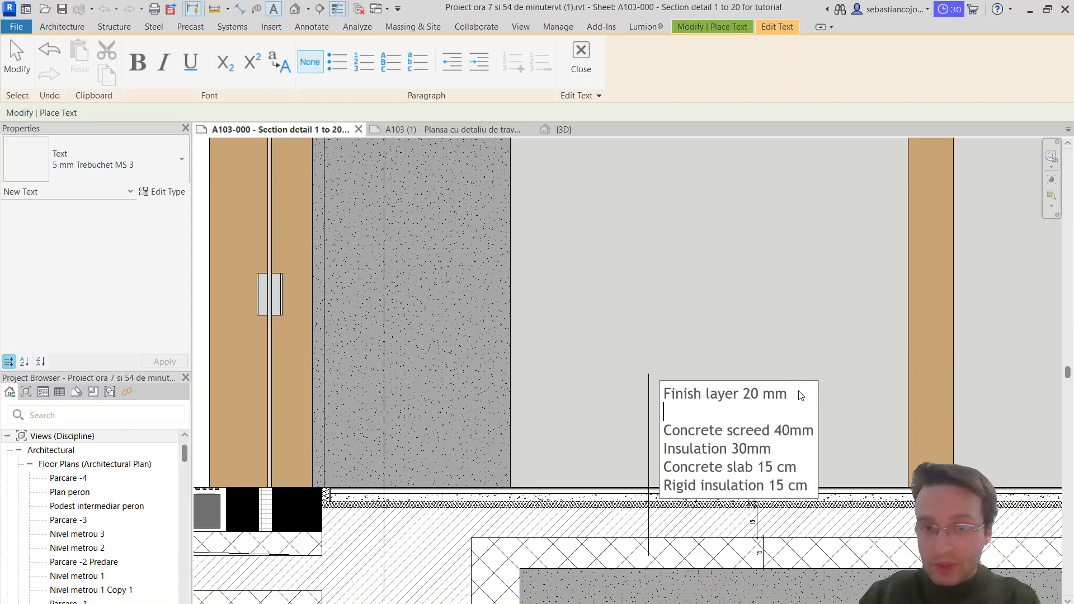
type("Adju")
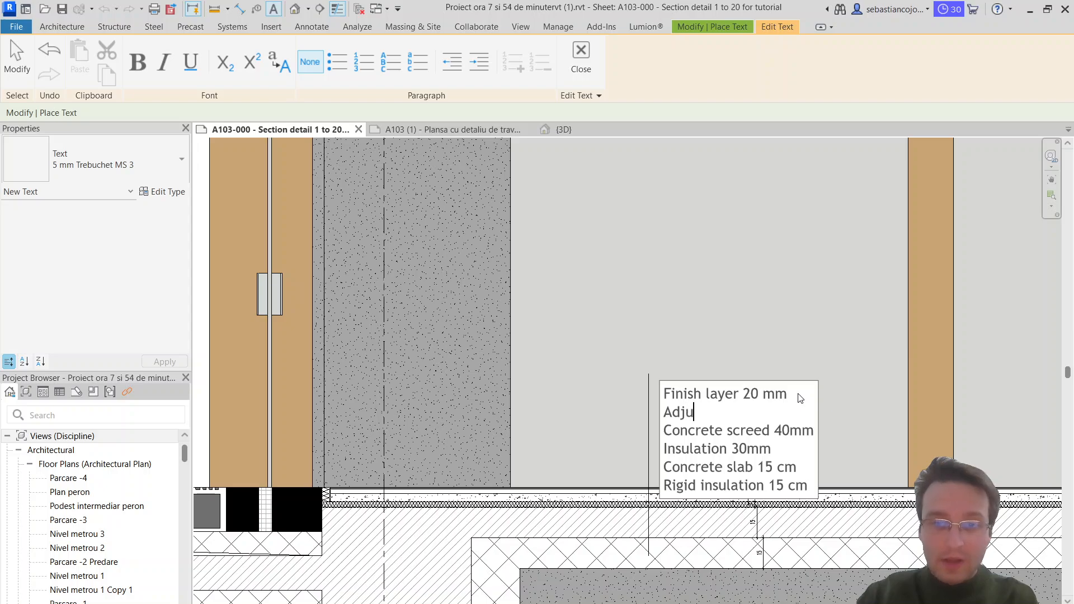
key("BackSpace")
type("hesiv")
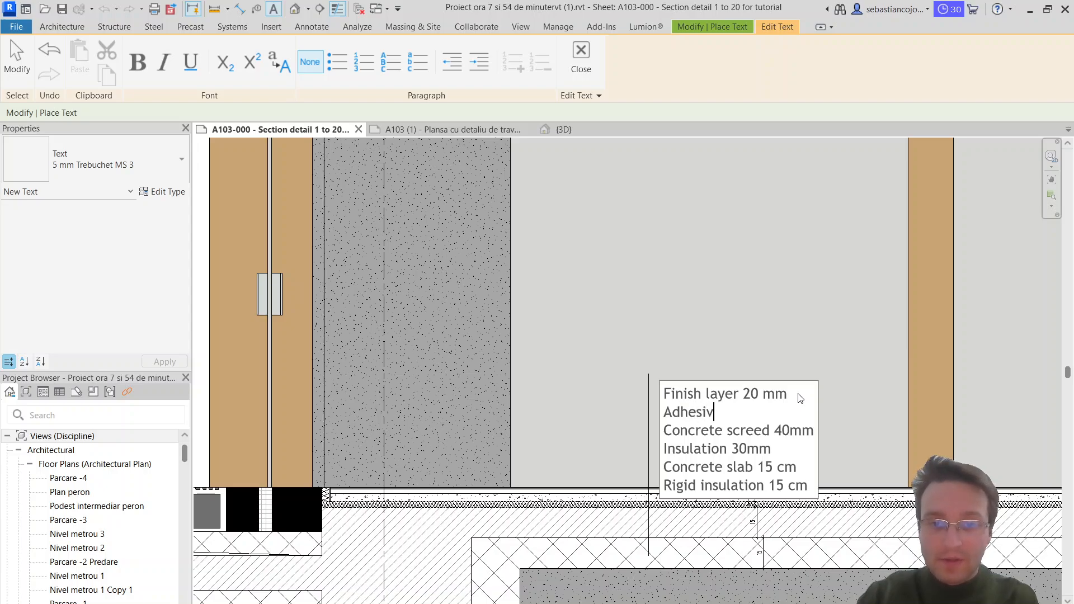
type("e layer")
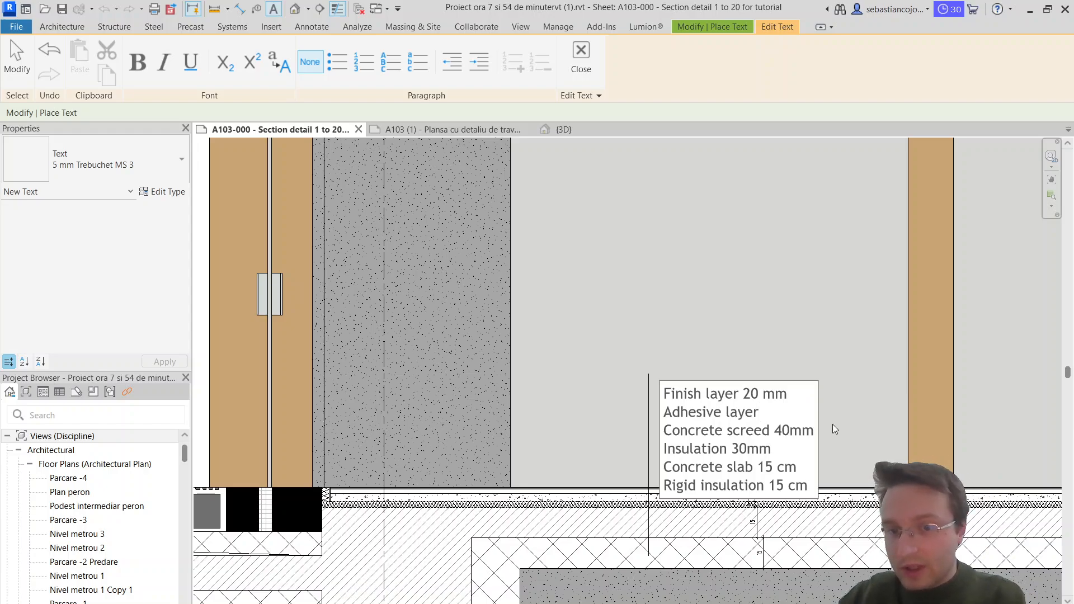
left_click(844, 381)
key("Escape")
Step: Move the interior floor note up and sideways so it sits against the upper end of its leader line
key("Escape")
left_click(670, 391)
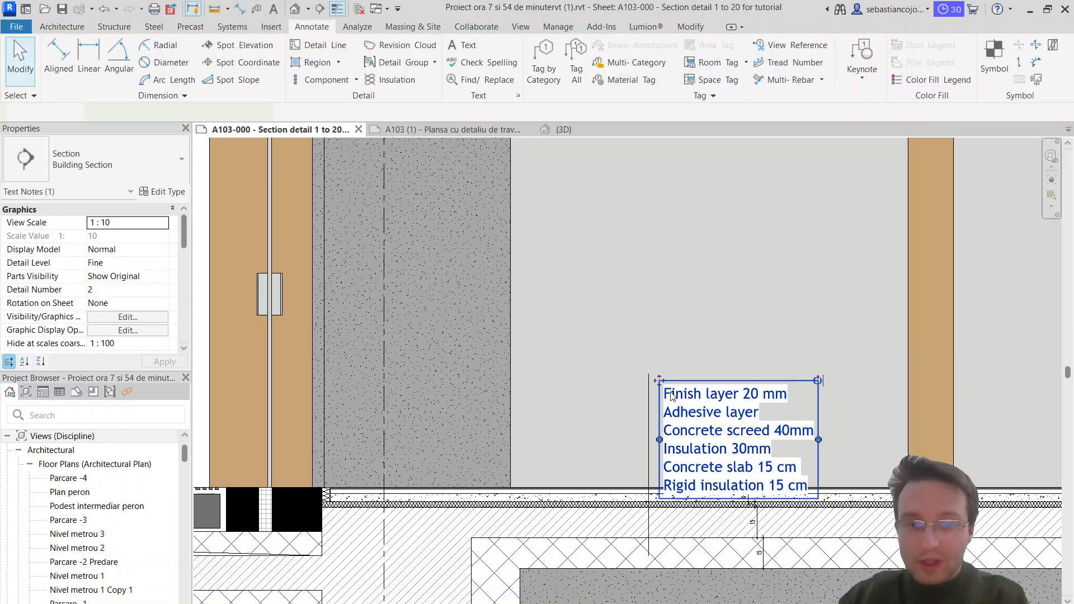
left_click_drag(659, 381, 646, 359)
scroll(652, 377, "up", 2)
key("Escape")
Step: Extend the interior floor's vertical leader line to about 0.94 m so its upper end meets the top of the note
left_click(646, 377)
left_click_drag(647, 367, 655, 367)
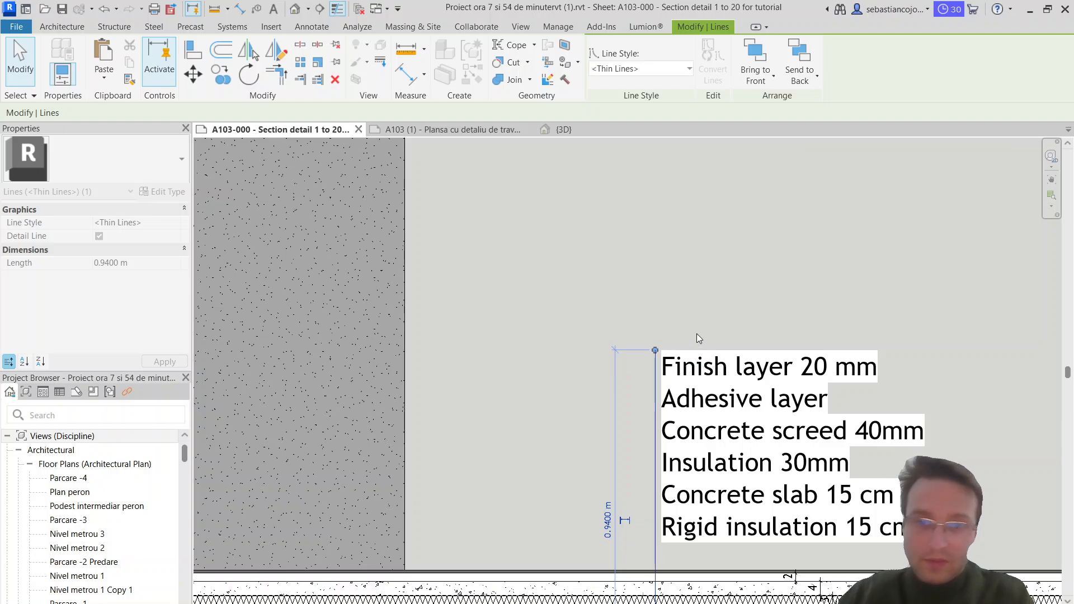
key("Escape")
scroll(698, 342, "down", 3)
scroll(696, 392, "down", 1)
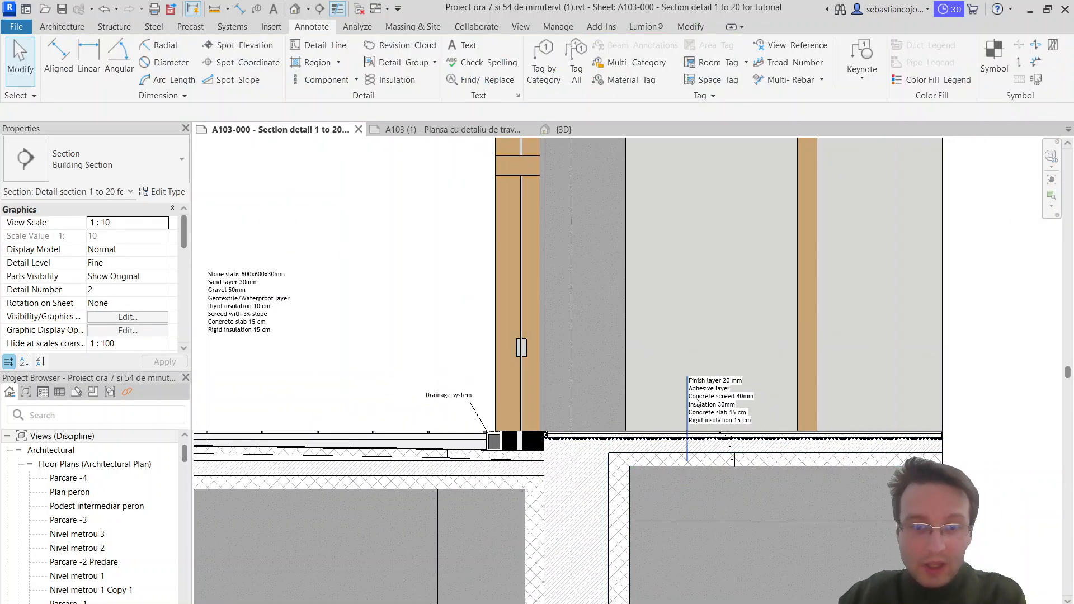
scroll(697, 402, "down", 2)
scroll(485, 407, "down", 1)
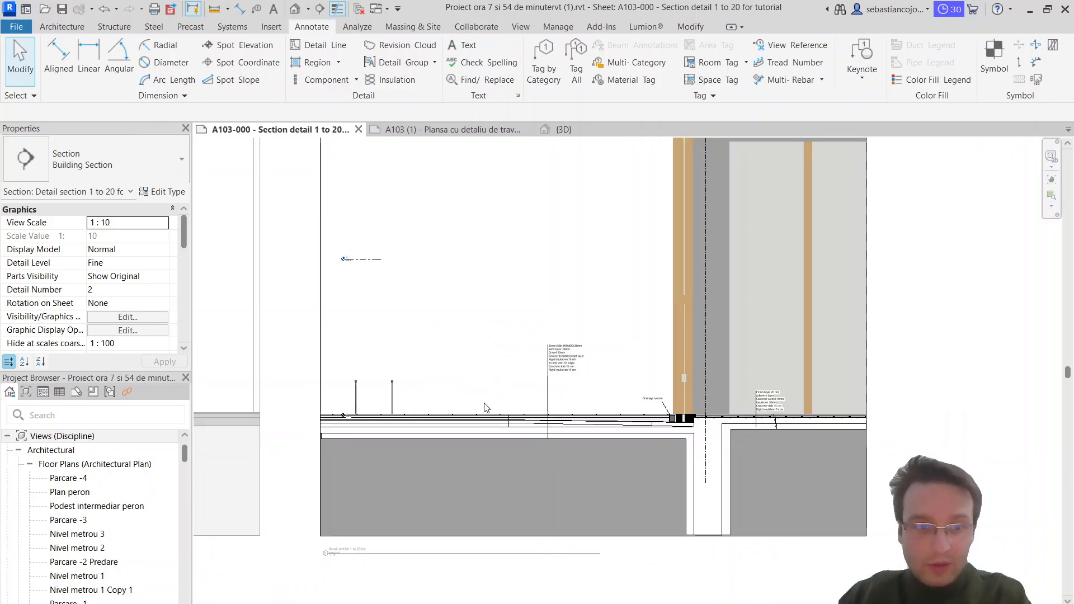
Step: Hide the two thin vertical elements standing on the exterior floor in the section view
scroll(485, 407, "up", 5)
left_click(357, 384)
left_click_drag(492, 389, 246, 343)
right_click(246, 343)
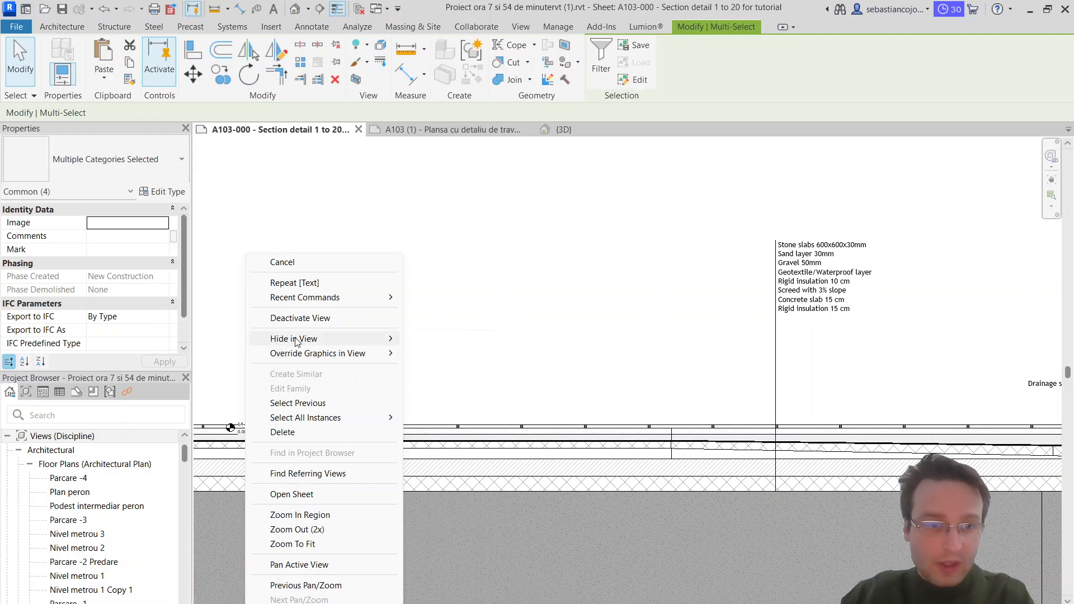
mouse_move(296, 339)
left_click(468, 344)
scroll(467, 345, "down", 8)
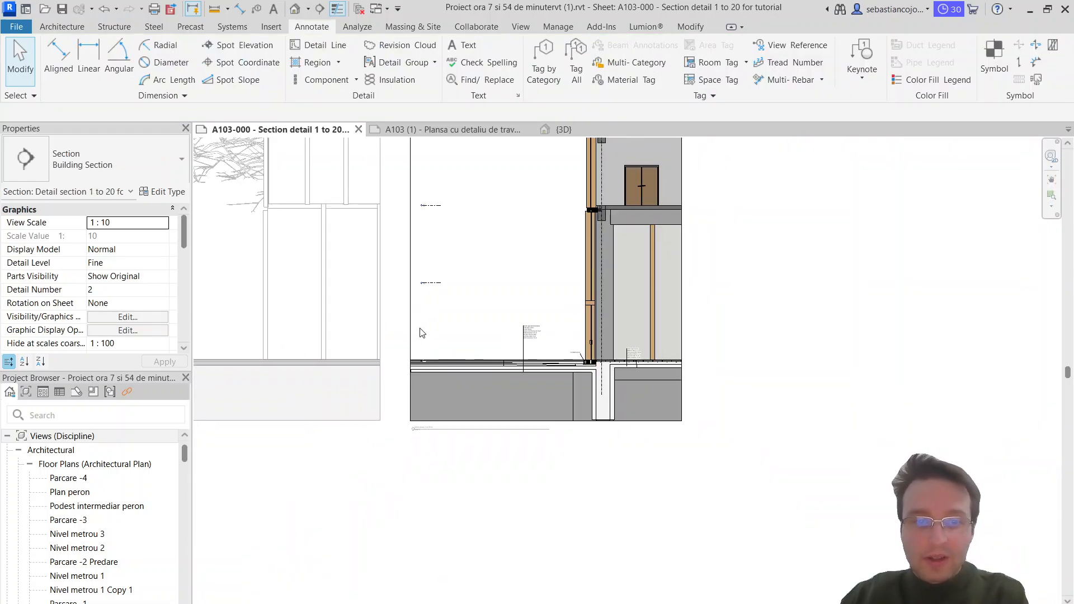
Step: Edit the model group containing grid 58, extend the grid's lower end nearly to the foundation's base, and finish the group edit
scroll(452, 398, "up", 2)
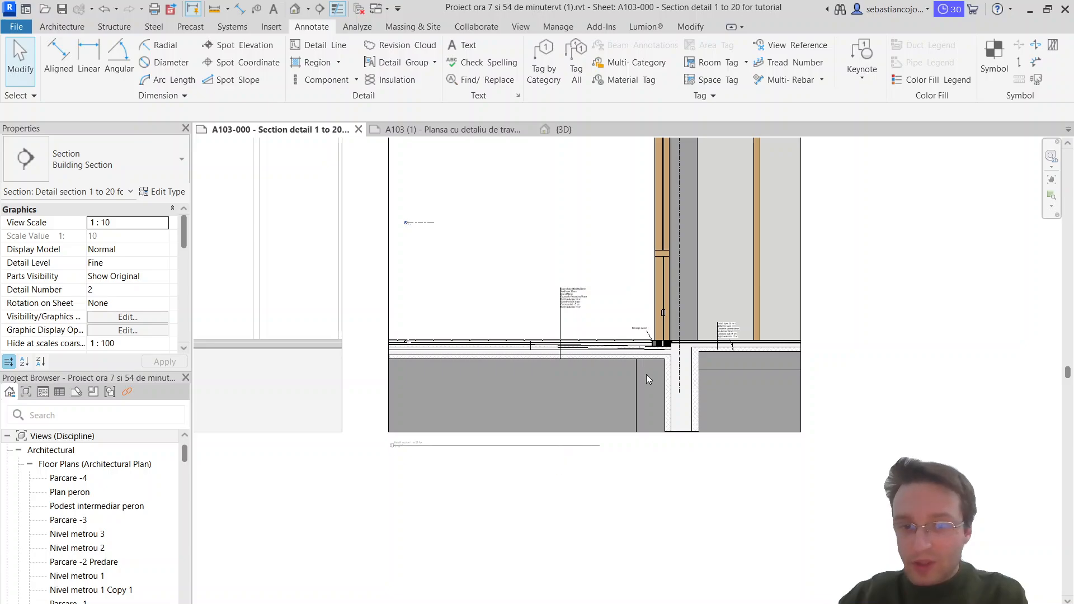
scroll(686, 336, "up", 3)
left_click(678, 417)
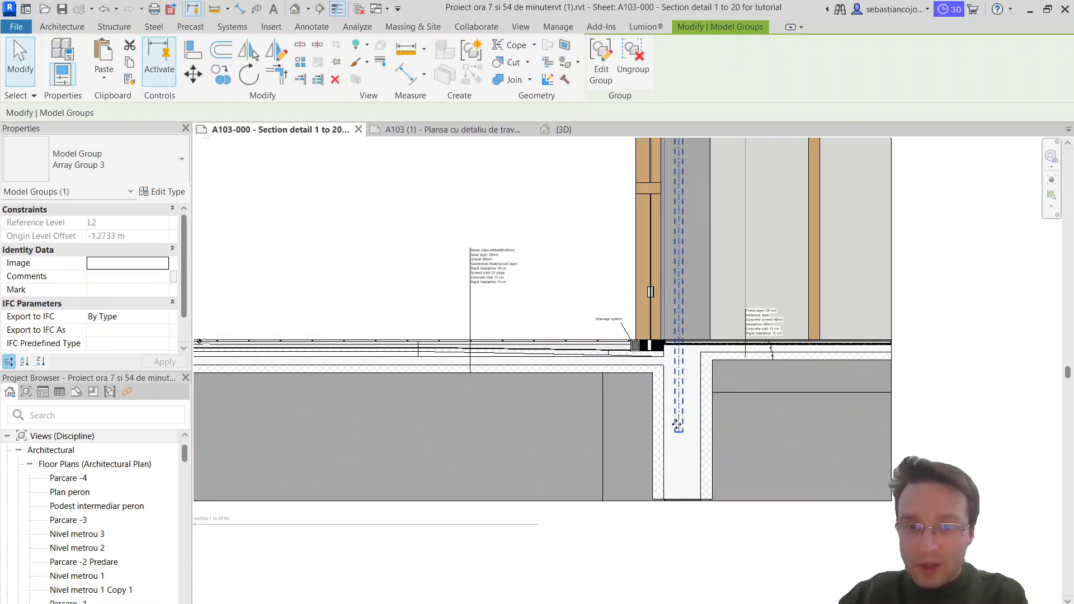
double_click(677, 424)
left_click(678, 434)
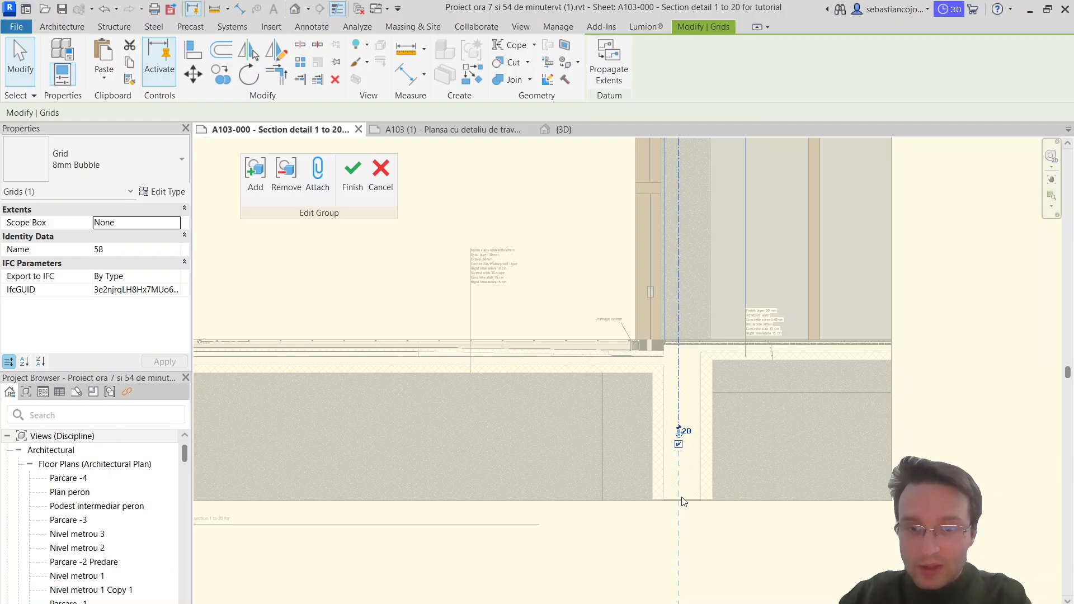
scroll(674, 444, "up", 2)
scroll(693, 419, "up", 2)
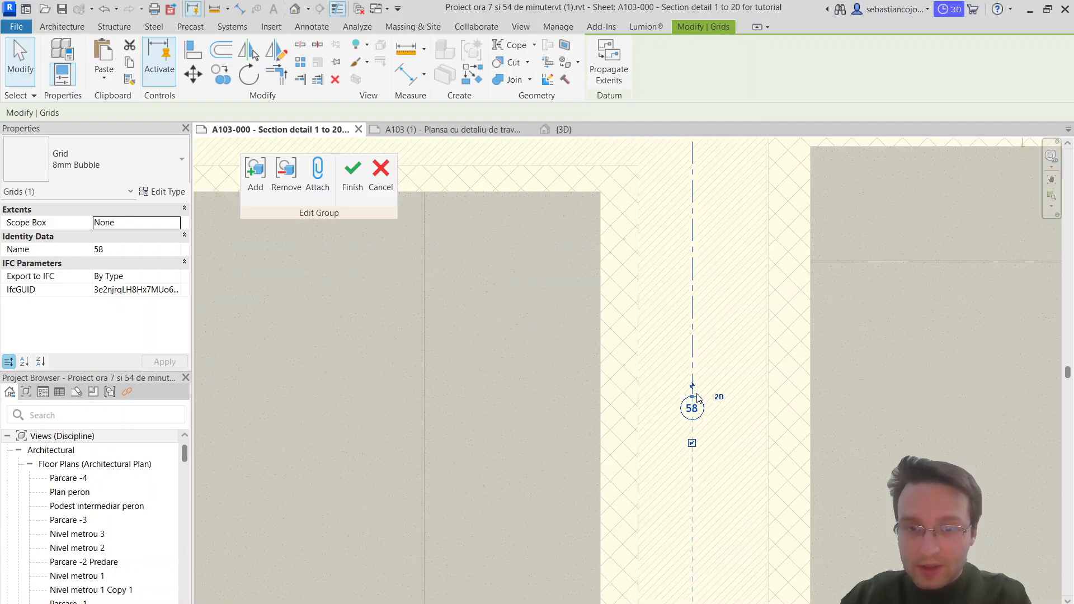
left_click(692, 586)
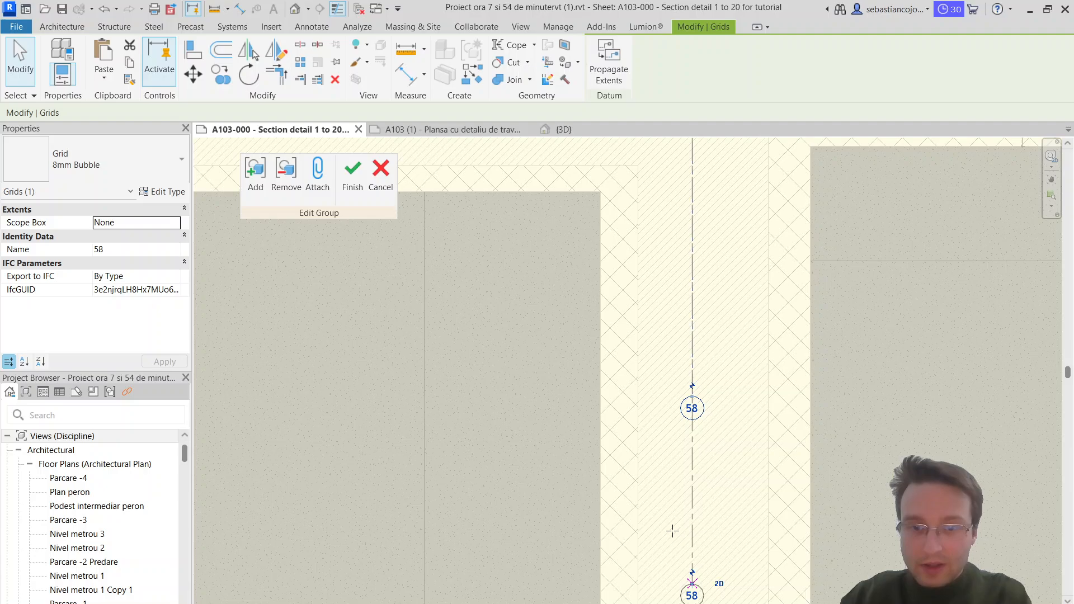
scroll(673, 531, "down", 3)
scroll(680, 553, "up", 1)
left_click(748, 565)
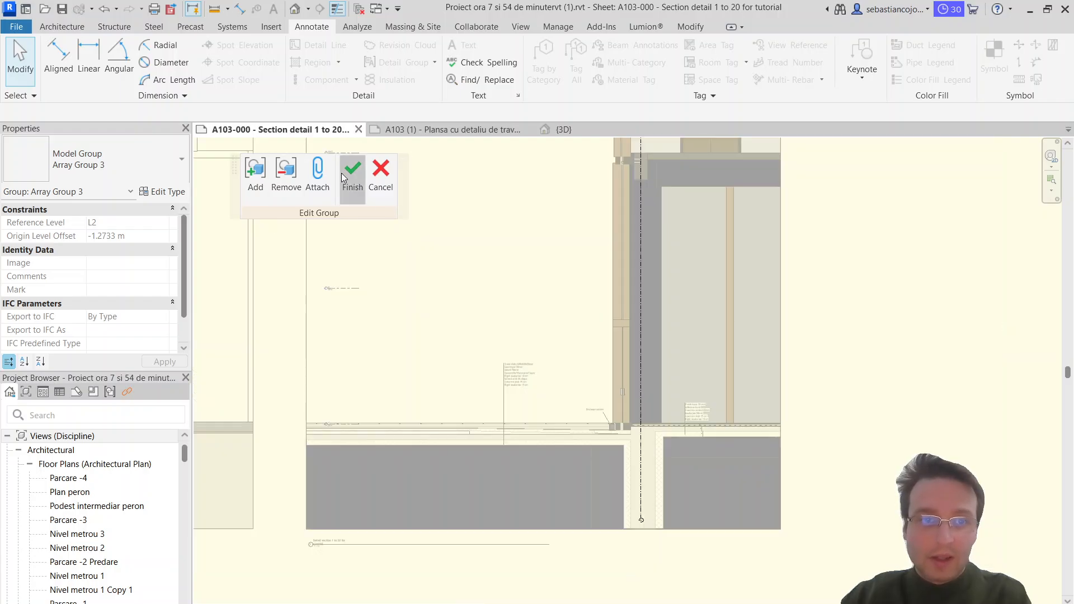
left_click(352, 174)
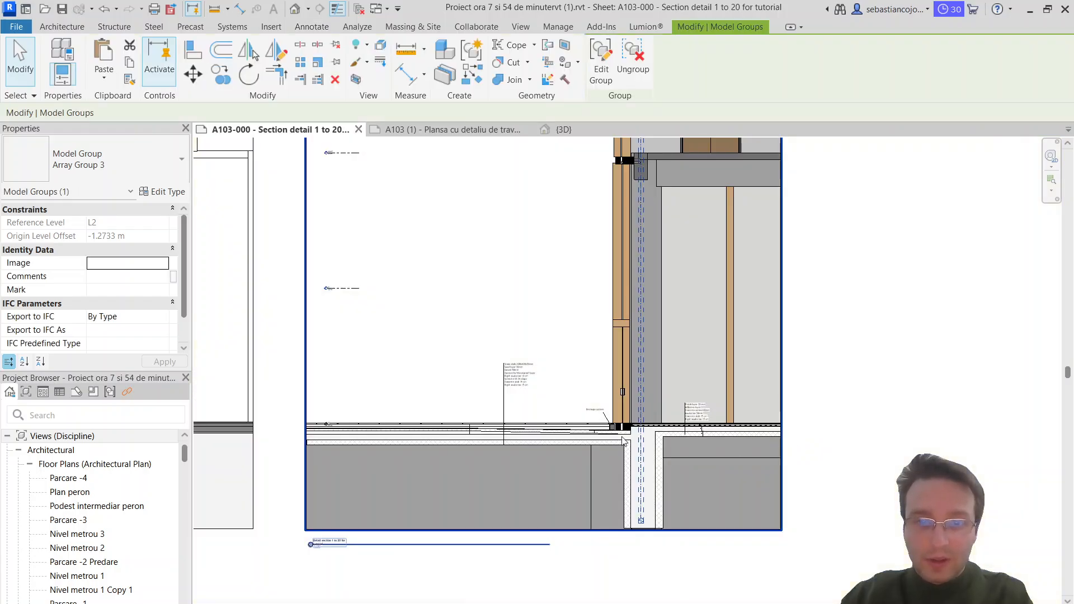
Step: Compare the floor notes with the layer annotations on reference sheet A103 (1), then return to the A103-000 section detail
scroll(623, 442, "up", 4)
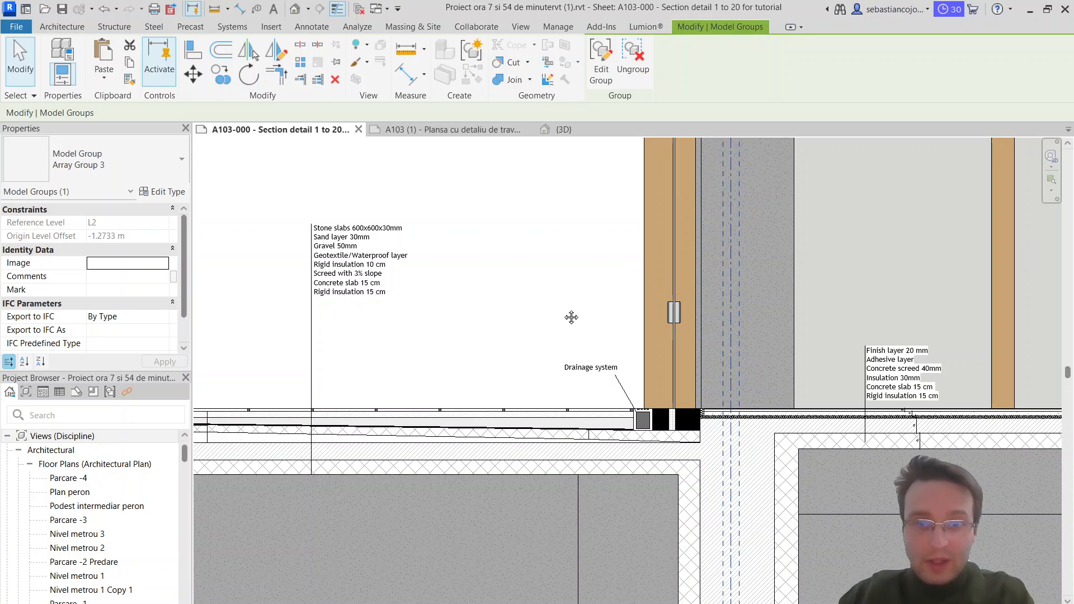
scroll(556, 305, "up", 2)
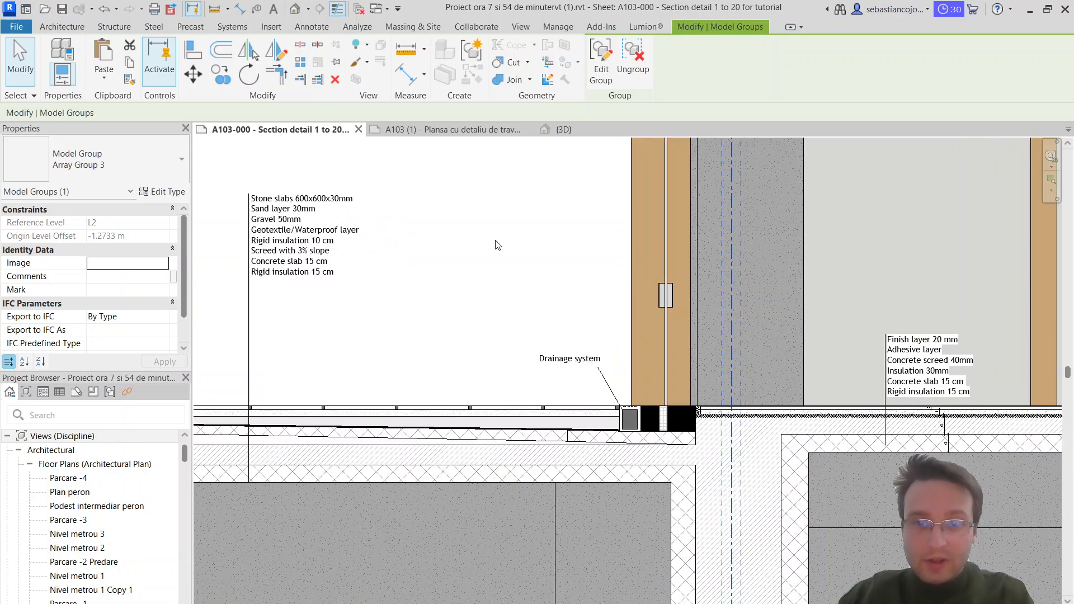
left_click(439, 128)
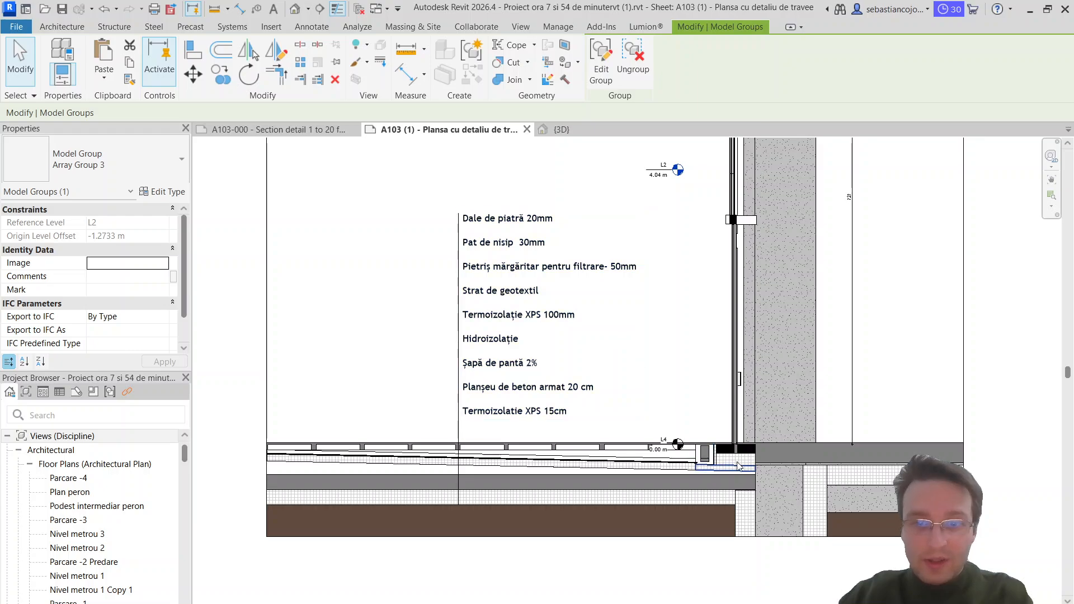
scroll(739, 467, "up", 1)
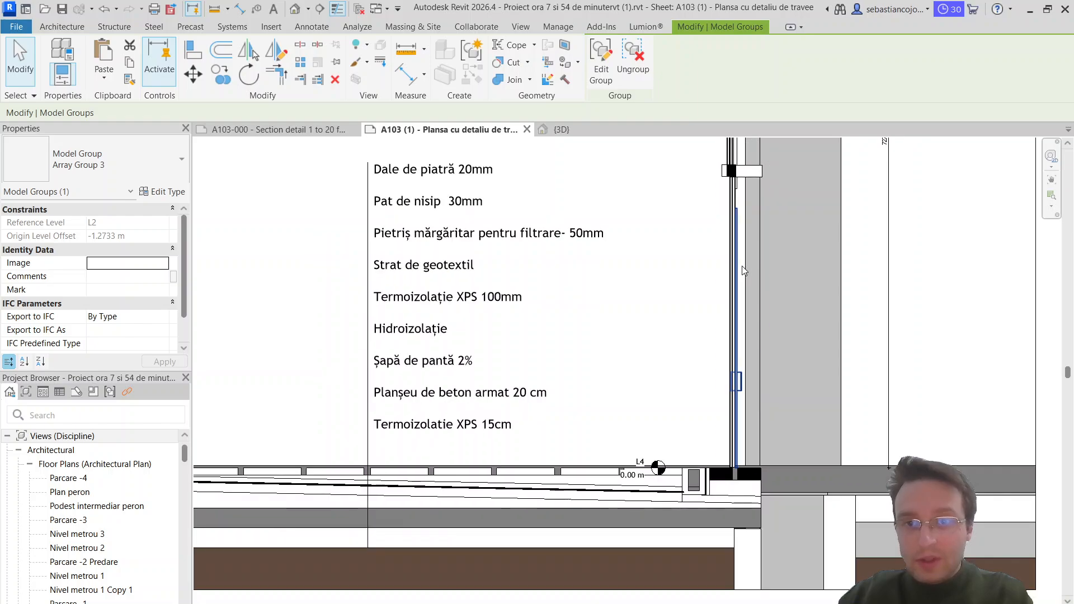
scroll(740, 327, "down", 2)
scroll(739, 327, "up", 1)
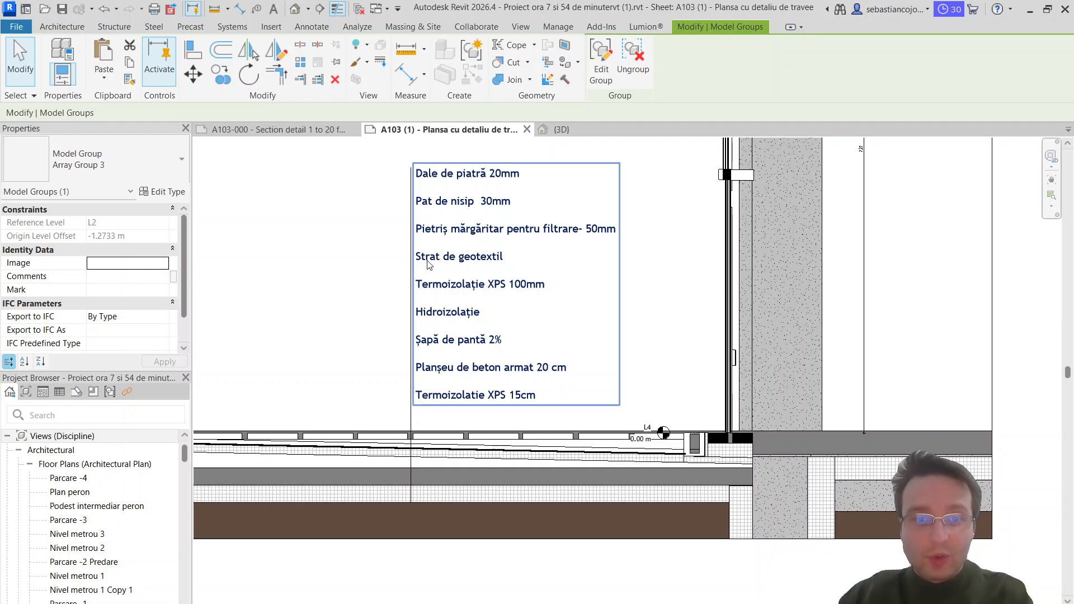
left_click(268, 129)
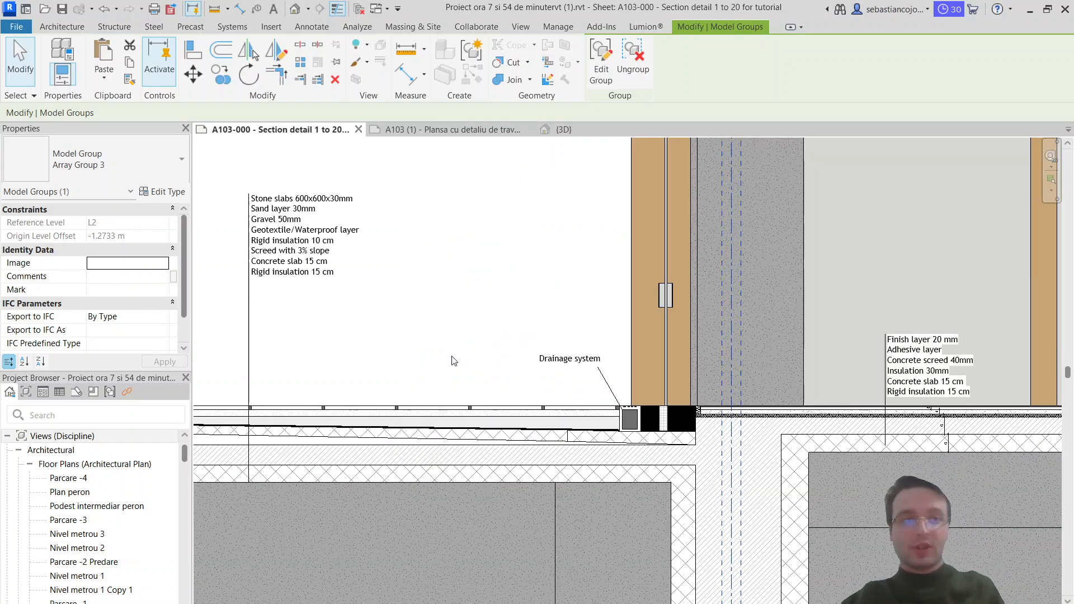
Step: Shorten the exterior floor's vertical leader line so its lower end stops inside the lowest rigid insulation layer
middle_click_drag(454, 361, 469, 348)
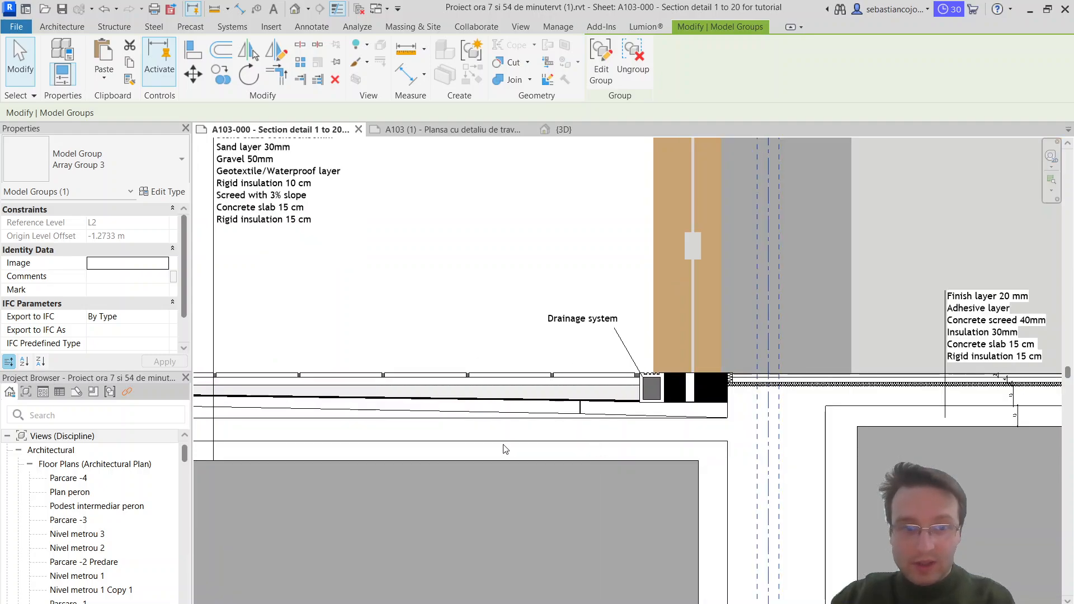
left_click(260, 376)
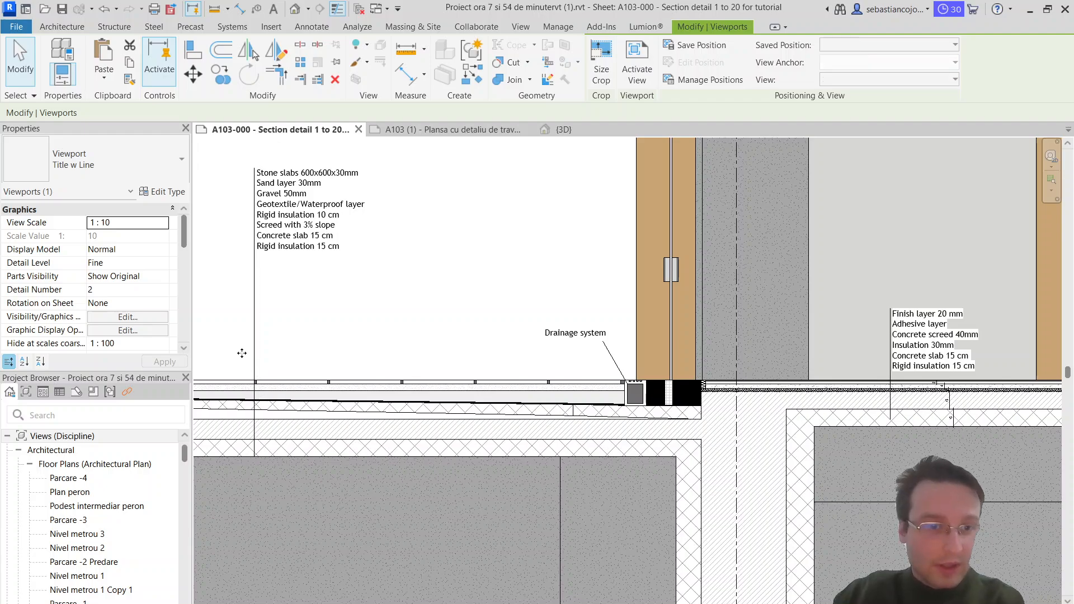
key("Escape")
left_click(256, 359)
left_click(255, 362)
scroll(264, 434, "up", 2)
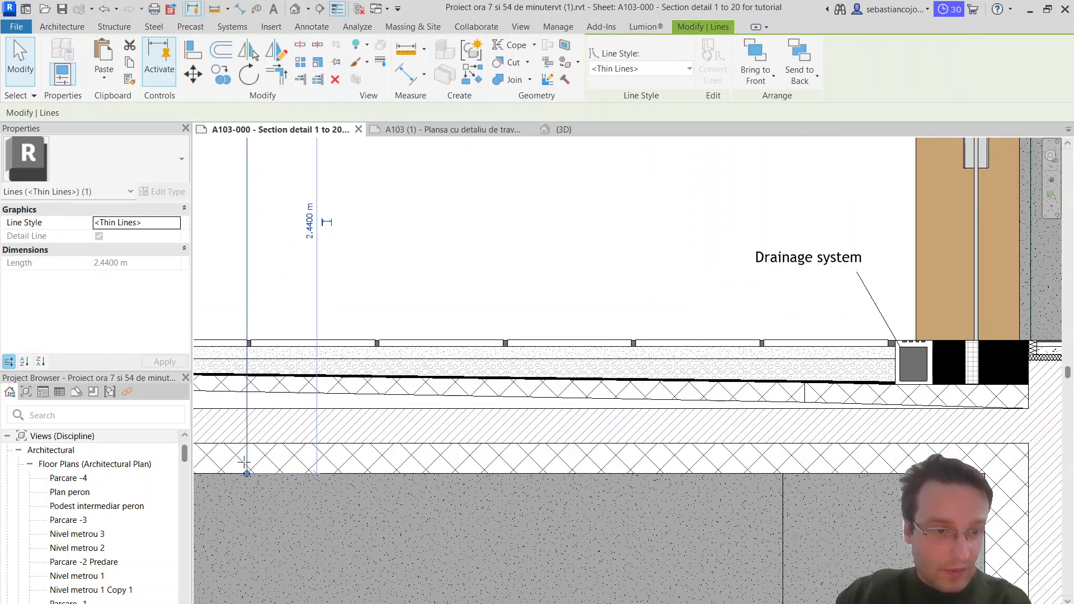
key("Escape")
Step: Start a filled region and set its type to Solid Black
left_click(312, 27)
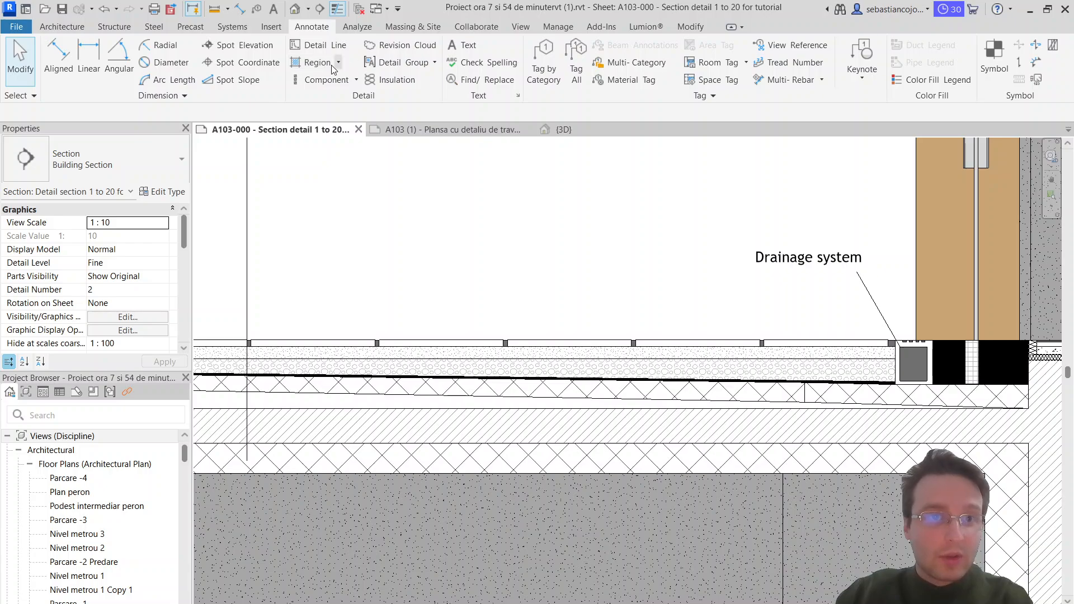
left_click(333, 68)
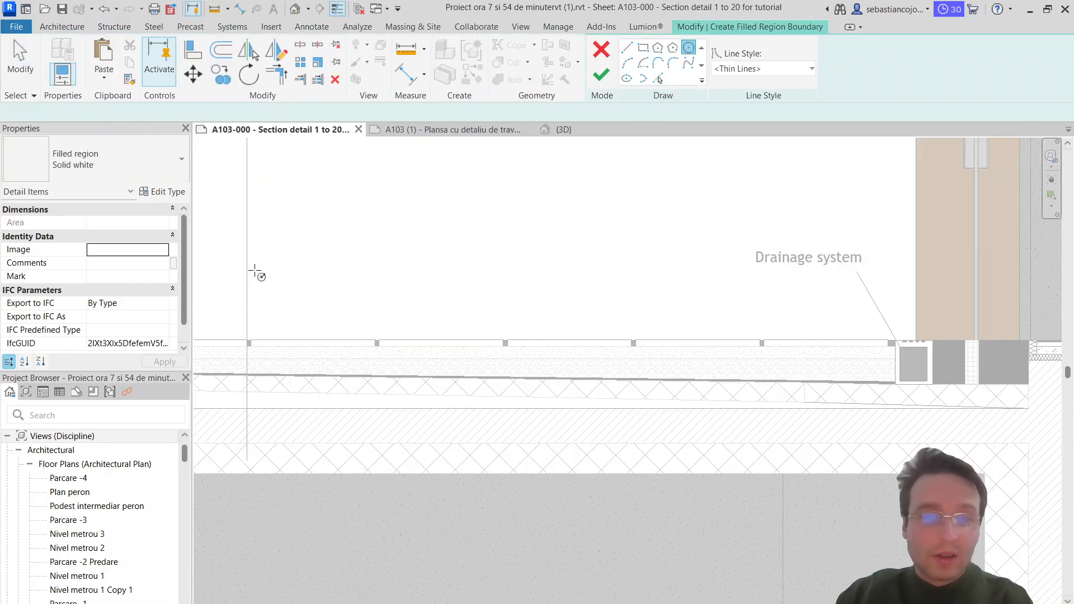
scroll(248, 417, "down", 1)
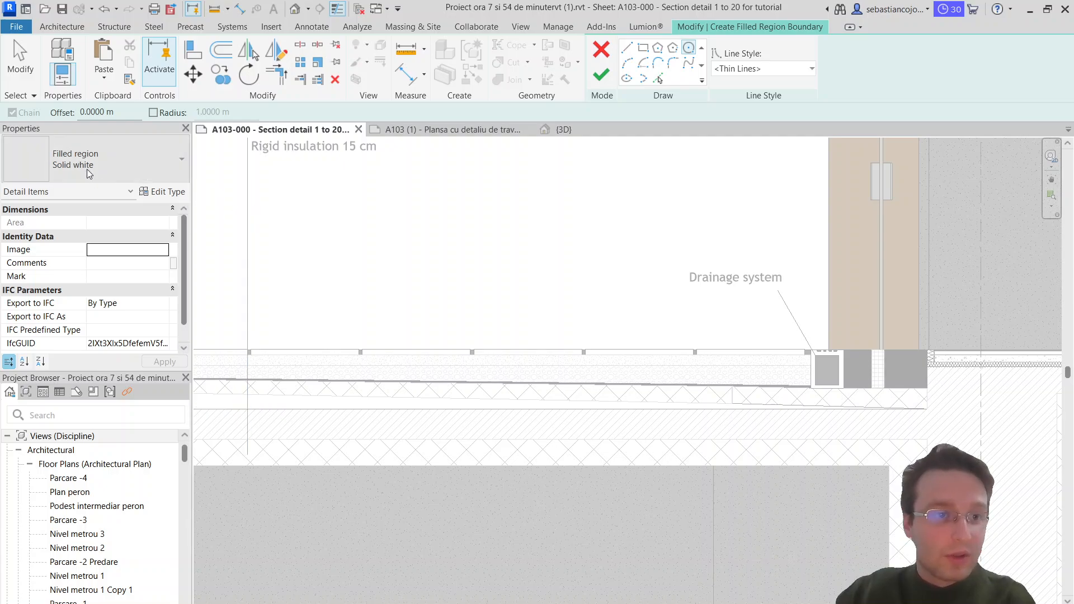
left_click(89, 168)
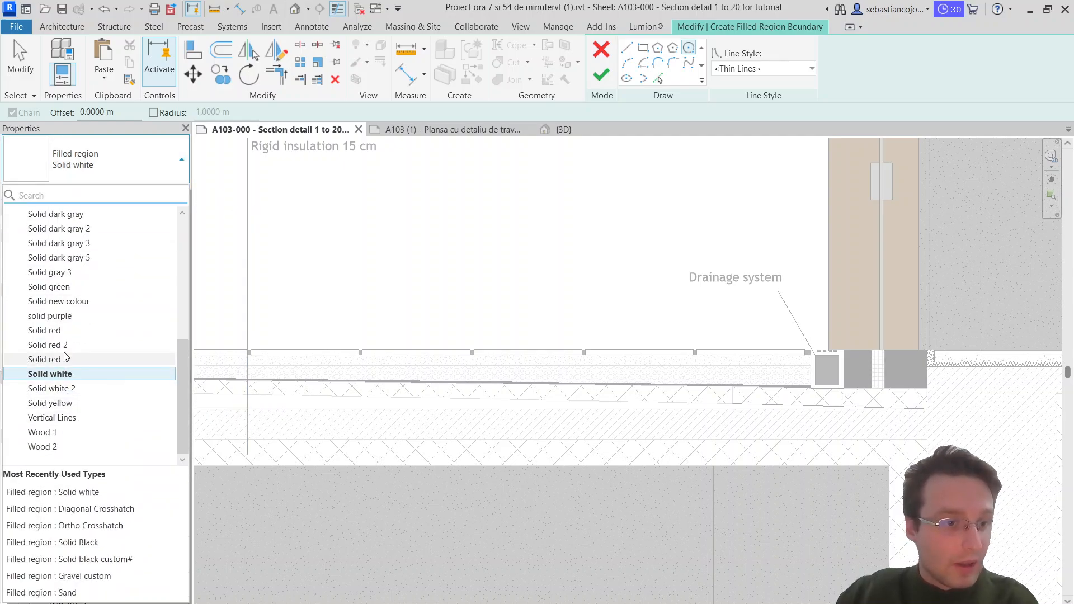
scroll(70, 277, "up", 6)
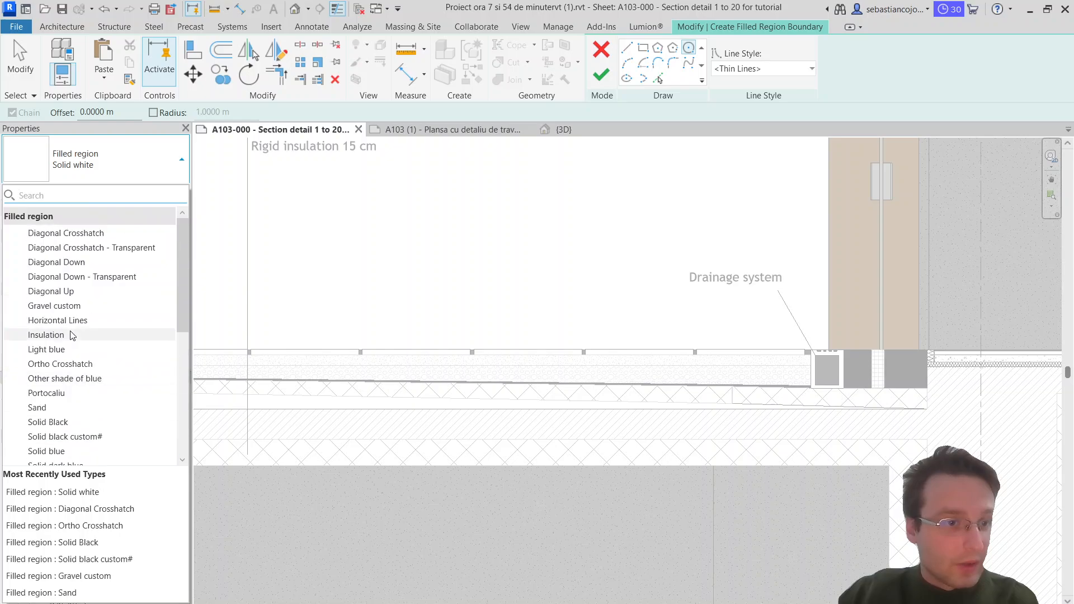
scroll(69, 279, "down", 2)
scroll(69, 278, "down", 3)
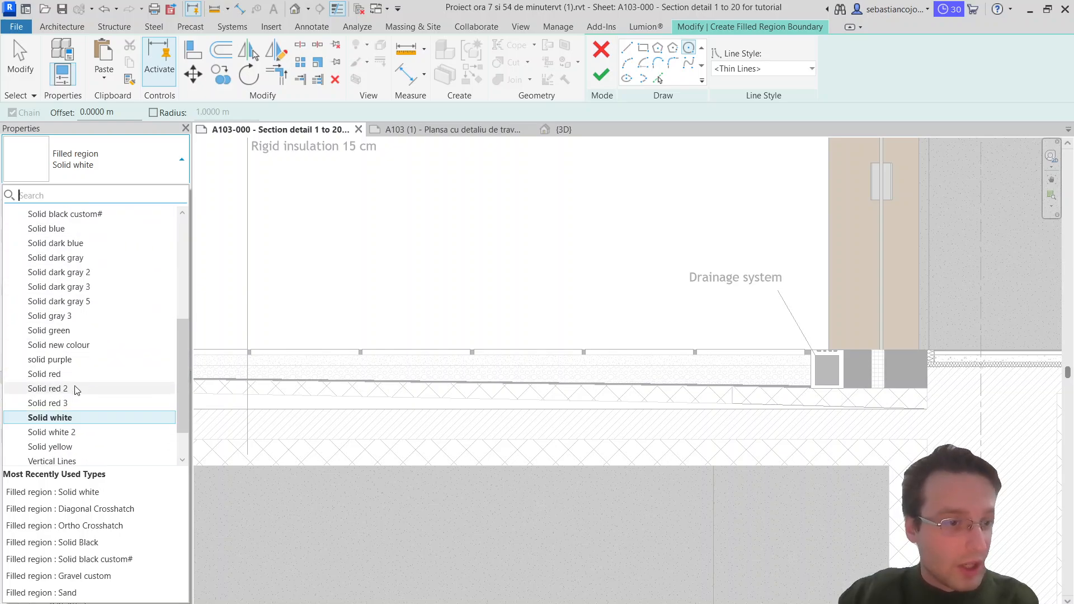
scroll(58, 347, "down", 1)
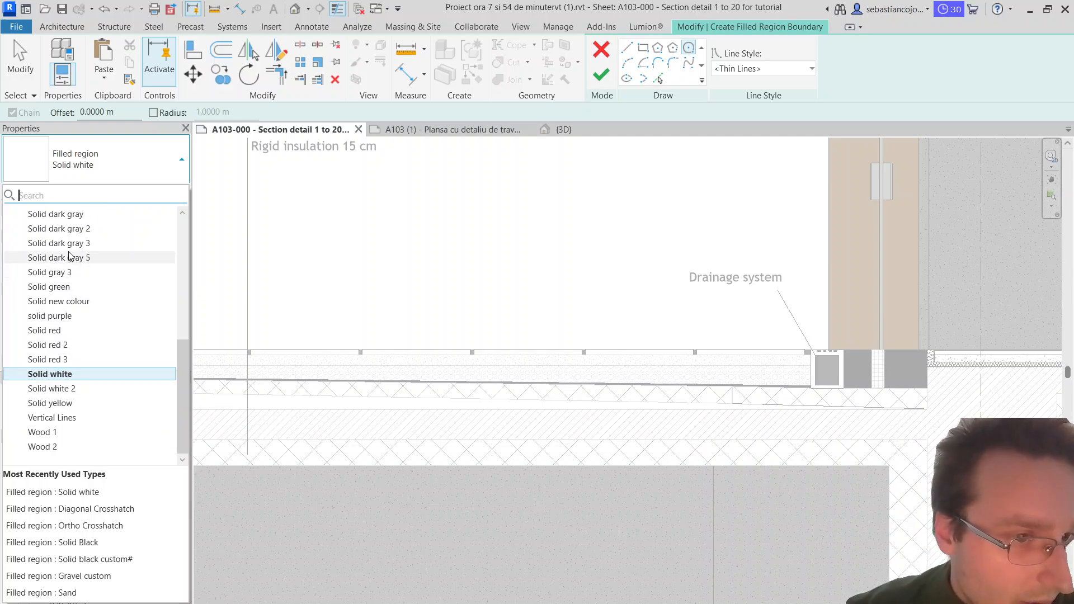
scroll(68, 256, "up", 1)
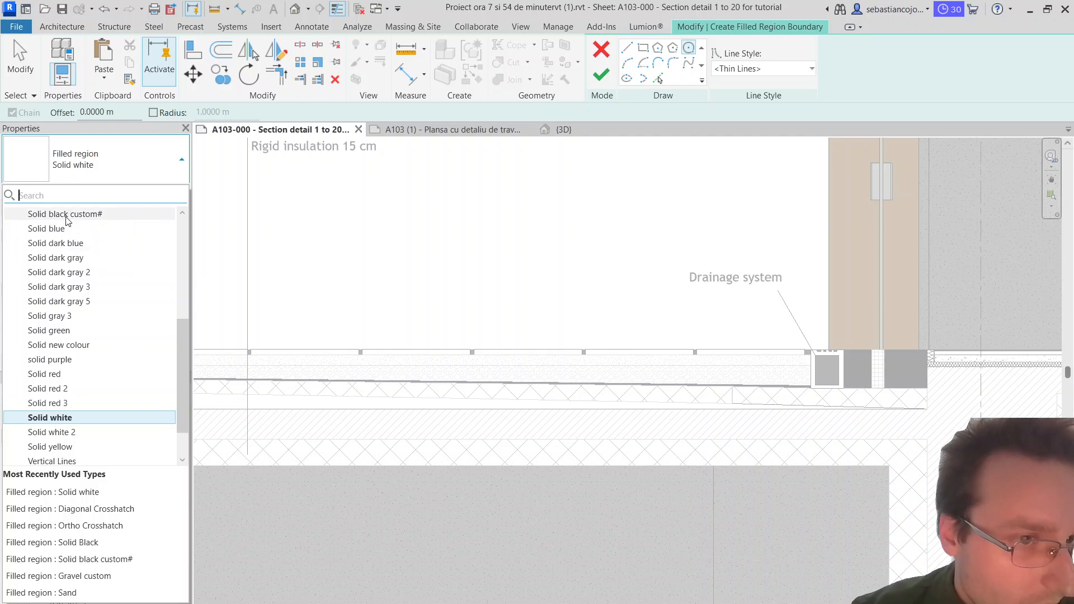
scroll(56, 255, "up", 1)
left_click(53, 249)
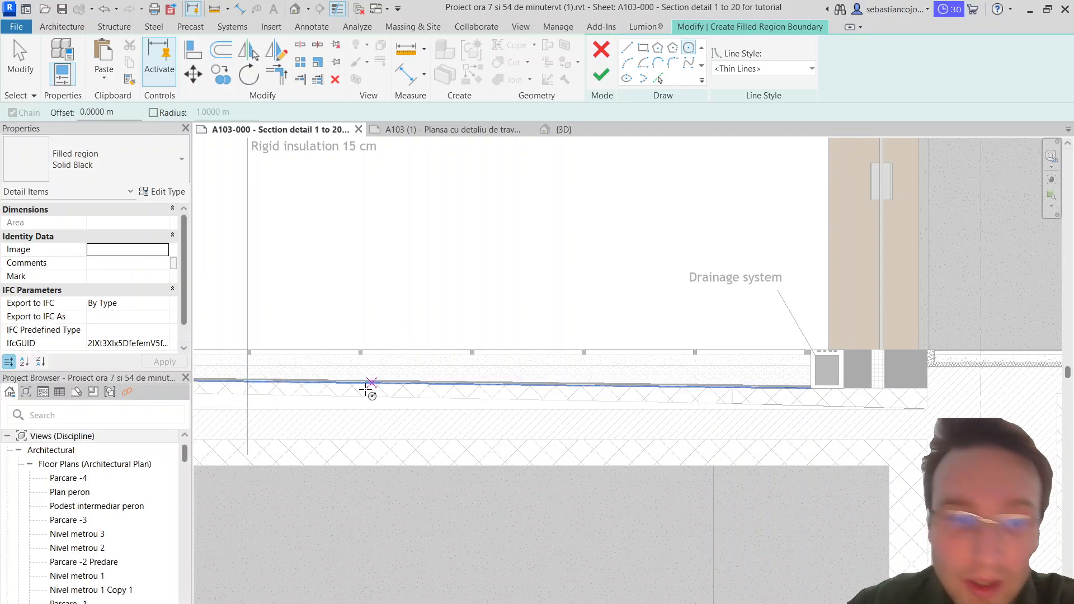
Step: Draw a circular region of 0.02 m radius at the lower end of the exterior floor leader and finish it
scroll(246, 439, "up", 2)
scroll(246, 438, "up", 1)
left_click(244, 438)
scroll(251, 443, "up", 2)
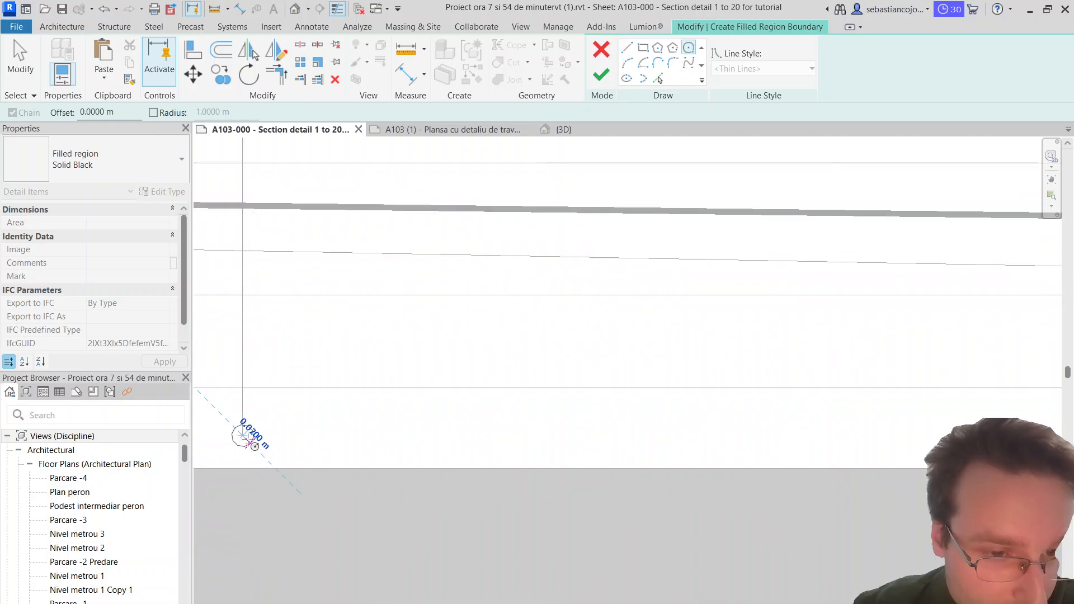
left_click(251, 443)
left_click(602, 74)
scroll(280, 403, "down", 3)
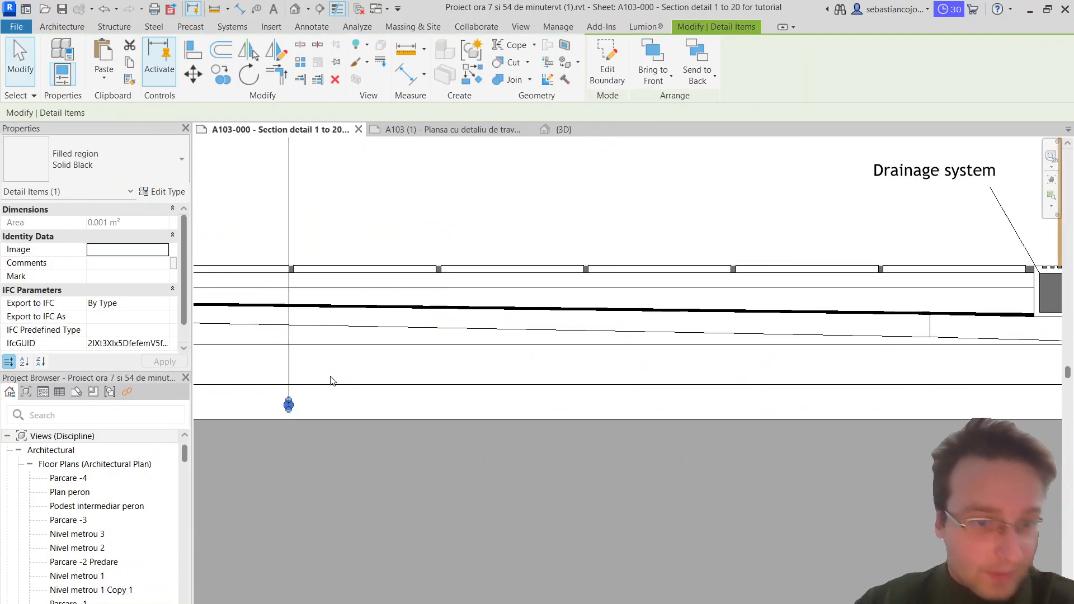
Step: Copy the black dot up the leader line onto the concrete slab, screed and upper rigid insulation layers
scroll(285, 406, "up", 3)
left_click(283, 406)
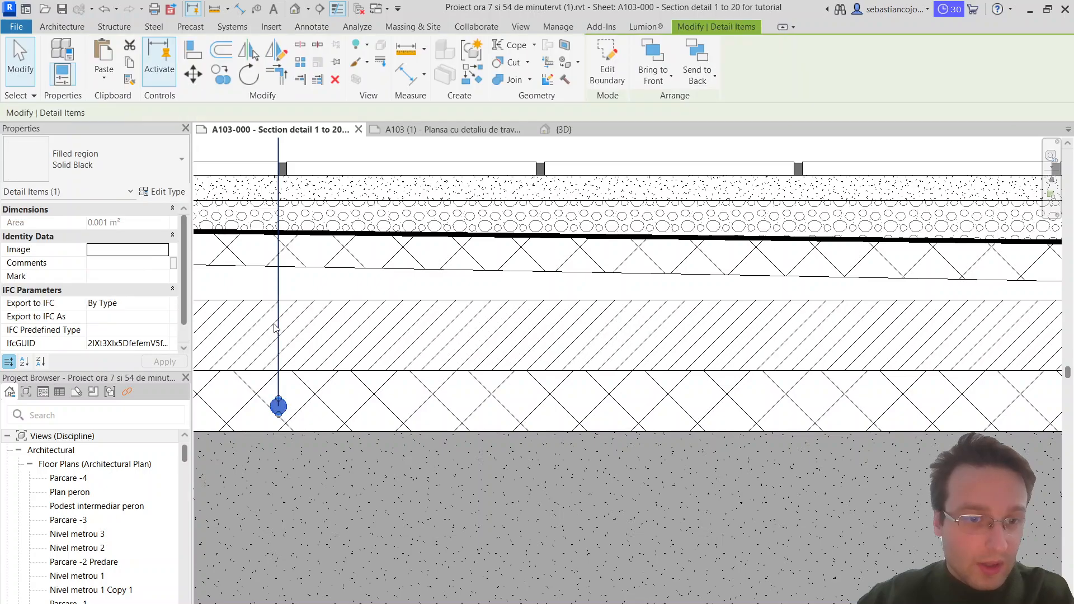
left_click(223, 79)
left_click(278, 407)
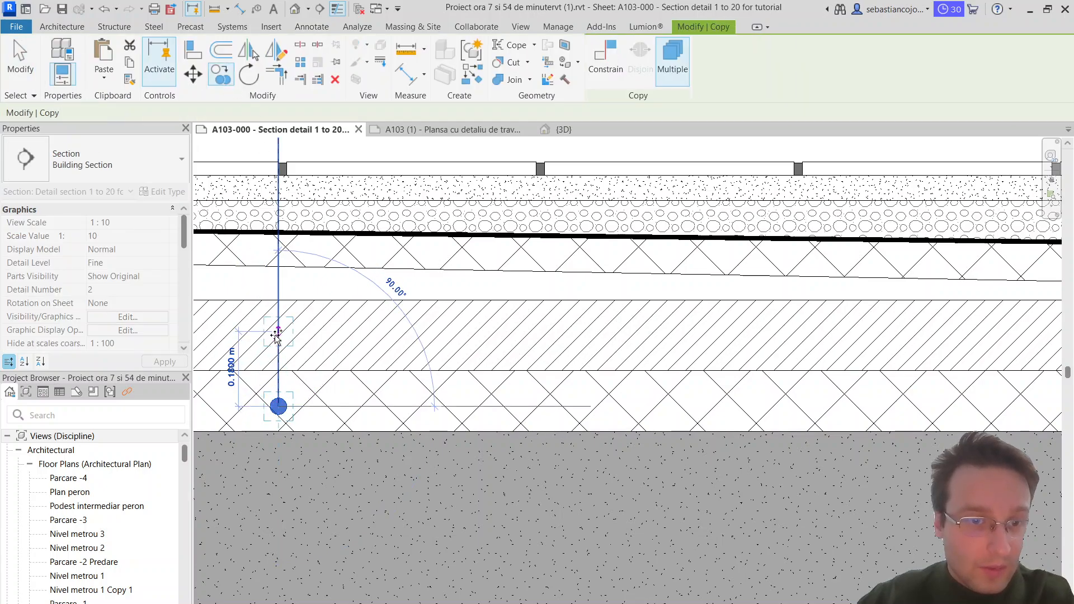
left_click(277, 334)
left_click(278, 288)
left_click(278, 246)
Step: Place further copies of the dot on the geotextile/waterproof, gravel, sand and stone slab layers along the leader
scroll(283, 225, "up", 3)
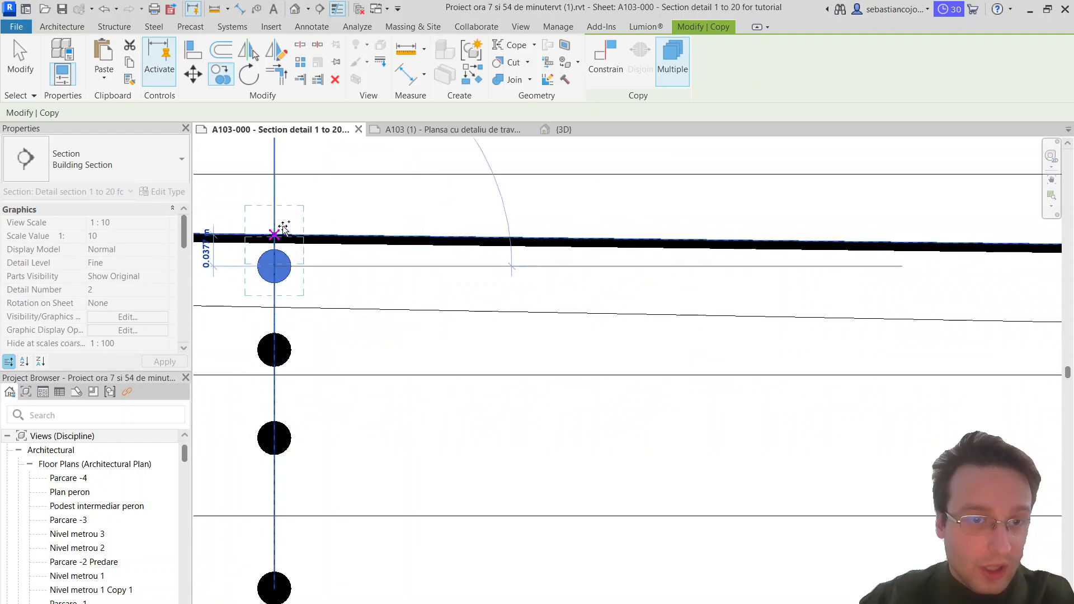
scroll(284, 227, "up", 1)
left_click(274, 266)
left_click(274, 235)
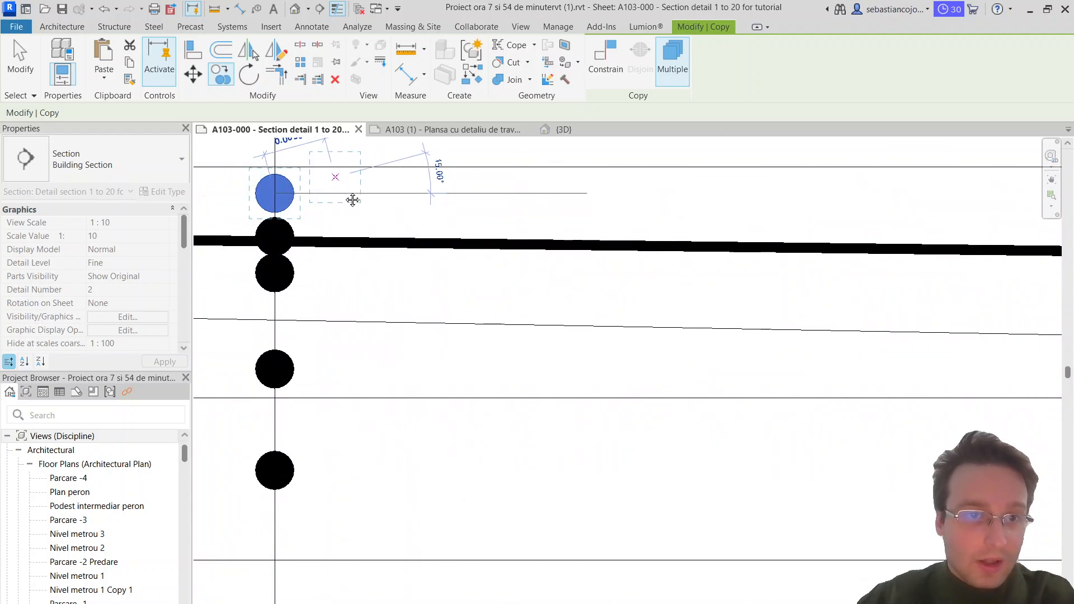
middle_click_drag(352, 199, 401, 361)
left_click(319, 293)
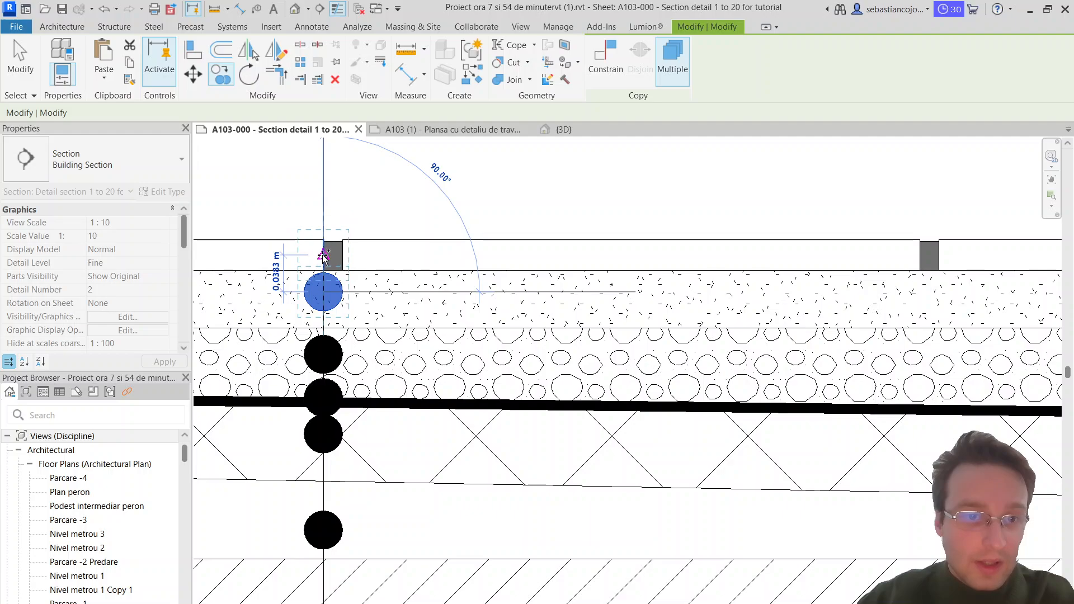
left_click(324, 255)
Step: Place a copy of the black dot at the lower end of the drainage system leader
scroll(341, 269, "down", 5)
middle_click_drag(739, 321, 328, 277)
middle_click_drag(670, 207, 535, 310)
scroll(391, 333, "up", 4)
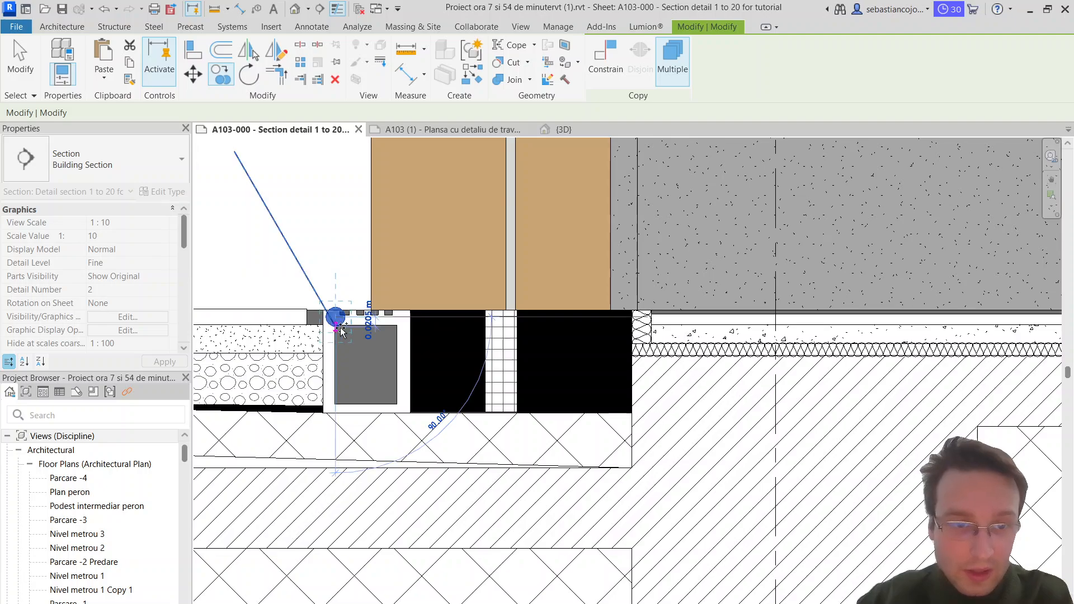
Step: Copy the black dot onto the rigid insulation, concrete slab, insulation, screed and finish layers along the interior floor leader, and end the copying
scroll(358, 329, "down", 3)
scroll(814, 339, "up", 3)
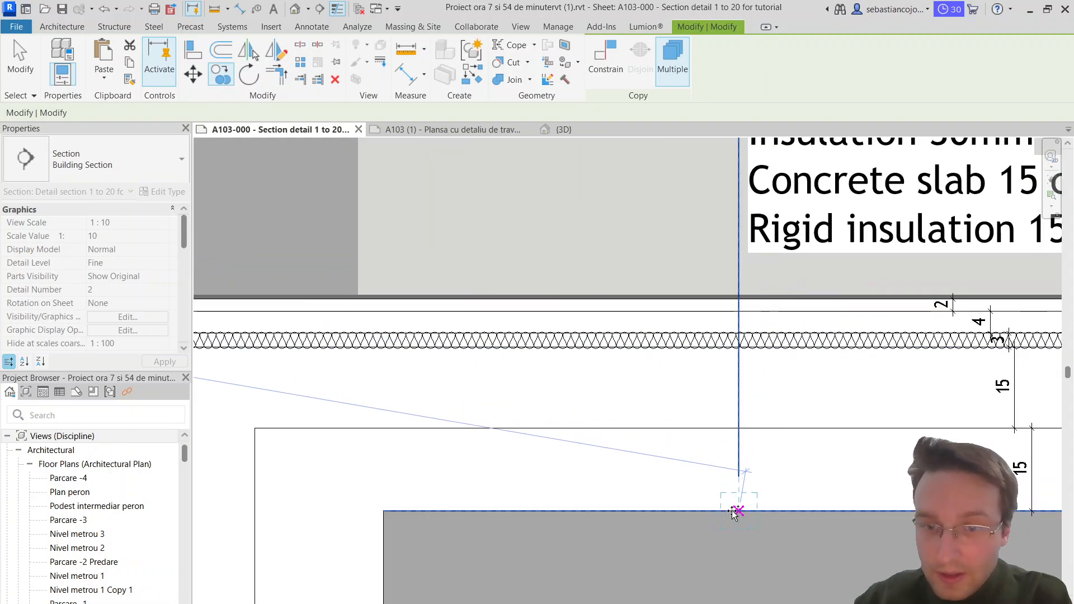
left_click(739, 390)
scroll(738, 342, "up", 2)
left_click(738, 339)
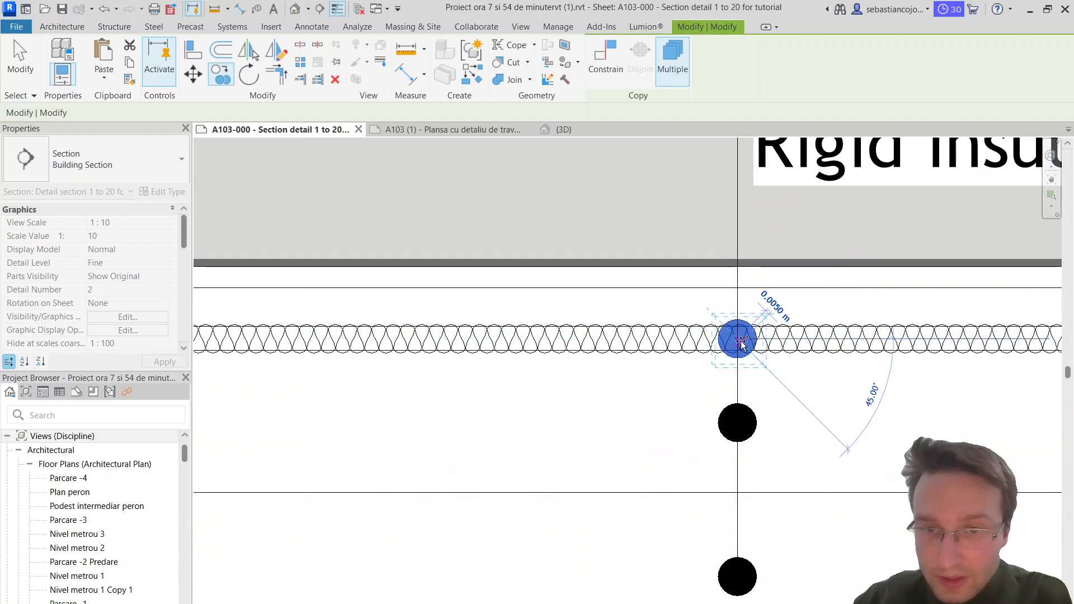
left_click(739, 302)
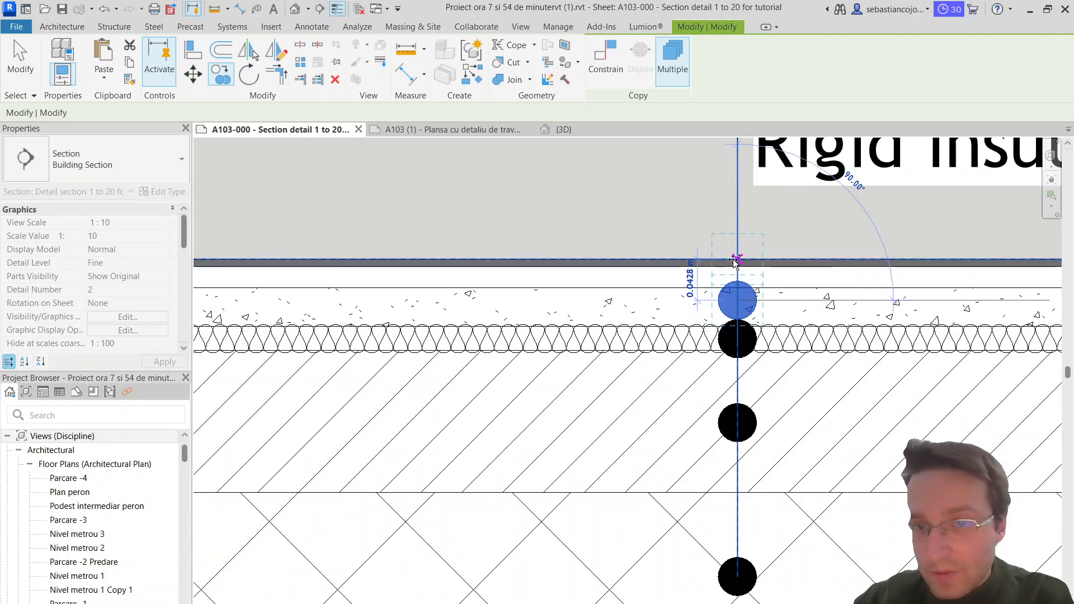
left_click(738, 267)
scroll(738, 267, "down", 5)
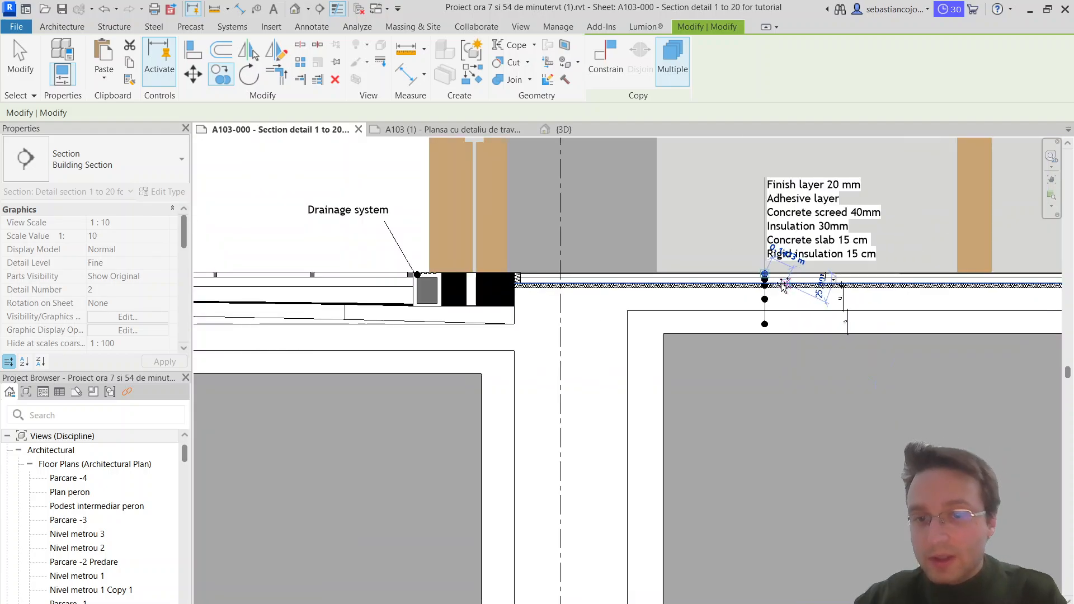
key("Escape")
key("Escape")
Step: Review the annotated section detail, checking the stone slab array group and the diagonally hatched concrete filled region
scroll(641, 286, "up", 4)
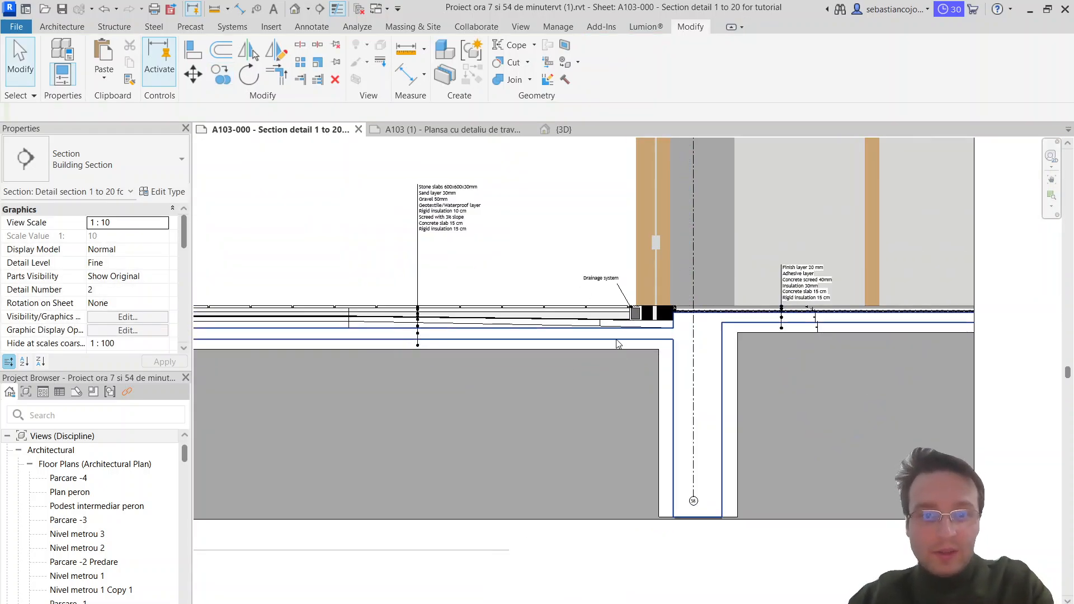
scroll(641, 286, "down", 2)
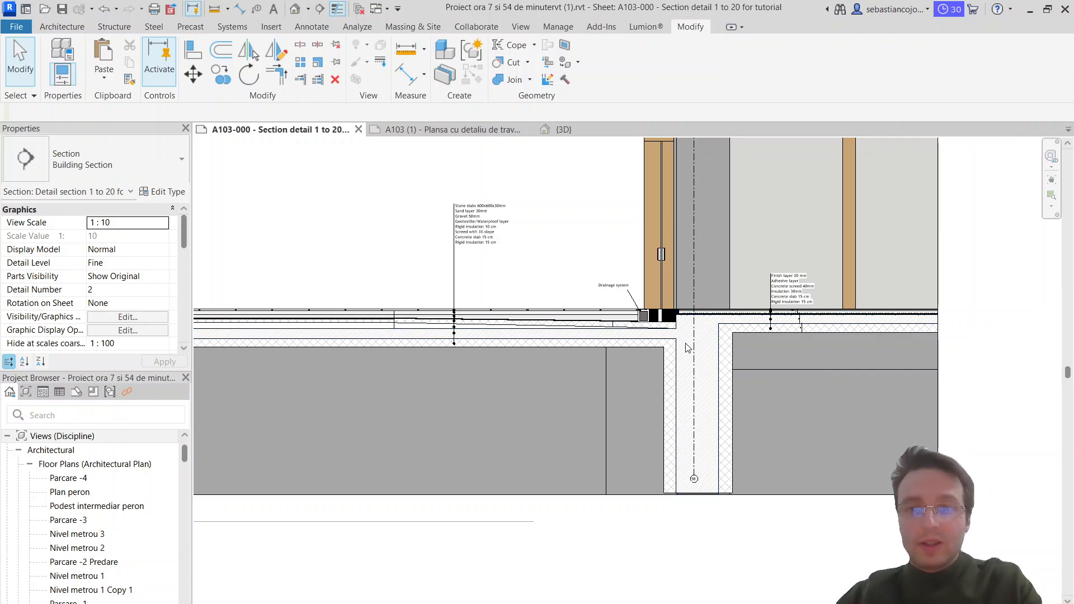
scroll(653, 337, "up", 3)
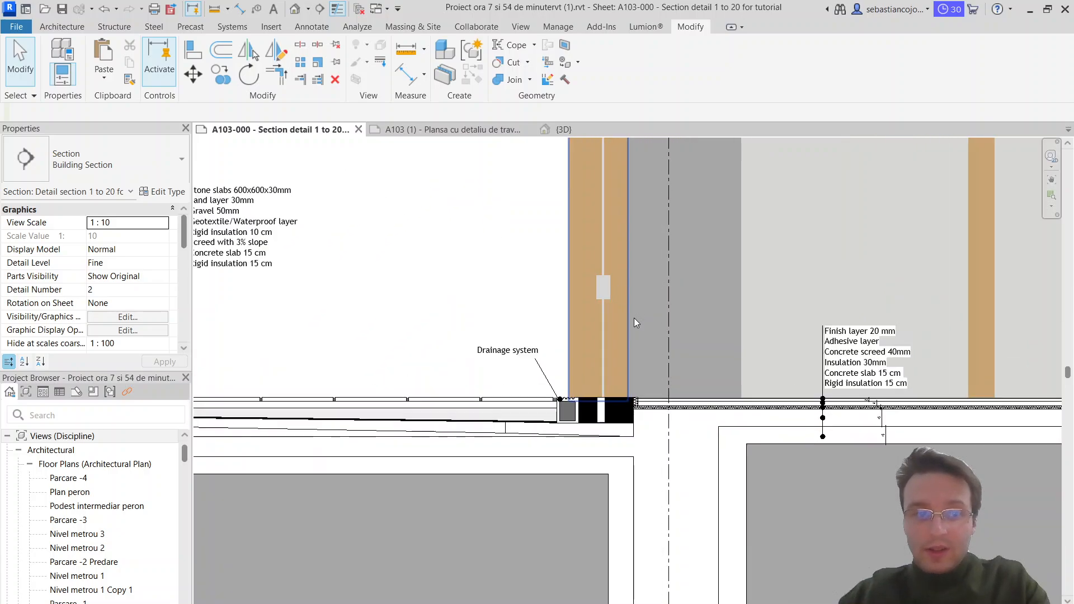
scroll(678, 348, "down", 1)
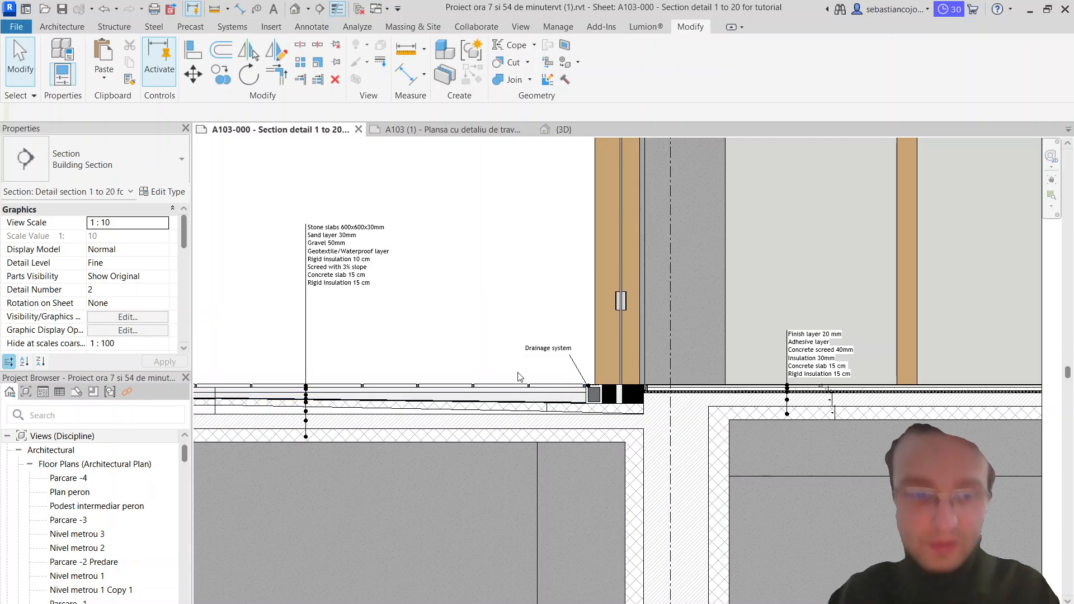
scroll(487, 335, "up", 1)
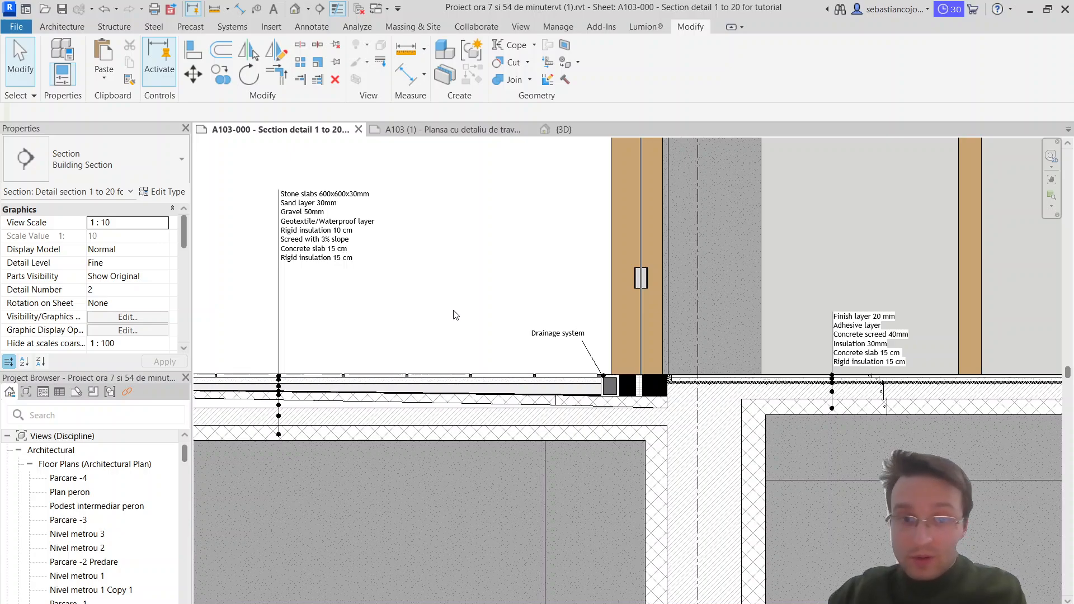
left_click(486, 382)
scroll(486, 382, "up", 2)
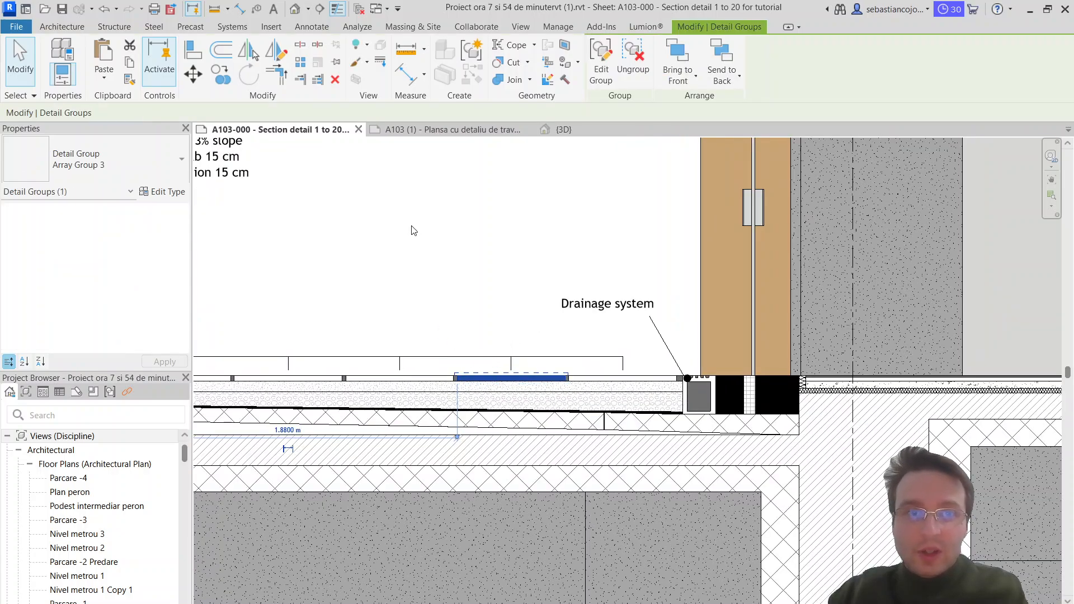
scroll(470, 290, "down", 1)
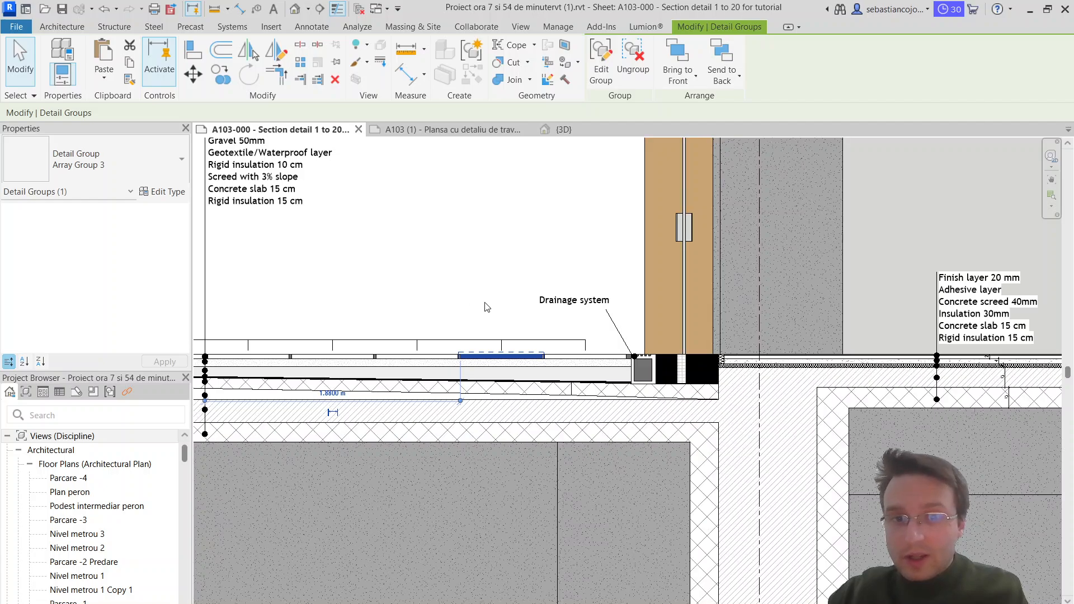
left_click(484, 304)
left_click(497, 358)
scroll(481, 304, "down", 1)
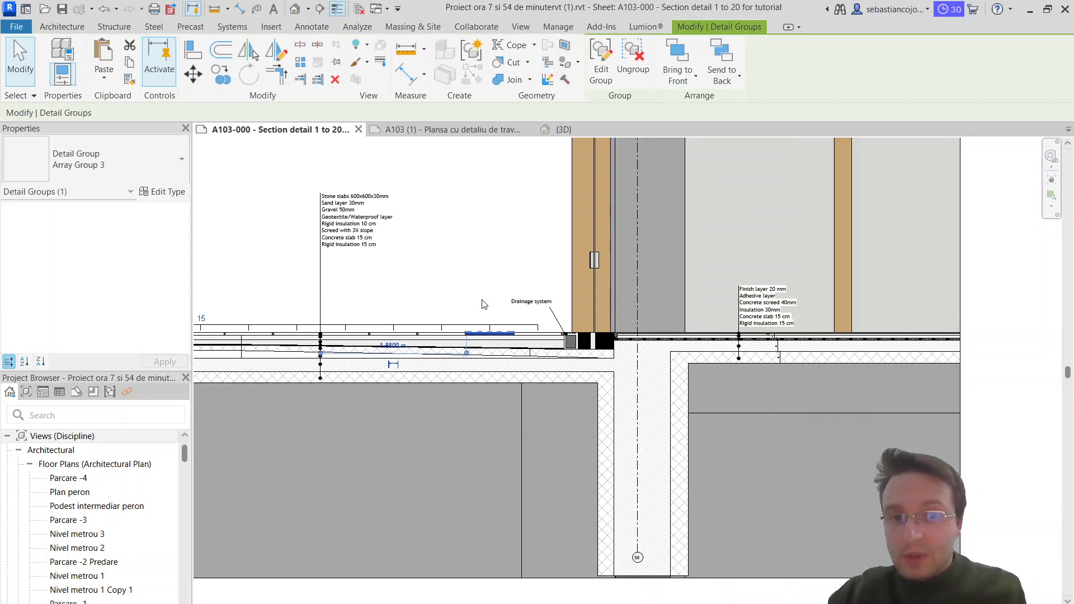
left_click(484, 305)
scroll(671, 377, "up", 1)
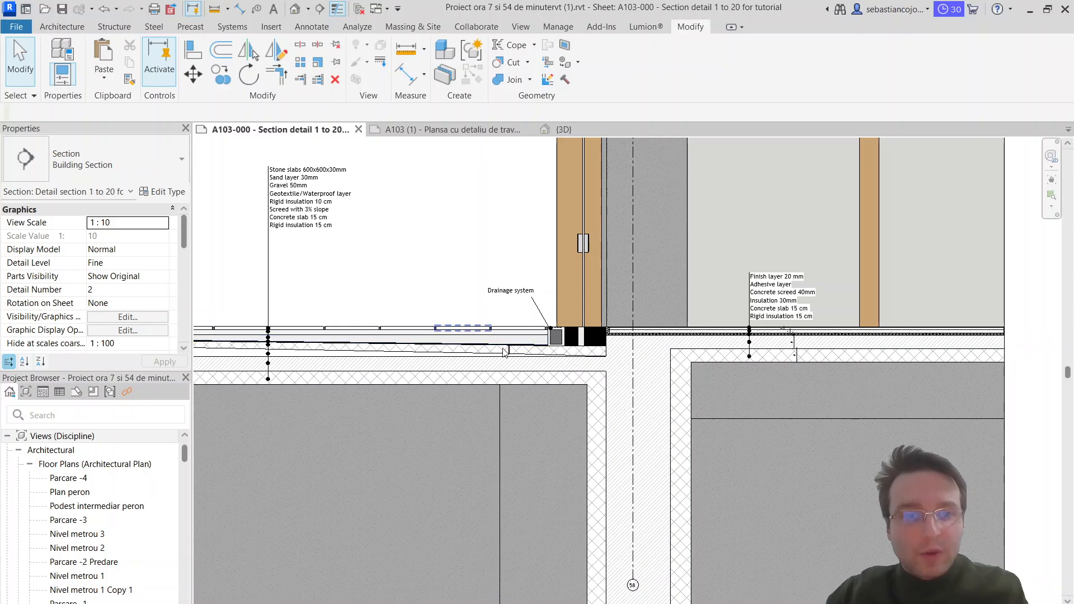
left_click(708, 342)
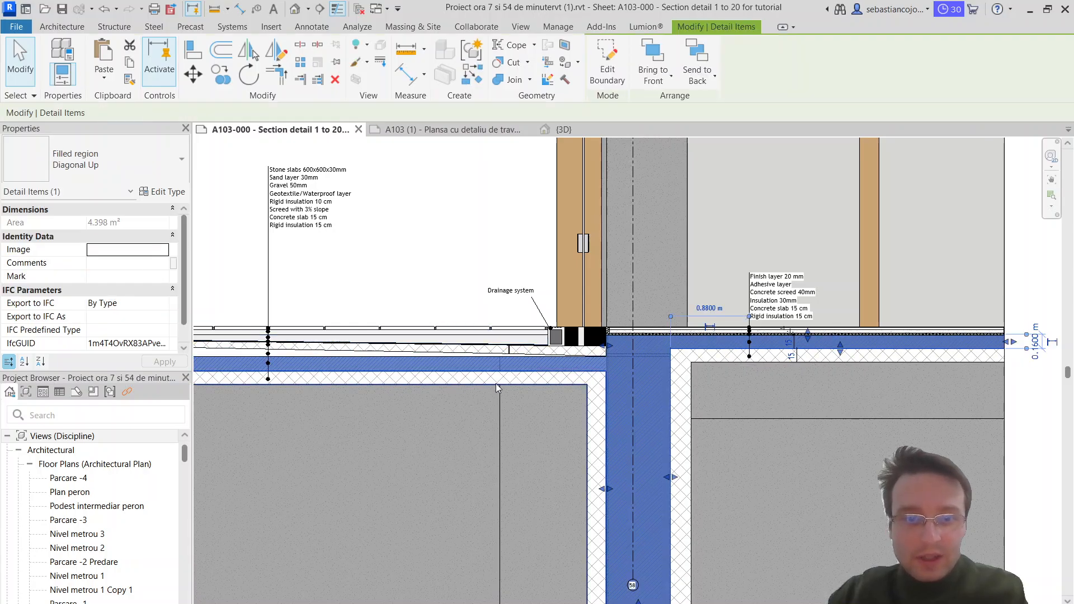
left_click(463, 233)
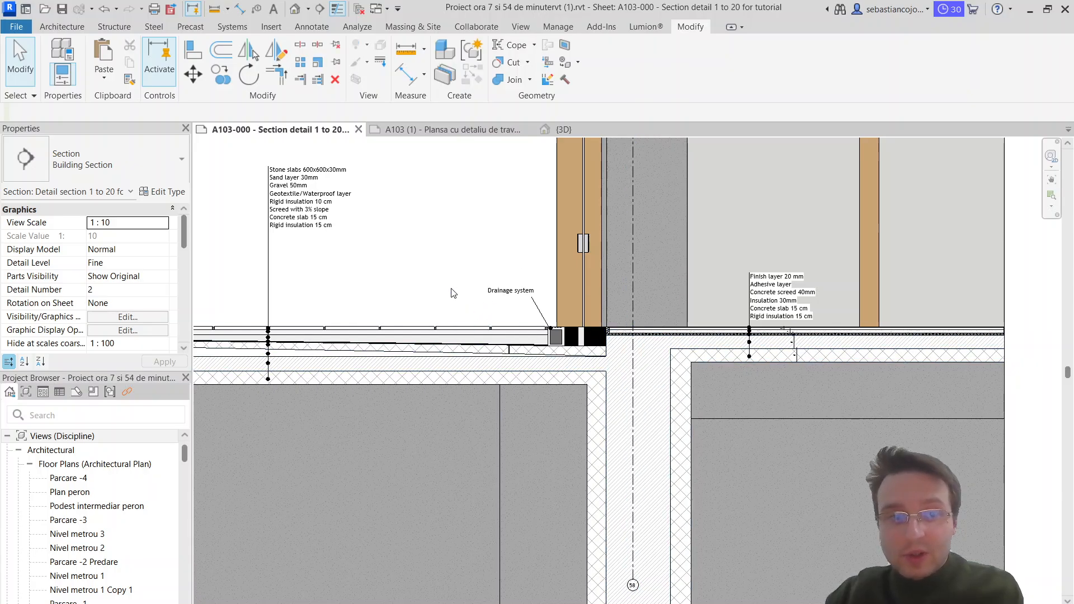
scroll(471, 261, "up", 2)
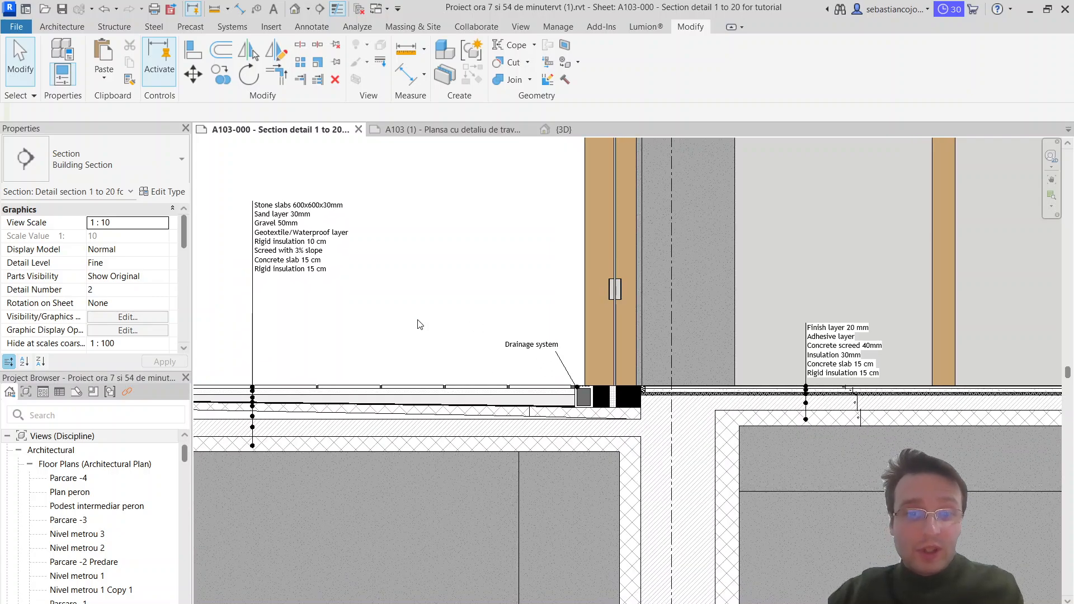
middle_click_drag(418, 320, 438, 326)
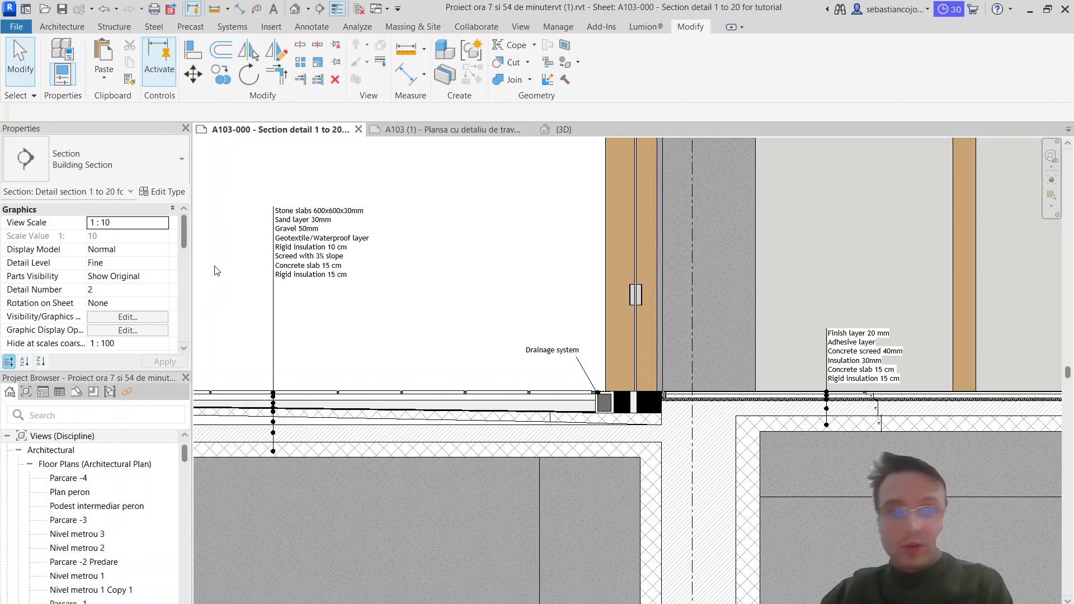